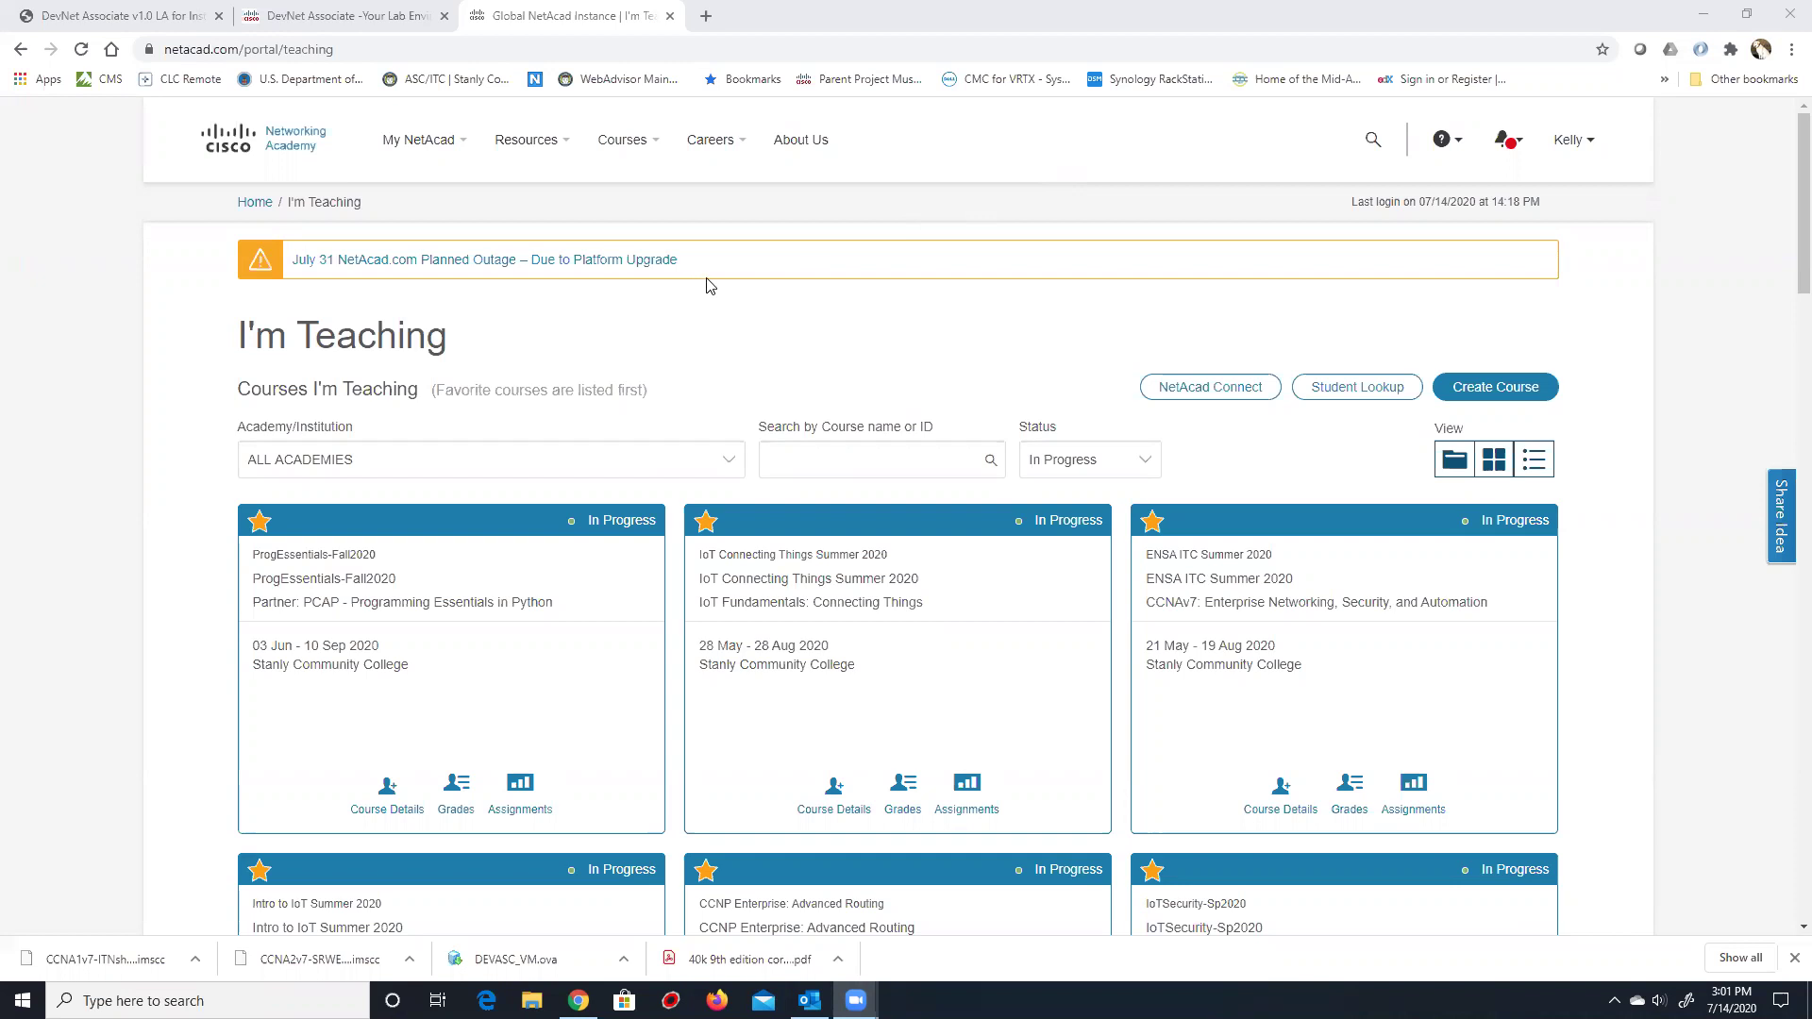
Filter the taught courses by the Not Started status and highlight the ID of the listed DamNeck-SRWE course.
{"action": "left_click", "coordinate": [1147, 459]}
{"action": "left_click", "coordinate": [942, 365]}
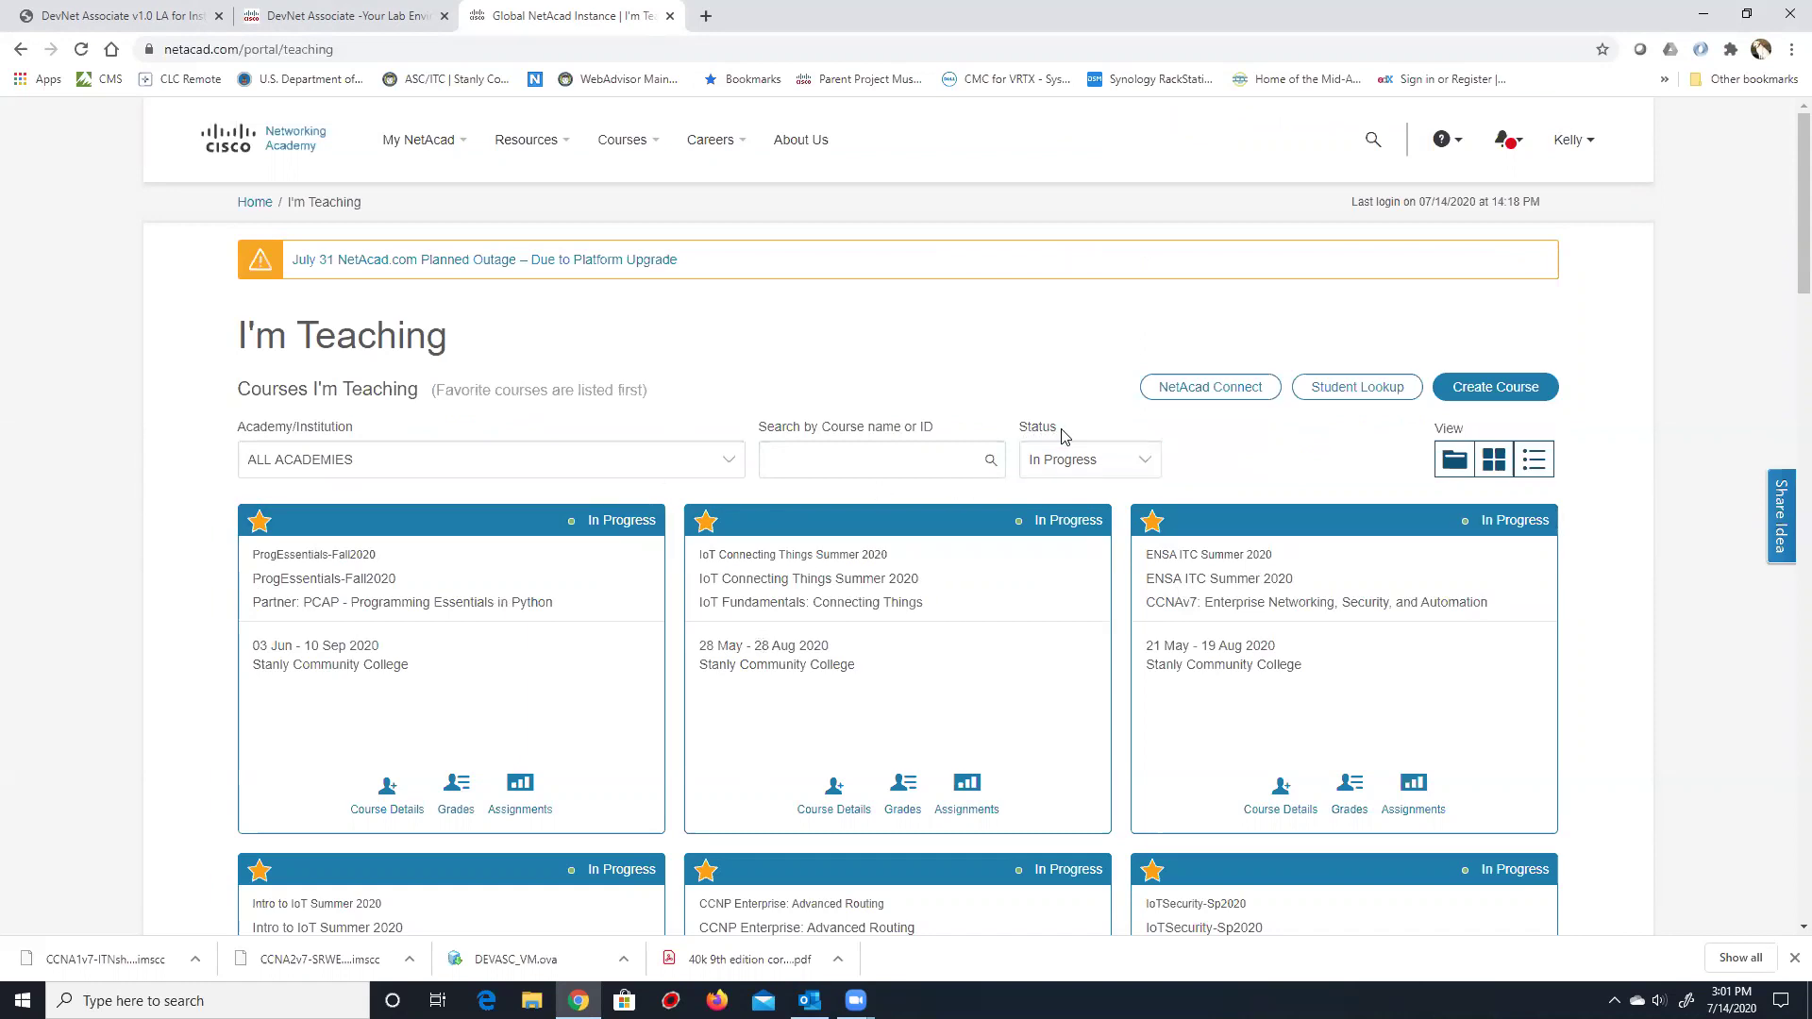
{"action": "left_click", "coordinate": [1084, 459]}
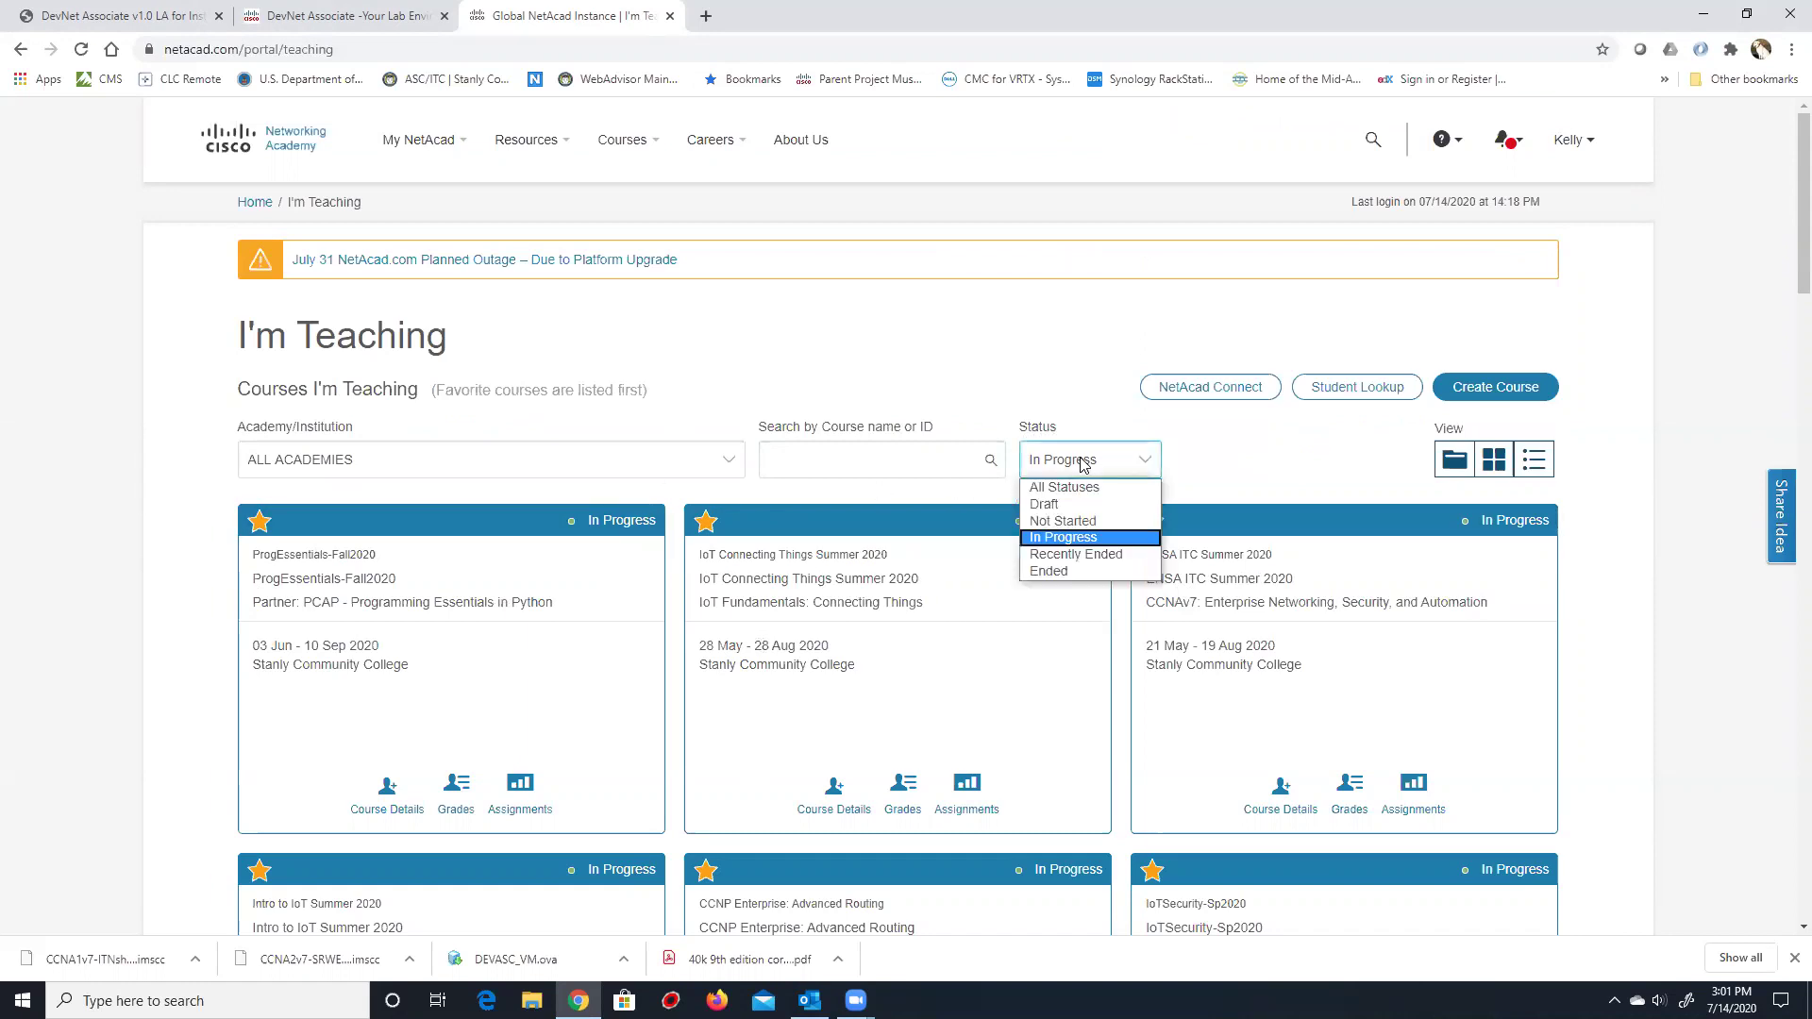
{"action": "left_click", "coordinate": [1057, 524]}
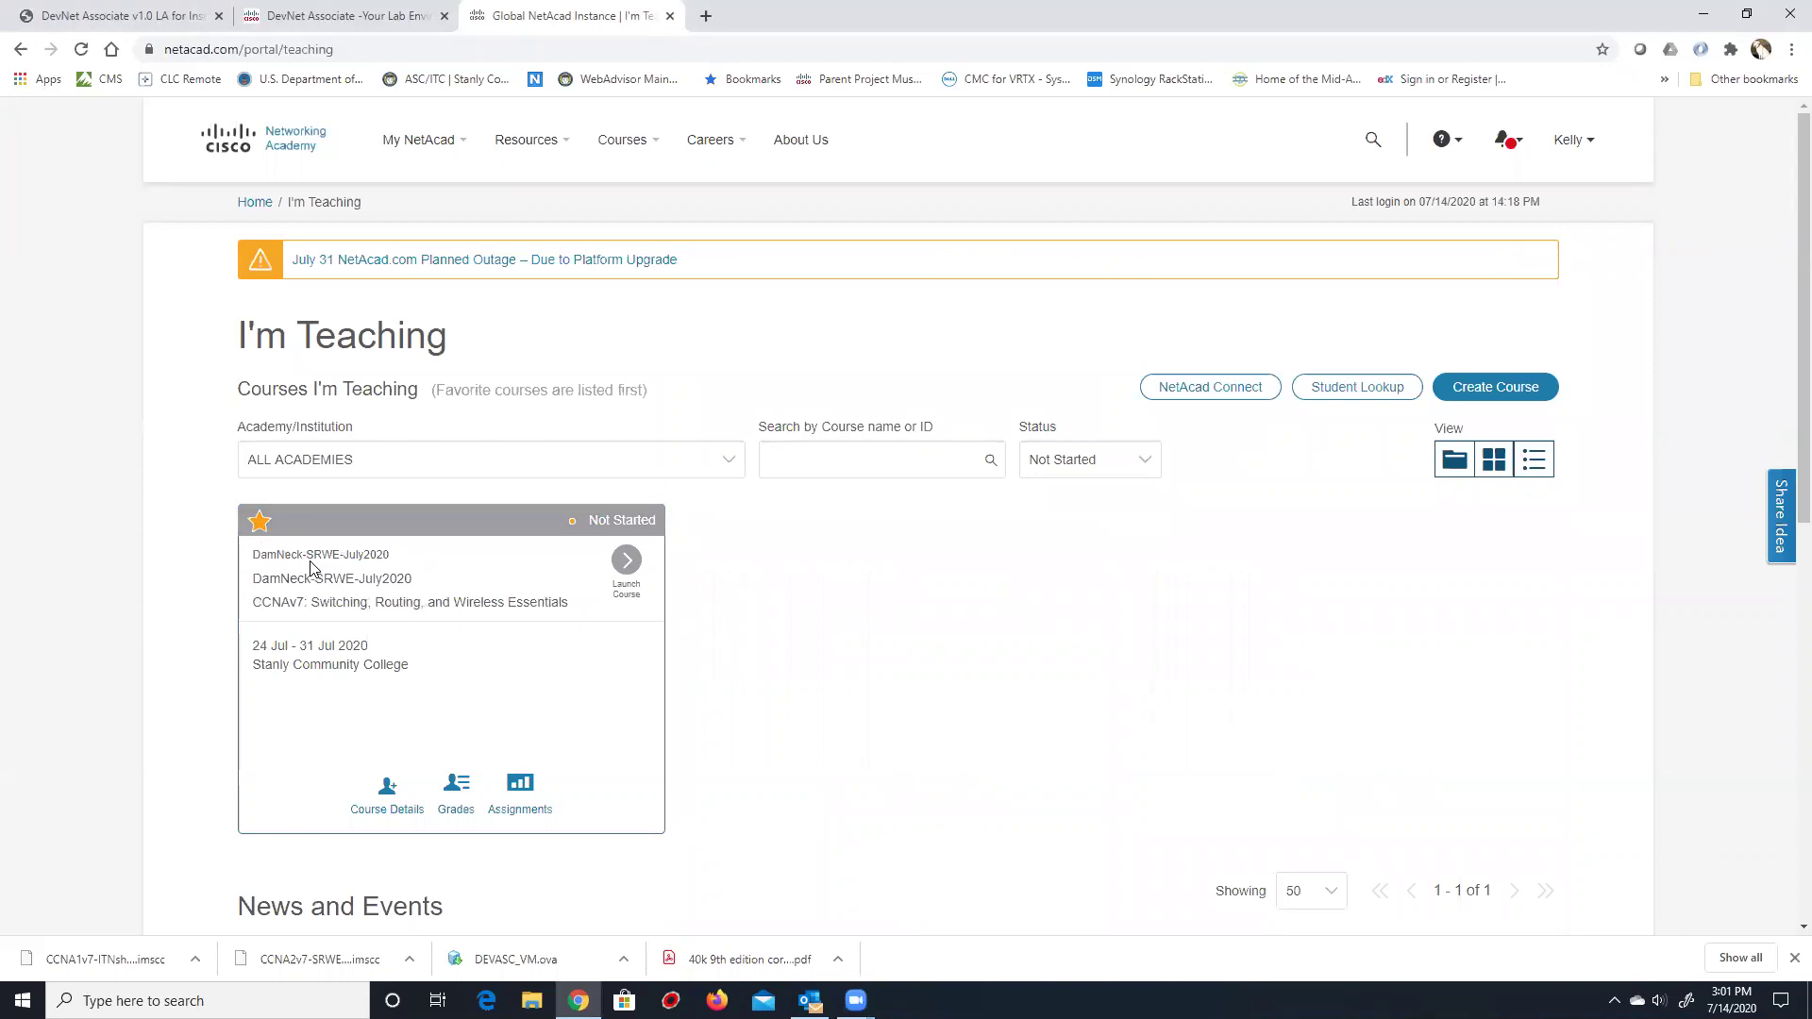
{"action": "triple_click", "coordinate": [392, 555]}
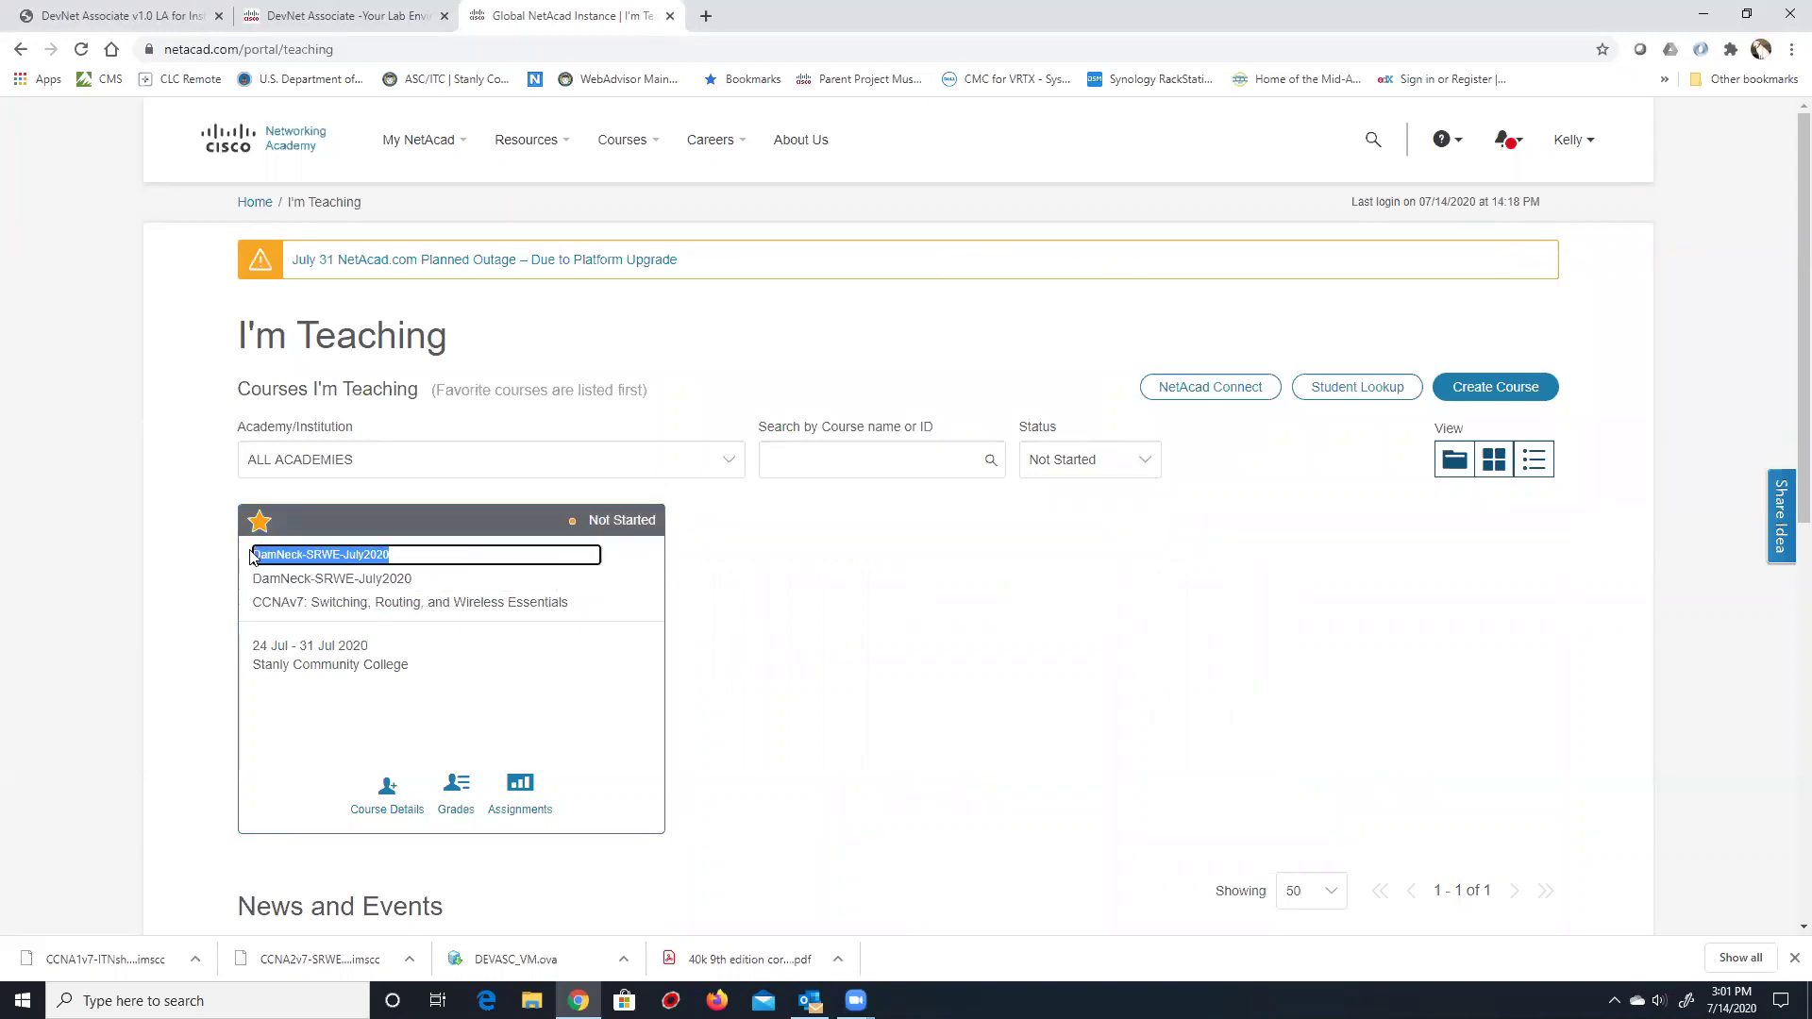
{"action": "left_click", "coordinate": [388, 577]}
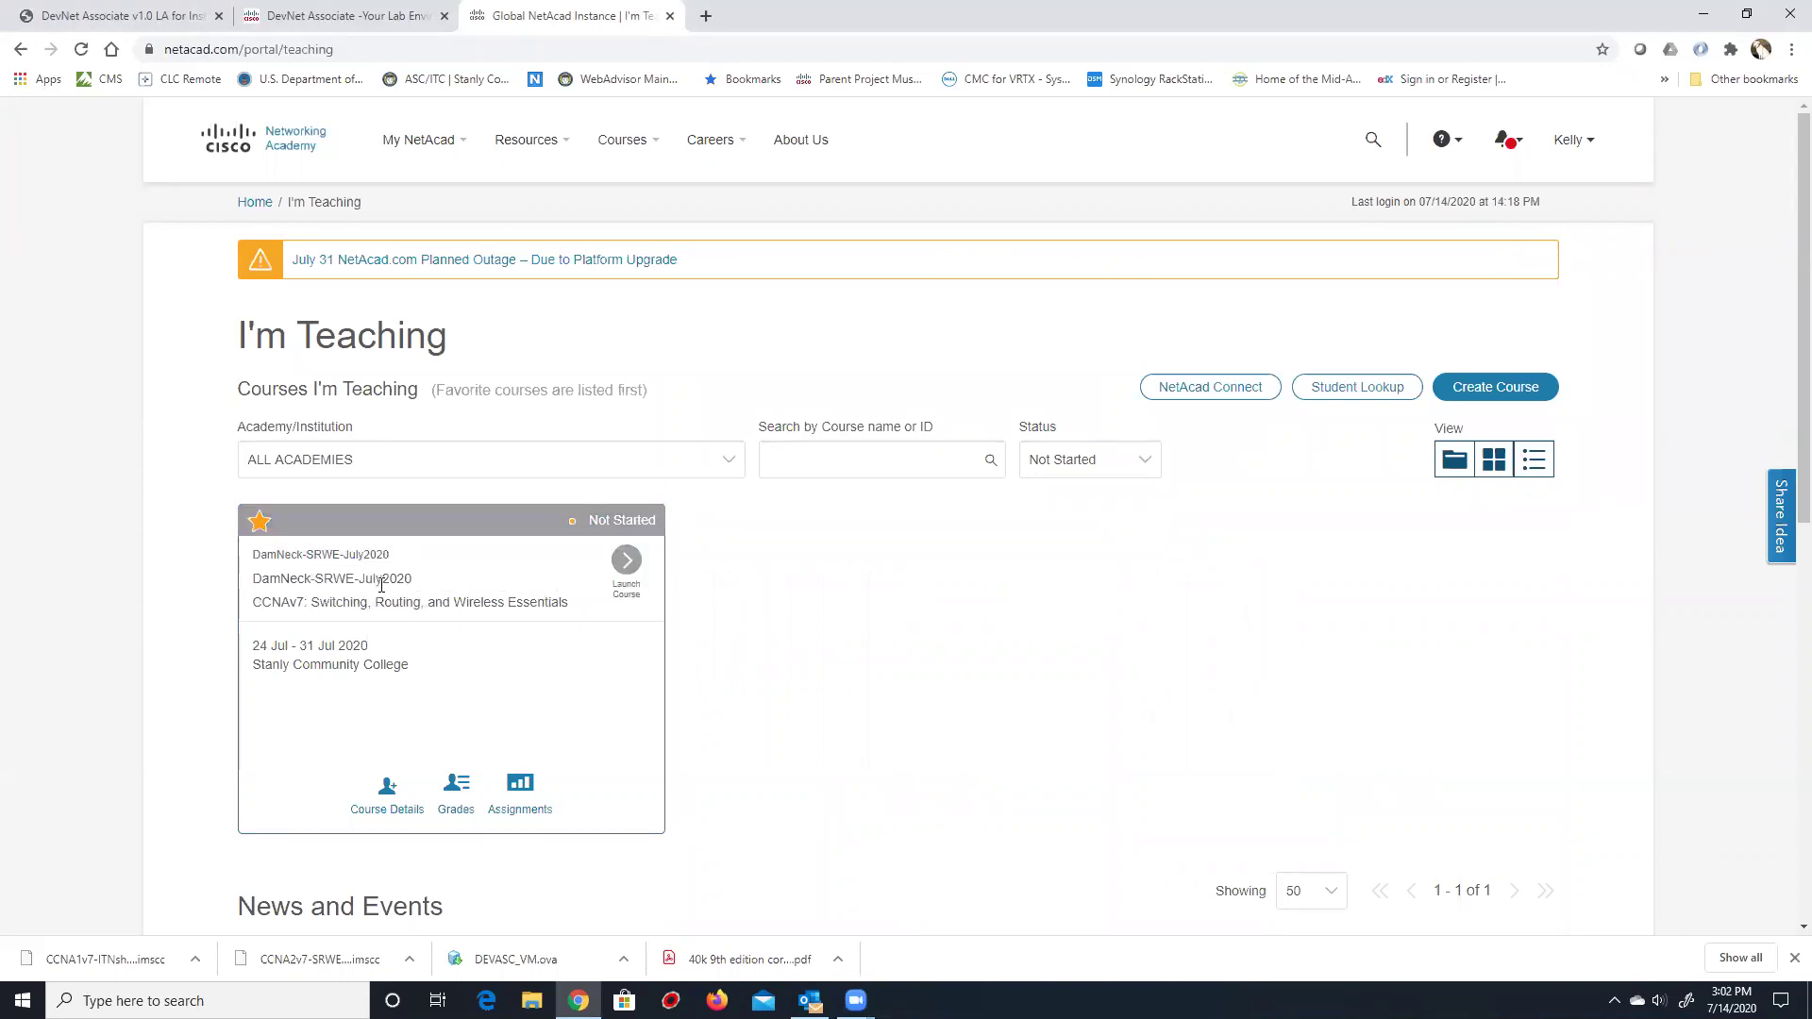
Switch the course status filter to In Progress and back to Not Started to compare the two lists.
{"action": "left_click", "coordinate": [1072, 462]}
{"action": "left_click", "coordinate": [1088, 537]}
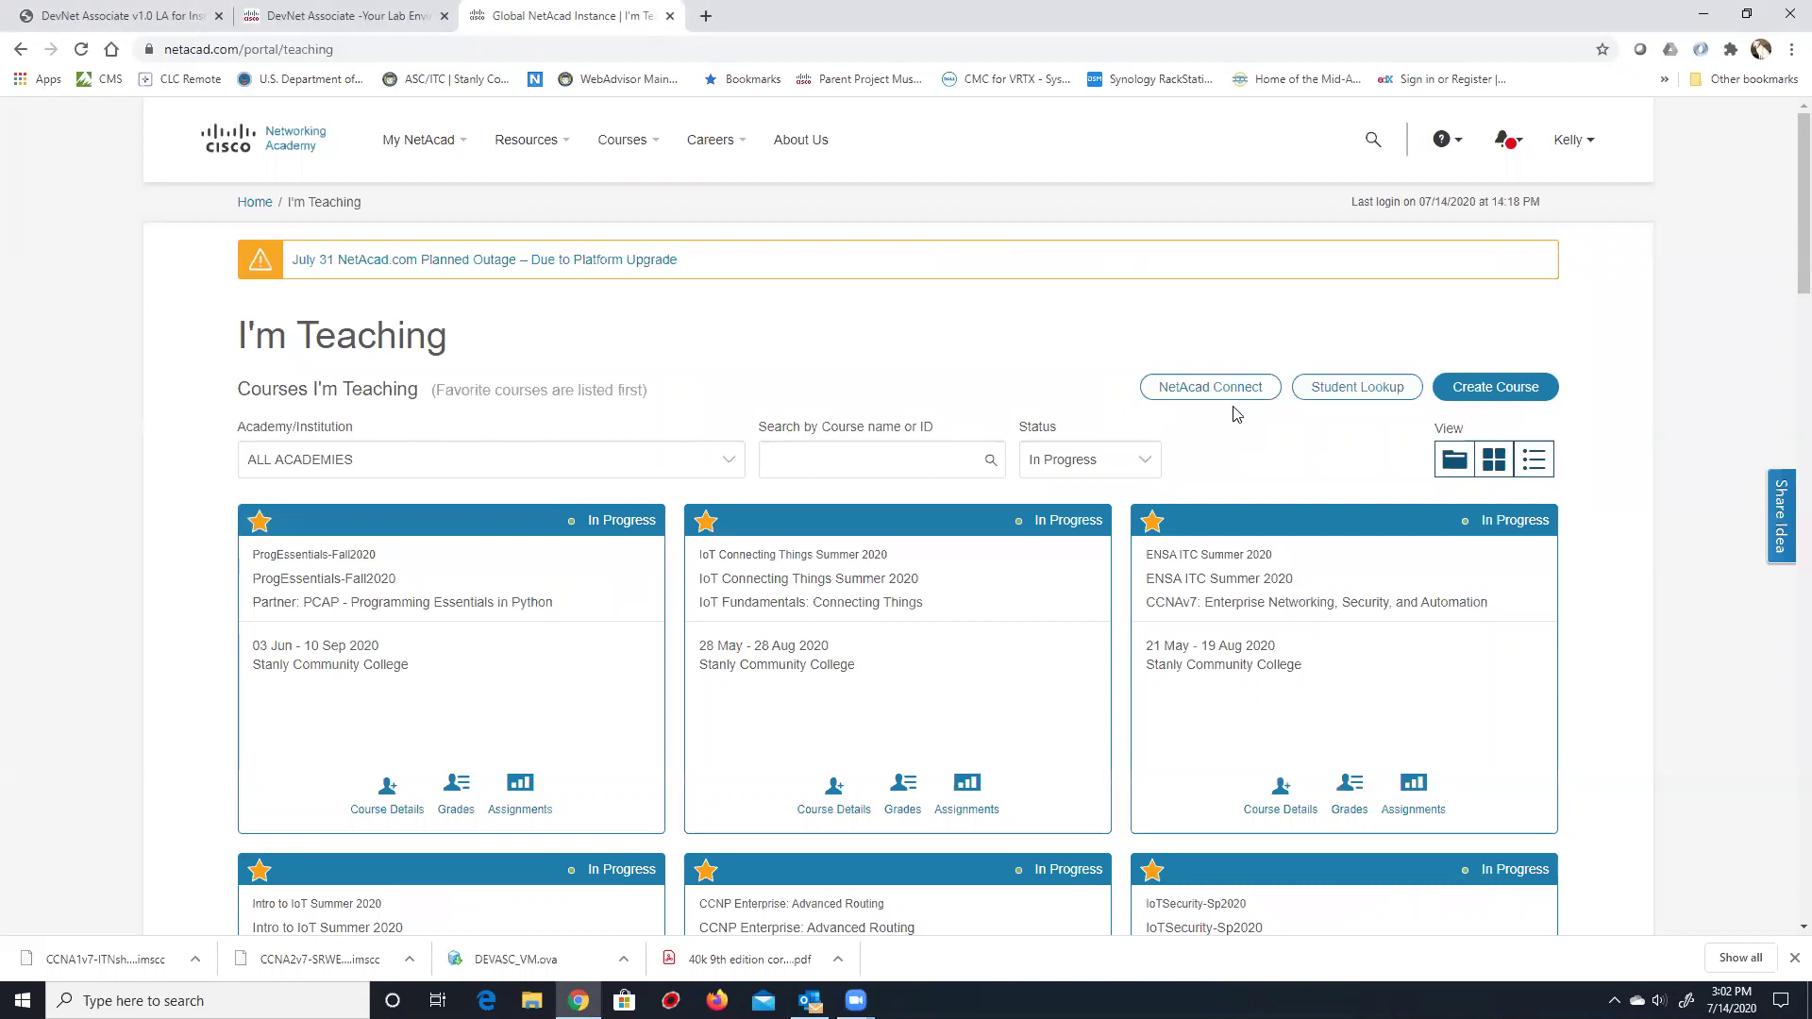
{"action": "left_click", "coordinate": [1119, 460]}
{"action": "left_click", "coordinate": [1069, 525]}
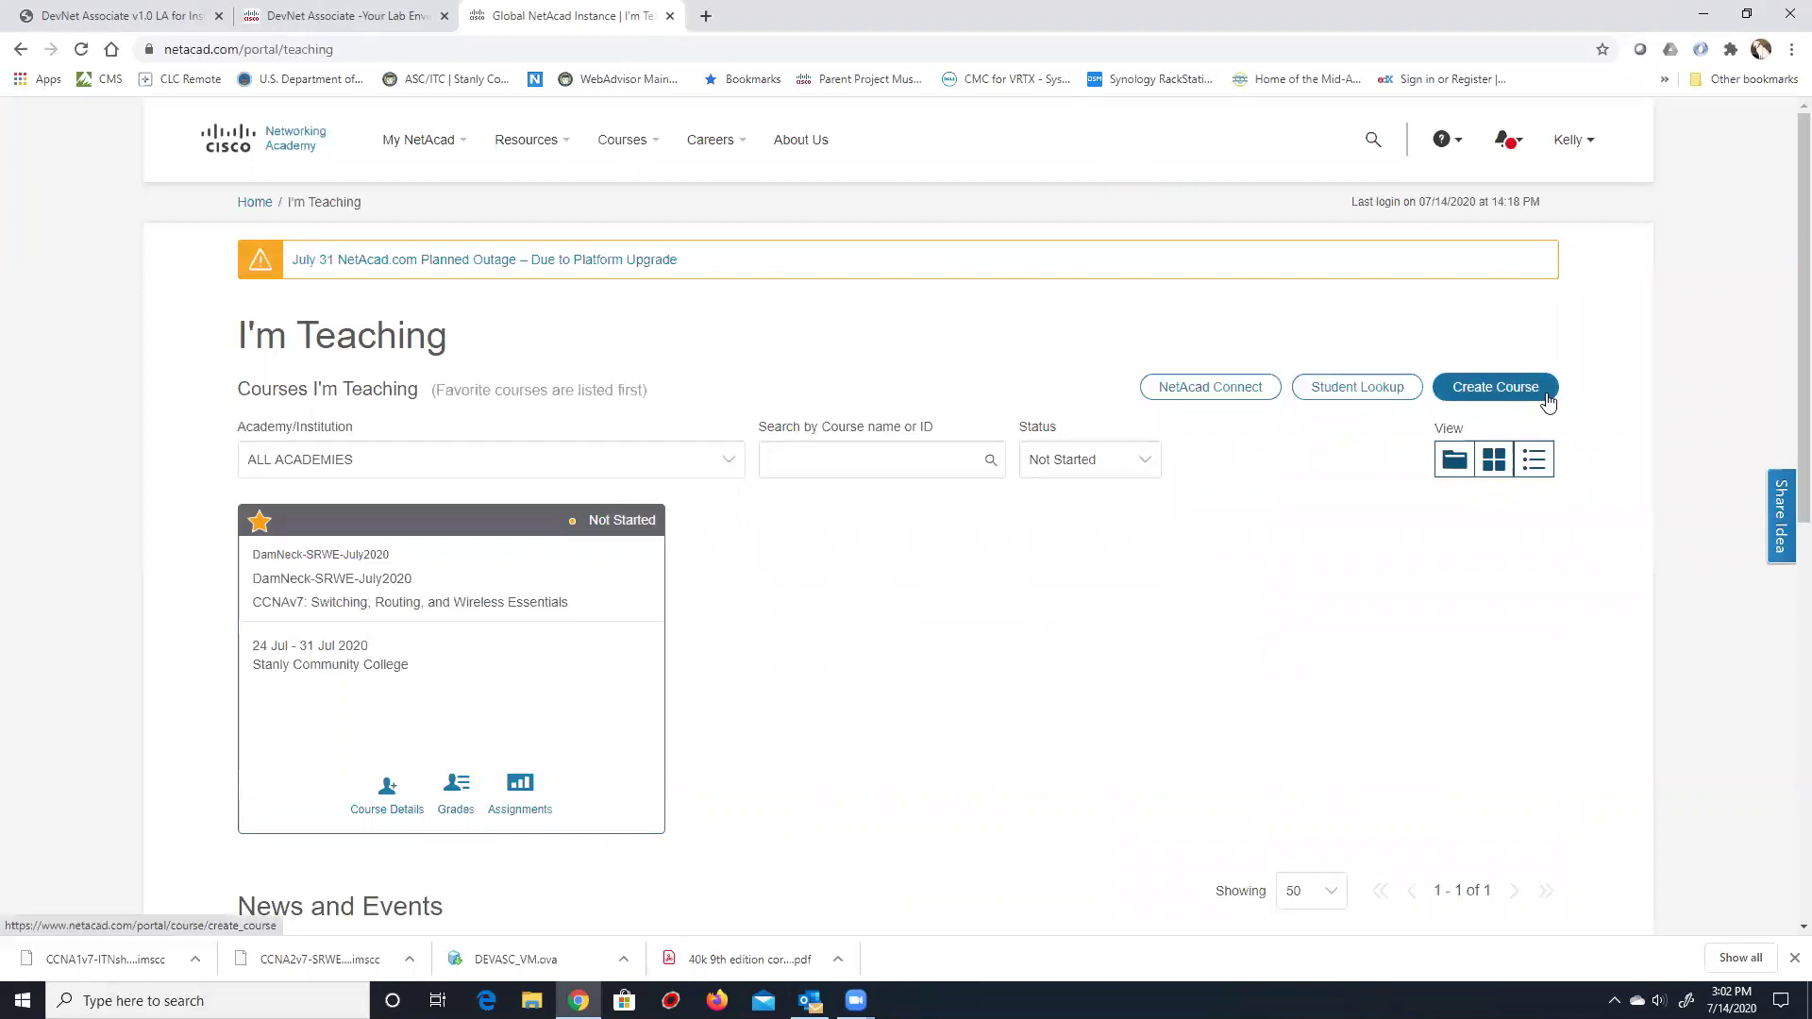
Start creating a new course and choose Stanly Community College - ITC as its academy.
{"action": "left_click", "coordinate": [1489, 395]}
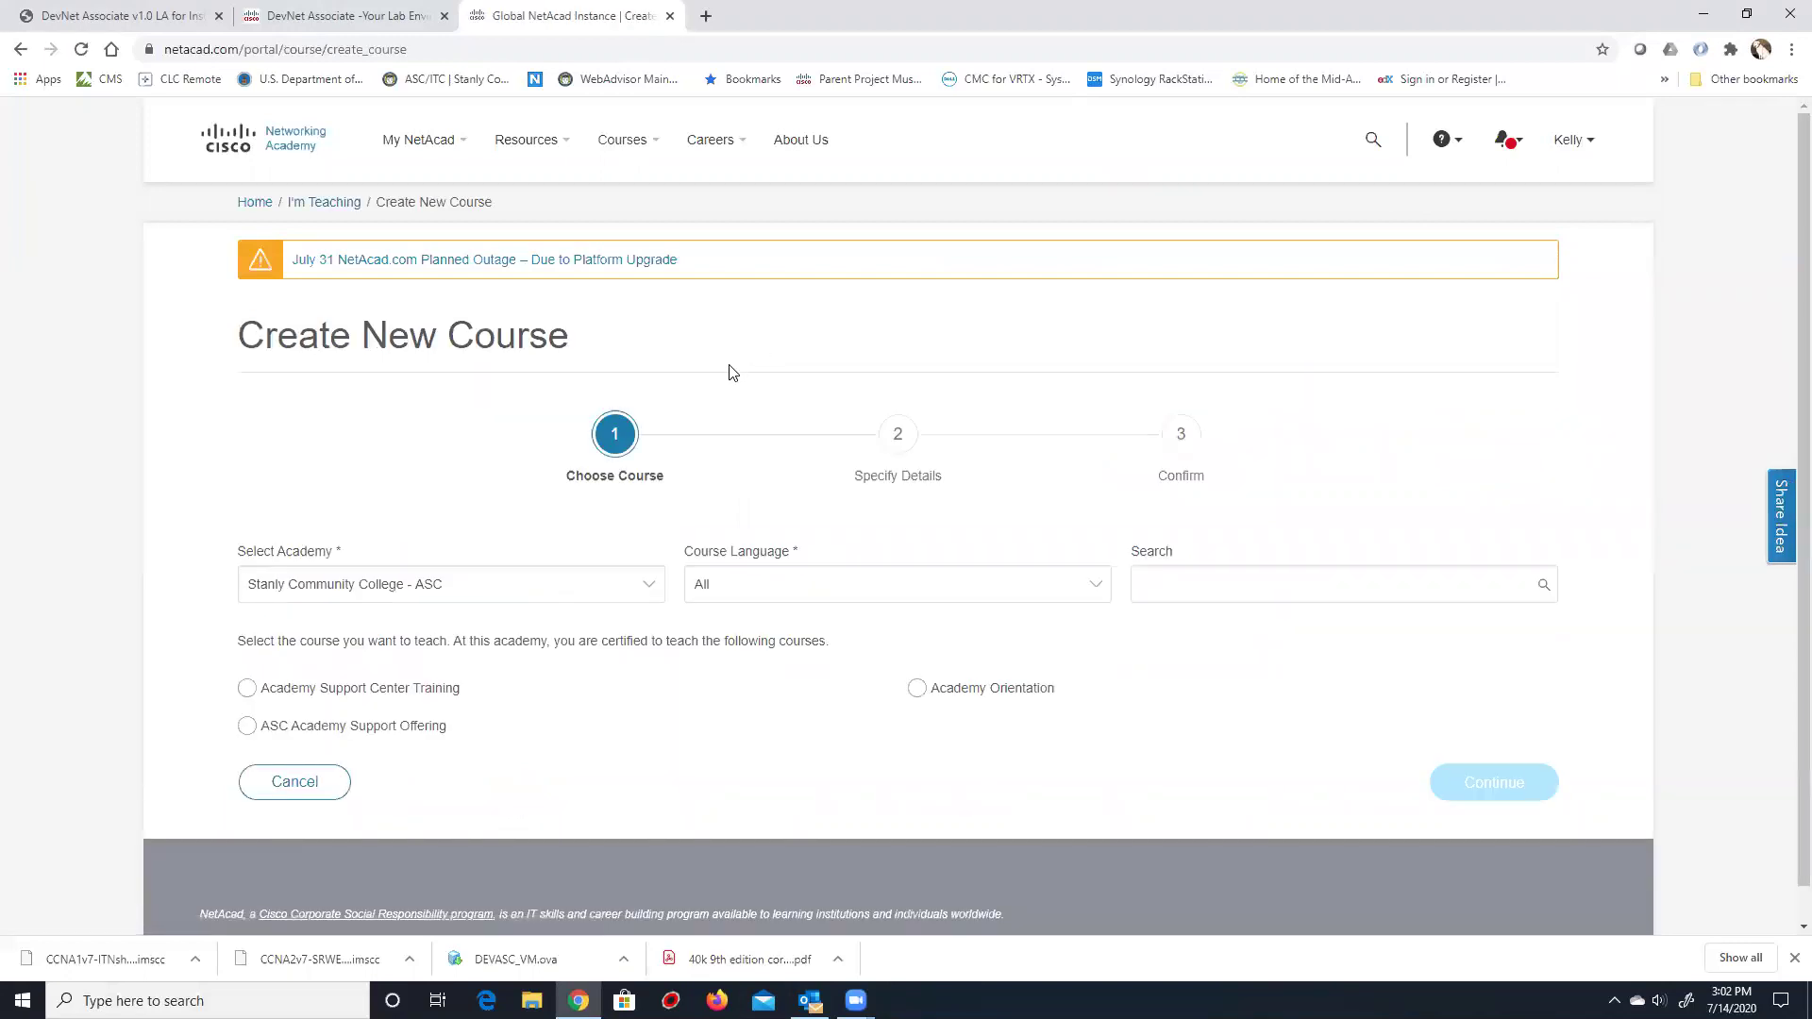
{"action": "left_click", "coordinate": [604, 588]}
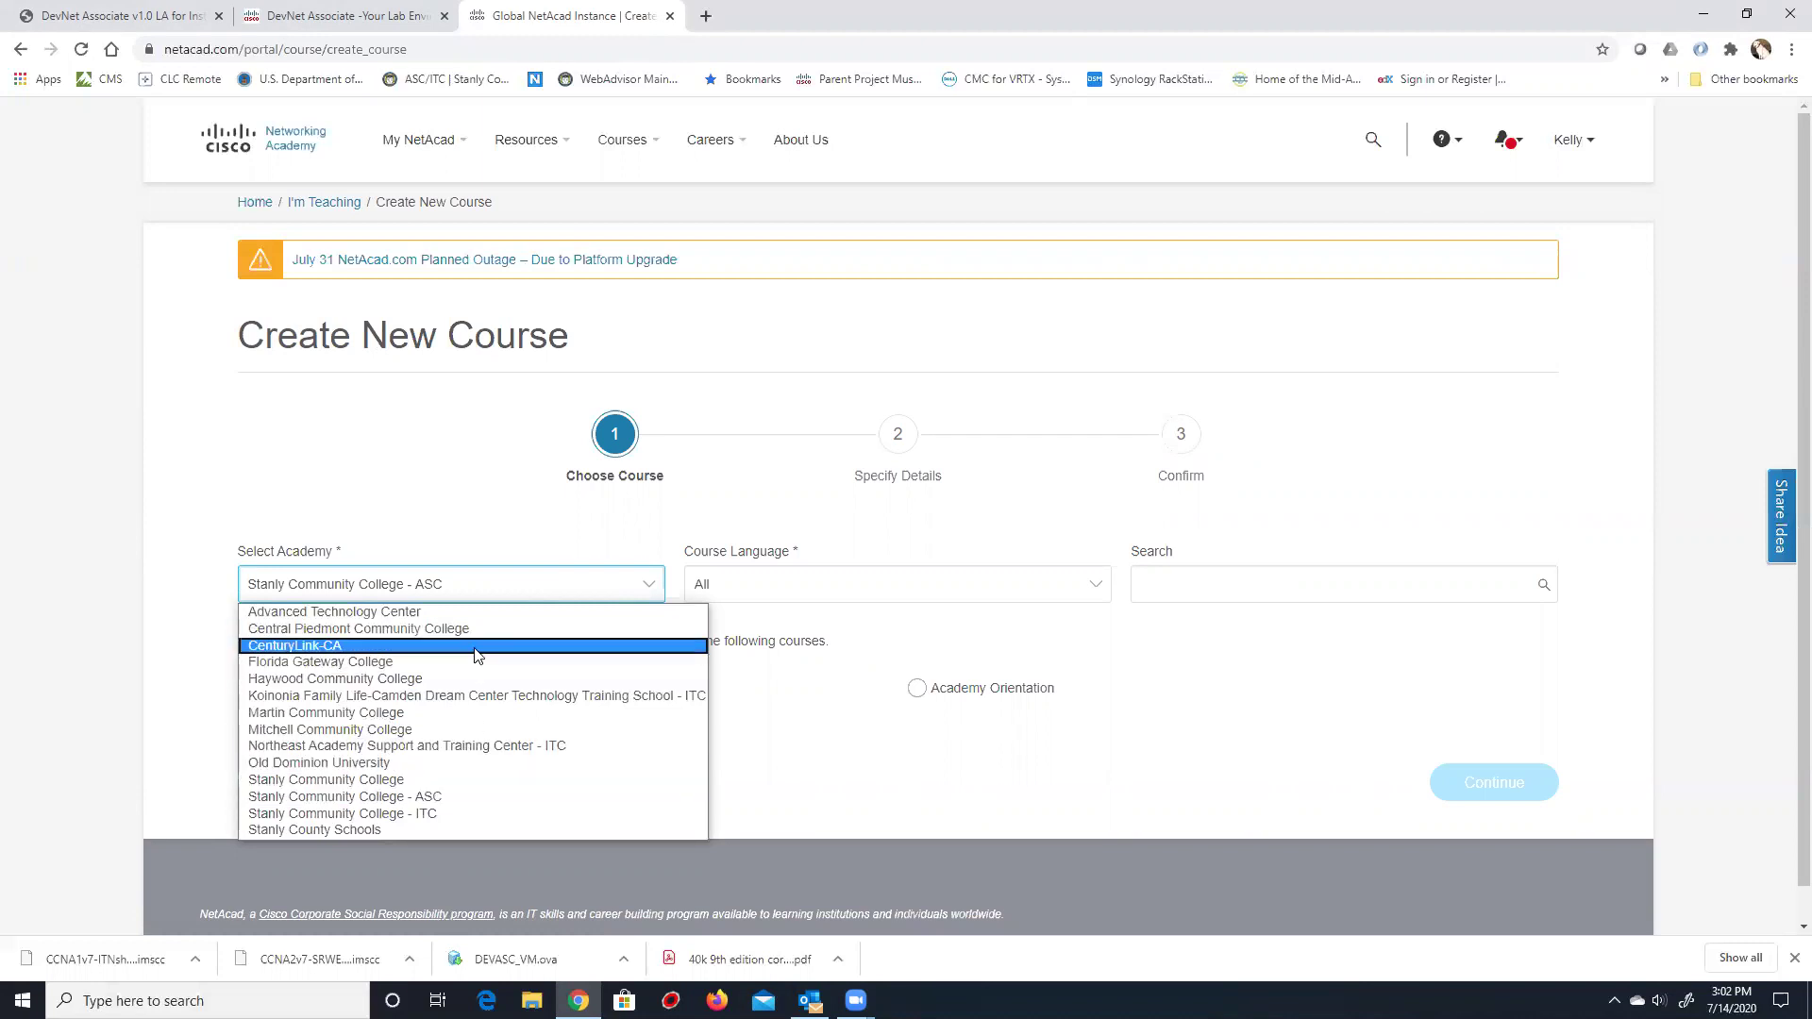
{"action": "left_click", "coordinate": [544, 584]}
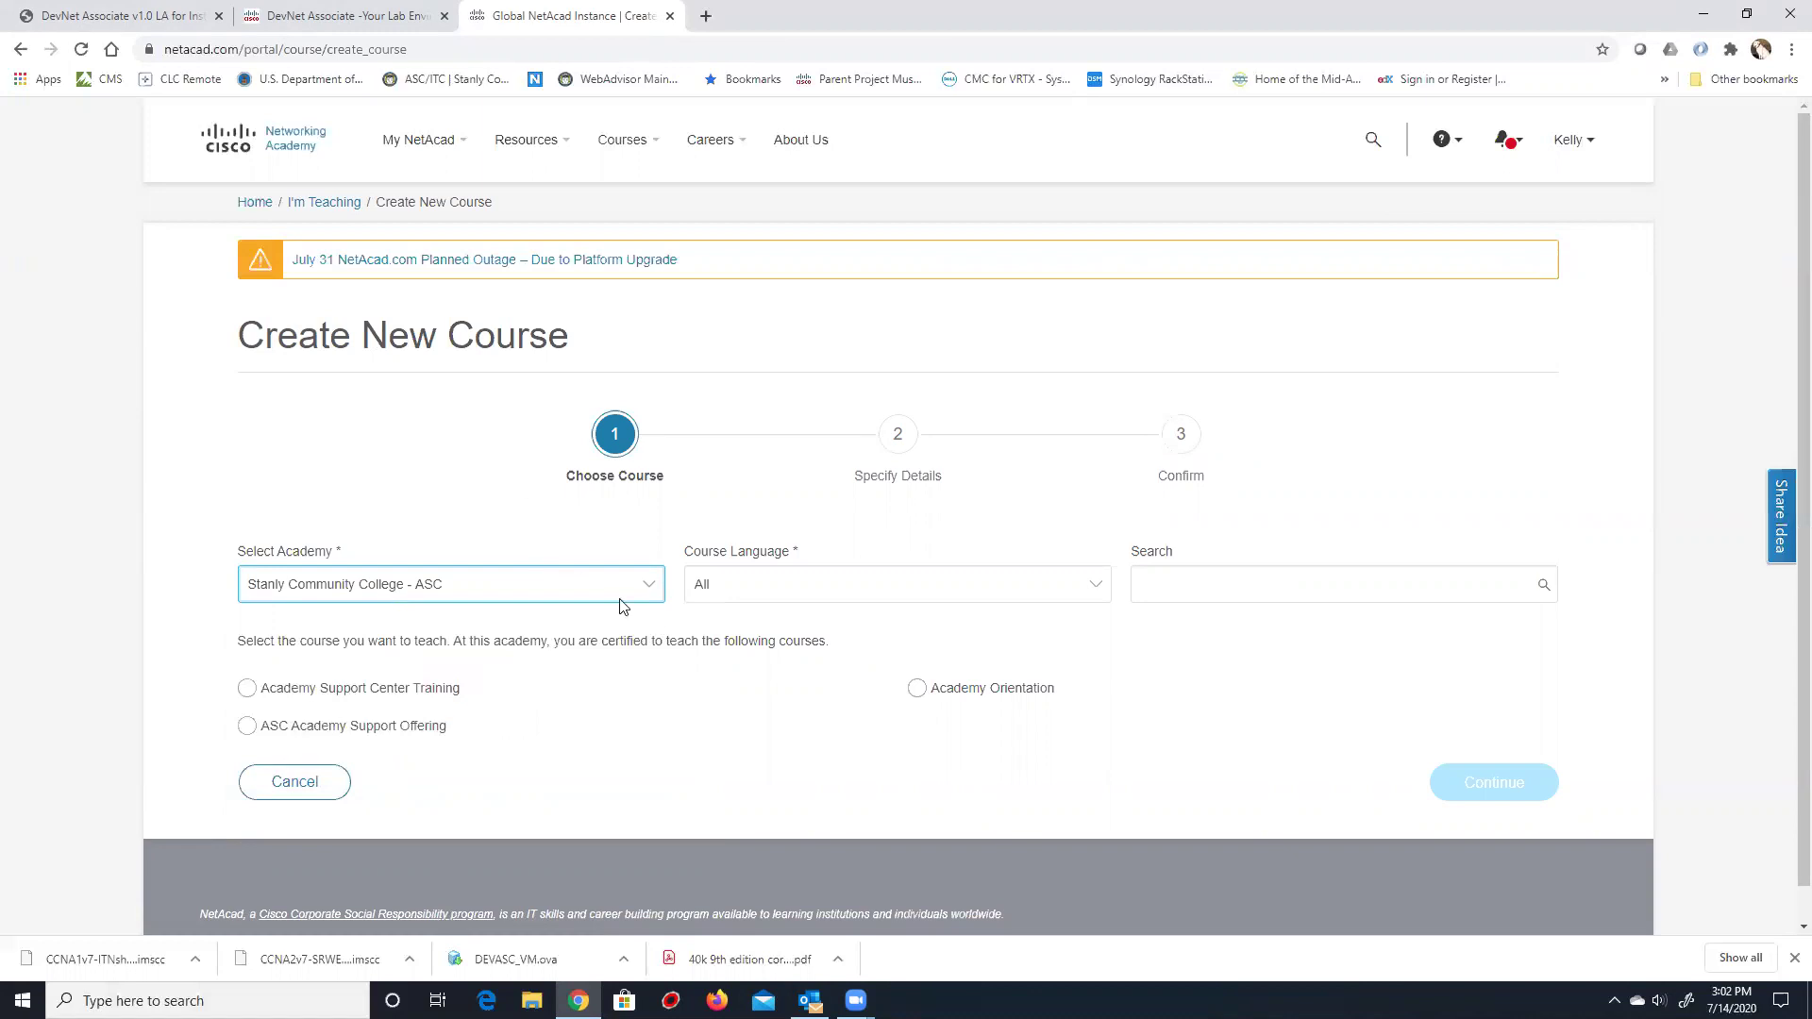
{"action": "left_click", "coordinate": [558, 588]}
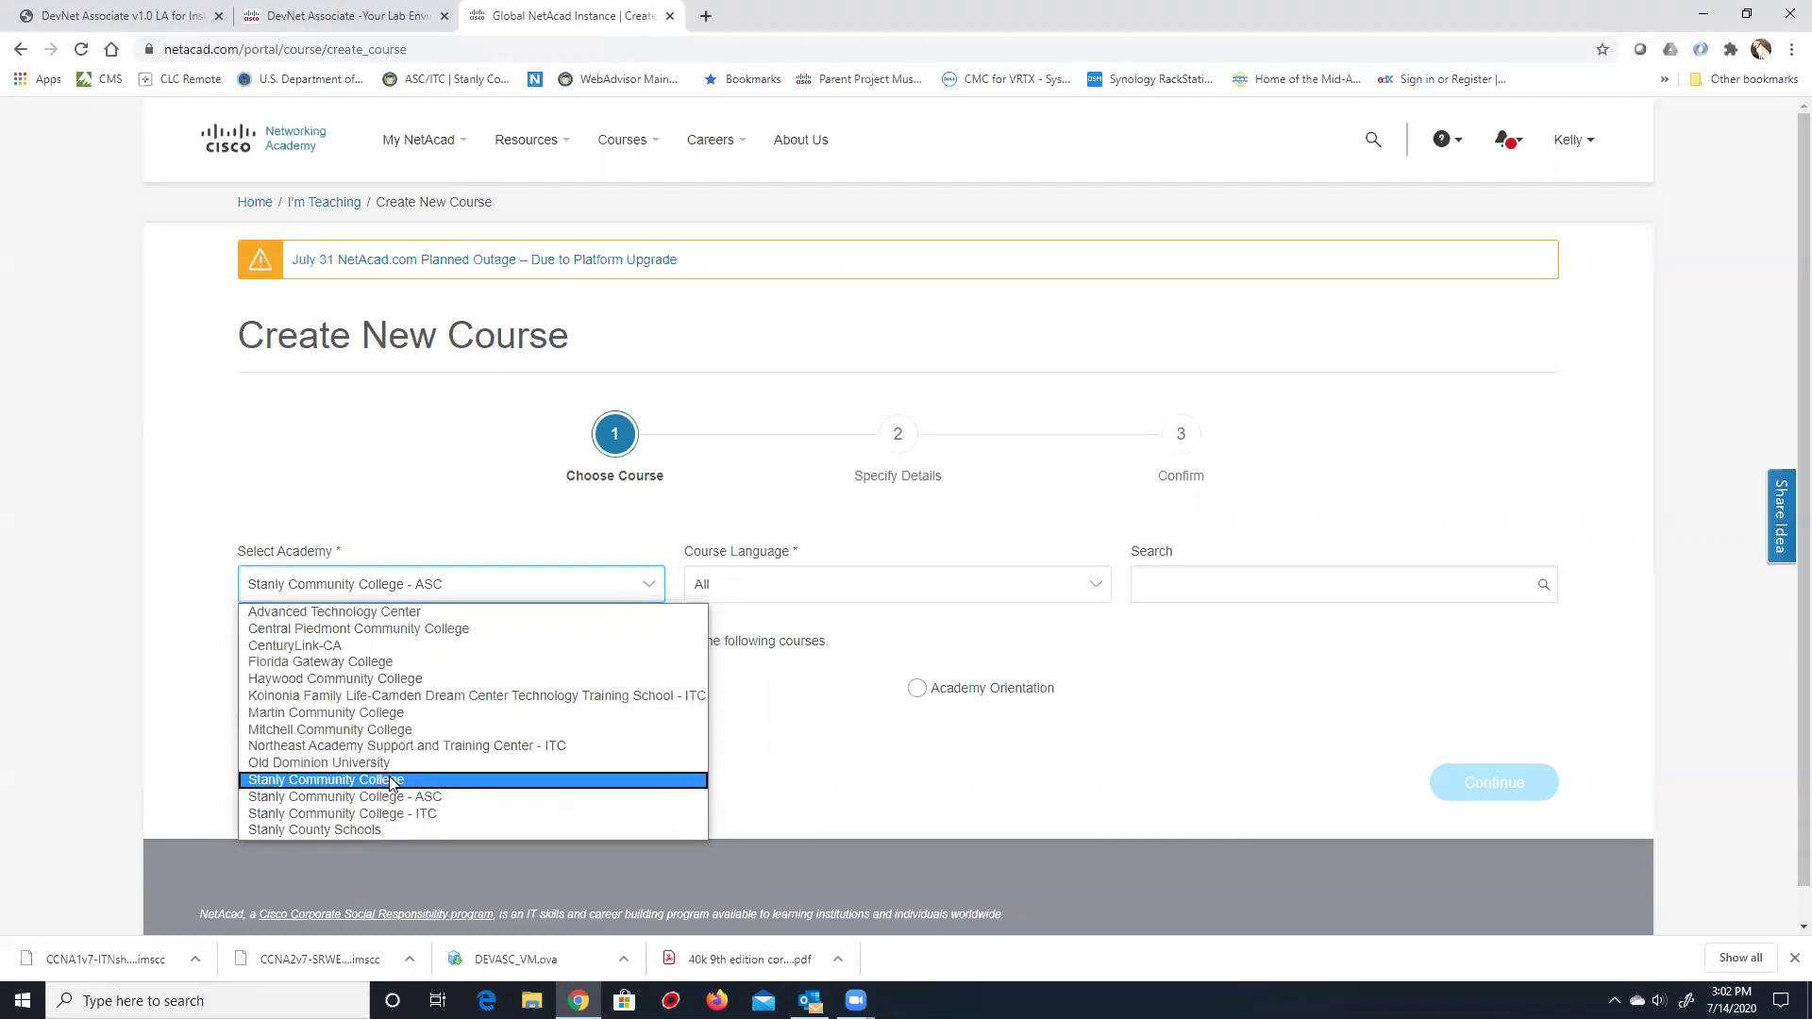
{"action": "key", "text": "Up"}
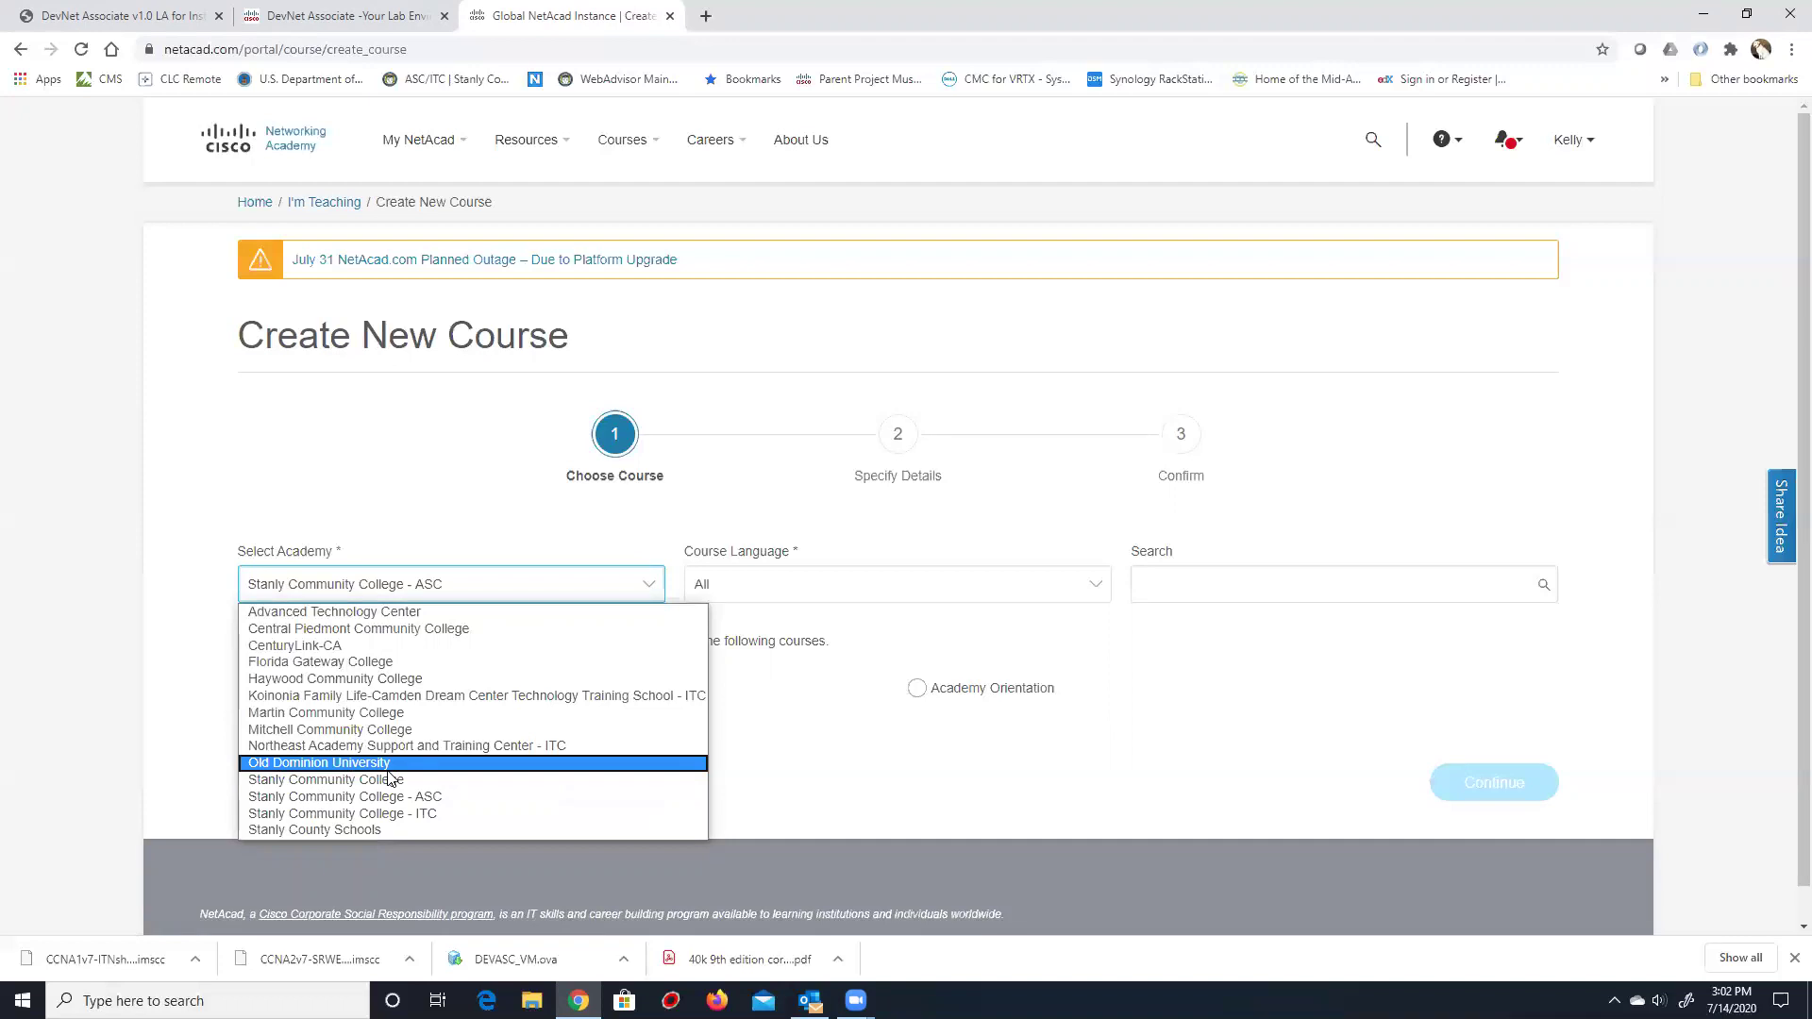
{"action": "left_click", "coordinate": [419, 815]}
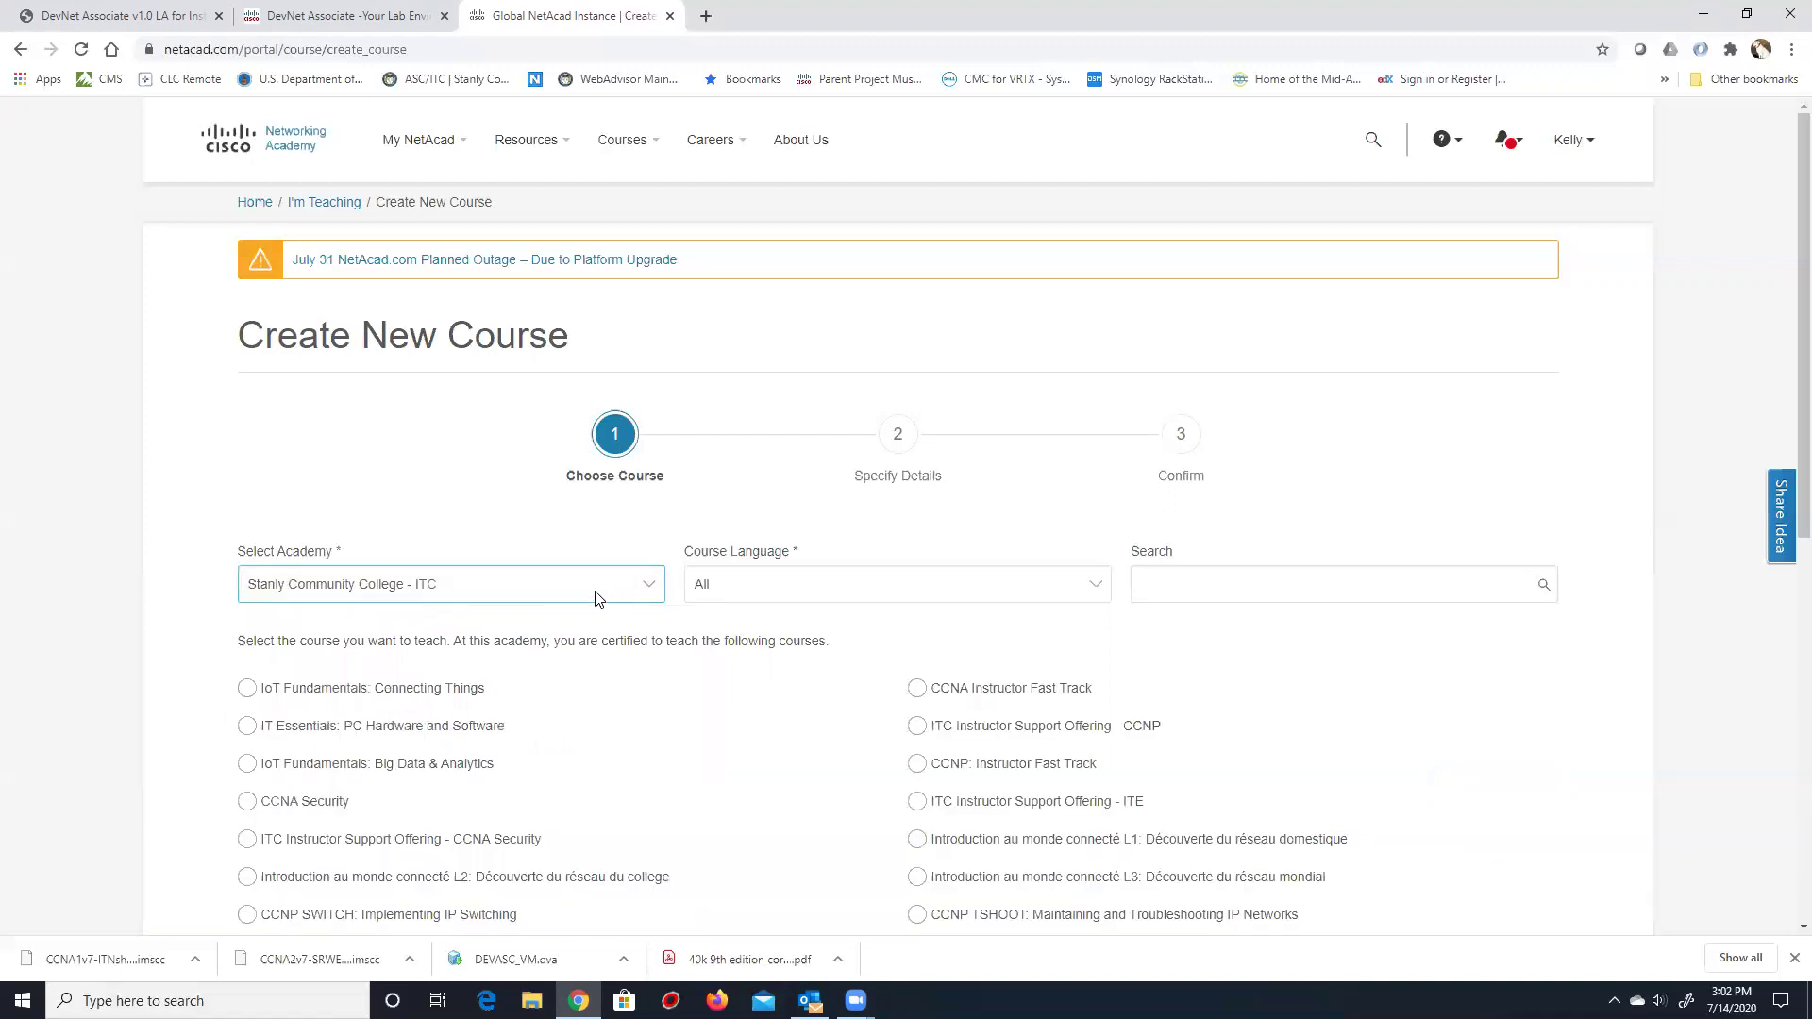
Select CCNAv7: Introduction to Networks as the course to teach and continue to the course details.
{"action": "scroll", "coordinate": [627, 662], "scroll_direction": "down", "scroll_amount": 3}
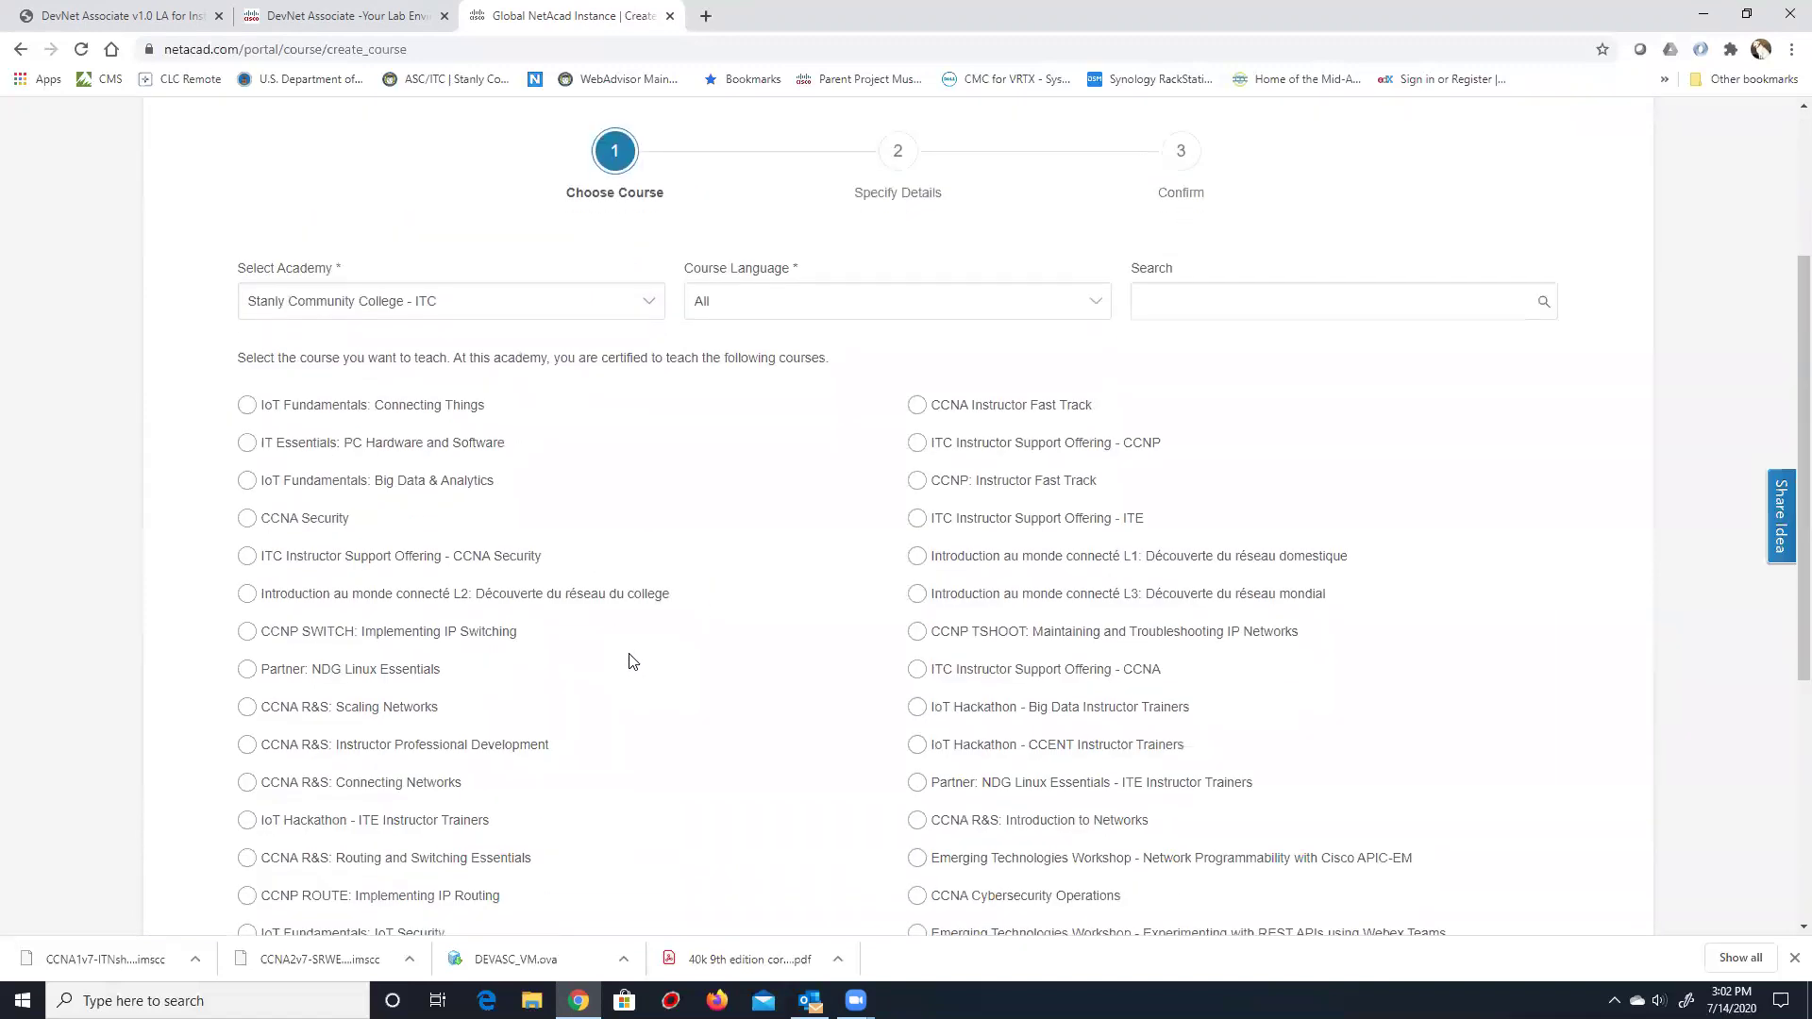
{"action": "scroll", "coordinate": [632, 662], "scroll_direction": "down", "scroll_amount": 2}
{"action": "scroll", "coordinate": [632, 661], "scroll_direction": "down", "scroll_amount": 1}
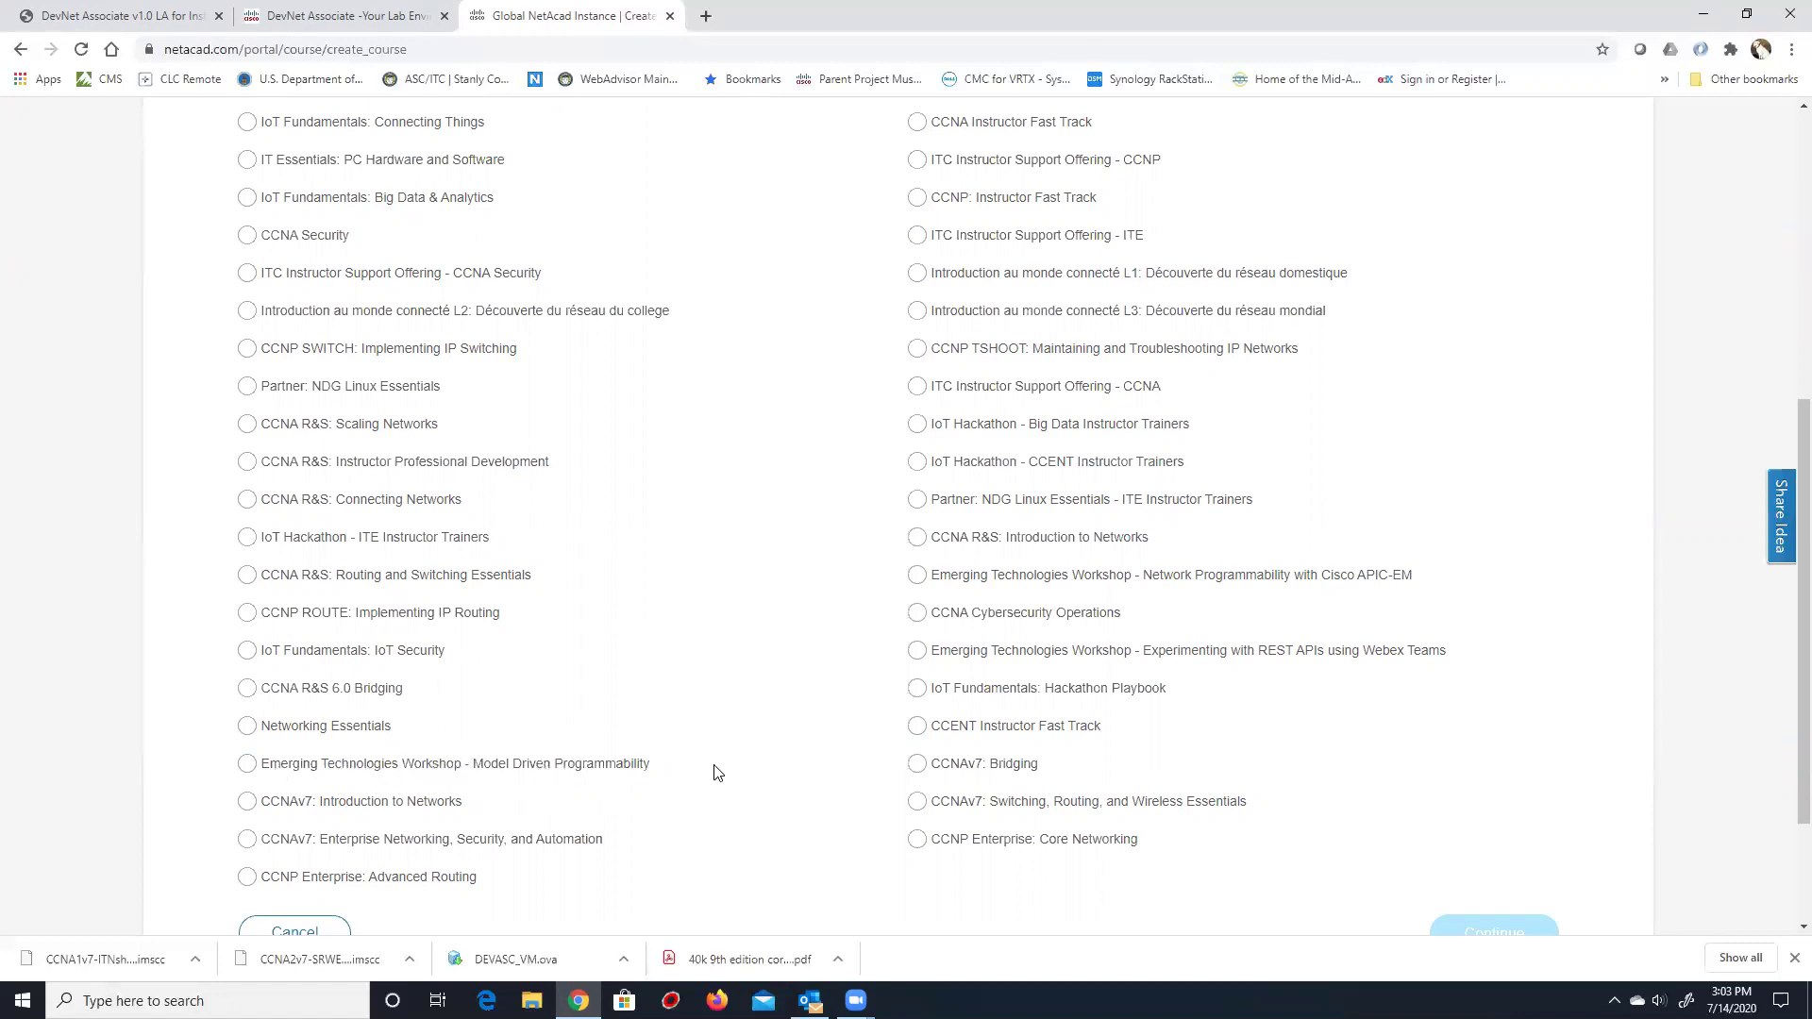
{"action": "scroll", "coordinate": [664, 760], "scroll_direction": "up", "scroll_amount": 3}
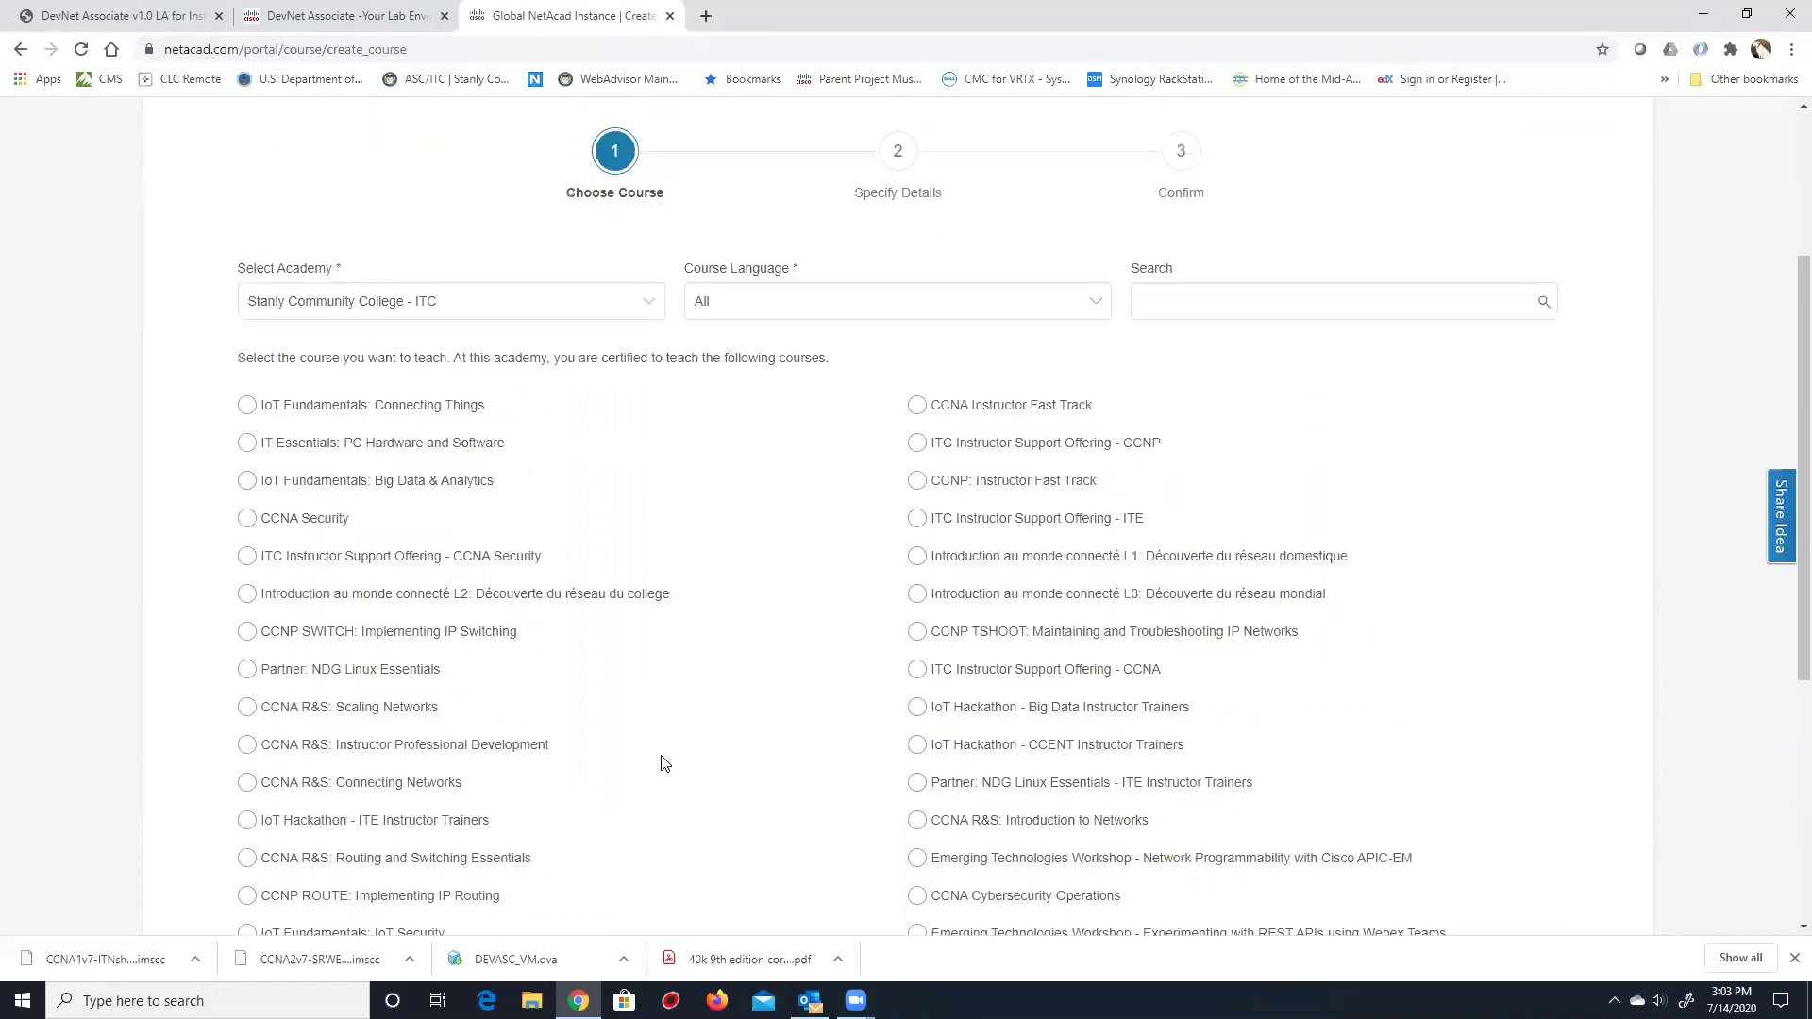
{"action": "scroll", "coordinate": [665, 760], "scroll_direction": "down", "scroll_amount": 5}
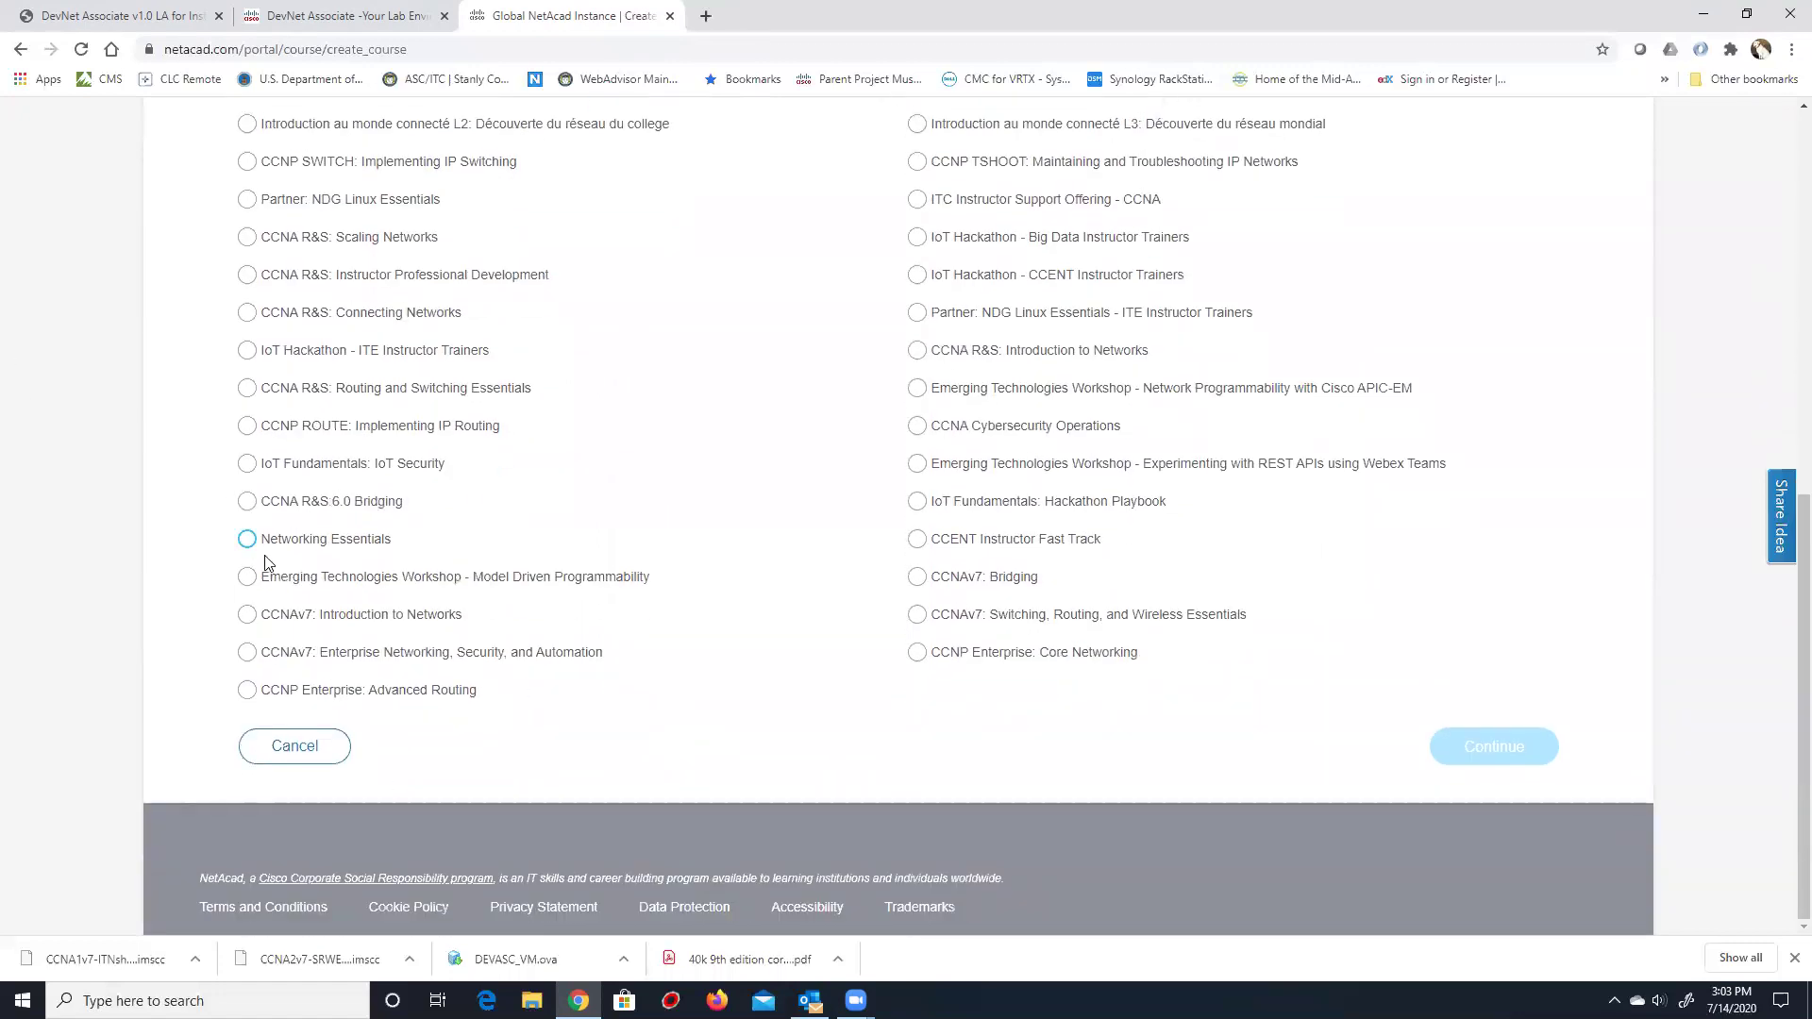
{"action": "left_click", "coordinate": [247, 614]}
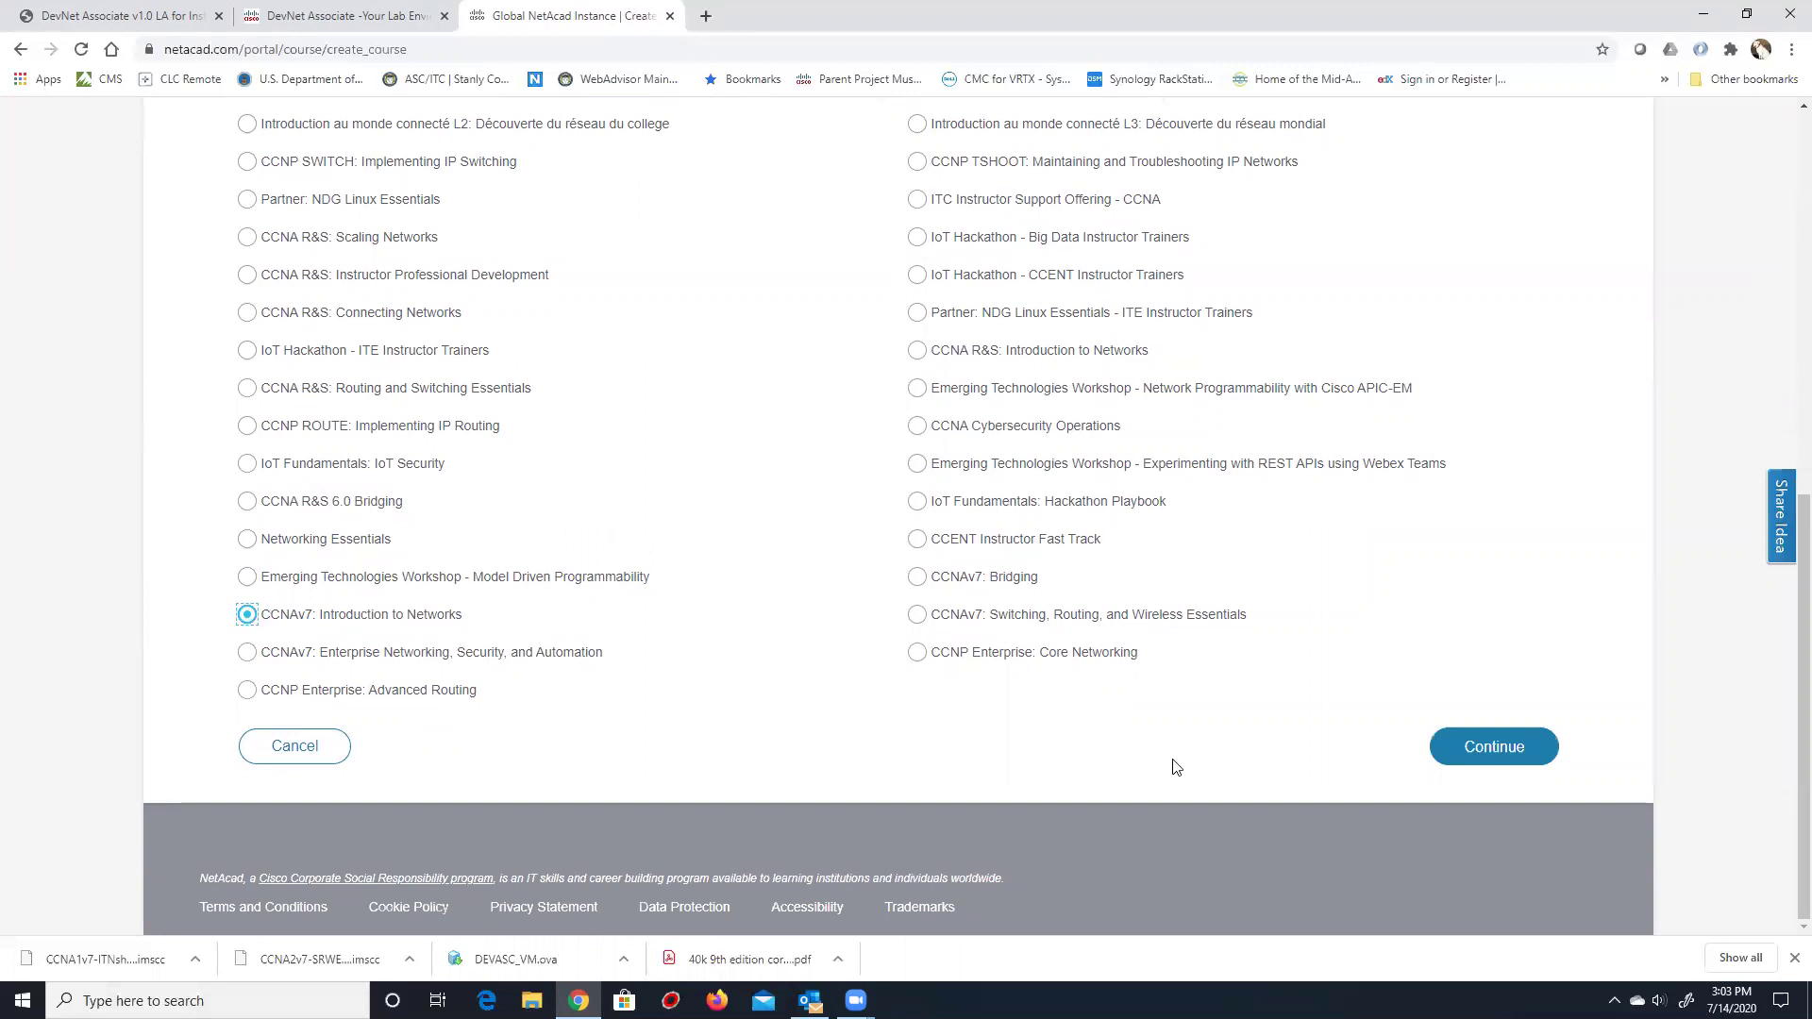
{"action": "left_click", "coordinate": [1481, 756]}
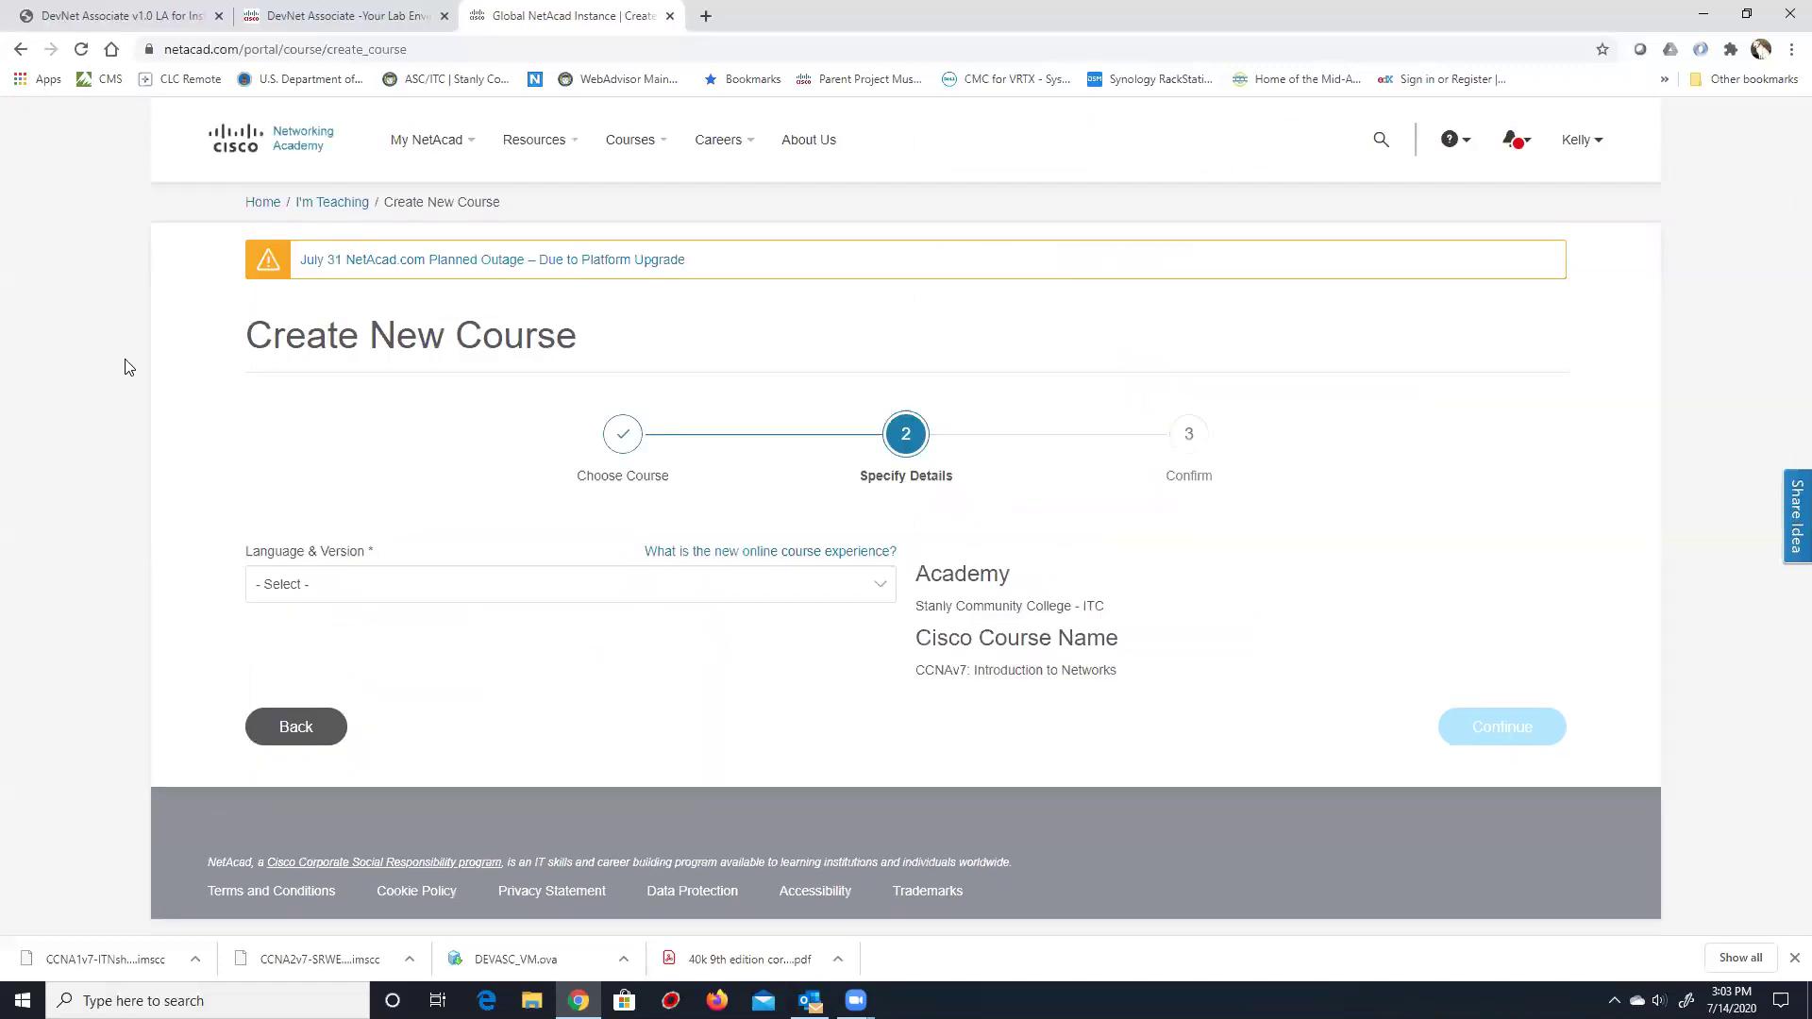
Set the new course's language and version to English - 7.00.
{"action": "left_click", "coordinate": [452, 590]}
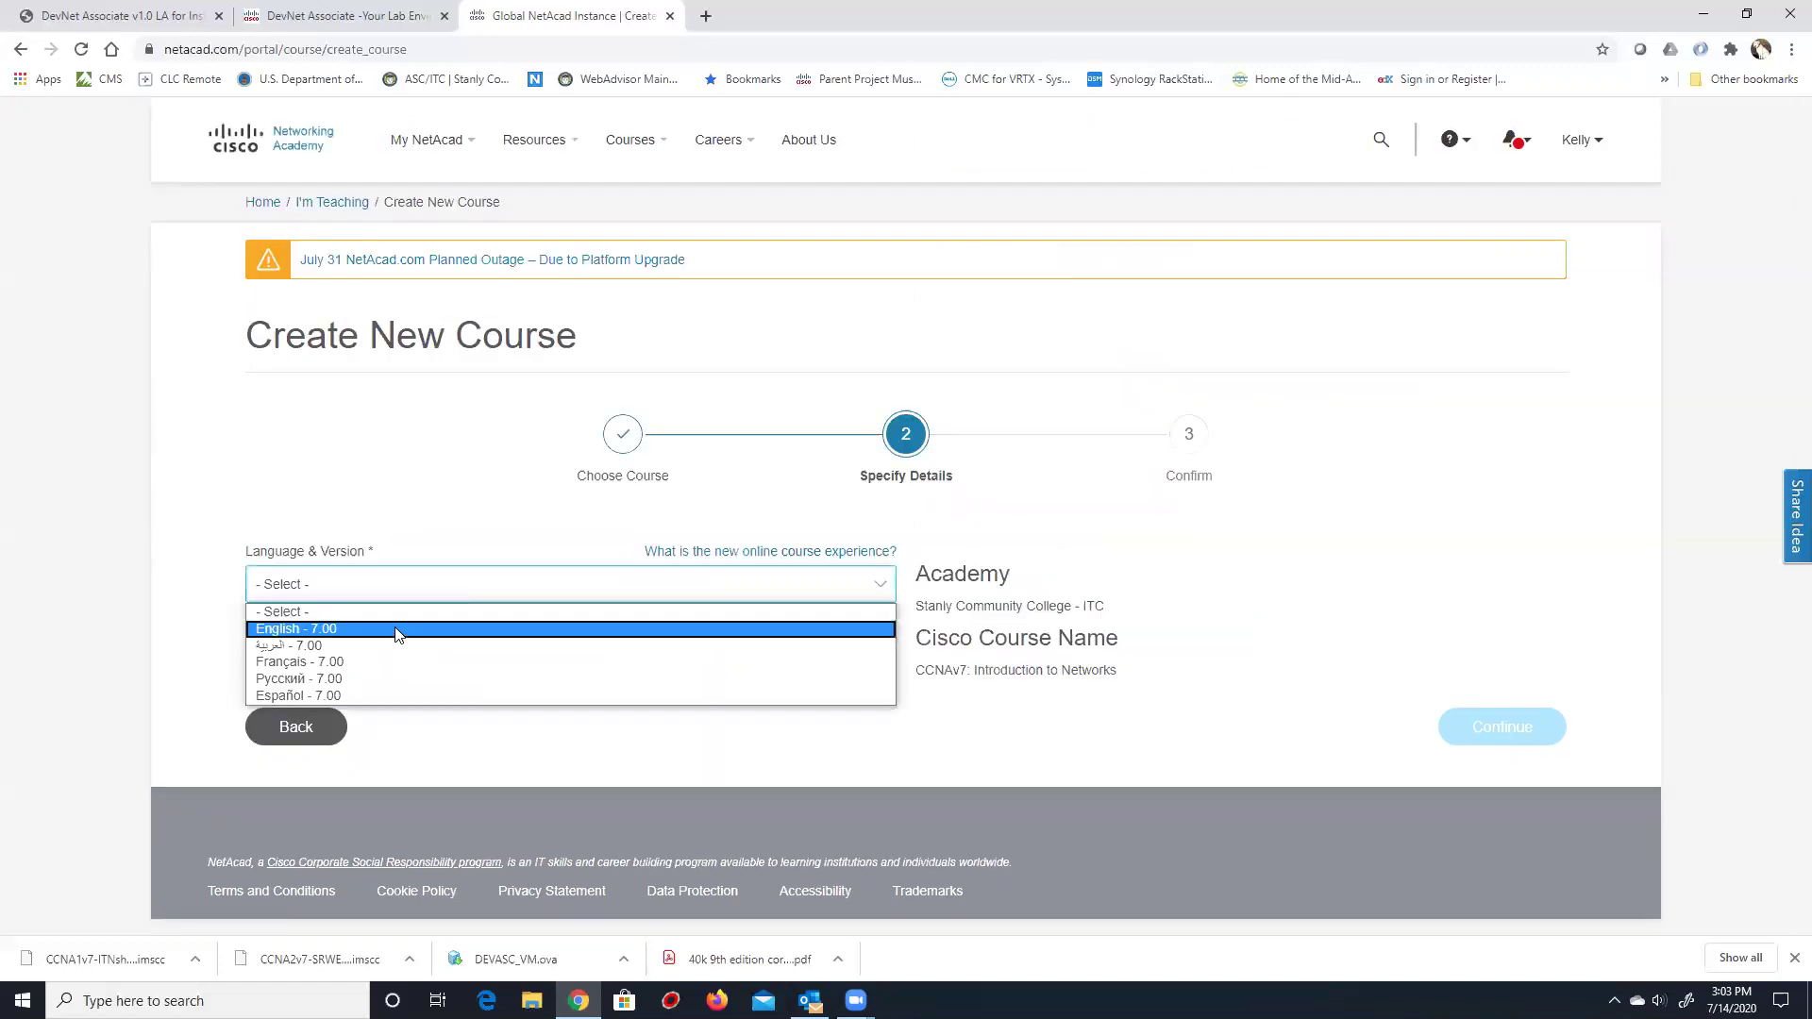
{"action": "left_click", "coordinate": [398, 630]}
{"action": "scroll", "coordinate": [202, 517], "scroll_direction": "down", "scroll_amount": 1}
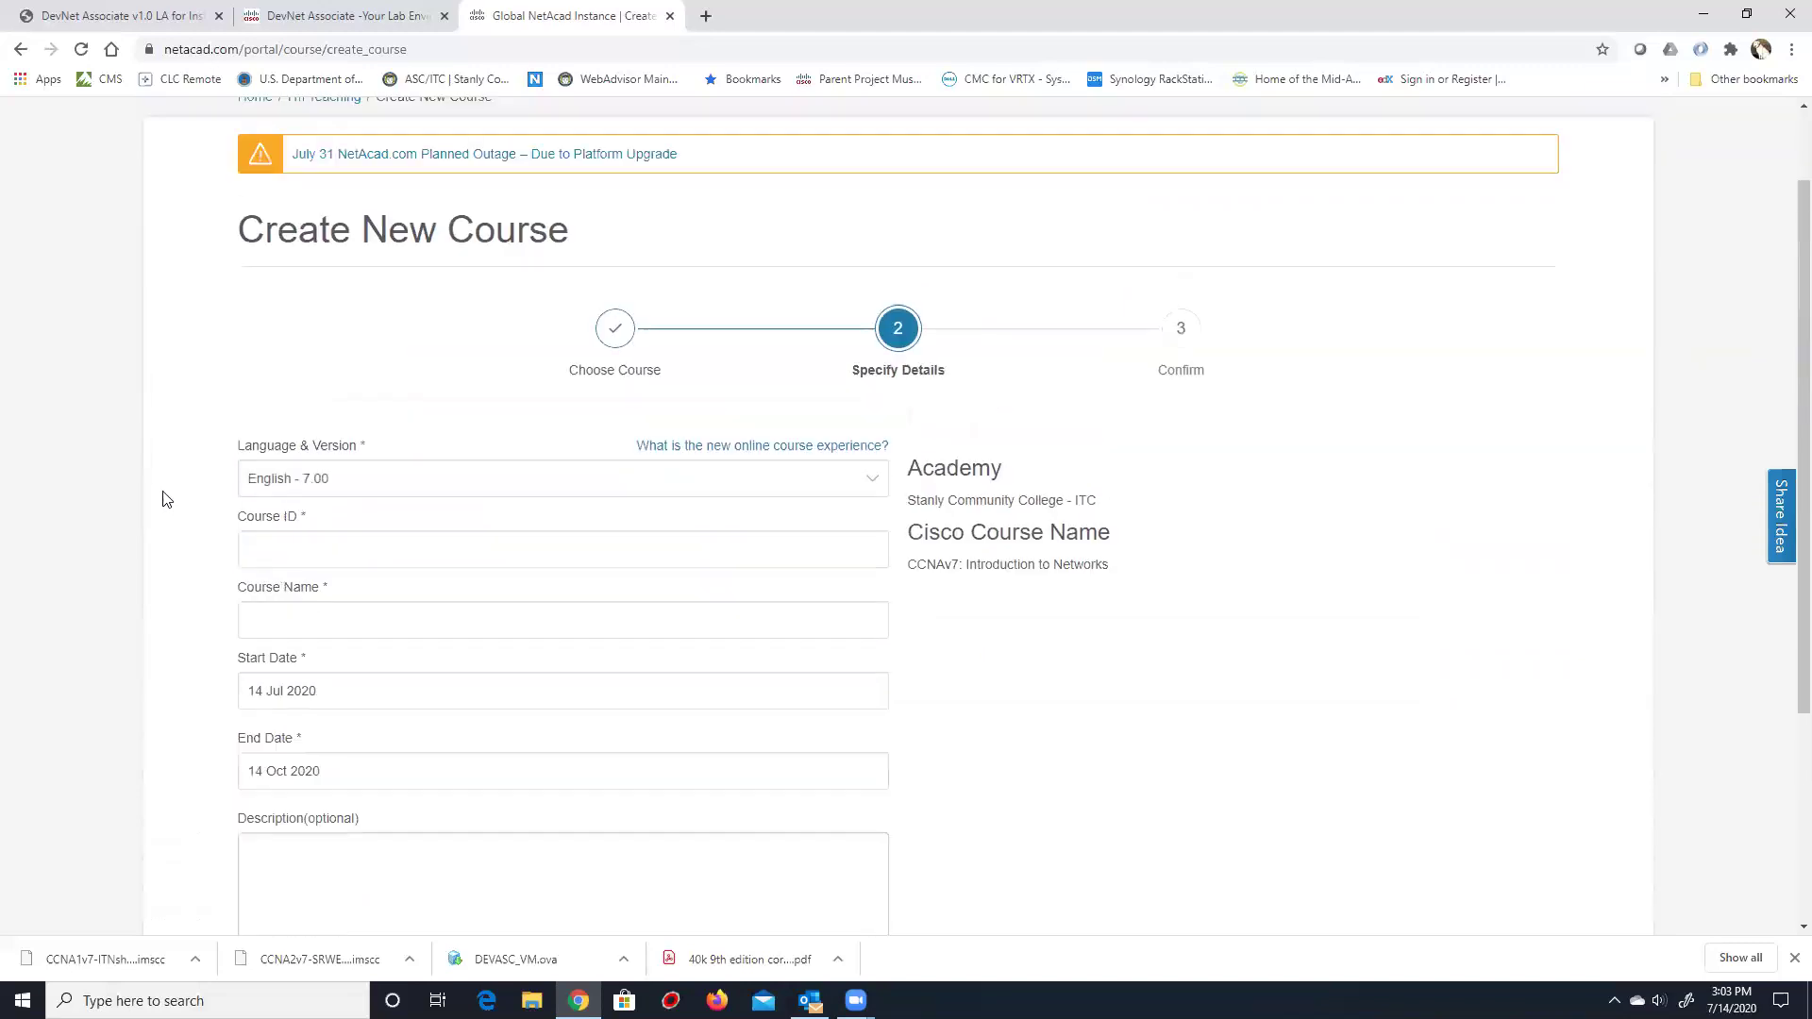
Enter DamNeck-ITN-July2020 as the course ID and copy it into the course name.
{"action": "left_click", "coordinate": [253, 557]}
{"action": "left_click", "coordinate": [134, 564]}
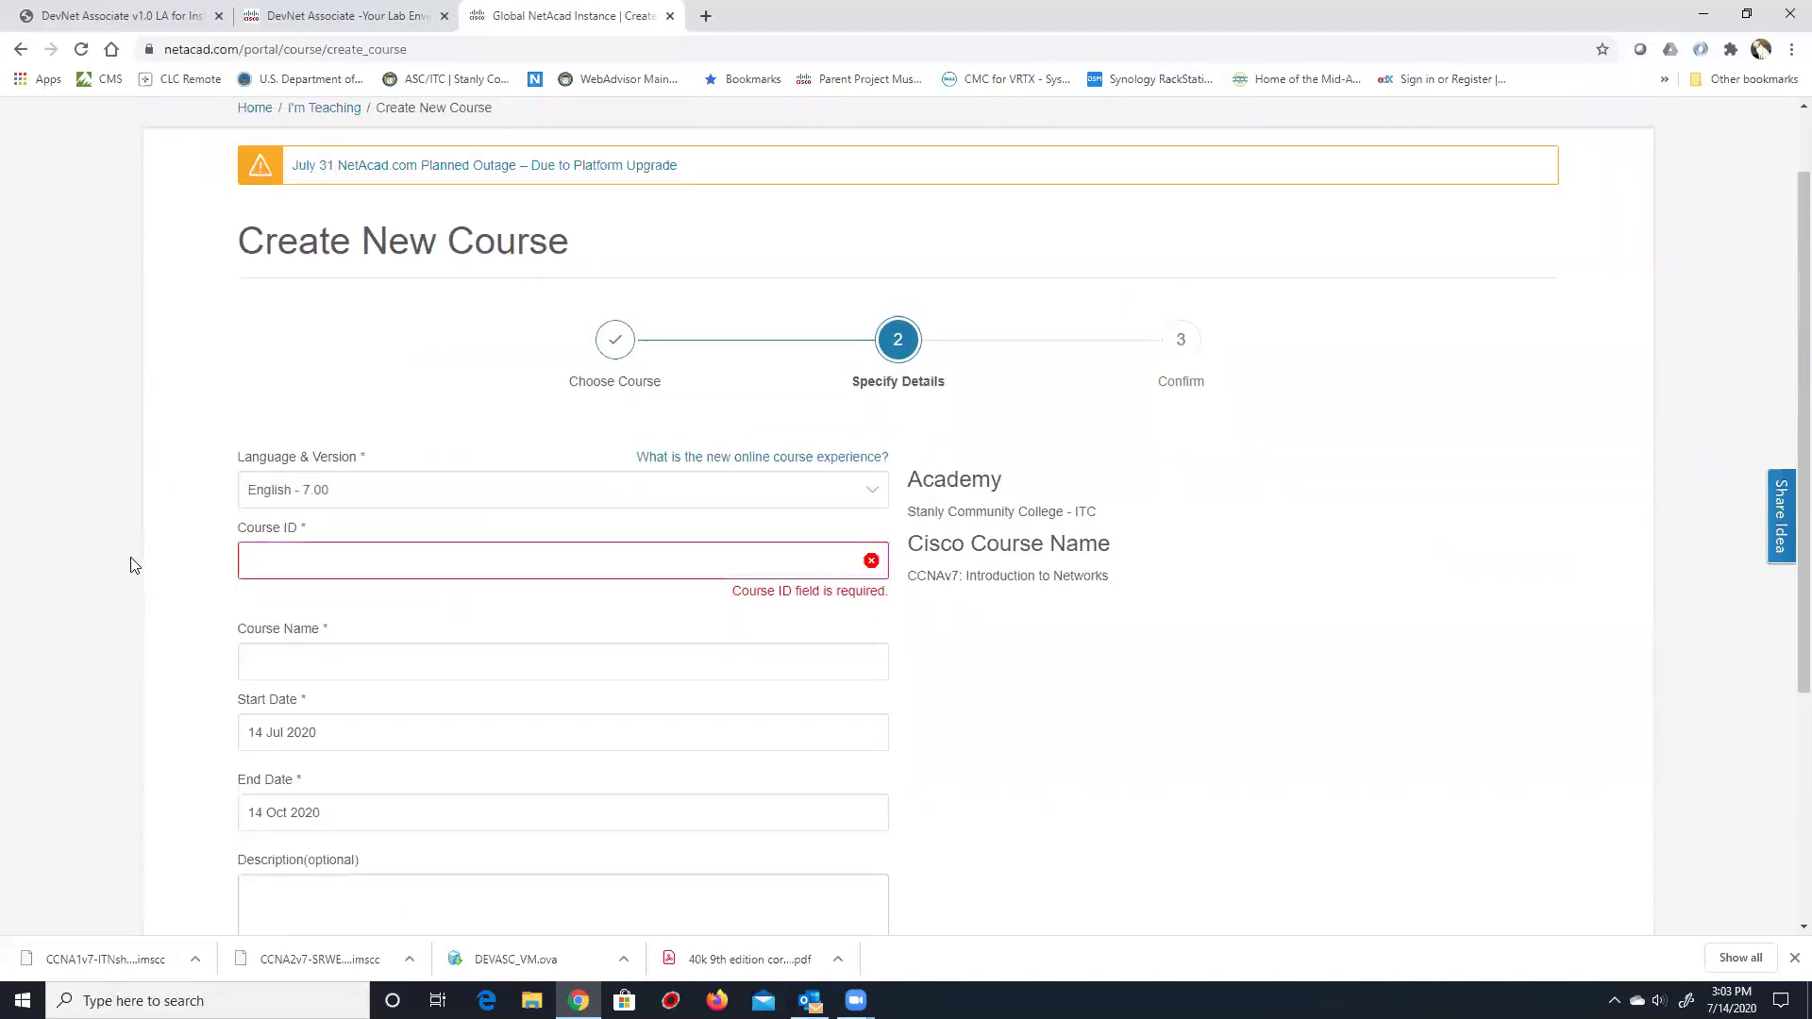
{"action": "left_click", "coordinate": [299, 557]}
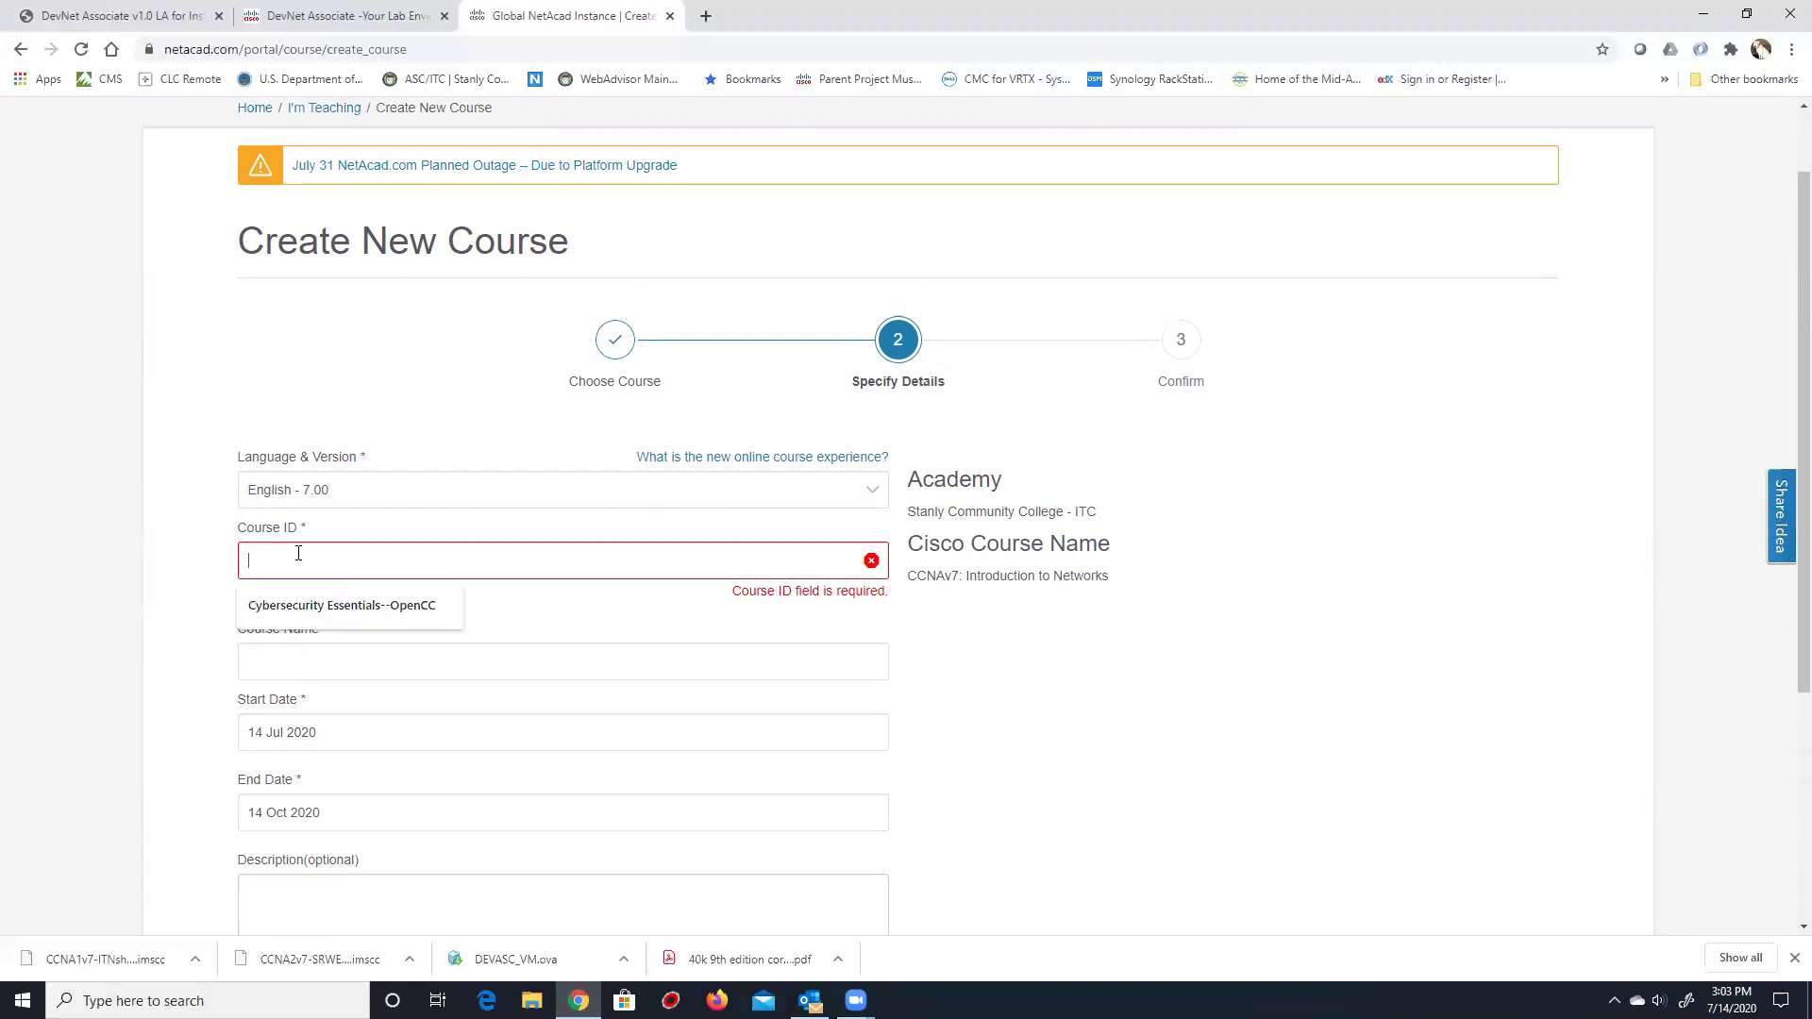
{"action": "type", "text": "DamNeck-ITN-July2020"}
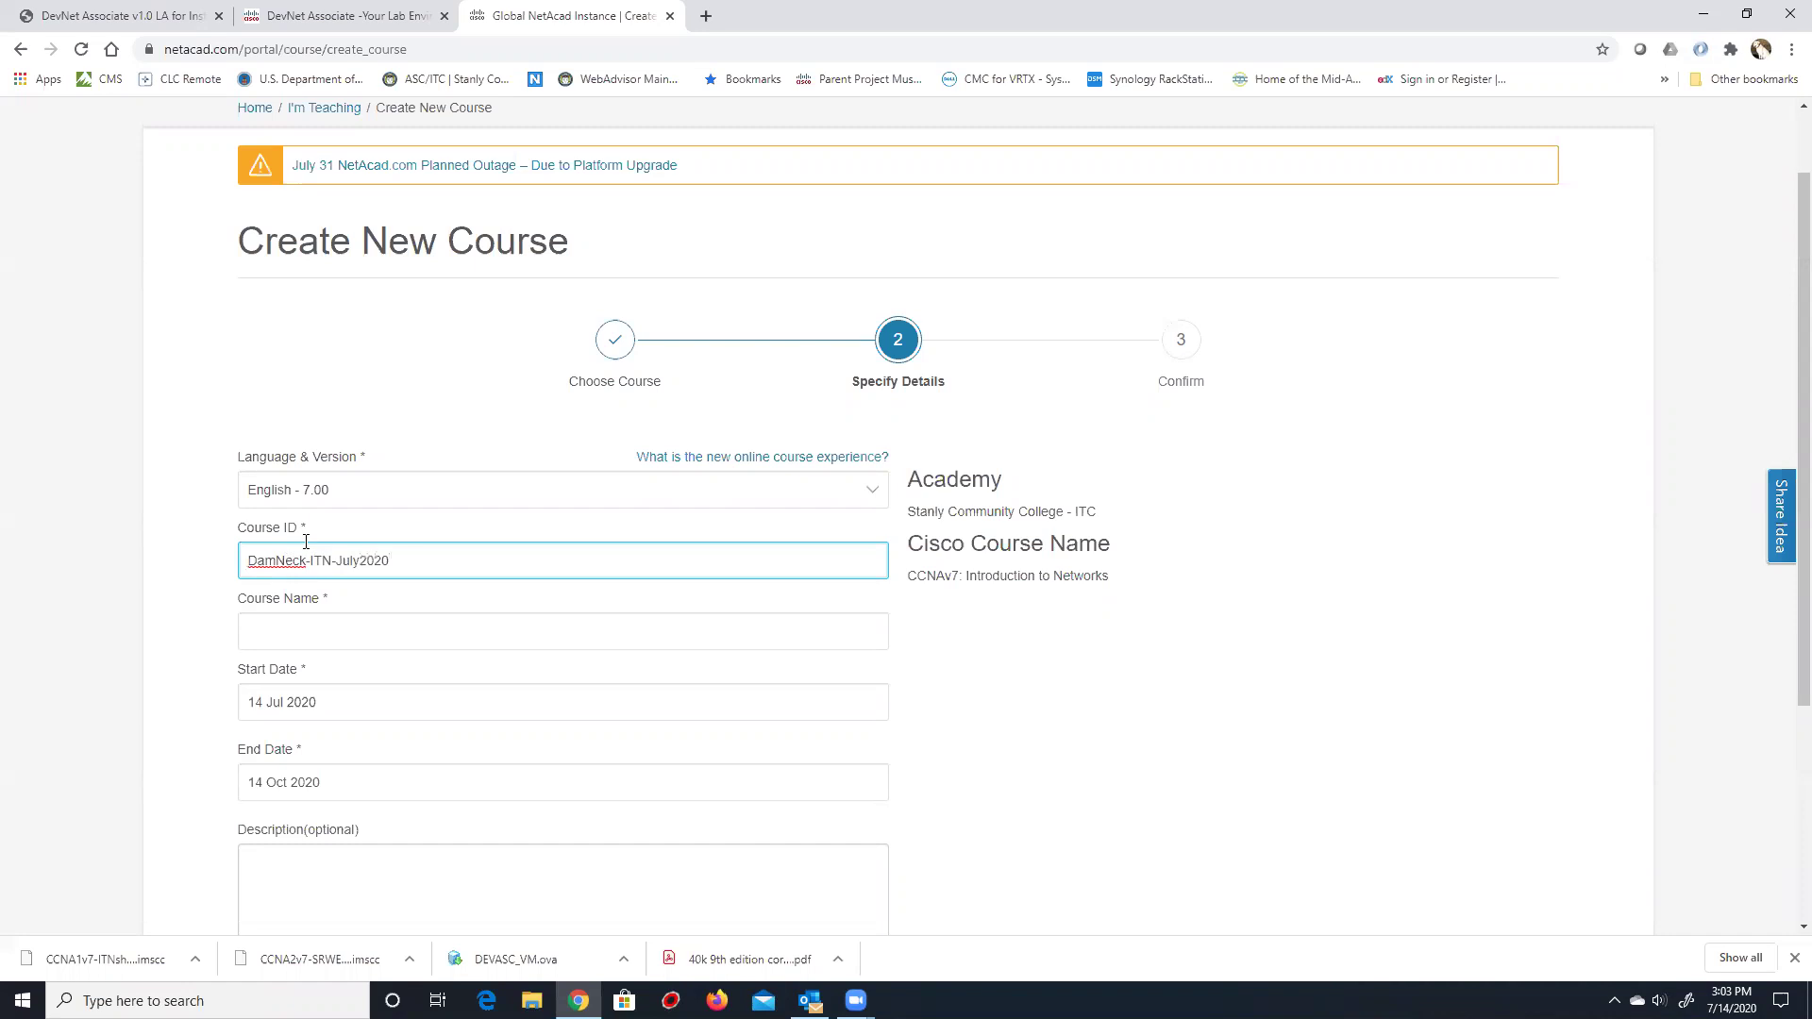
{"action": "key", "text": "ctrl+a"}
{"action": "key", "text": "ctrl+c"}
{"action": "left_click", "coordinate": [283, 632]}
{"action": "key", "text": "ctrl+v"}
{"action": "left_click", "coordinate": [92, 576]}
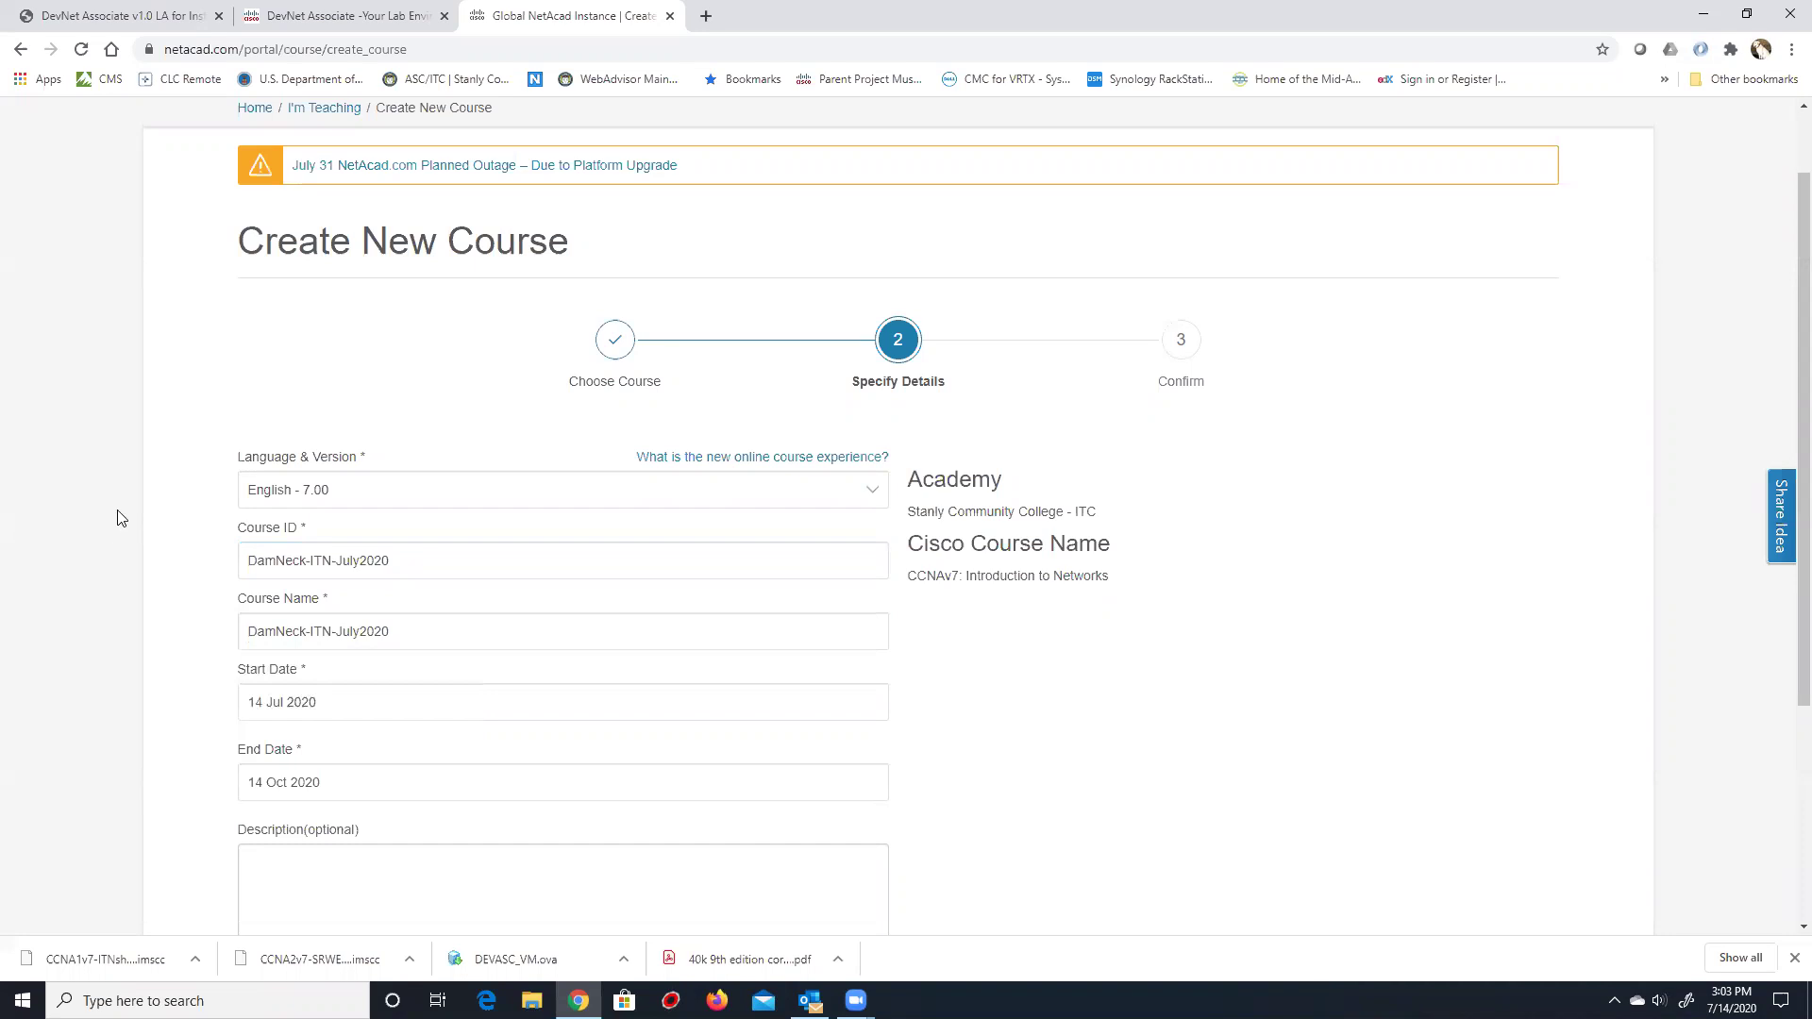
Set the course's start date to 19 Jul 2020.
{"action": "scroll", "coordinate": [160, 529], "scroll_direction": "down", "scroll_amount": 2}
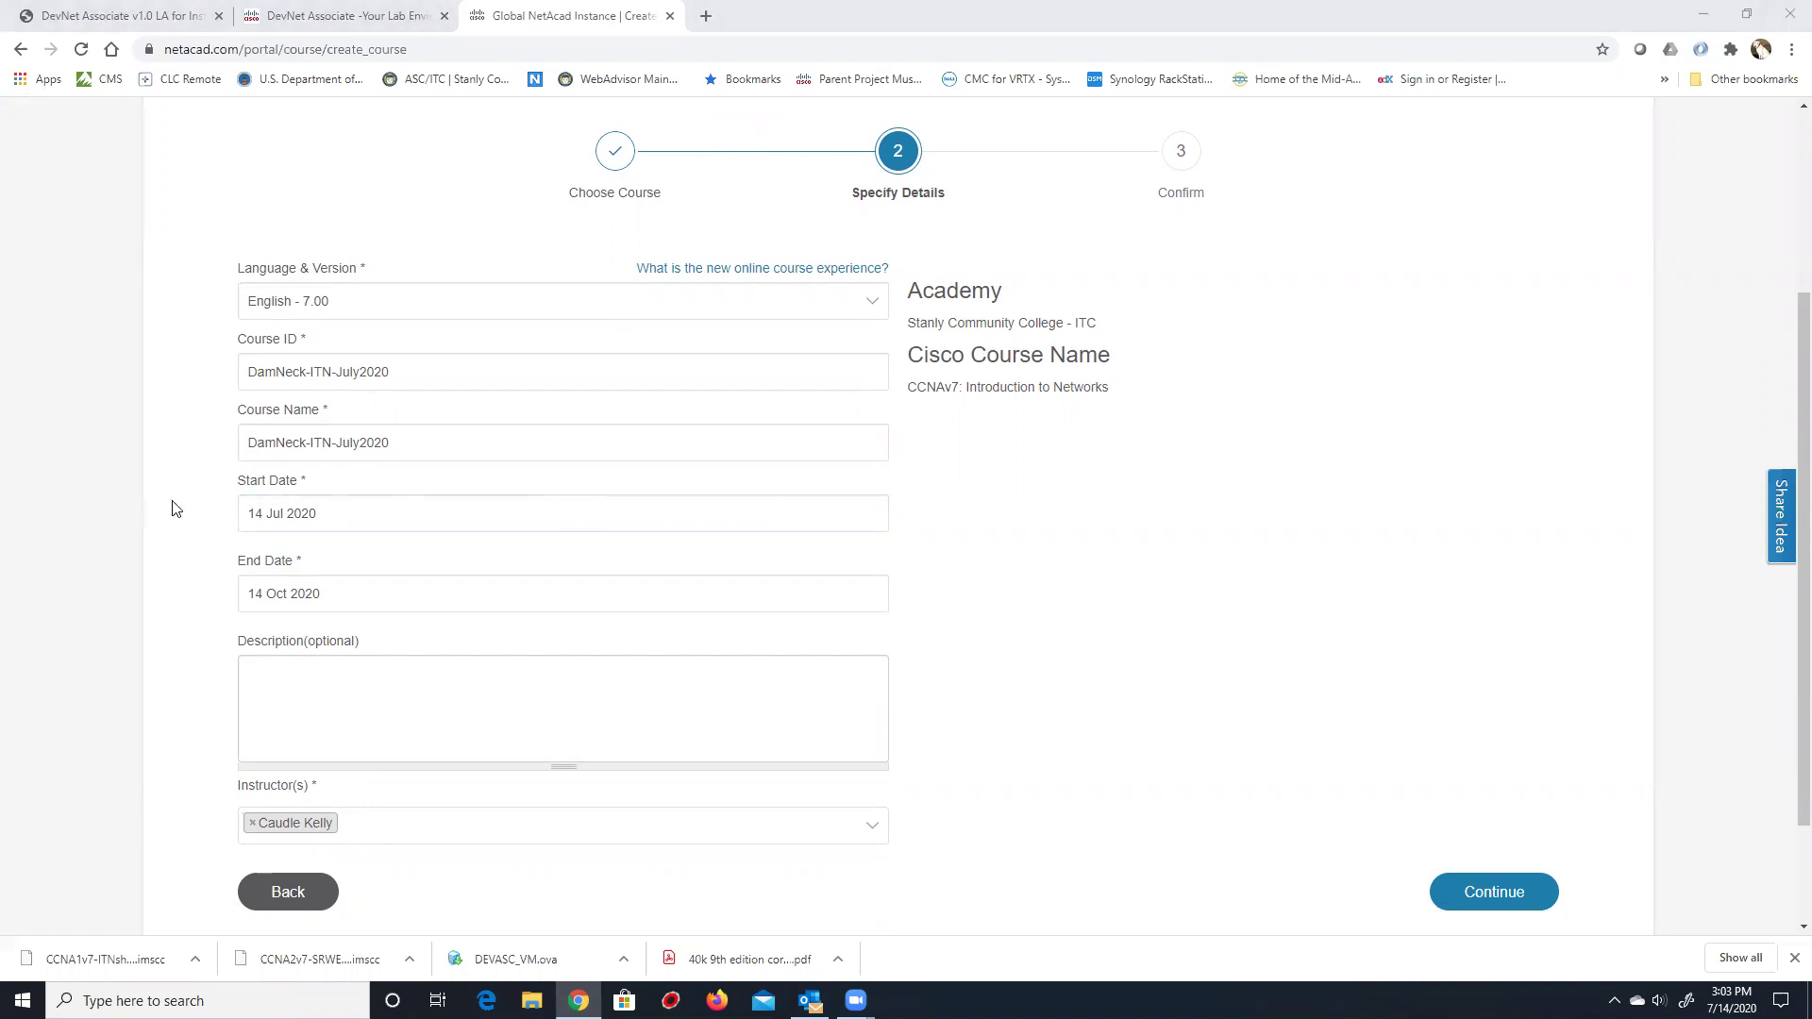
{"action": "left_click", "coordinate": [354, 518]}
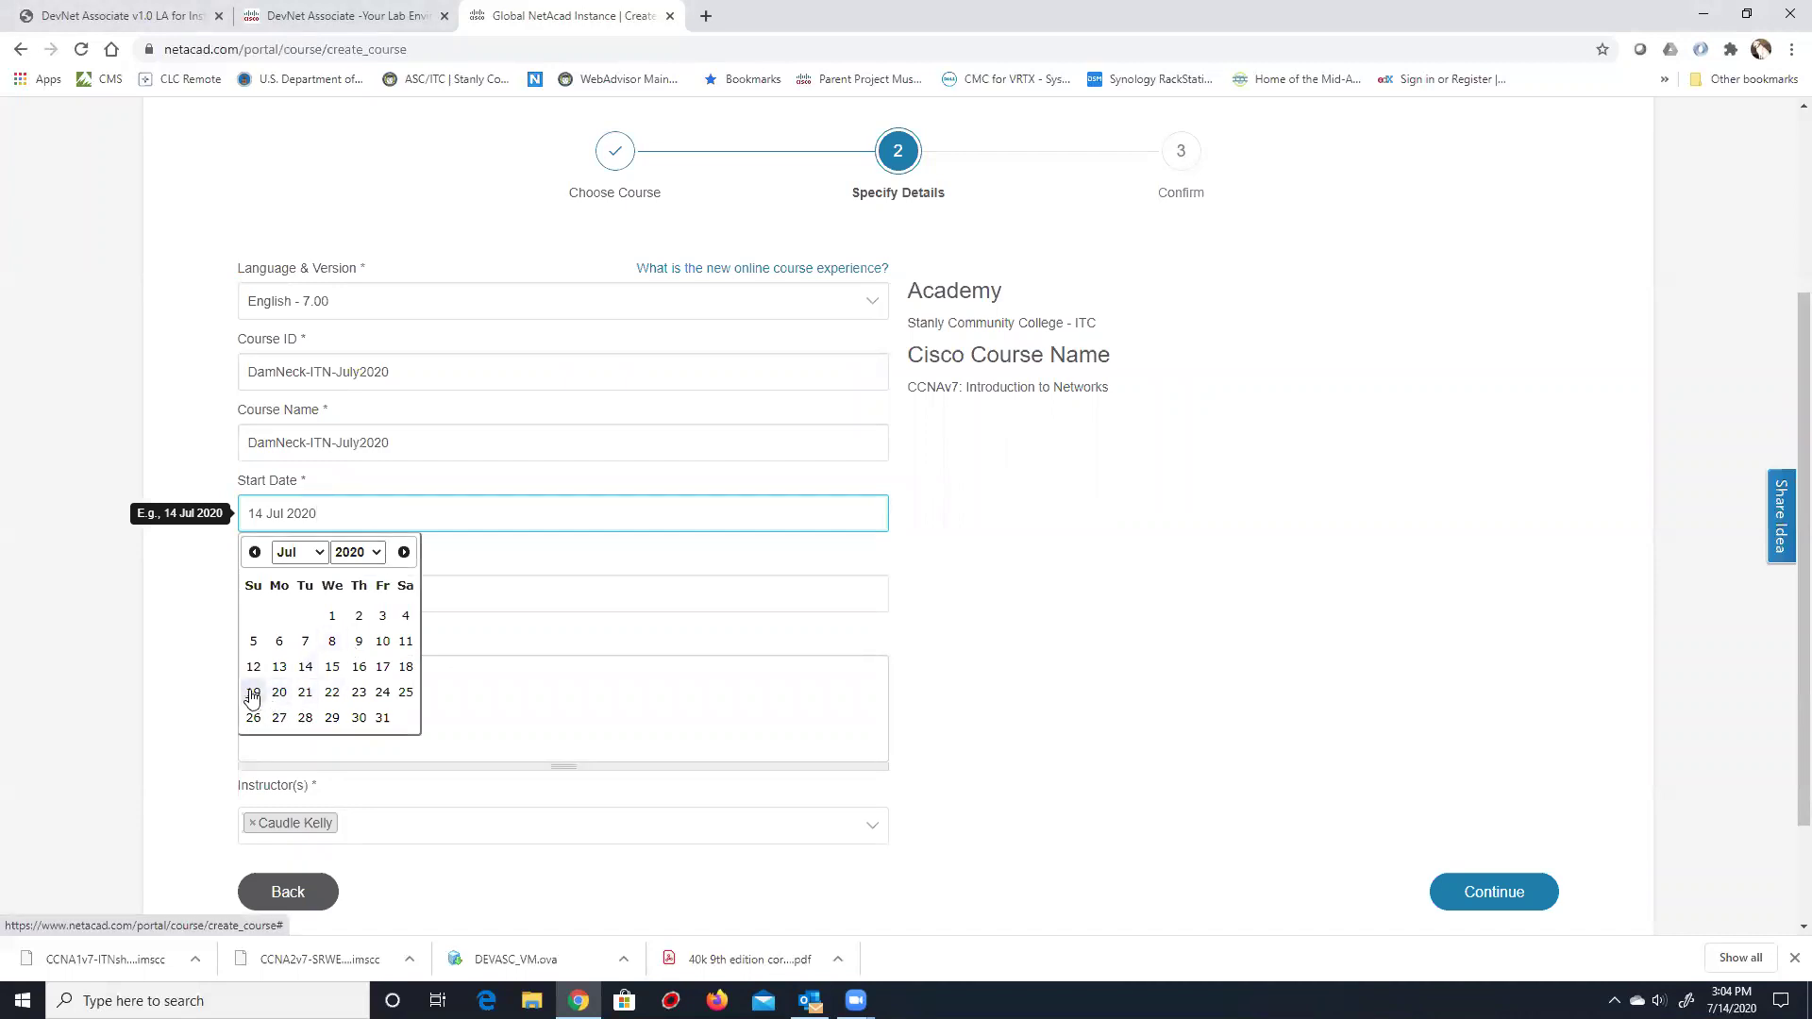
{"action": "left_click", "coordinate": [253, 693]}
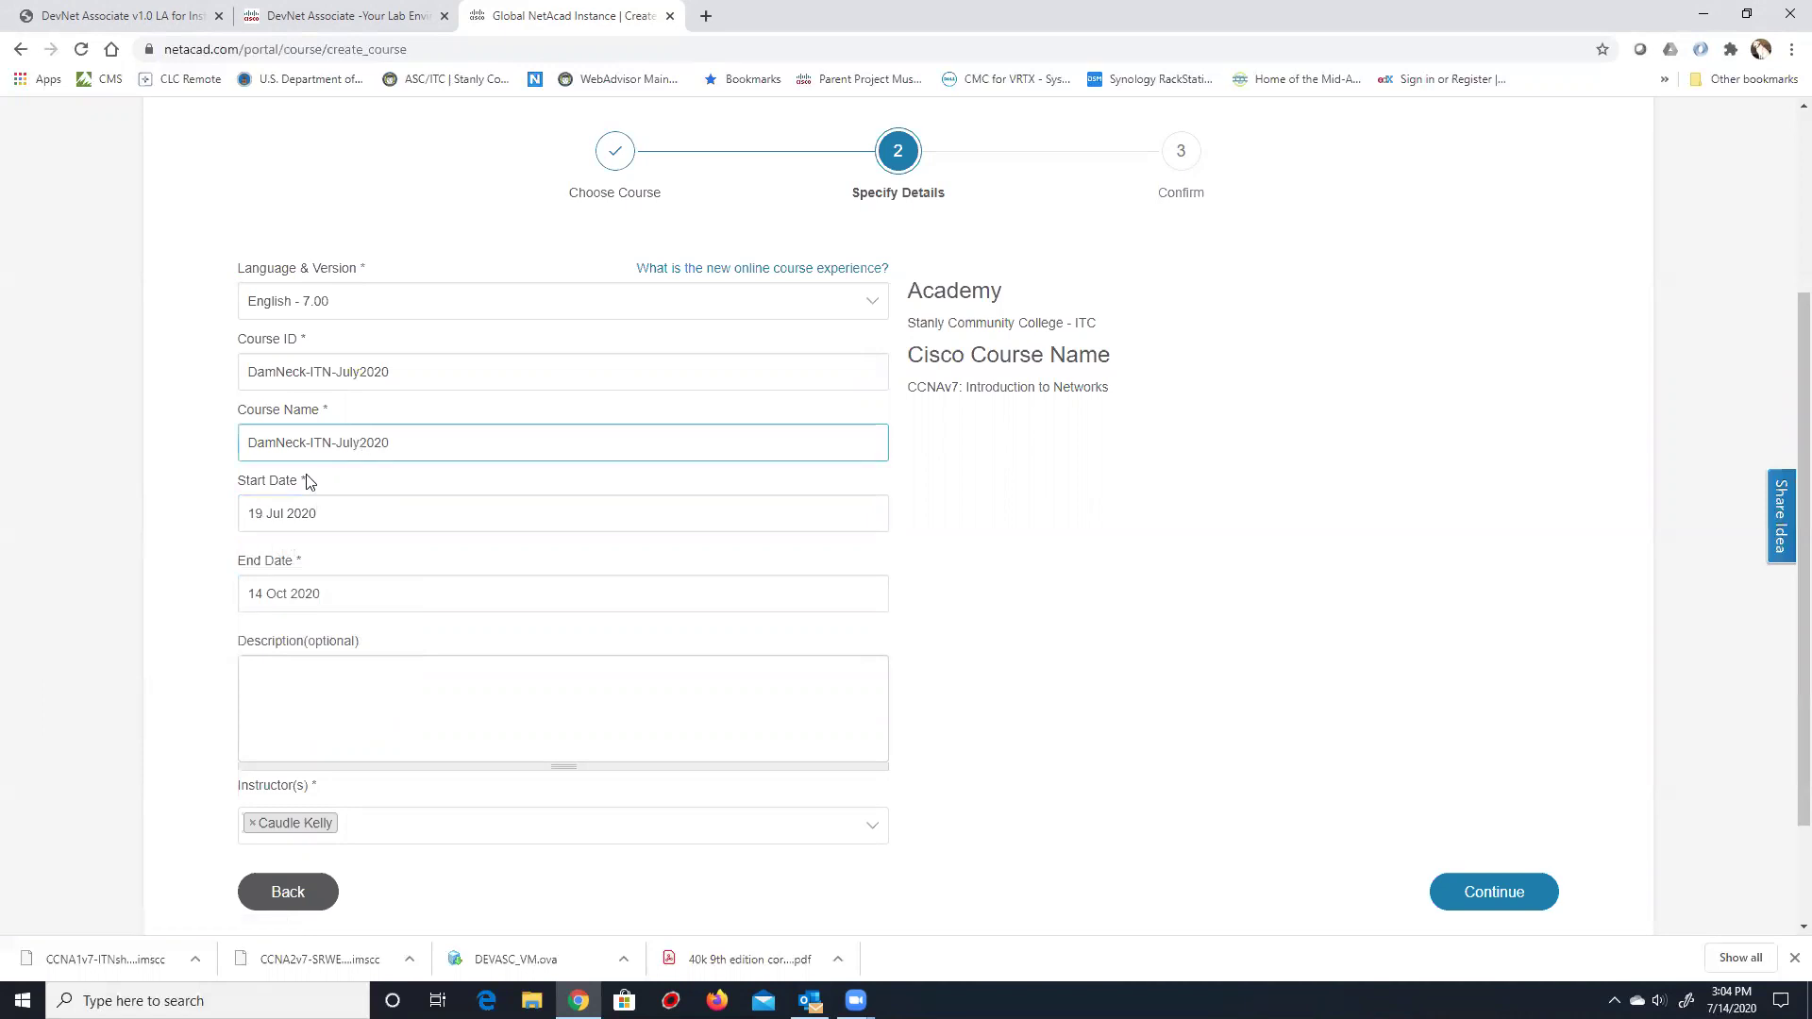
Set the course's end date to 07 Aug 2020.
{"action": "left_click", "coordinate": [327, 596]}
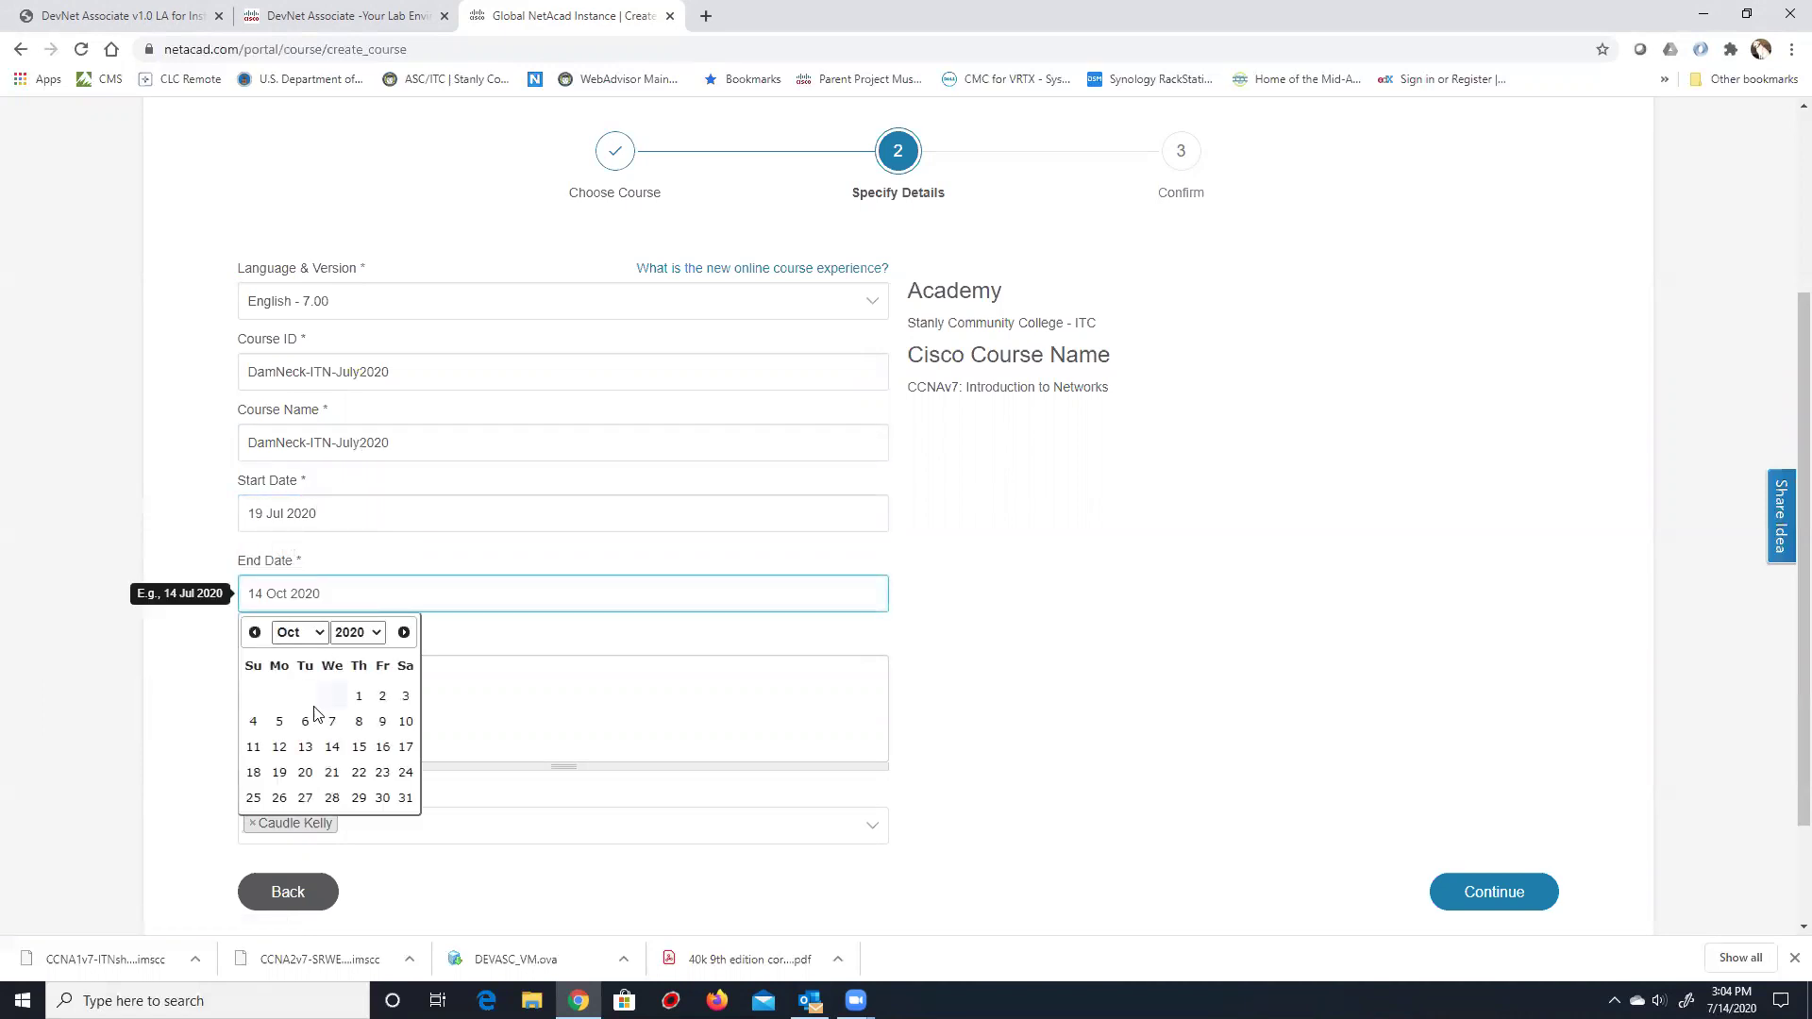
{"action": "left_click", "coordinate": [254, 633]}
{"action": "left_click", "coordinate": [254, 633]}
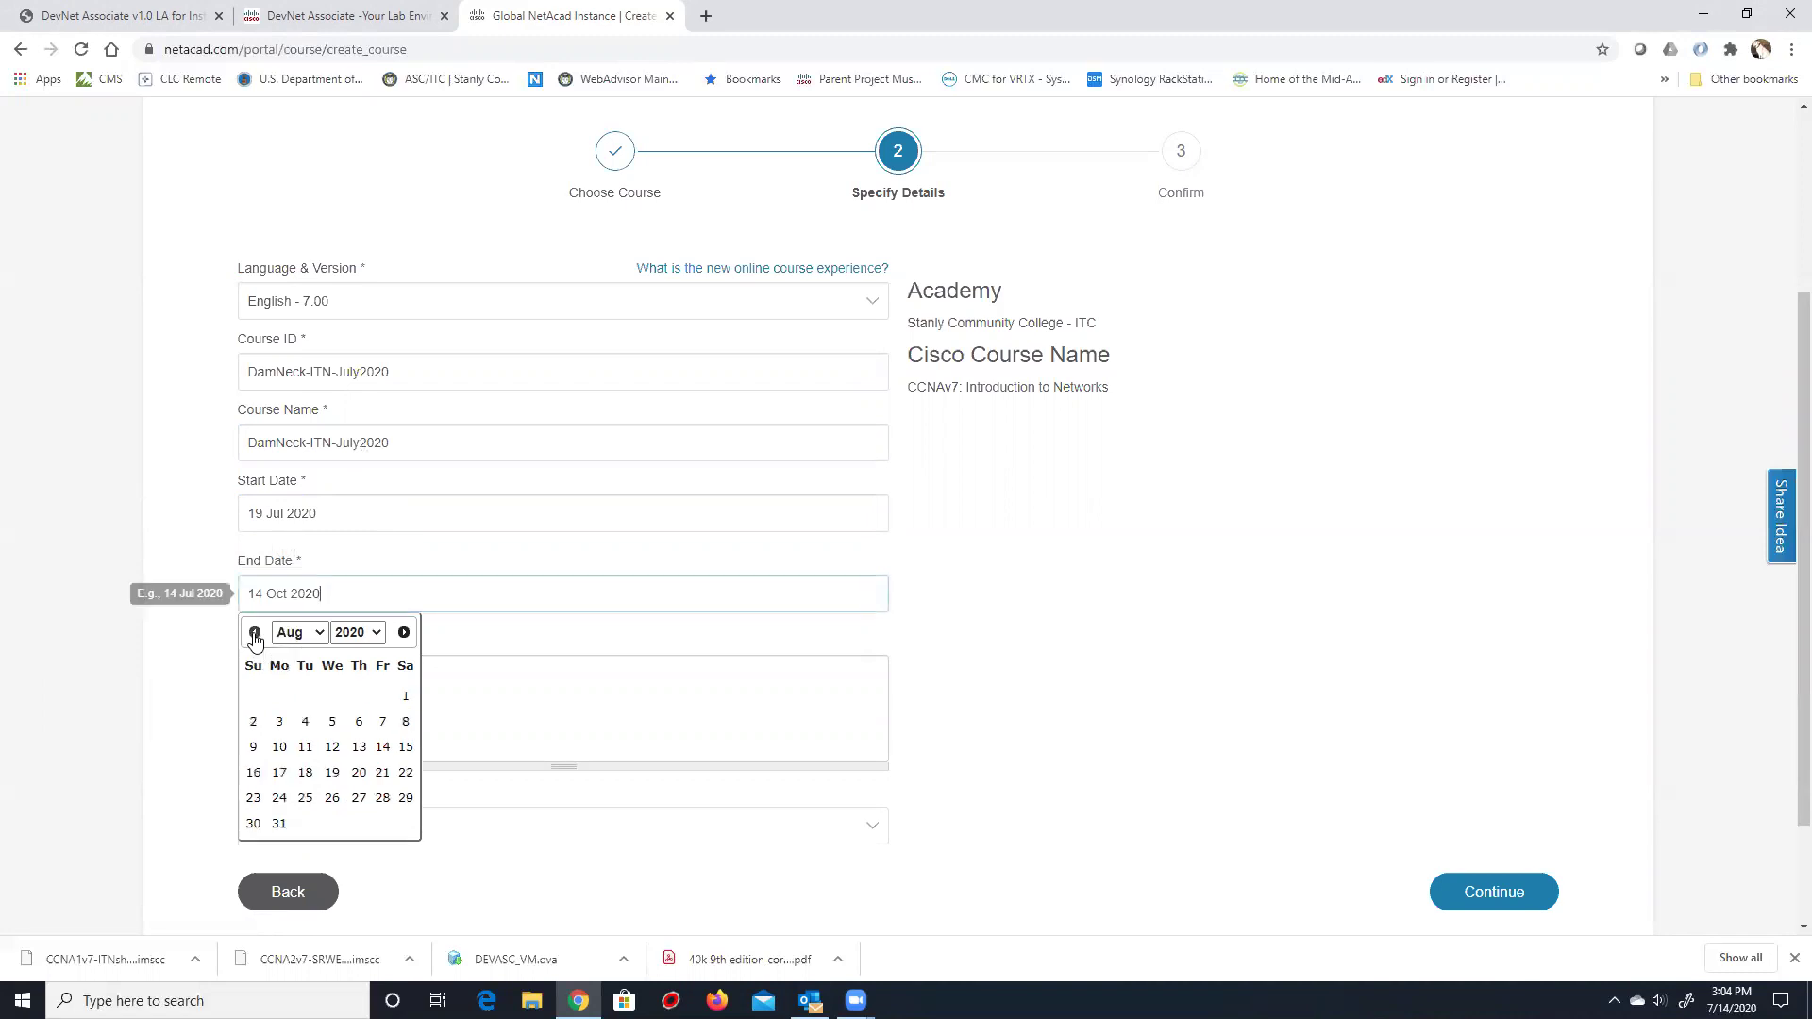
{"action": "left_click", "coordinate": [253, 633]}
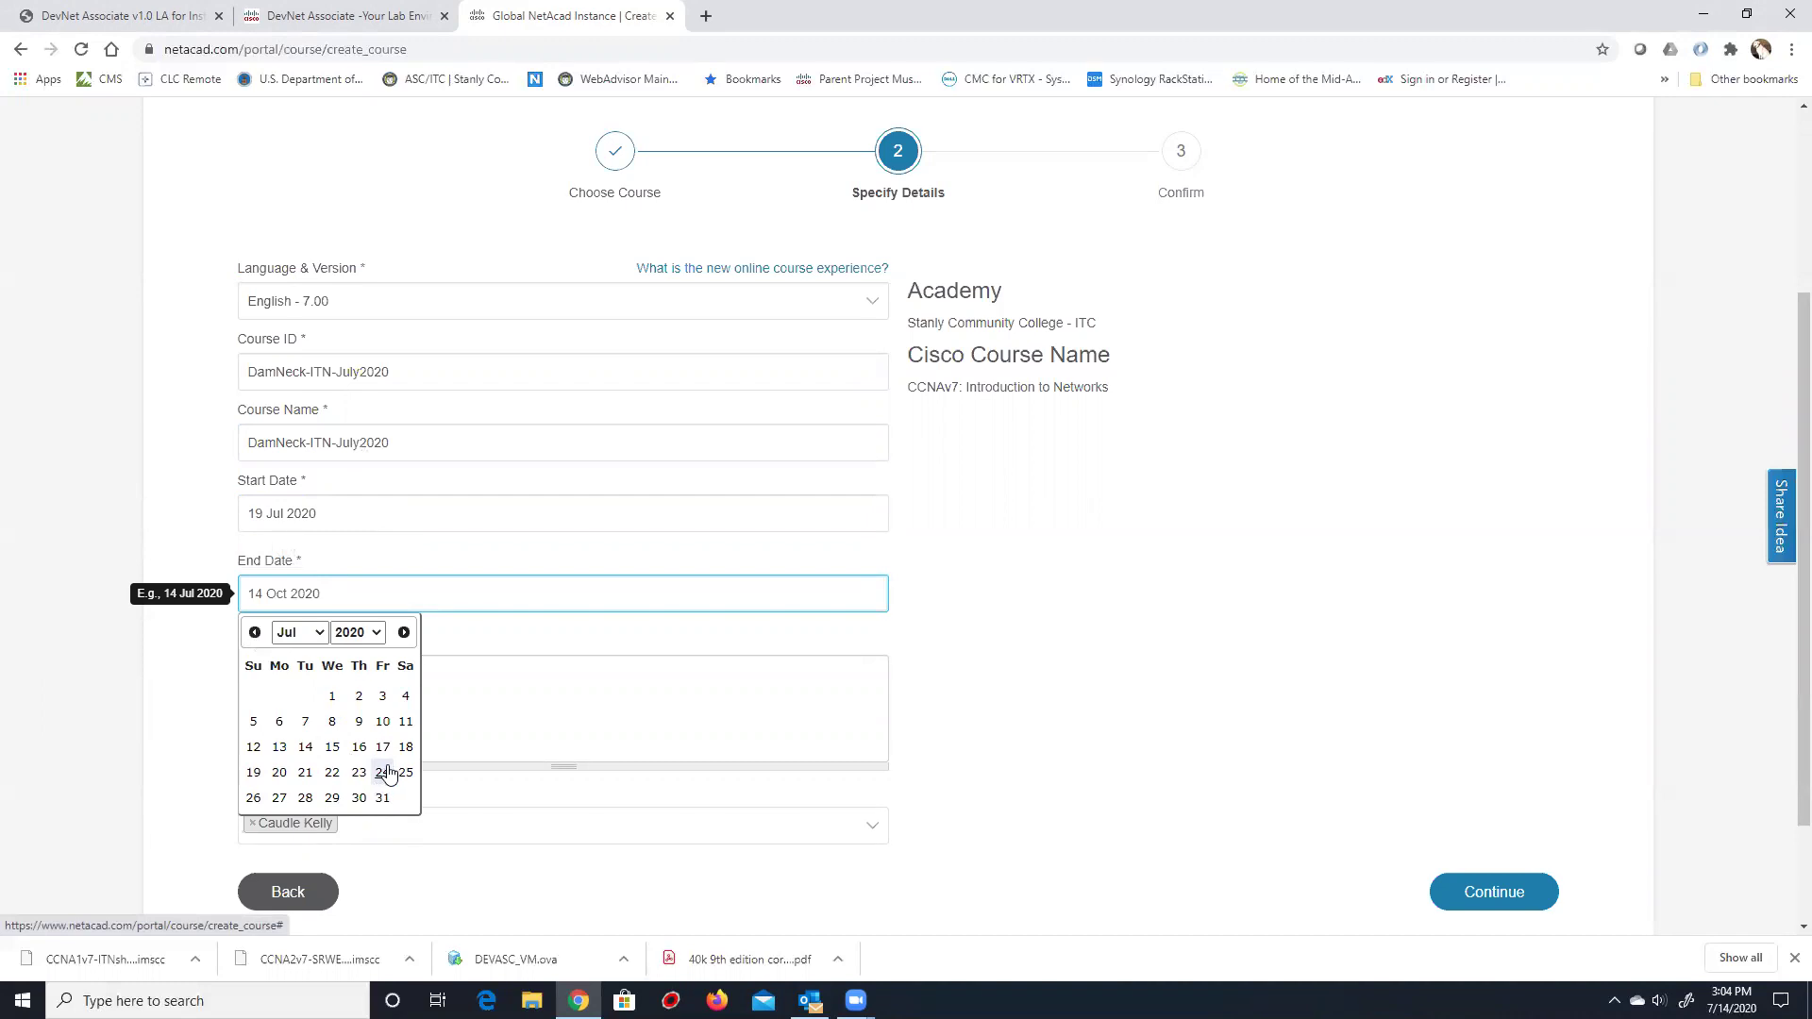
{"action": "left_click", "coordinate": [404, 632]}
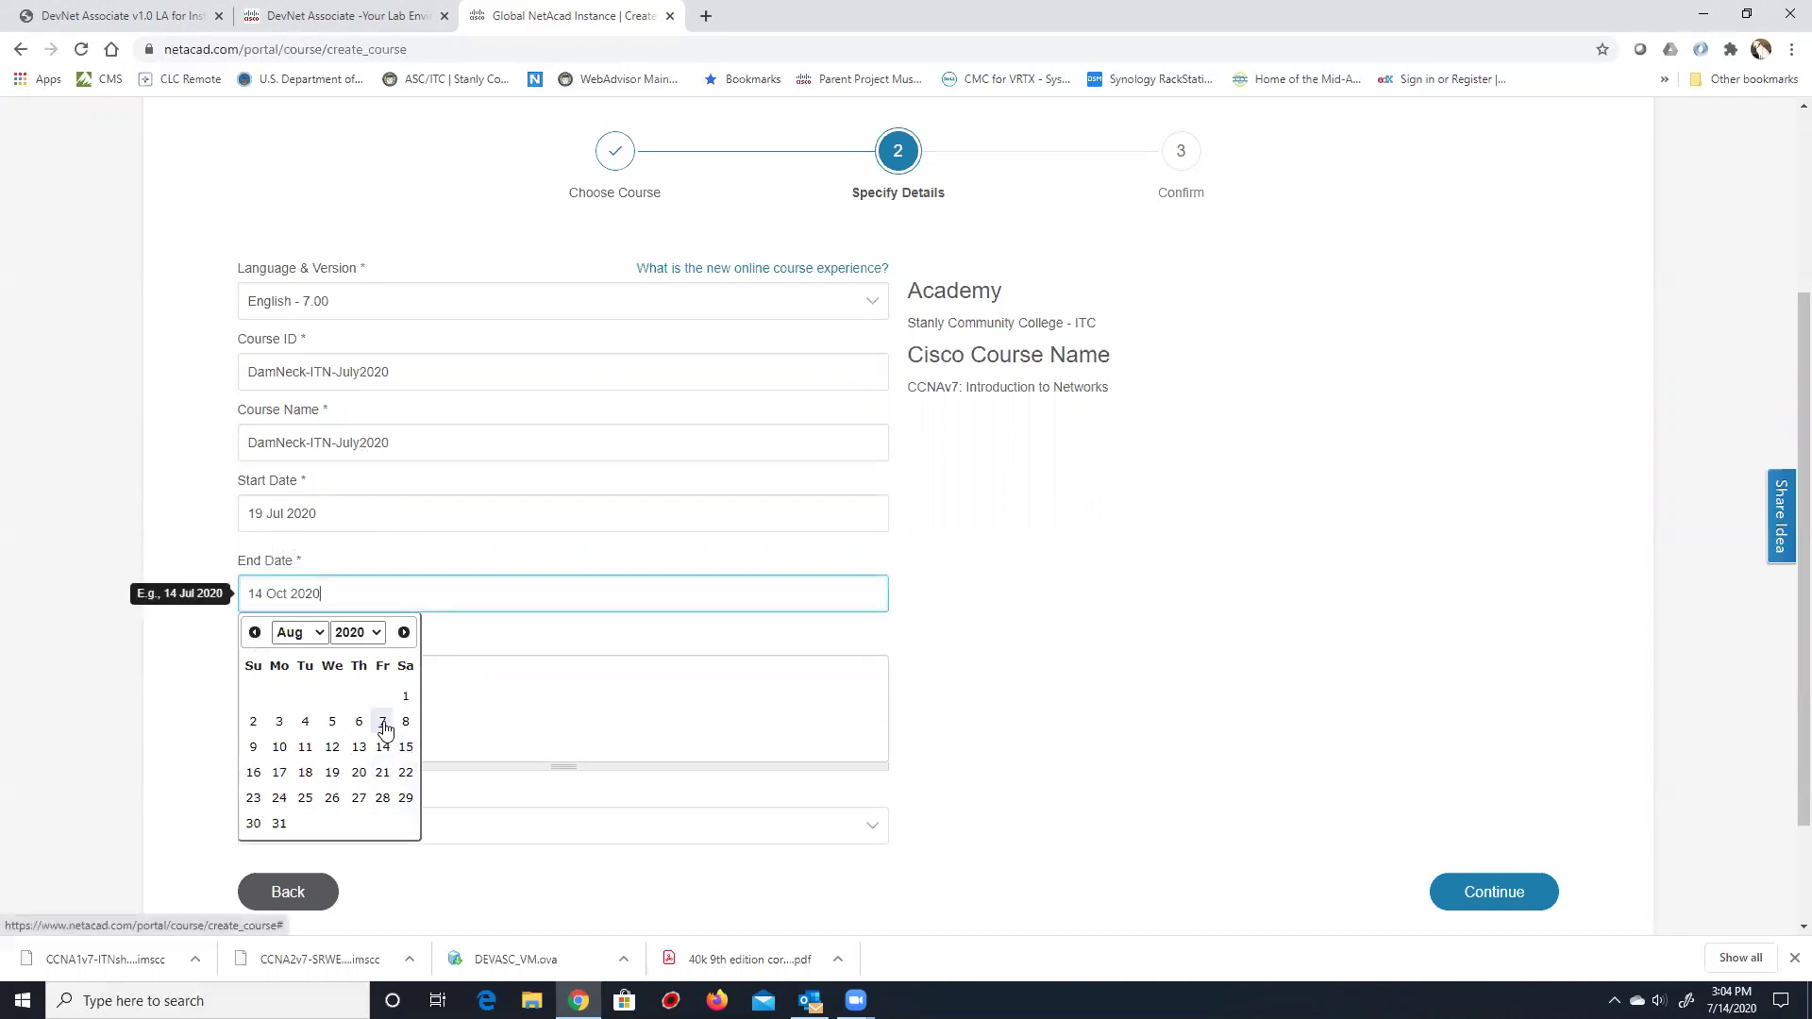
{"action": "left_click", "coordinate": [383, 723]}
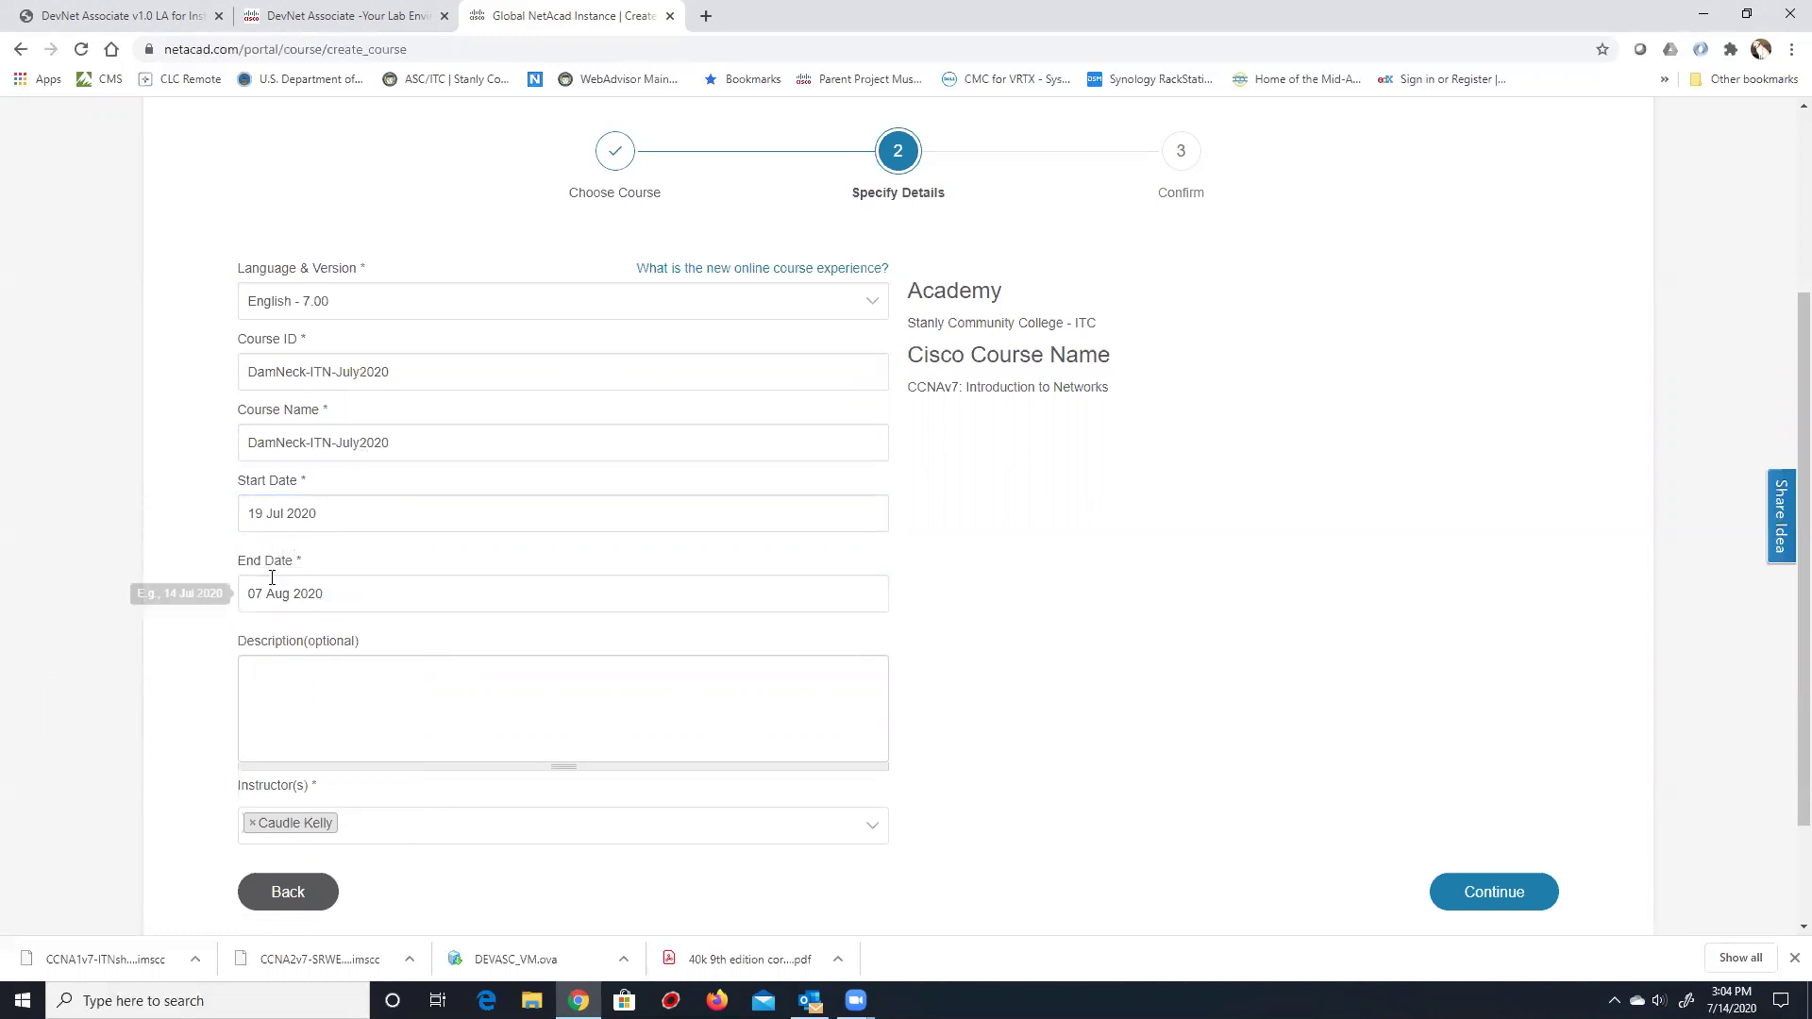
{"action": "left_click", "coordinate": [339, 594]}
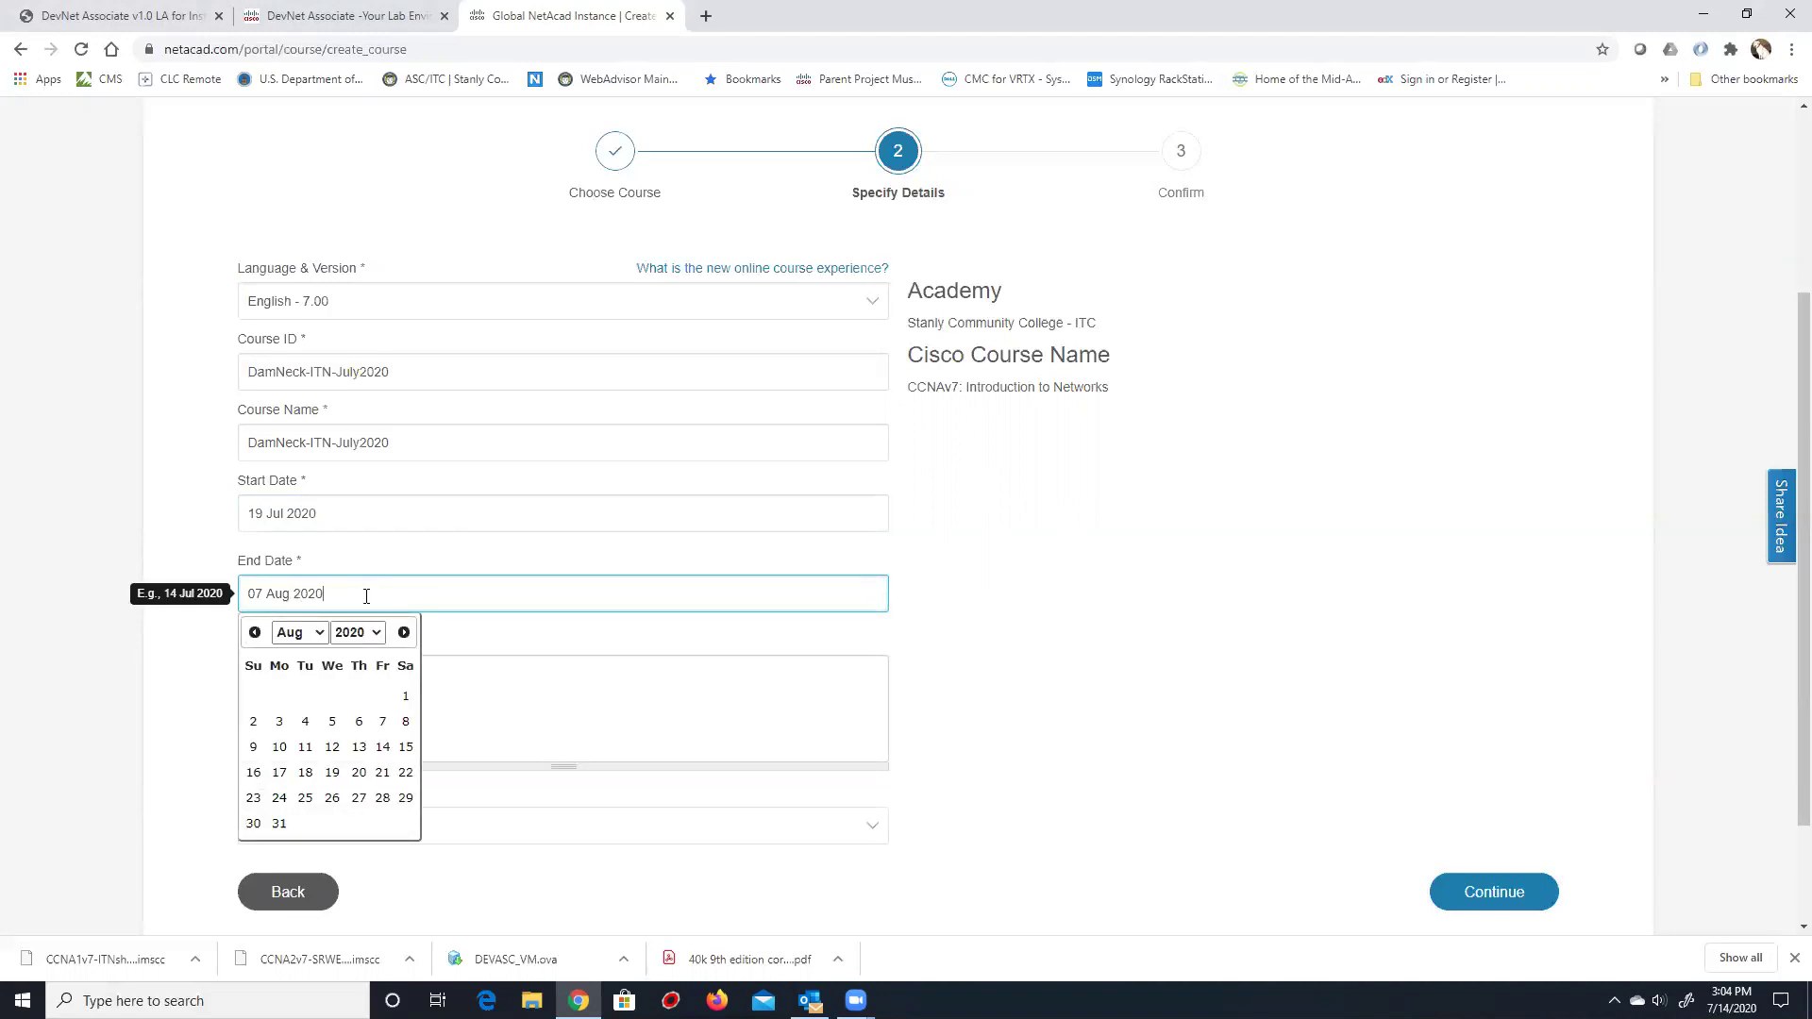
{"action": "left_click", "coordinate": [198, 557]}
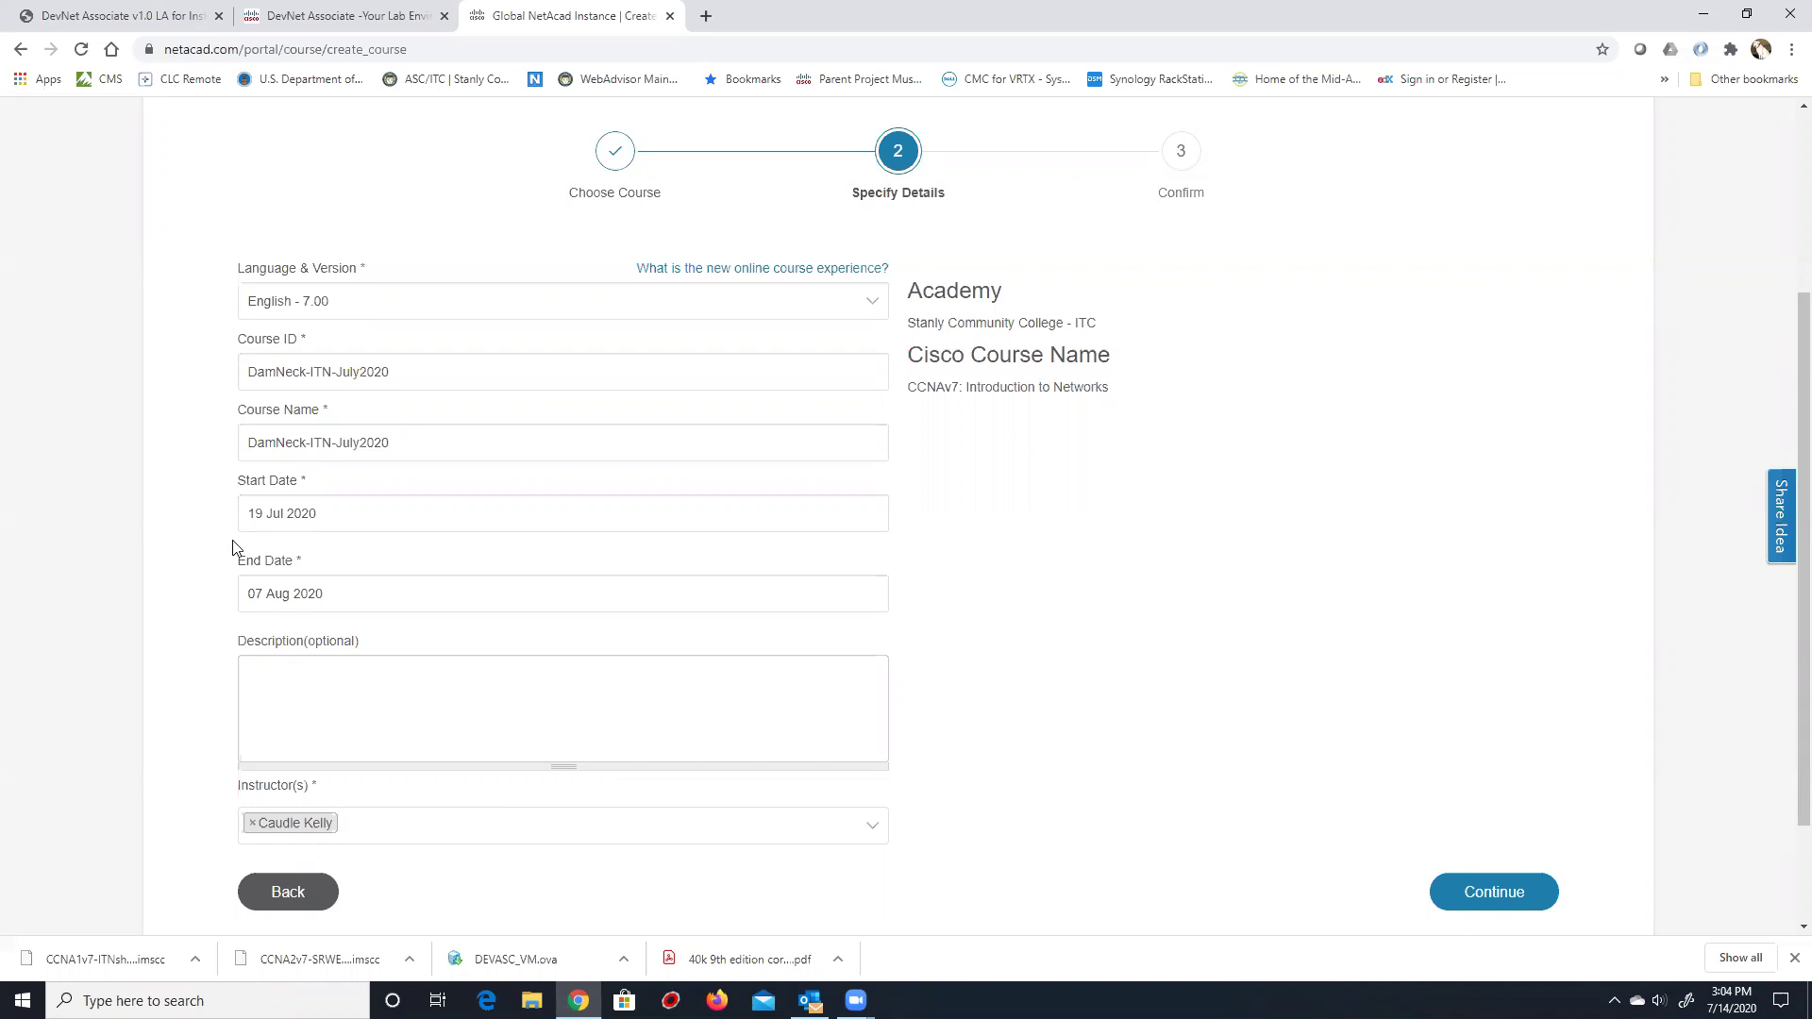
Check the new course's end date, optional description field and list of available instructors.
{"action": "left_click", "coordinate": [340, 596]}
{"action": "double_click", "coordinate": [341, 596]}
{"action": "left_click", "coordinate": [125, 570]}
{"action": "left_click", "coordinate": [362, 680]}
{"action": "scroll", "coordinate": [321, 649], "scroll_direction": "down", "scroll_amount": 2}
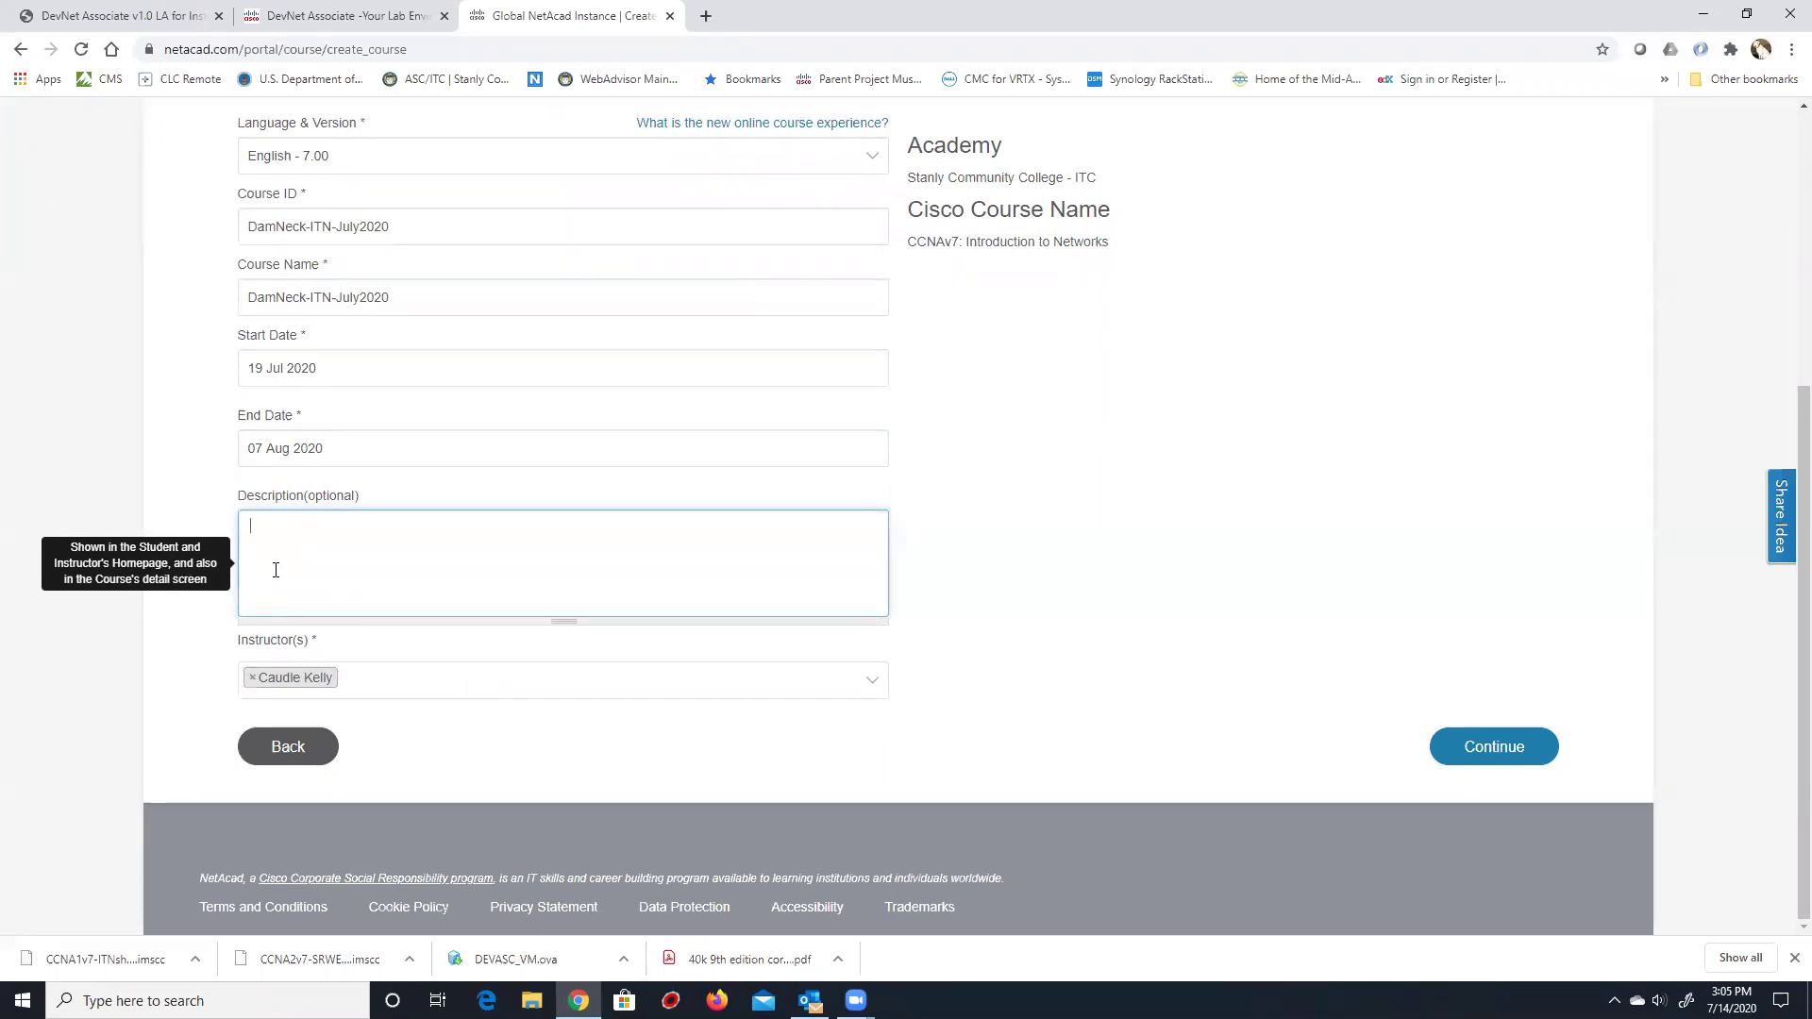
{"action": "left_click", "coordinate": [868, 689]}
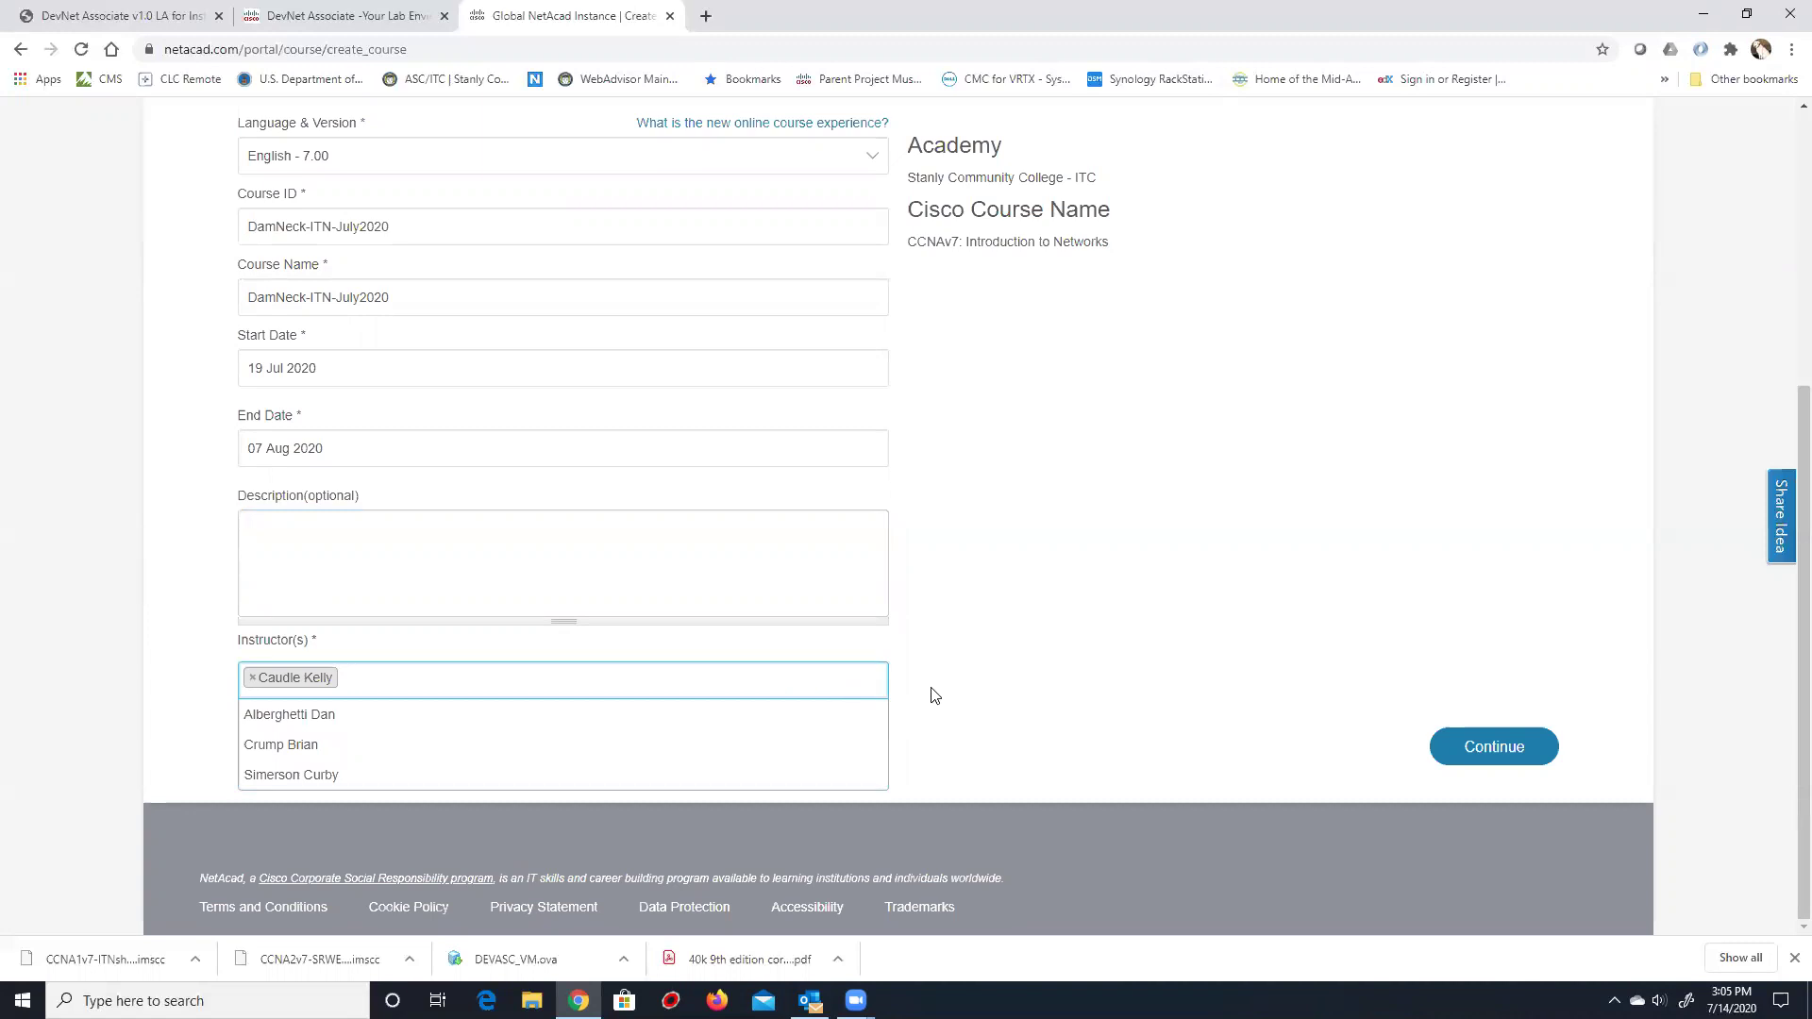
{"action": "left_click", "coordinate": [876, 687]}
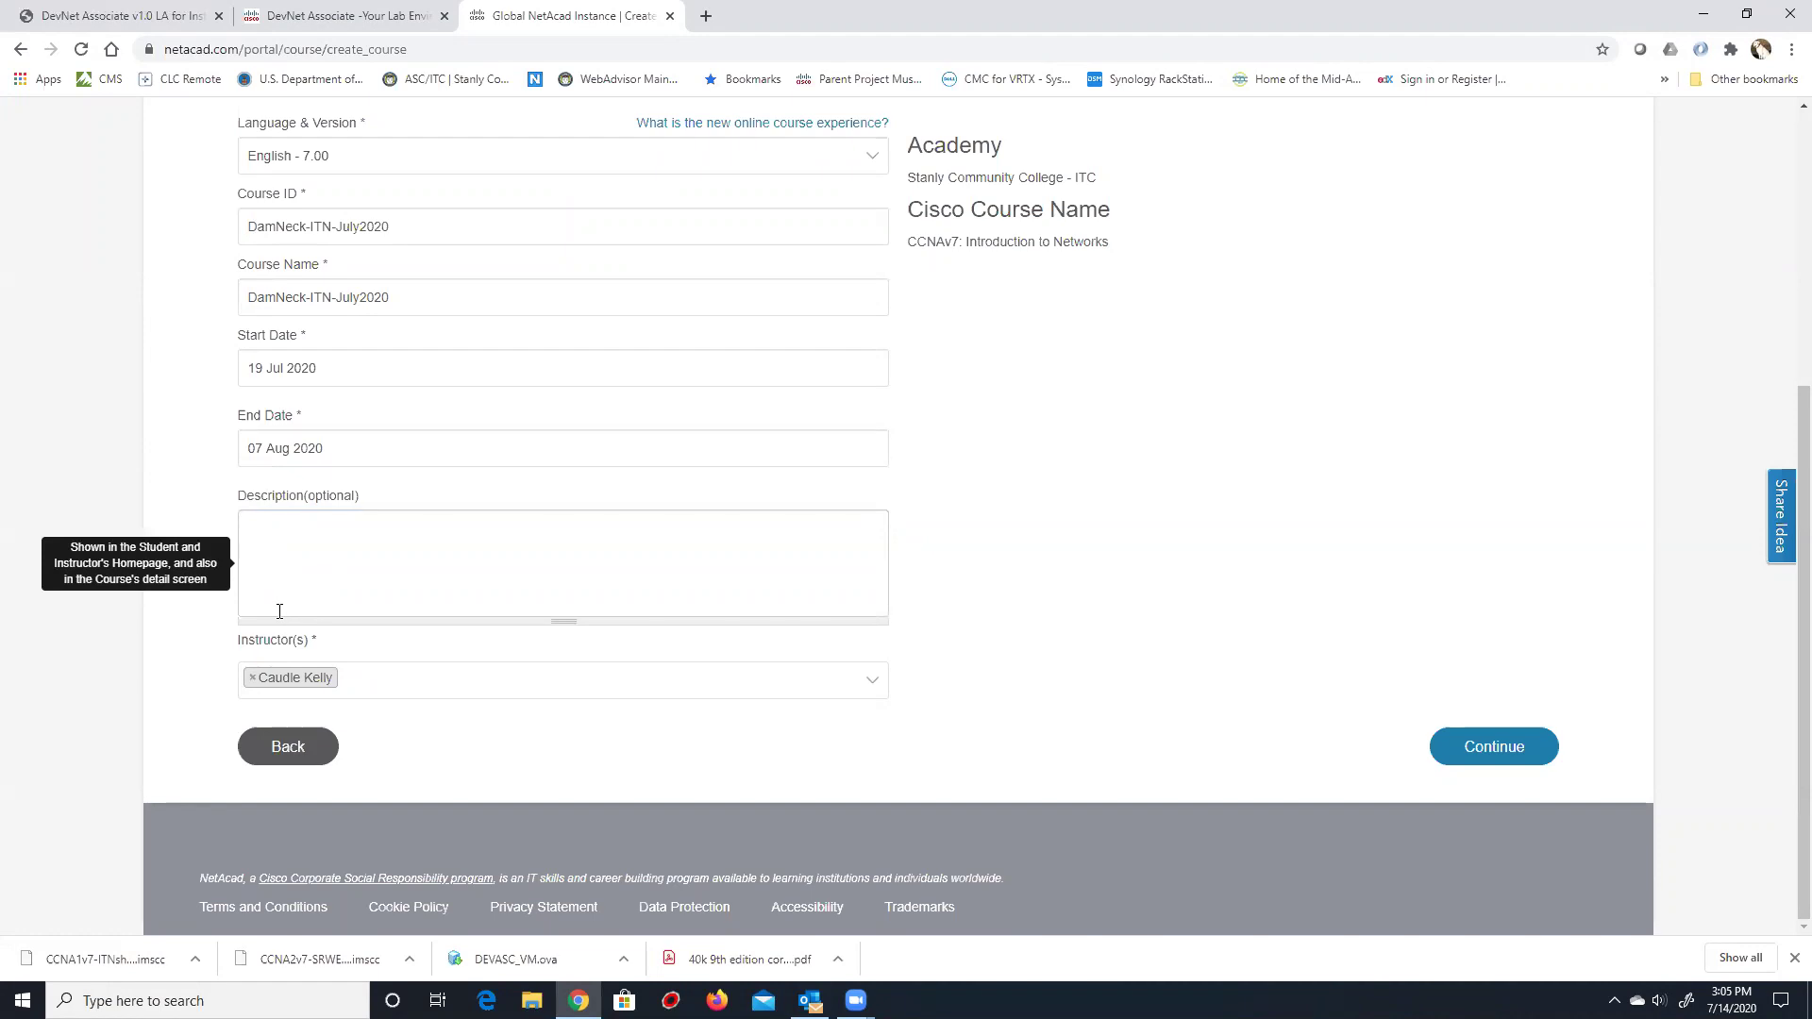
Continue with the specified course details and publish the new course immediately.
{"action": "scroll", "coordinate": [279, 612], "scroll_direction": "up", "scroll_amount": 2}
{"action": "scroll", "coordinate": [279, 611], "scroll_direction": "down", "scroll_amount": 1}
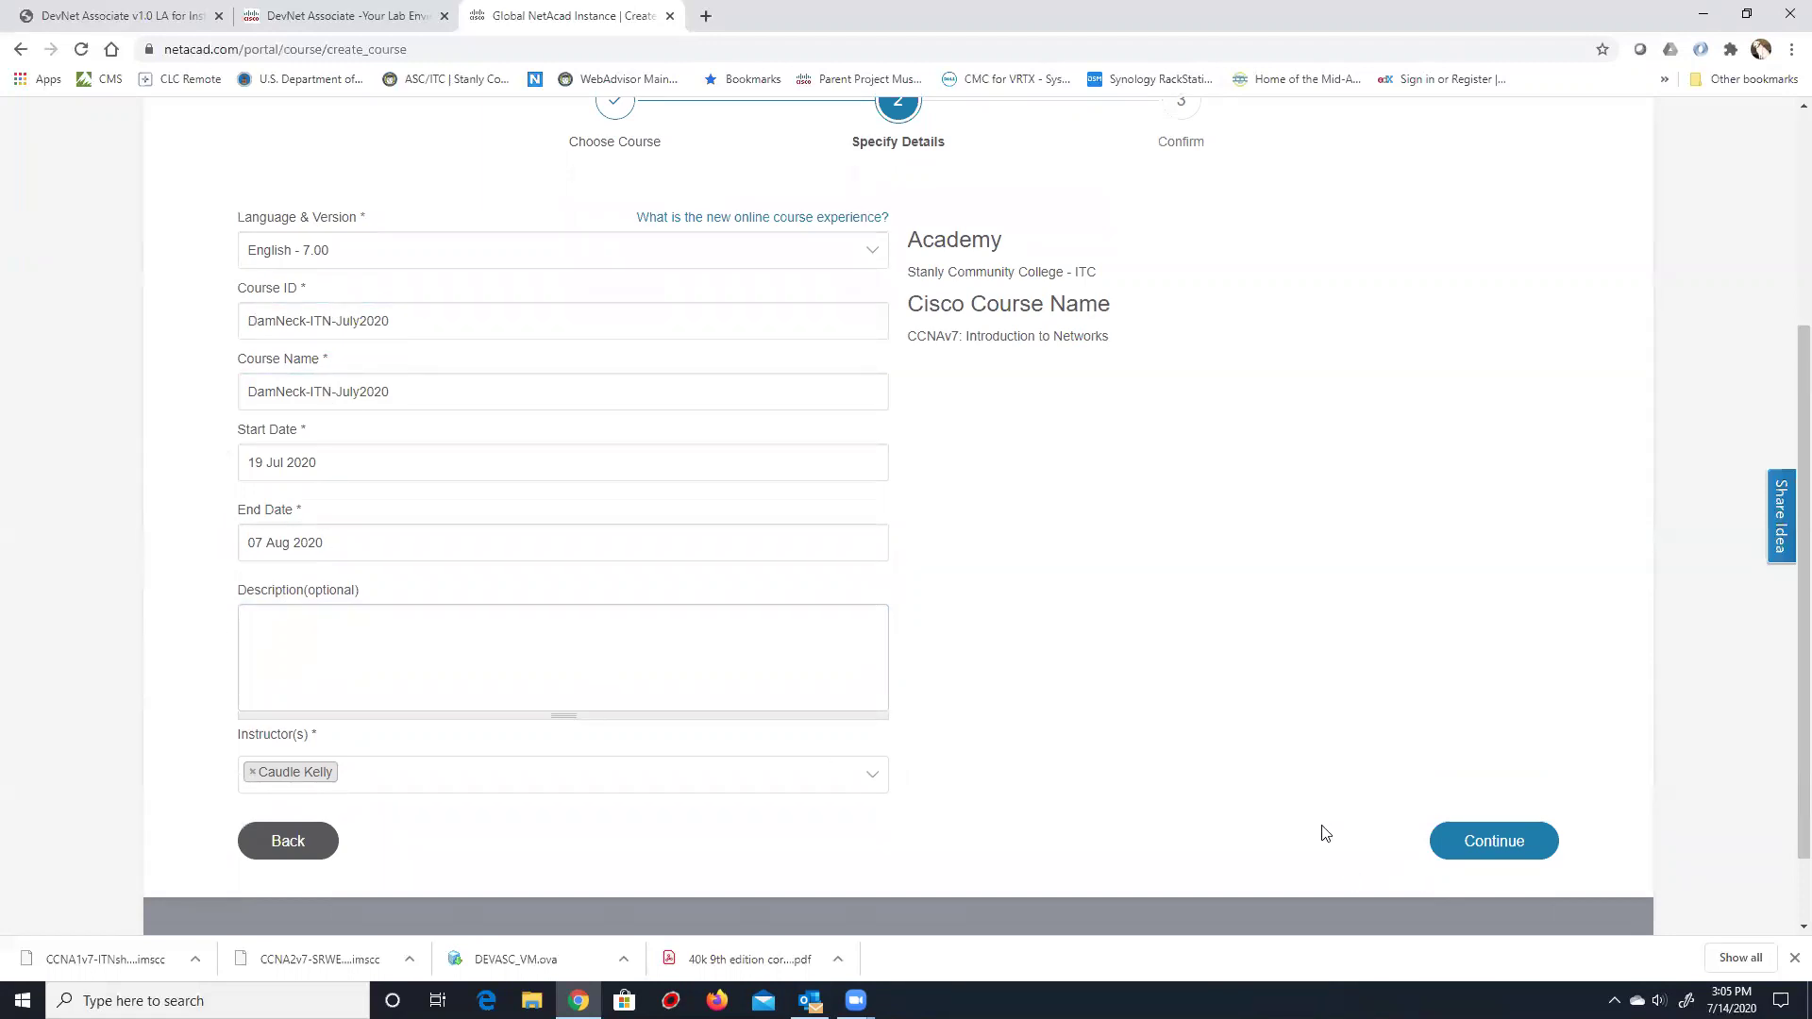
{"action": "left_click", "coordinate": [1499, 843]}
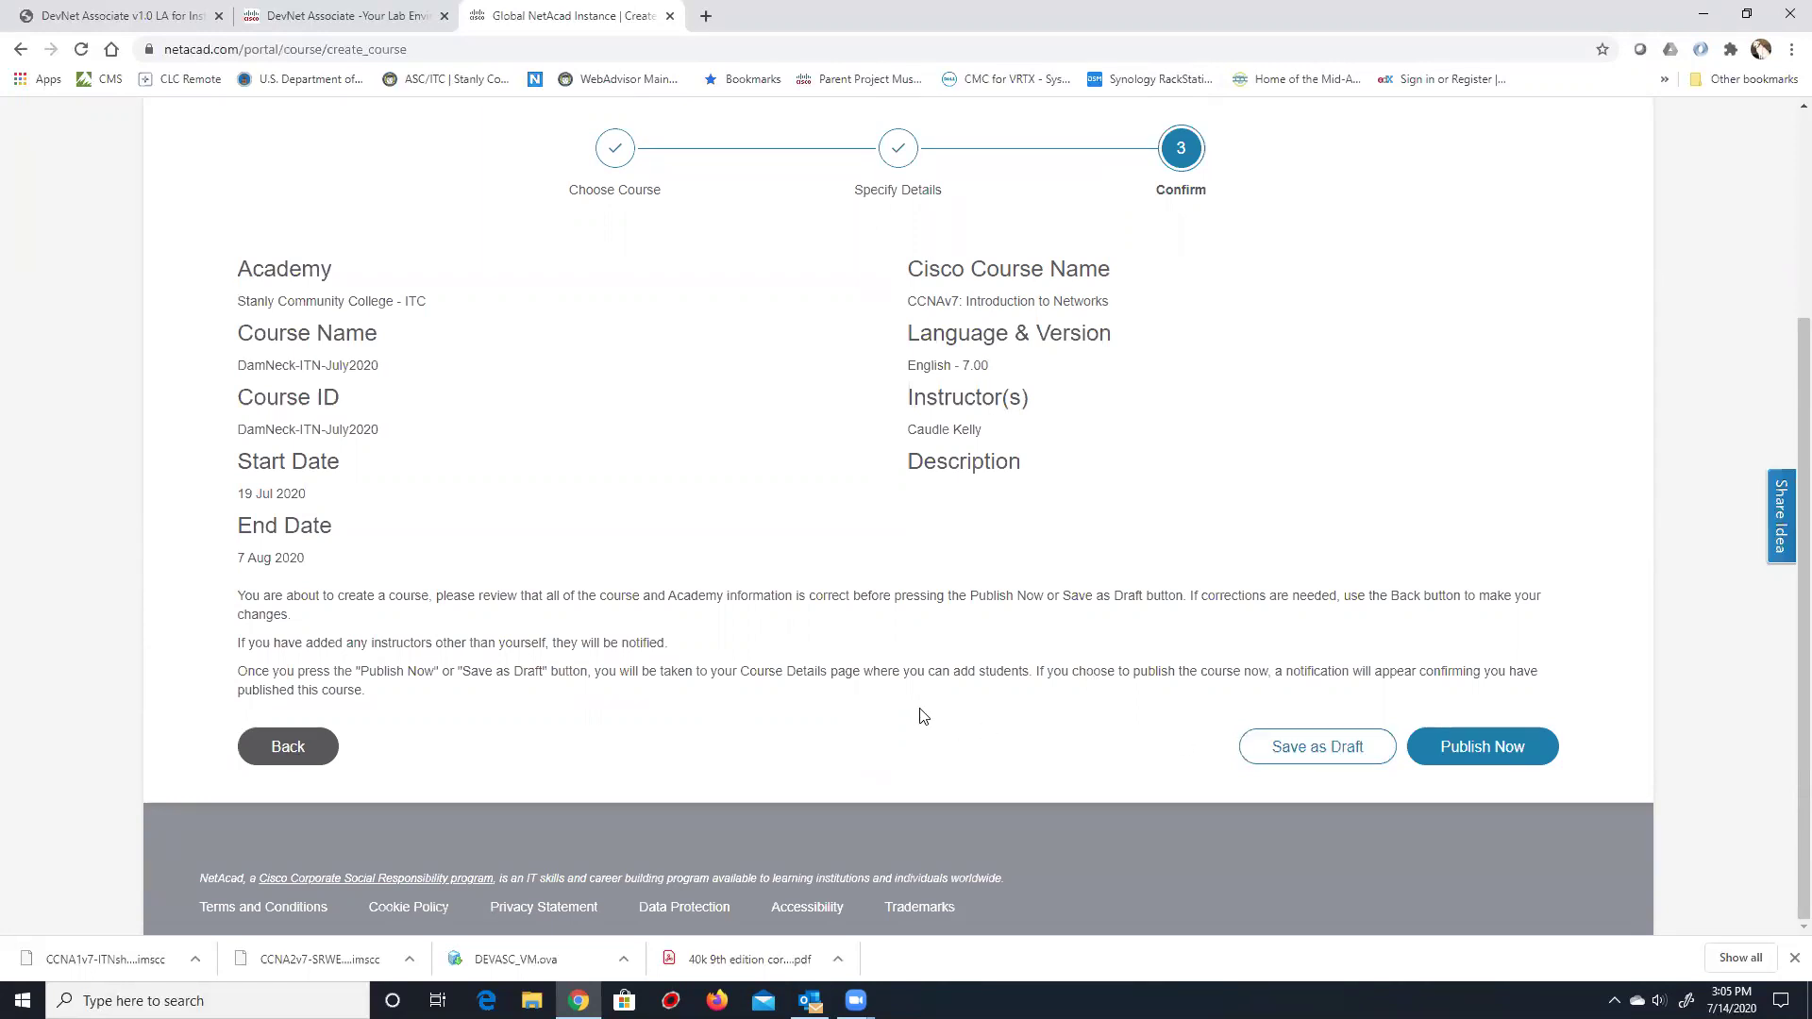
{"action": "left_click", "coordinate": [1478, 747]}
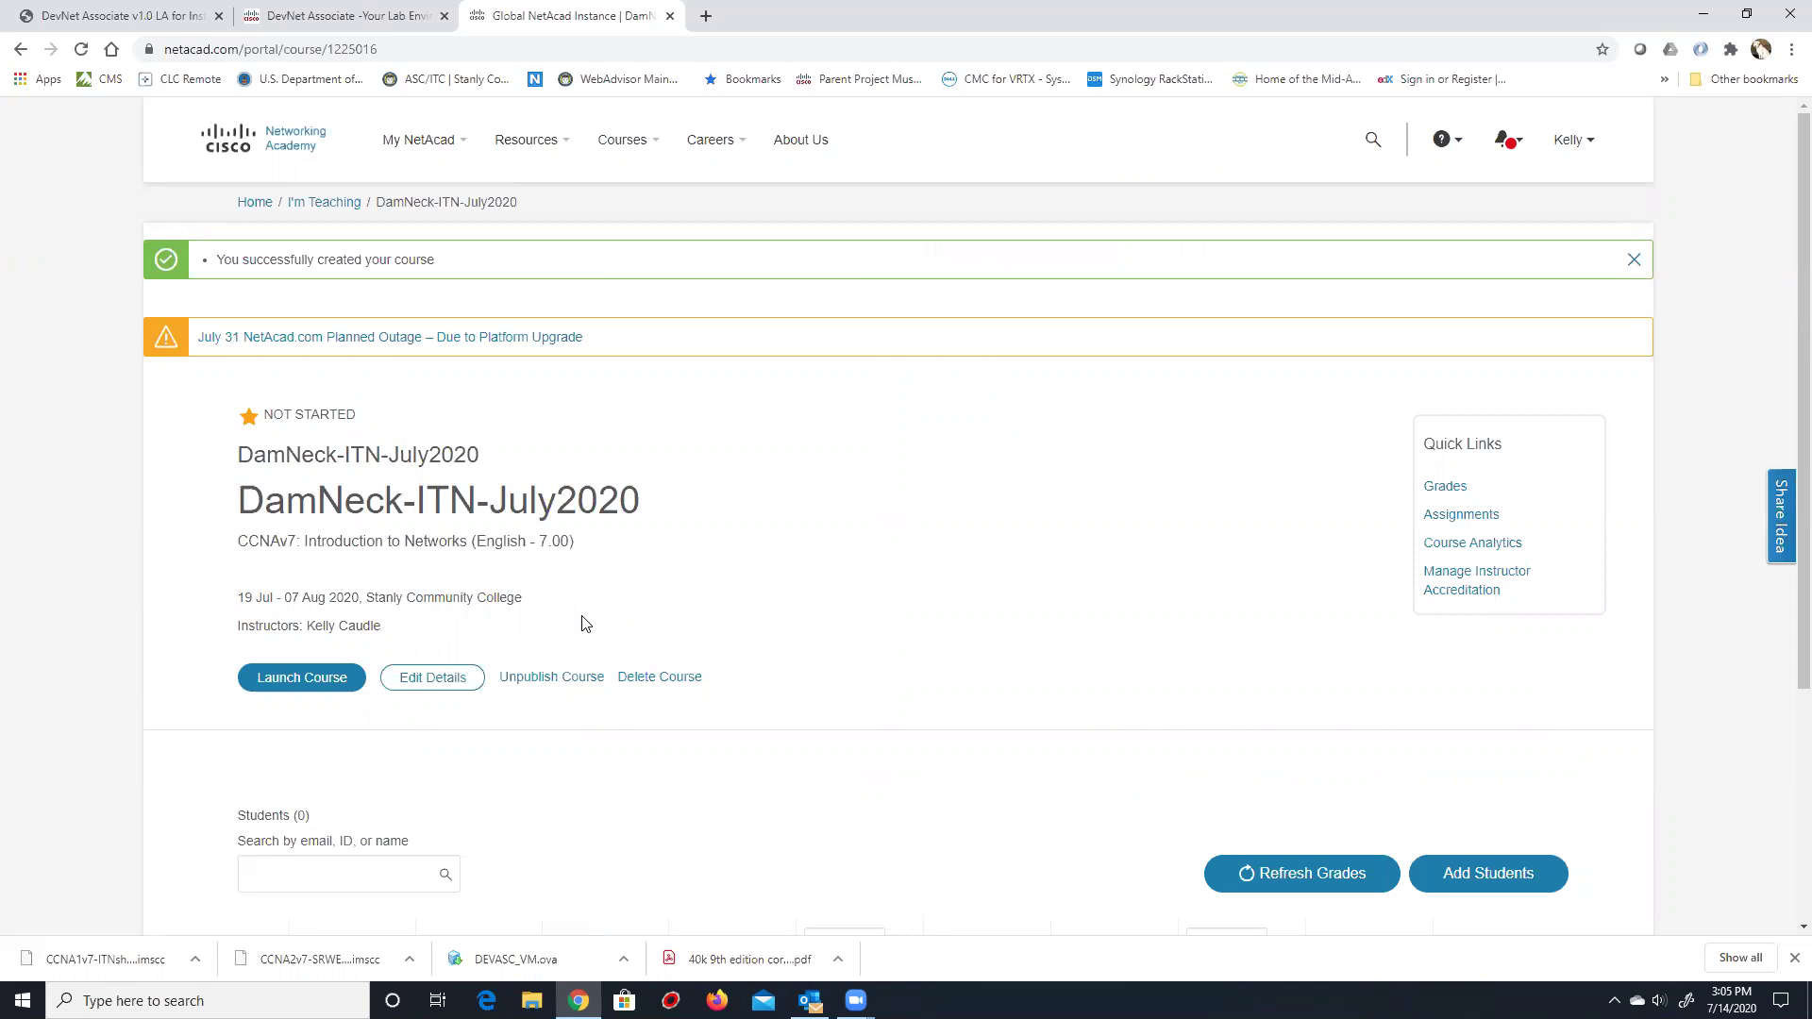
Look over the published course's details and student section, dismiss the downloads bar, and launch the course.
{"action": "scroll", "coordinate": [695, 610], "scroll_direction": "down", "scroll_amount": 1}
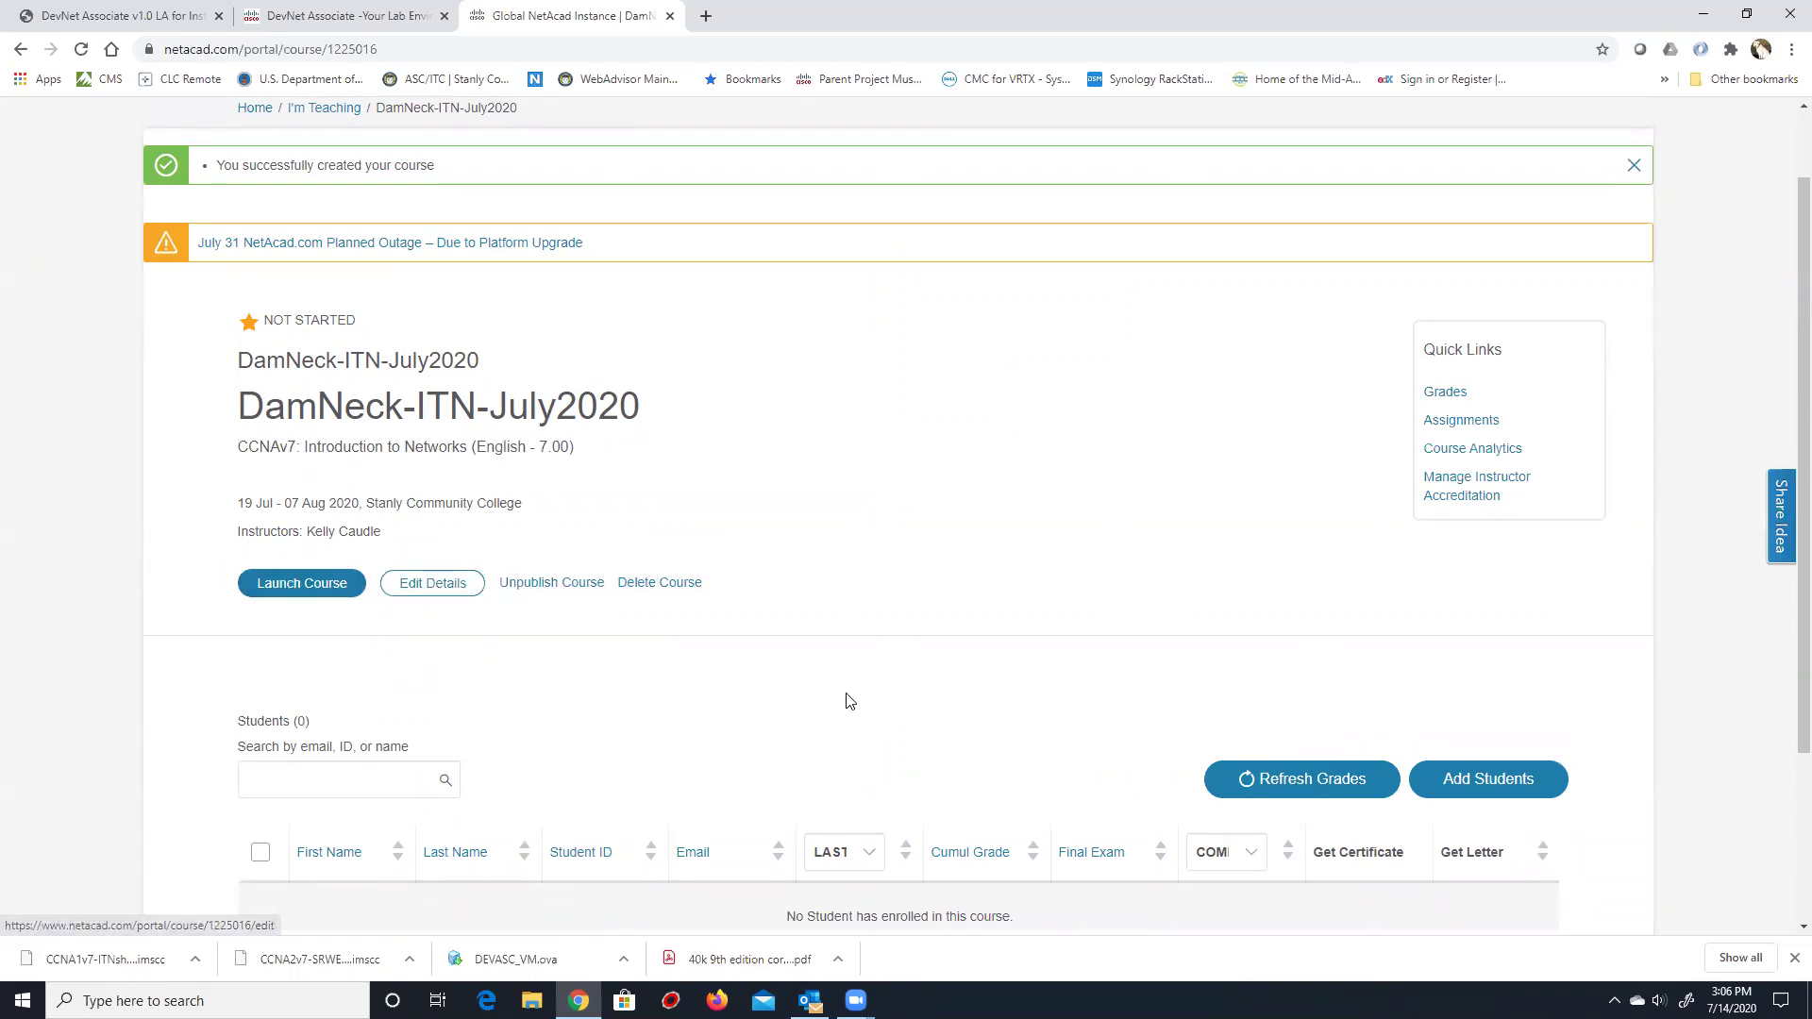
{"action": "scroll", "coordinate": [945, 638], "scroll_direction": "down", "scroll_amount": 2}
{"action": "scroll", "coordinate": [946, 638], "scroll_direction": "down", "scroll_amount": 1}
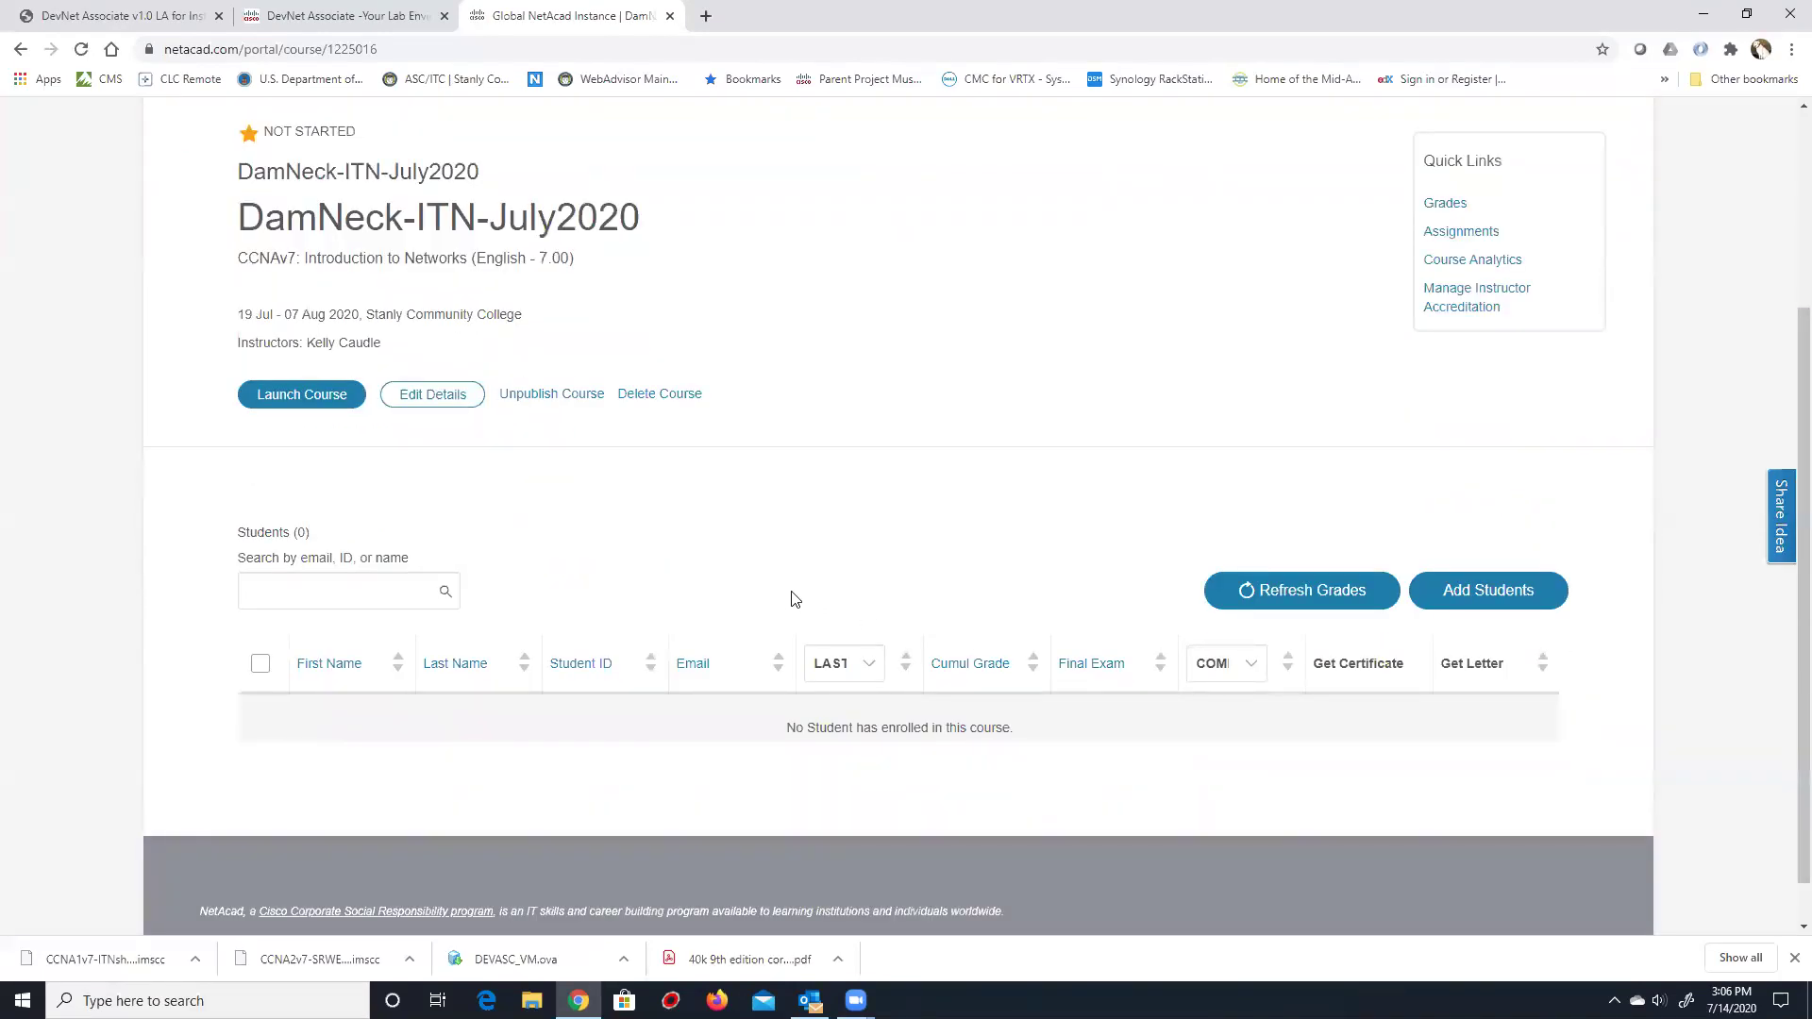
{"action": "scroll", "coordinate": [764, 599], "scroll_direction": "up", "scroll_amount": 1}
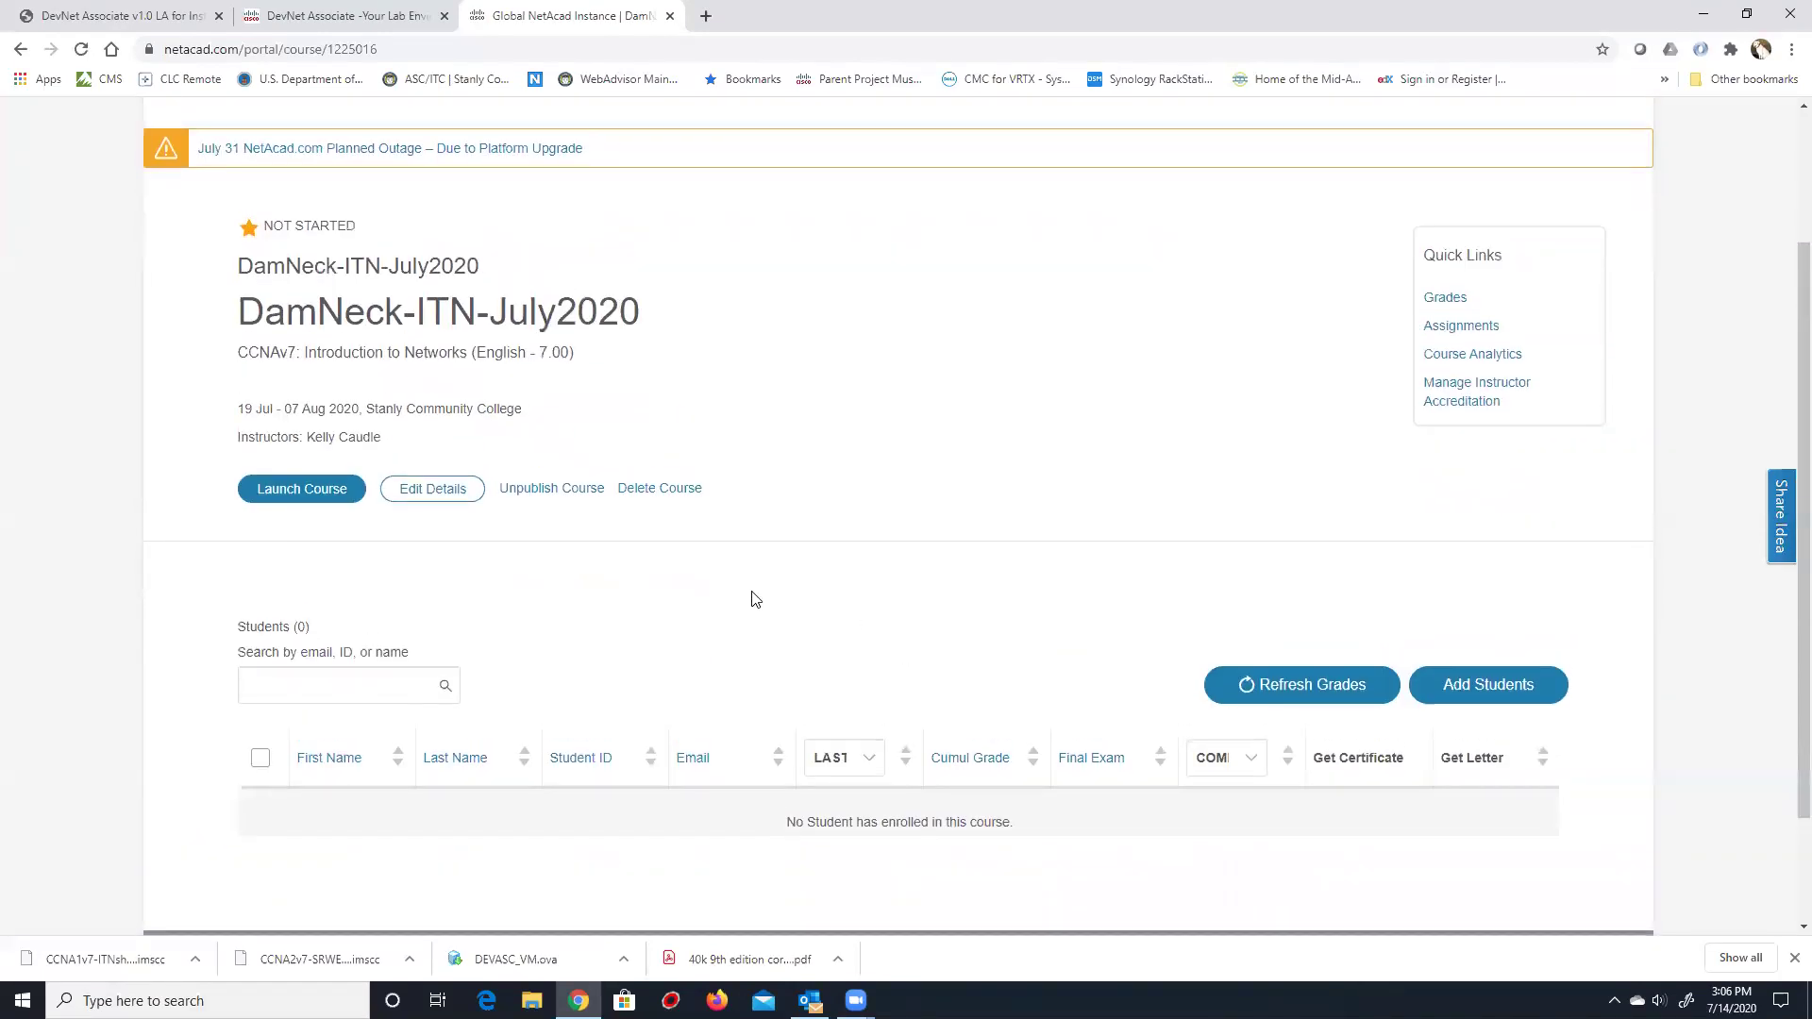
{"action": "left_click", "coordinate": [1793, 958]}
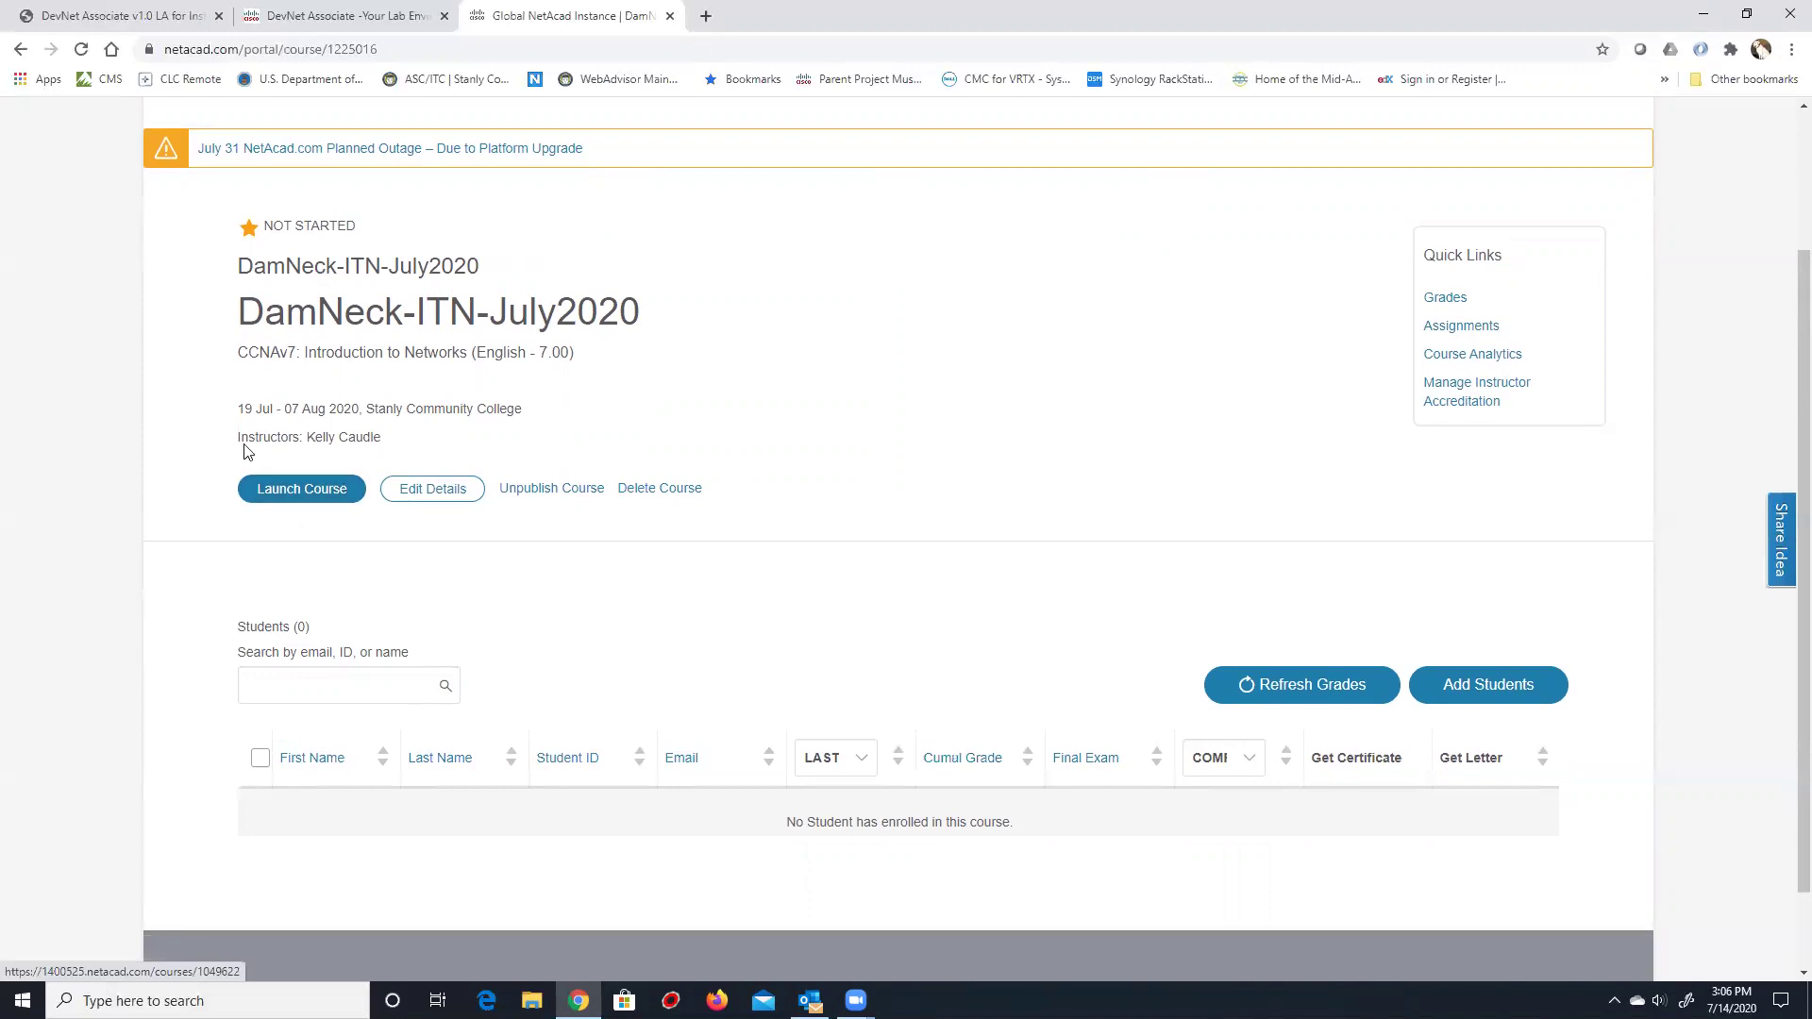
{"action": "left_click", "coordinate": [292, 485]}
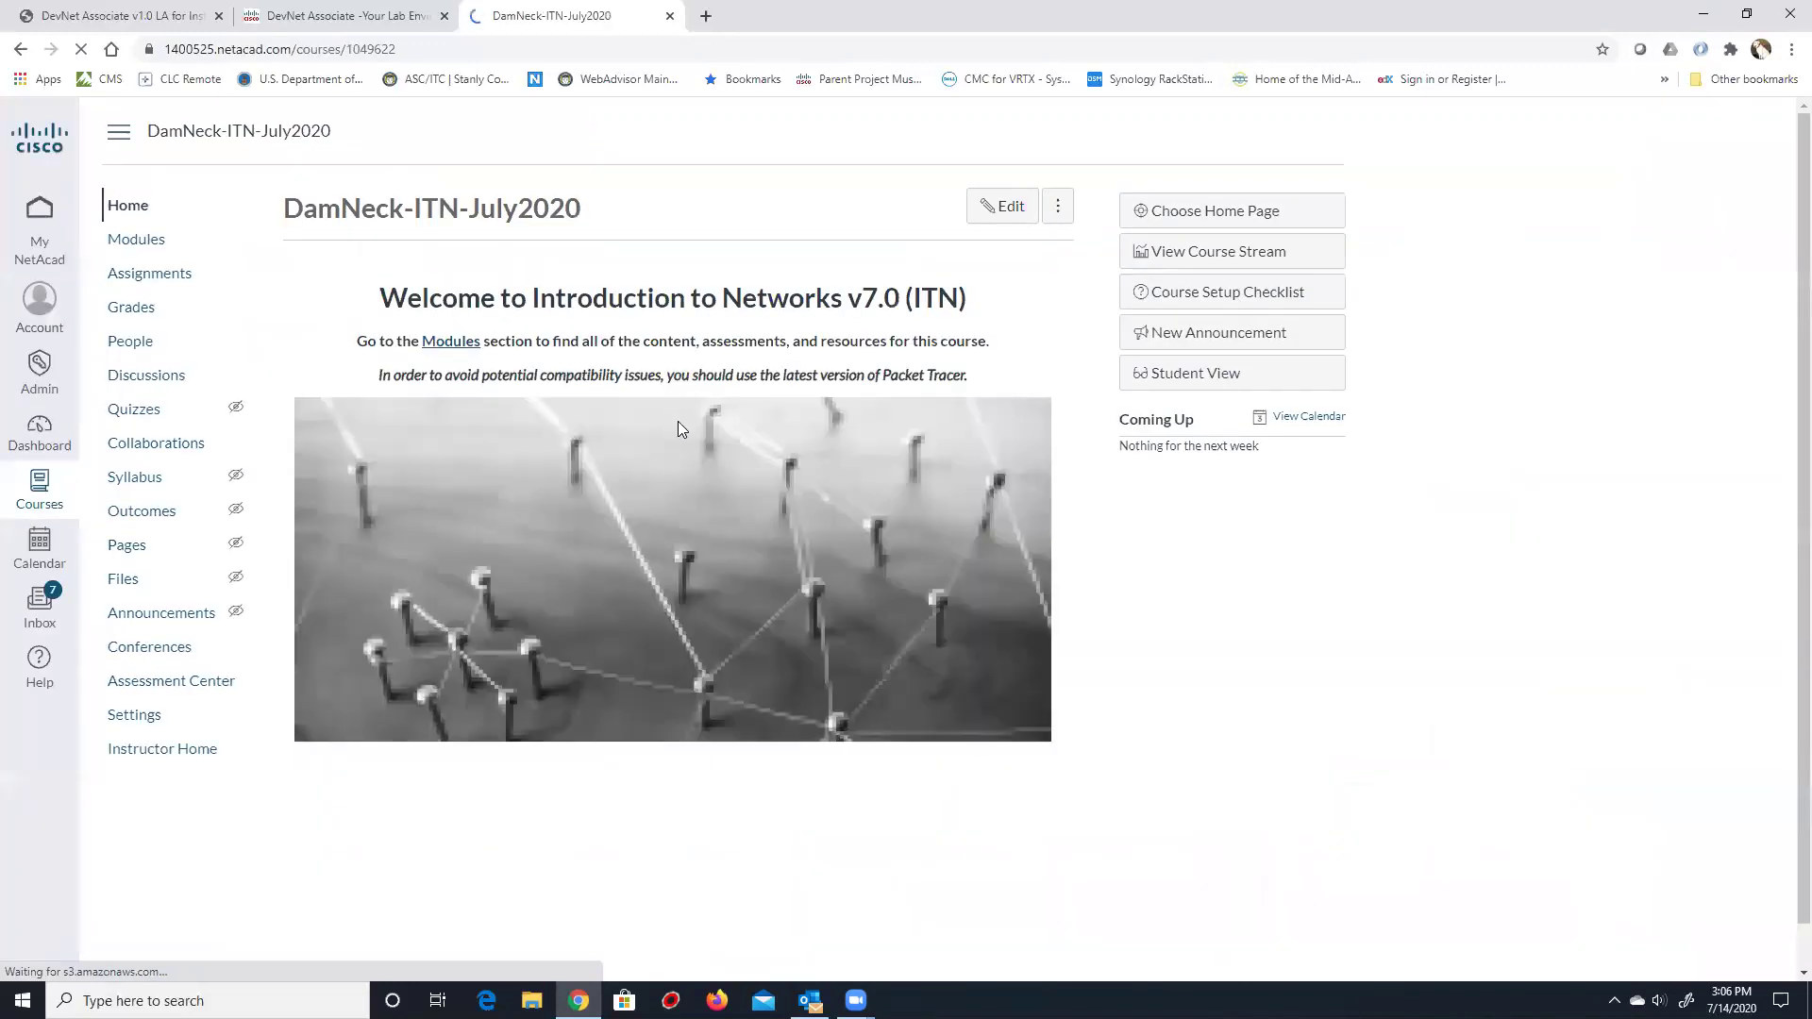
Review the course's modules from Course Introduction through the exams to Prepare For Your Future.
{"action": "left_click", "coordinate": [135, 241]}
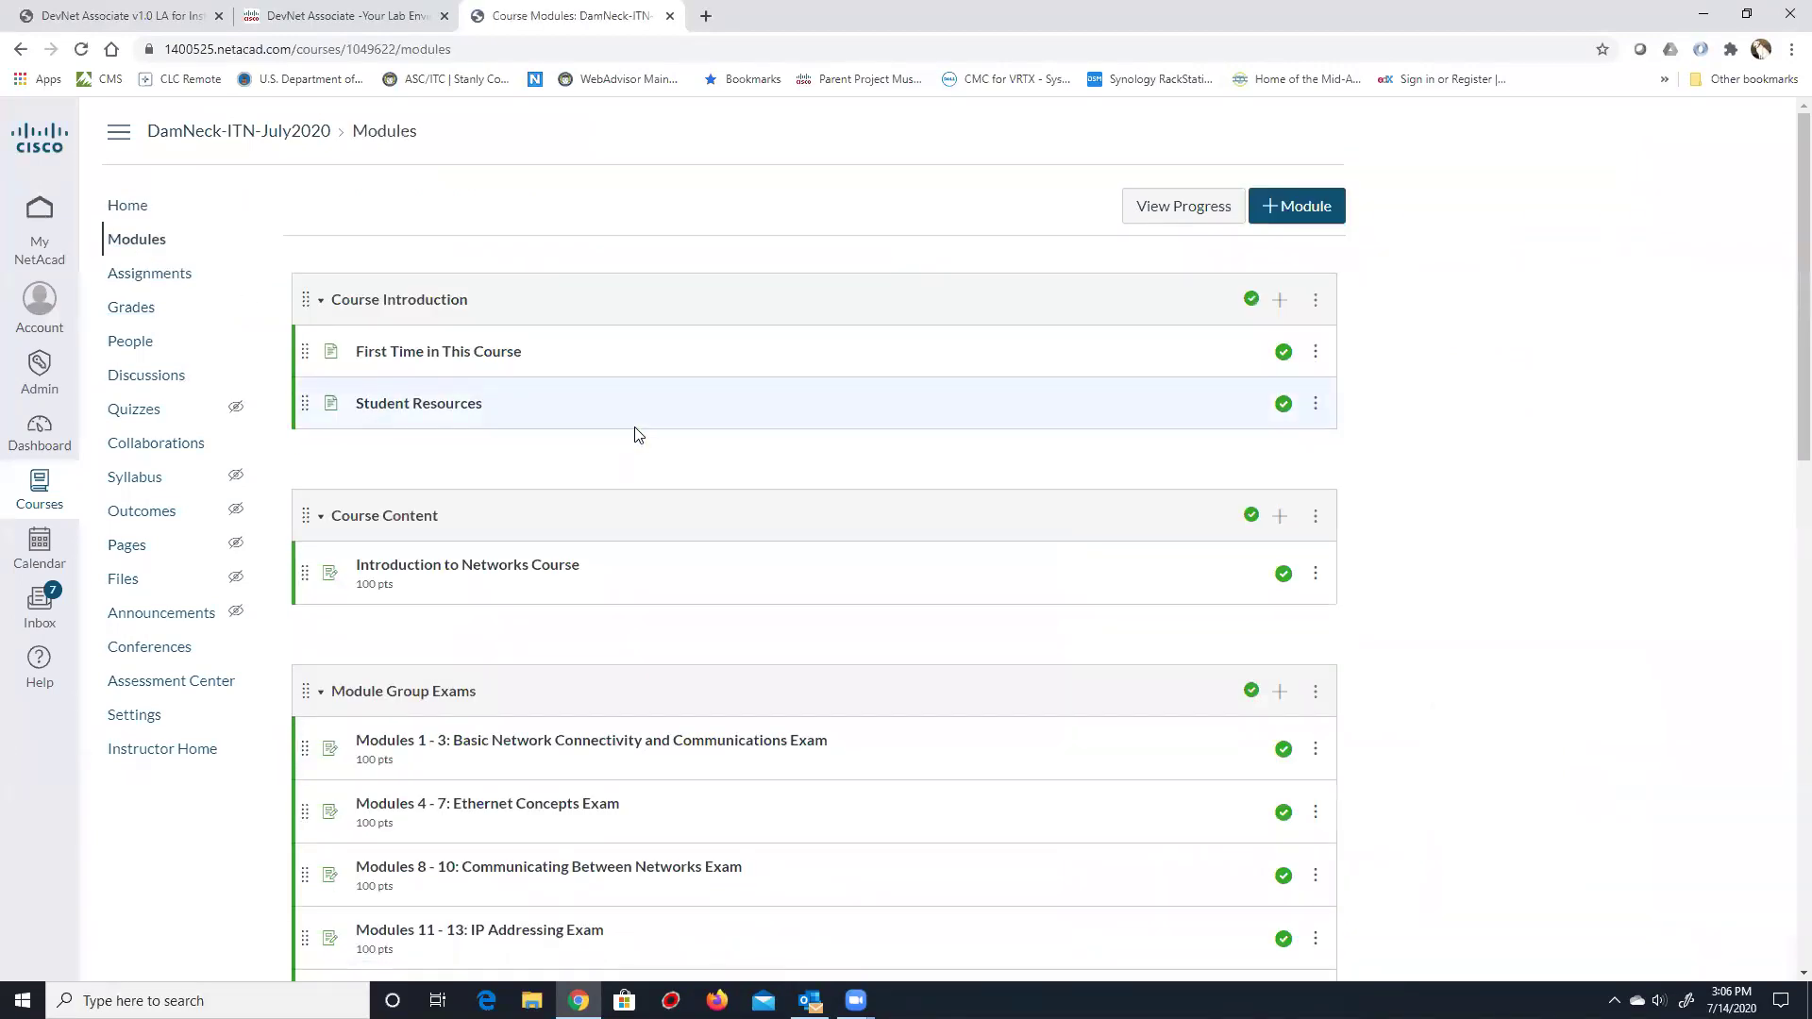
{"action": "scroll", "coordinate": [443, 303], "scroll_direction": "down", "scroll_amount": 1}
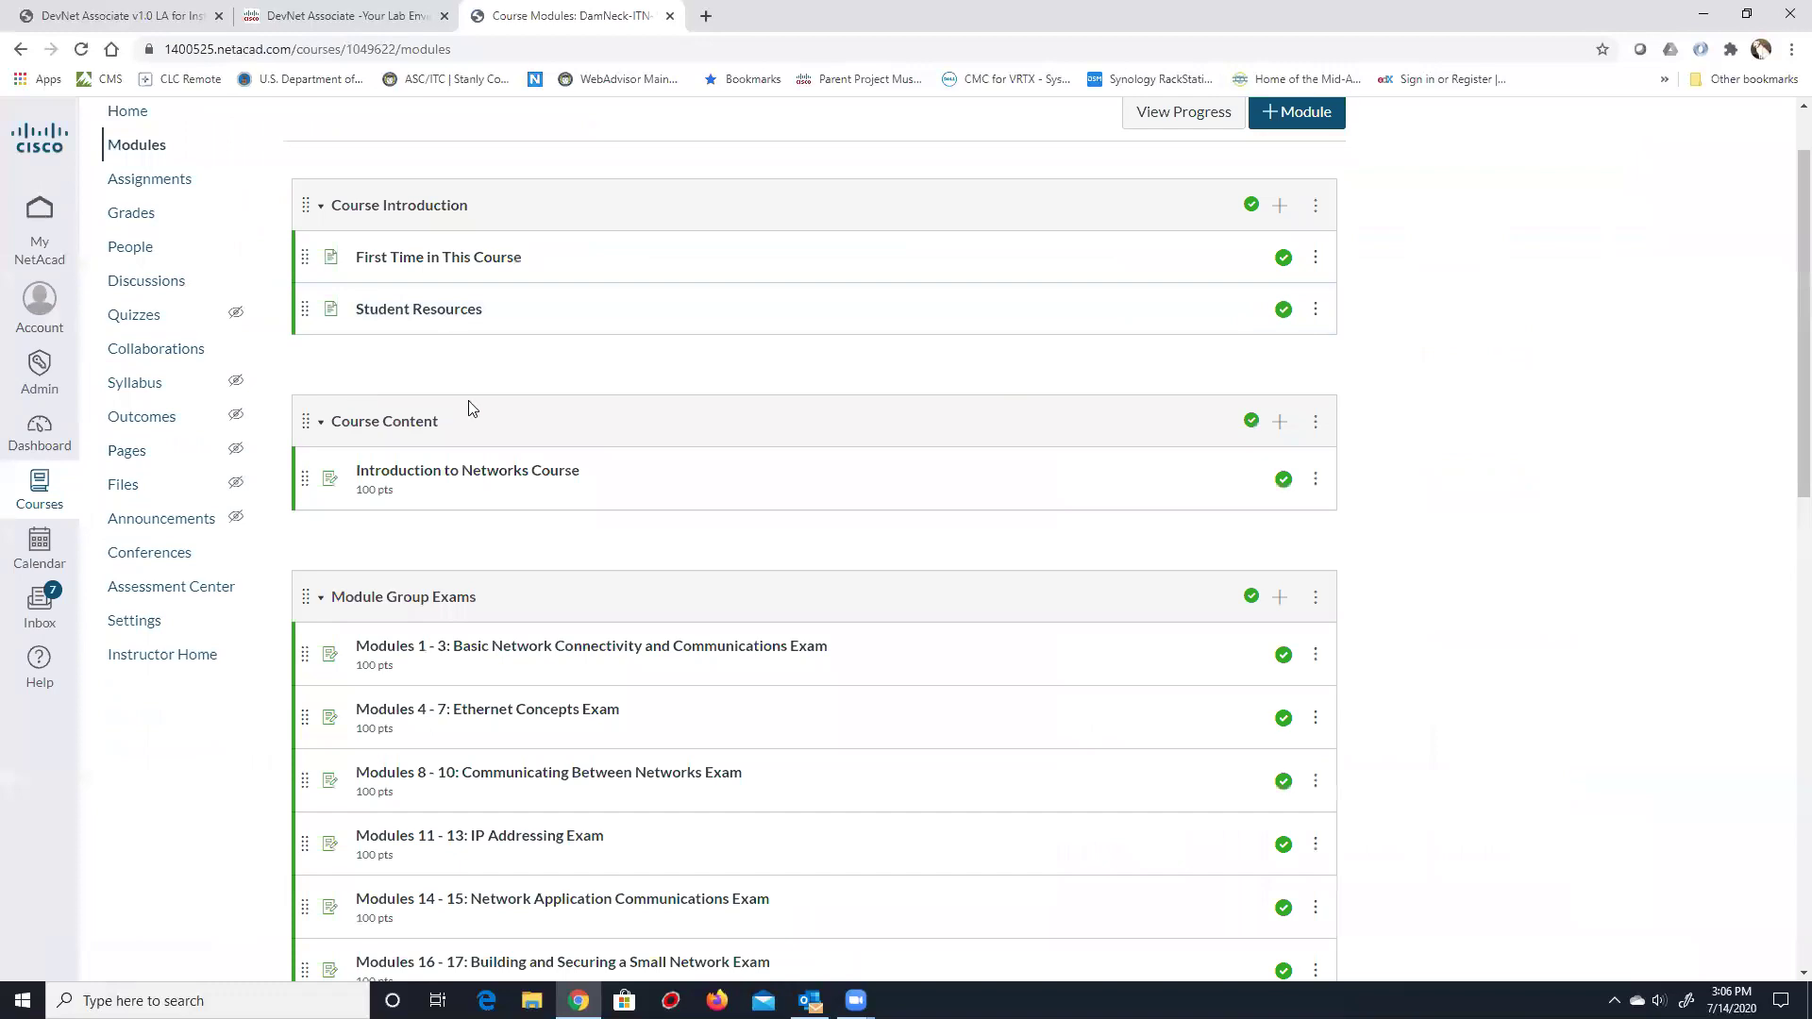
{"action": "scroll", "coordinate": [491, 405], "scroll_direction": "down", "scroll_amount": 2}
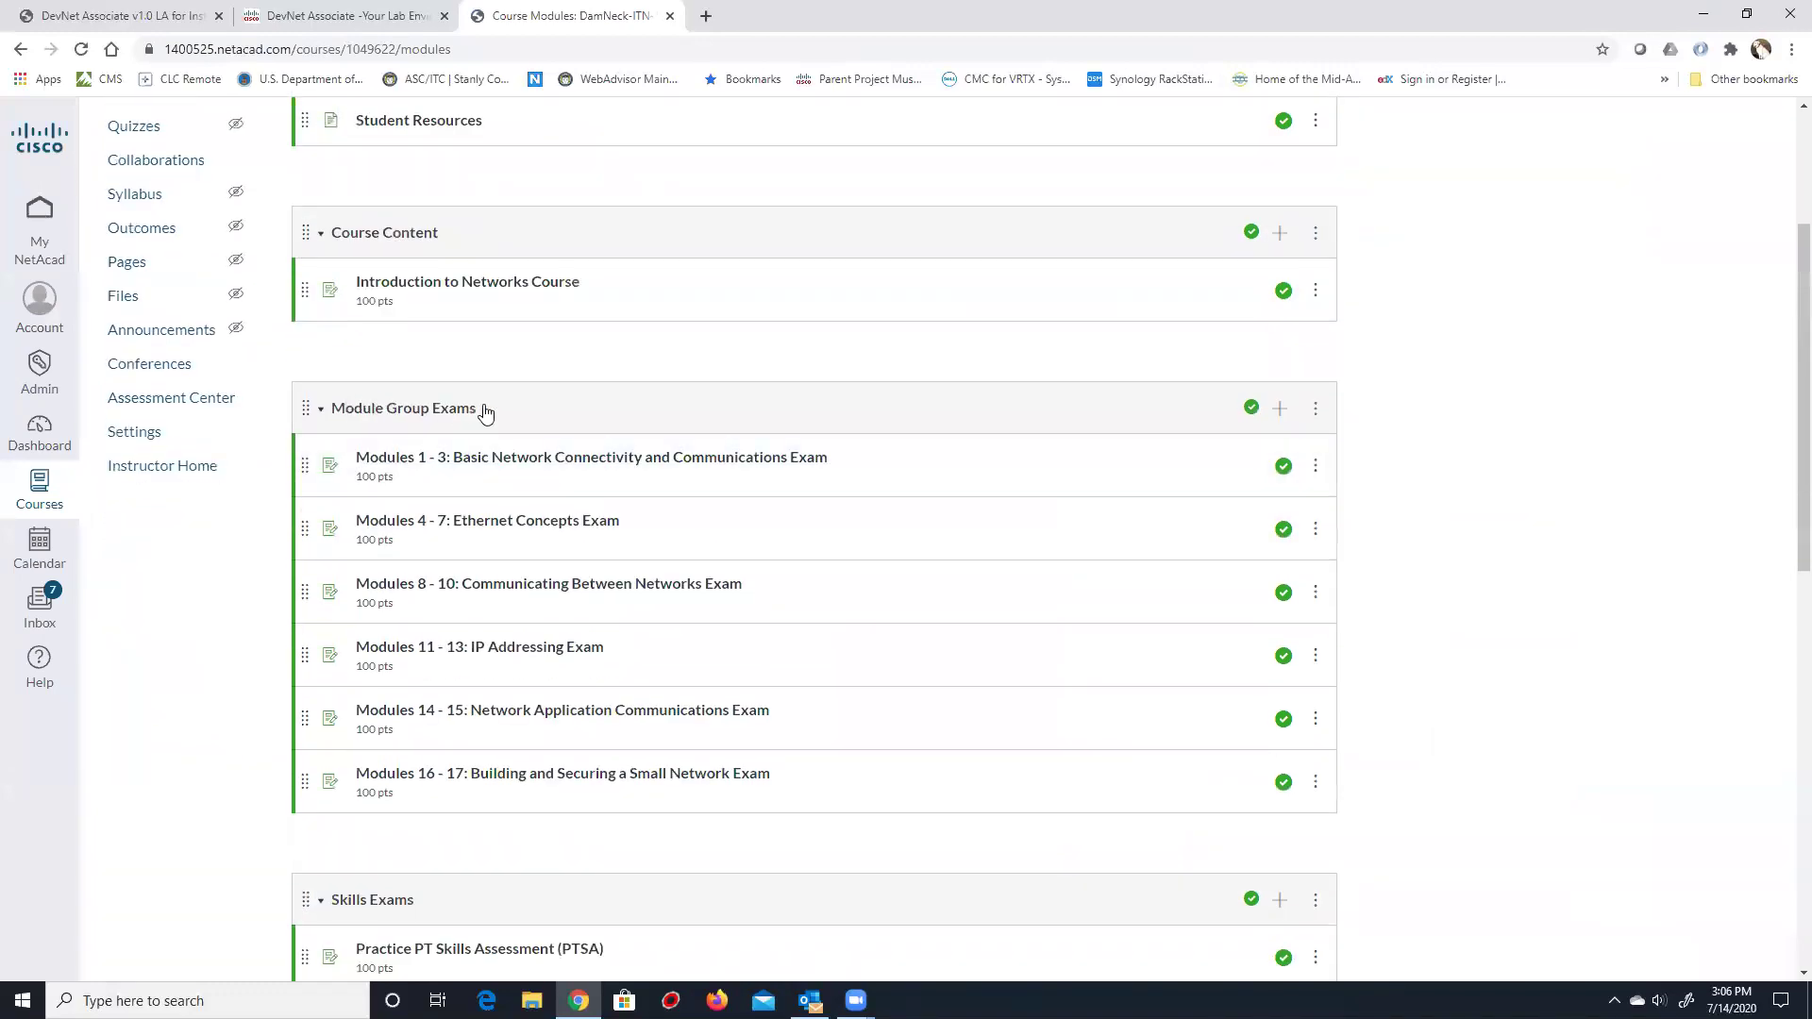
{"action": "scroll", "coordinate": [444, 448], "scroll_direction": "down", "scroll_amount": 2}
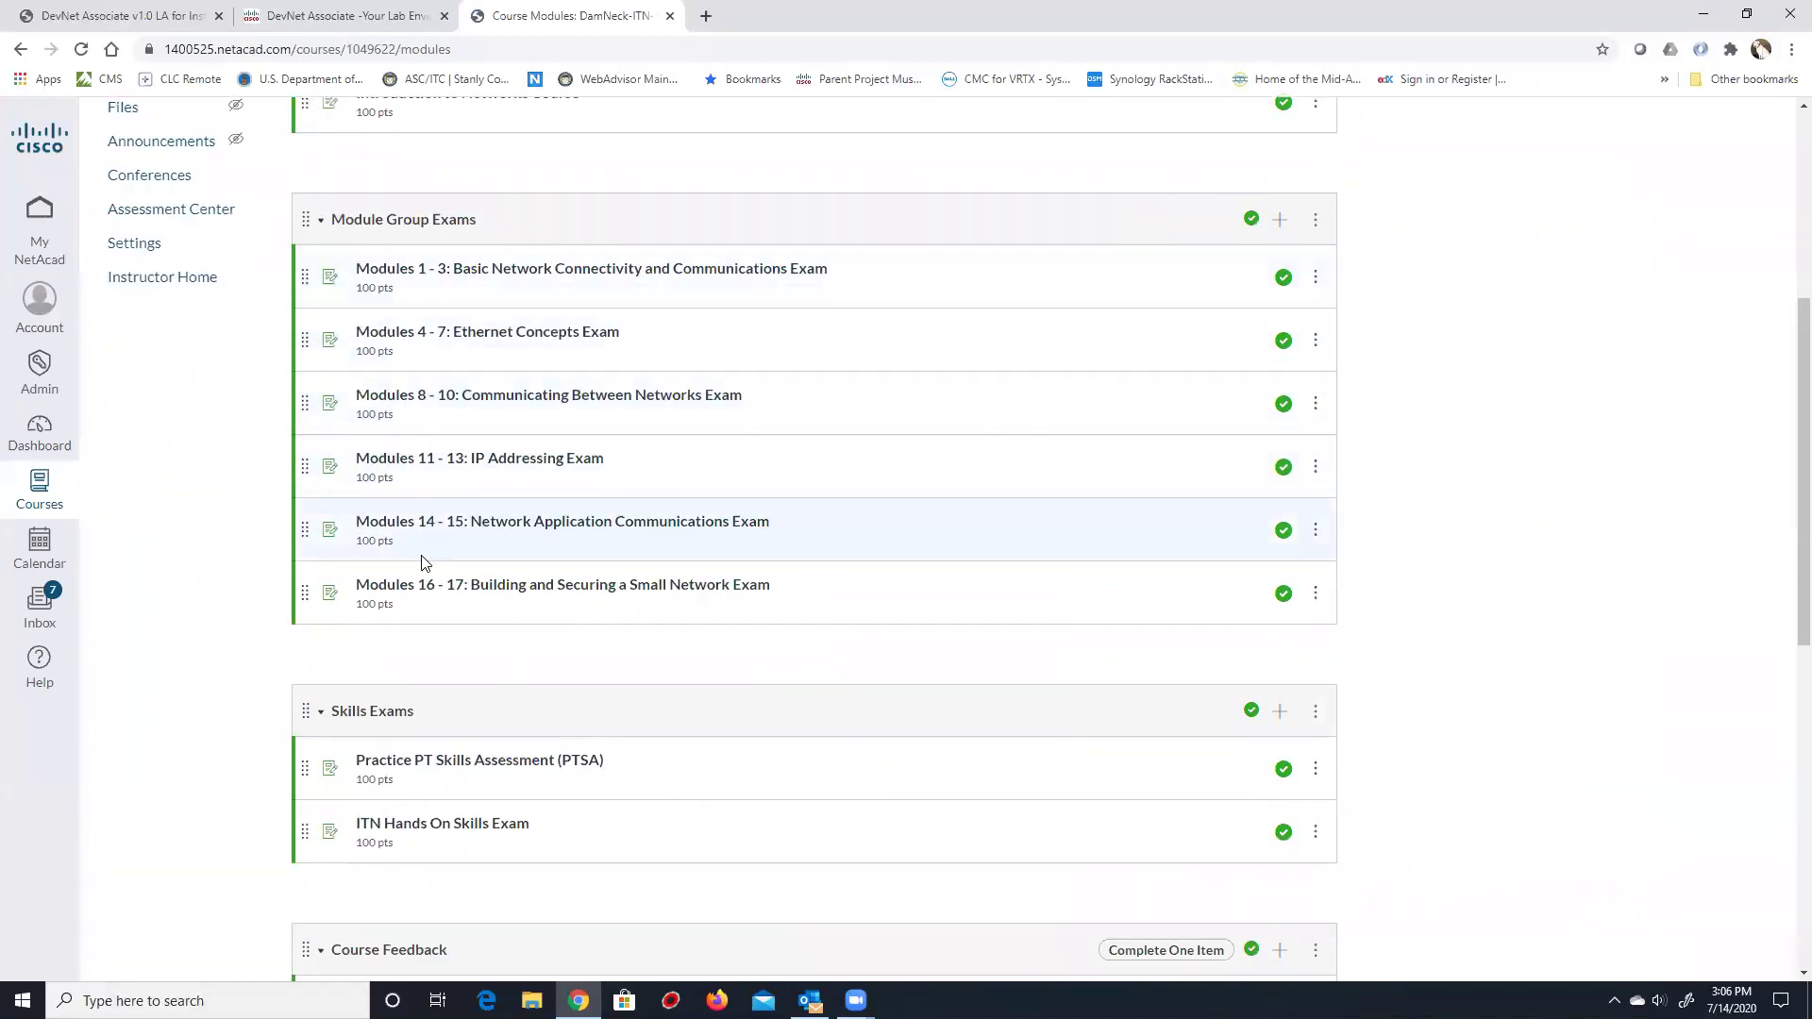
{"action": "scroll", "coordinate": [422, 563], "scroll_direction": "down", "scroll_amount": 5}
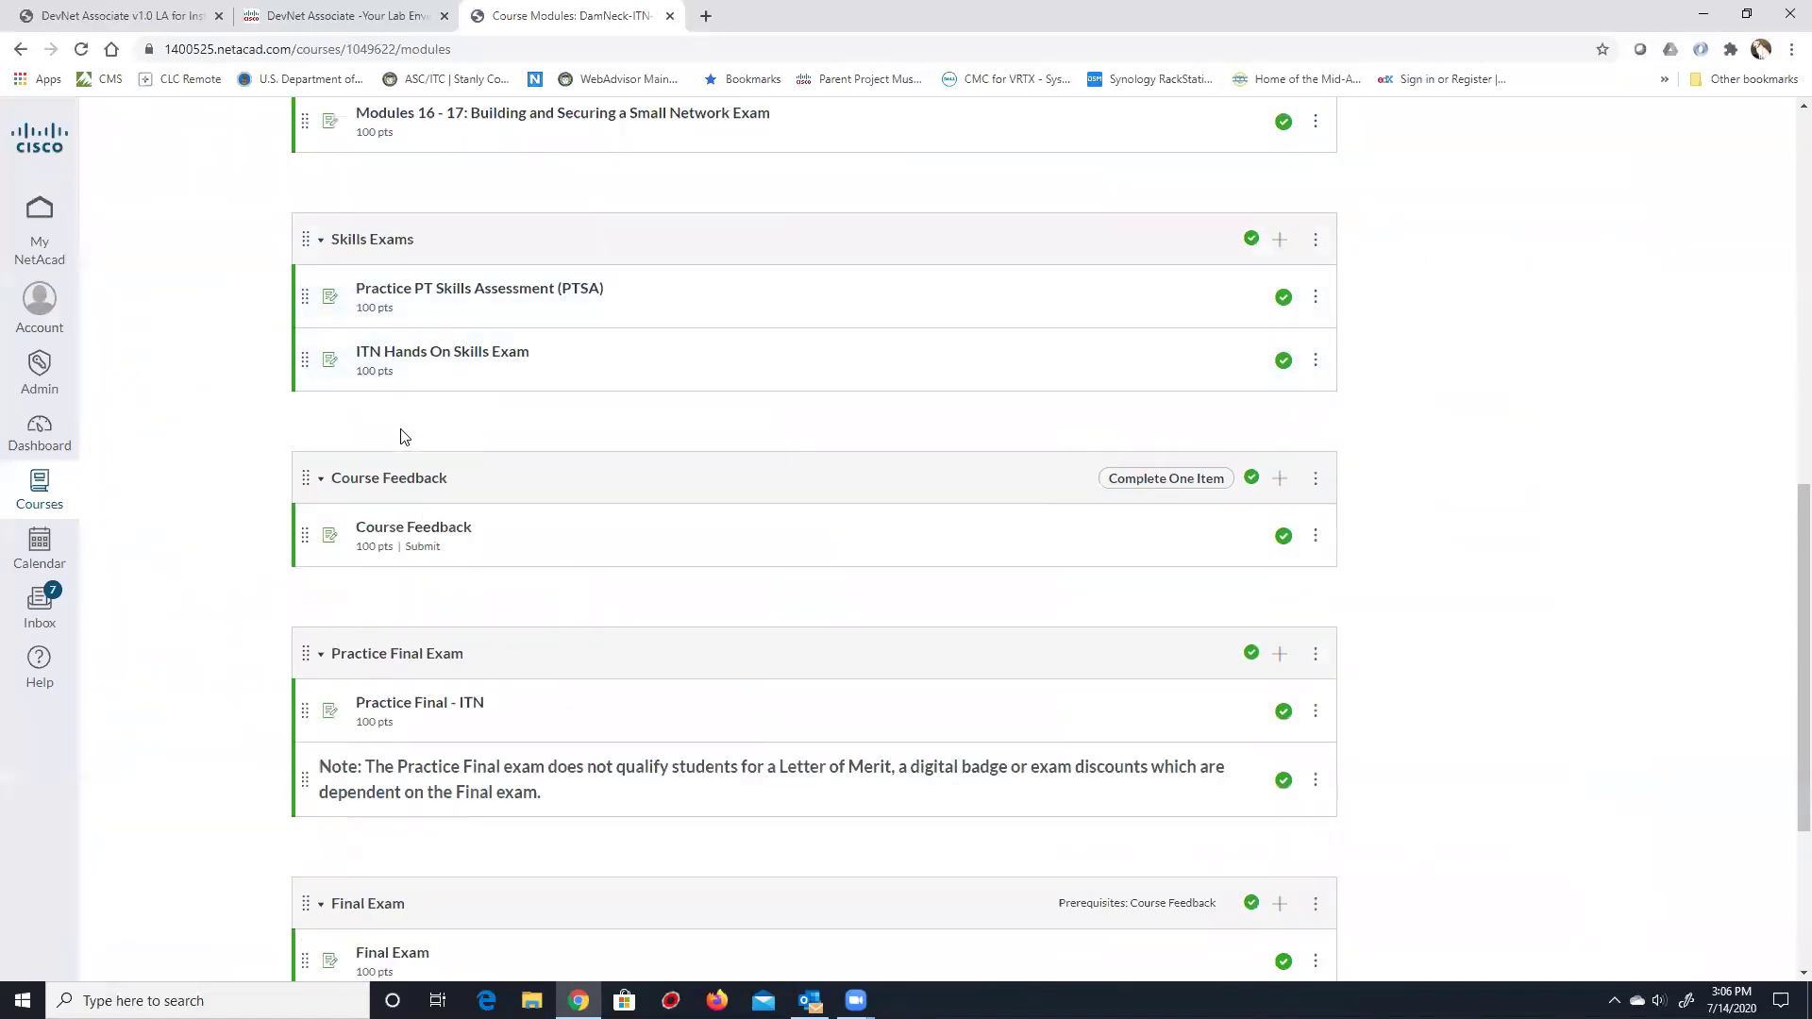
{"action": "scroll", "coordinate": [402, 433], "scroll_direction": "down", "scroll_amount": 2}
{"action": "scroll", "coordinate": [391, 474], "scroll_direction": "down", "scroll_amount": 2}
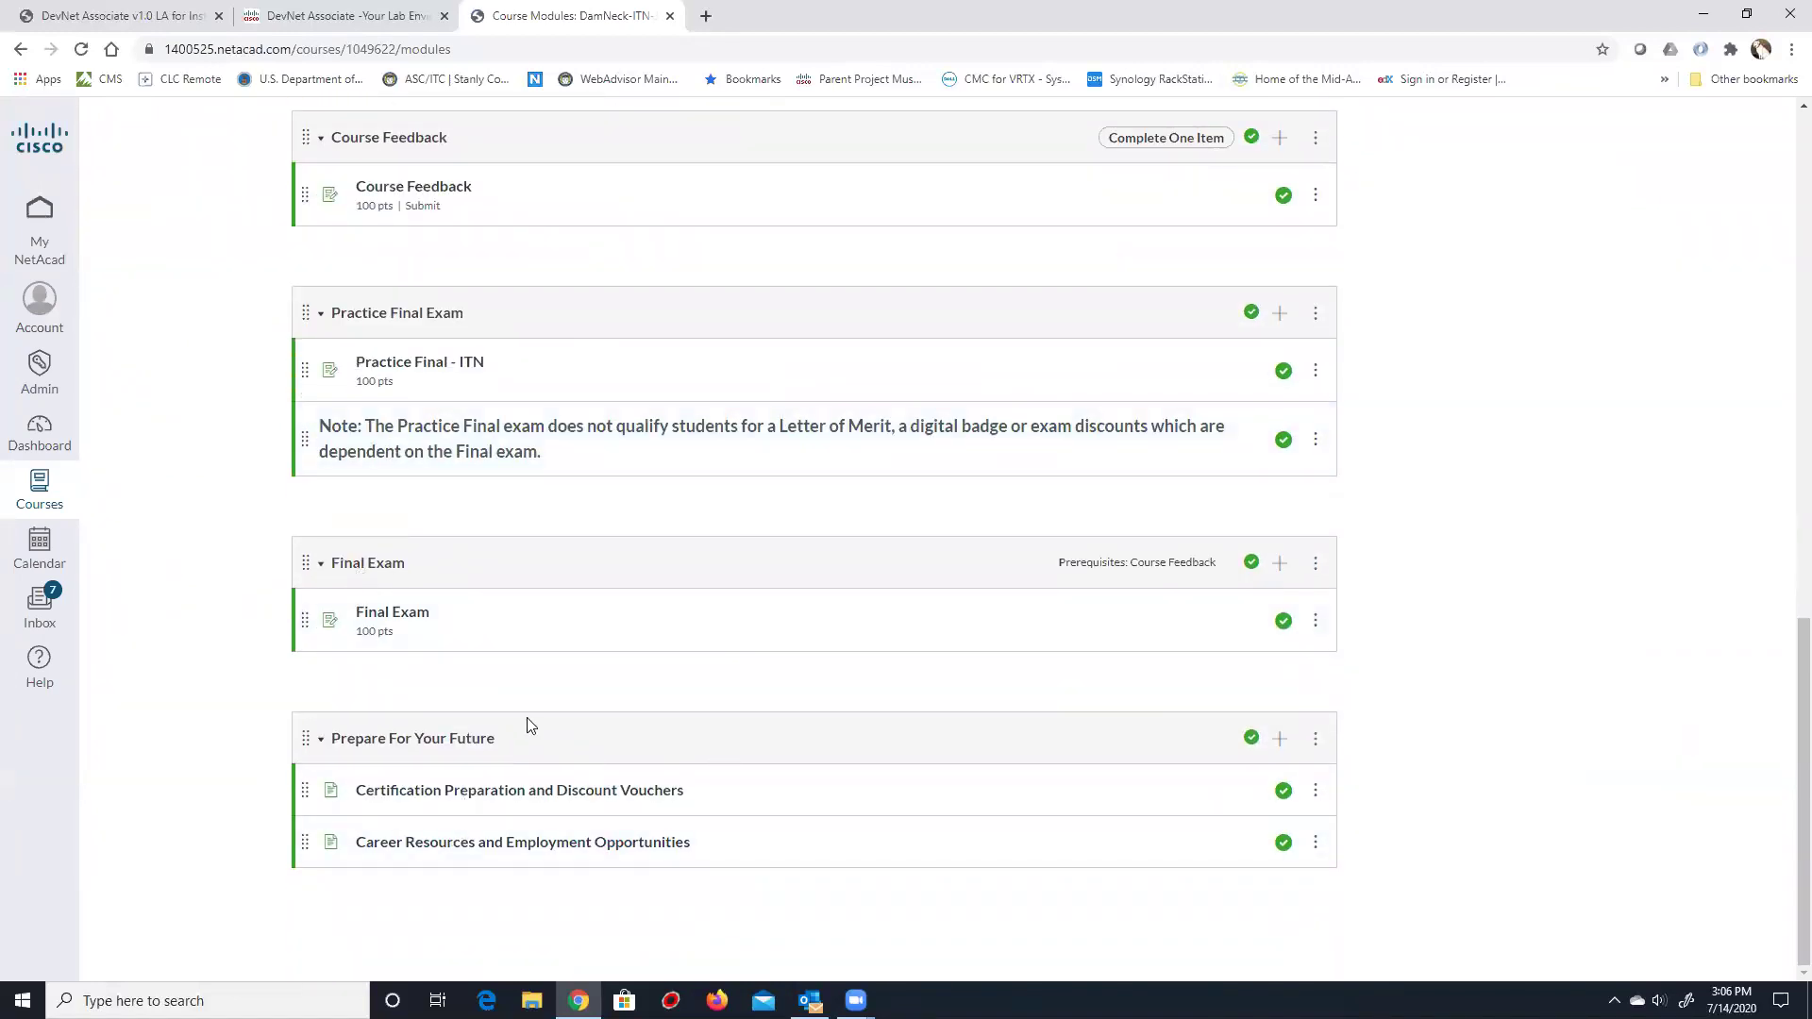
{"action": "scroll", "coordinate": [527, 725], "scroll_direction": "up", "scroll_amount": 11}
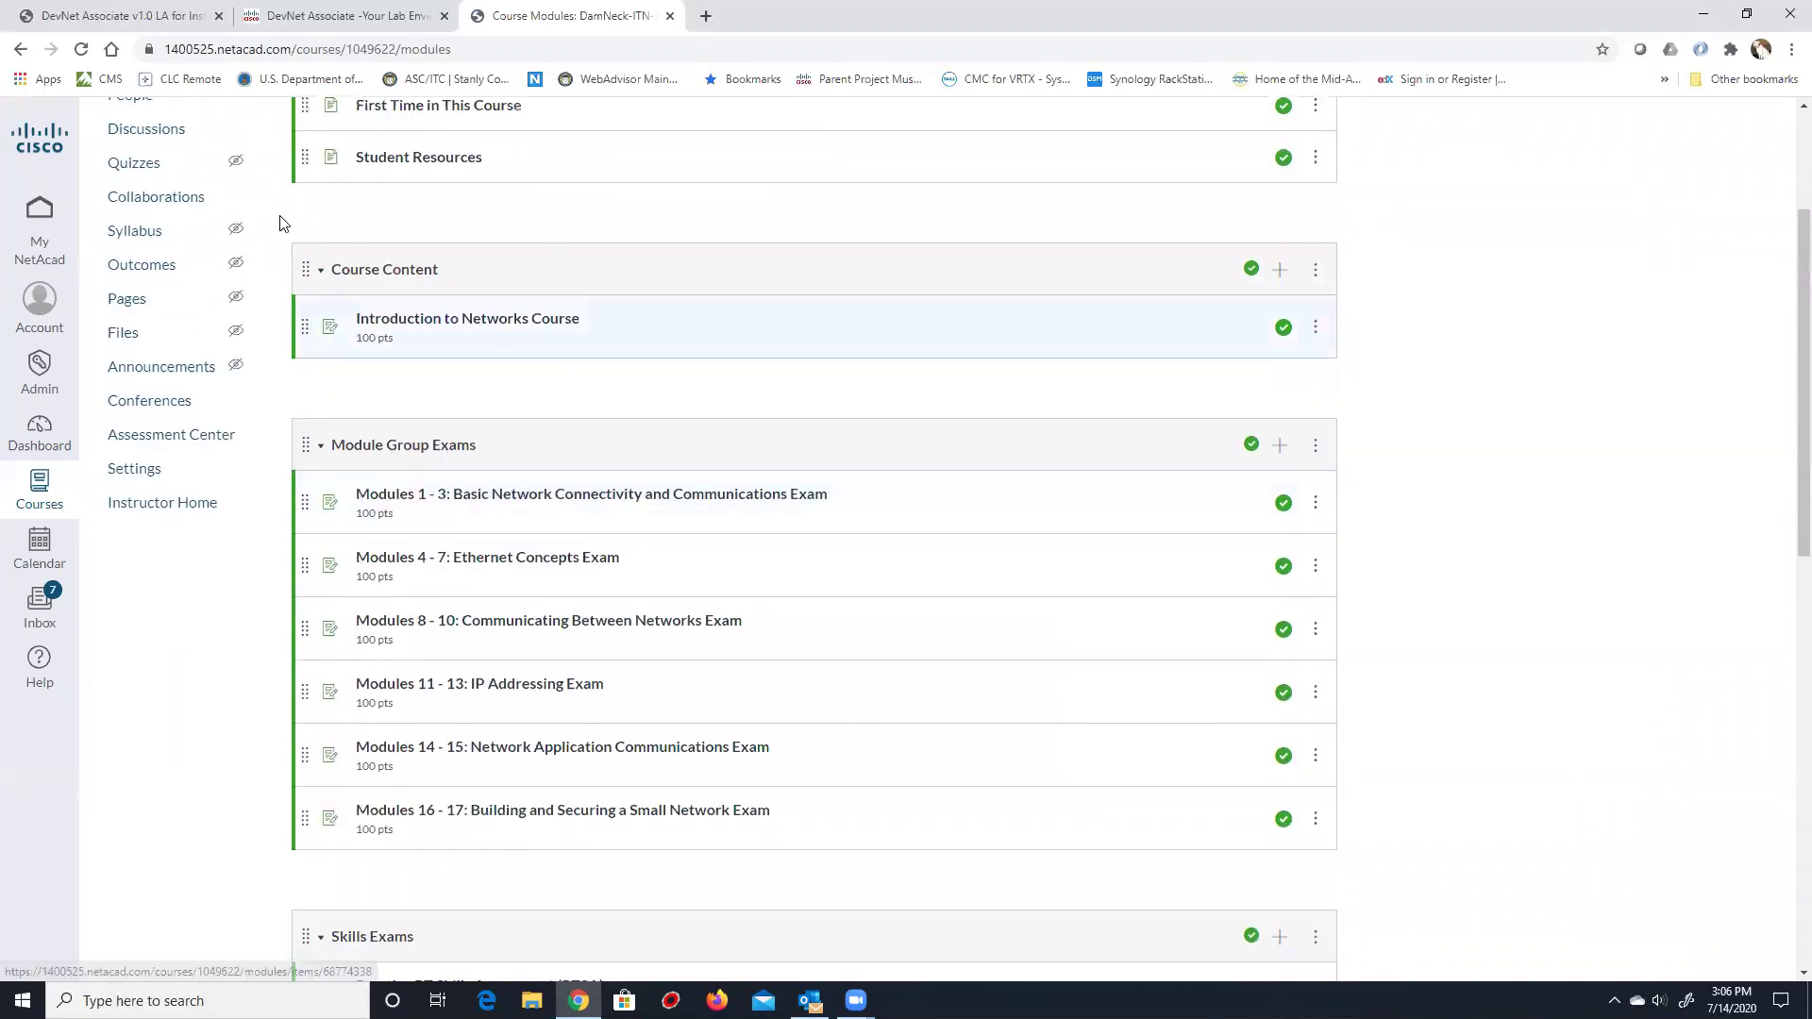
Review the course's assignment groups and their grade weights, from Course Content through Student Completion.
{"action": "scroll", "coordinate": [279, 223], "scroll_direction": "up", "scroll_amount": 2}
{"action": "left_click", "coordinate": [147, 219]}
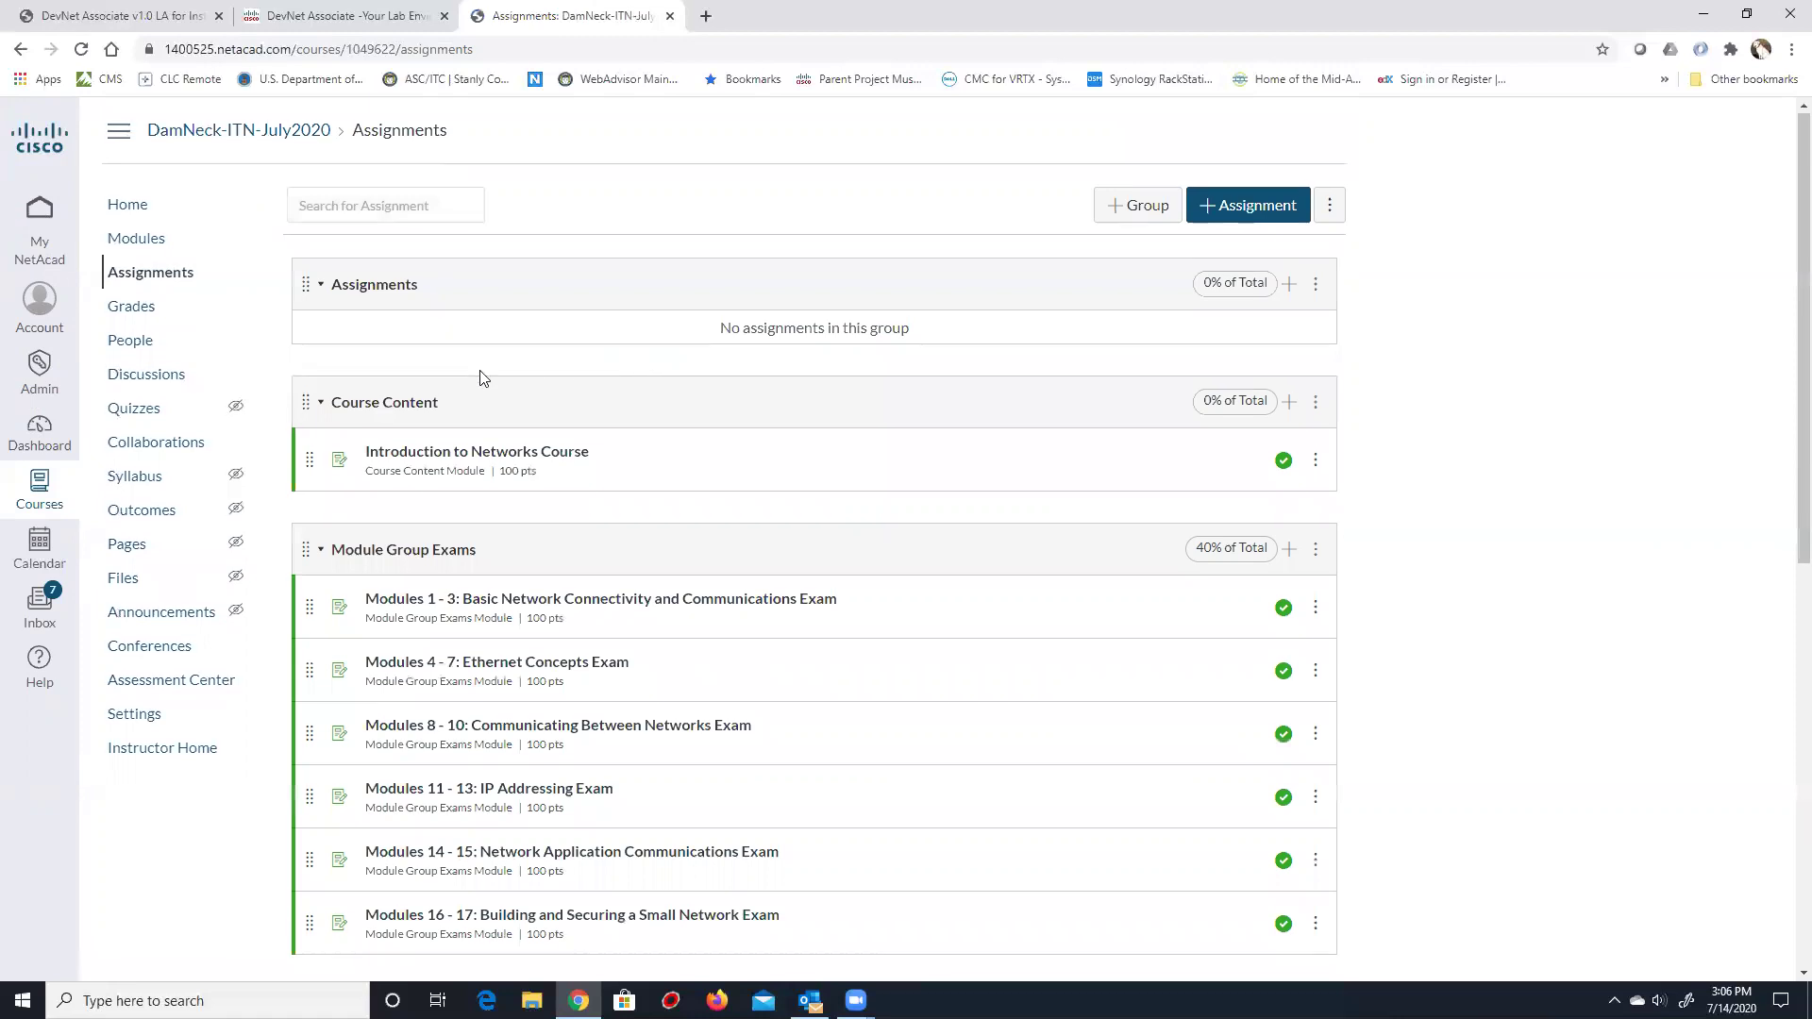
{"action": "scroll", "coordinate": [482, 377], "scroll_direction": "down", "scroll_amount": 4}
{"action": "scroll", "coordinate": [430, 364], "scroll_direction": "down", "scroll_amount": 5}
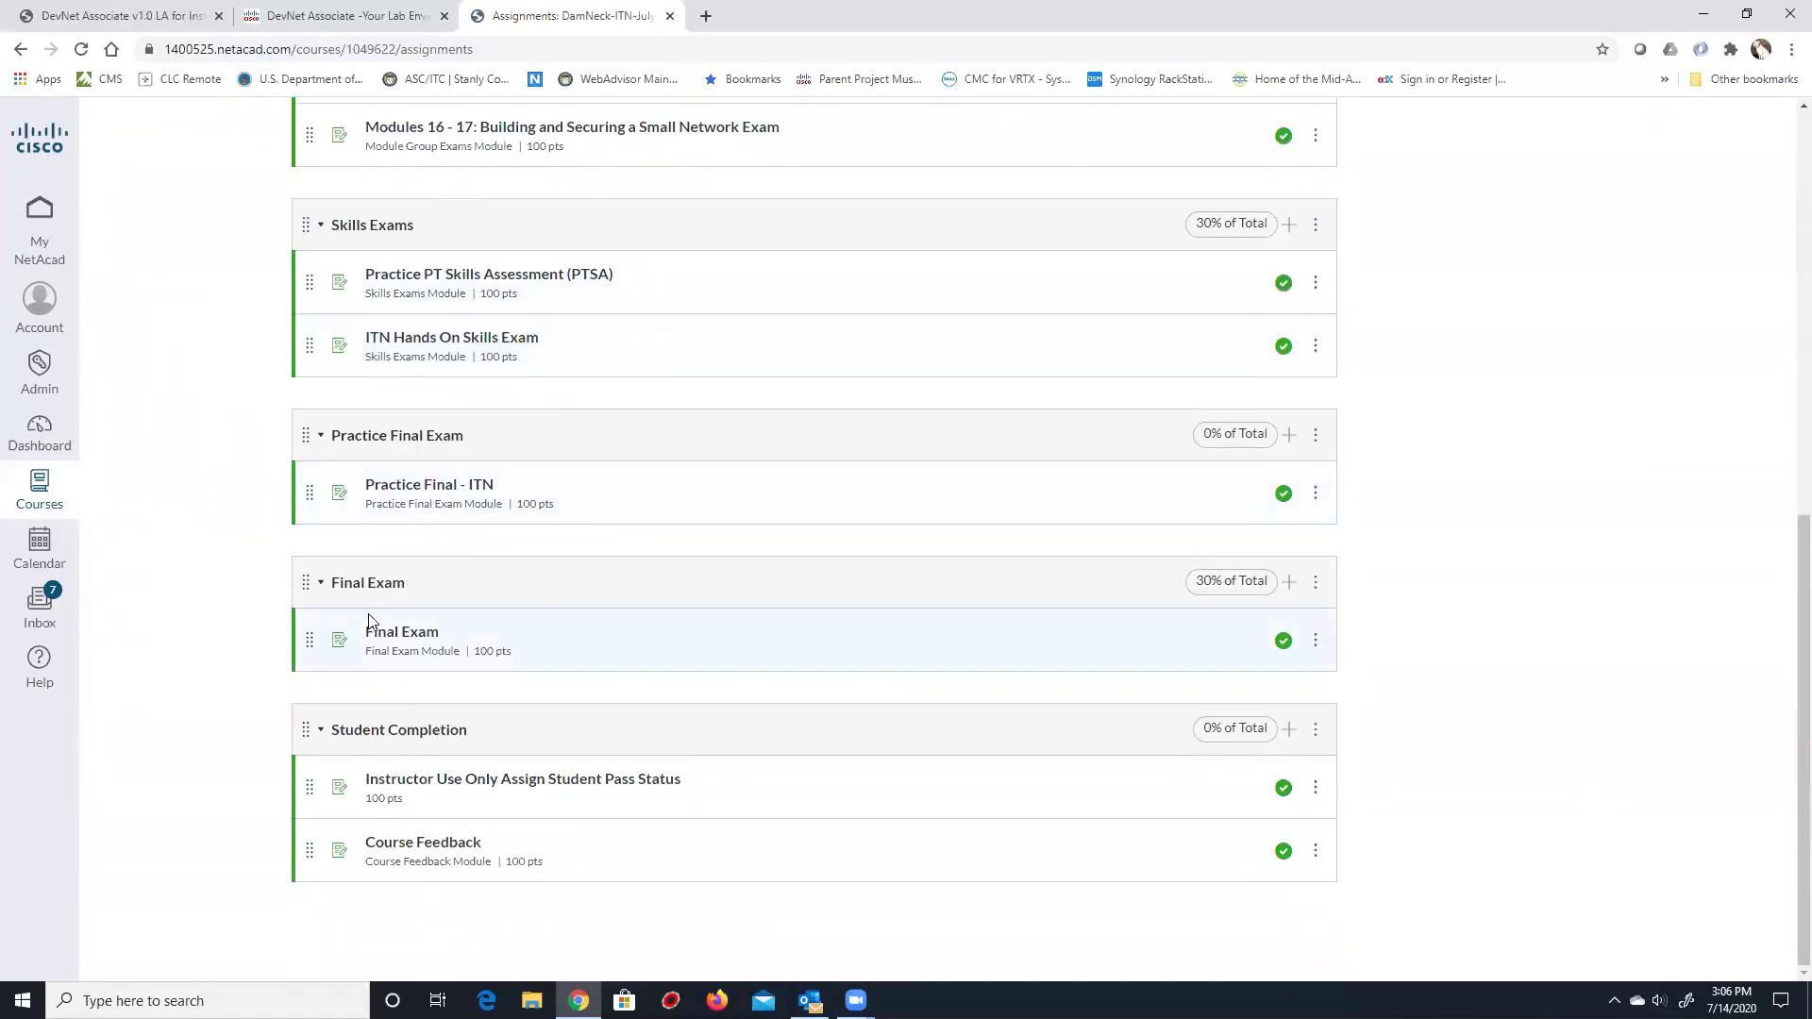
{"action": "scroll", "coordinate": [462, 566], "scroll_direction": "up", "scroll_amount": 4}
{"action": "scroll", "coordinate": [455, 510], "scroll_direction": "up", "scroll_amount": 2}
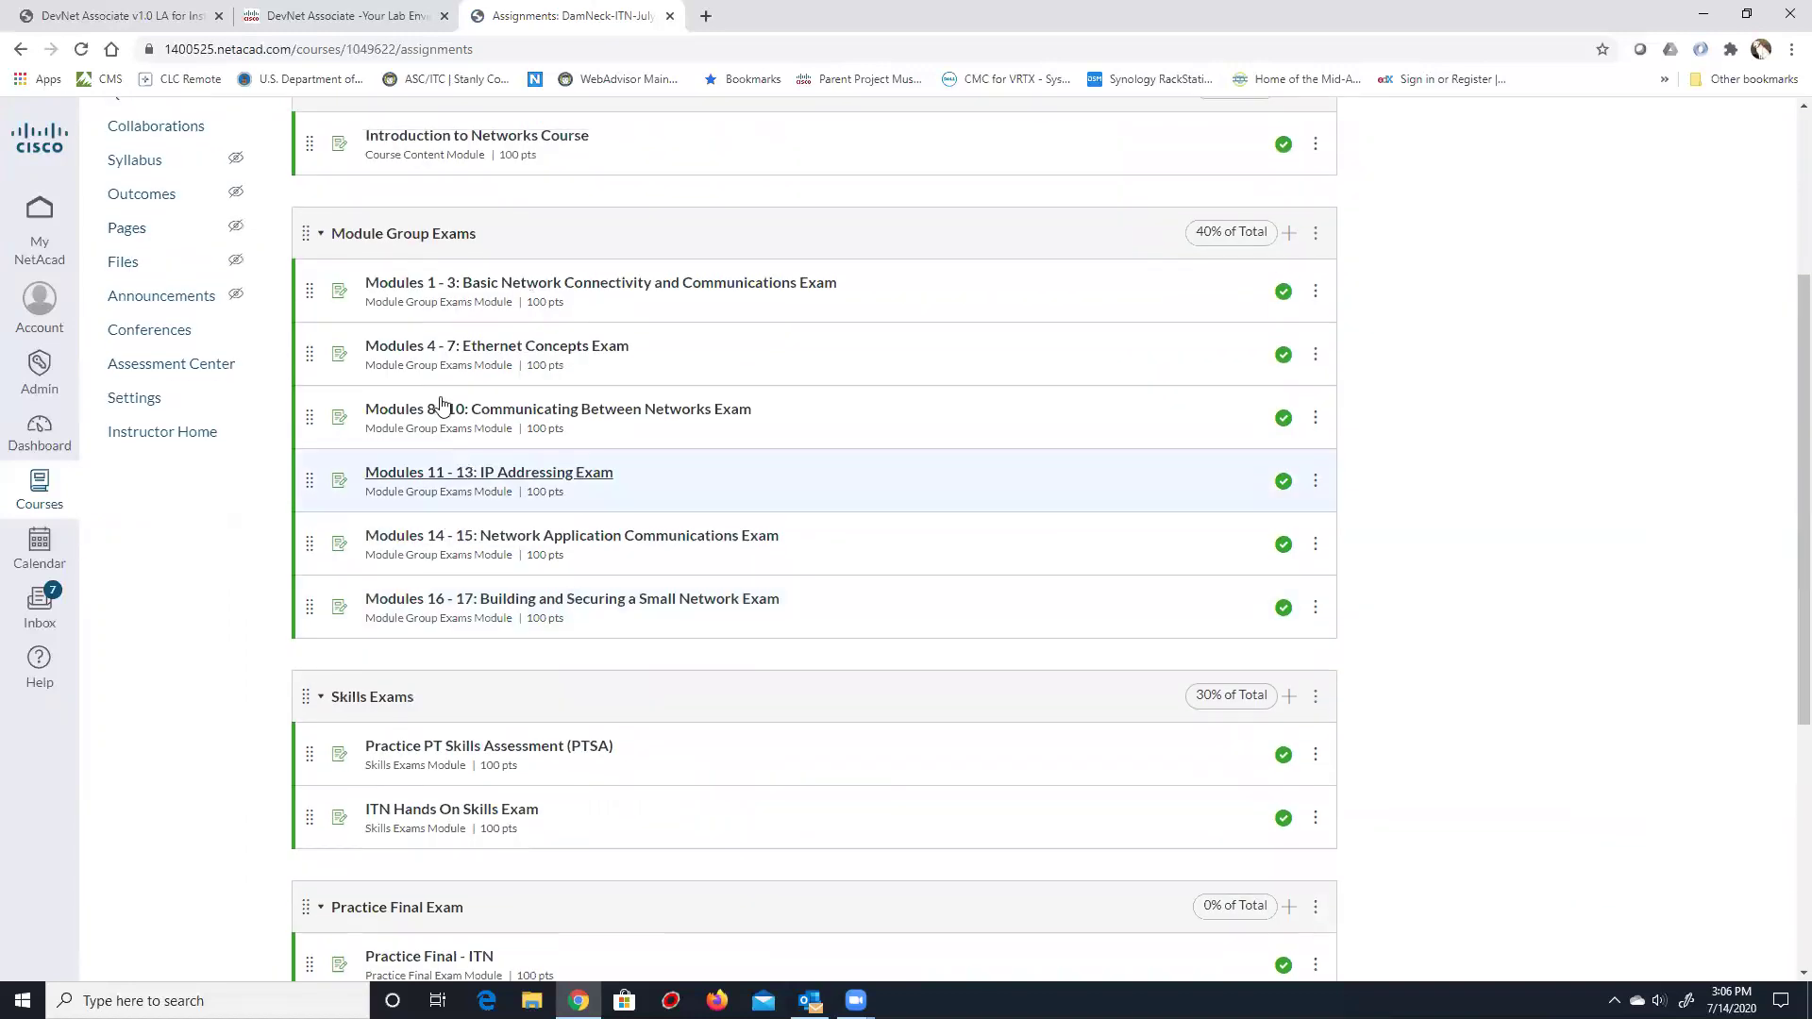
{"action": "scroll", "coordinate": [500, 372], "scroll_direction": "up", "scroll_amount": 2}
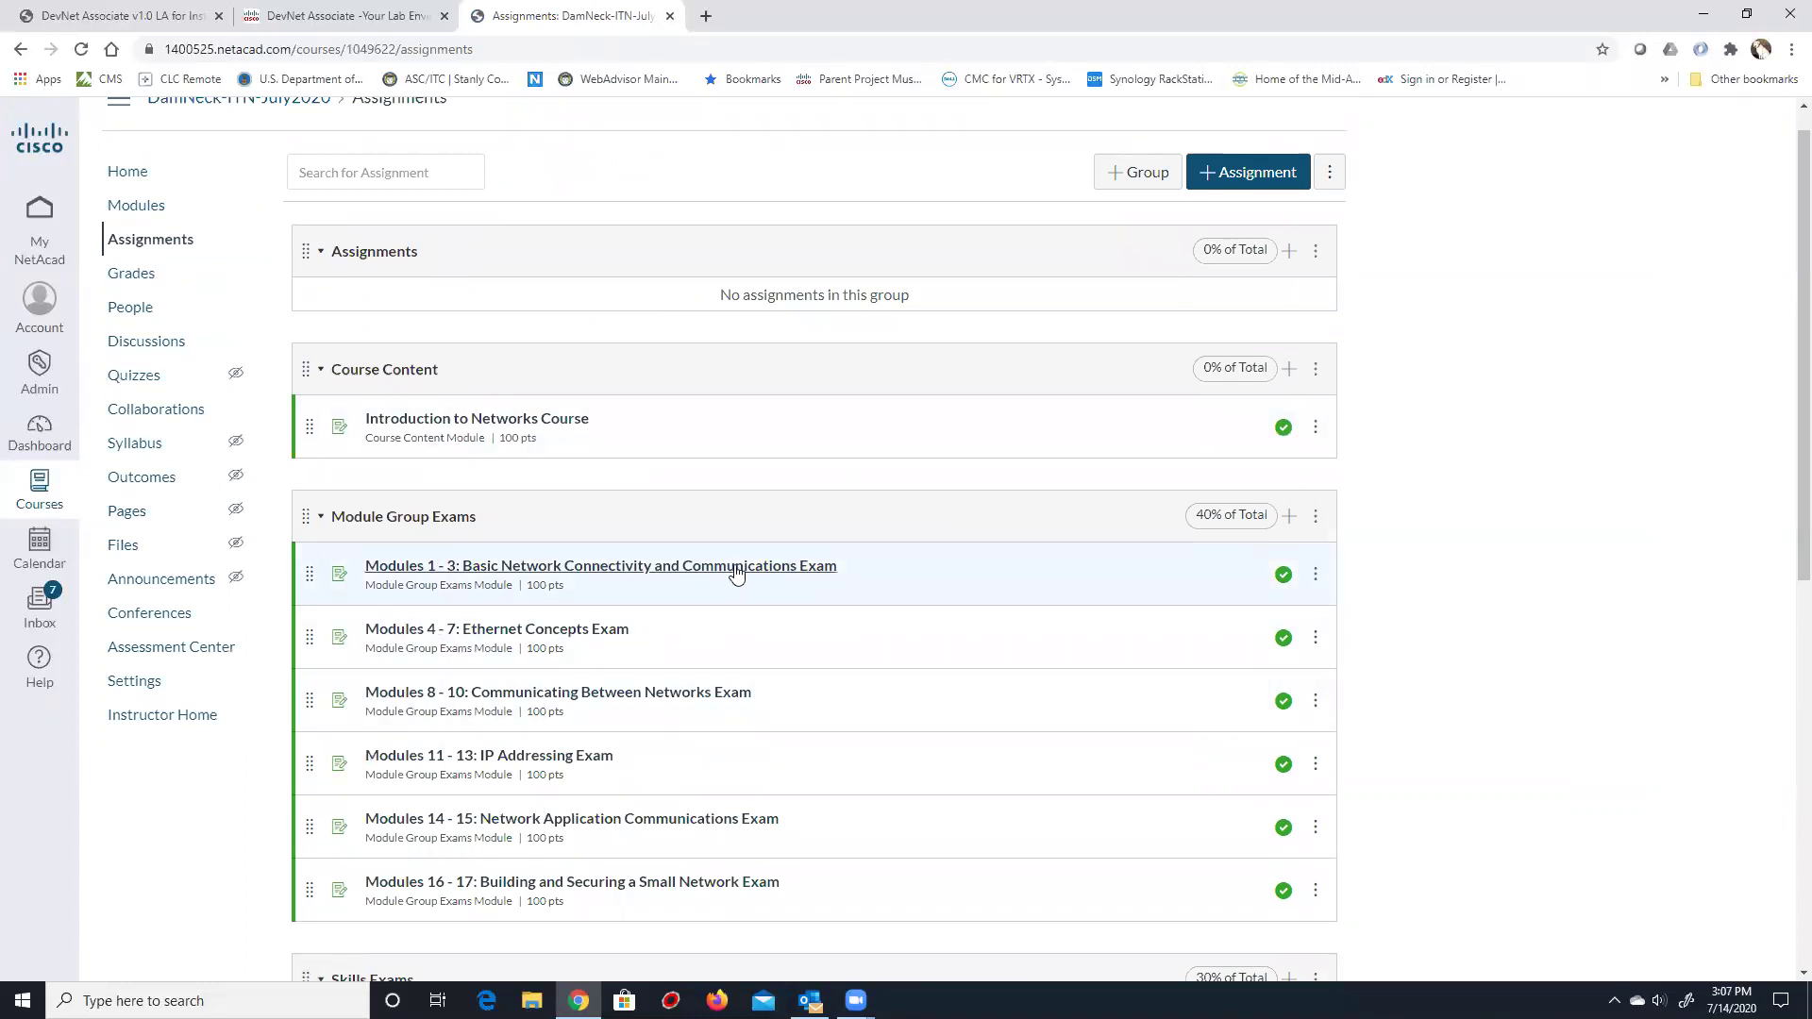
{"action": "scroll", "coordinate": [732, 577], "scroll_direction": "up", "scroll_amount": 1}
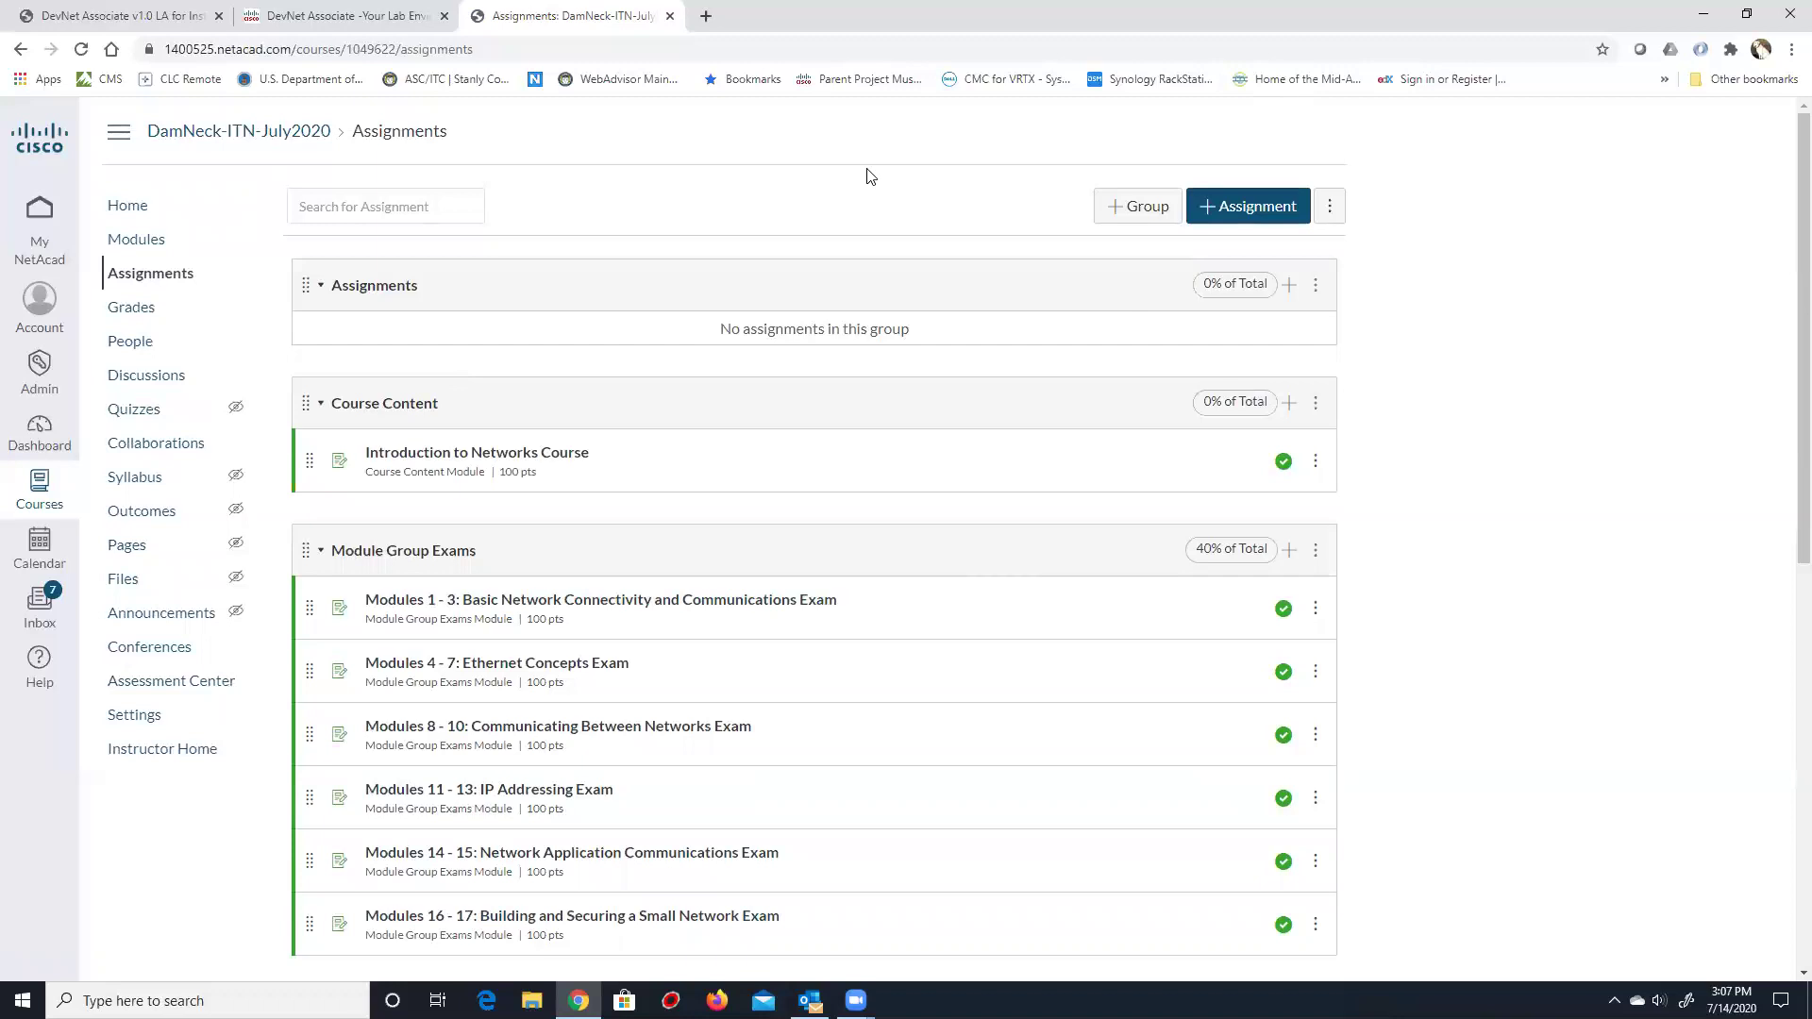
Return to the course modules and locate the CCNA1v7-ITNshell and CCNA2v7-SRWEshell export files in File Explorer's Downloads folder.
{"action": "left_click", "coordinate": [168, 246]}
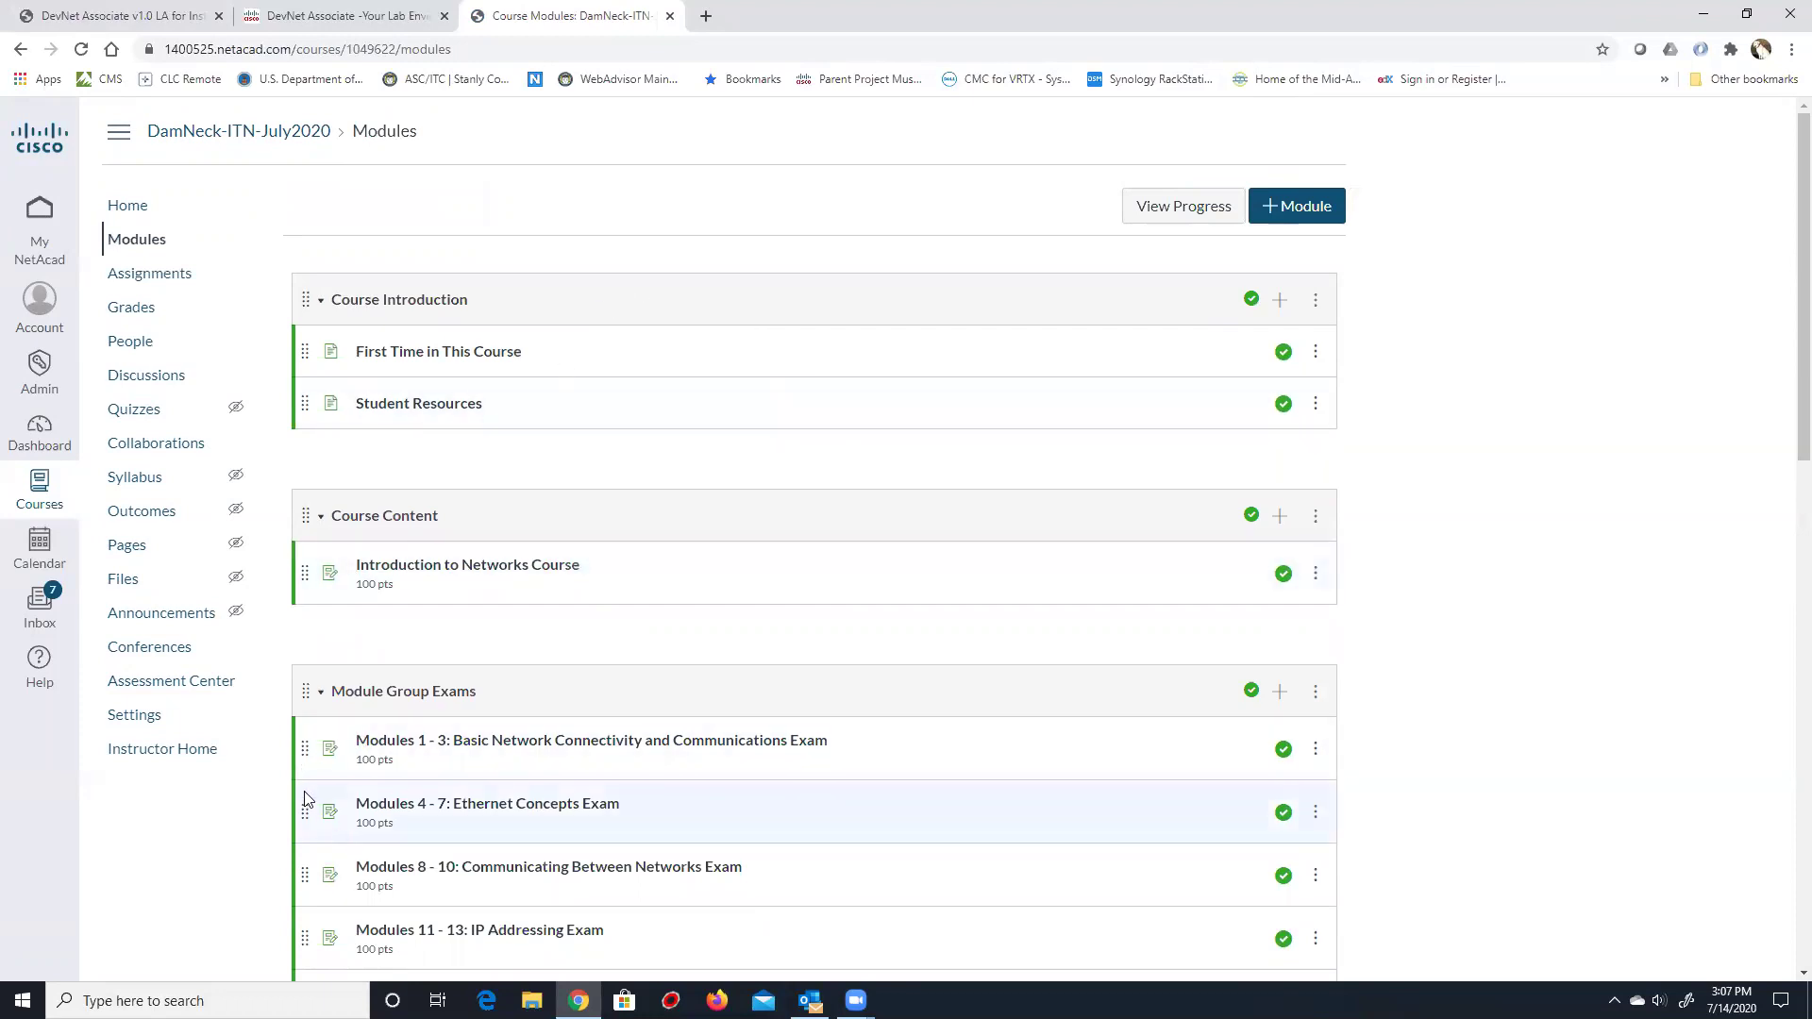
{"action": "left_click", "coordinate": [531, 1000]}
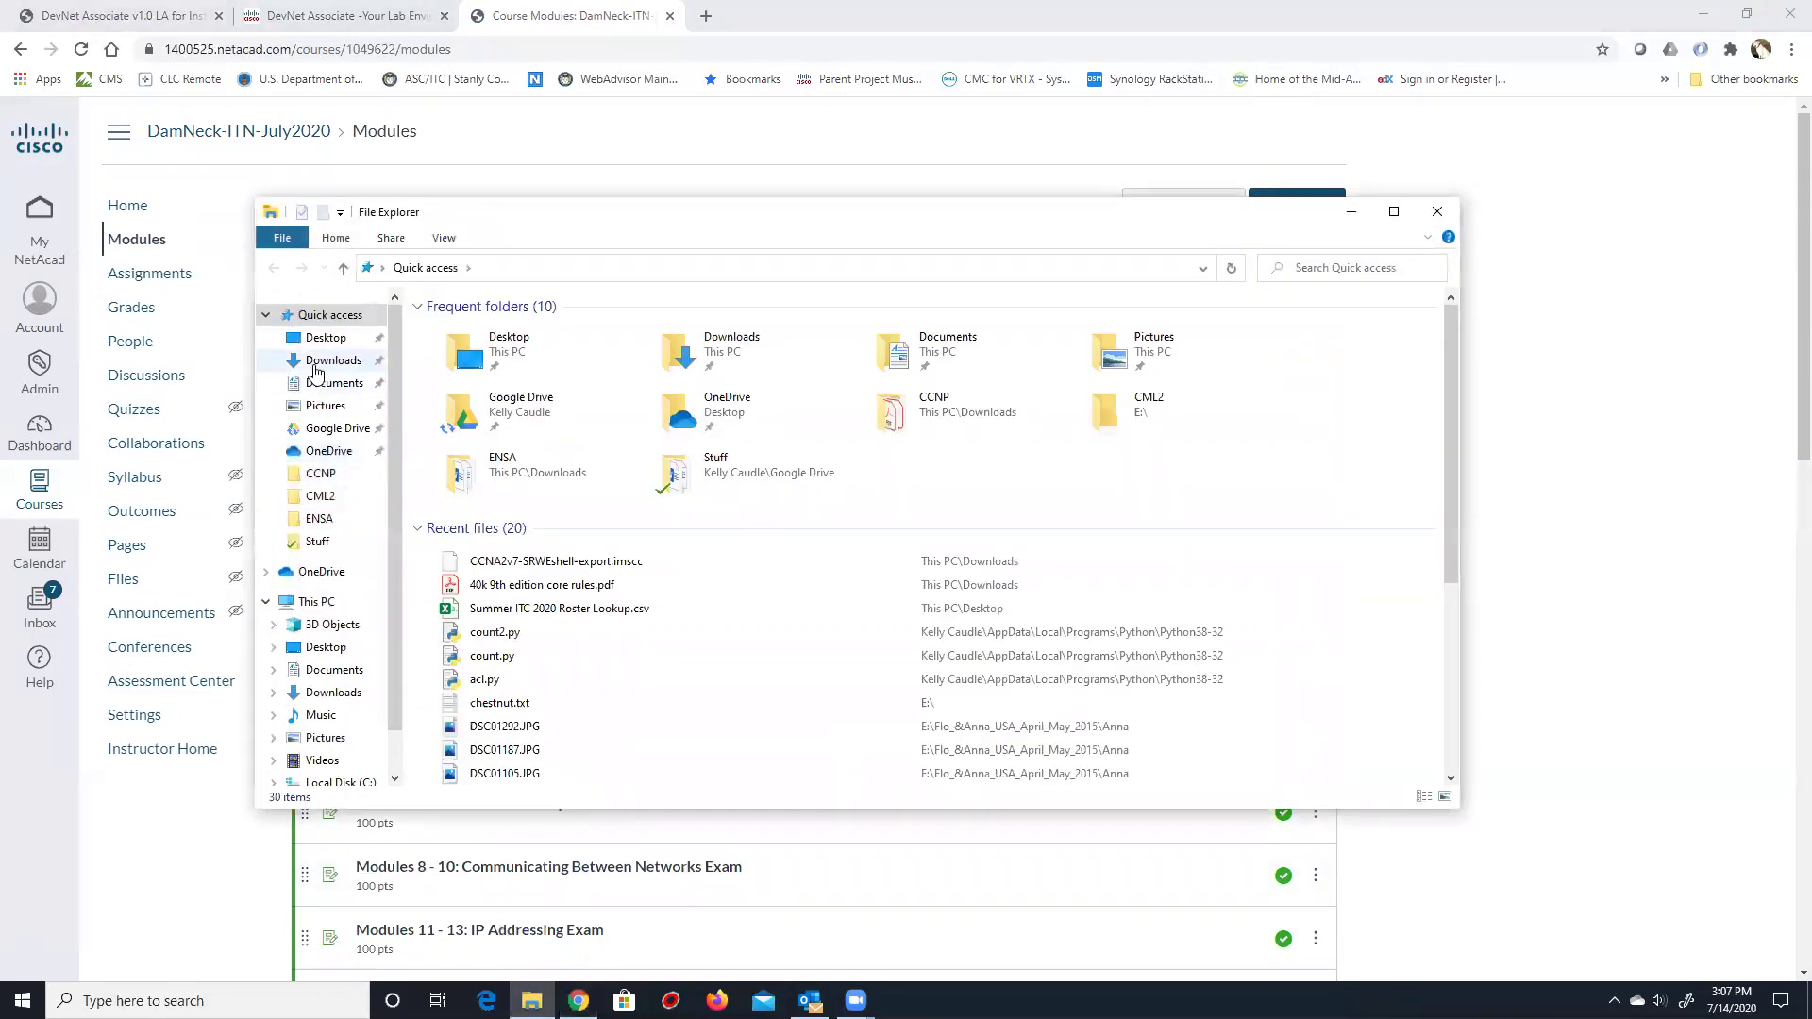
{"action": "left_click", "coordinate": [321, 360]}
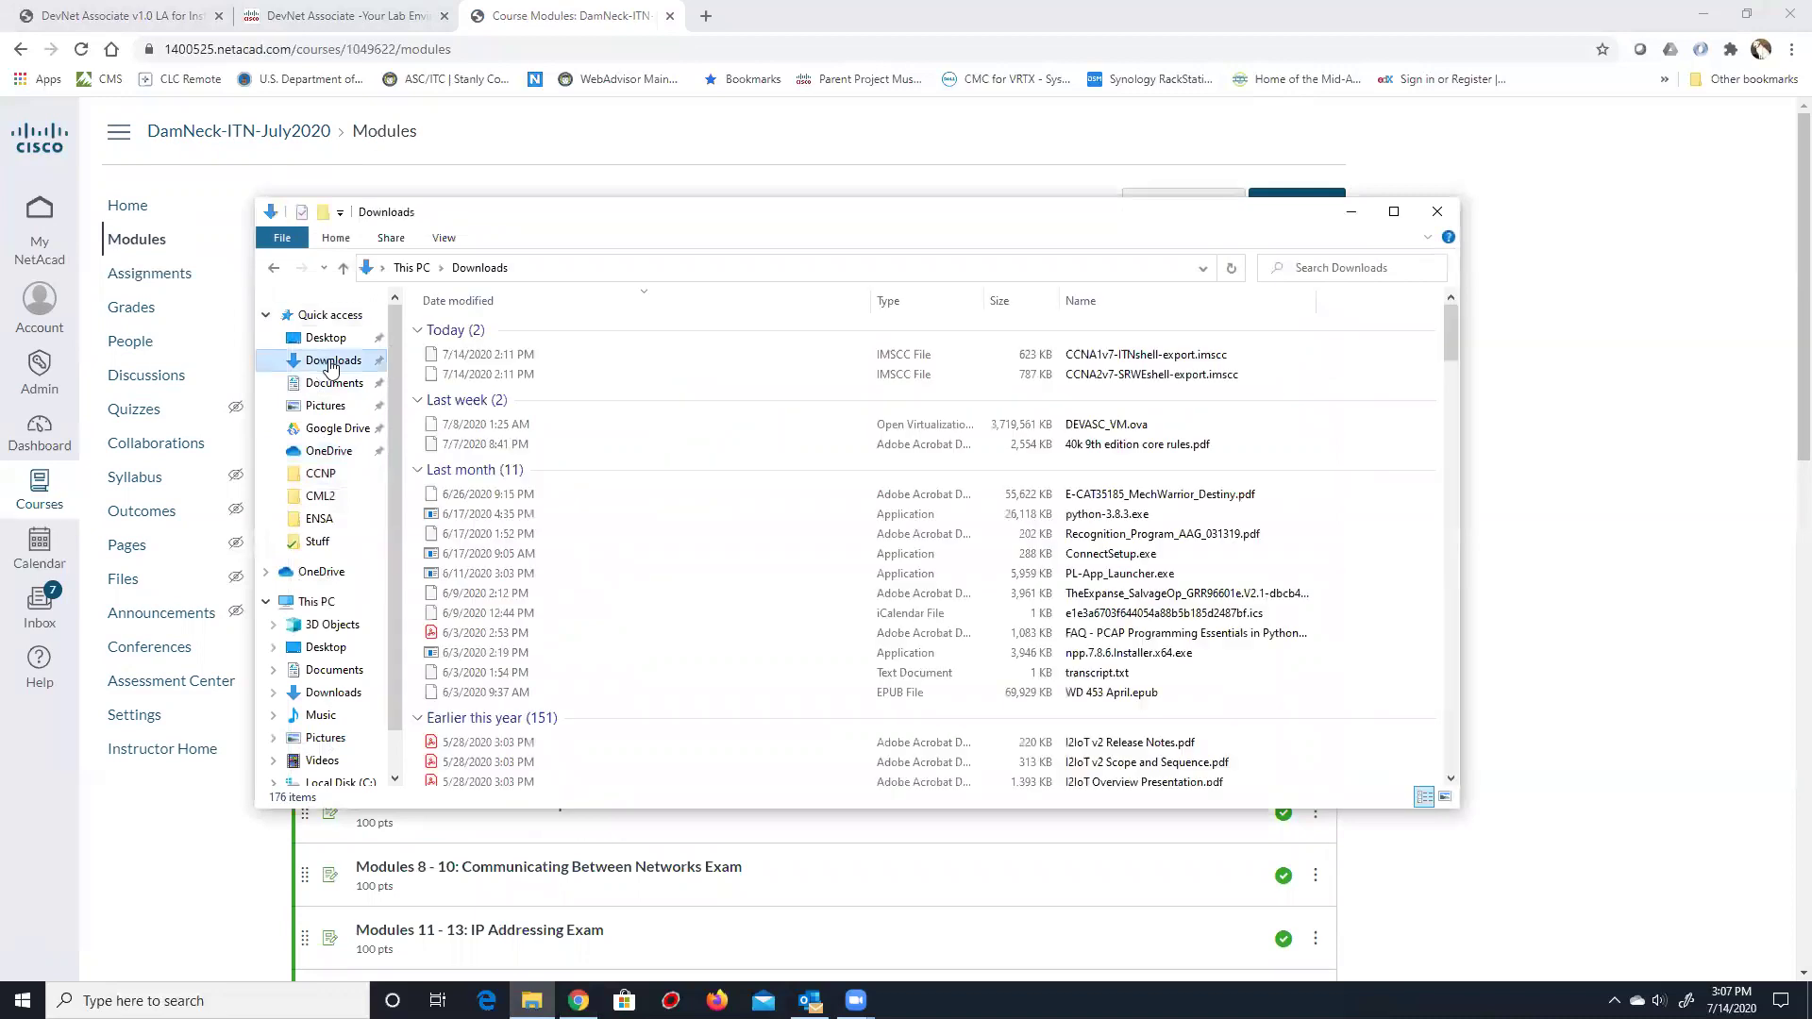
{"action": "left_click", "coordinate": [821, 358]}
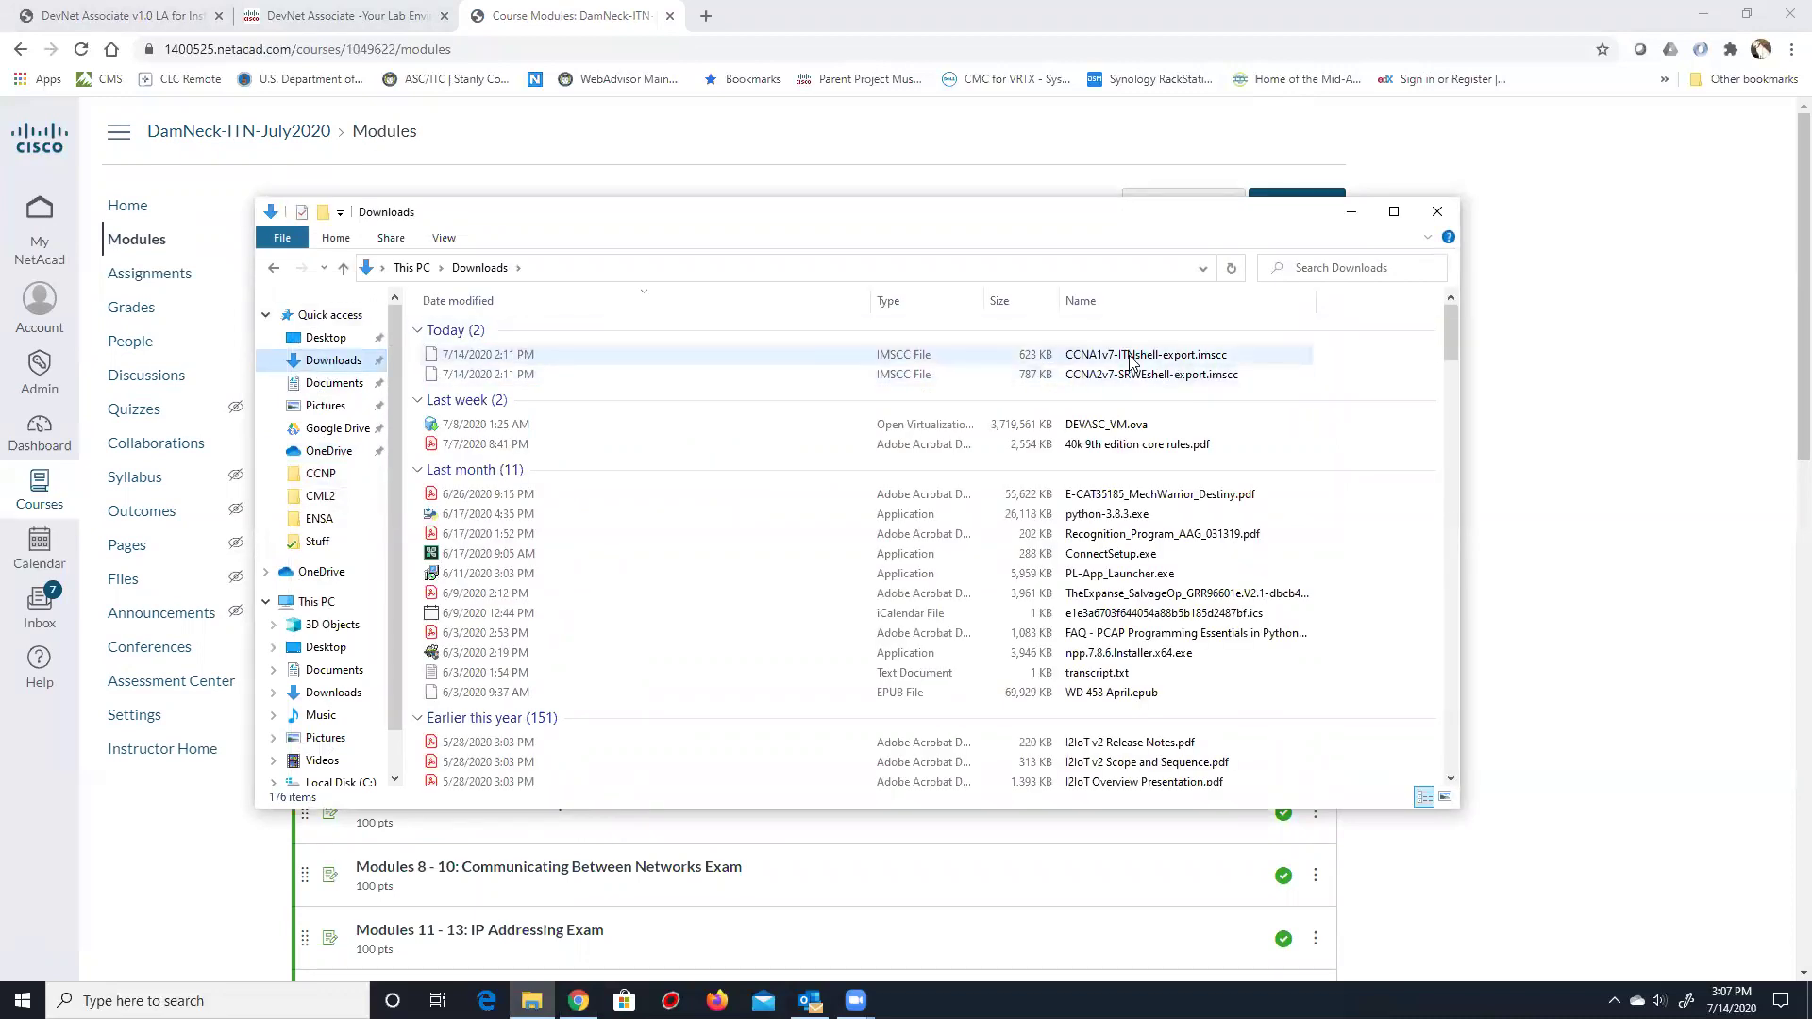
{"action": "left_click", "coordinate": [1196, 374]}
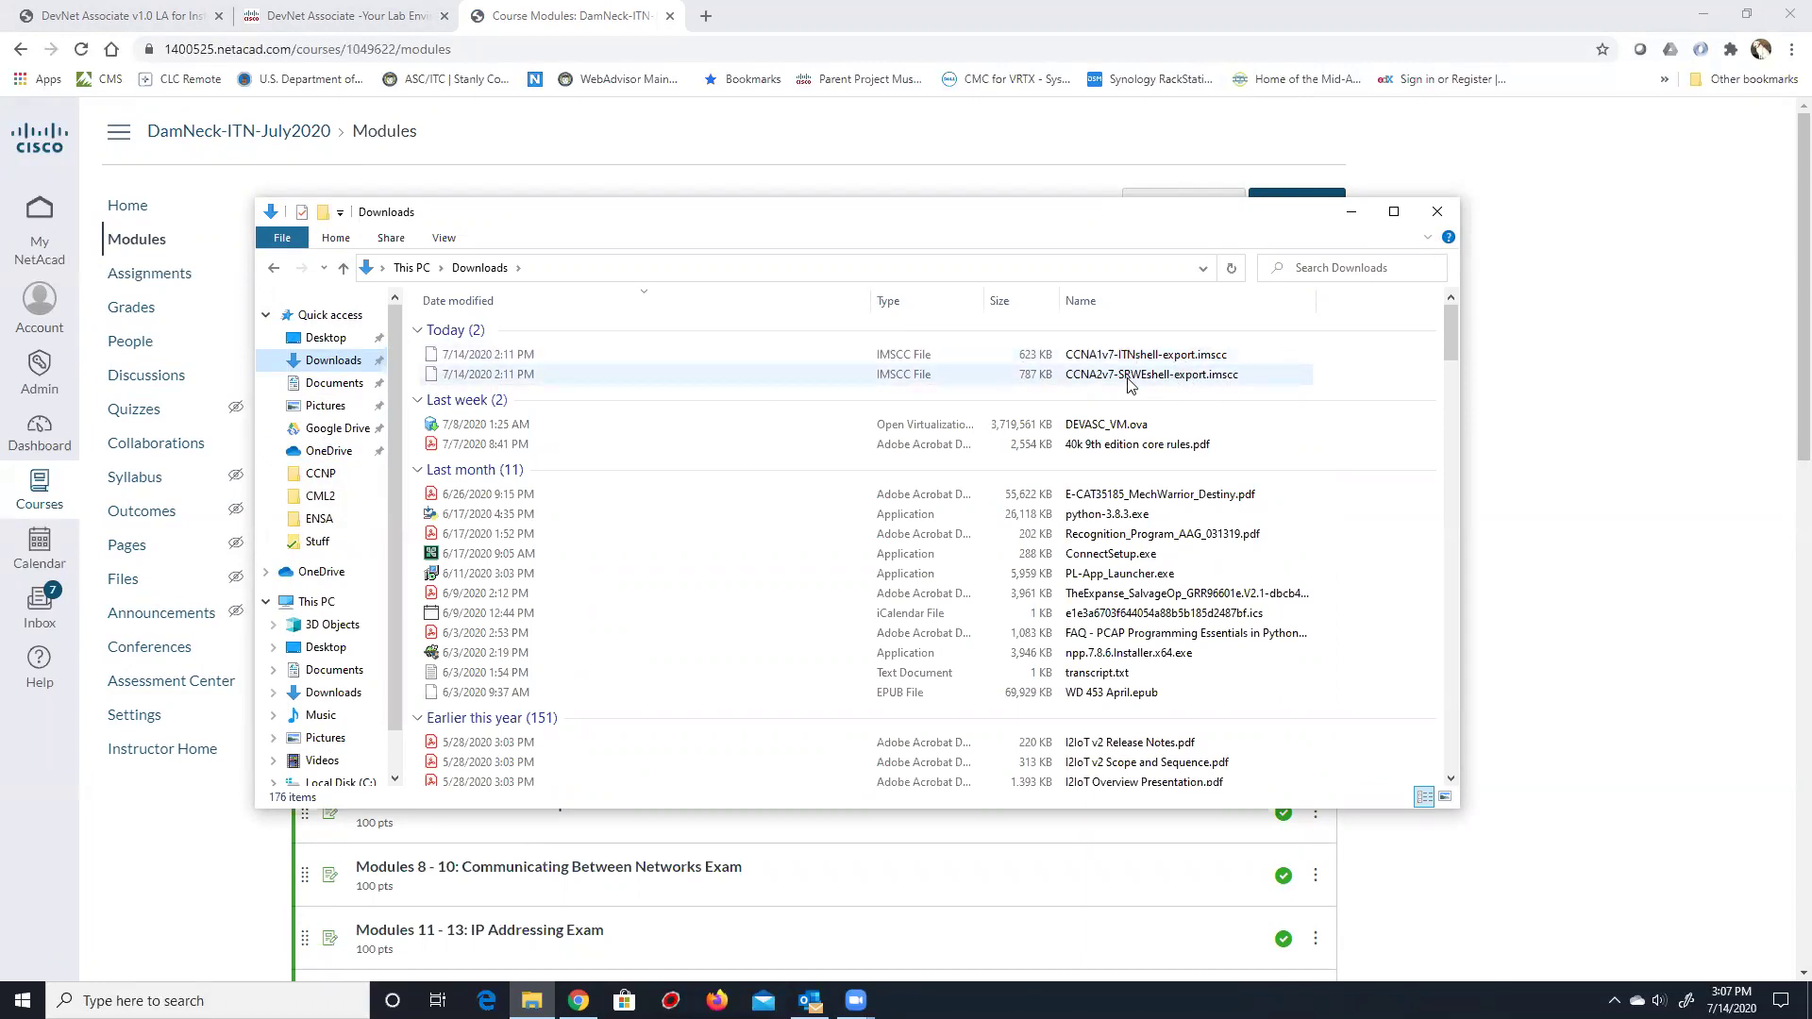
{"action": "left_click", "coordinate": [1364, 218]}
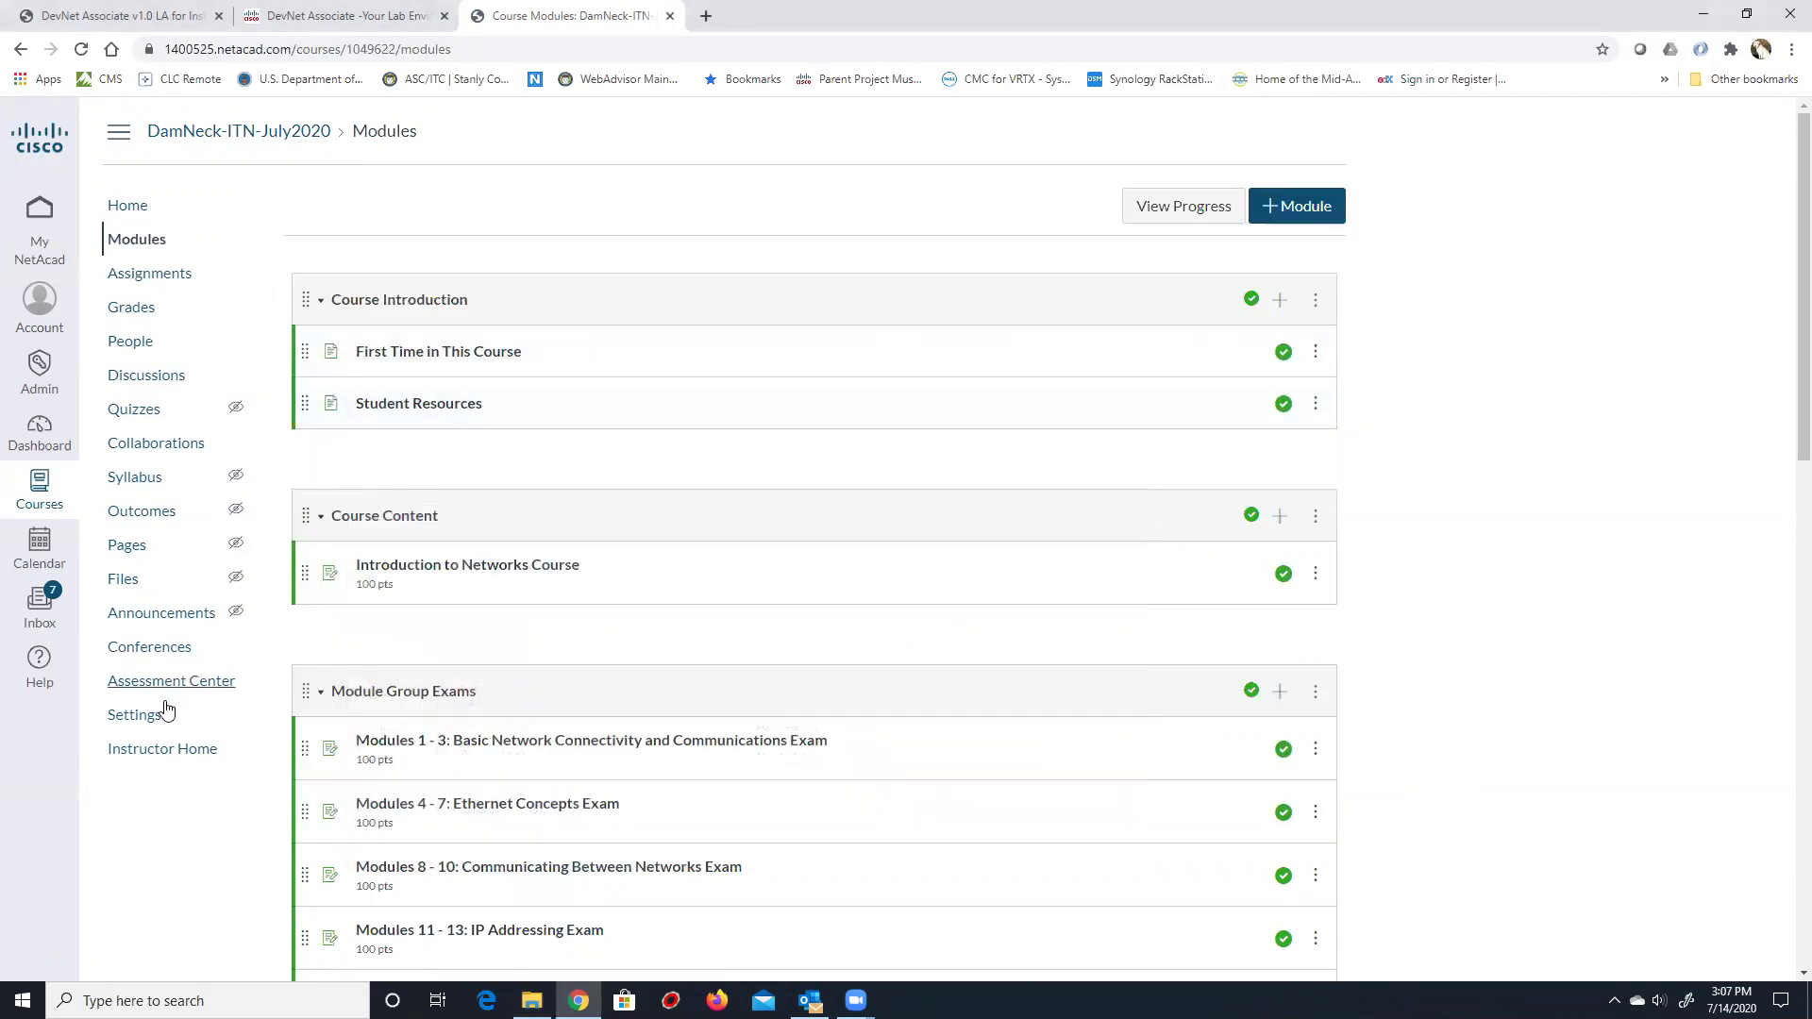
Set up a course content import of type Canvas Course Export Package with CCNA1v7-ITNshell-export.imscc from Downloads as the source.
{"action": "left_click", "coordinate": [134, 716]}
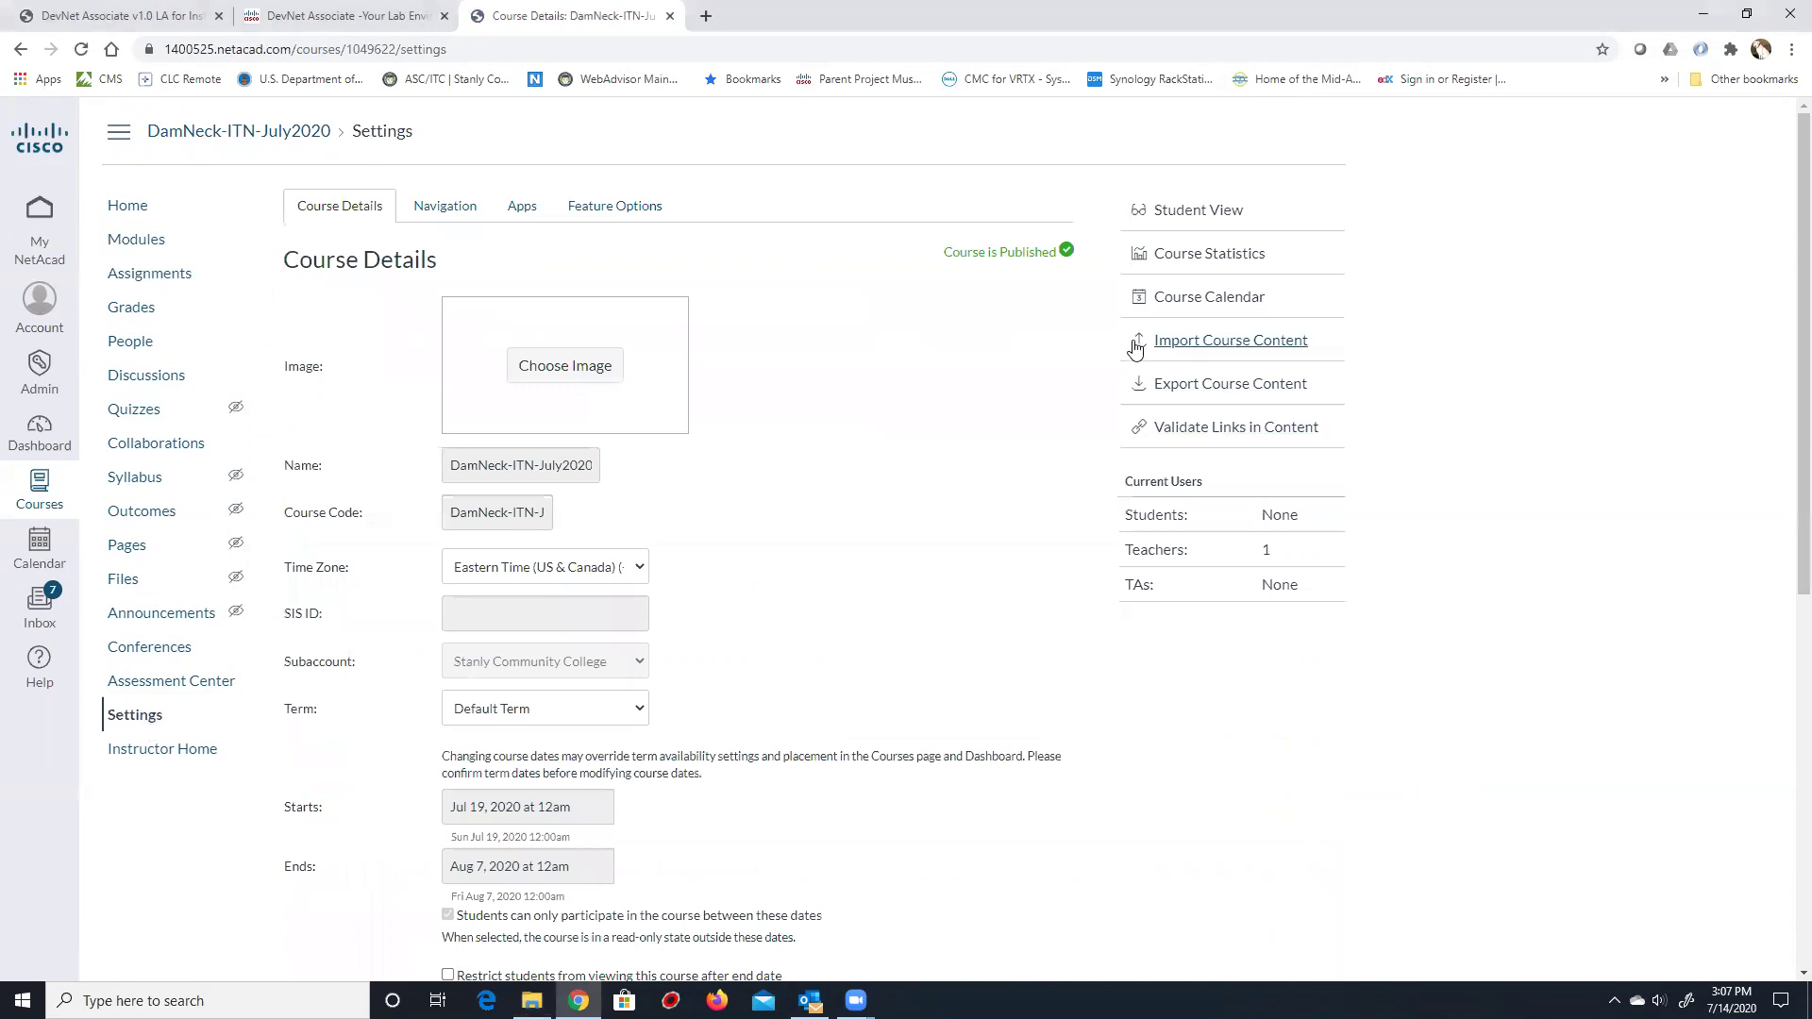
{"action": "left_click", "coordinate": [1251, 343]}
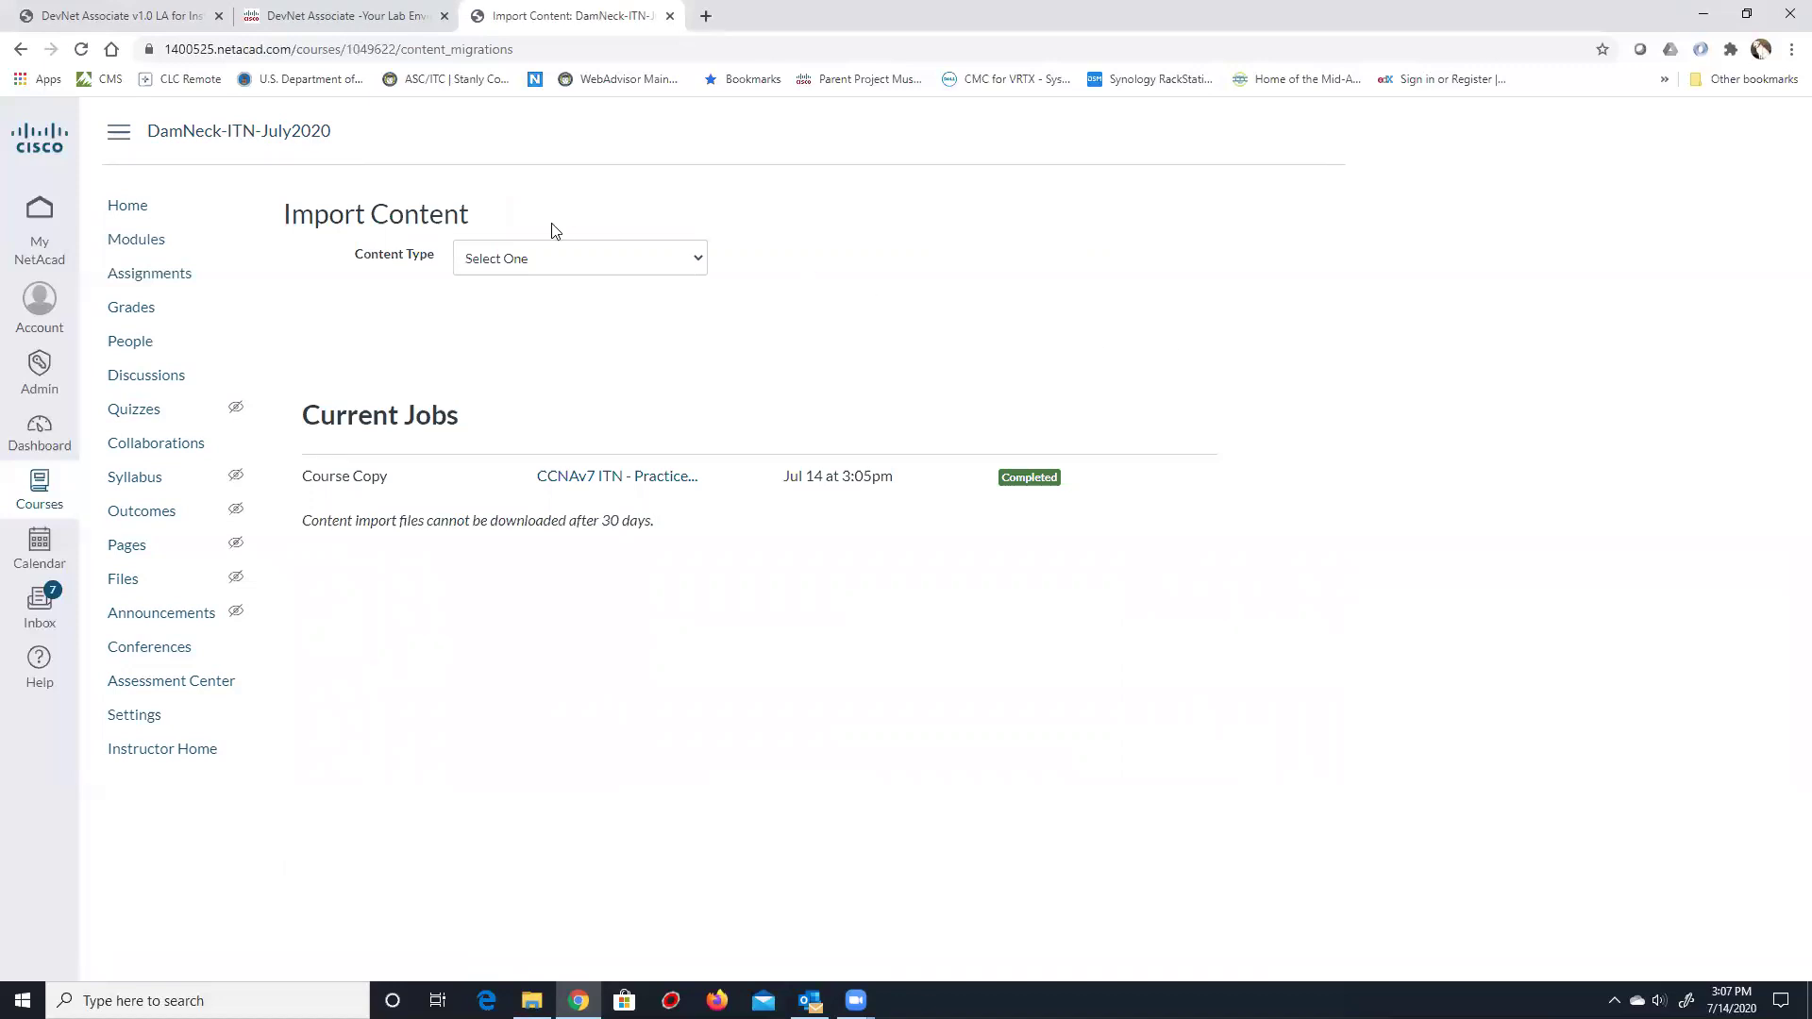
{"action": "left_click", "coordinate": [609, 259]}
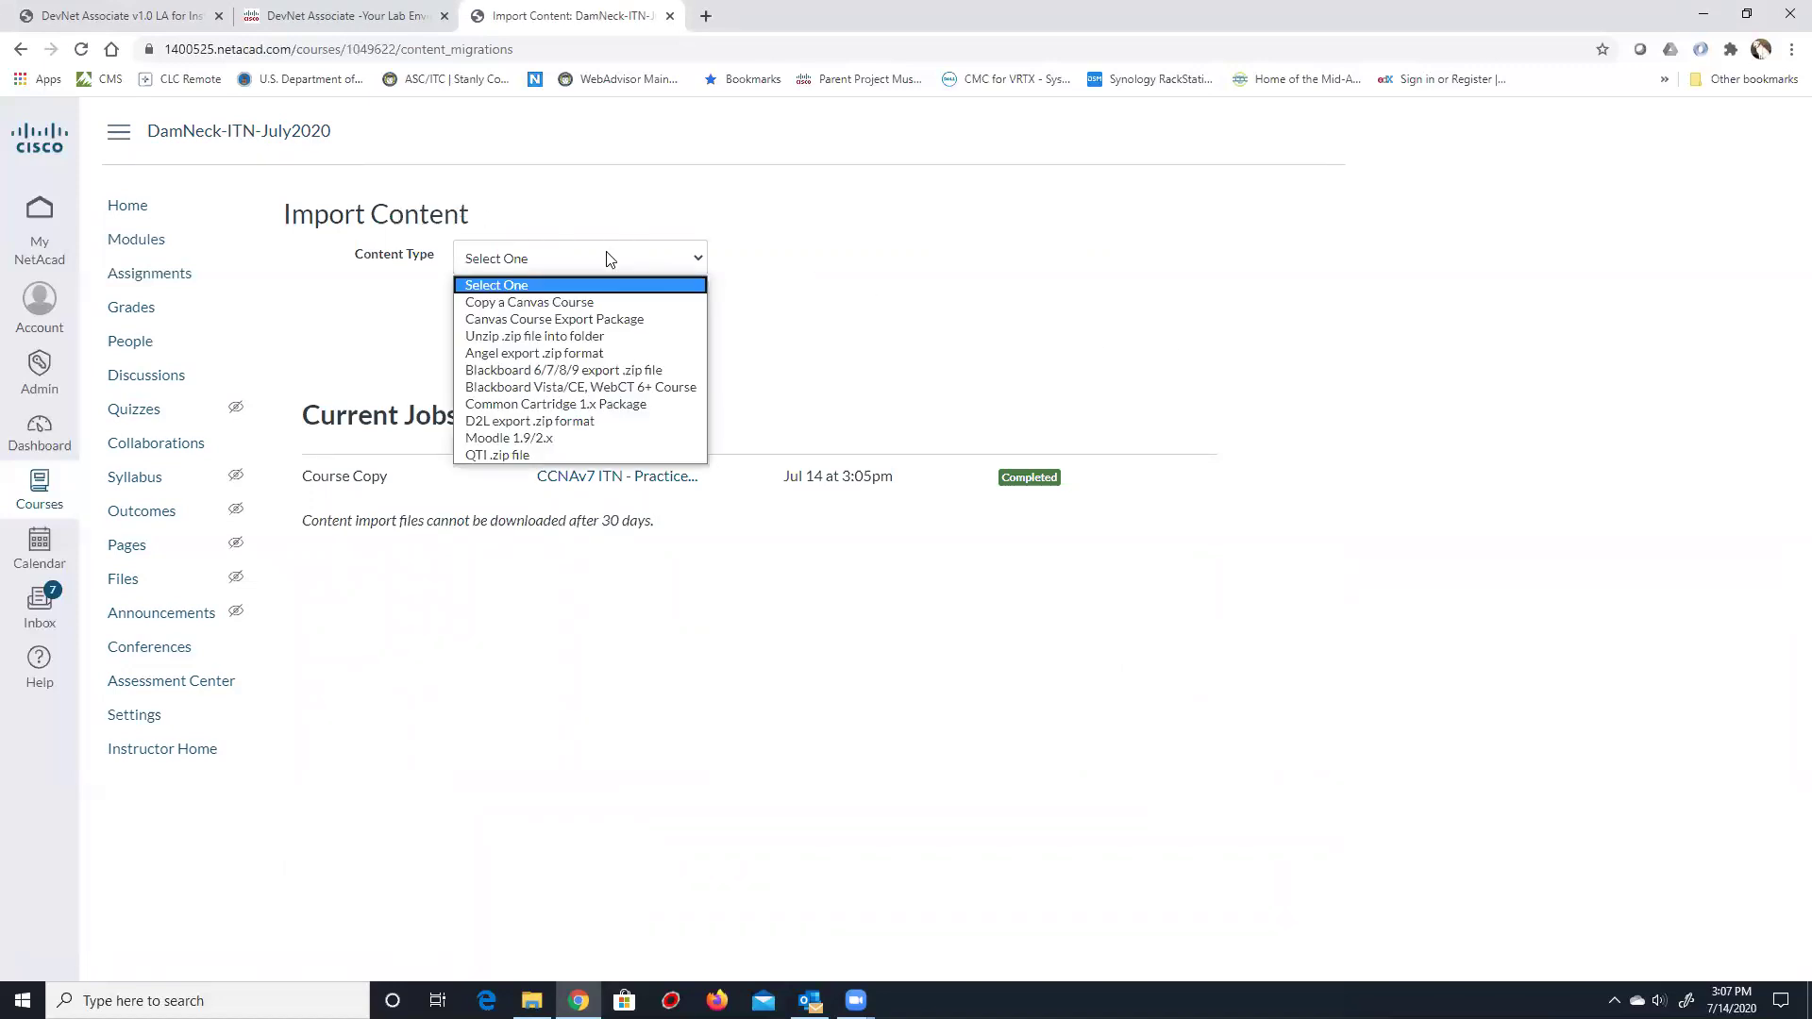
{"action": "left_click", "coordinate": [573, 321]}
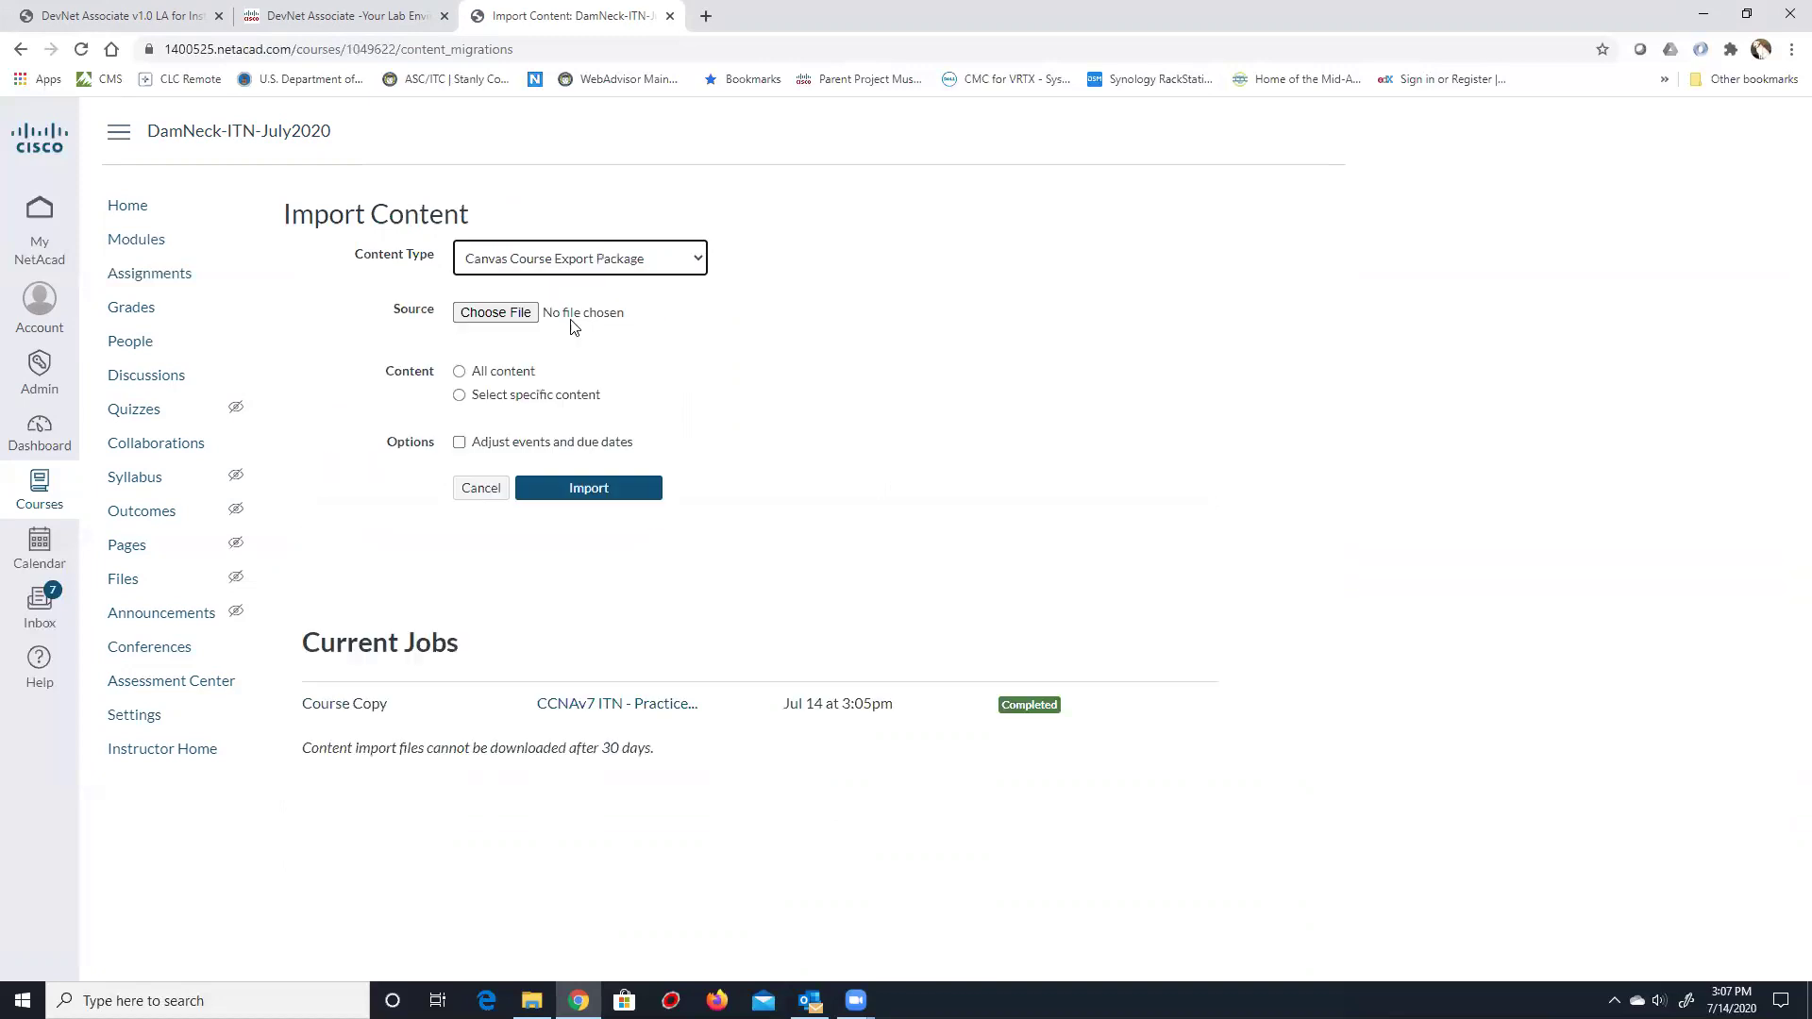
{"action": "left_click", "coordinate": [467, 307]}
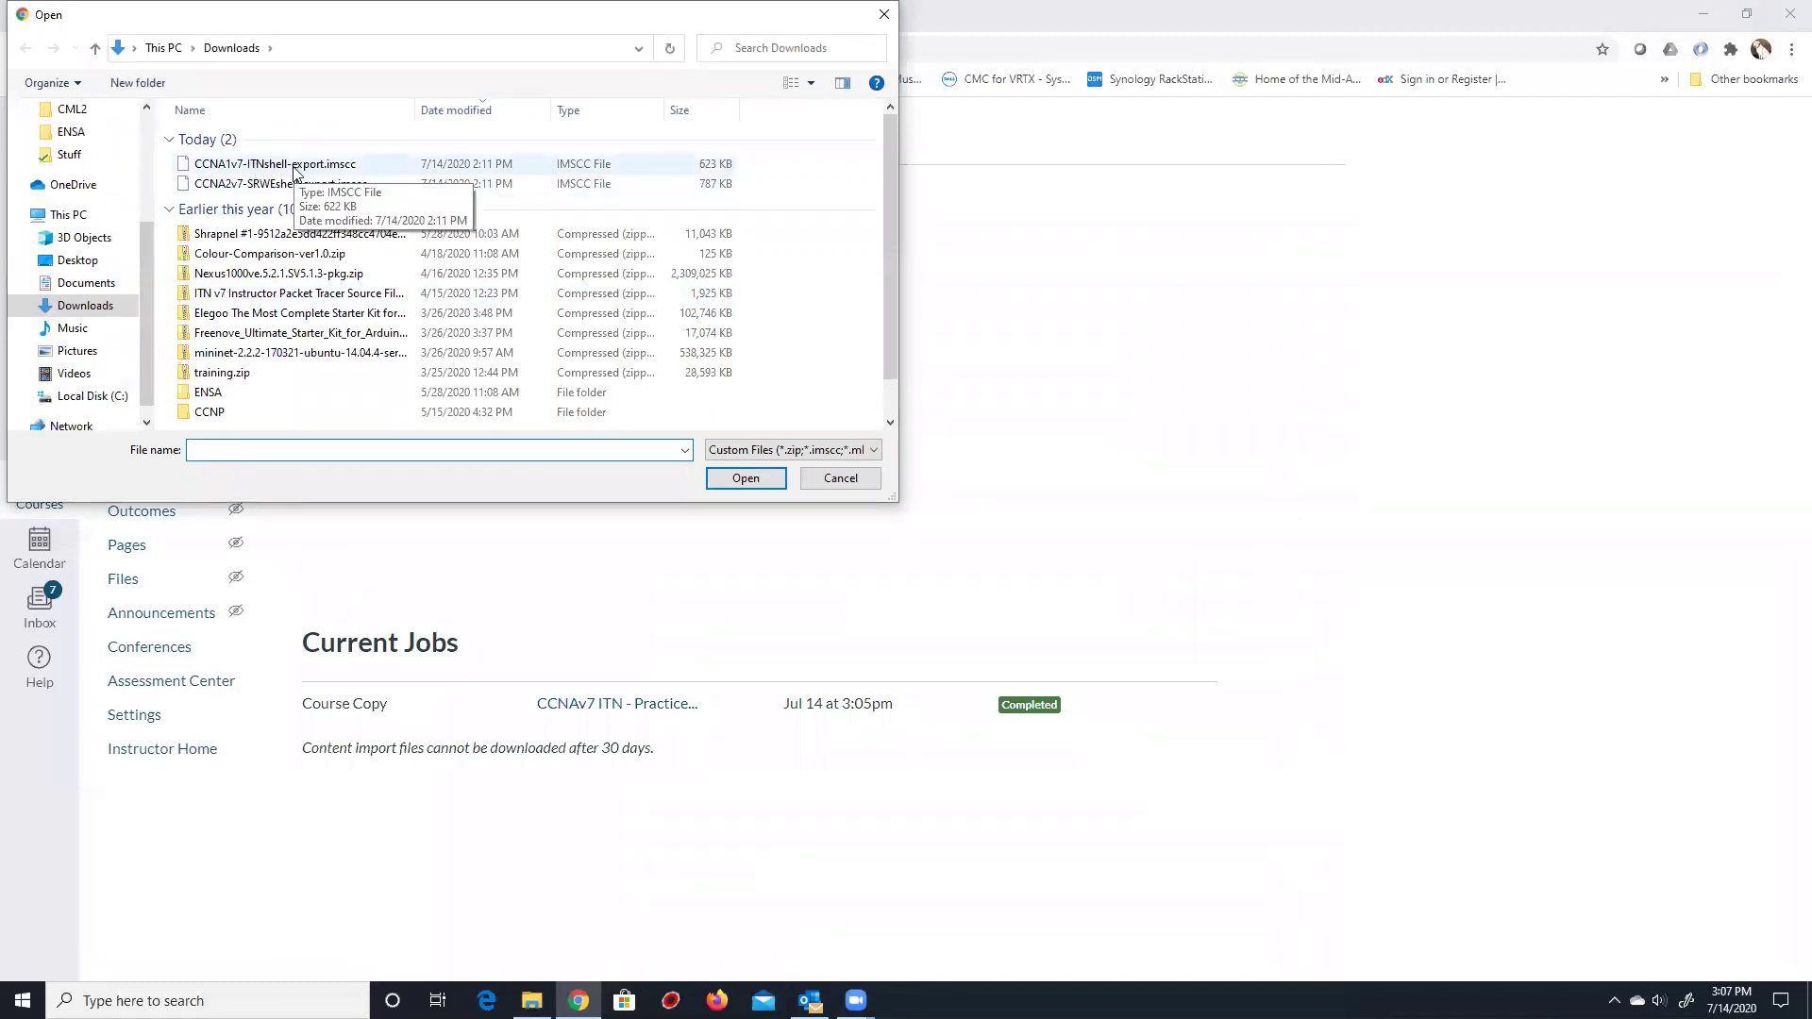
{"action": "double_click", "coordinate": [298, 165]}
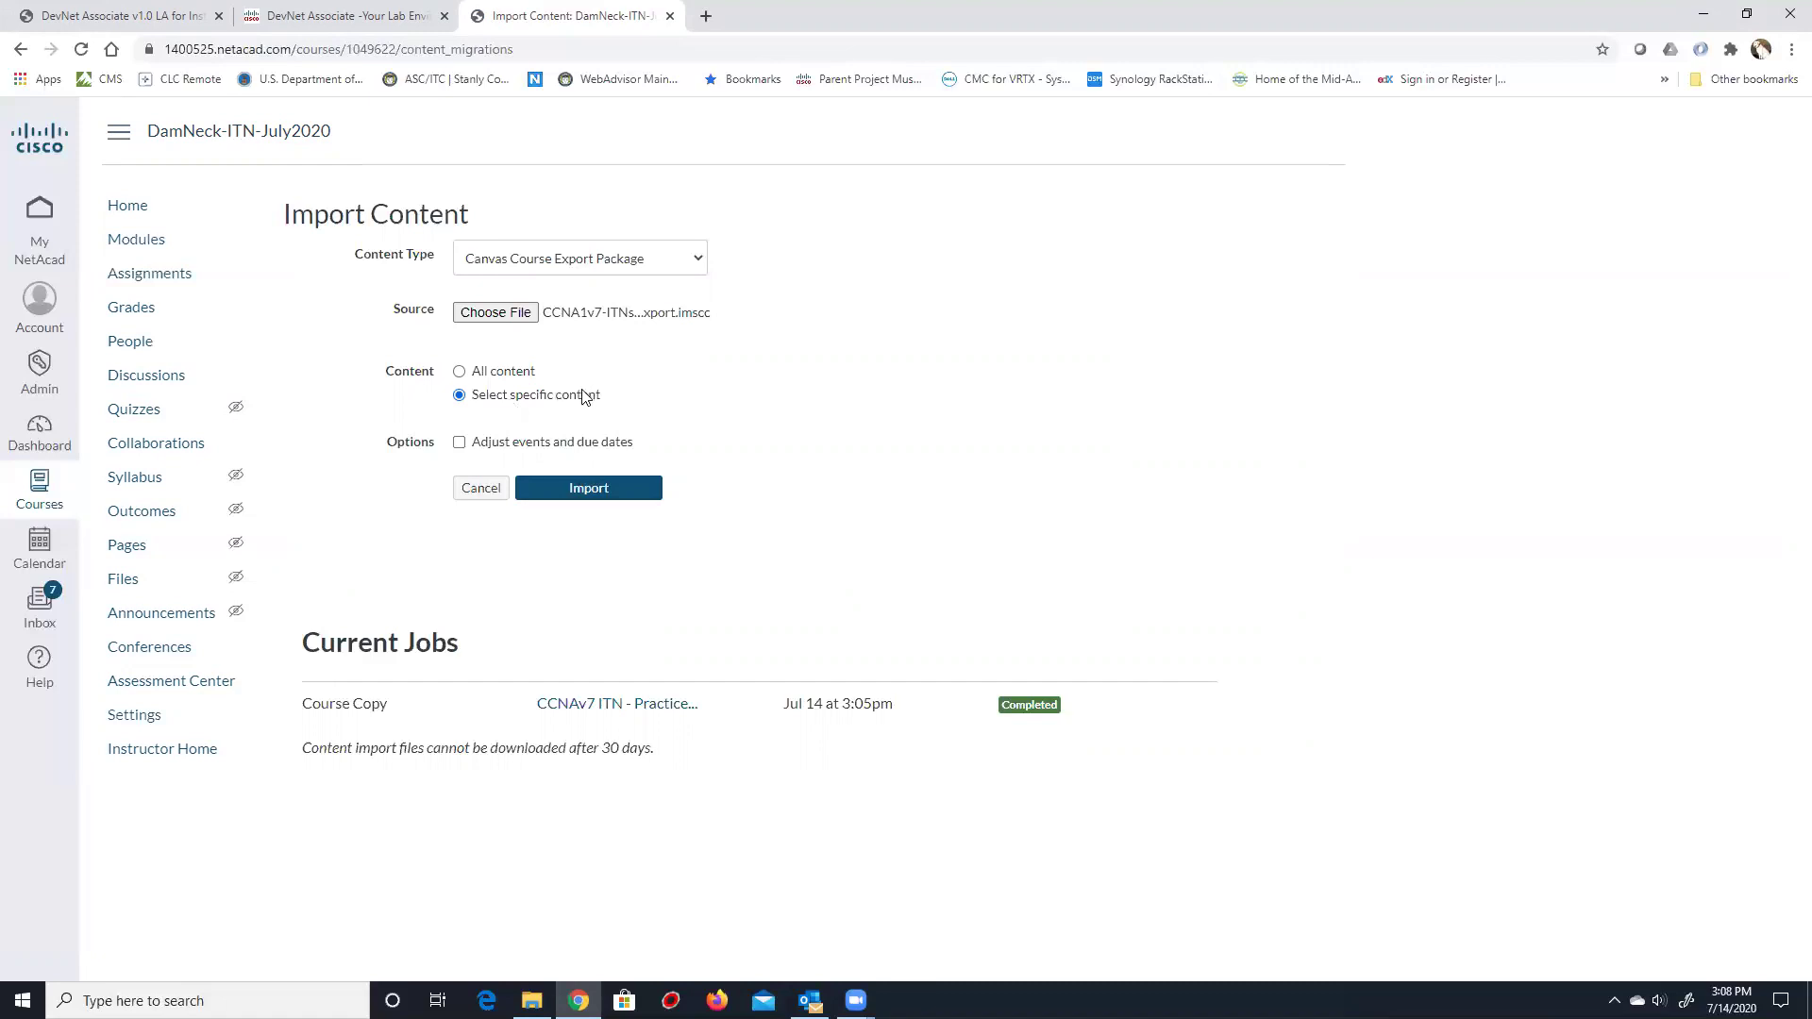
Enable adjustment of events and due dates with the Remove dates option and start the import.
{"action": "left_click", "coordinate": [458, 444]}
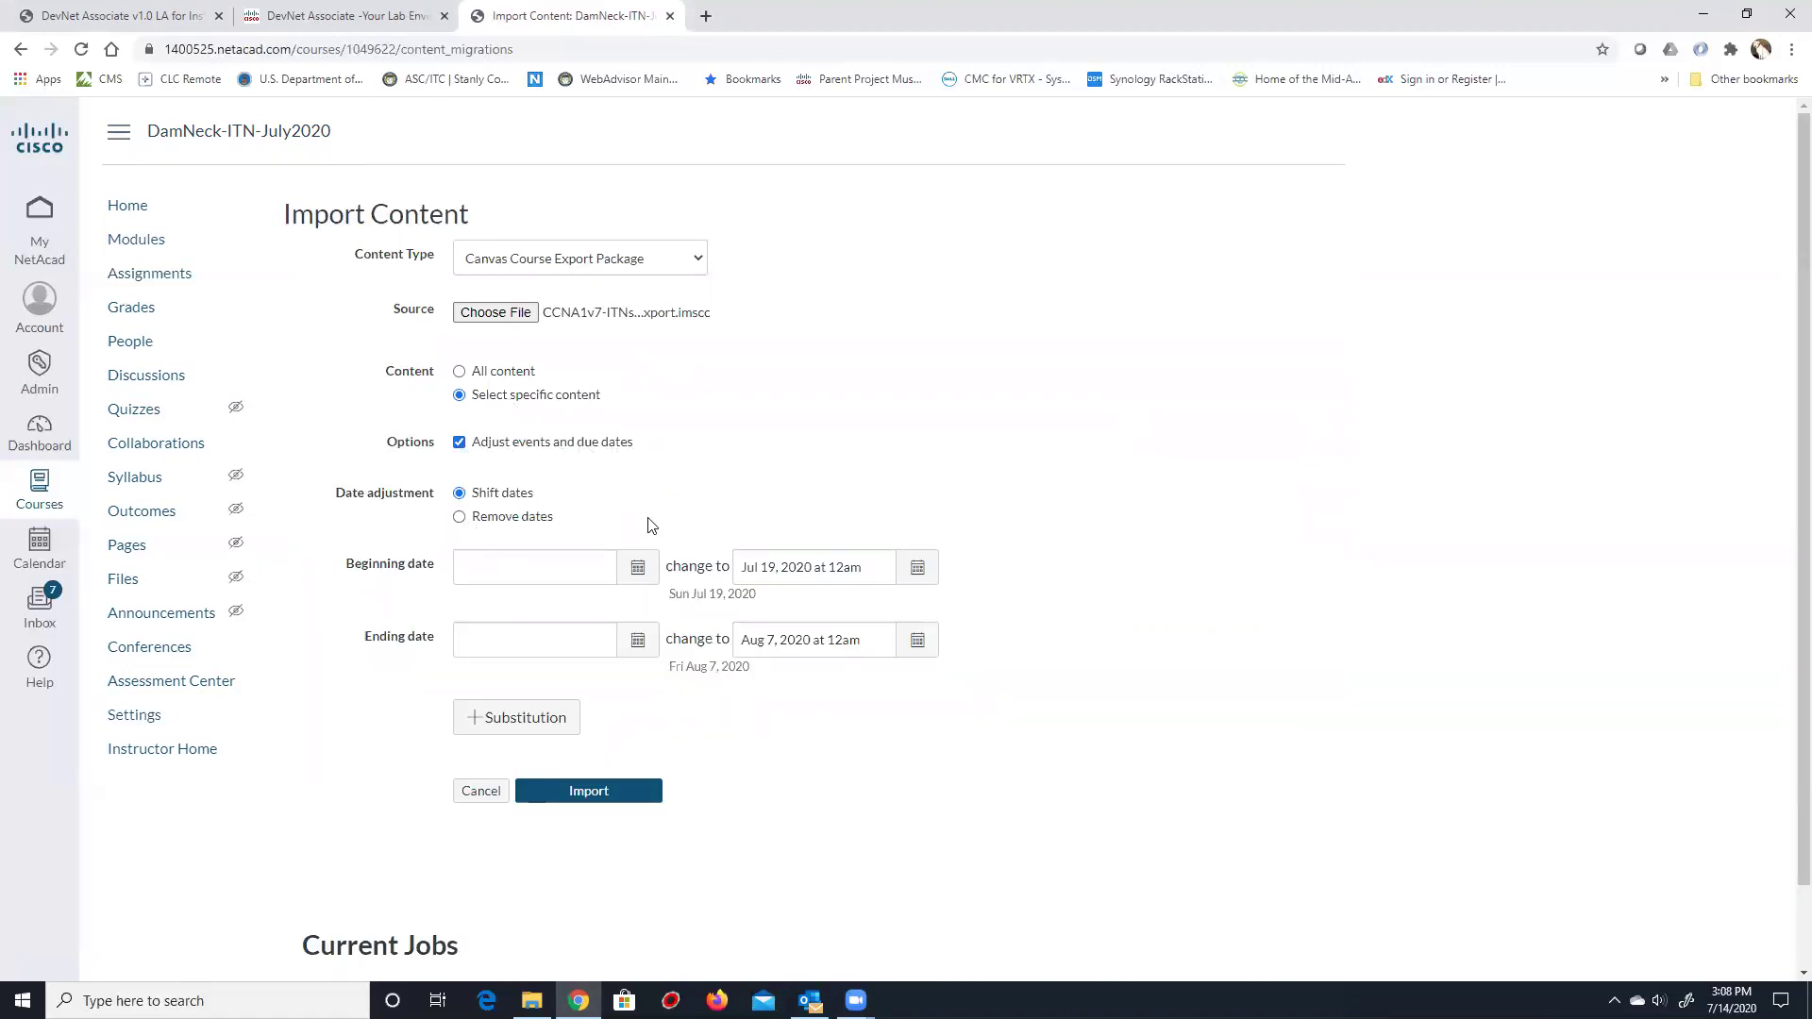
{"action": "left_click", "coordinate": [459, 517]}
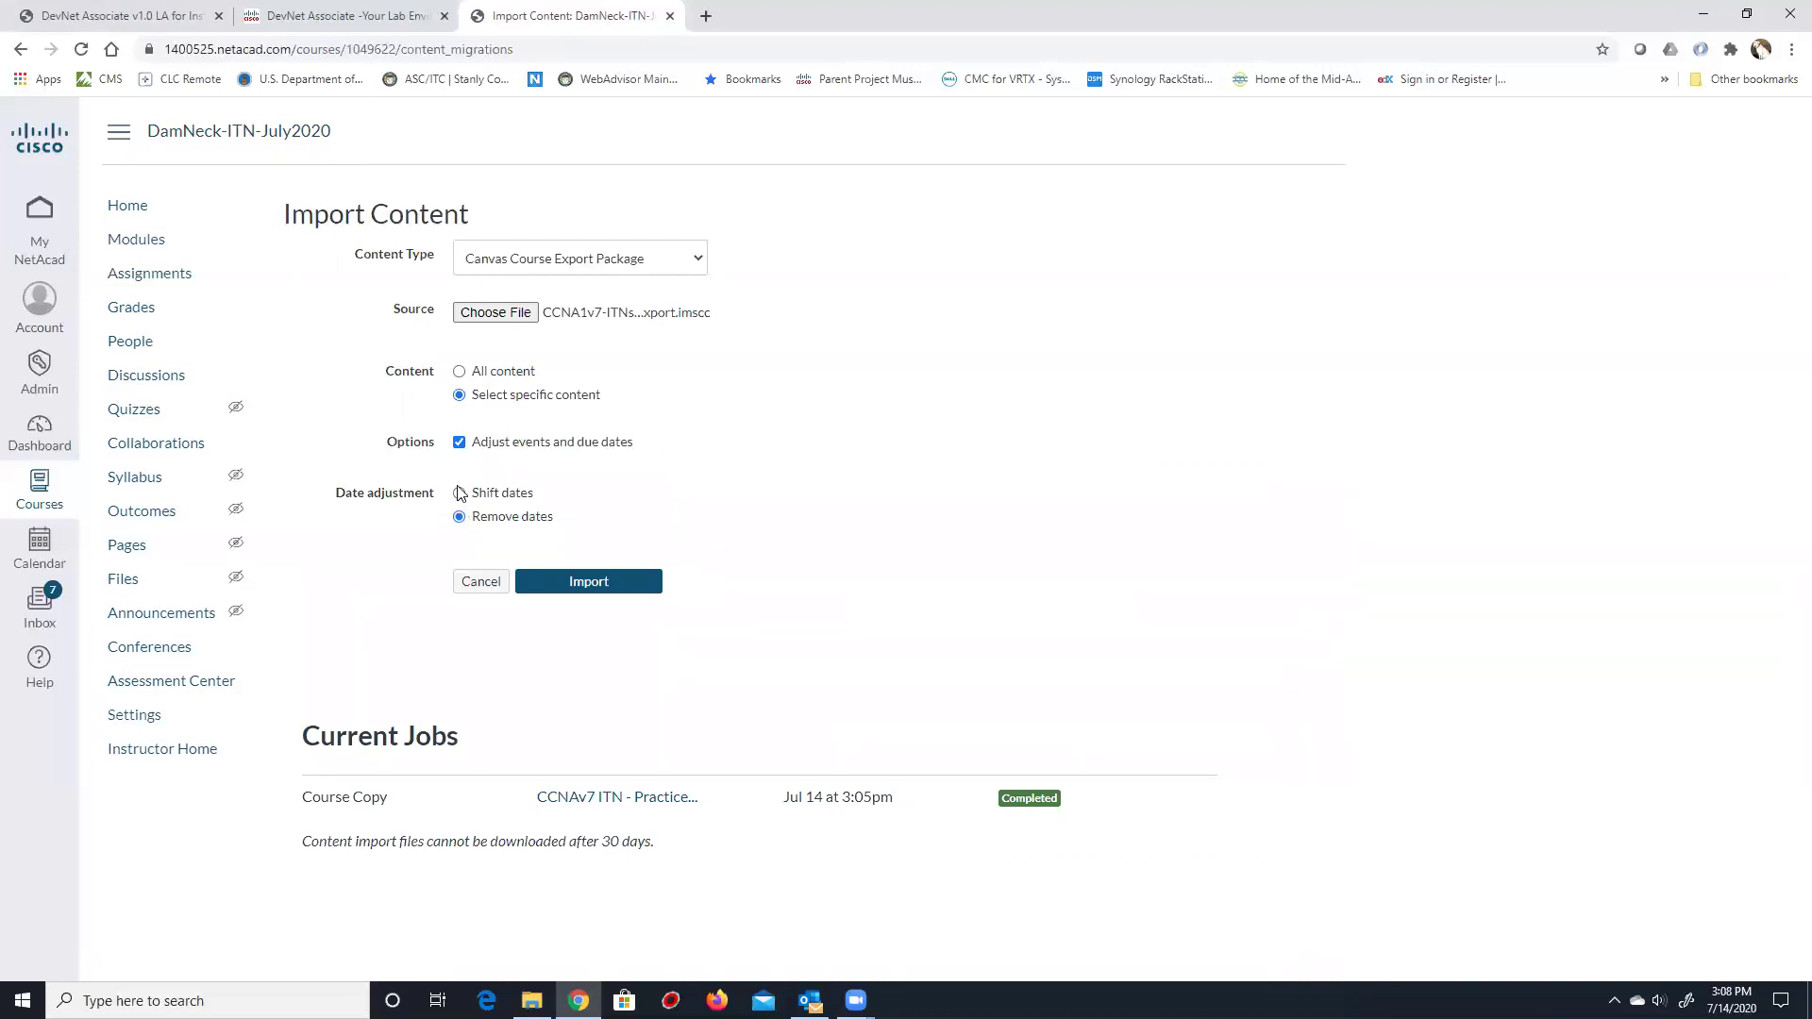
{"action": "left_click", "coordinate": [459, 494]}
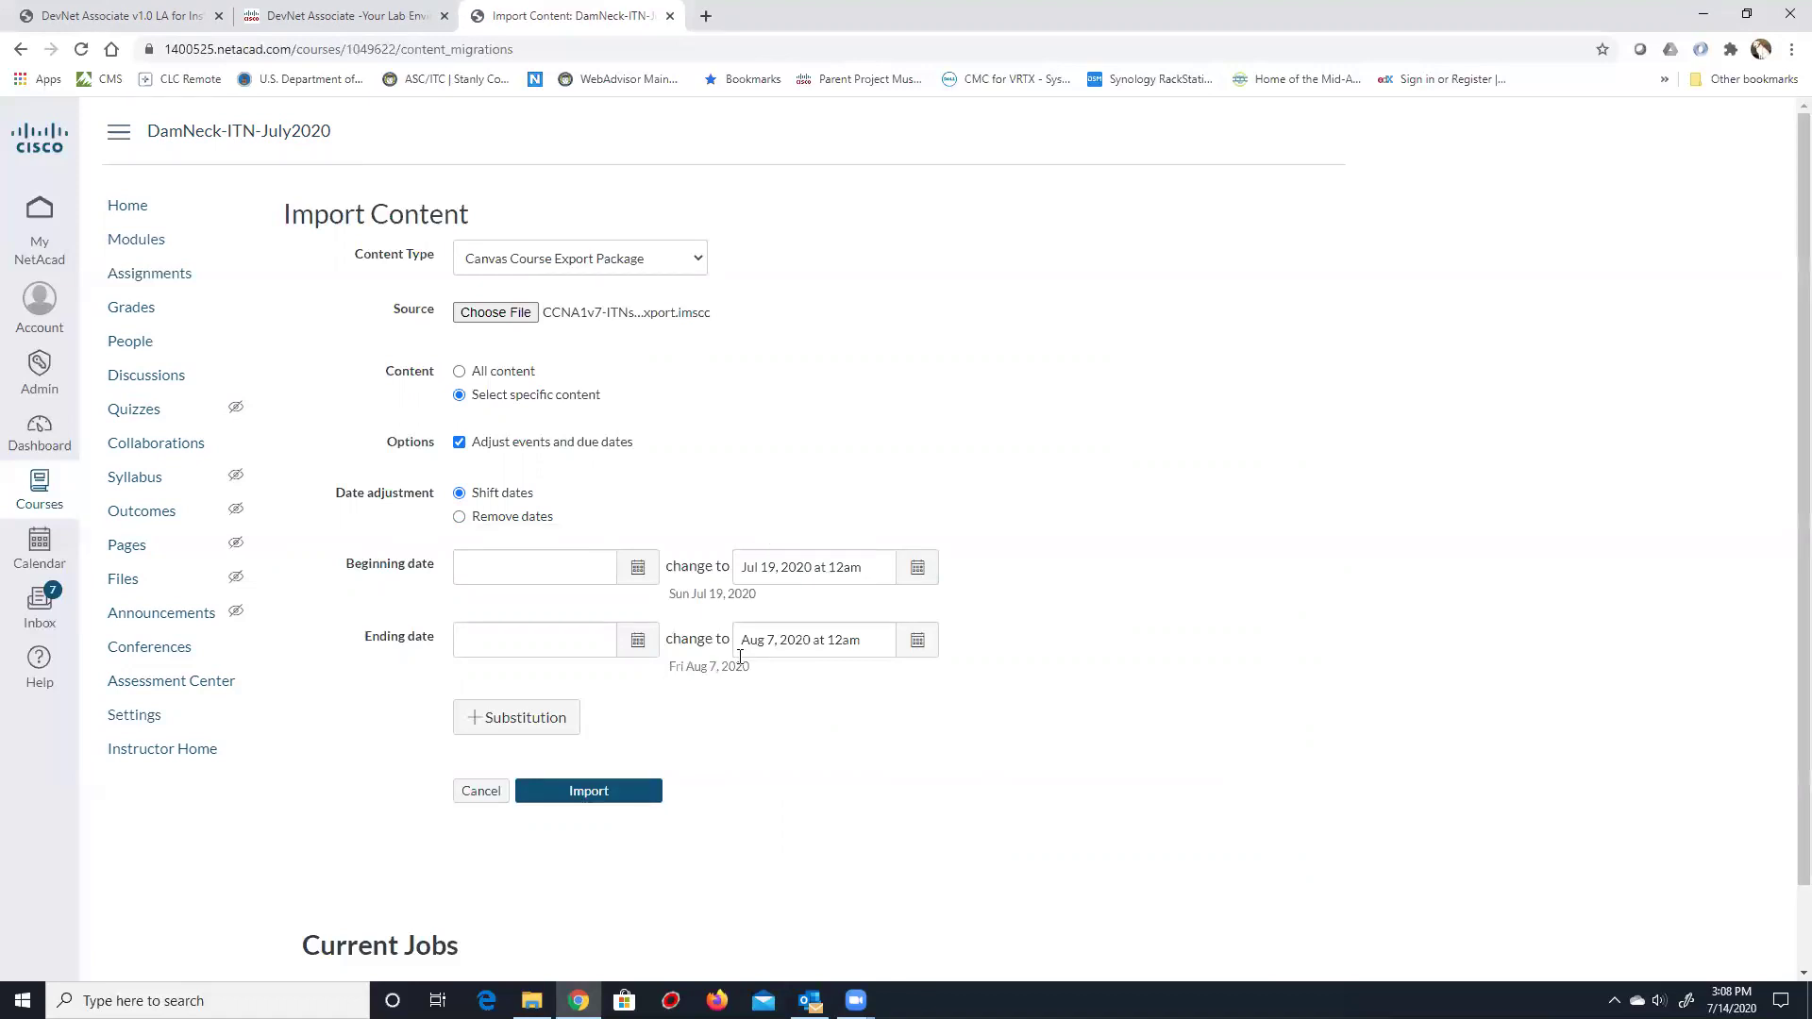
{"action": "left_click", "coordinate": [481, 519]}
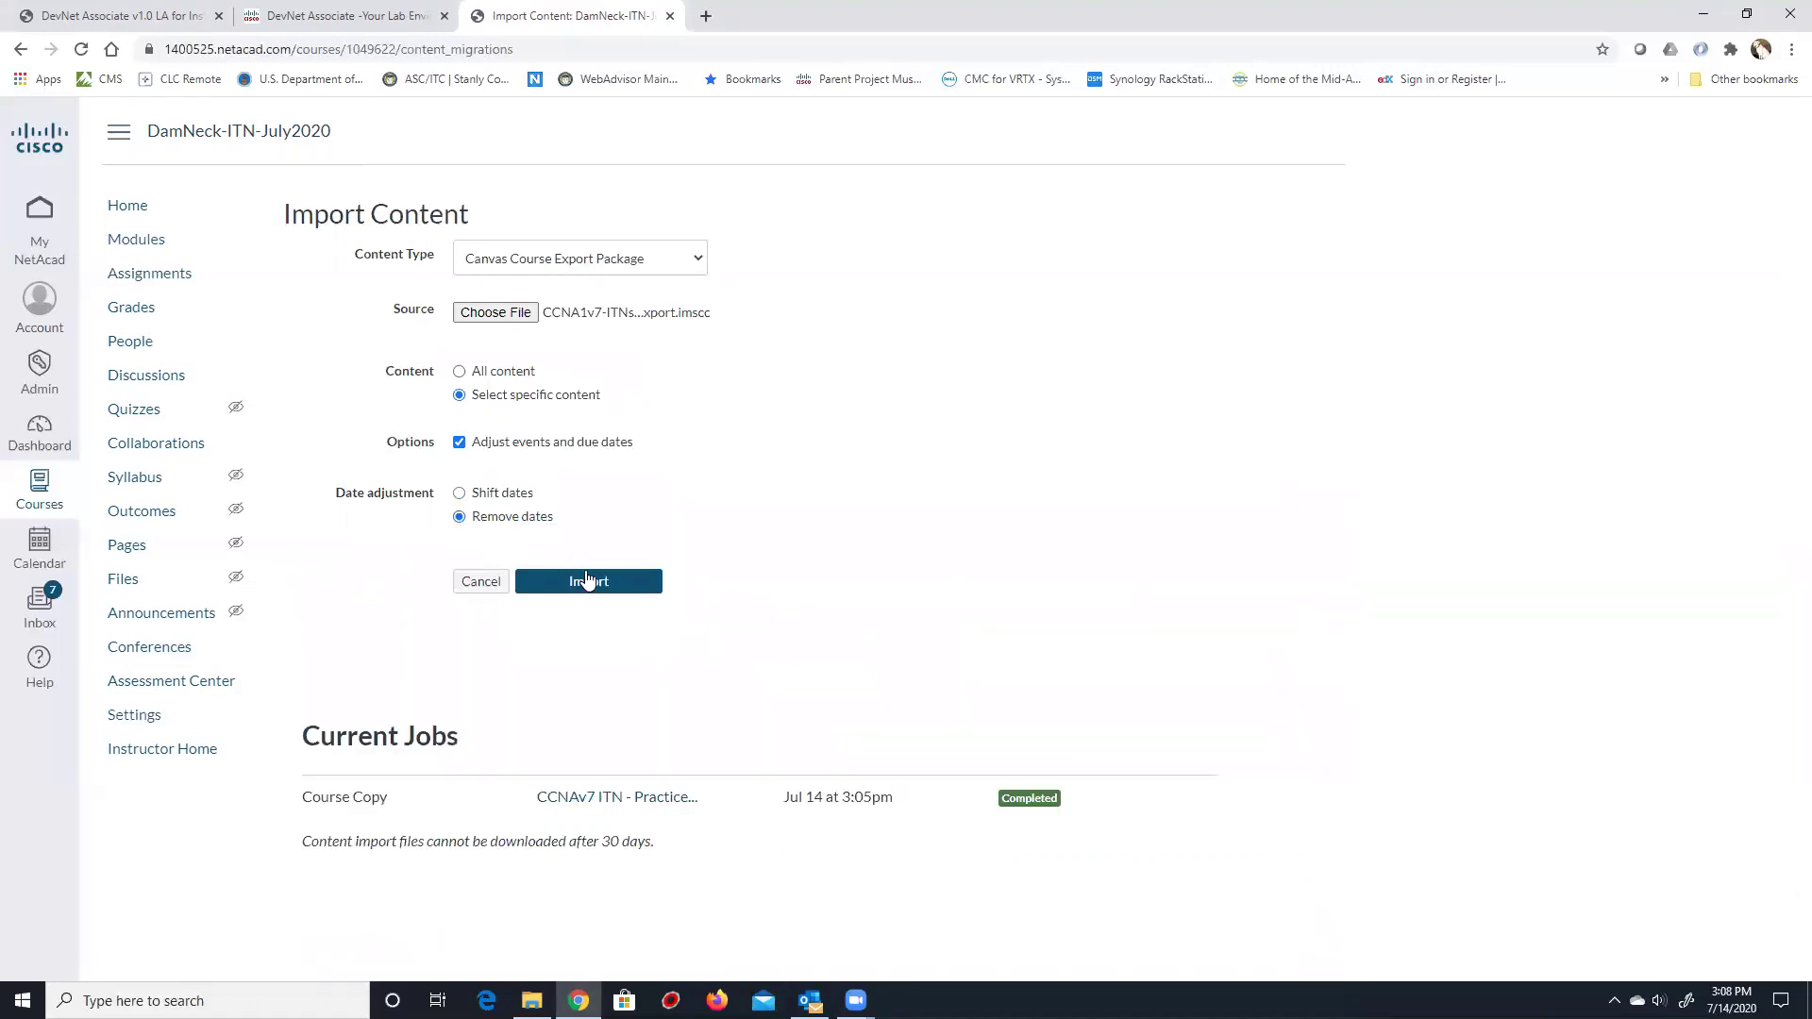
{"action": "left_click", "coordinate": [586, 579]}
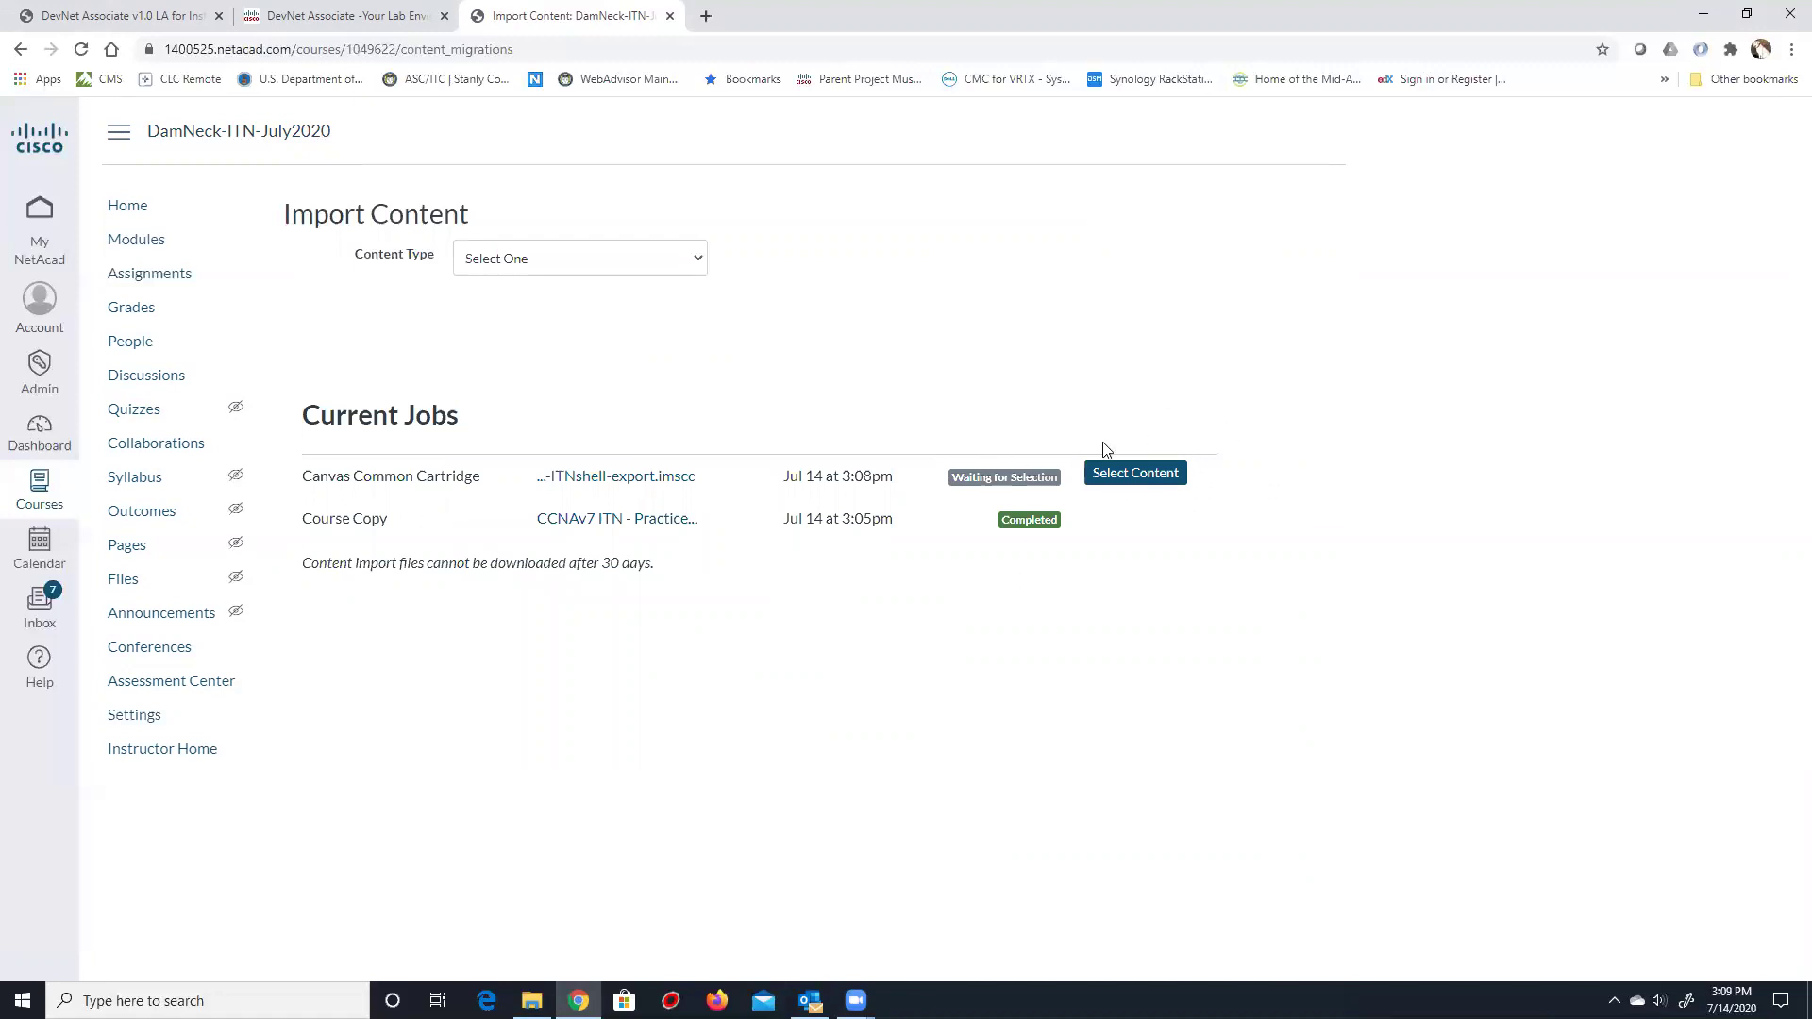
In the waiting import's content selection, include Module 1: Networking Today through Module 17: Build a Small Network.
{"action": "left_click", "coordinate": [1146, 474]}
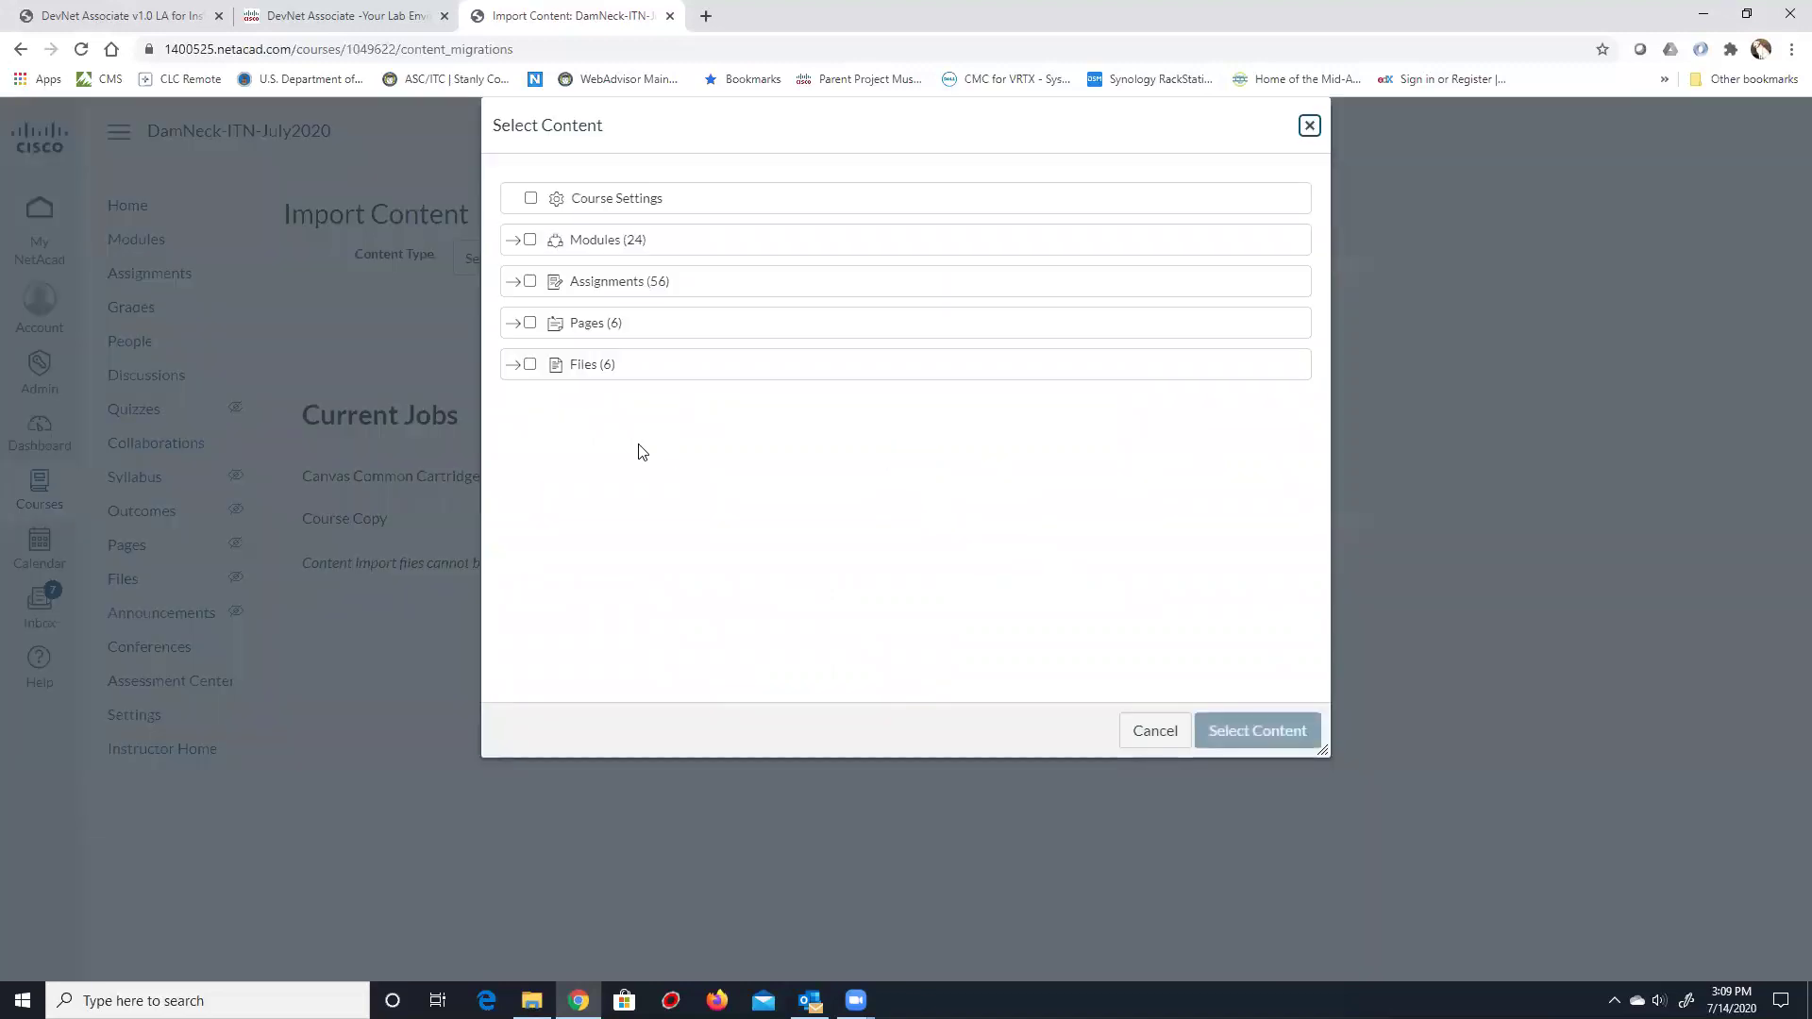
{"action": "left_click", "coordinate": [512, 242]}
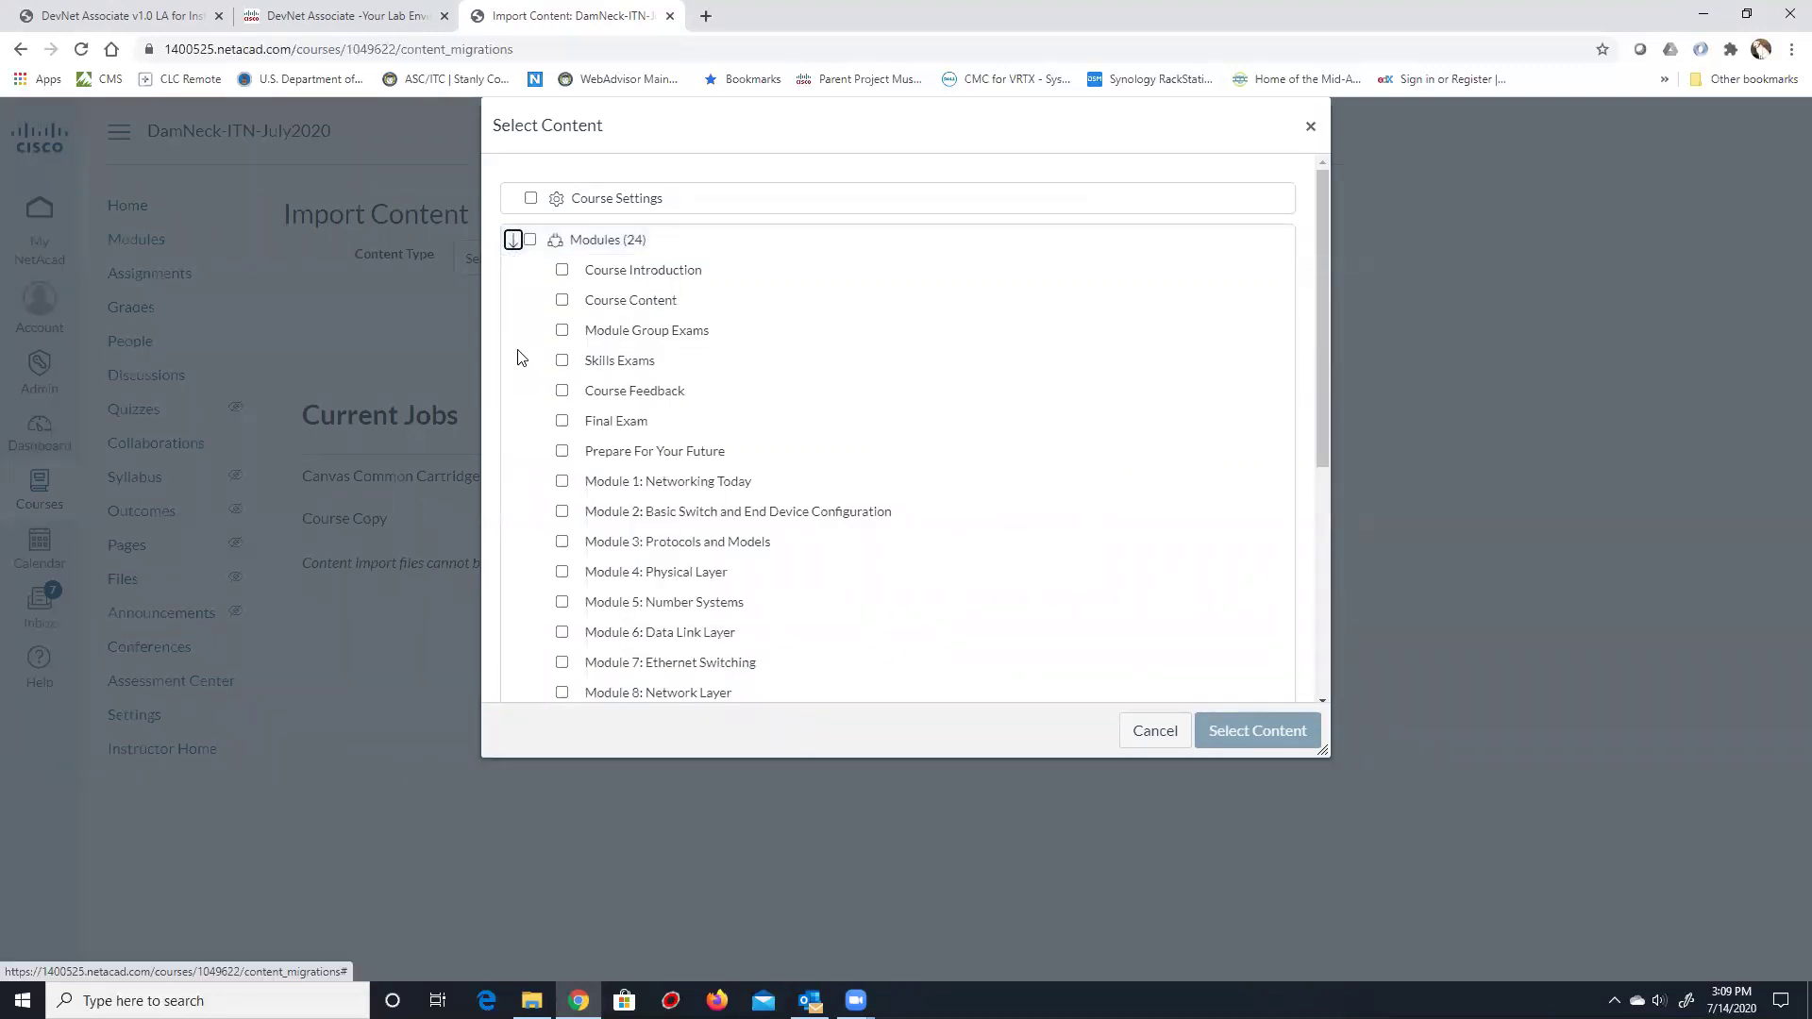
{"action": "scroll", "coordinate": [520, 355], "scroll_direction": "down", "scroll_amount": 2}
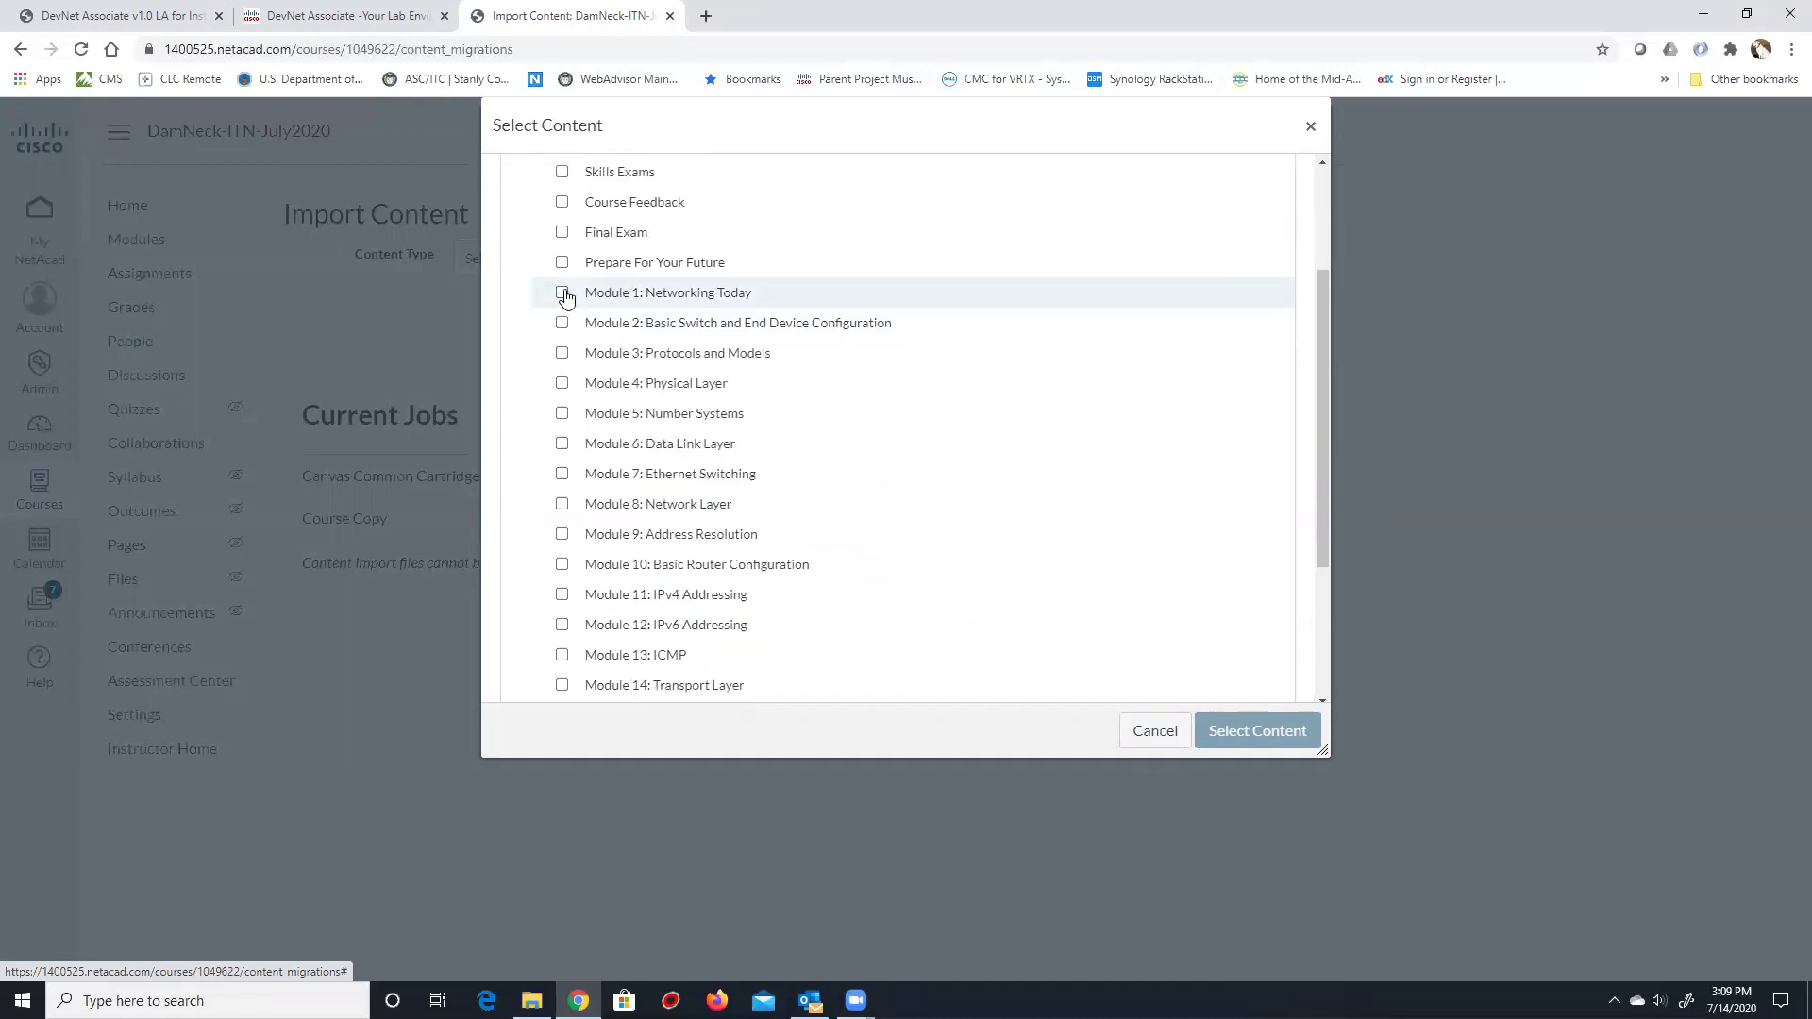
{"action": "left_click", "coordinate": [562, 294]}
{"action": "left_click", "coordinate": [561, 324]}
{"action": "left_click", "coordinate": [561, 354]}
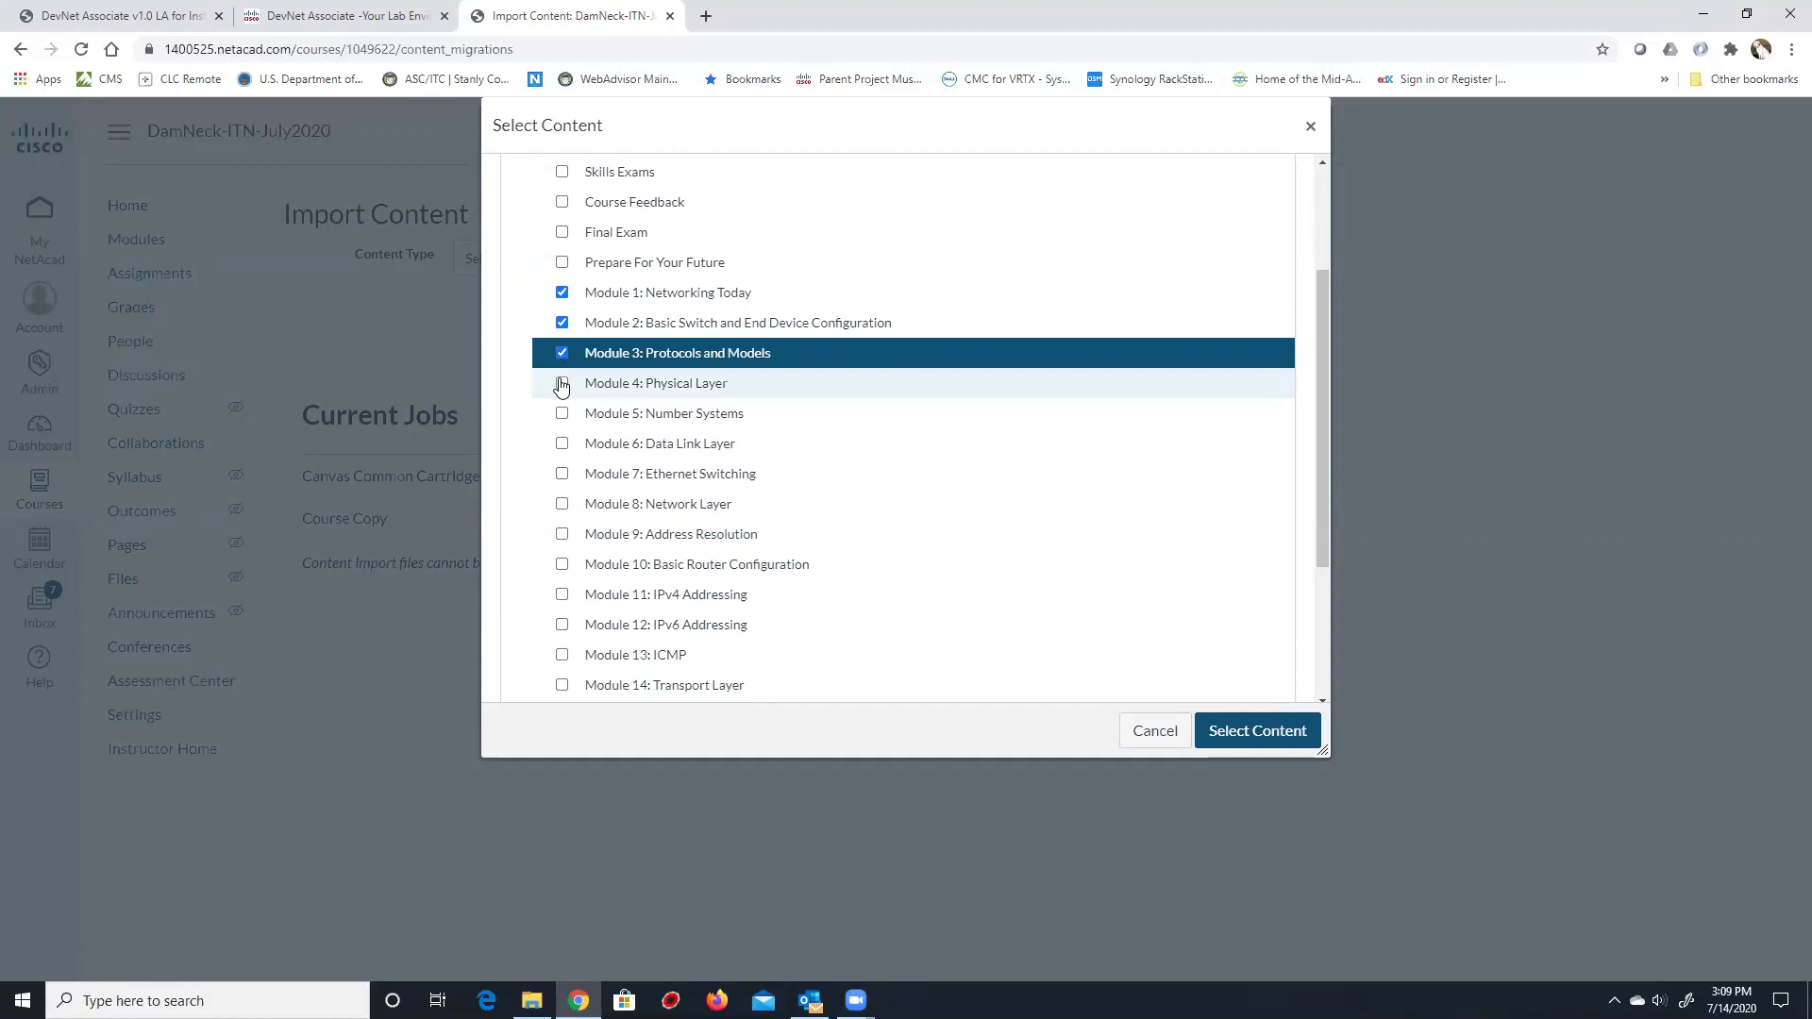
{"action": "left_click", "coordinate": [562, 384]}
{"action": "left_click", "coordinate": [562, 414]}
{"action": "left_click", "coordinate": [562, 445]}
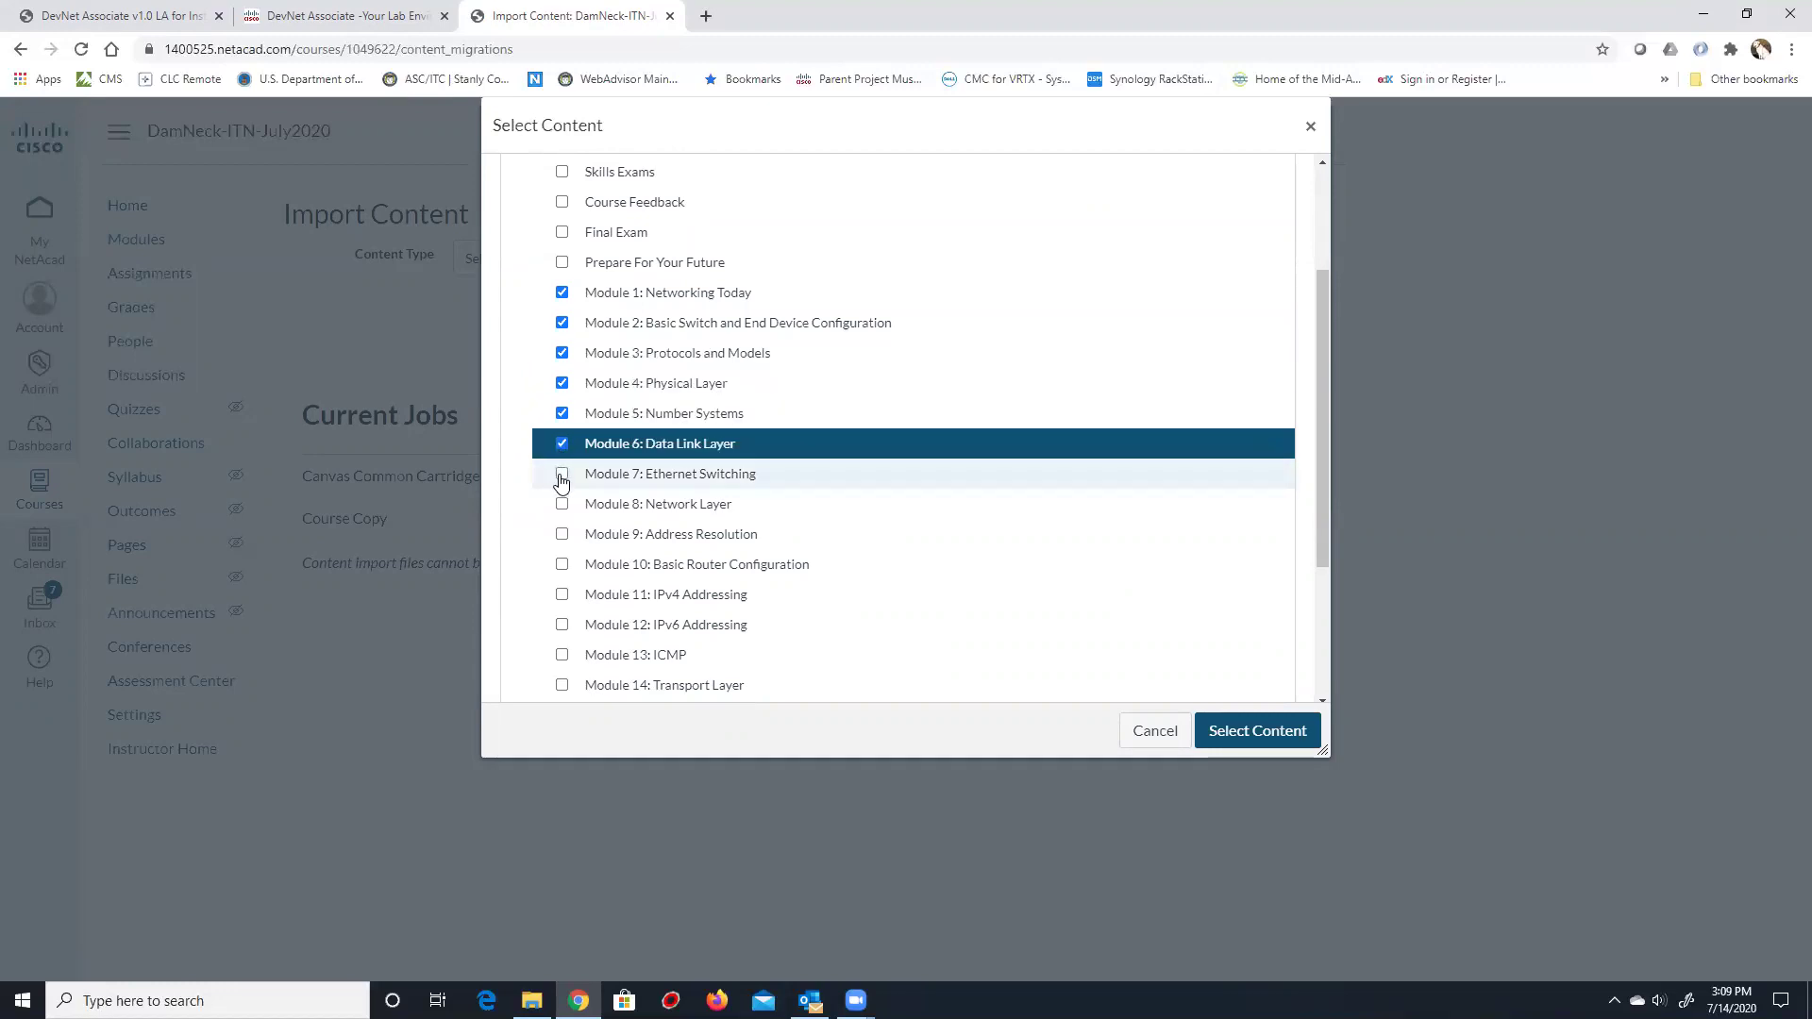
{"action": "left_click", "coordinate": [561, 475]}
{"action": "left_click", "coordinate": [562, 505]}
{"action": "left_click", "coordinate": [561, 535]}
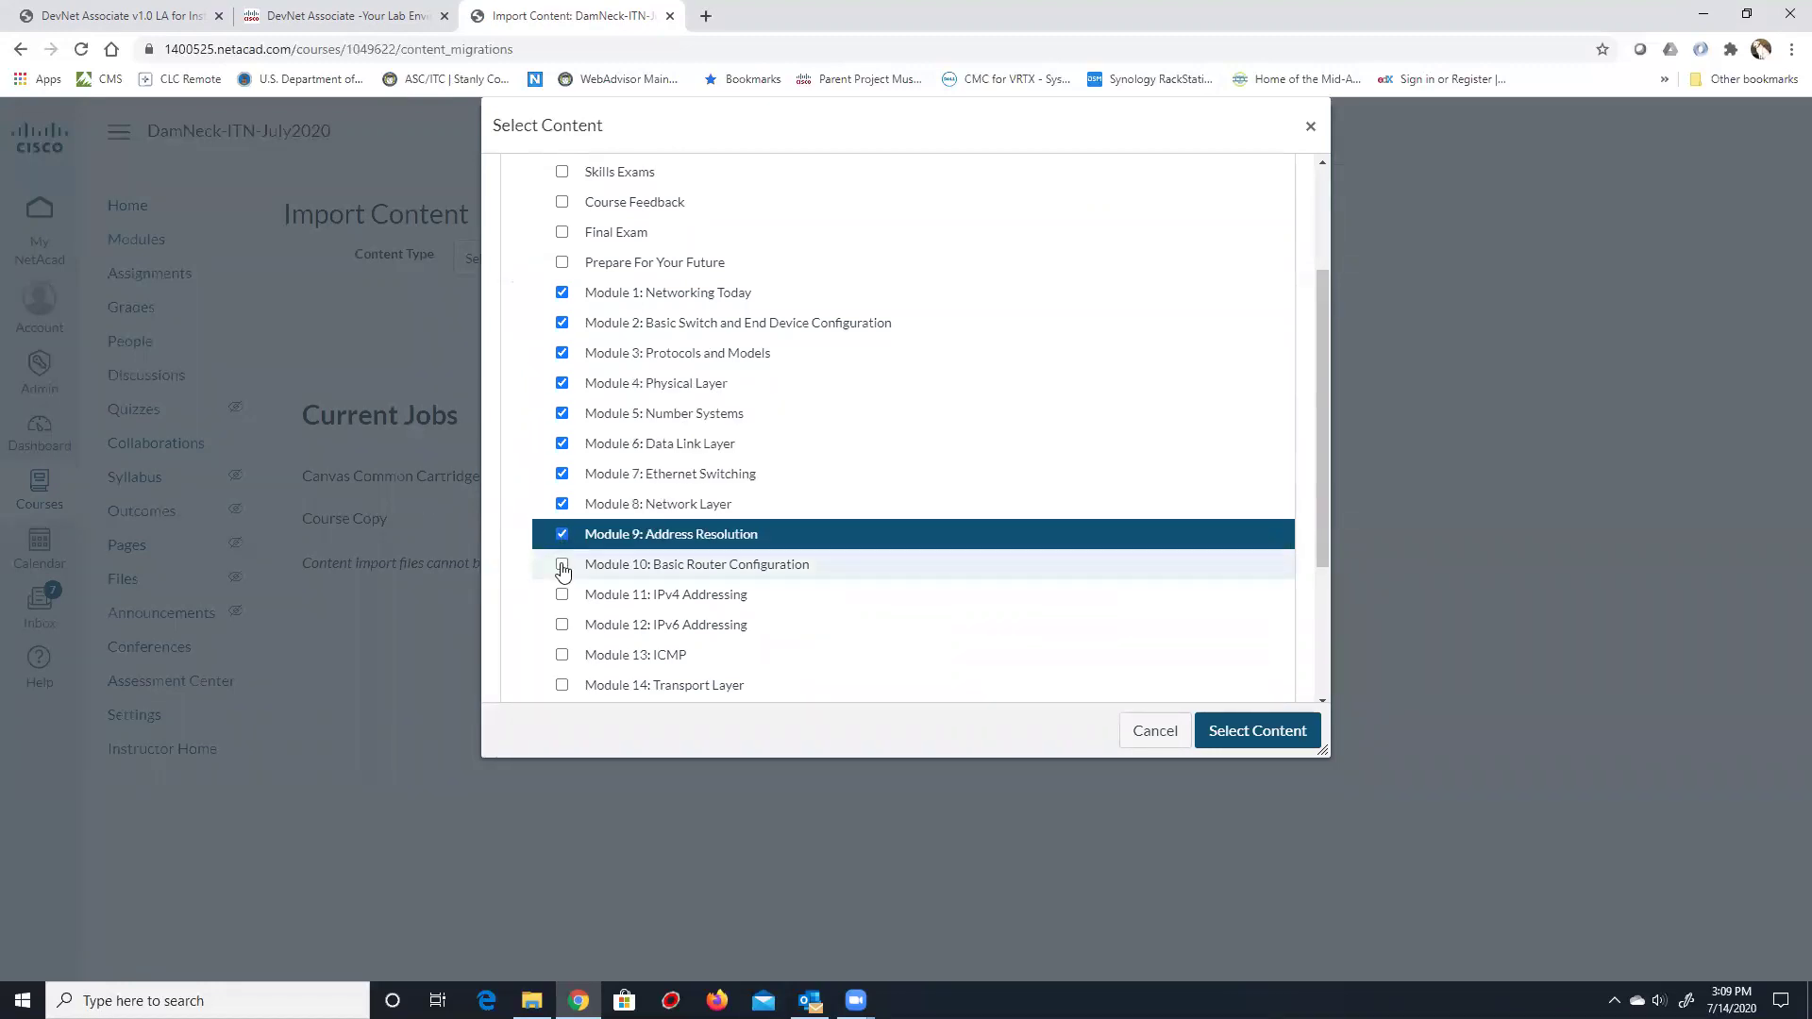
{"action": "left_click", "coordinate": [561, 565]}
{"action": "left_click", "coordinate": [561, 596]}
{"action": "left_click", "coordinate": [562, 625]}
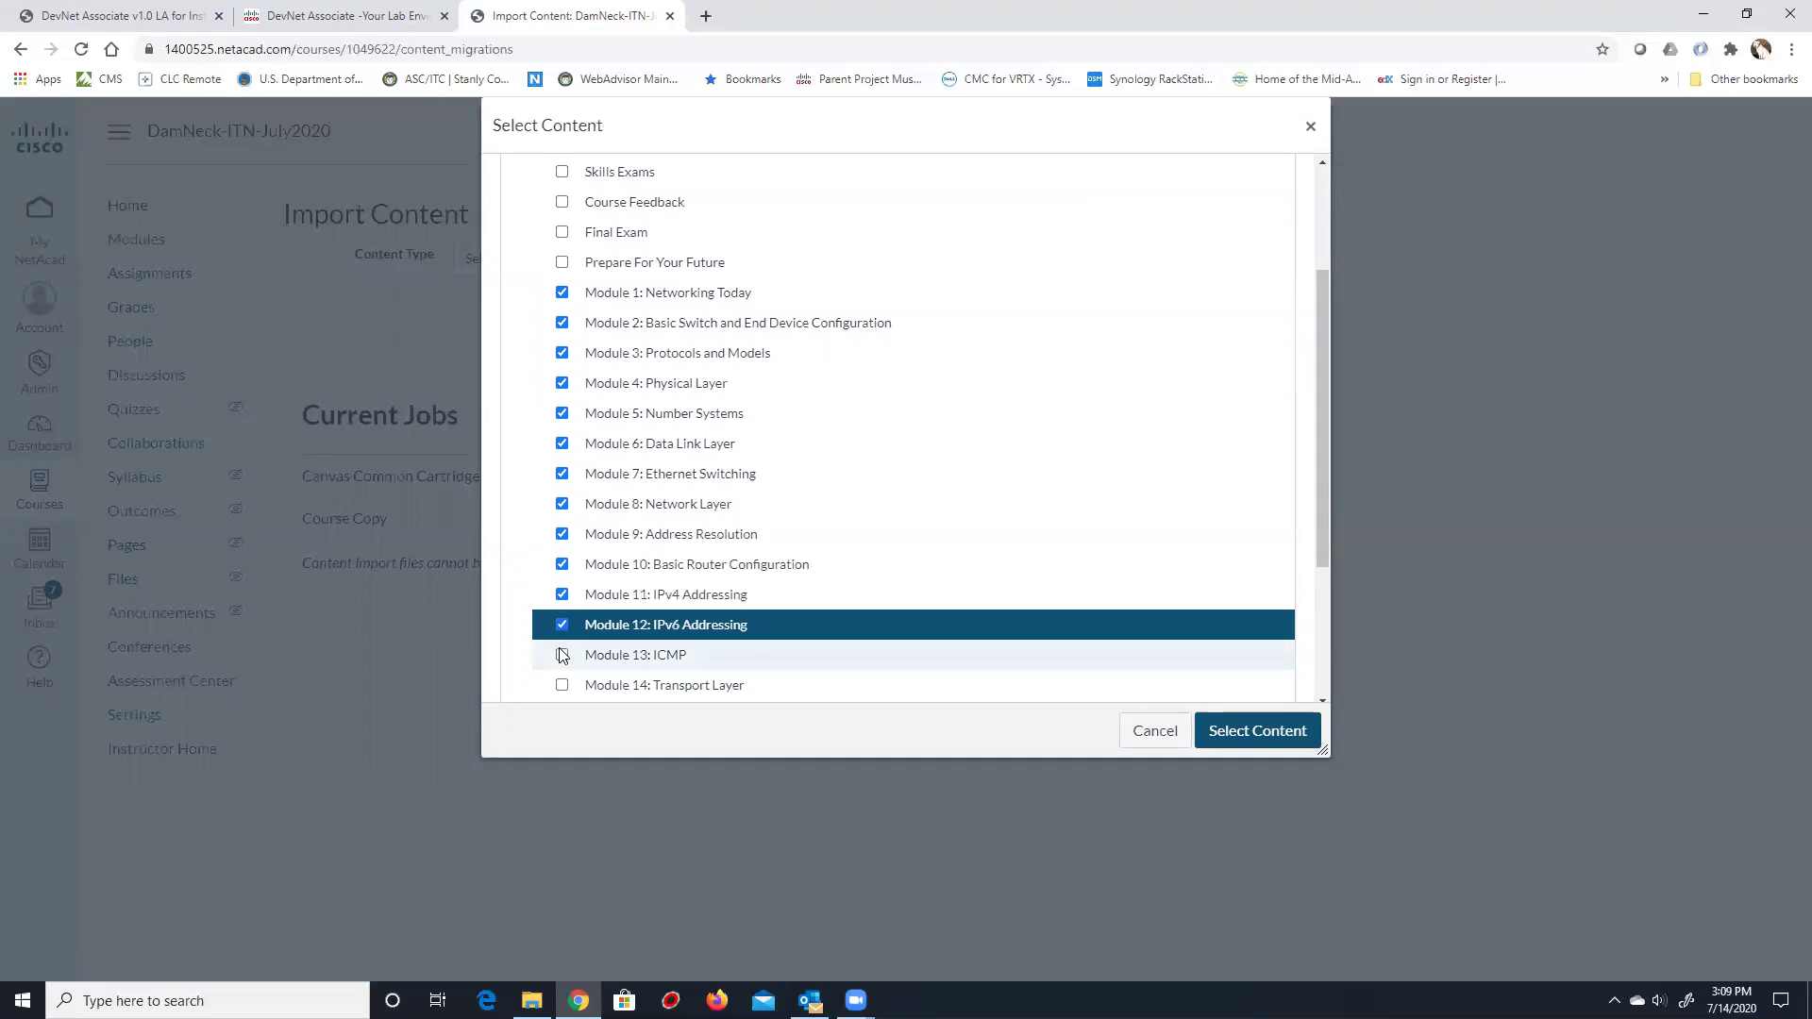
{"action": "left_click", "coordinate": [562, 655]}
{"action": "left_click", "coordinate": [561, 685]}
{"action": "scroll", "coordinate": [585, 585], "scroll_direction": "down", "scroll_amount": 3}
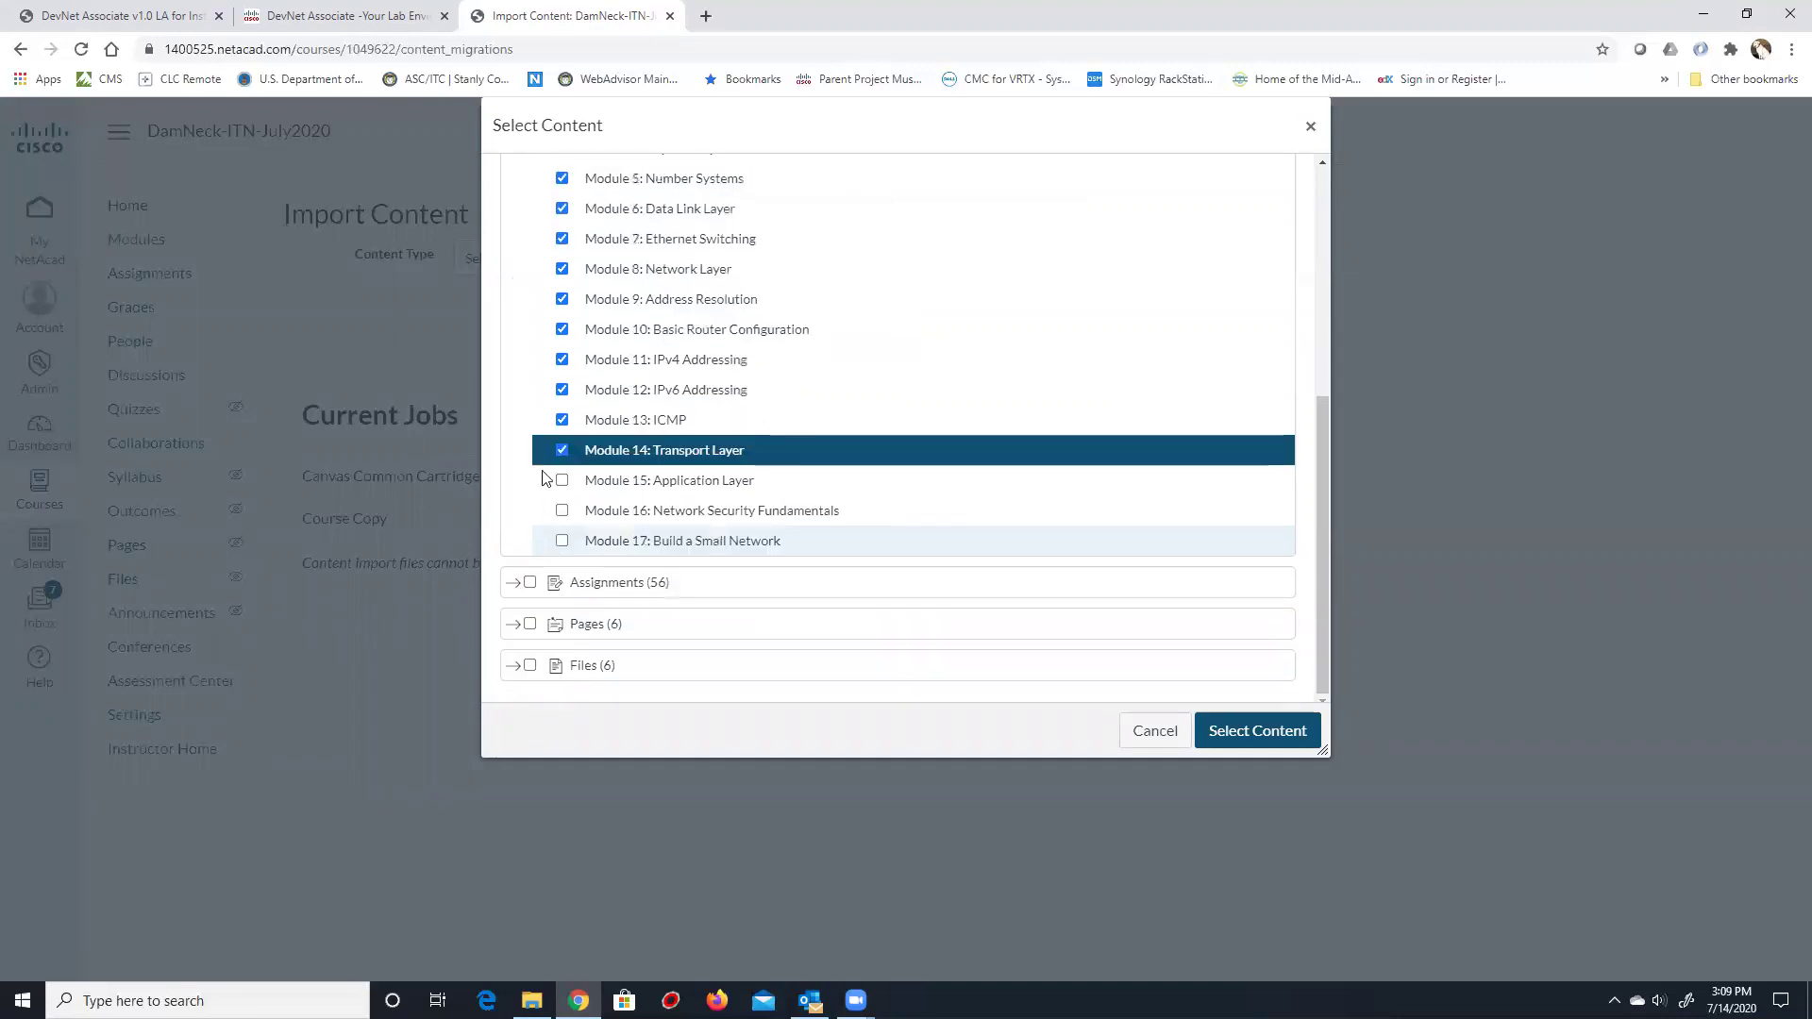
{"action": "left_click", "coordinate": [561, 483]}
{"action": "left_click", "coordinate": [562, 510]}
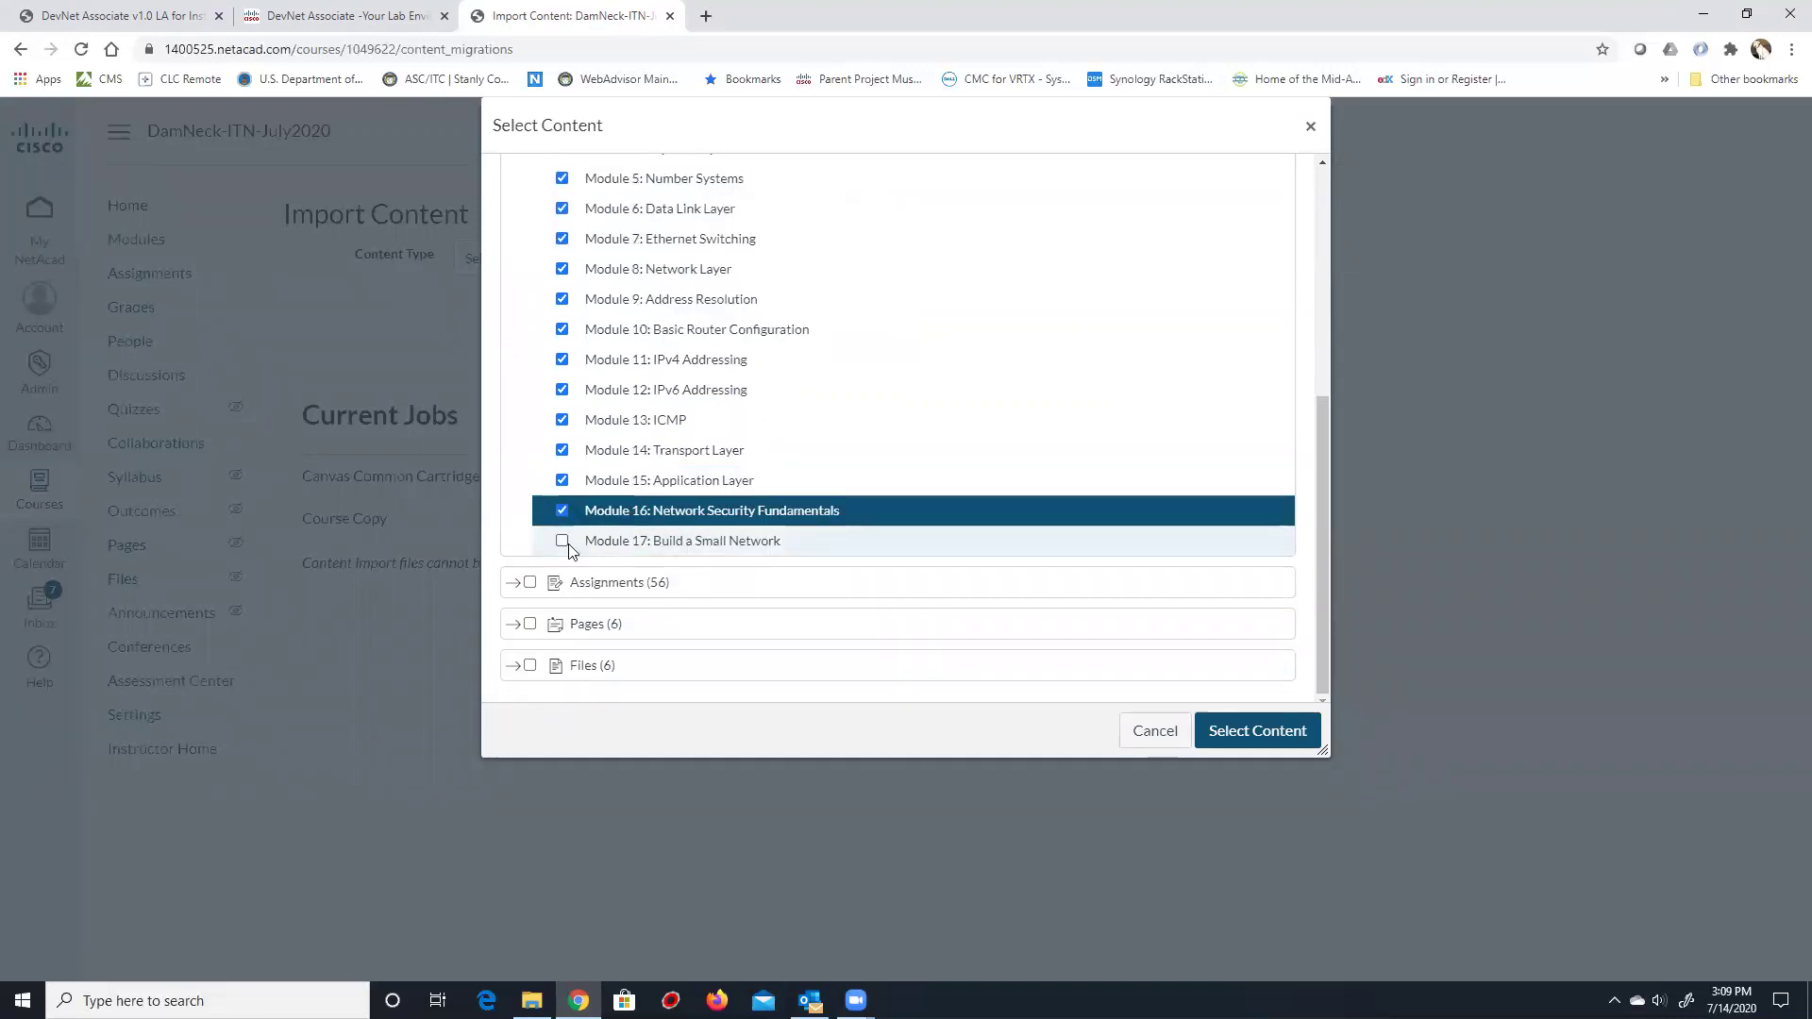
{"action": "left_click", "coordinate": [561, 541]}
{"action": "scroll", "coordinate": [582, 408], "scroll_direction": "up", "scroll_amount": 2}
{"action": "scroll", "coordinate": [585, 404], "scroll_direction": "up", "scroll_amount": 3}
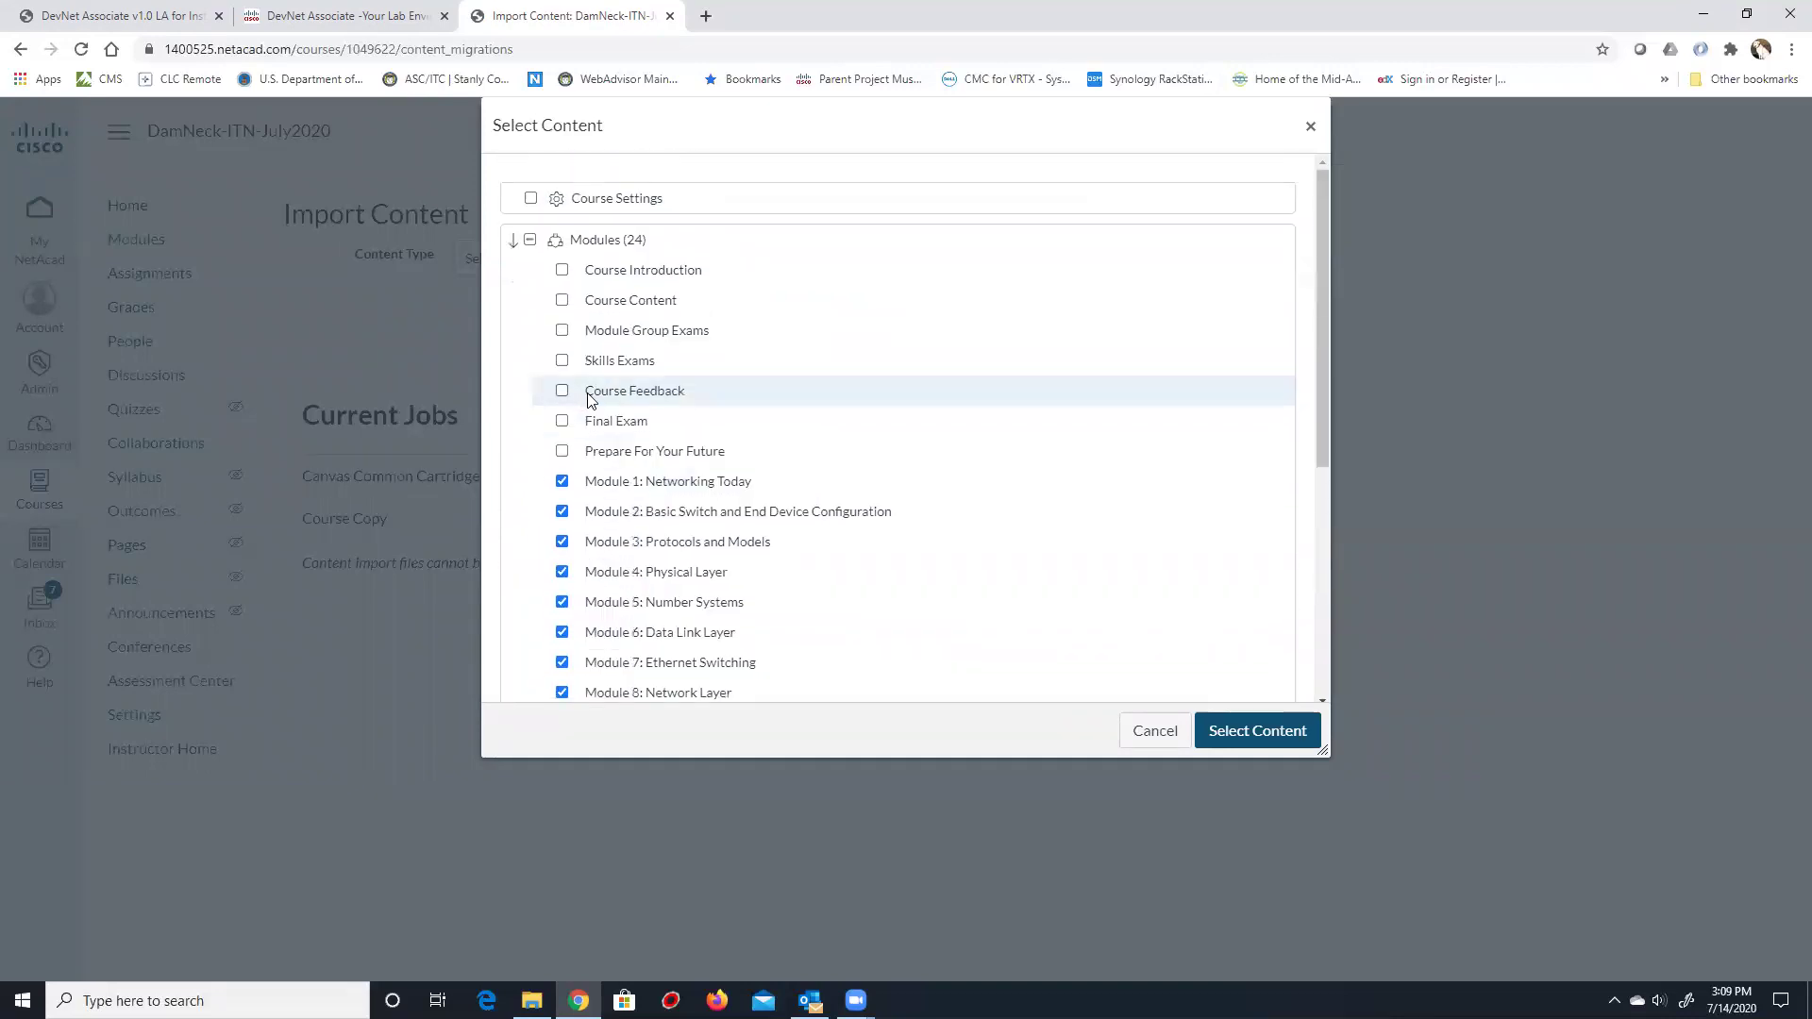
{"action": "scroll", "coordinate": [577, 405], "scroll_direction": "down", "scroll_amount": 5}
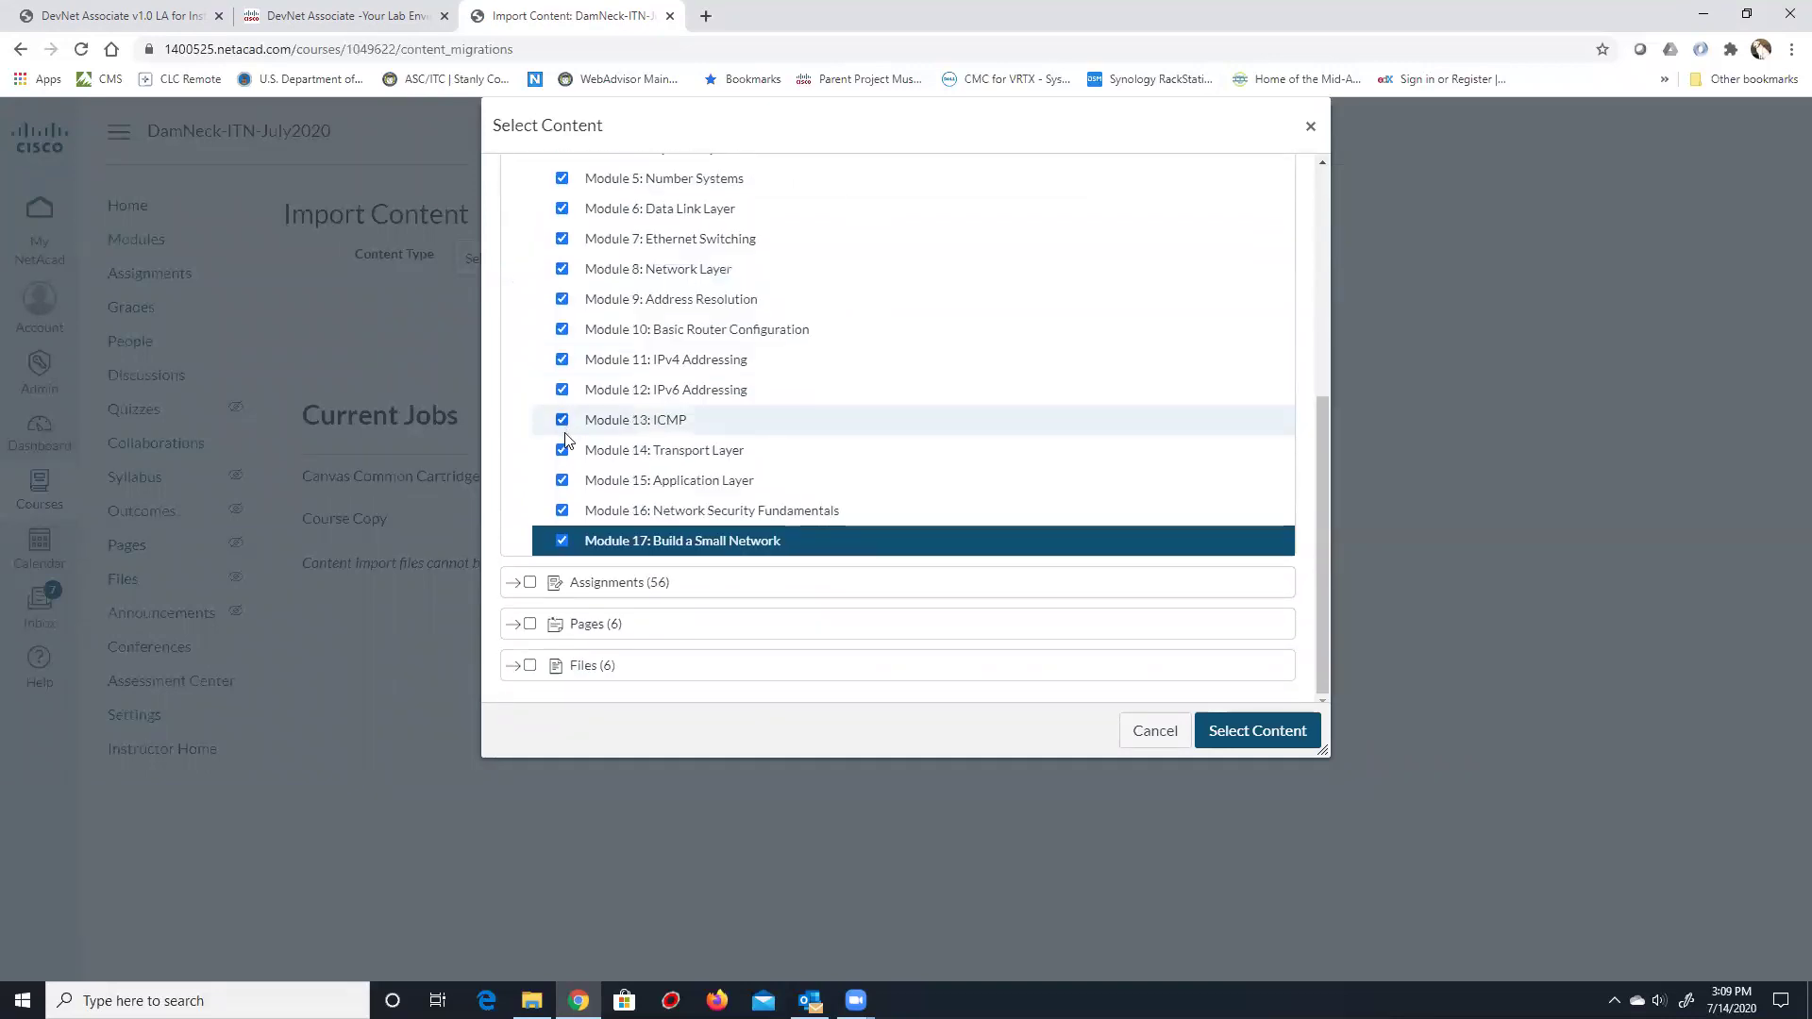
Add the Packet Tracer and Labs assignment groups to the import selection and check the available pages and files.
{"action": "left_click", "coordinate": [512, 582]}
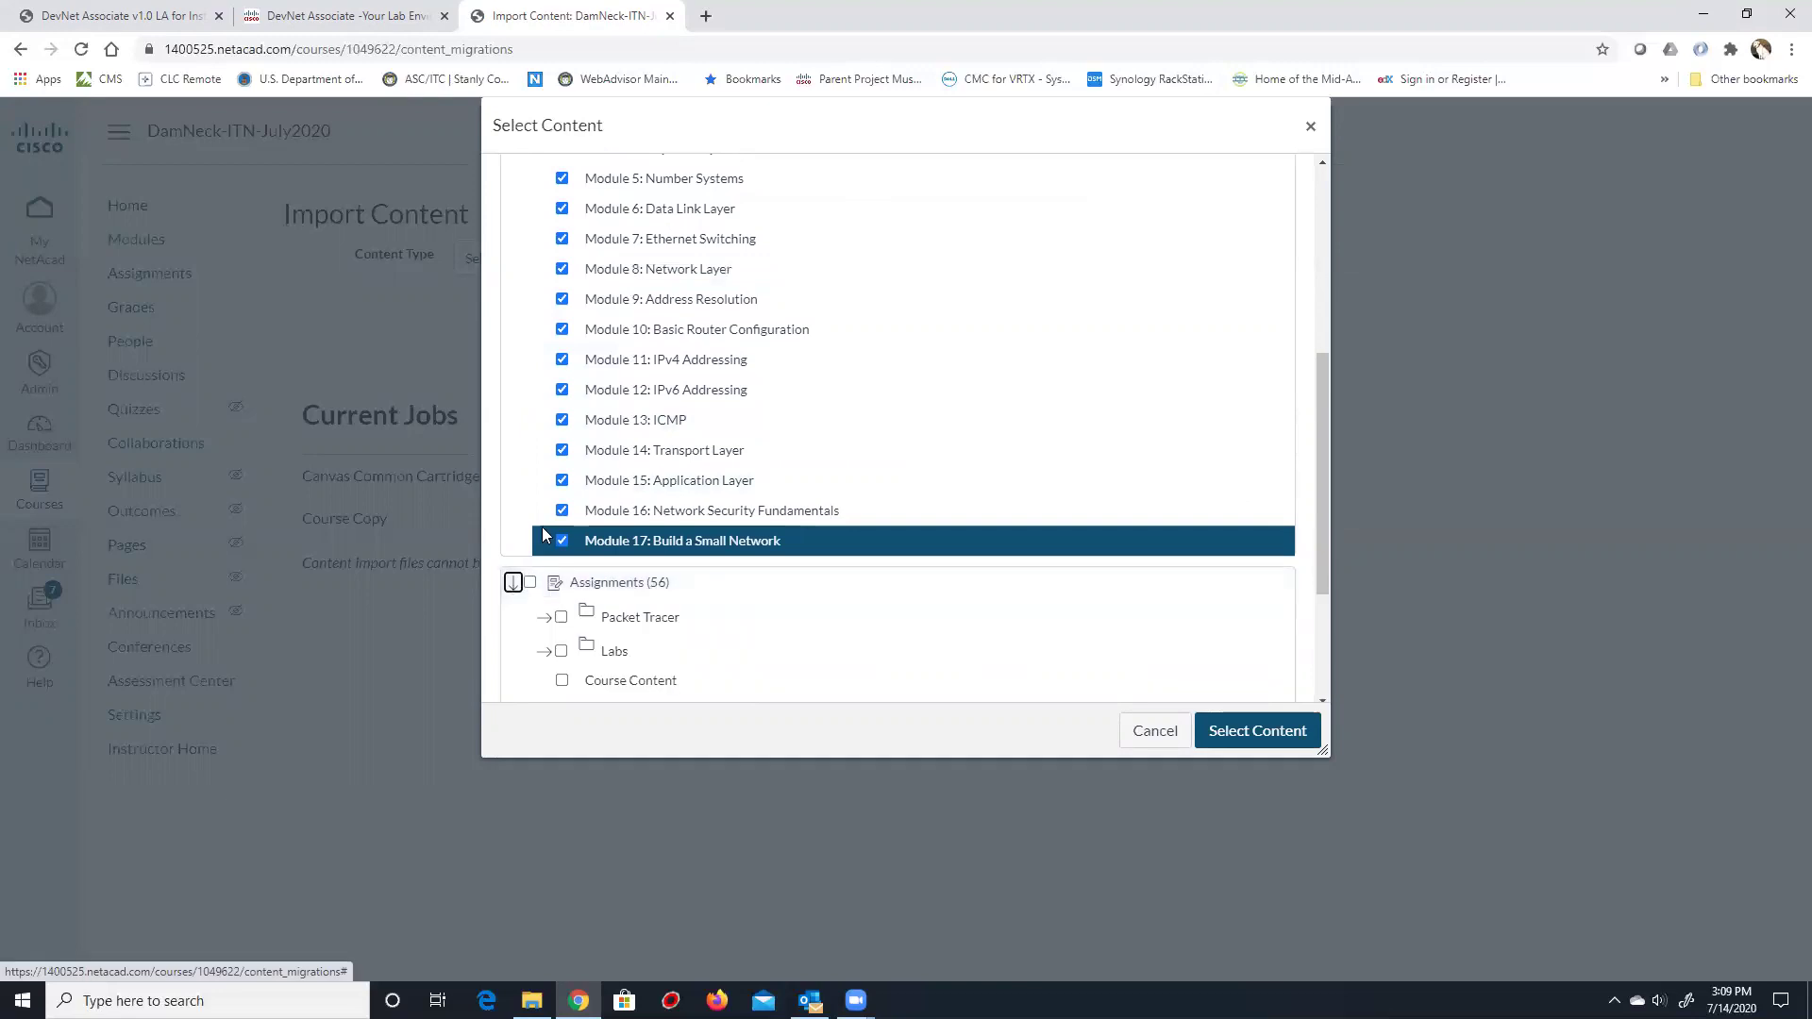
{"action": "scroll", "coordinate": [566, 491], "scroll_direction": "down", "scroll_amount": 2}
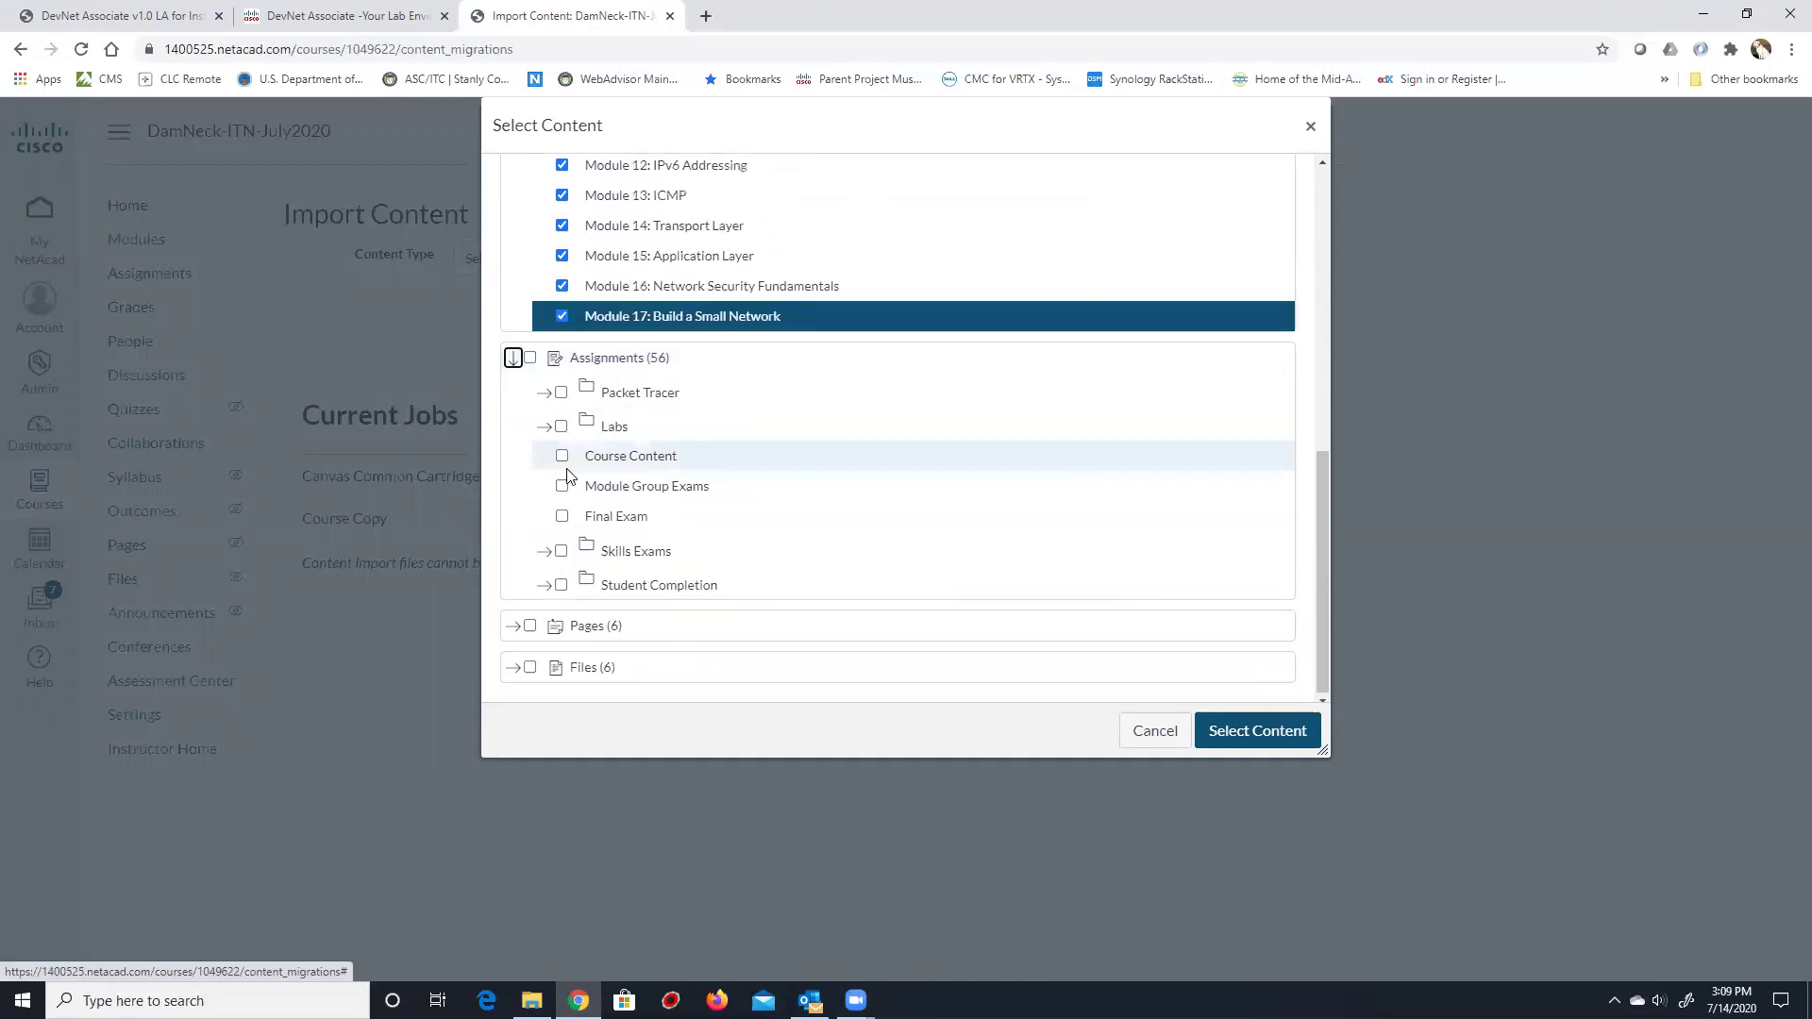
{"action": "left_click", "coordinate": [560, 391]}
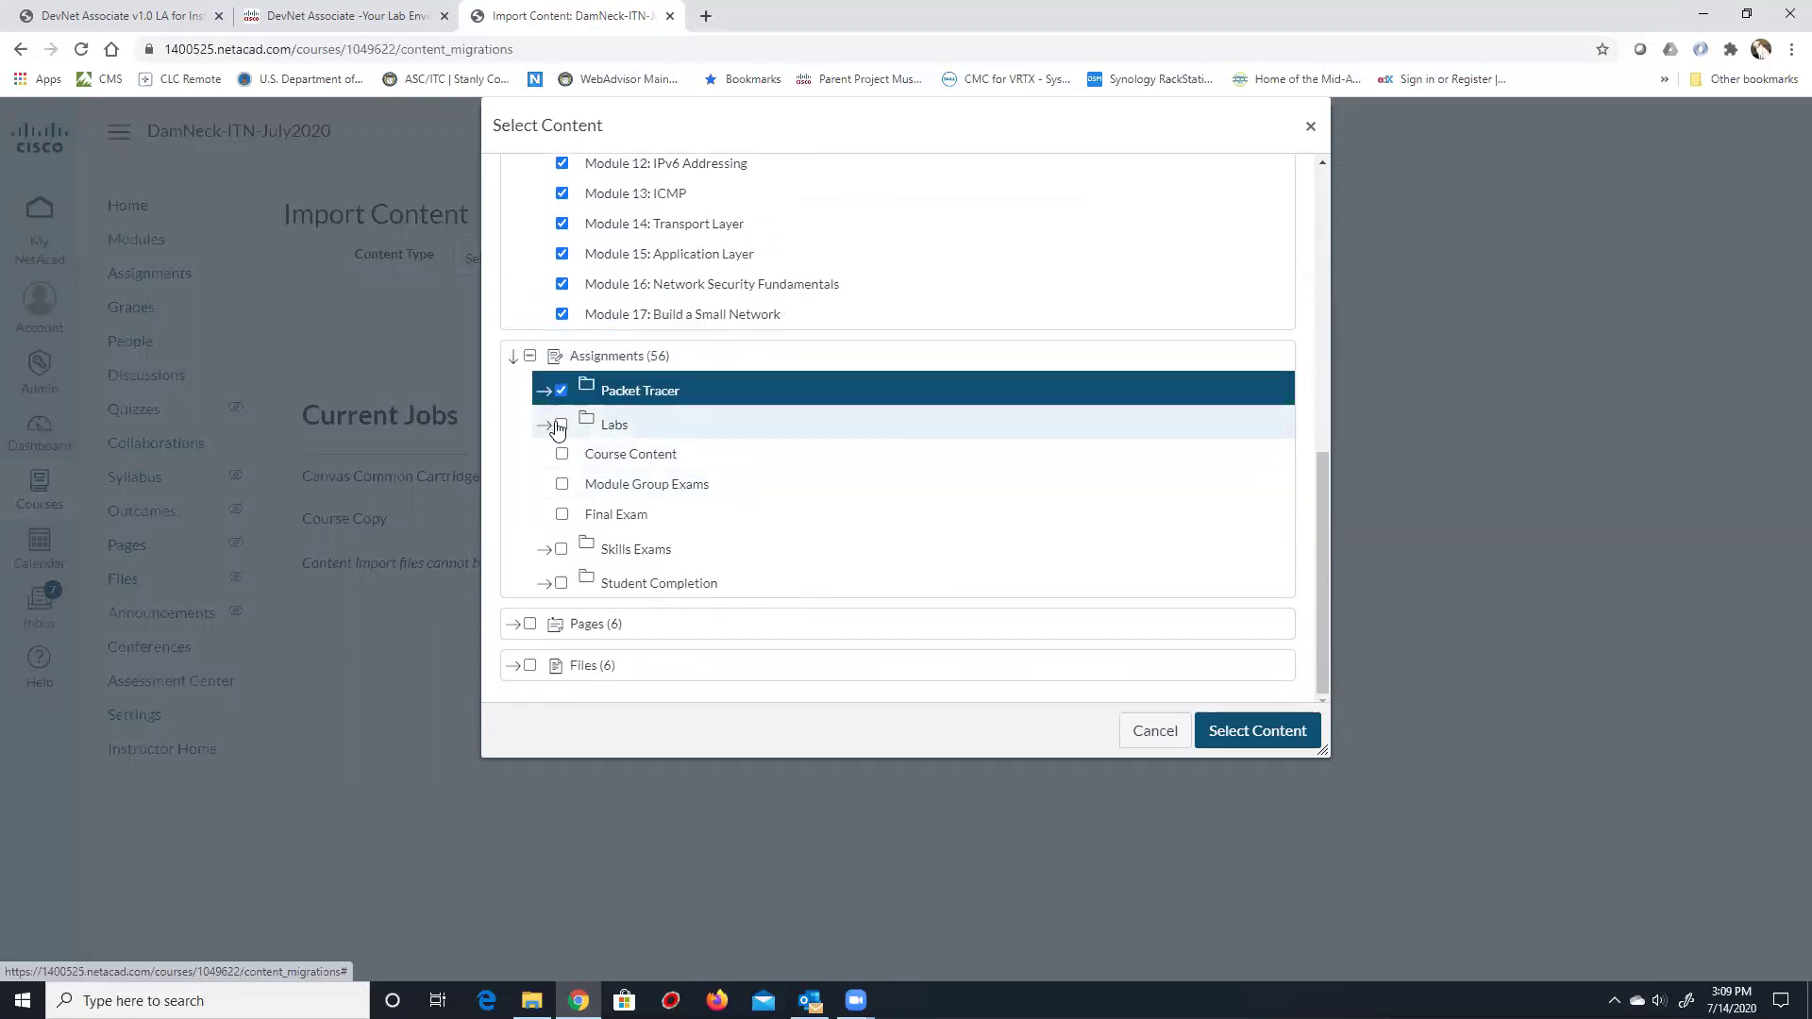
{"action": "left_click", "coordinate": [560, 425]}
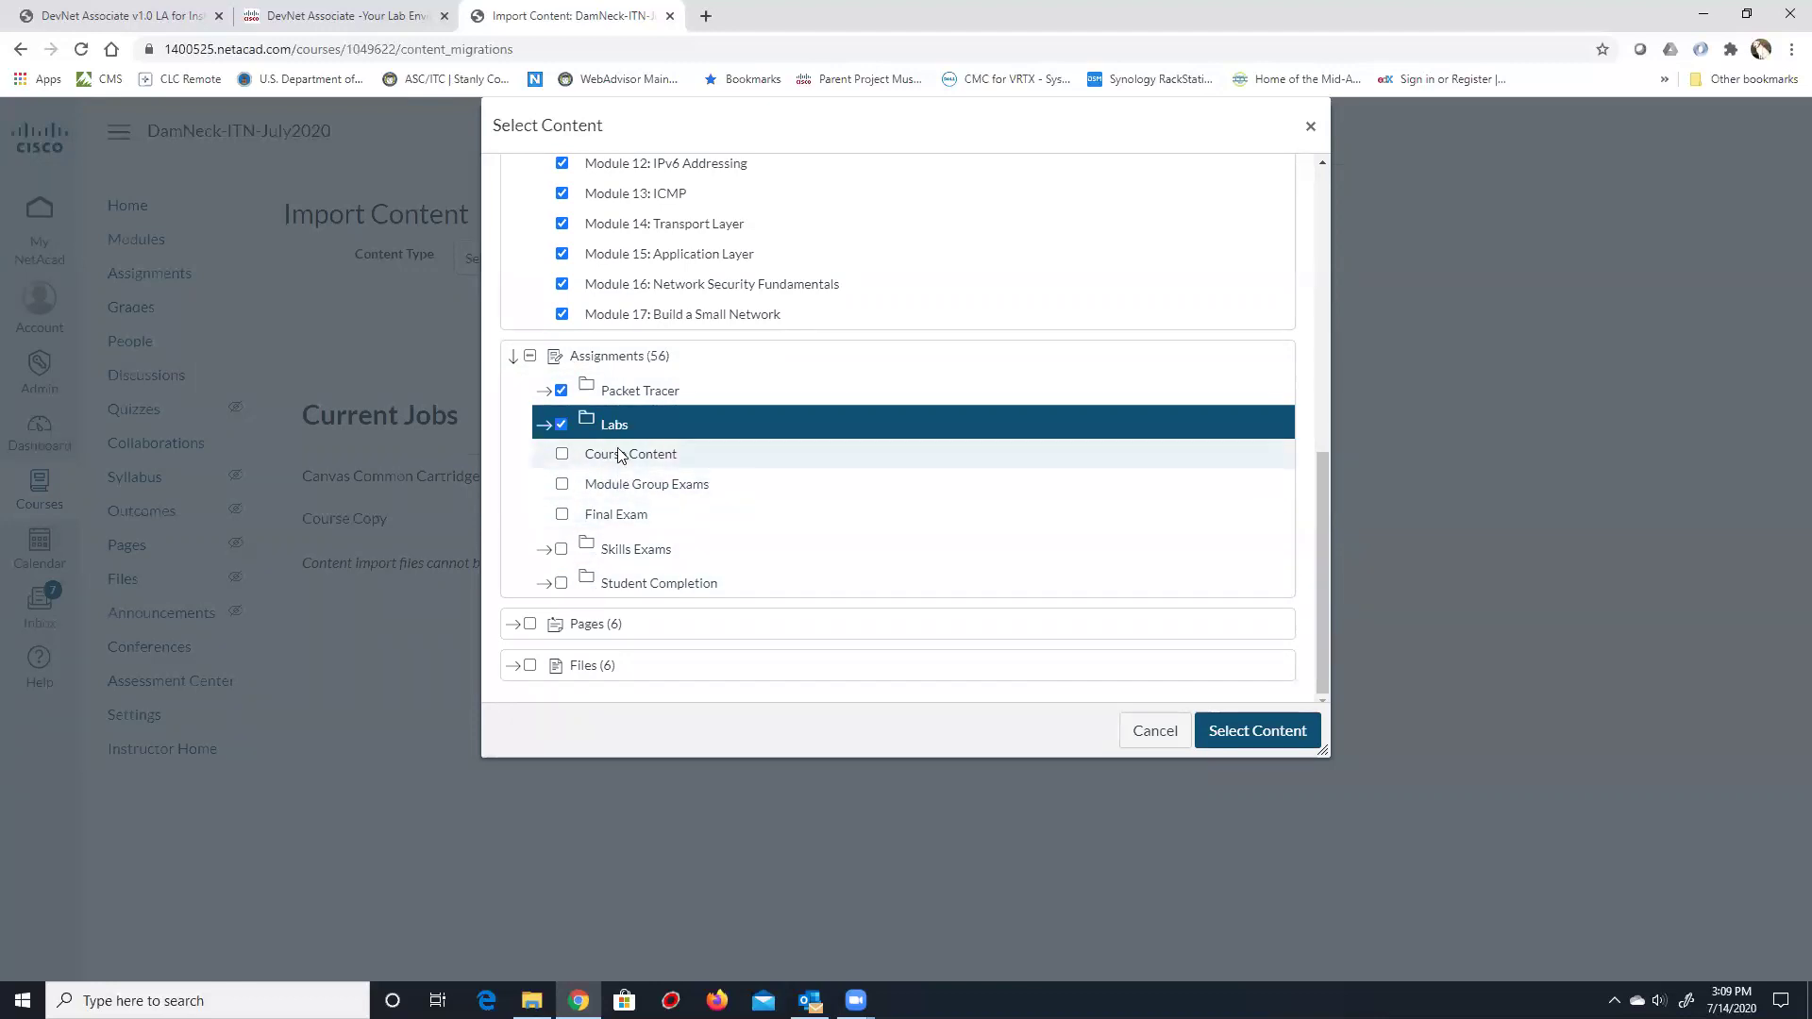
{"action": "left_click", "coordinate": [512, 624]}
{"action": "left_click", "coordinate": [512, 665]}
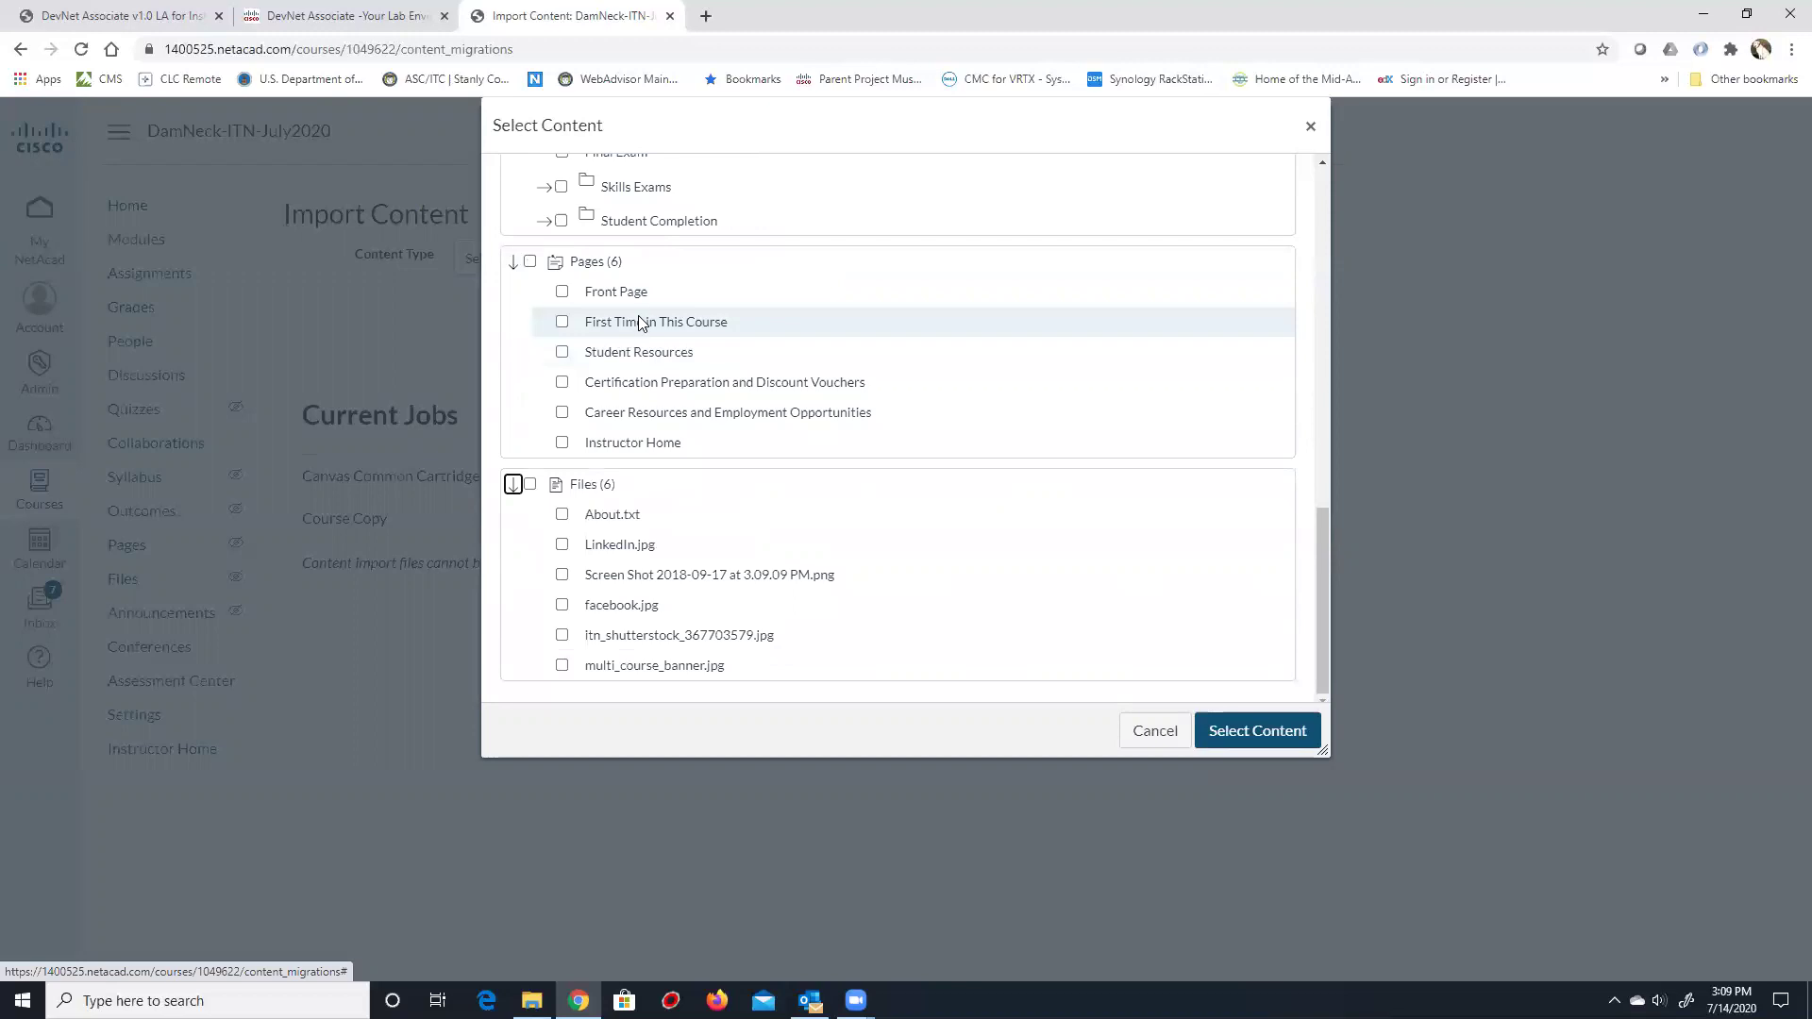
{"action": "scroll", "coordinate": [638, 323], "scroll_direction": "up", "scroll_amount": 10}
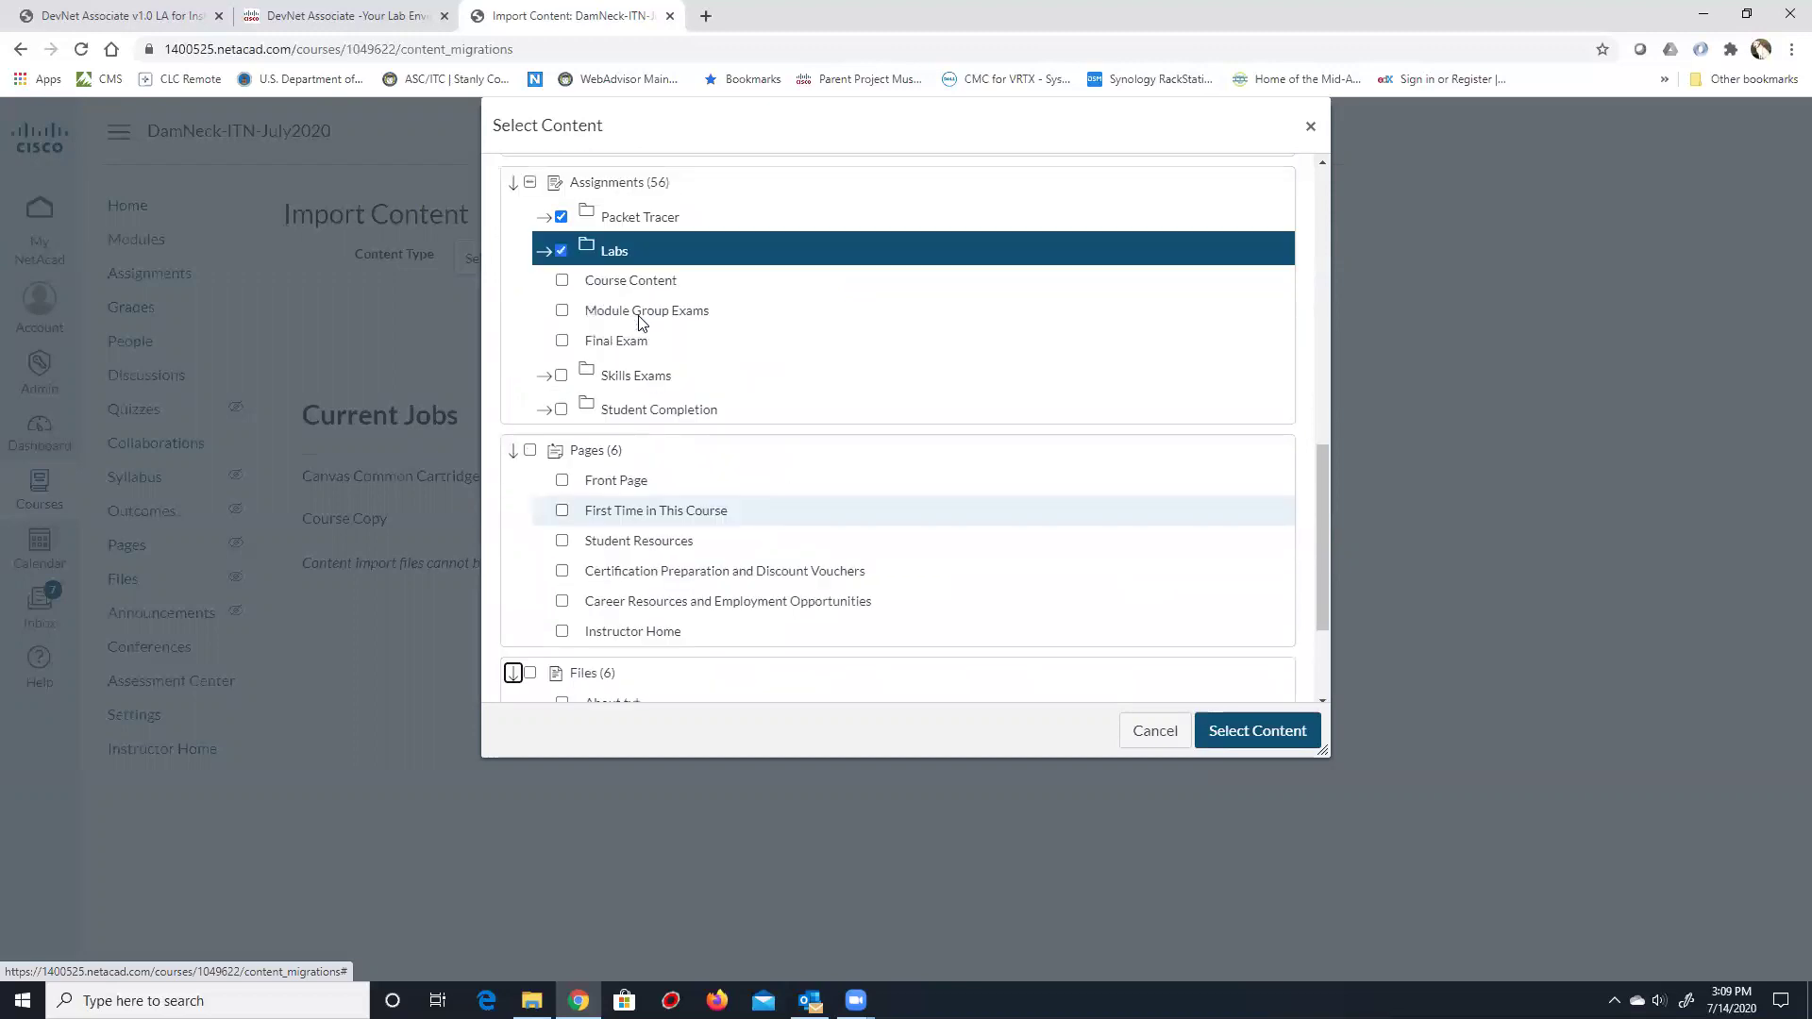
{"action": "scroll", "coordinate": [638, 311], "scroll_direction": "up", "scroll_amount": 2}
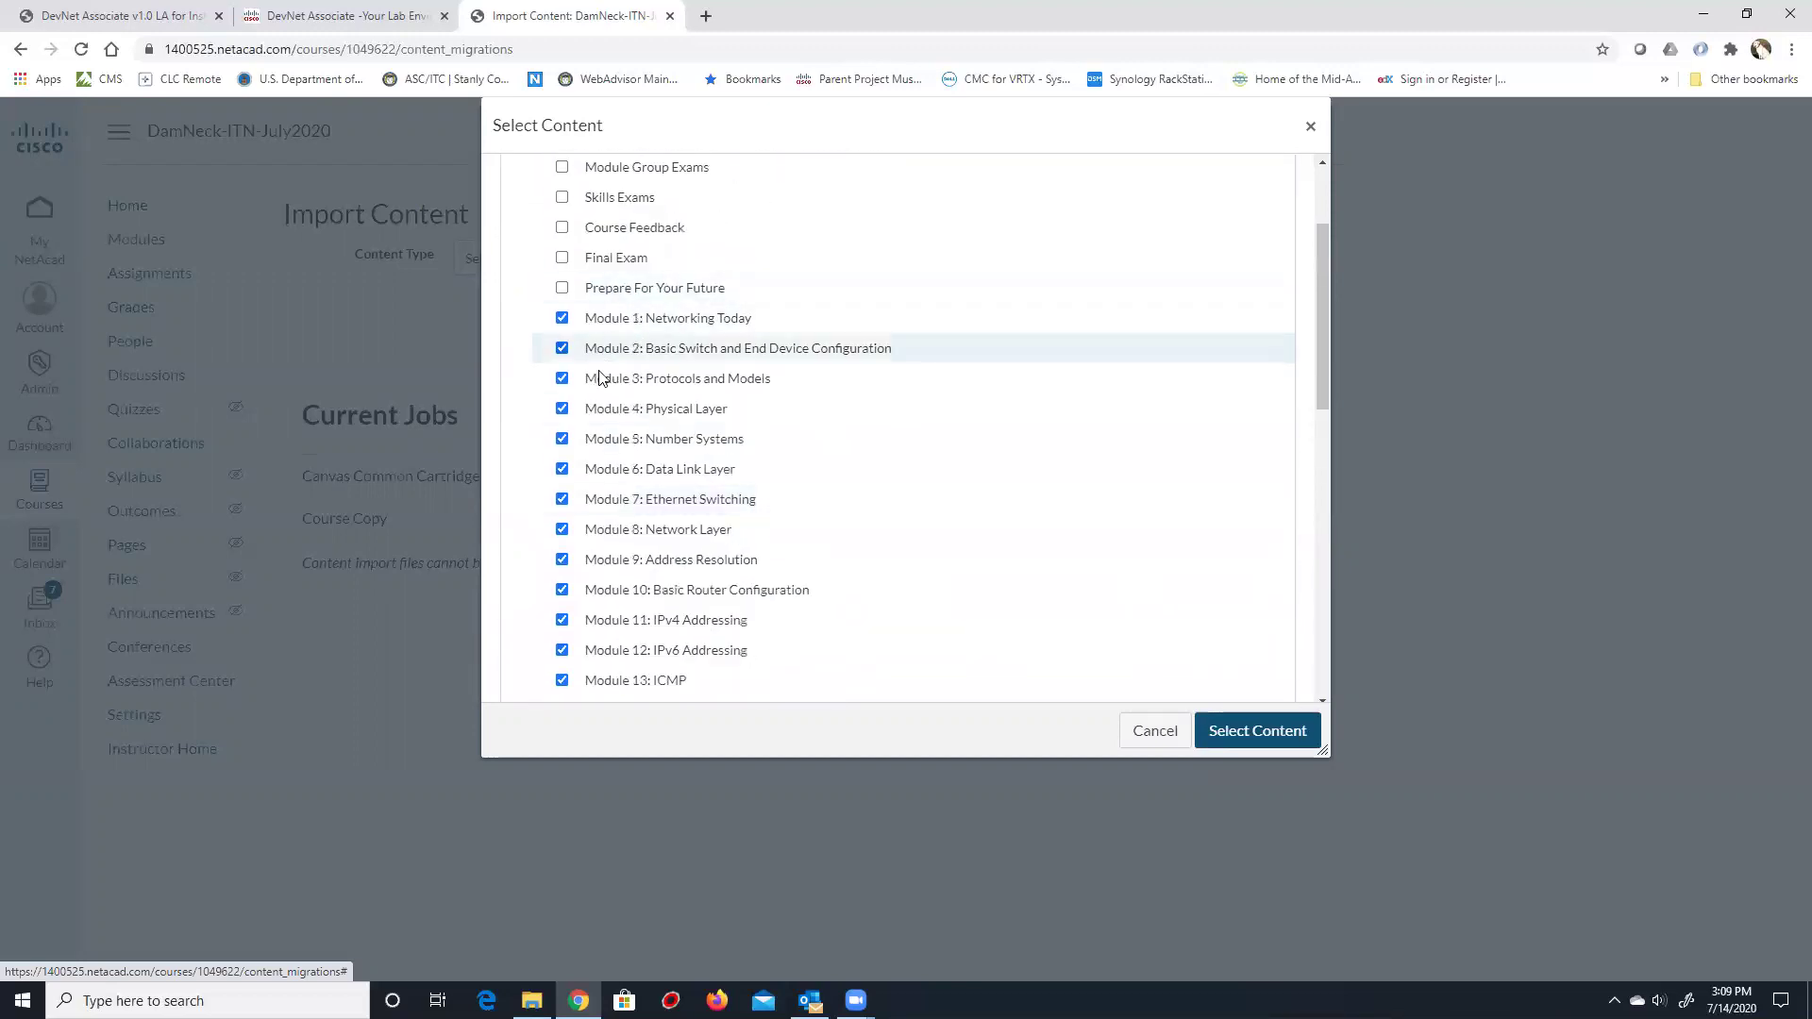
{"action": "scroll", "coordinate": [613, 584], "scroll_direction": "down", "scroll_amount": 4}
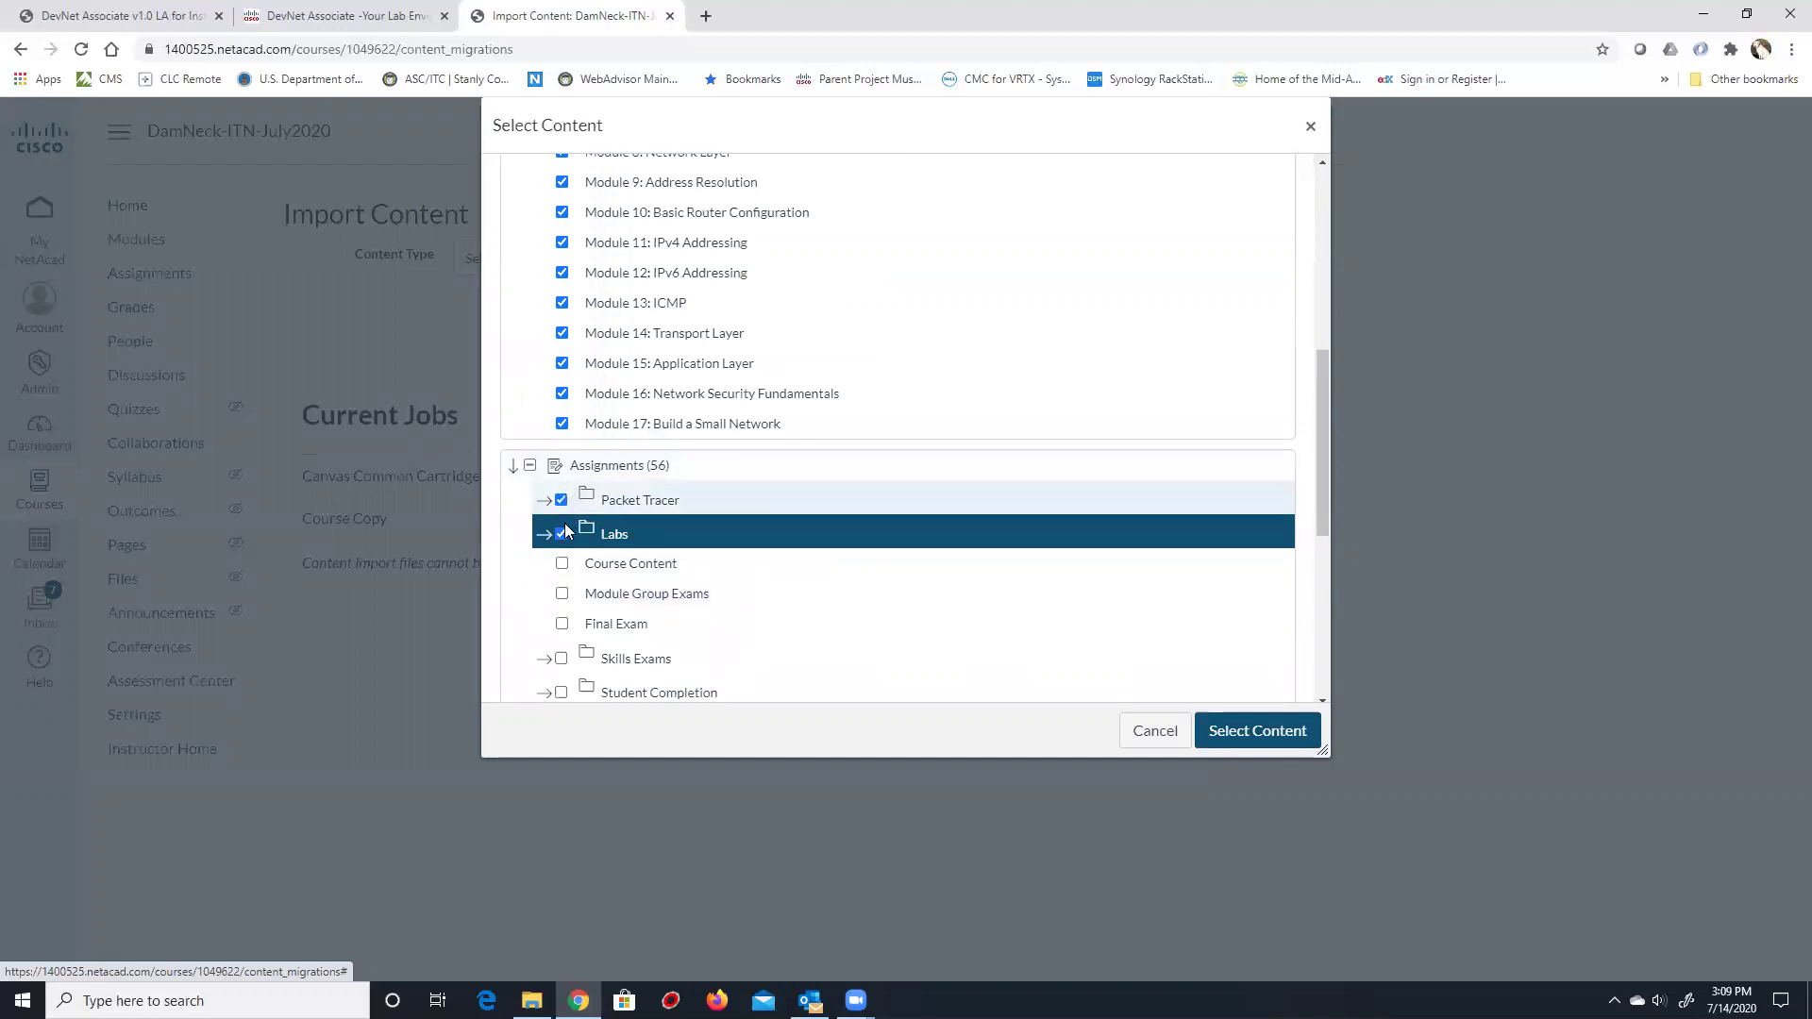
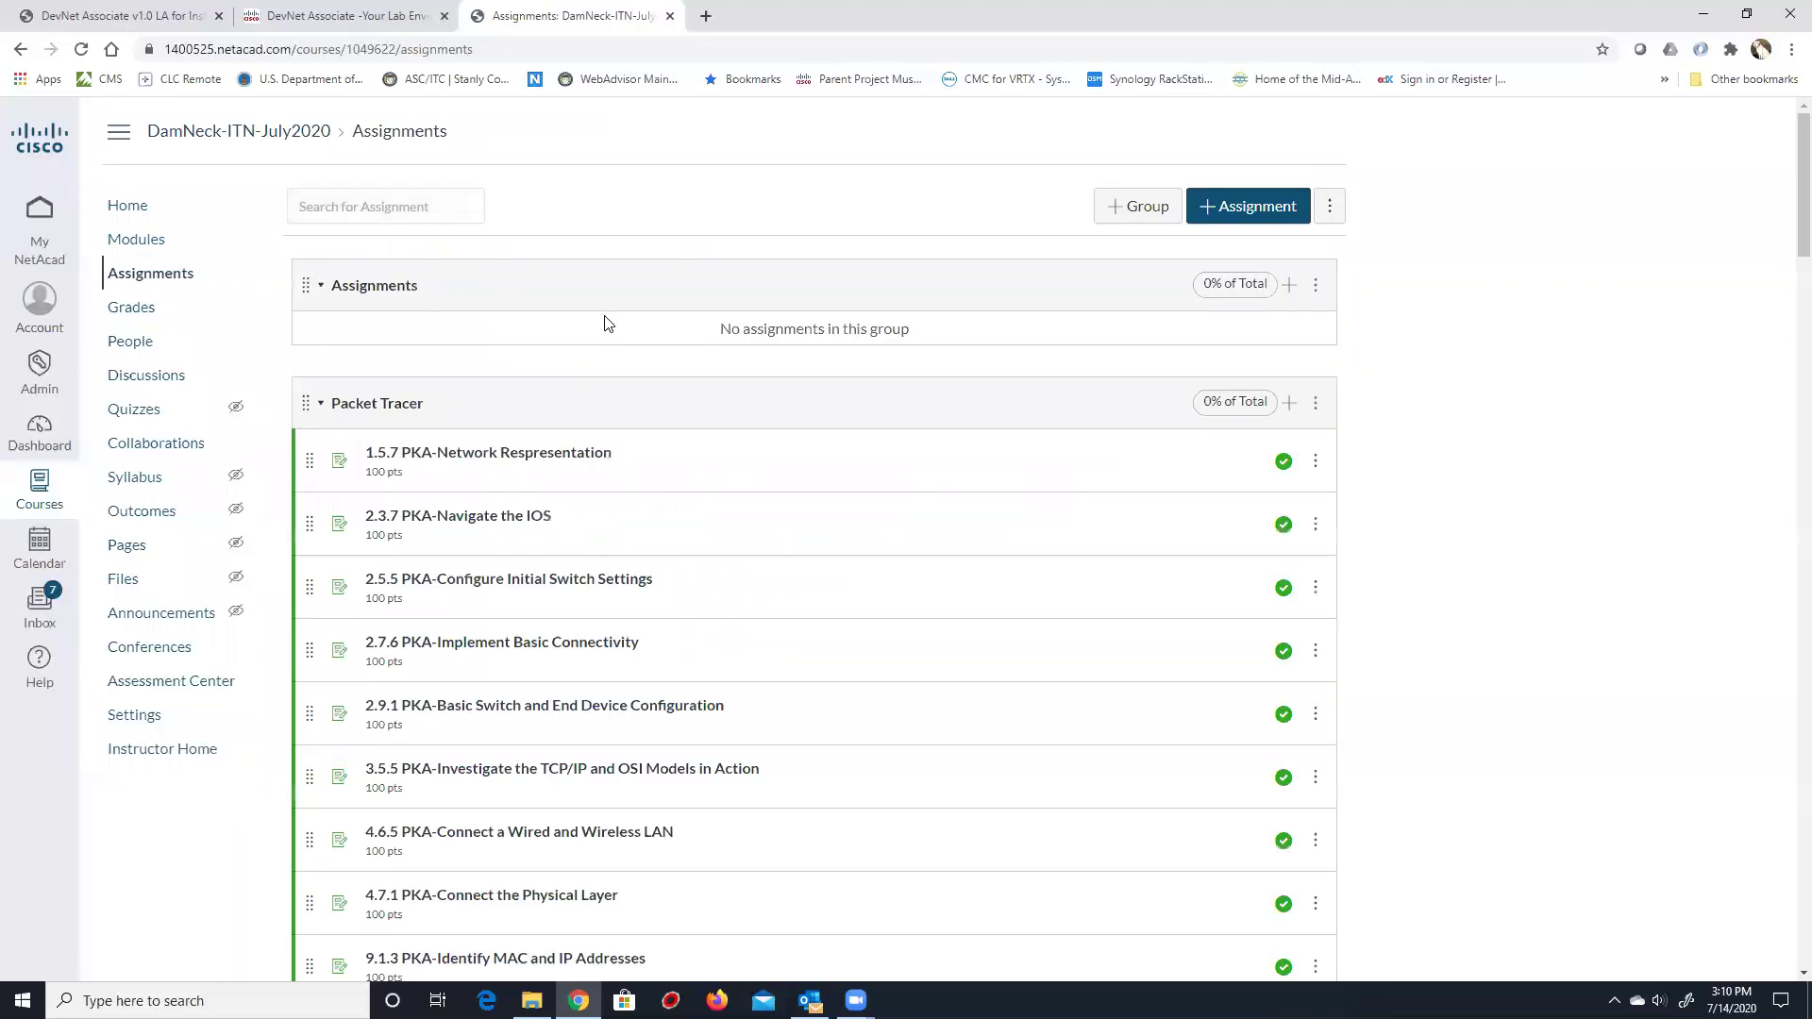
Review the imported Packet Tracer assignments and check the points and submission type of 9.3.4 PKA-IPv6 Neighbor Discovery.
{"action": "scroll", "coordinate": [595, 328], "scroll_direction": "down", "scroll_amount": 1}
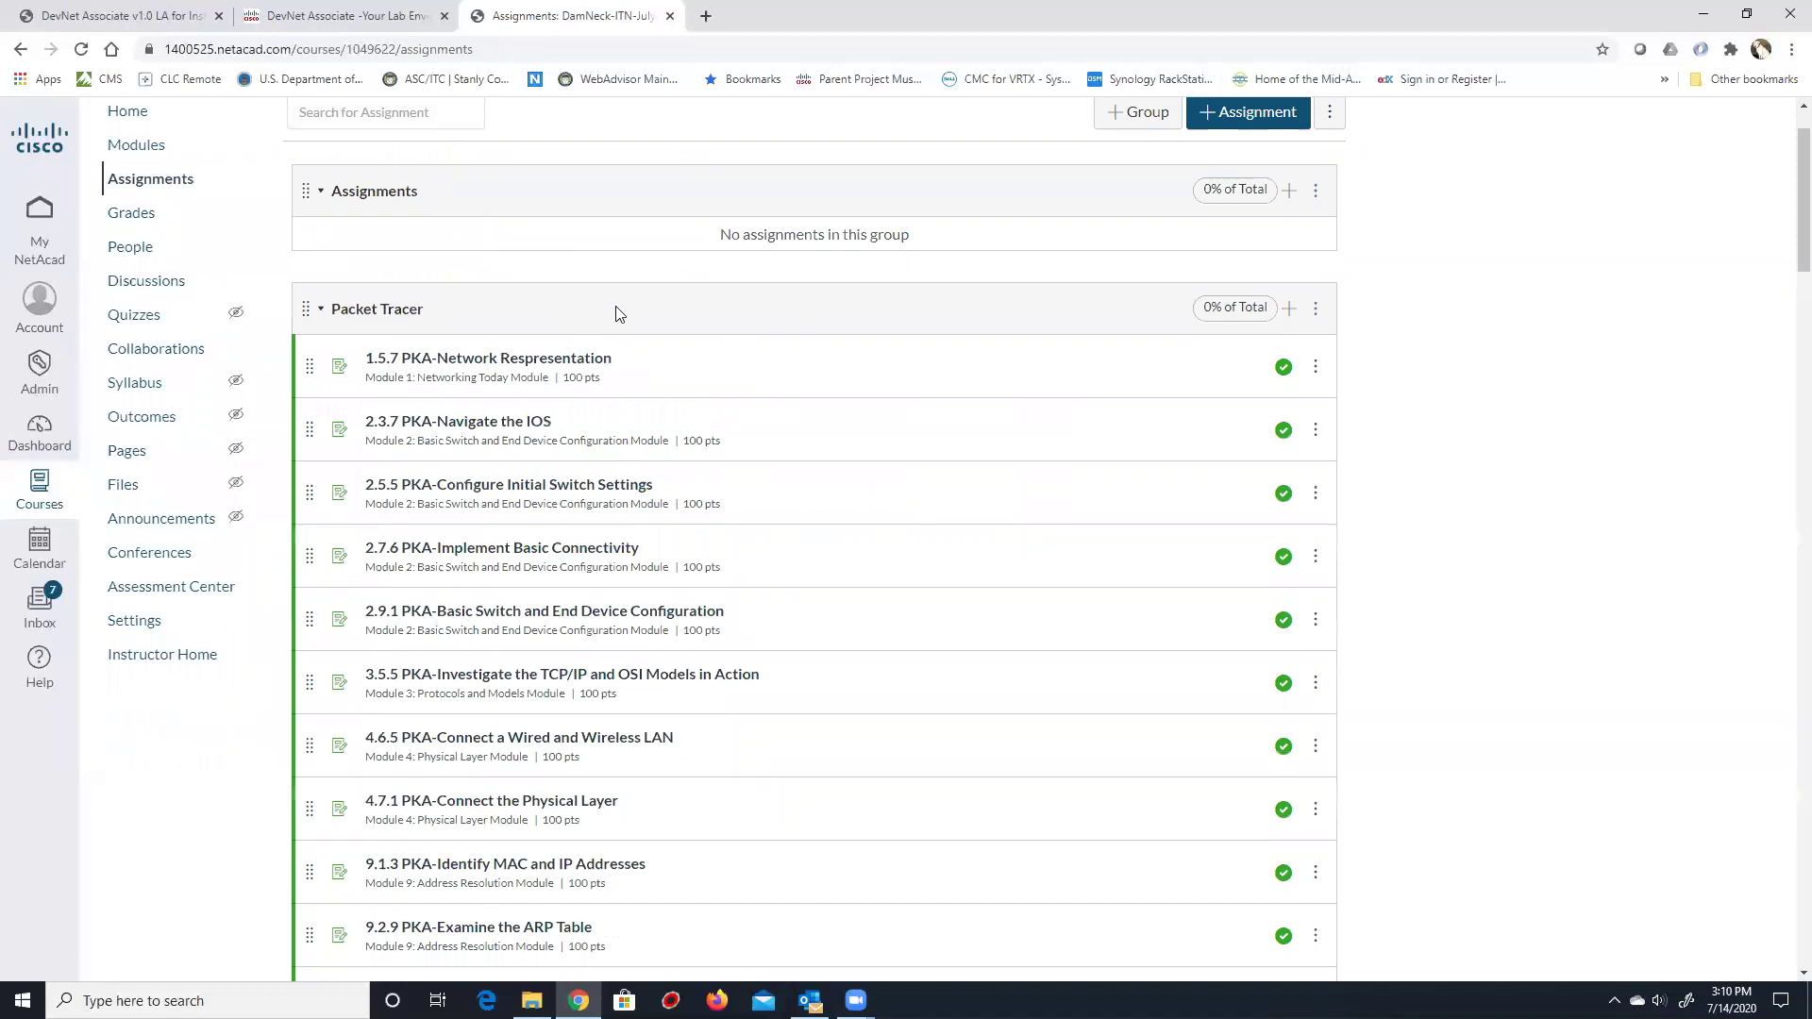
{"action": "scroll", "coordinate": [551, 328], "scroll_direction": "down", "scroll_amount": 6}
{"action": "scroll", "coordinate": [554, 323], "scroll_direction": "up", "scroll_amount": 5}
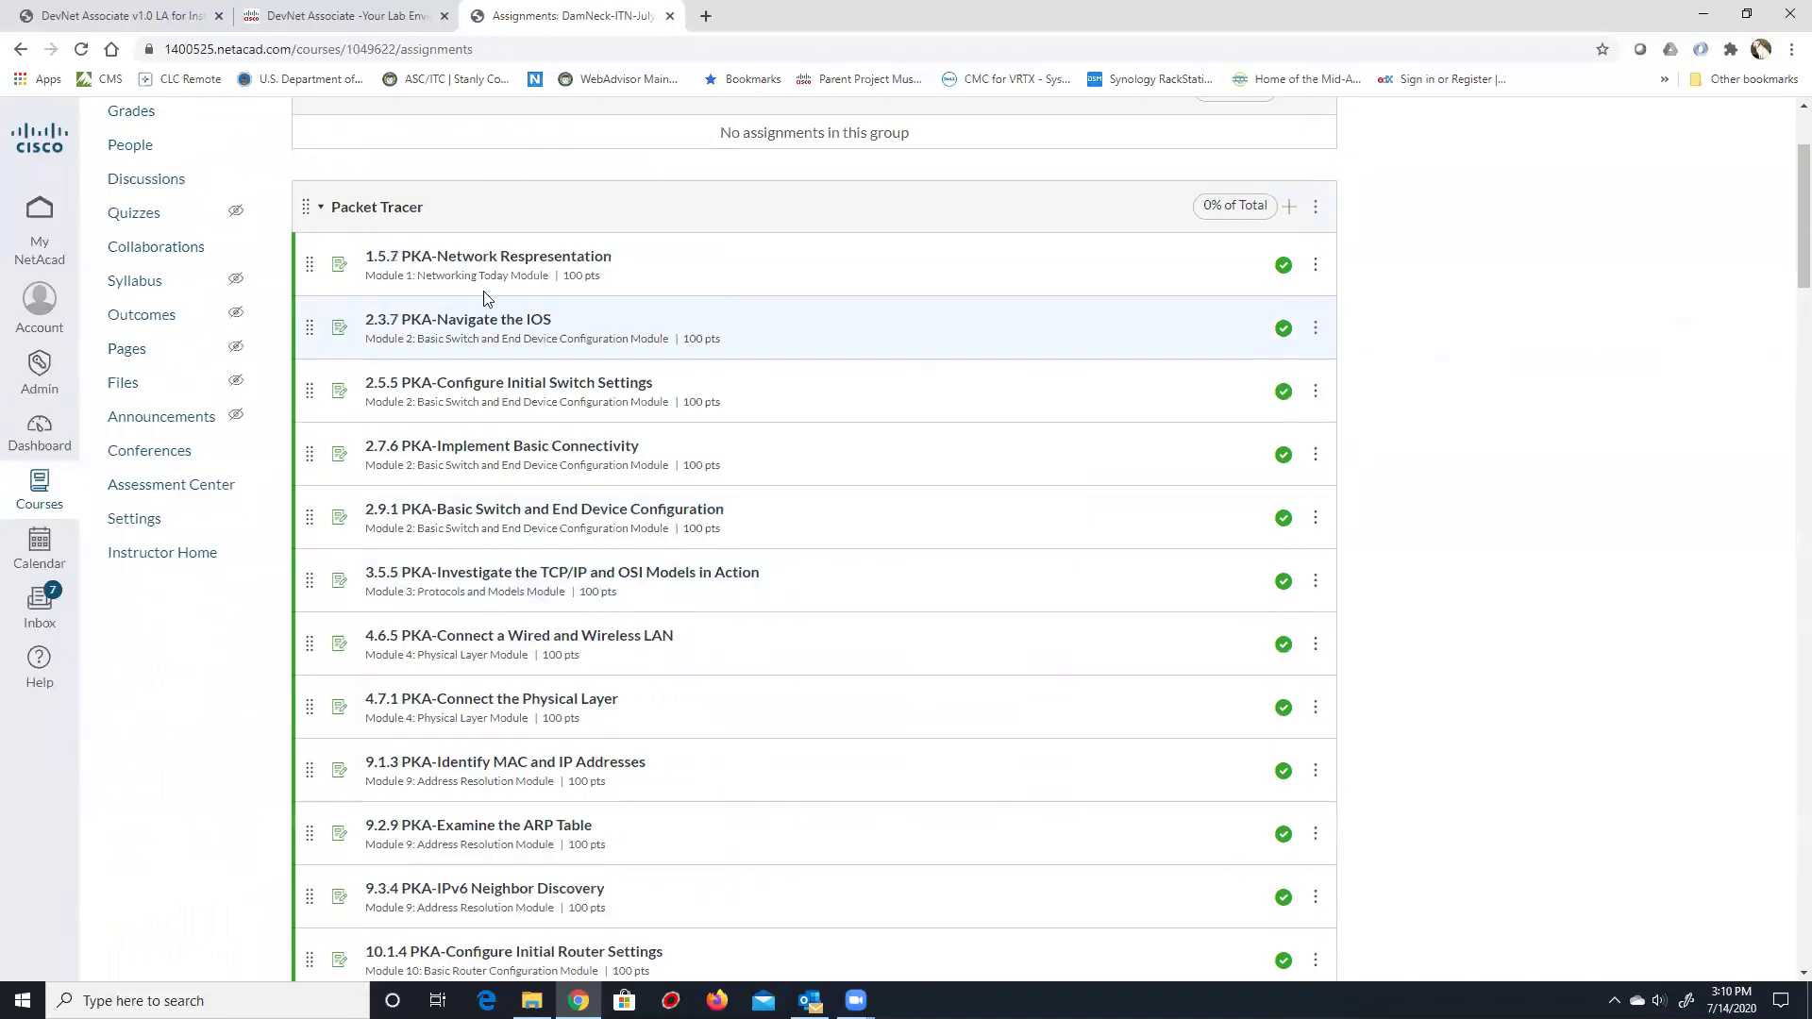
{"action": "left_click", "coordinate": [322, 213]}
{"action": "left_click", "coordinate": [322, 214]}
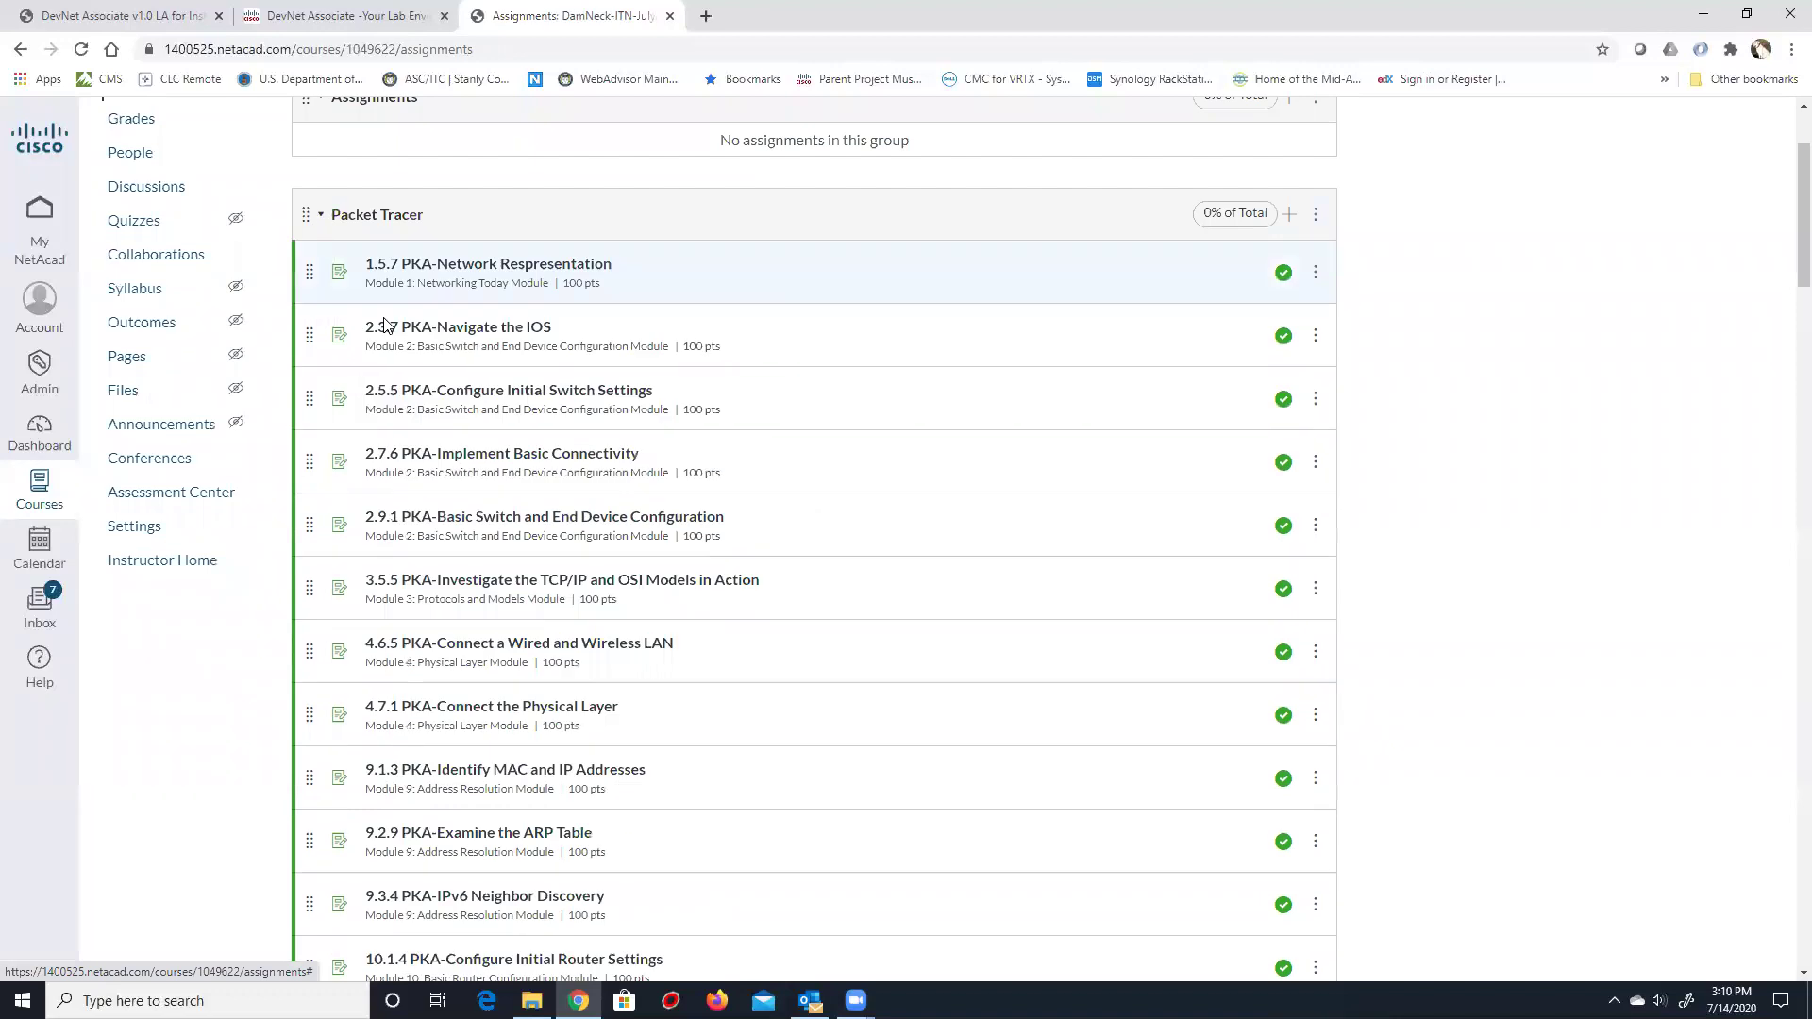
{"action": "scroll", "coordinate": [449, 340], "scroll_direction": "down", "scroll_amount": 2}
{"action": "scroll", "coordinate": [450, 349], "scroll_direction": "down", "scroll_amount": 2}
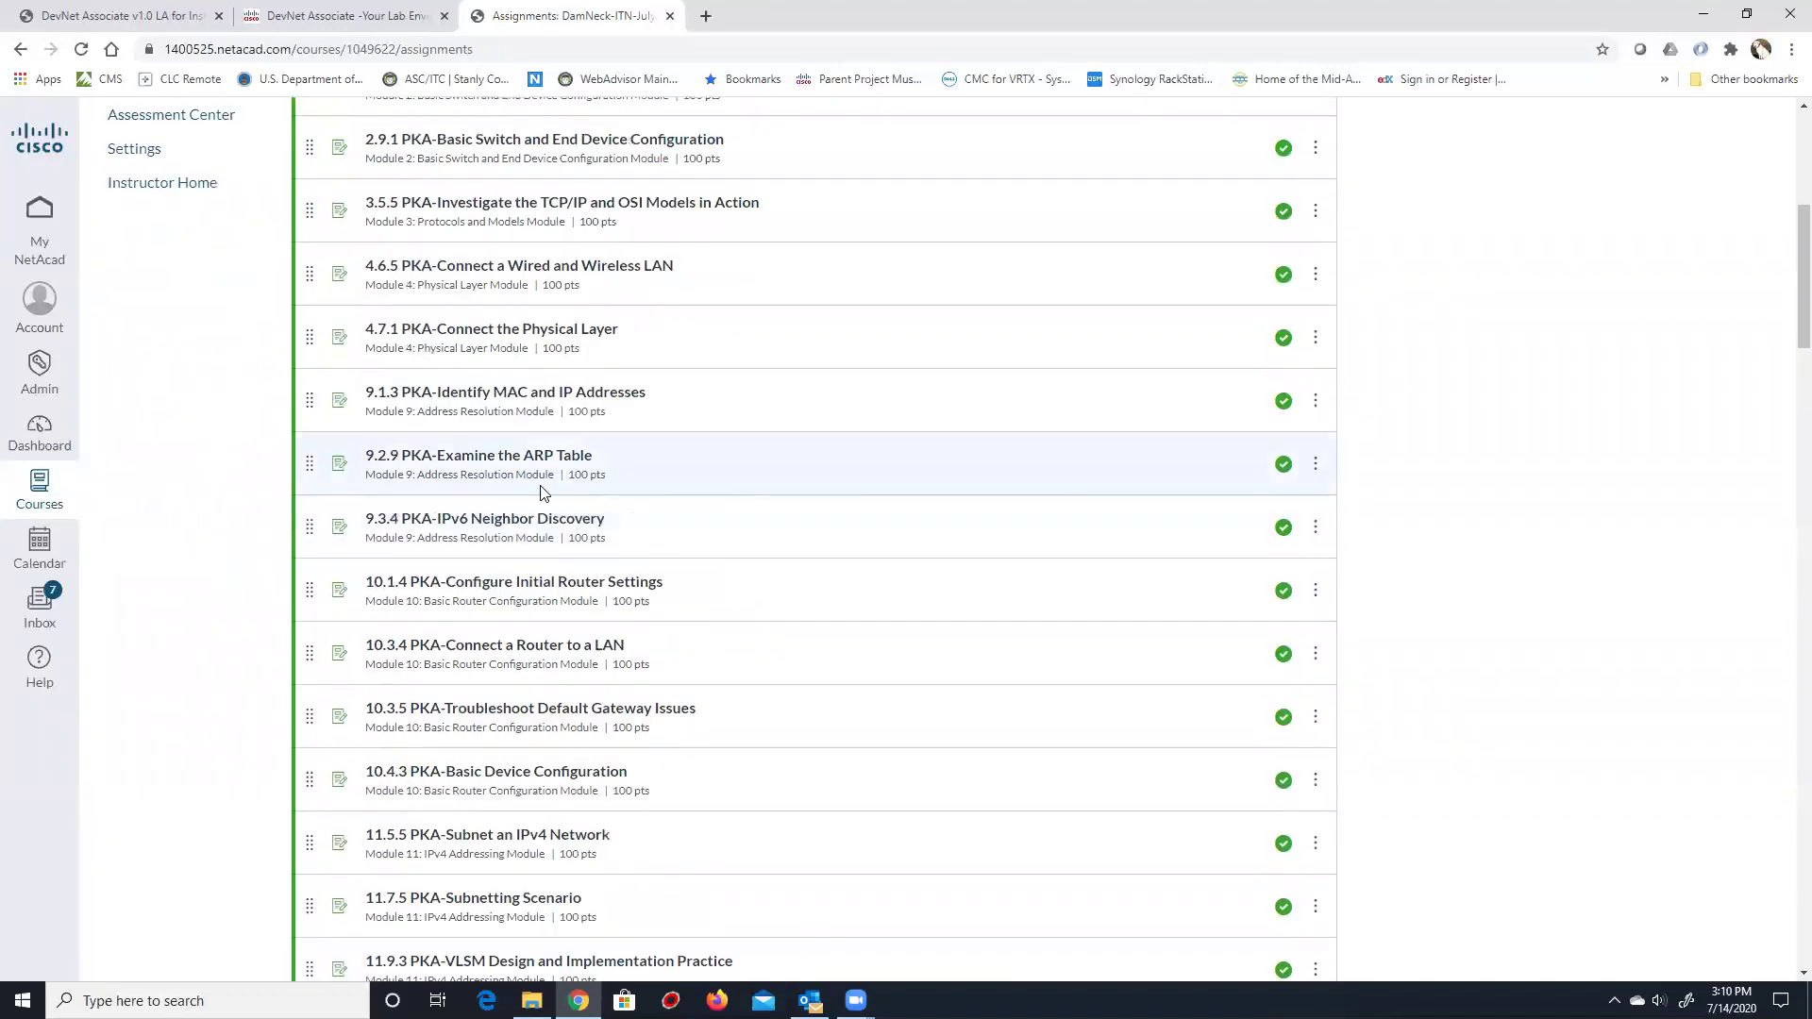
{"action": "left_click", "coordinate": [494, 525]}
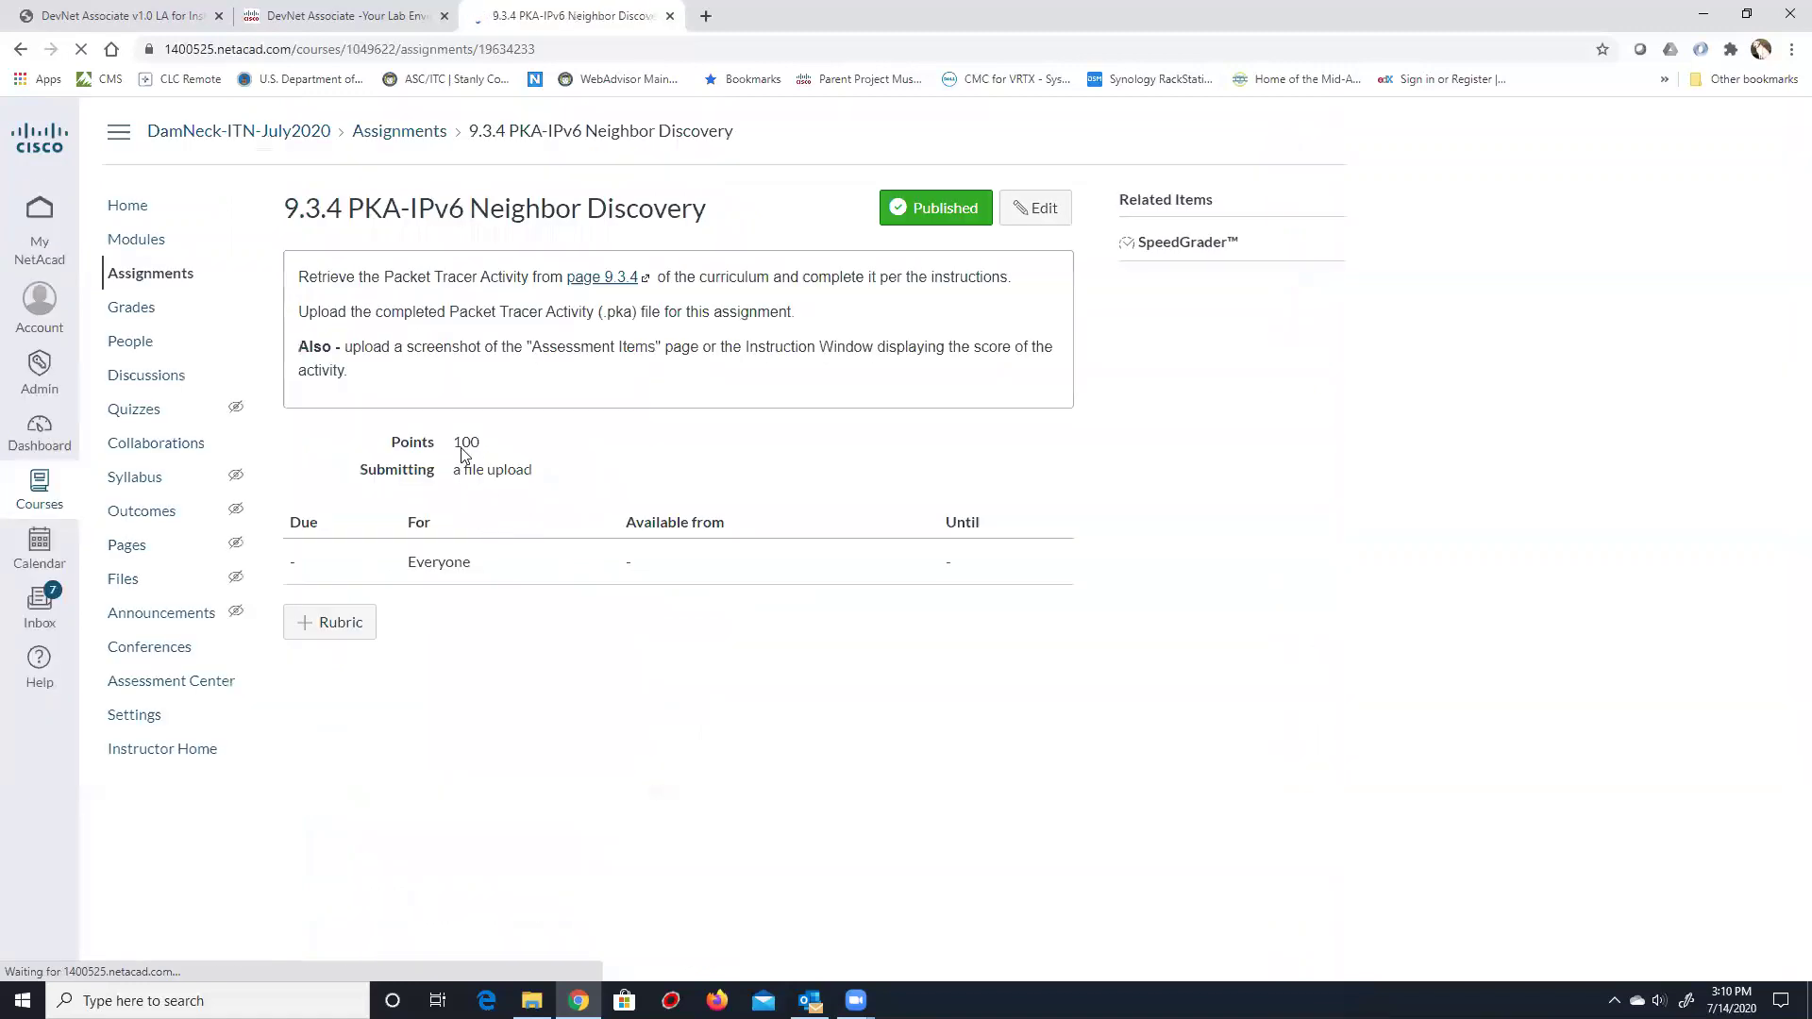
{"action": "left_click_drag", "start_coordinate": [544, 485], "coordinate": [452, 473]}
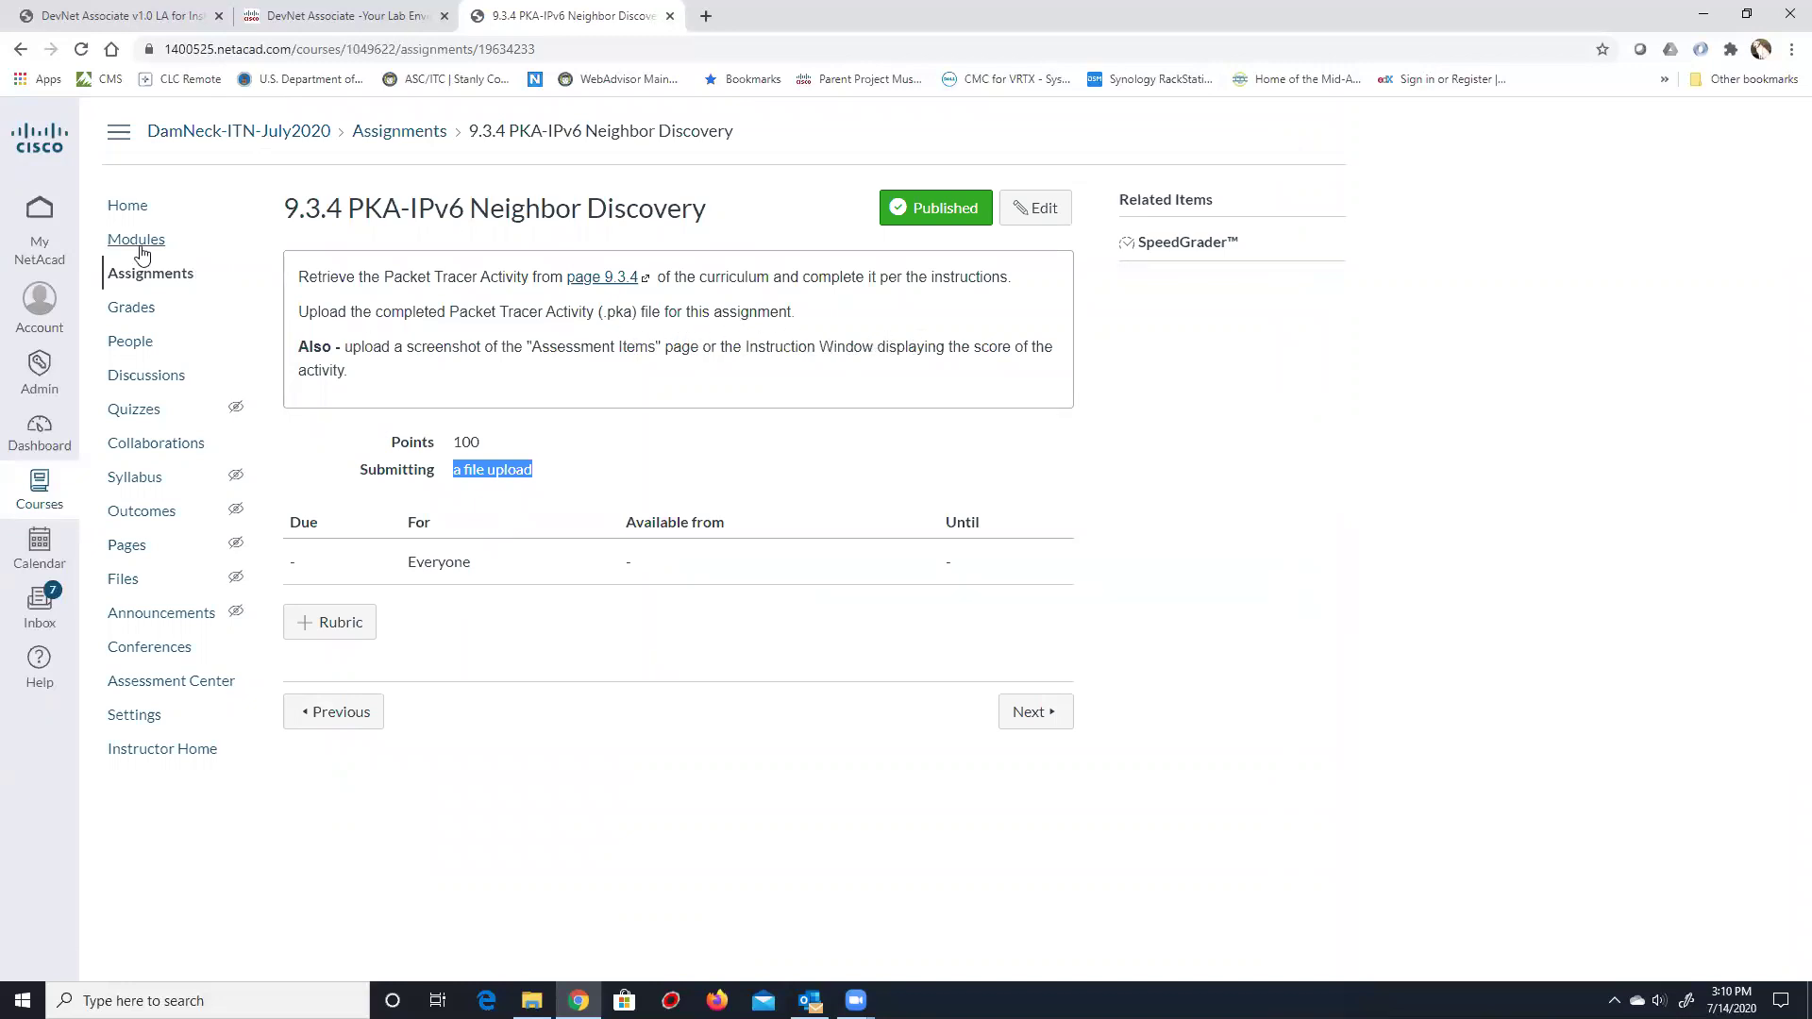
Return to the assignments list and collapse the Packet Tracer group to view the Course Content and Labs groups.
{"action": "left_click", "coordinate": [156, 273]}
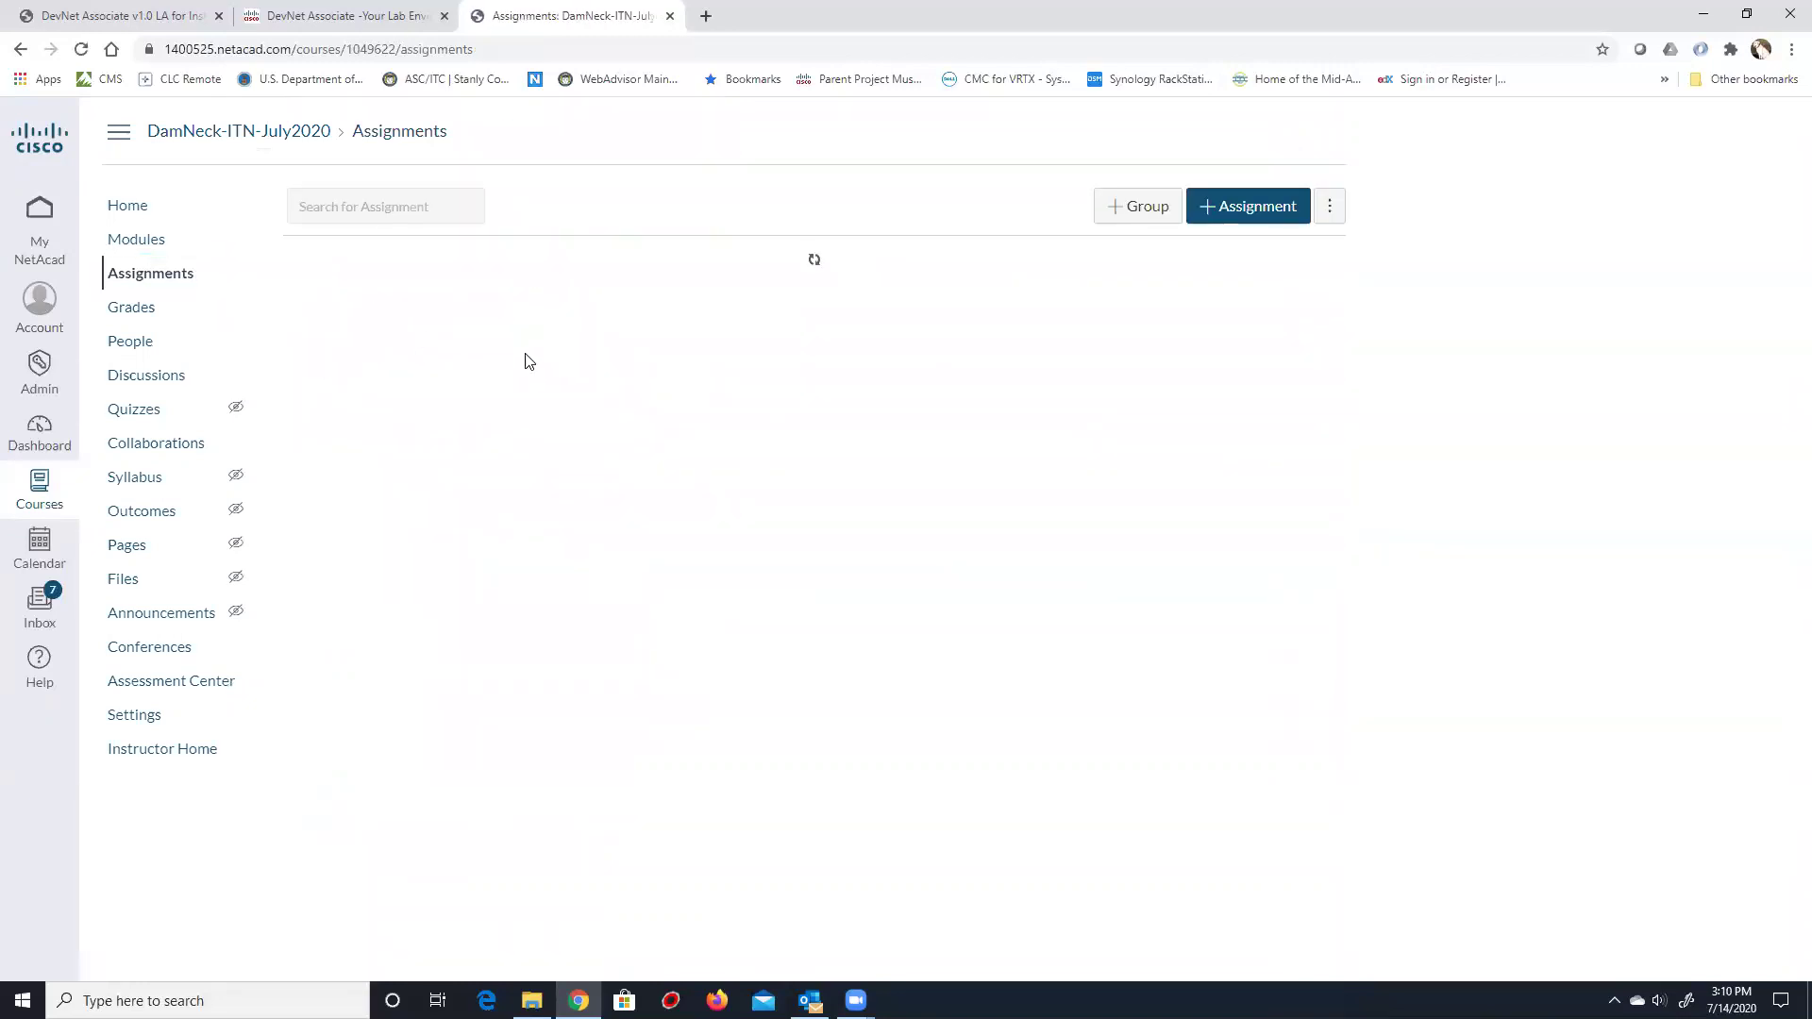
{"action": "scroll", "coordinate": [512, 355], "scroll_direction": "down", "scroll_amount": 1}
{"action": "scroll", "coordinate": [512, 355], "scroll_direction": "down", "scroll_amount": 2}
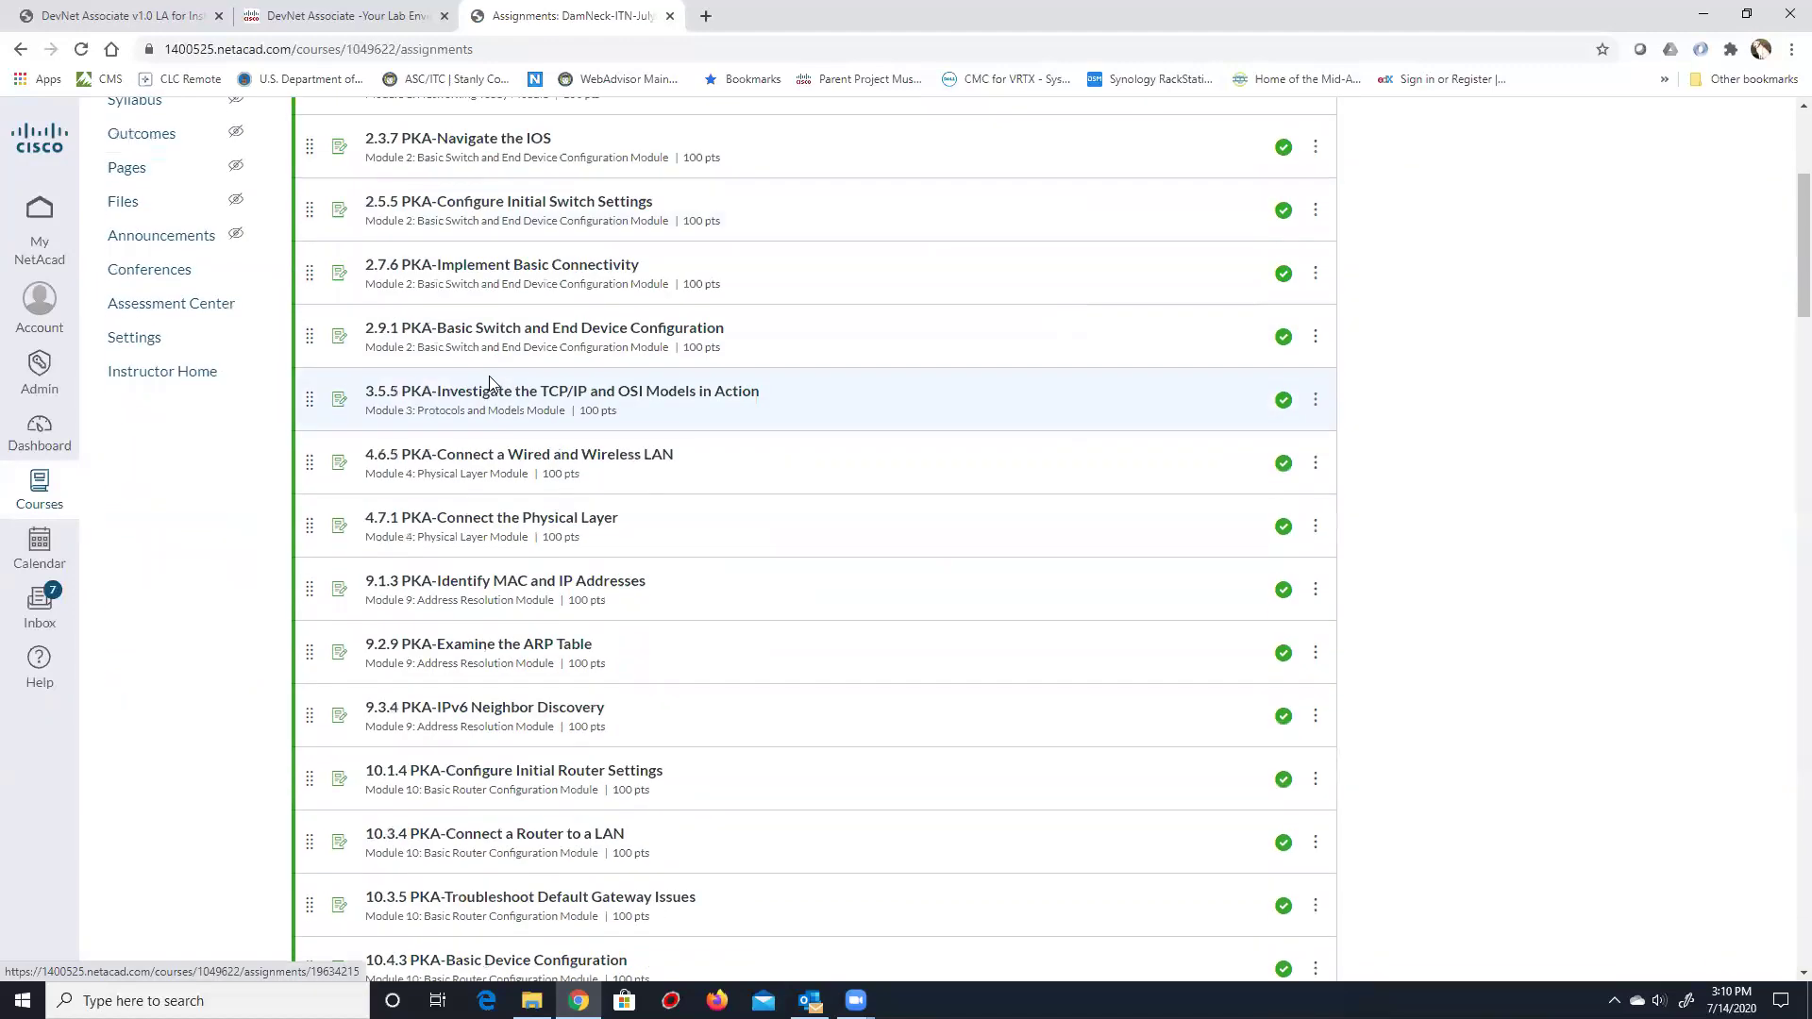
{"action": "scroll", "coordinate": [491, 378], "scroll_direction": "up", "scroll_amount": 1}
{"action": "scroll", "coordinate": [340, 236], "scroll_direction": "up", "scroll_amount": 1}
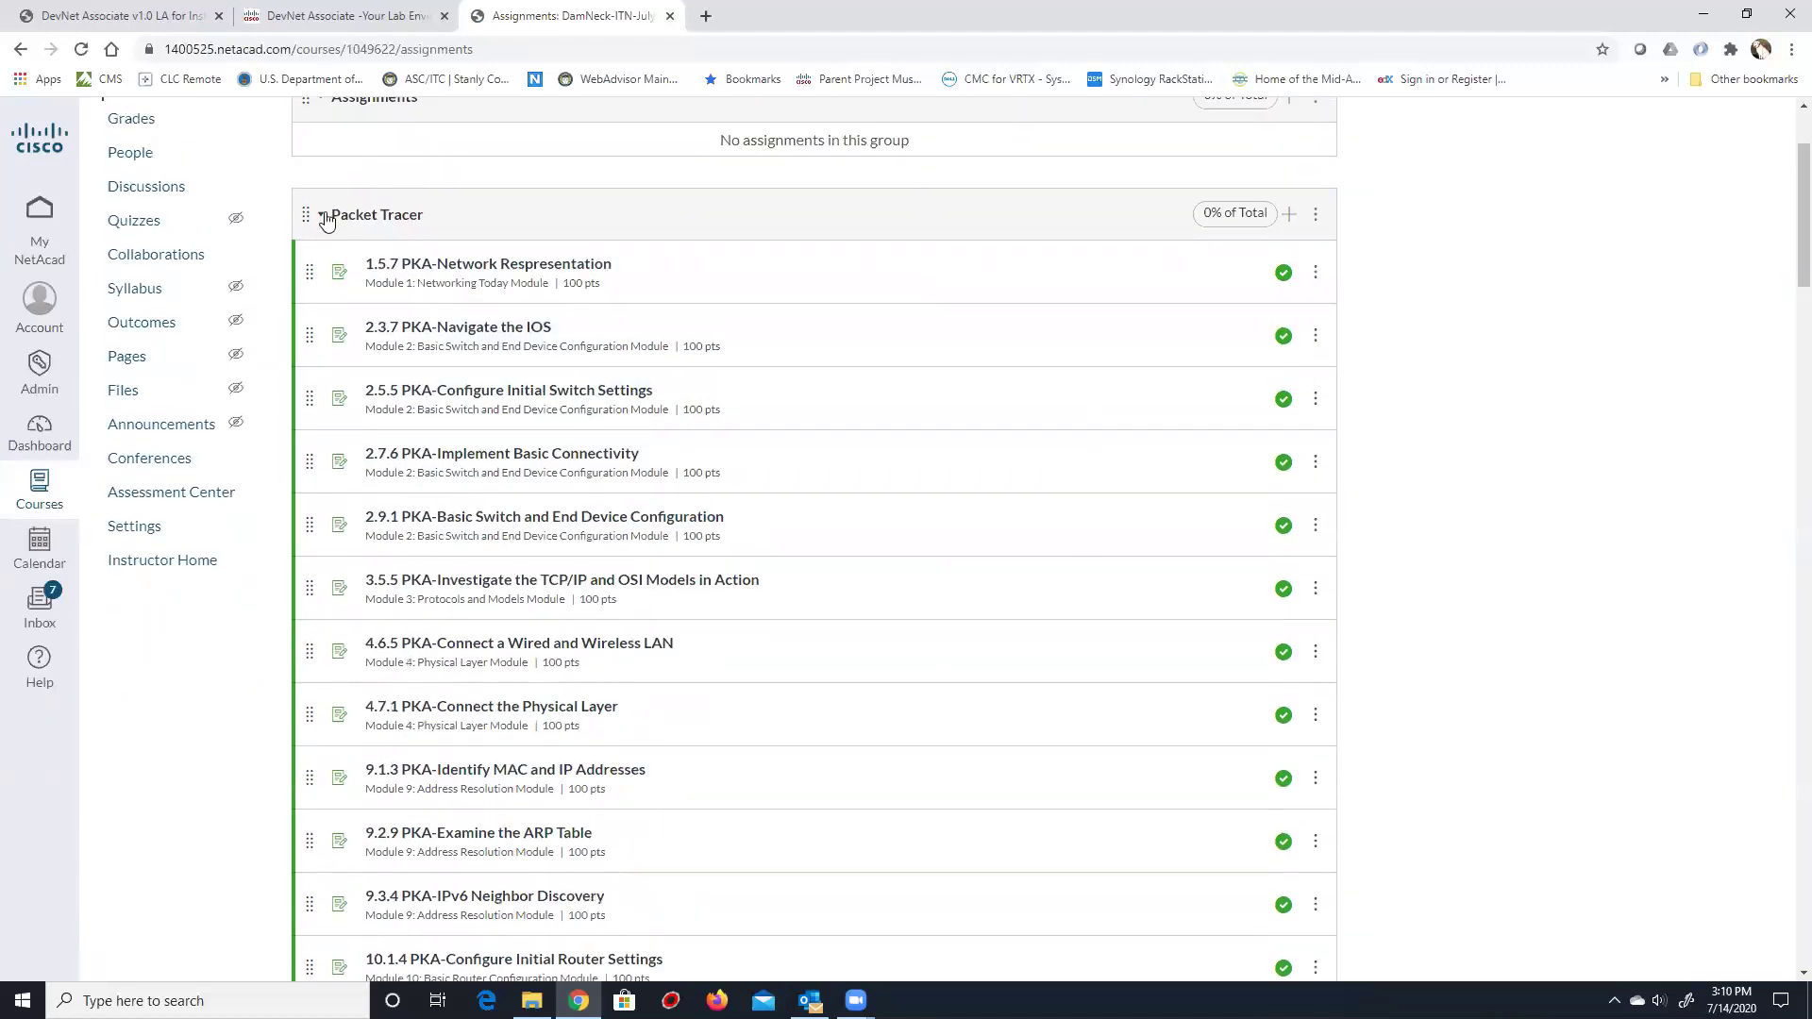
{"action": "left_click", "coordinate": [321, 214]}
{"action": "left_click_drag", "start_coordinate": [306, 449], "coordinate": [311, 752]}
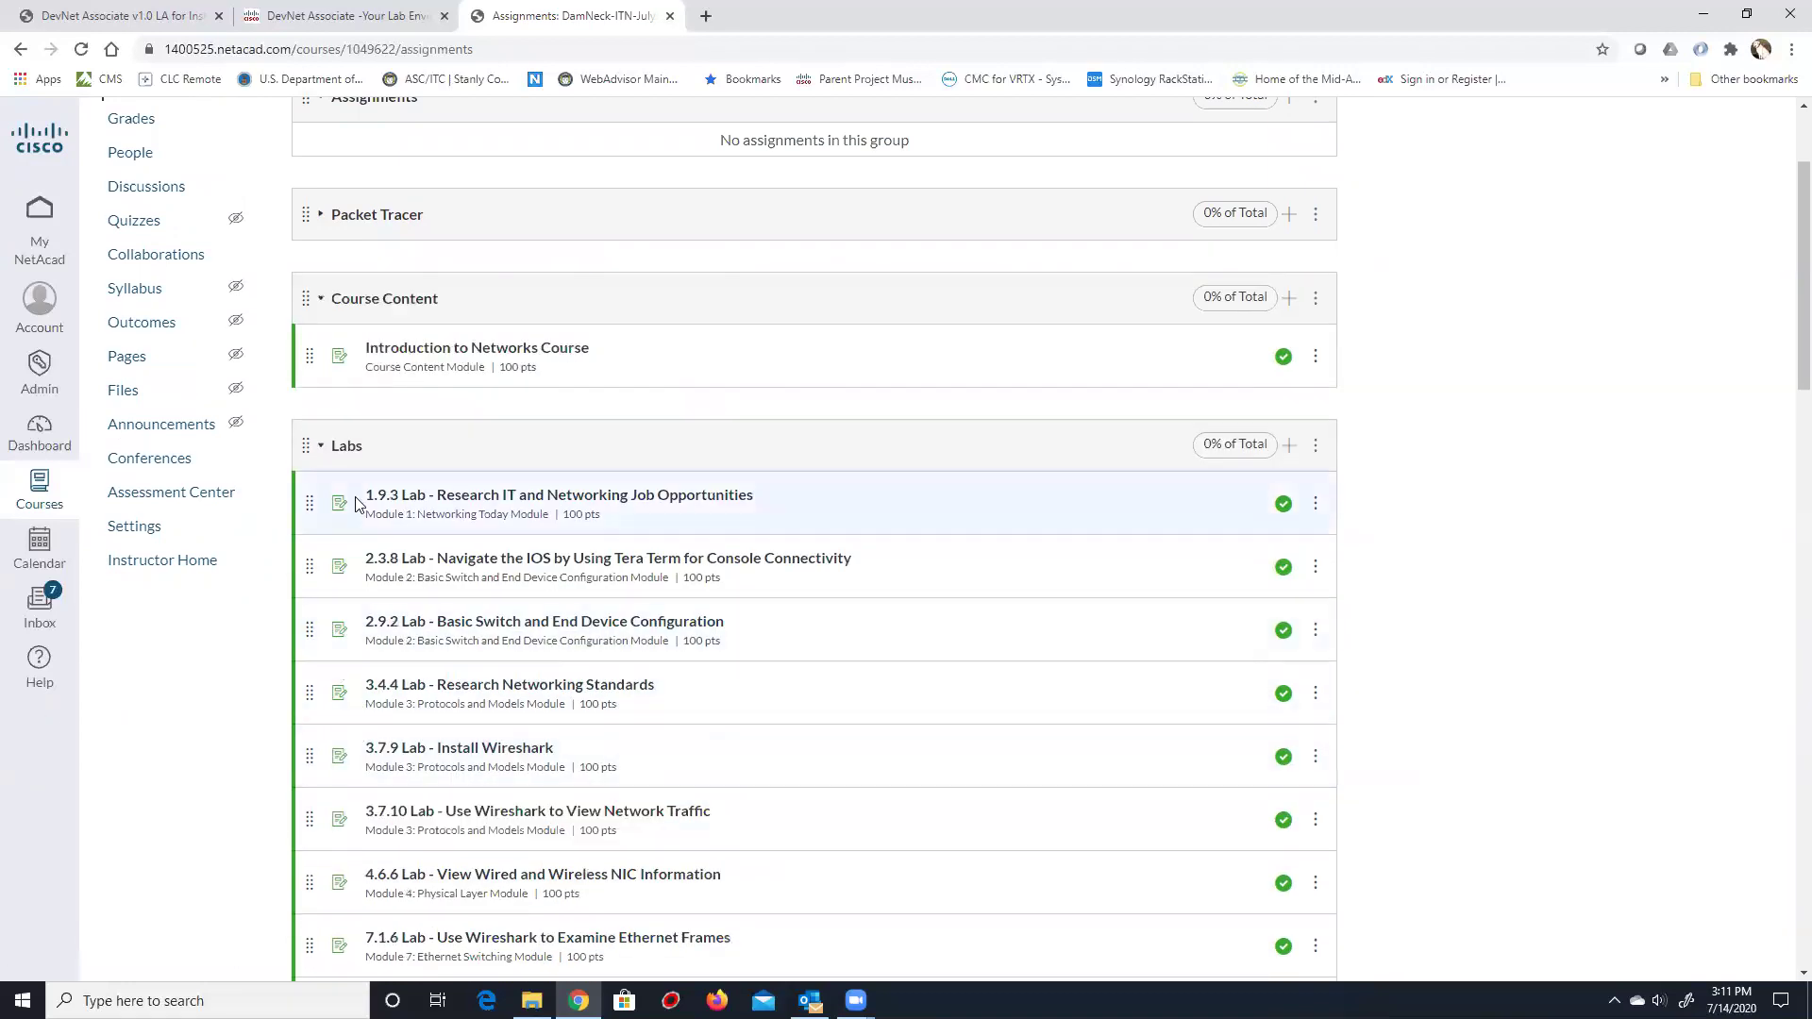
Move the Labs assignment group above Course Content, look through its labs, and collapse the group.
{"action": "left_click_drag", "start_coordinate": [310, 447], "coordinate": [304, 291]}
{"action": "scroll", "coordinate": [535, 412], "scroll_direction": "down", "scroll_amount": 1}
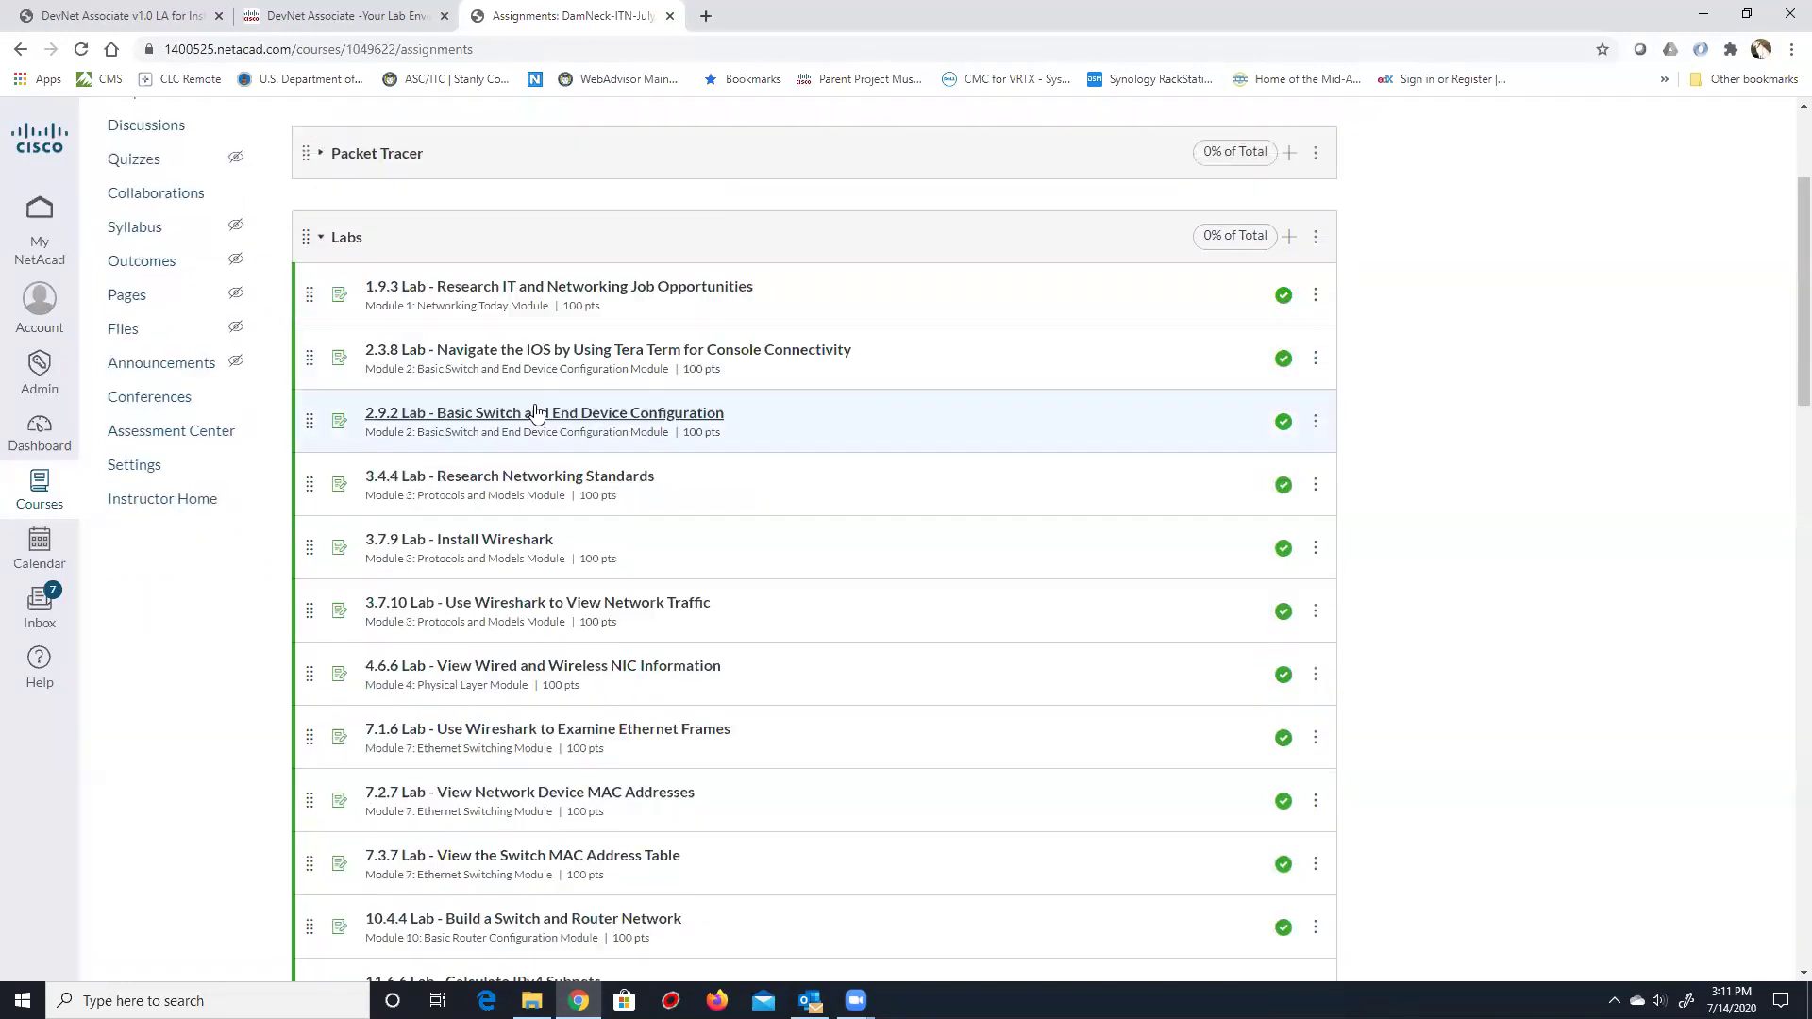
{"action": "scroll", "coordinate": [535, 412], "scroll_direction": "down", "scroll_amount": 10}
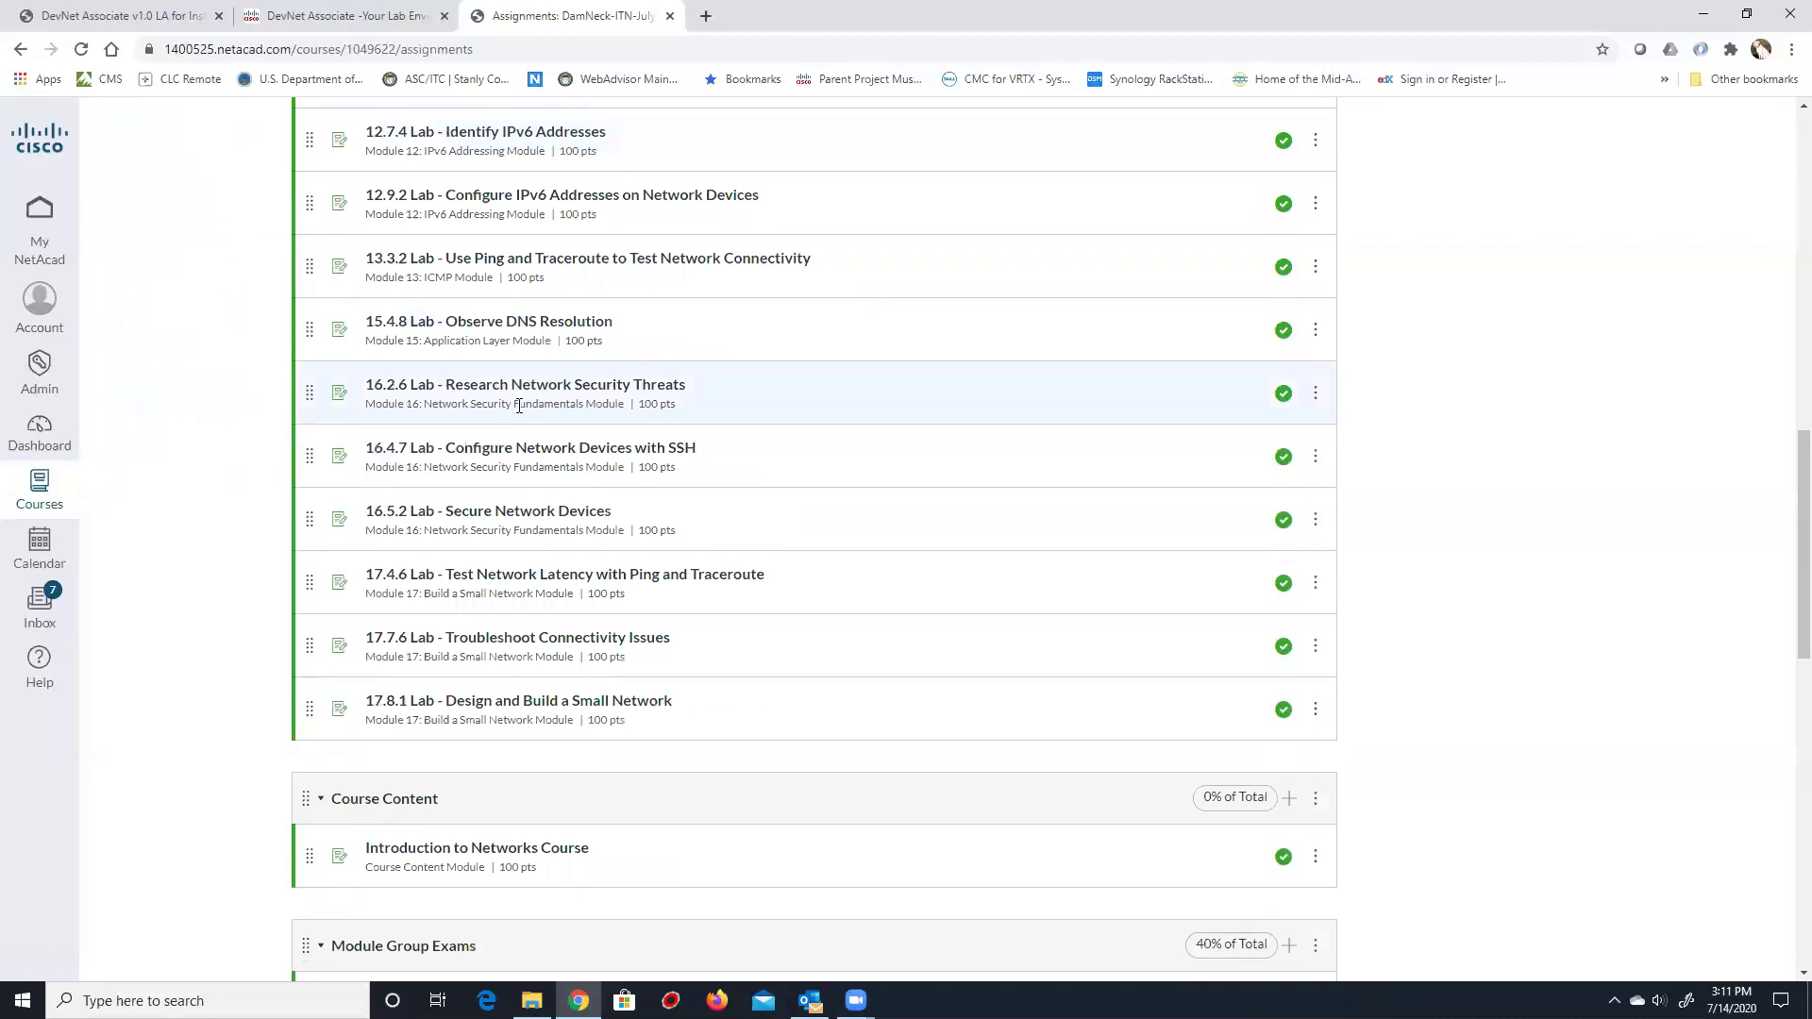
{"action": "scroll", "coordinate": [465, 623], "scroll_direction": "up", "scroll_amount": 10}
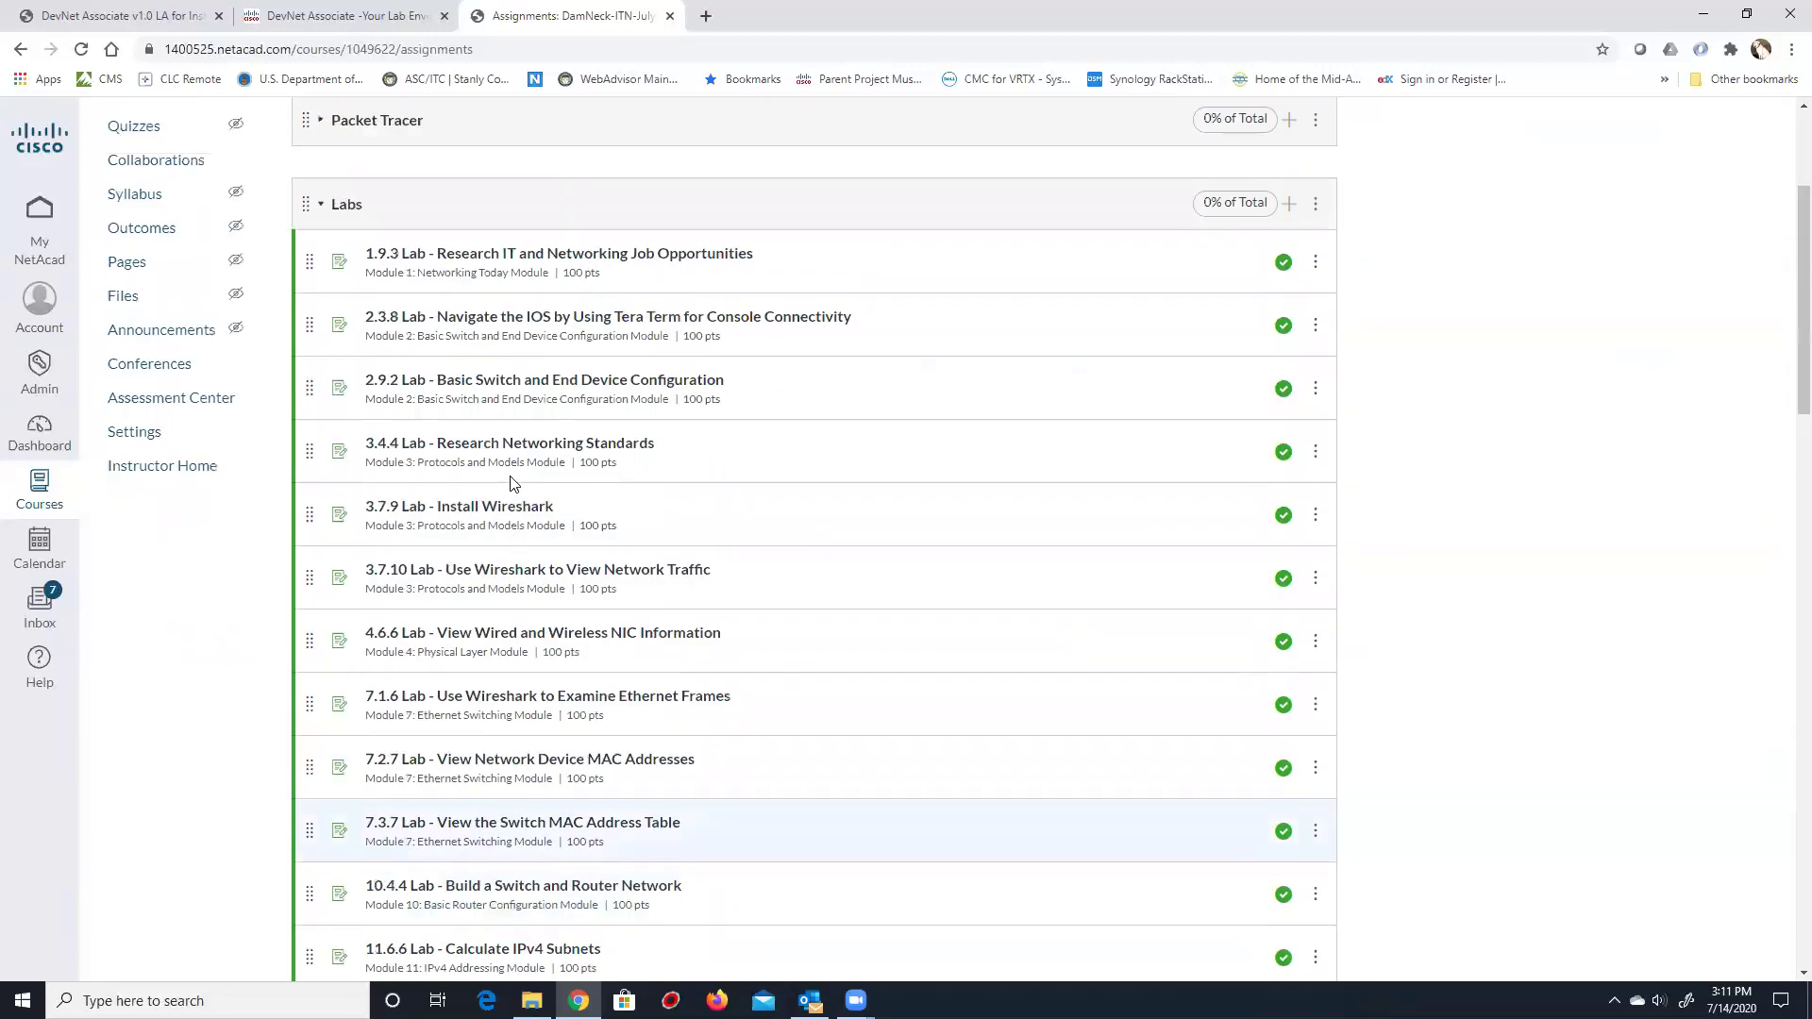
{"action": "scroll", "coordinate": [514, 483], "scroll_direction": "up", "scroll_amount": 1}
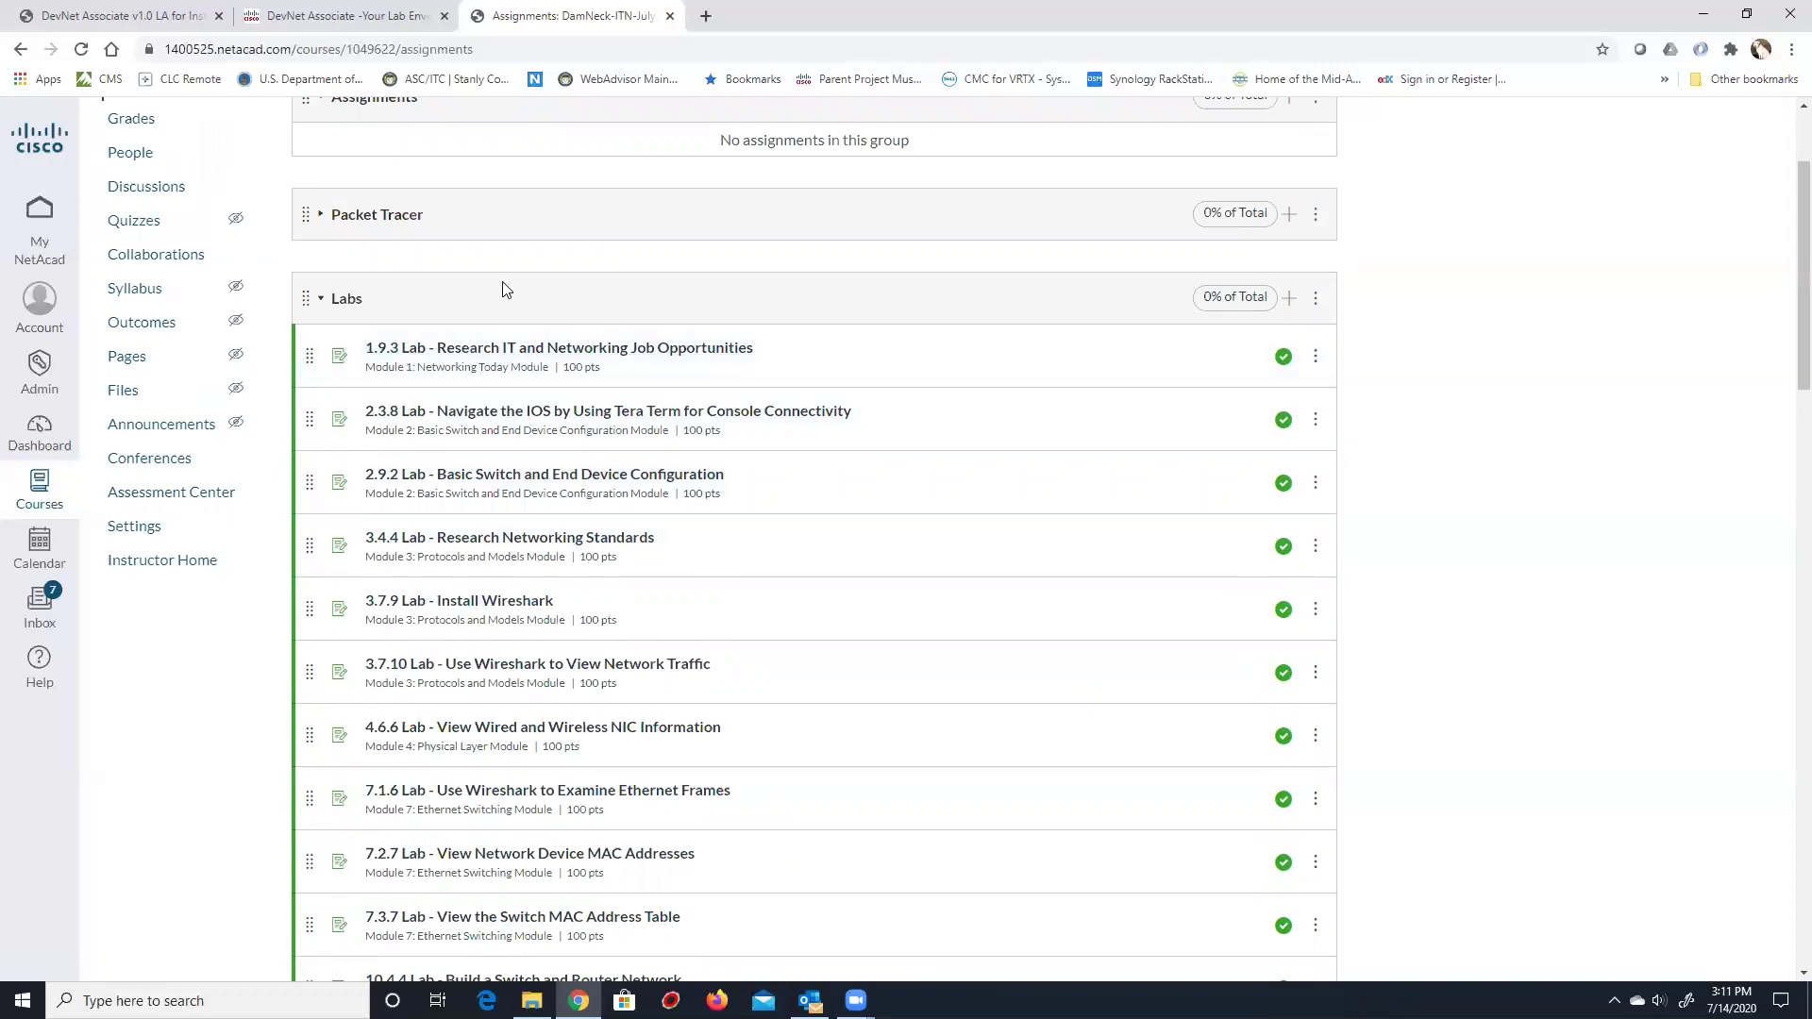
{"action": "left_click", "coordinate": [320, 299]}
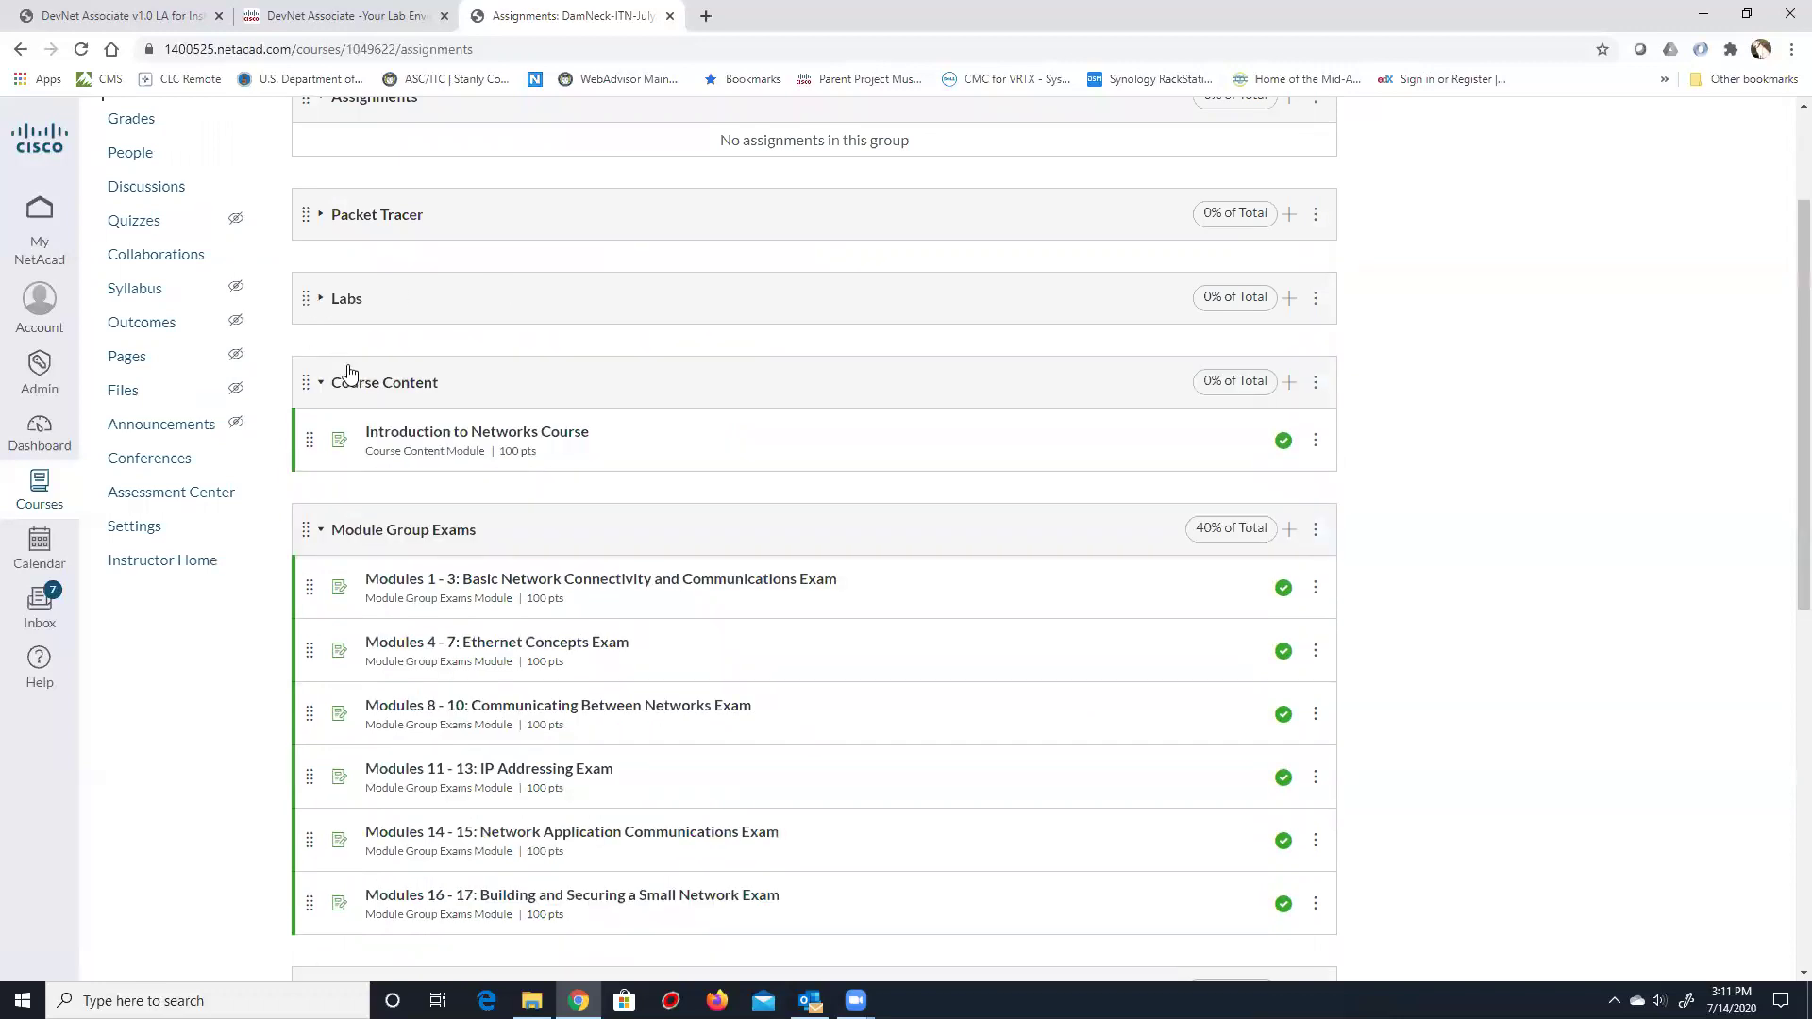
Look over the remaining assignment groups and delete the empty Assignments group.
{"action": "scroll", "coordinate": [354, 425], "scroll_direction": "down", "scroll_amount": 1}
{"action": "scroll", "coordinate": [410, 427], "scroll_direction": "down", "scroll_amount": 5}
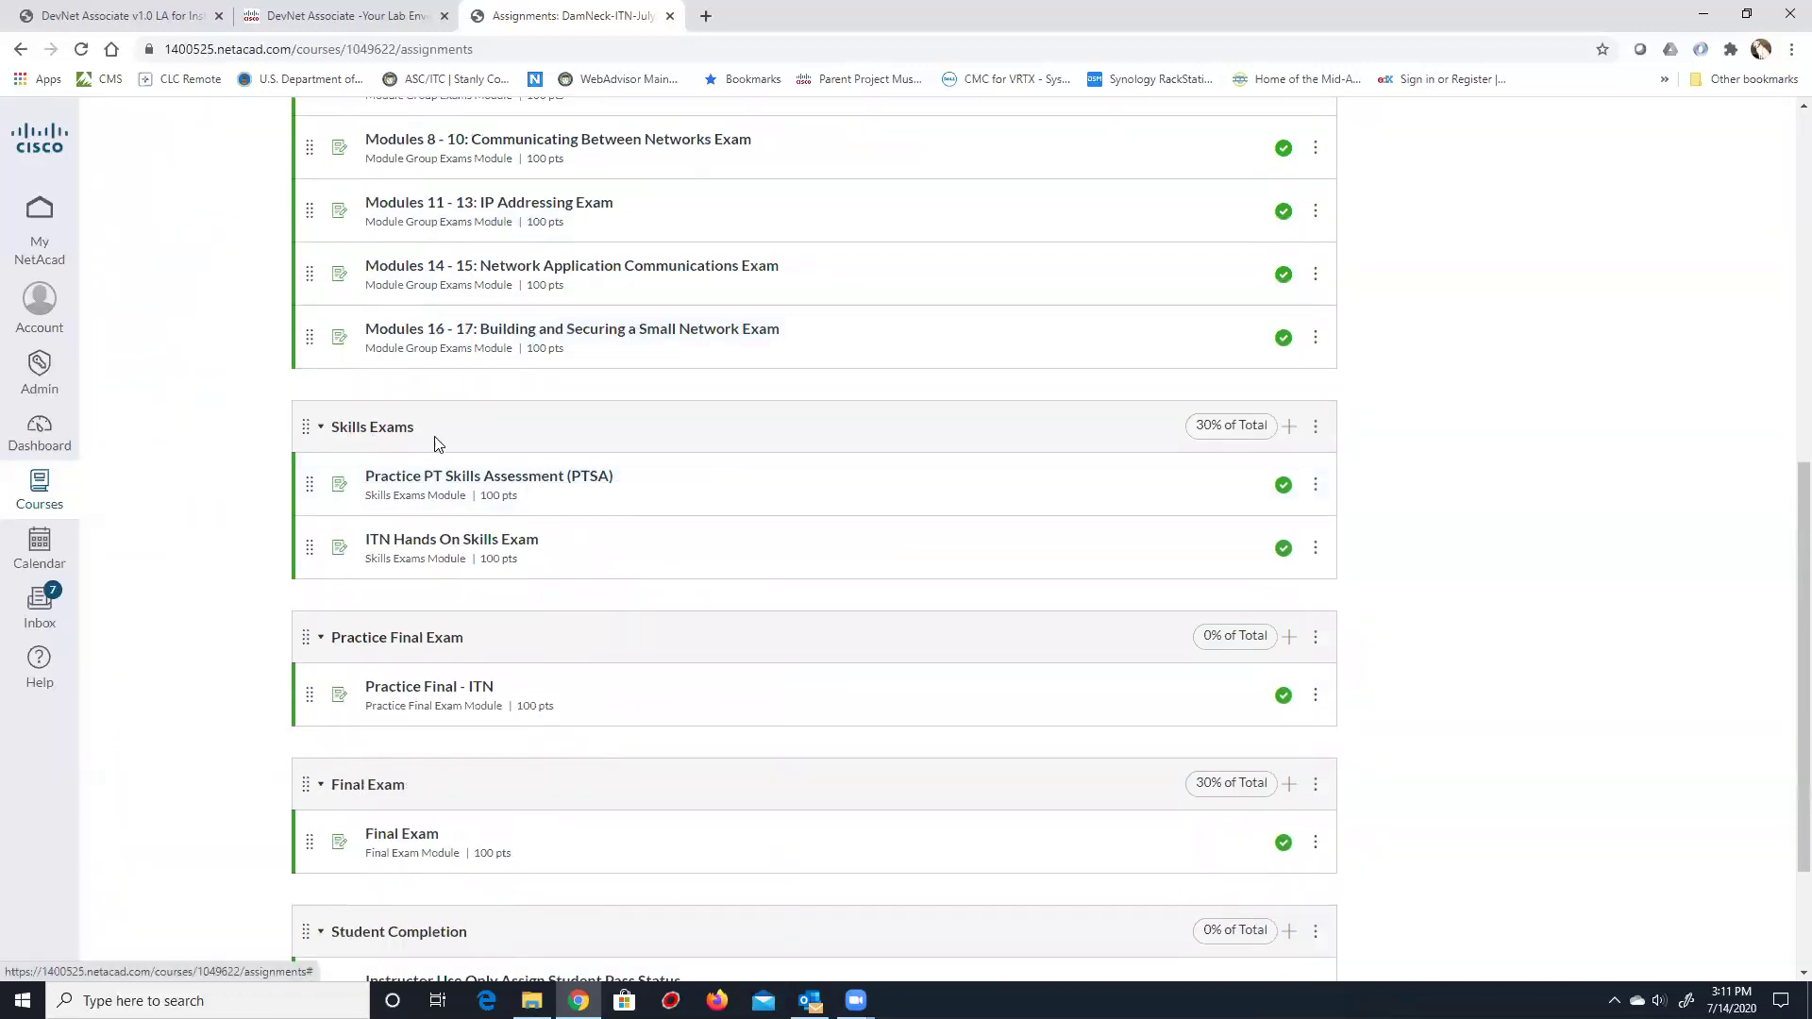
{"action": "scroll", "coordinate": [440, 444], "scroll_direction": "down", "scroll_amount": 2}
{"action": "scroll", "coordinate": [449, 575], "scroll_direction": "up", "scroll_amount": 6}
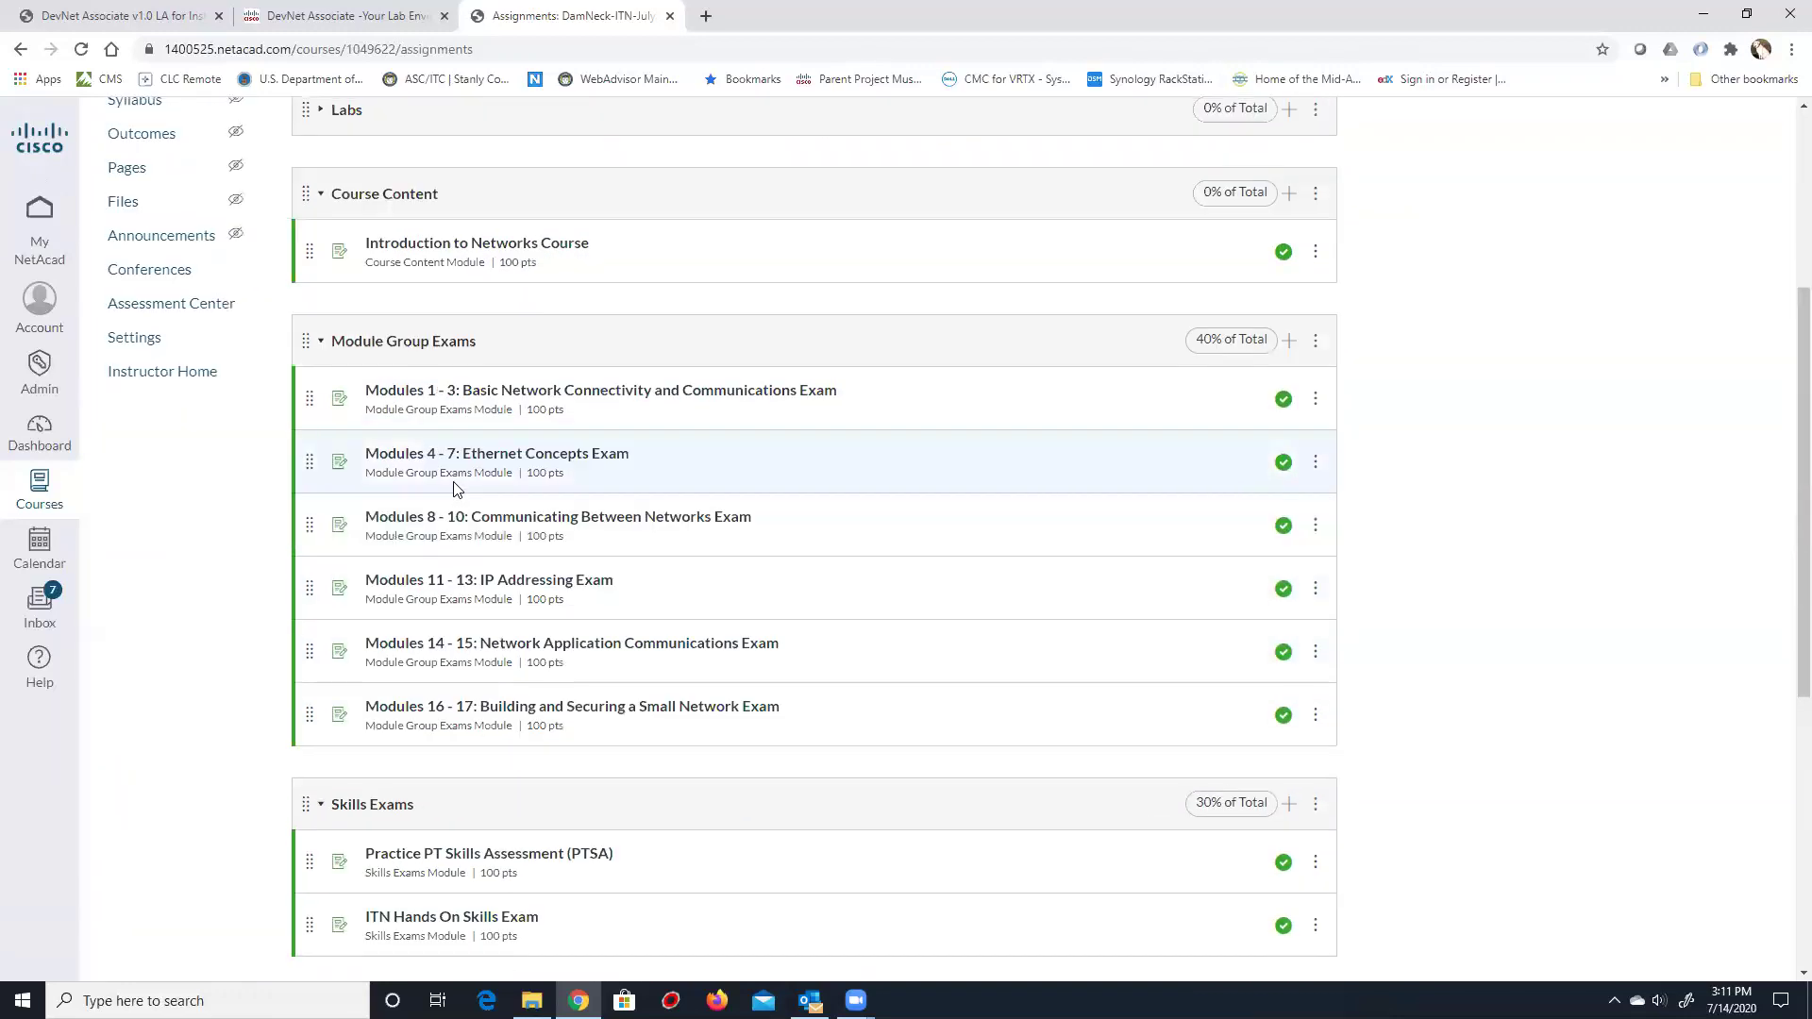
{"action": "scroll", "coordinate": [454, 487], "scroll_direction": "up", "scroll_amount": 4}
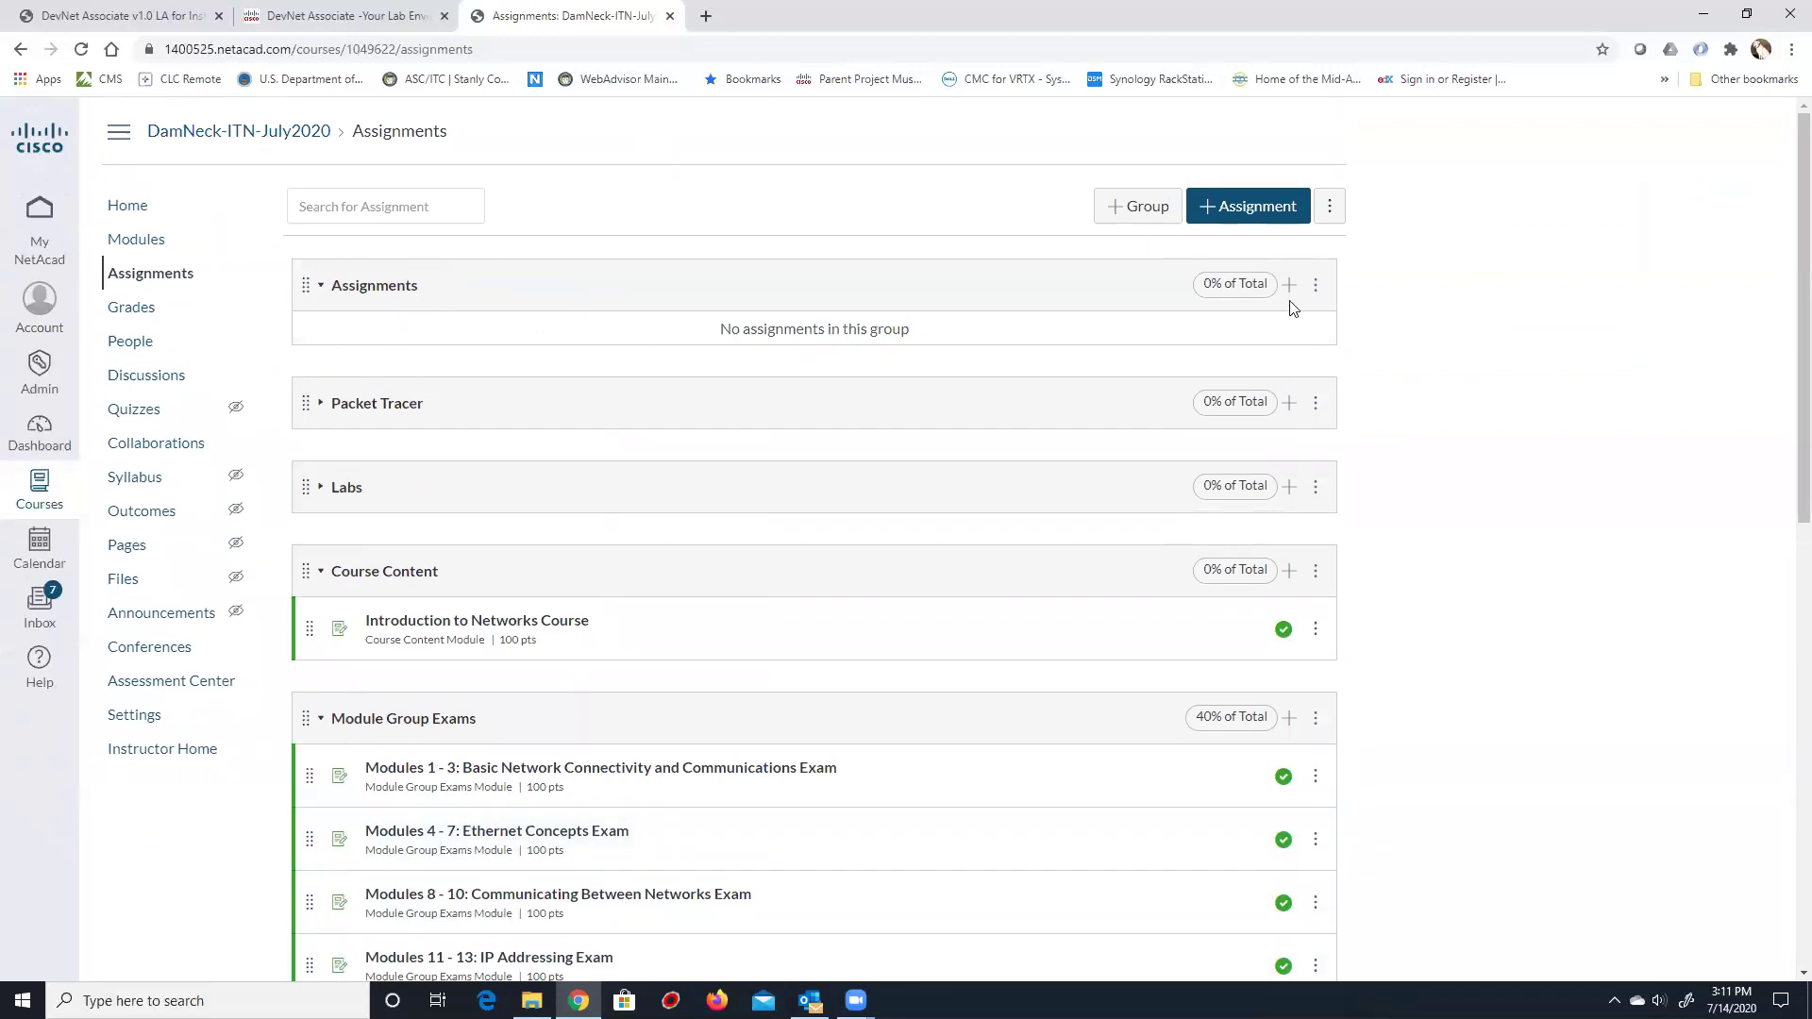
{"action": "left_click", "coordinate": [1315, 284]}
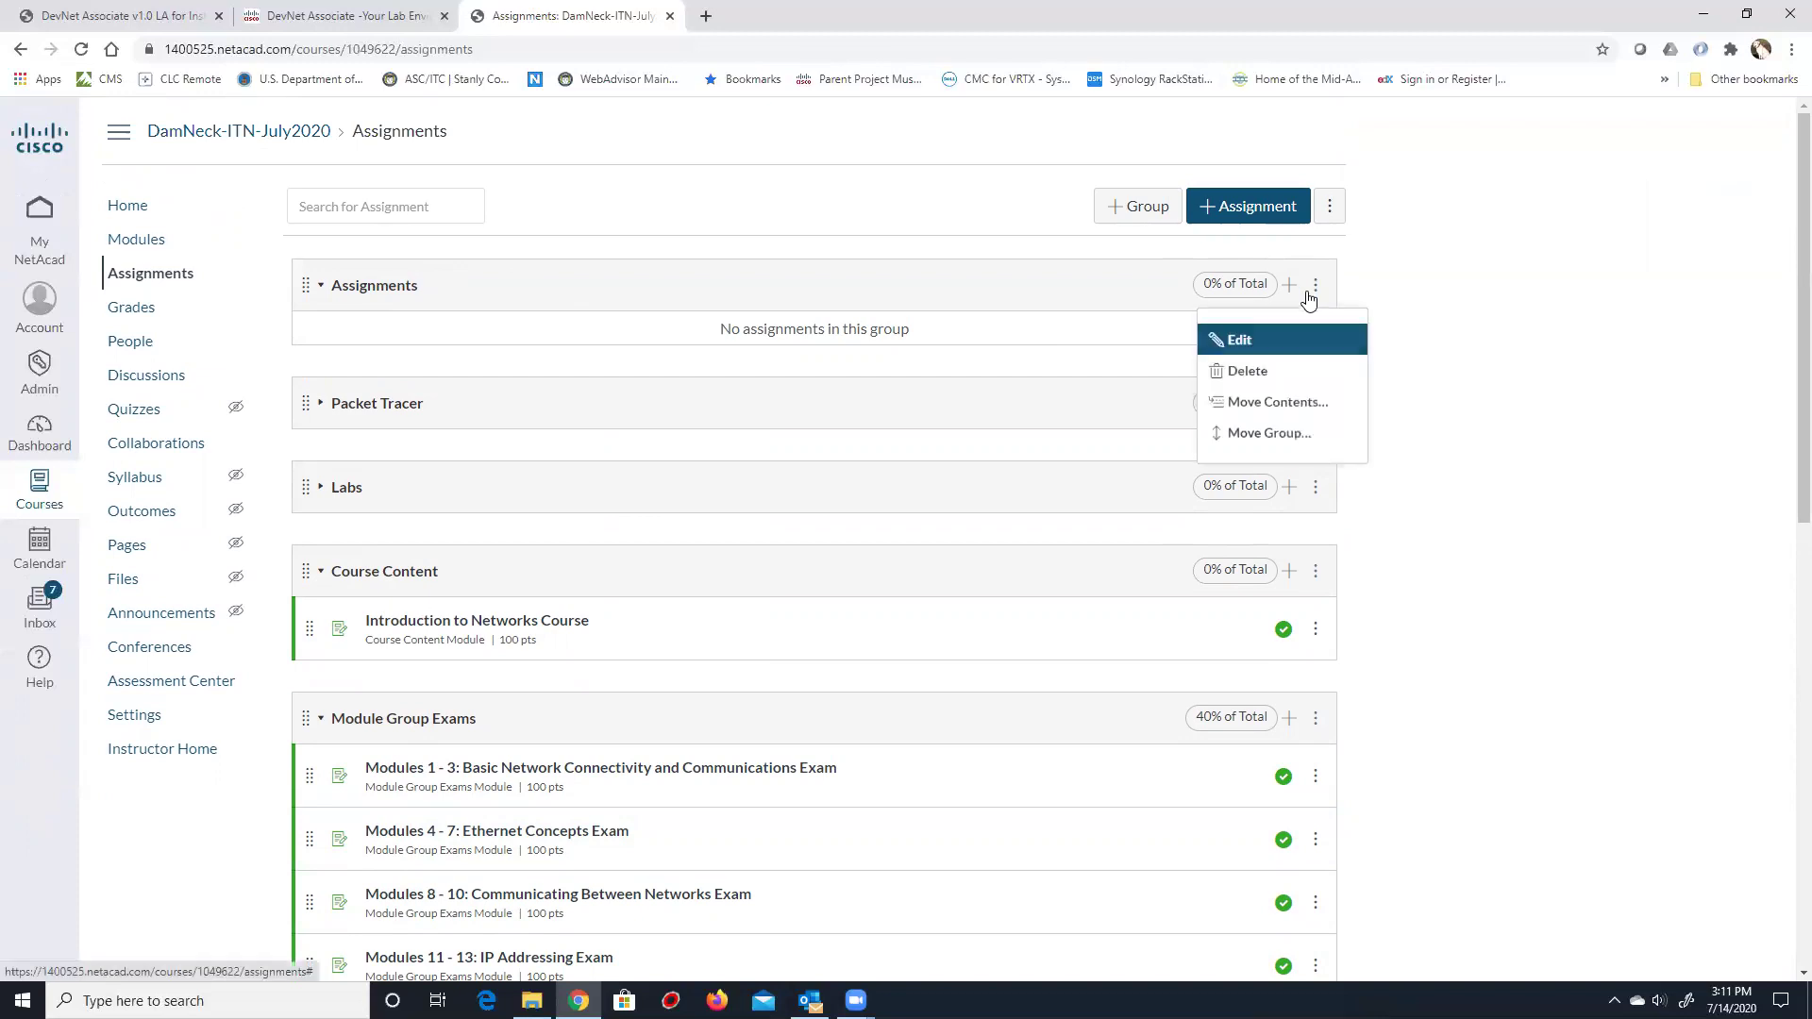
{"action": "left_click", "coordinate": [1245, 371]}
{"action": "left_click", "coordinate": [977, 157]}
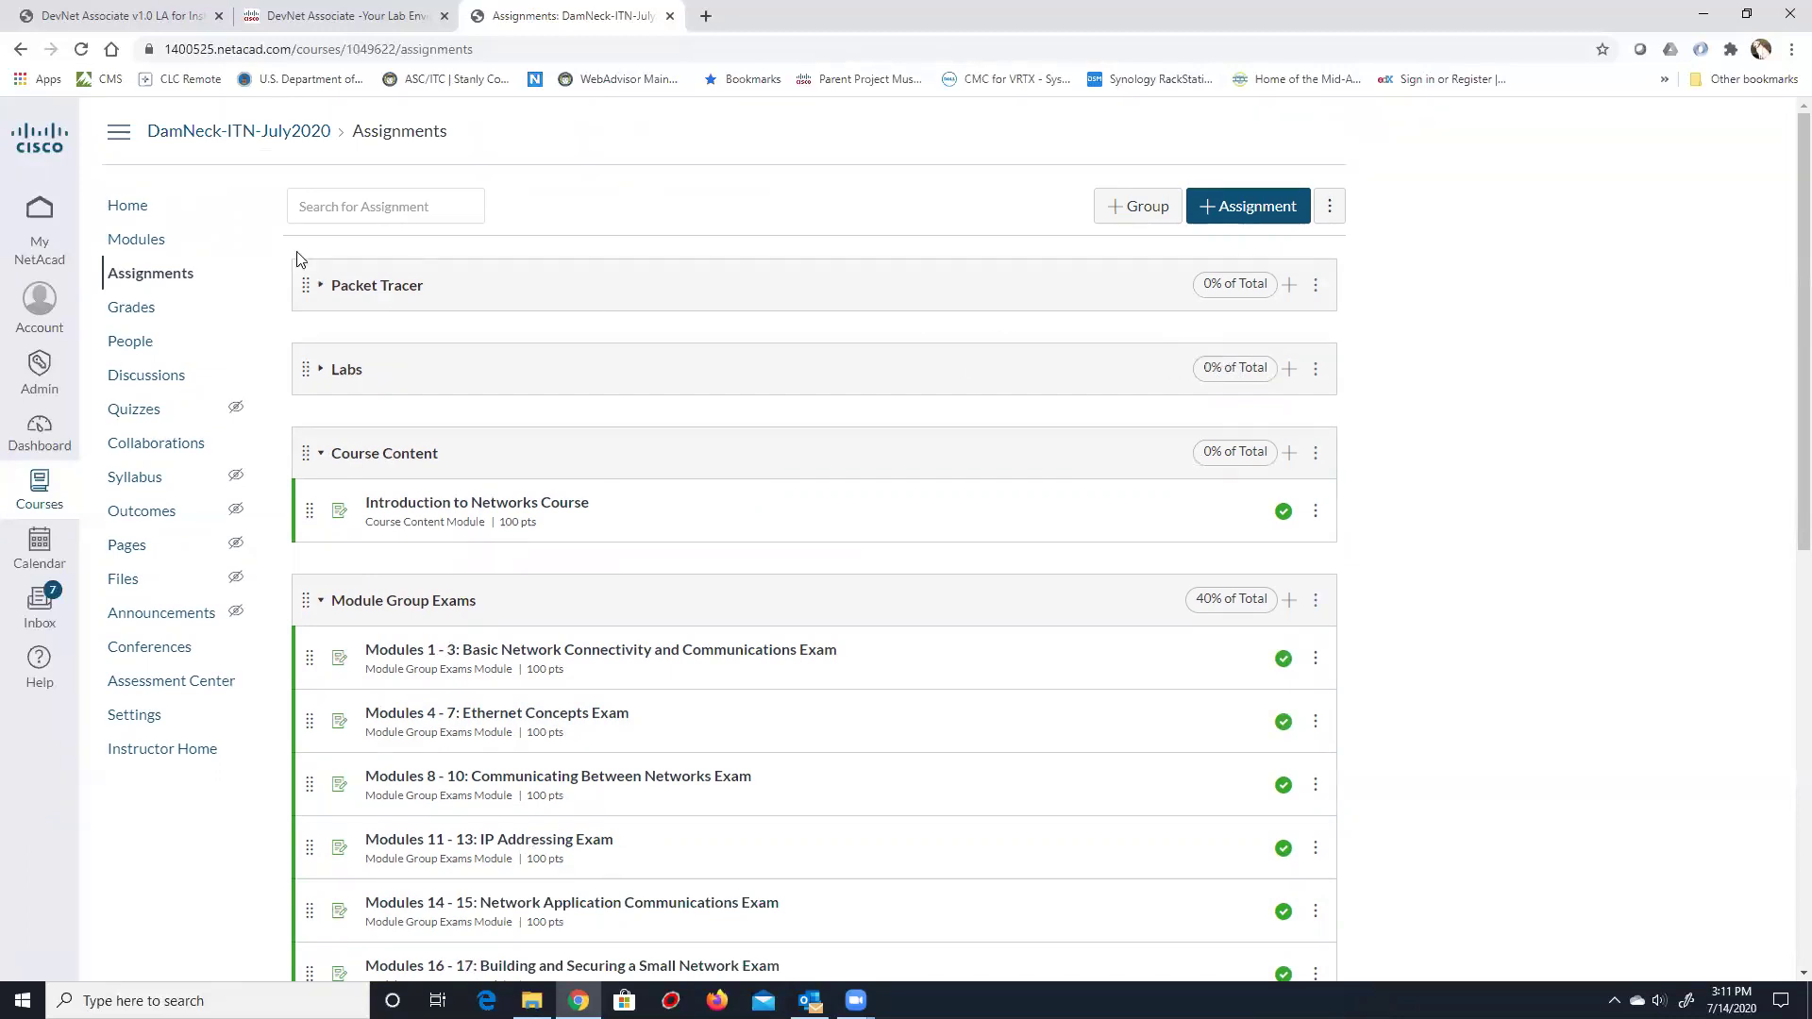
Check the assignment group and total columns in the course gradebook and return to the assignments list.
{"action": "left_click", "coordinate": [115, 318]}
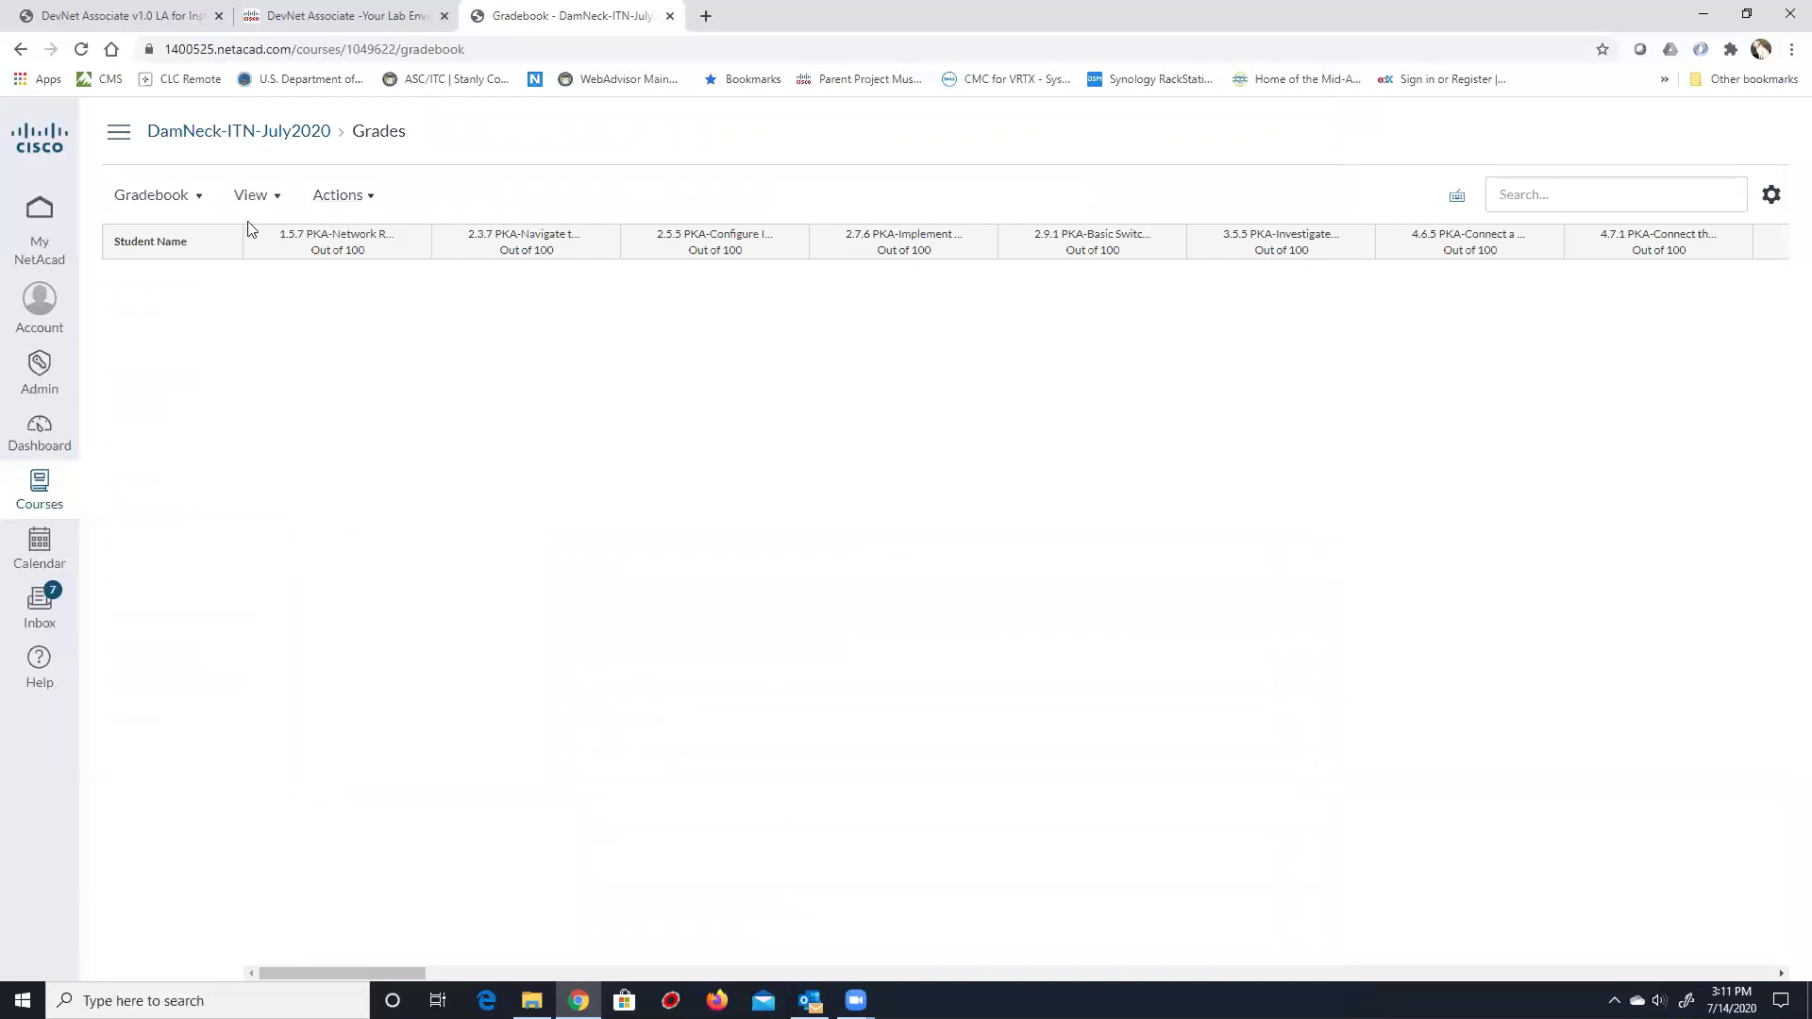
{"action": "left_click_drag", "start_coordinate": [380, 973], "coordinate": [1728, 973]}
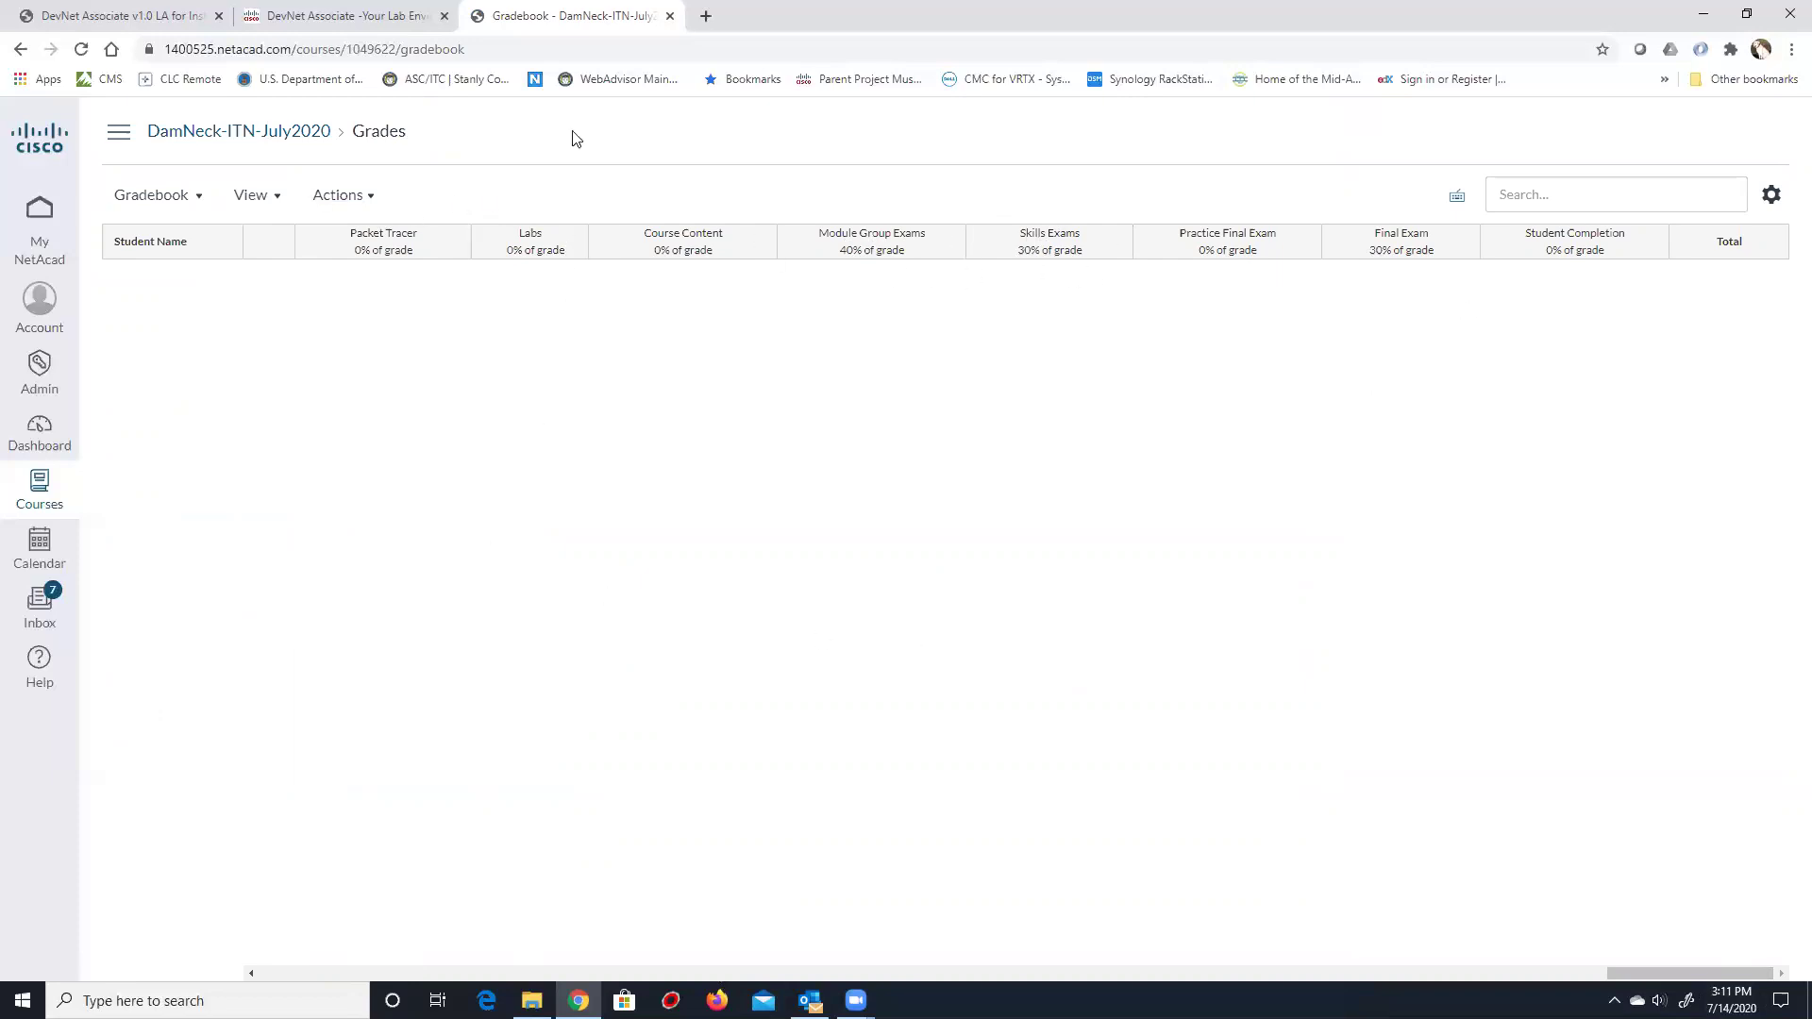
{"action": "left_click", "coordinate": [173, 138]}
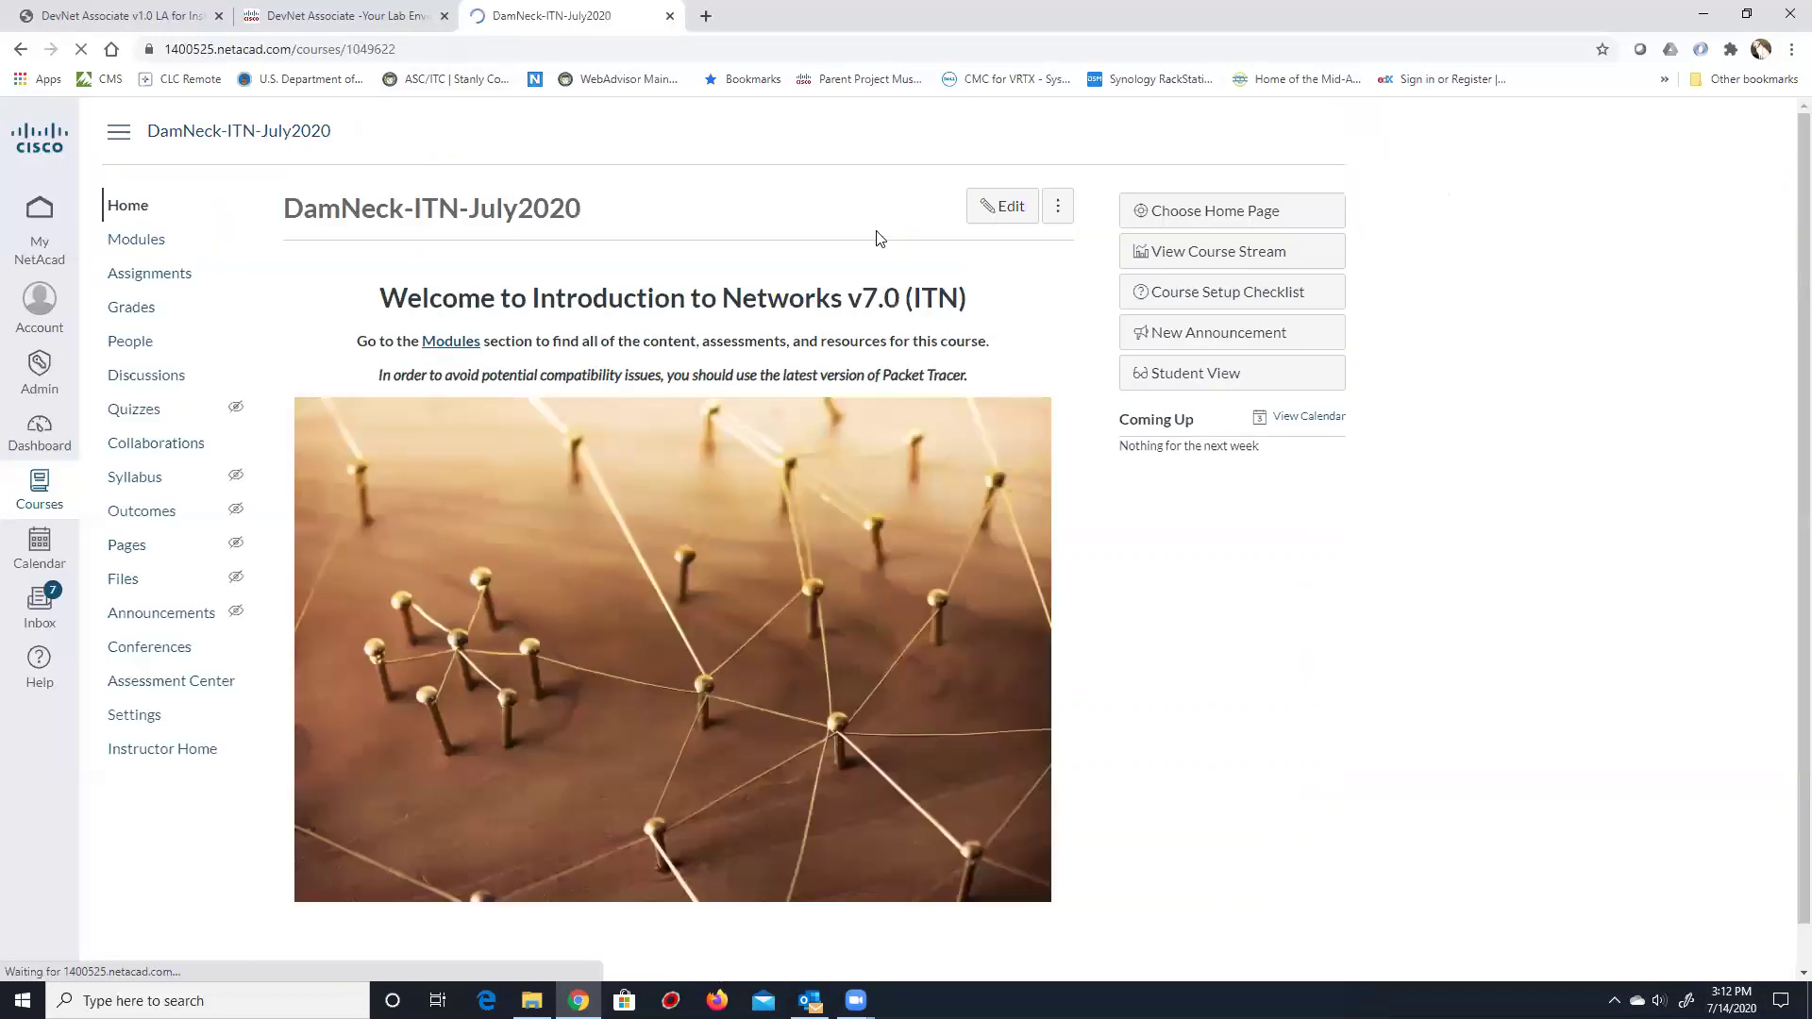
{"action": "left_click", "coordinate": [131, 281]}
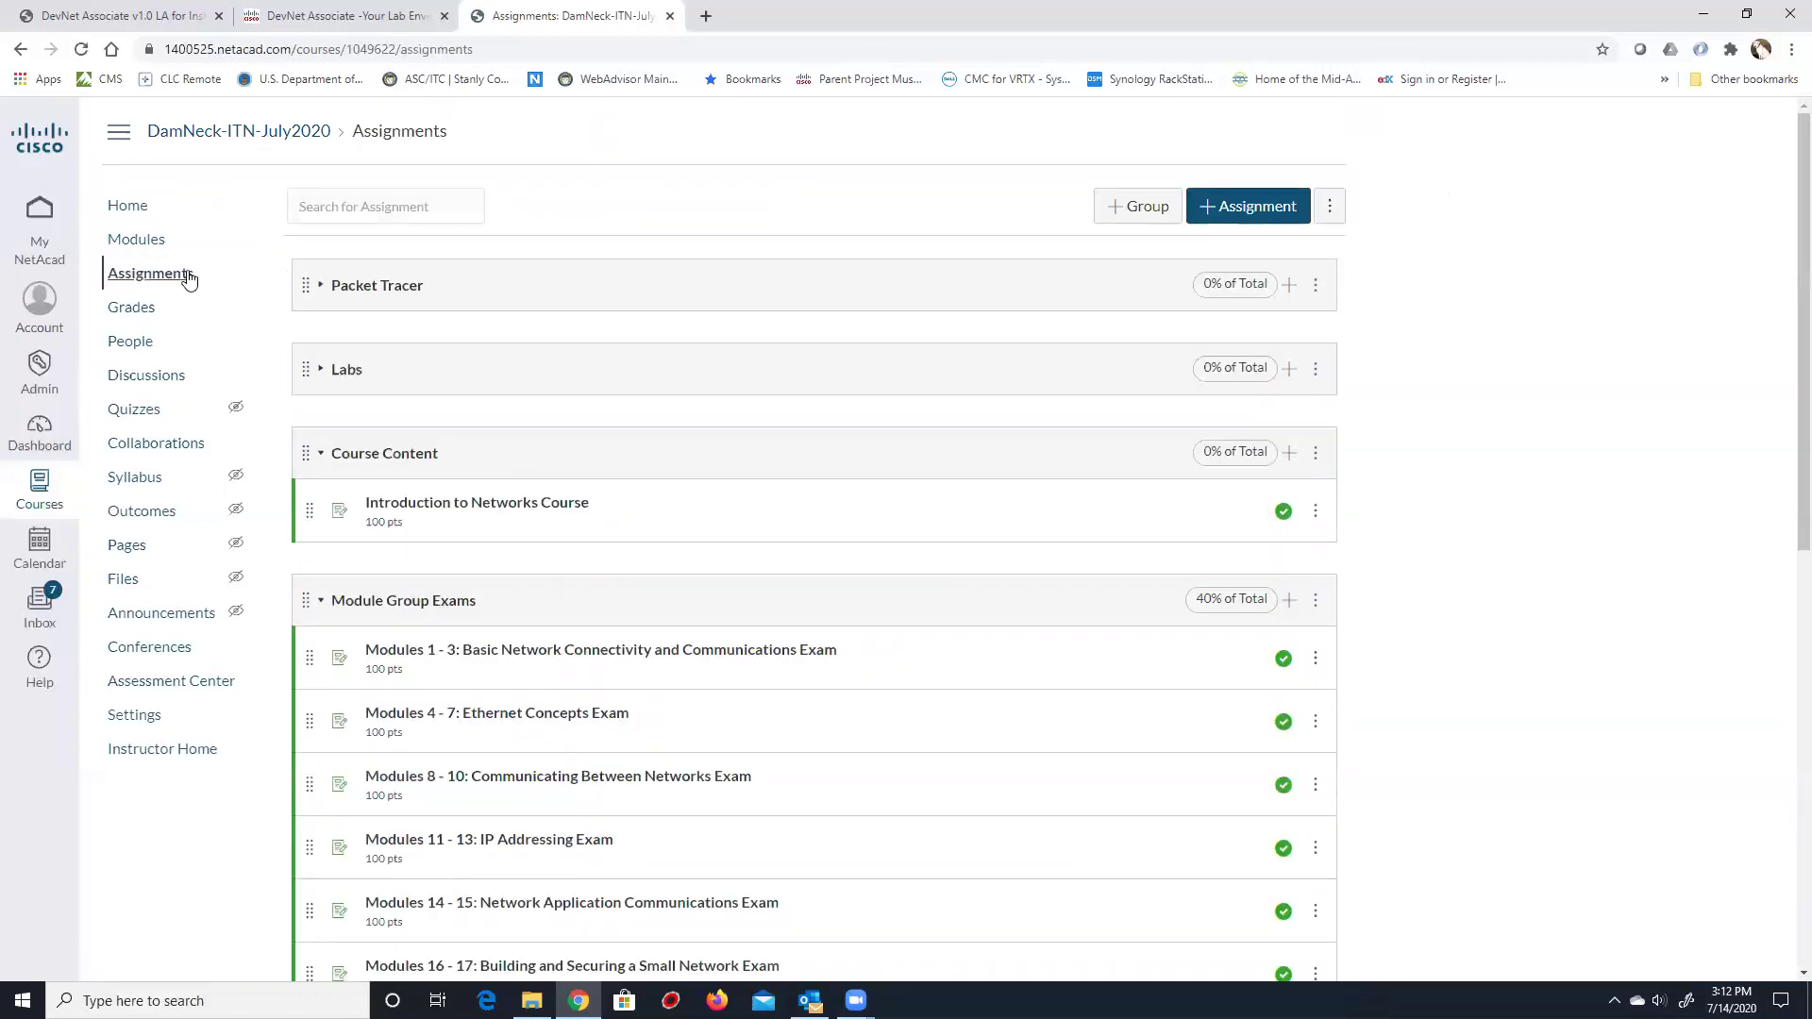
Set the Packet Tracer assignment group's weight to 30% of the total grade and save it.
{"action": "left_click", "coordinate": [1315, 284]}
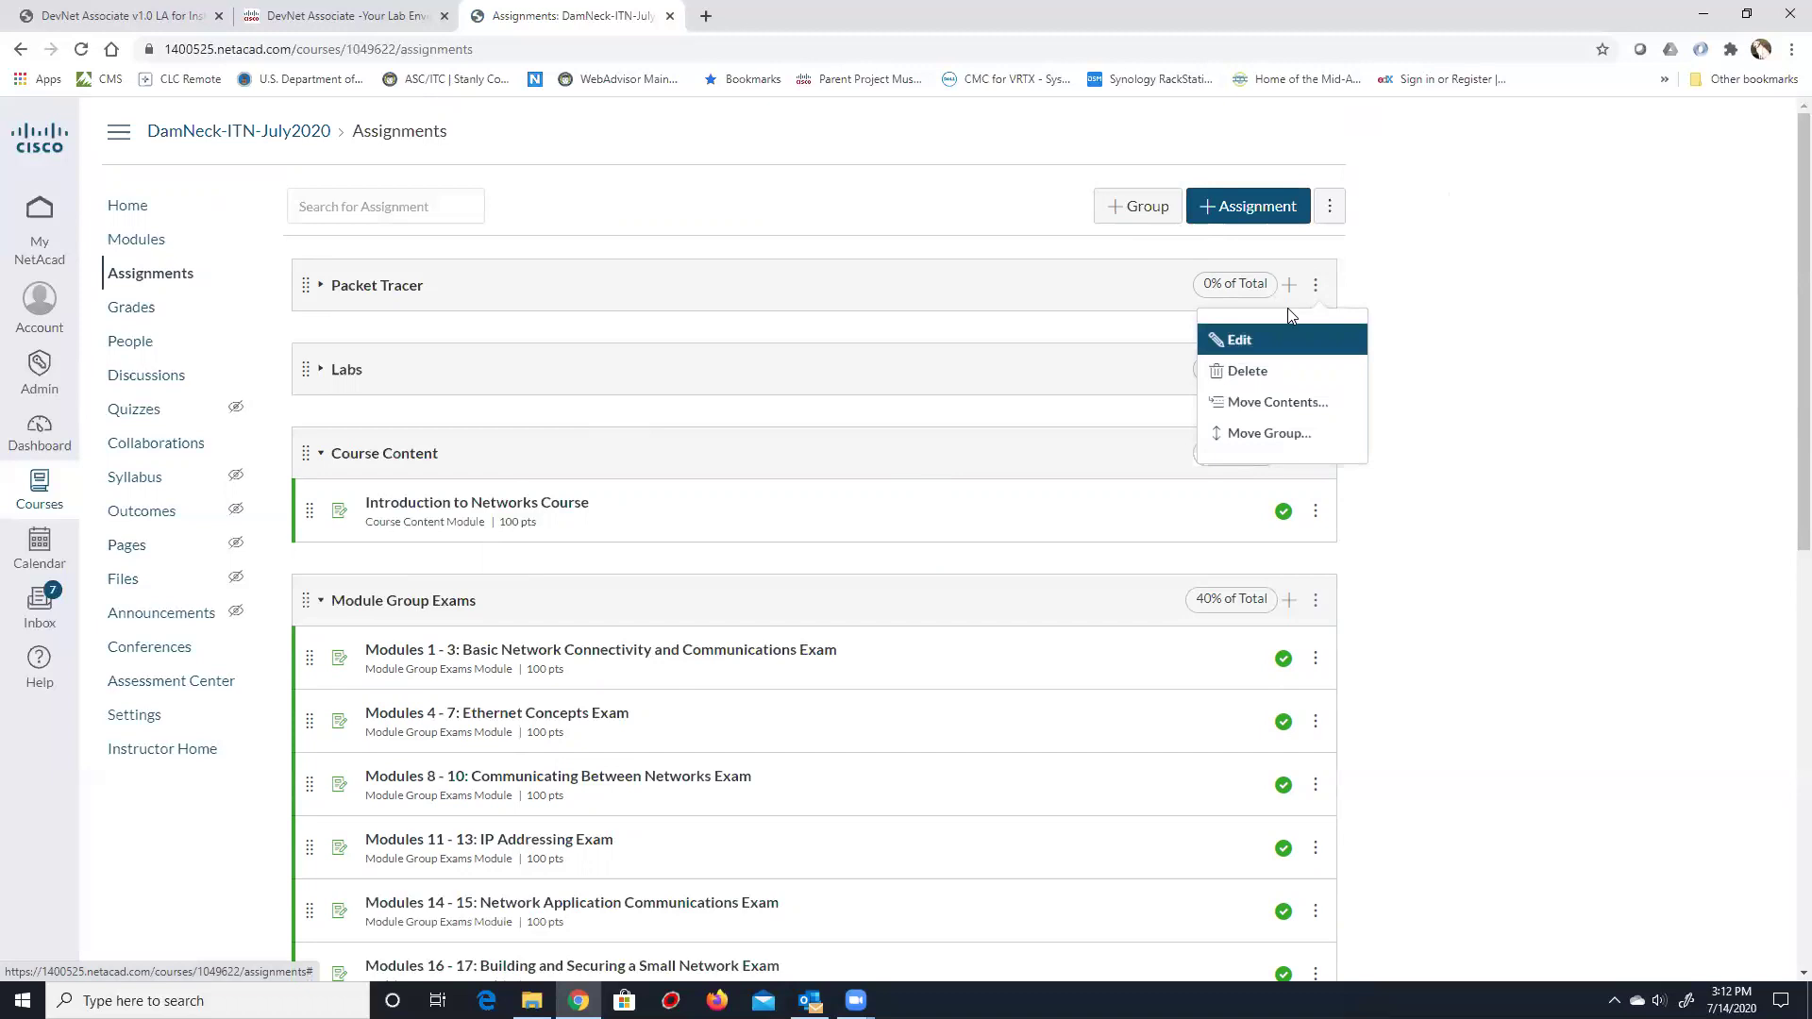
{"action": "left_click", "coordinate": [1247, 345]}
{"action": "left_click", "coordinate": [854, 240]}
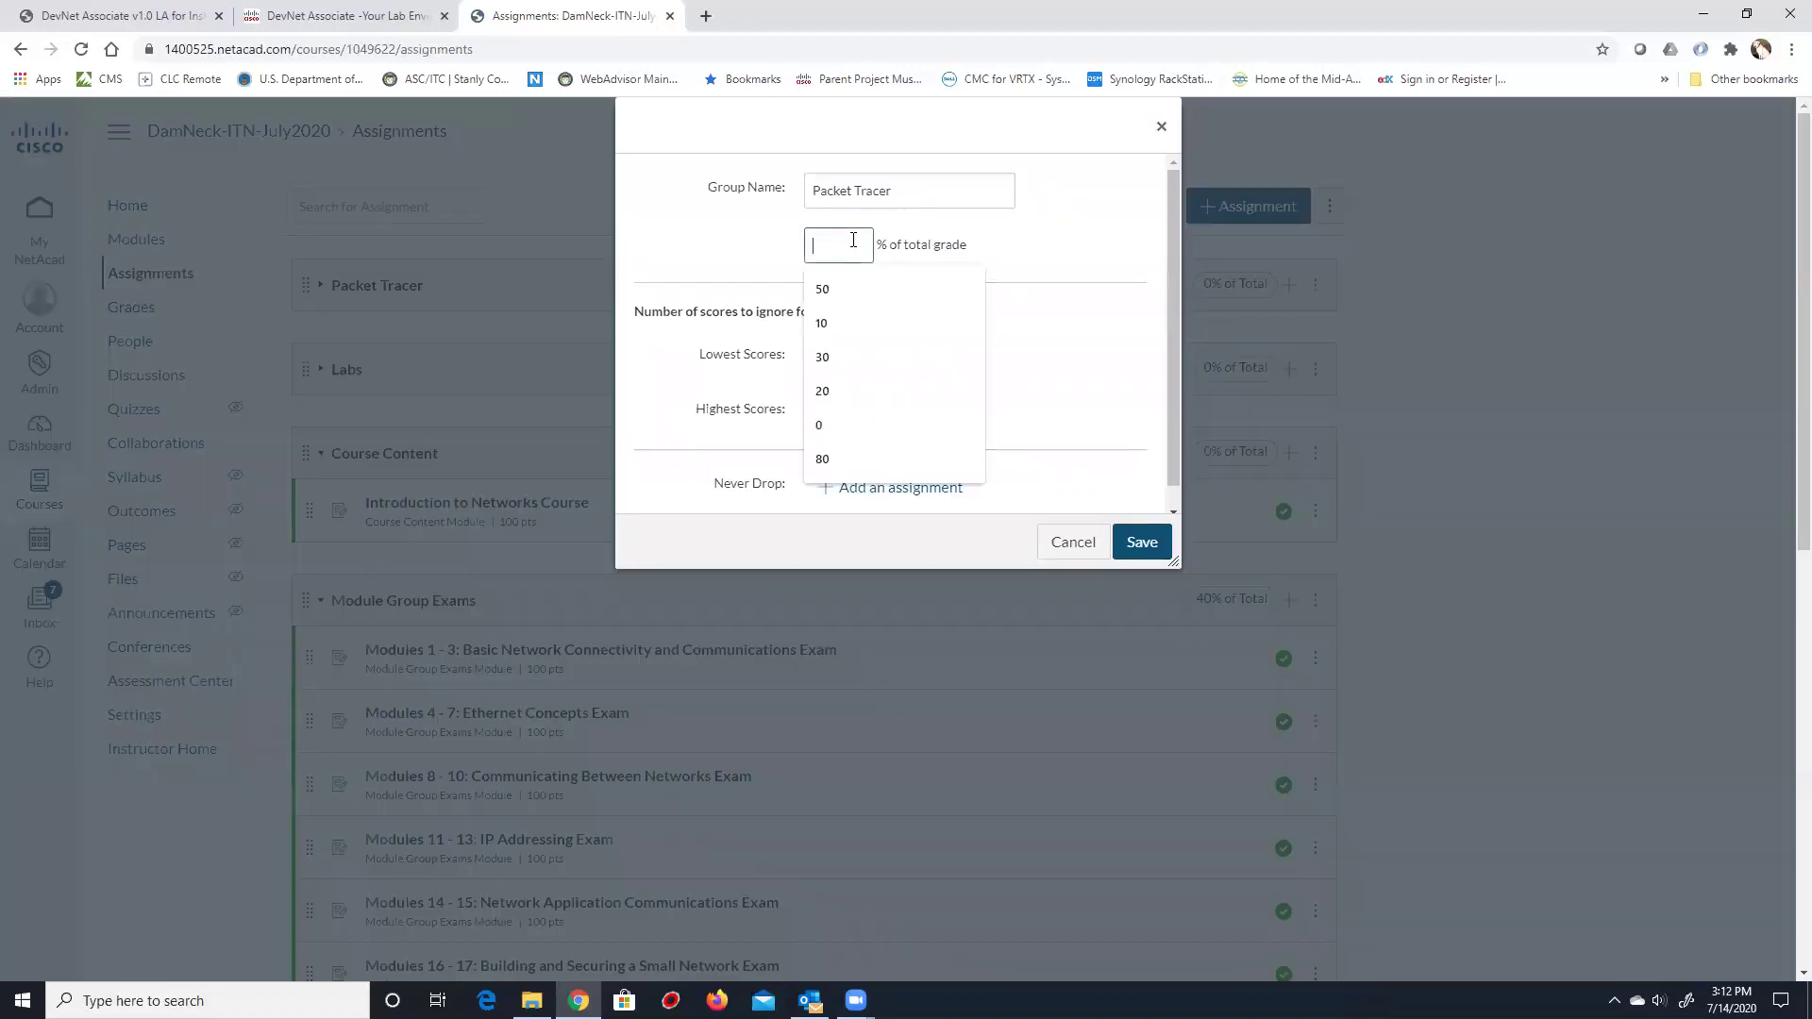
{"action": "type", "text": "30"}
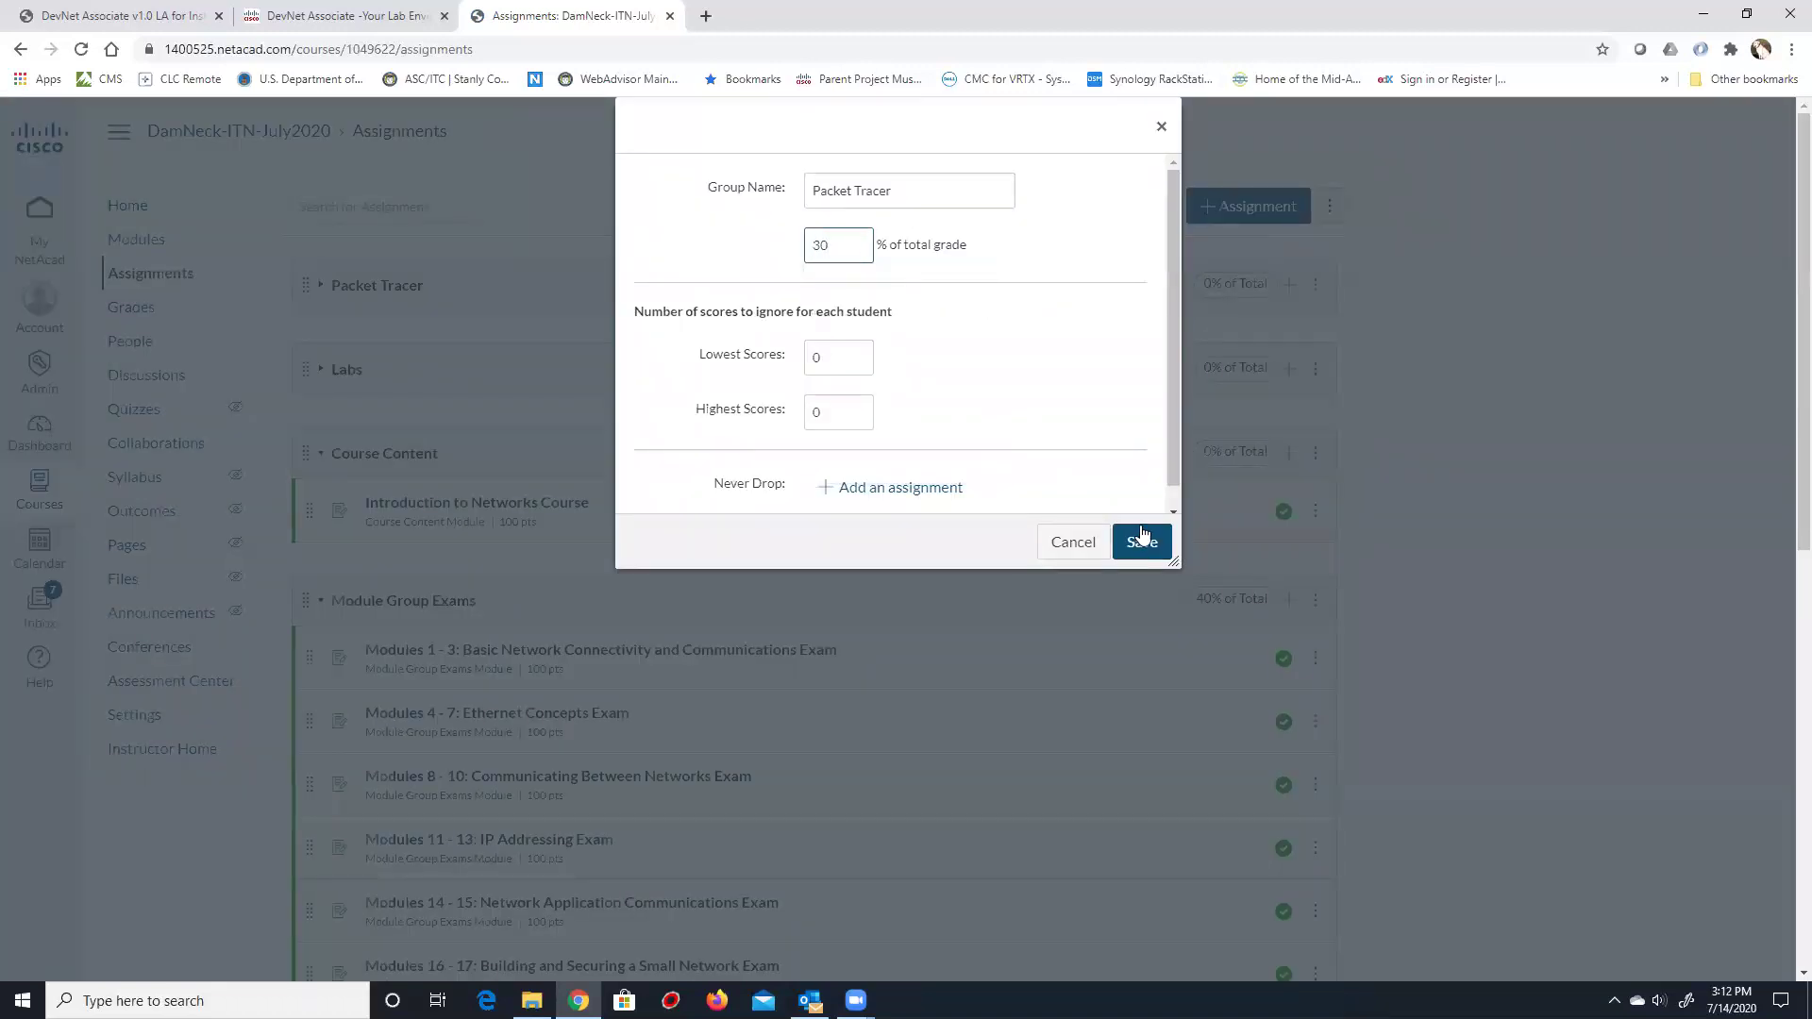
{"action": "left_click", "coordinate": [1142, 537]}
Set the Labs assignment group's weight to 30% of the total grade and save it.
{"action": "left_click", "coordinate": [1312, 376]}
{"action": "left_click", "coordinate": [1314, 378]}
{"action": "left_click", "coordinate": [1313, 376]}
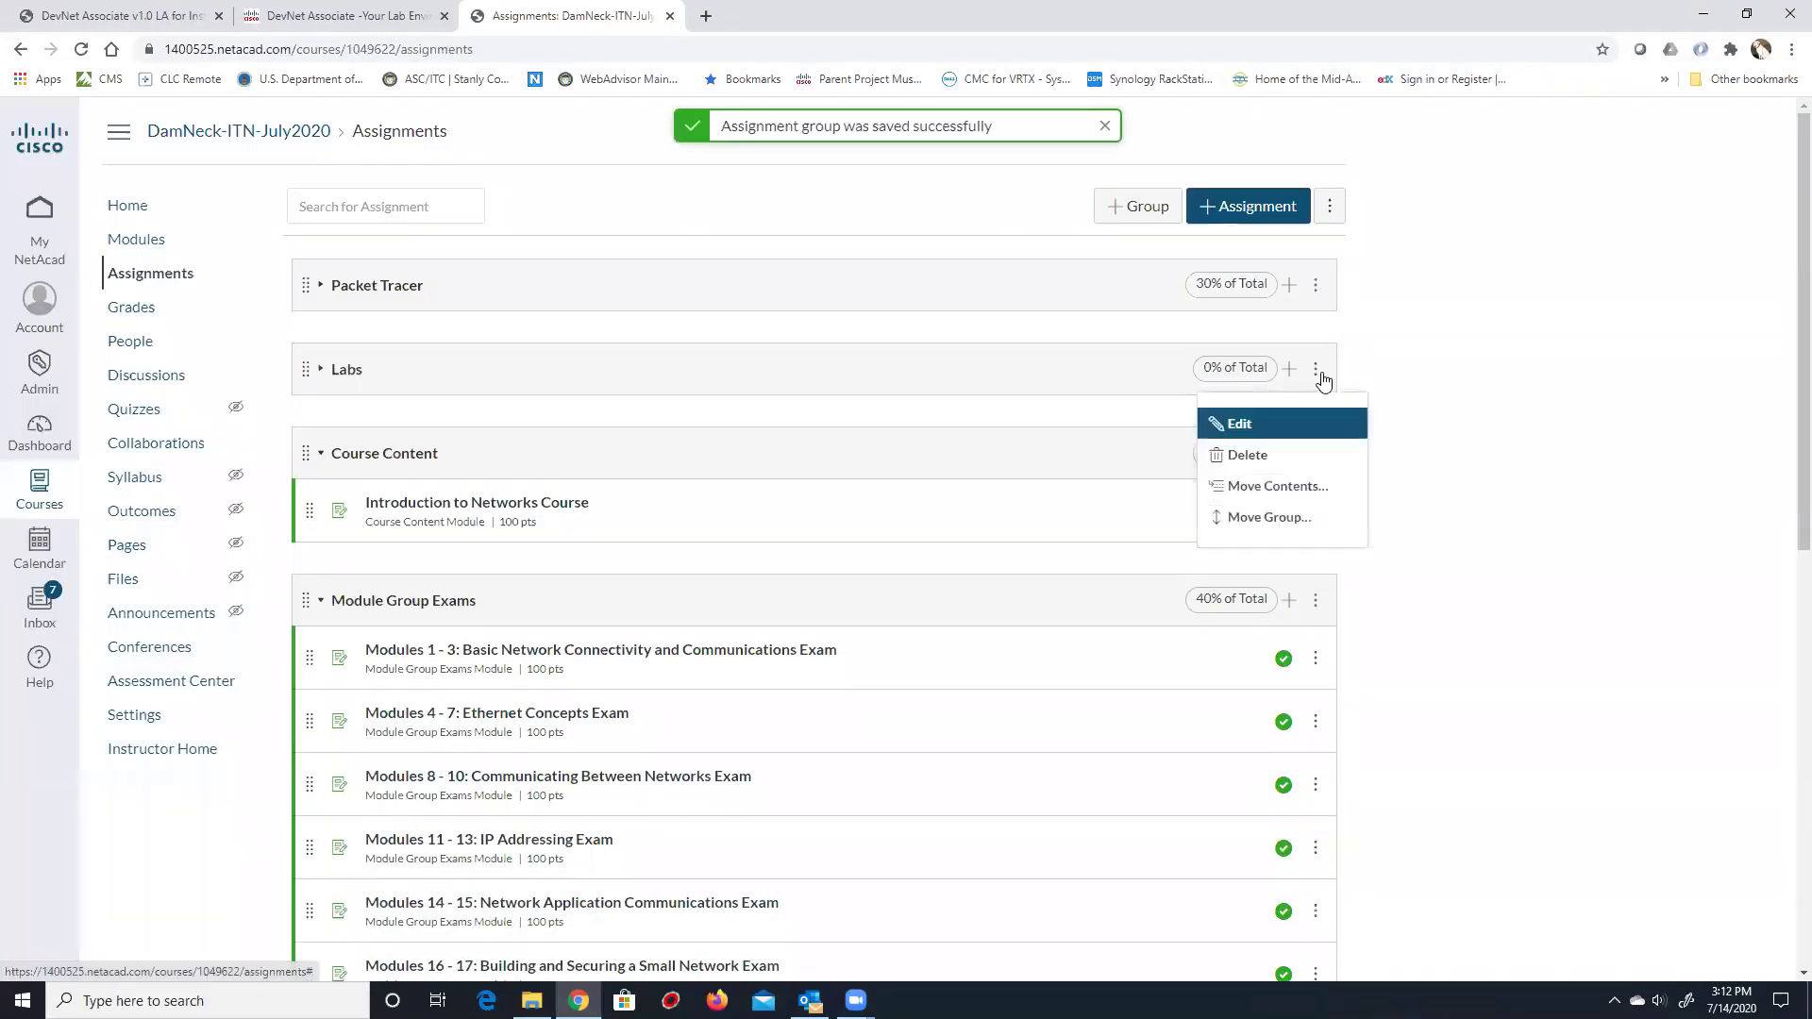
{"action": "left_click", "coordinate": [1239, 424]}
{"action": "left_click", "coordinate": [839, 247]}
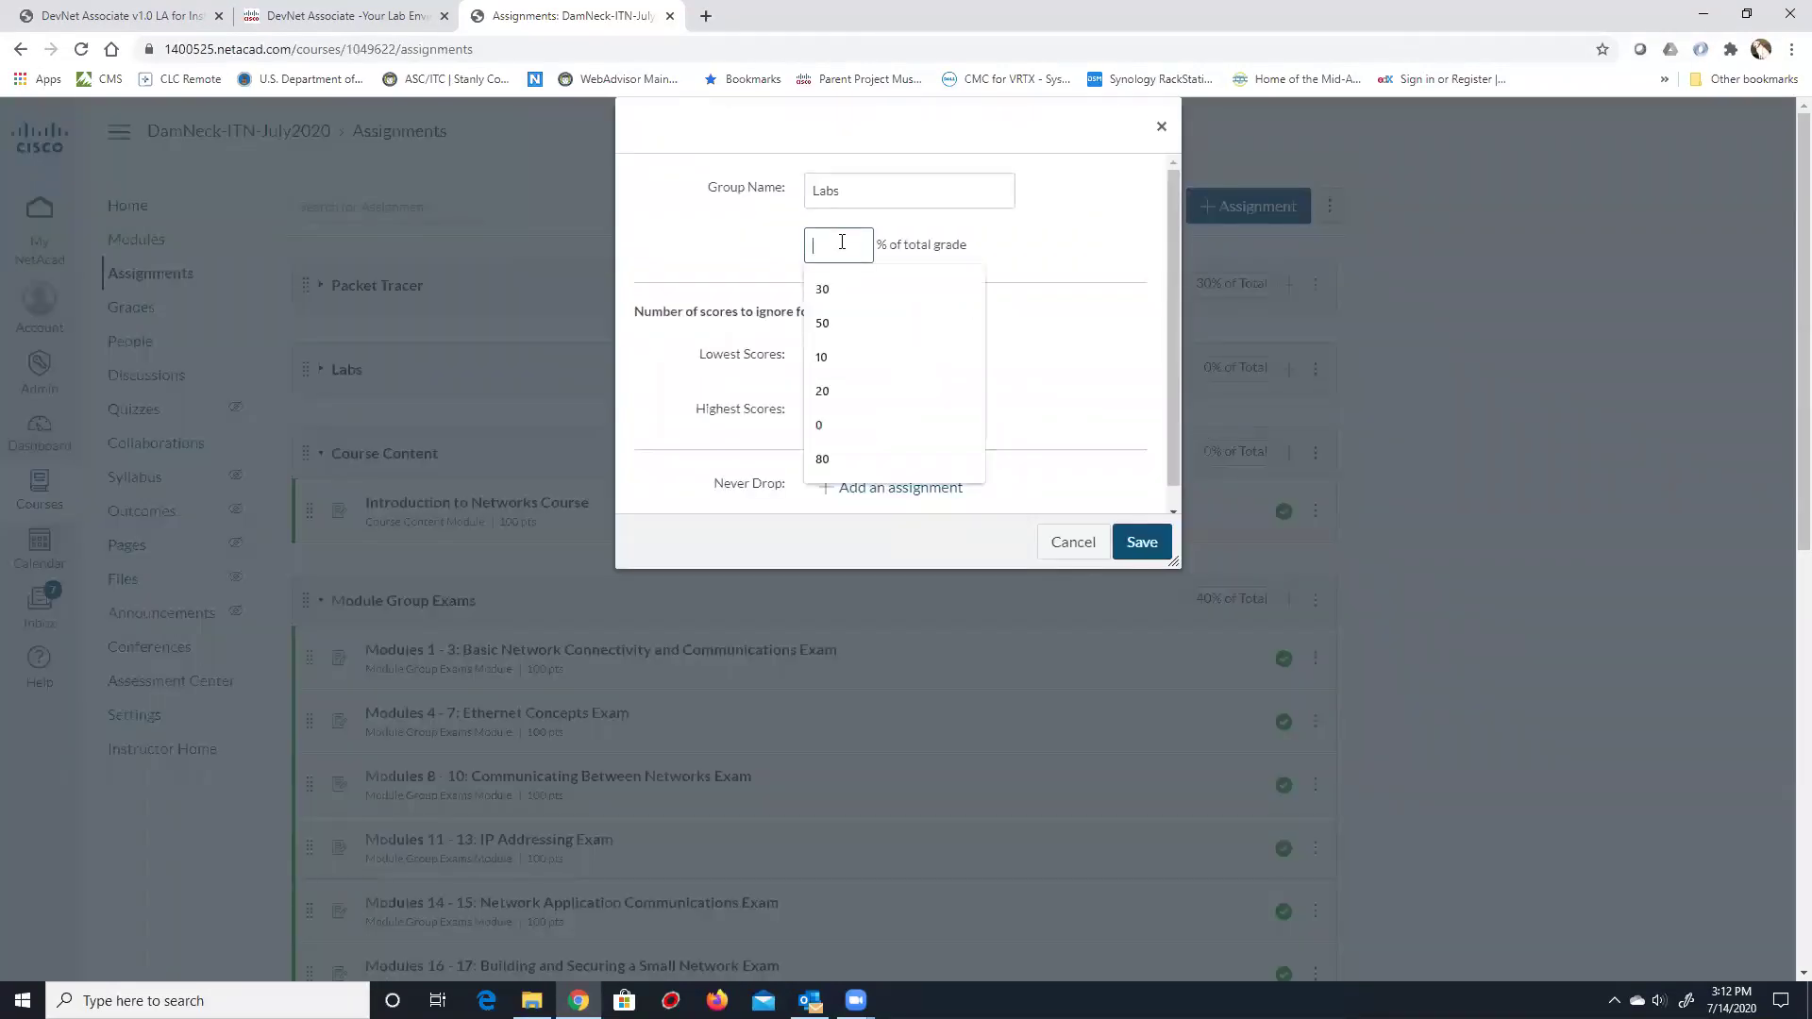
{"action": "type", "text": "30"}
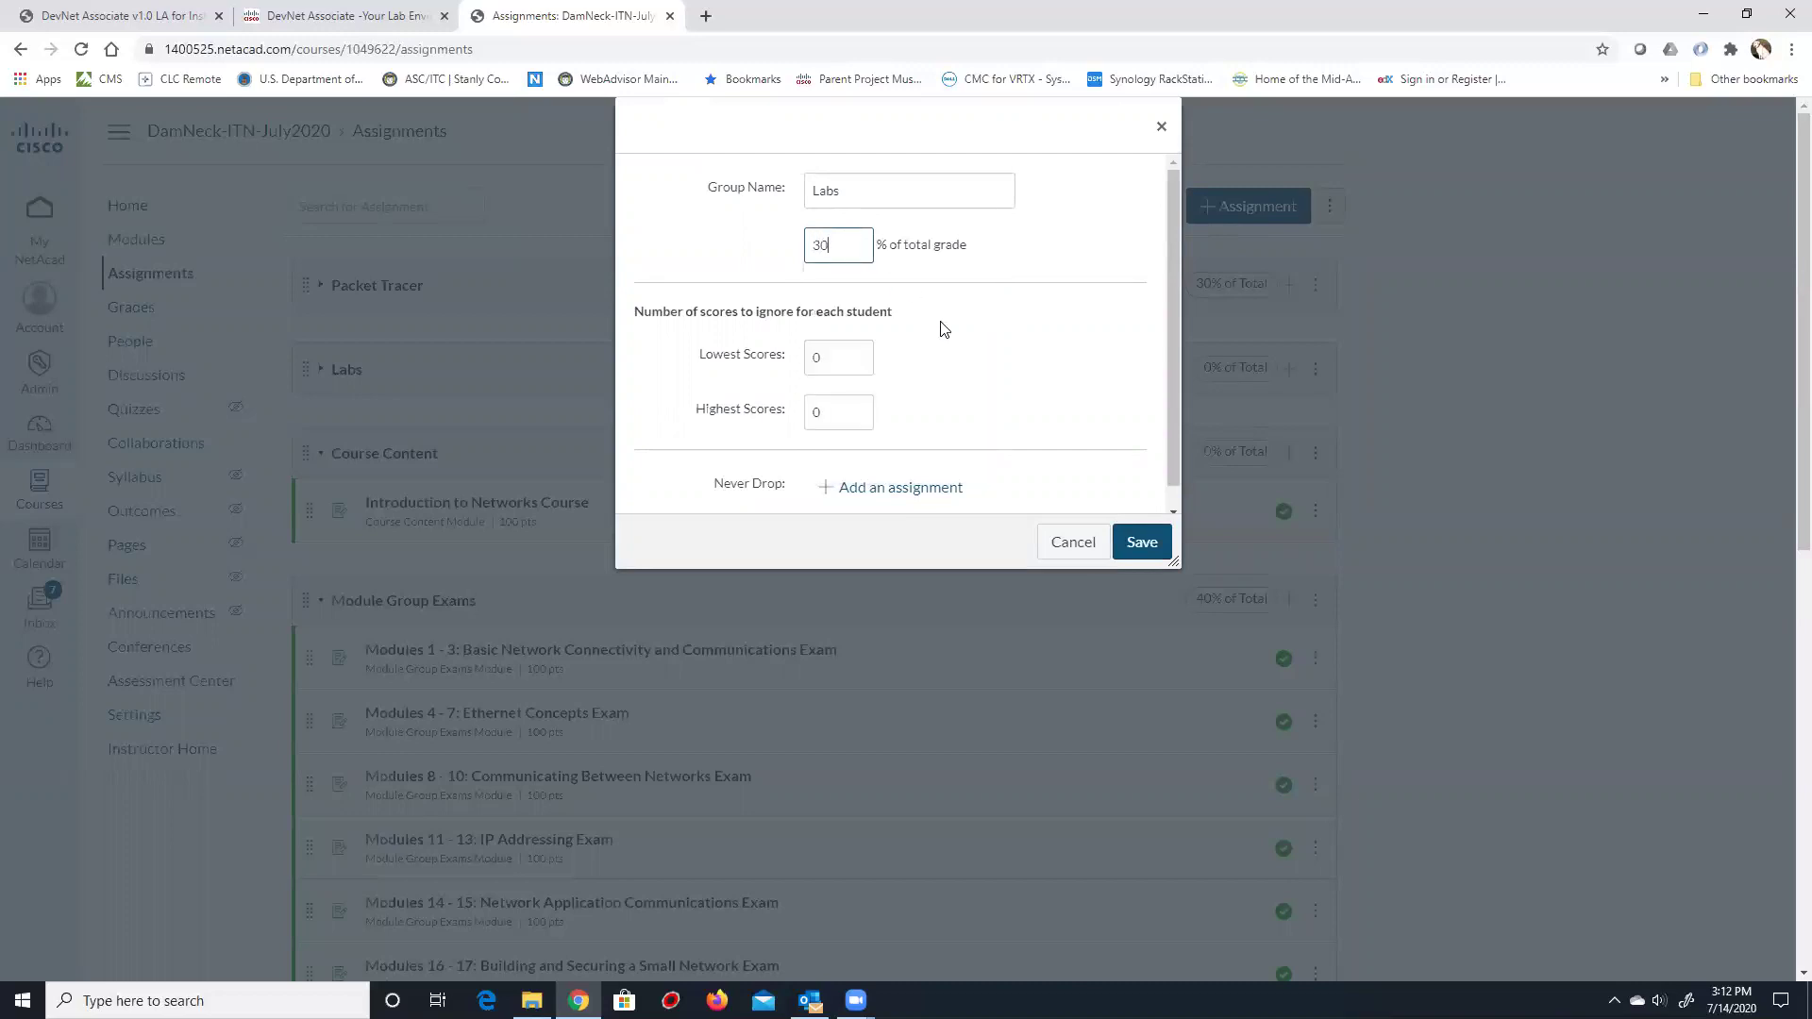
{"action": "left_click", "coordinate": [1147, 548]}
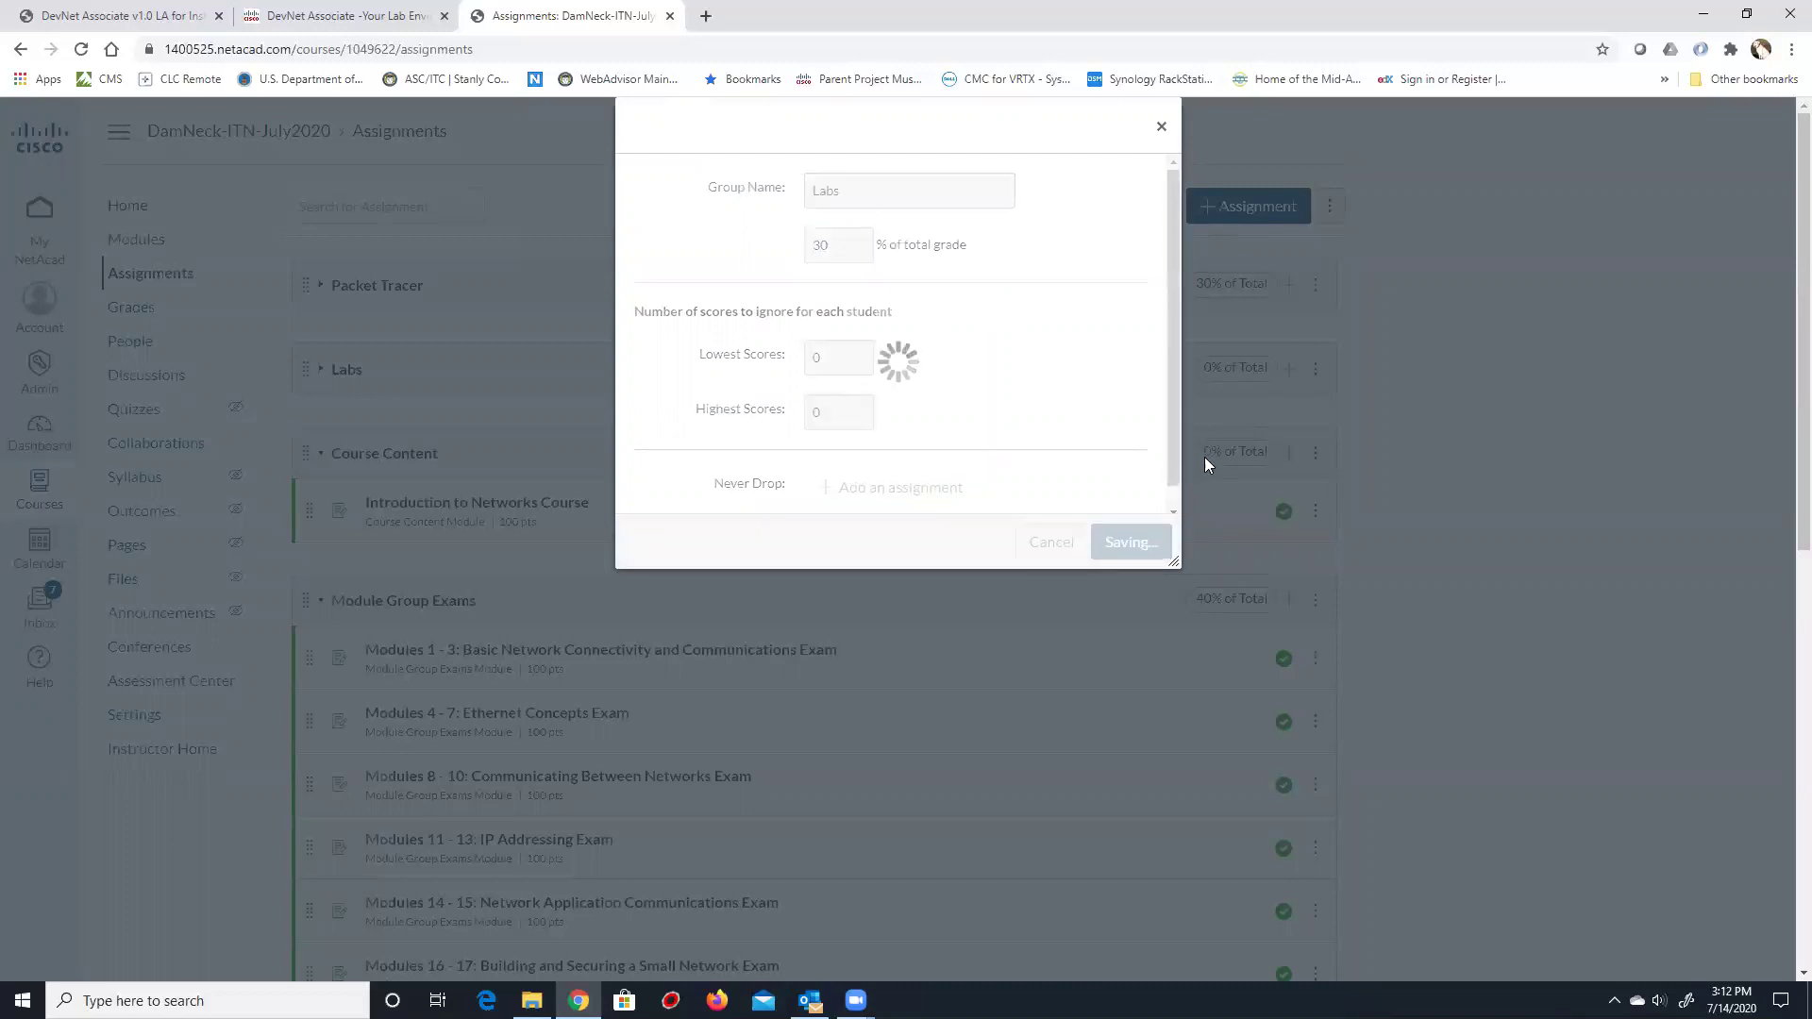
Set the Module Group Exams group's weight to 20% of the total grade and save it.
{"action": "scroll", "coordinate": [763, 402], "scroll_direction": "down", "scroll_amount": 3}
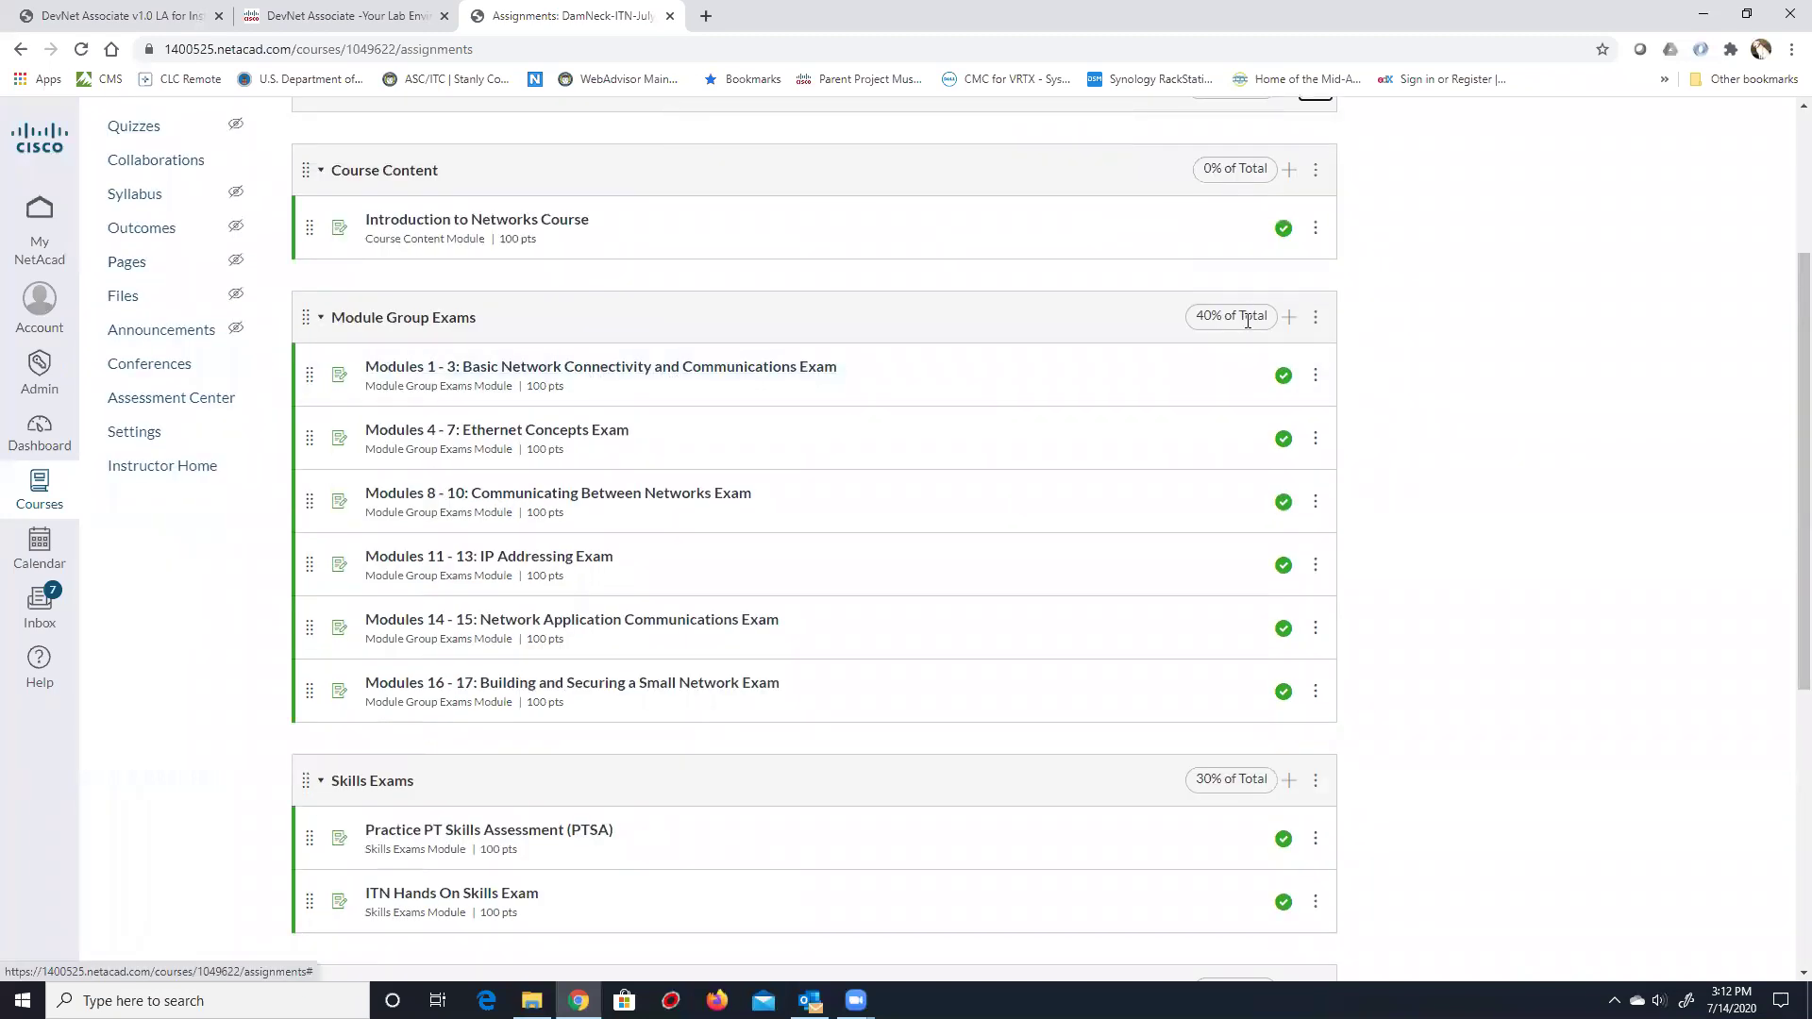
{"action": "scroll", "coordinate": [1324, 326], "scroll_direction": "up", "scroll_amount": 2}
{"action": "left_click", "coordinate": [1314, 506]}
{"action": "left_click", "coordinate": [1315, 506]}
{"action": "left_click", "coordinate": [1319, 508]}
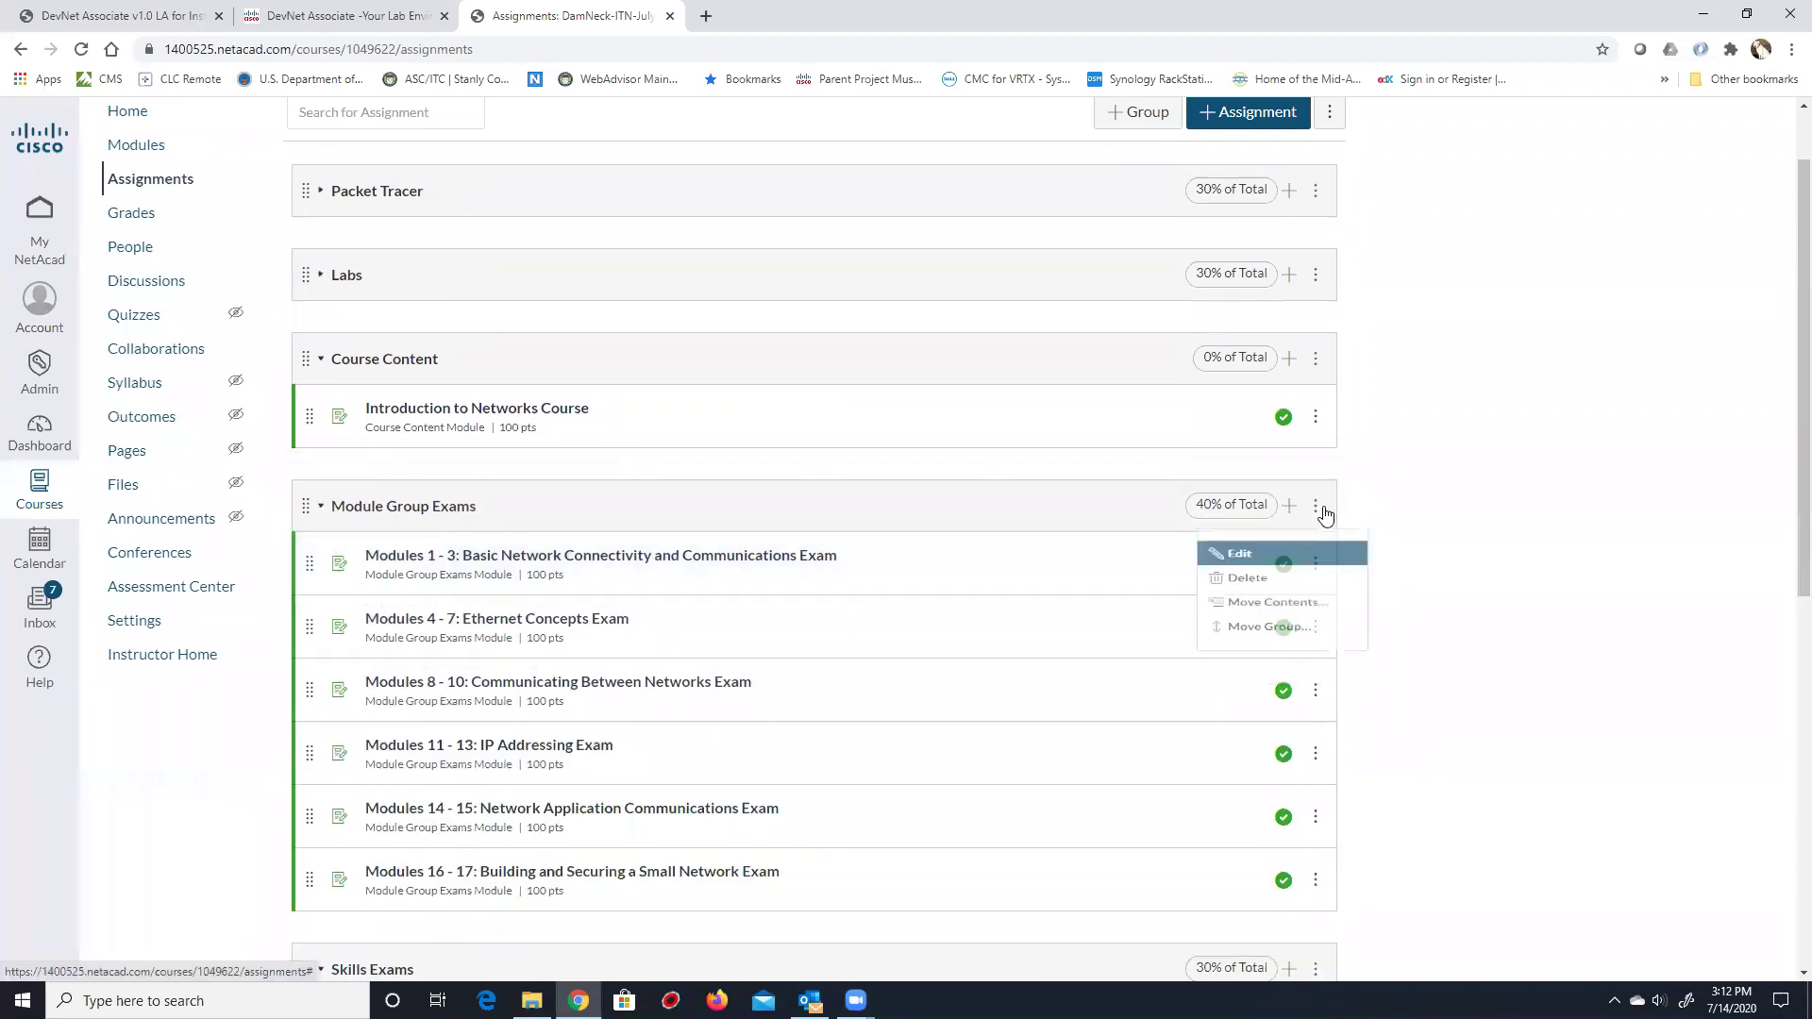
{"action": "left_click", "coordinate": [1315, 507]}
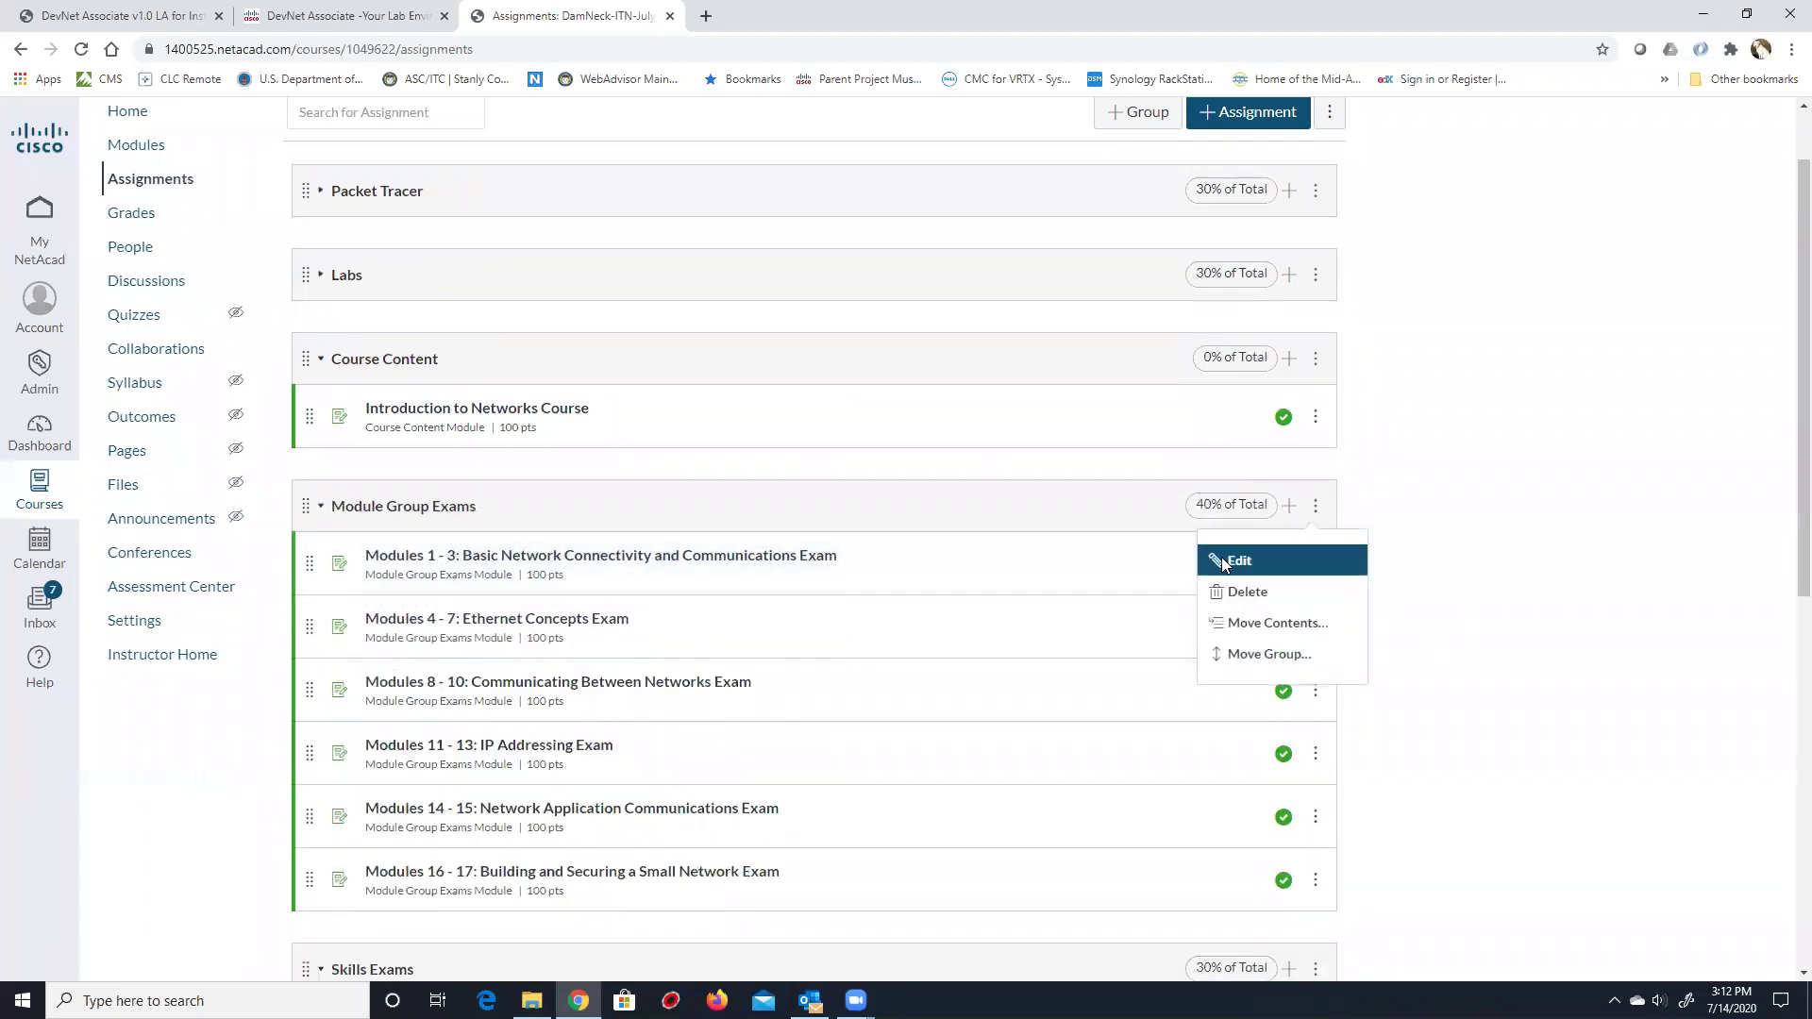
{"action": "left_click", "coordinate": [1227, 561]}
{"action": "left_click_drag", "start_coordinate": [854, 246], "coordinate": [675, 246]}
{"action": "type", "text": "20"}
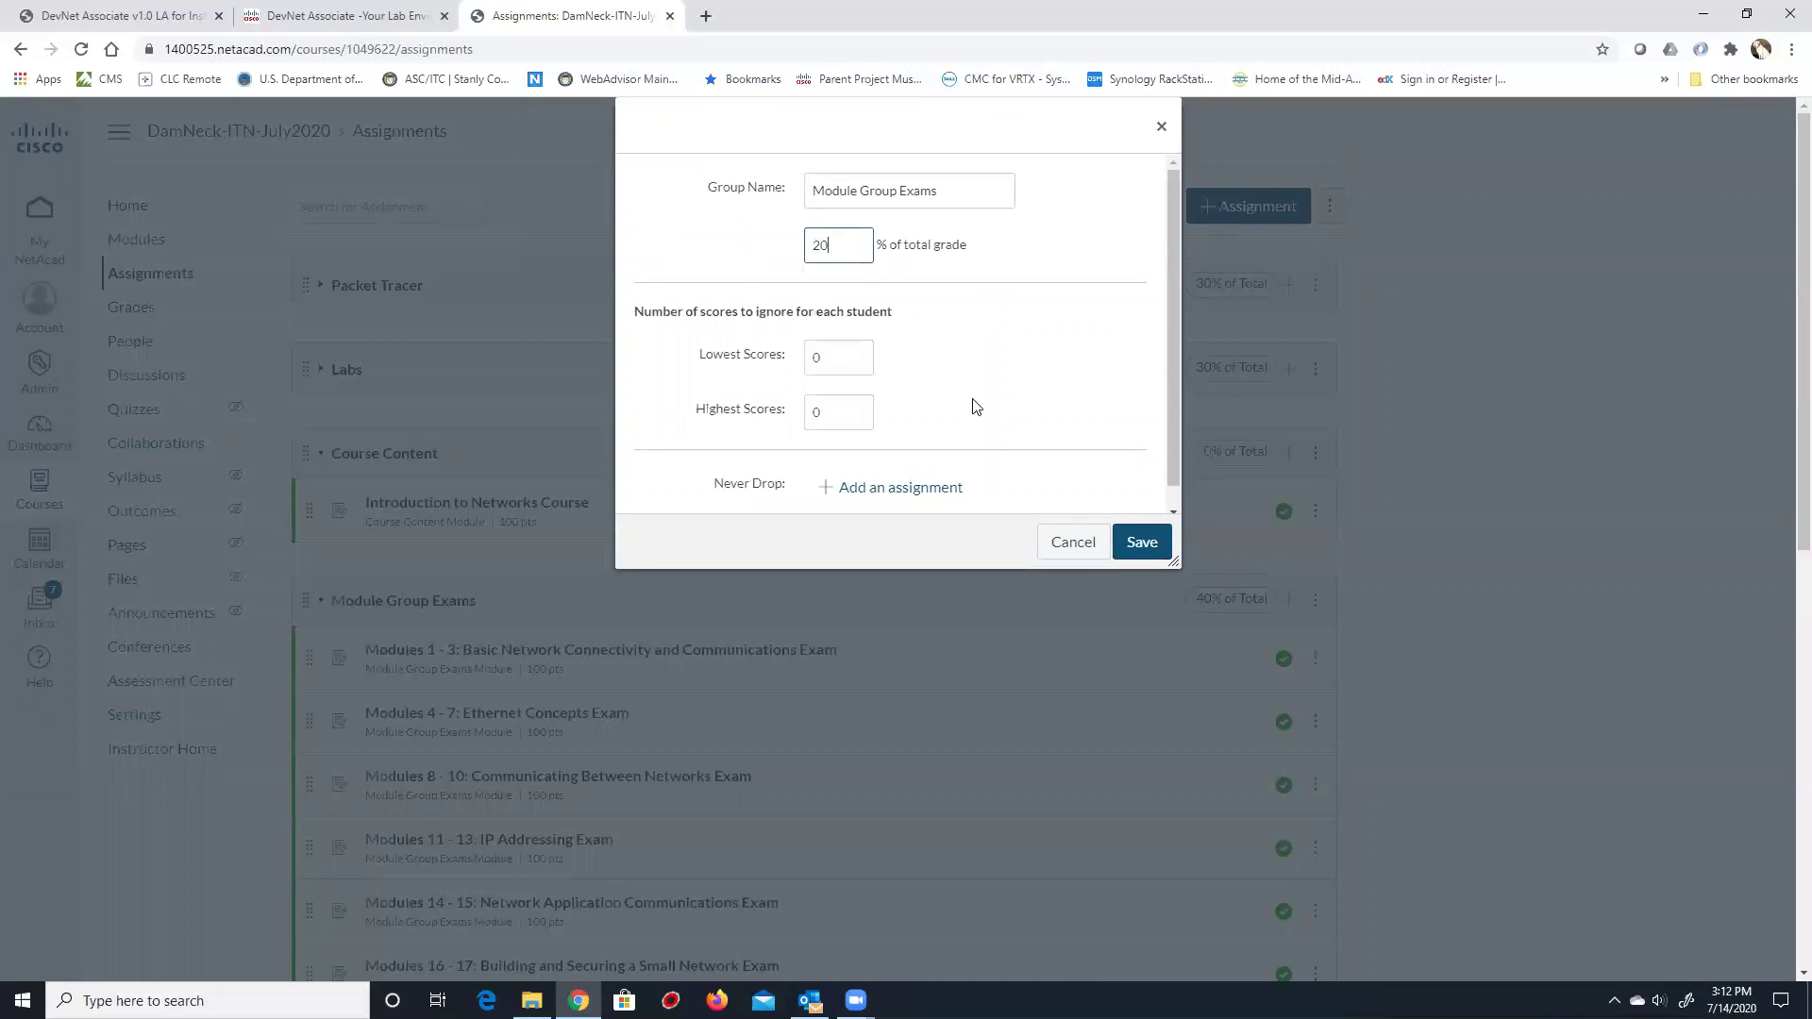
{"action": "left_click", "coordinate": [1166, 544]}
Set the Skills Exams group's weight to 10% of the total grade and save it.
{"action": "scroll", "coordinate": [1002, 485], "scroll_direction": "down", "scroll_amount": 7}
{"action": "scroll", "coordinate": [1003, 485], "scroll_direction": "down", "scroll_amount": 1}
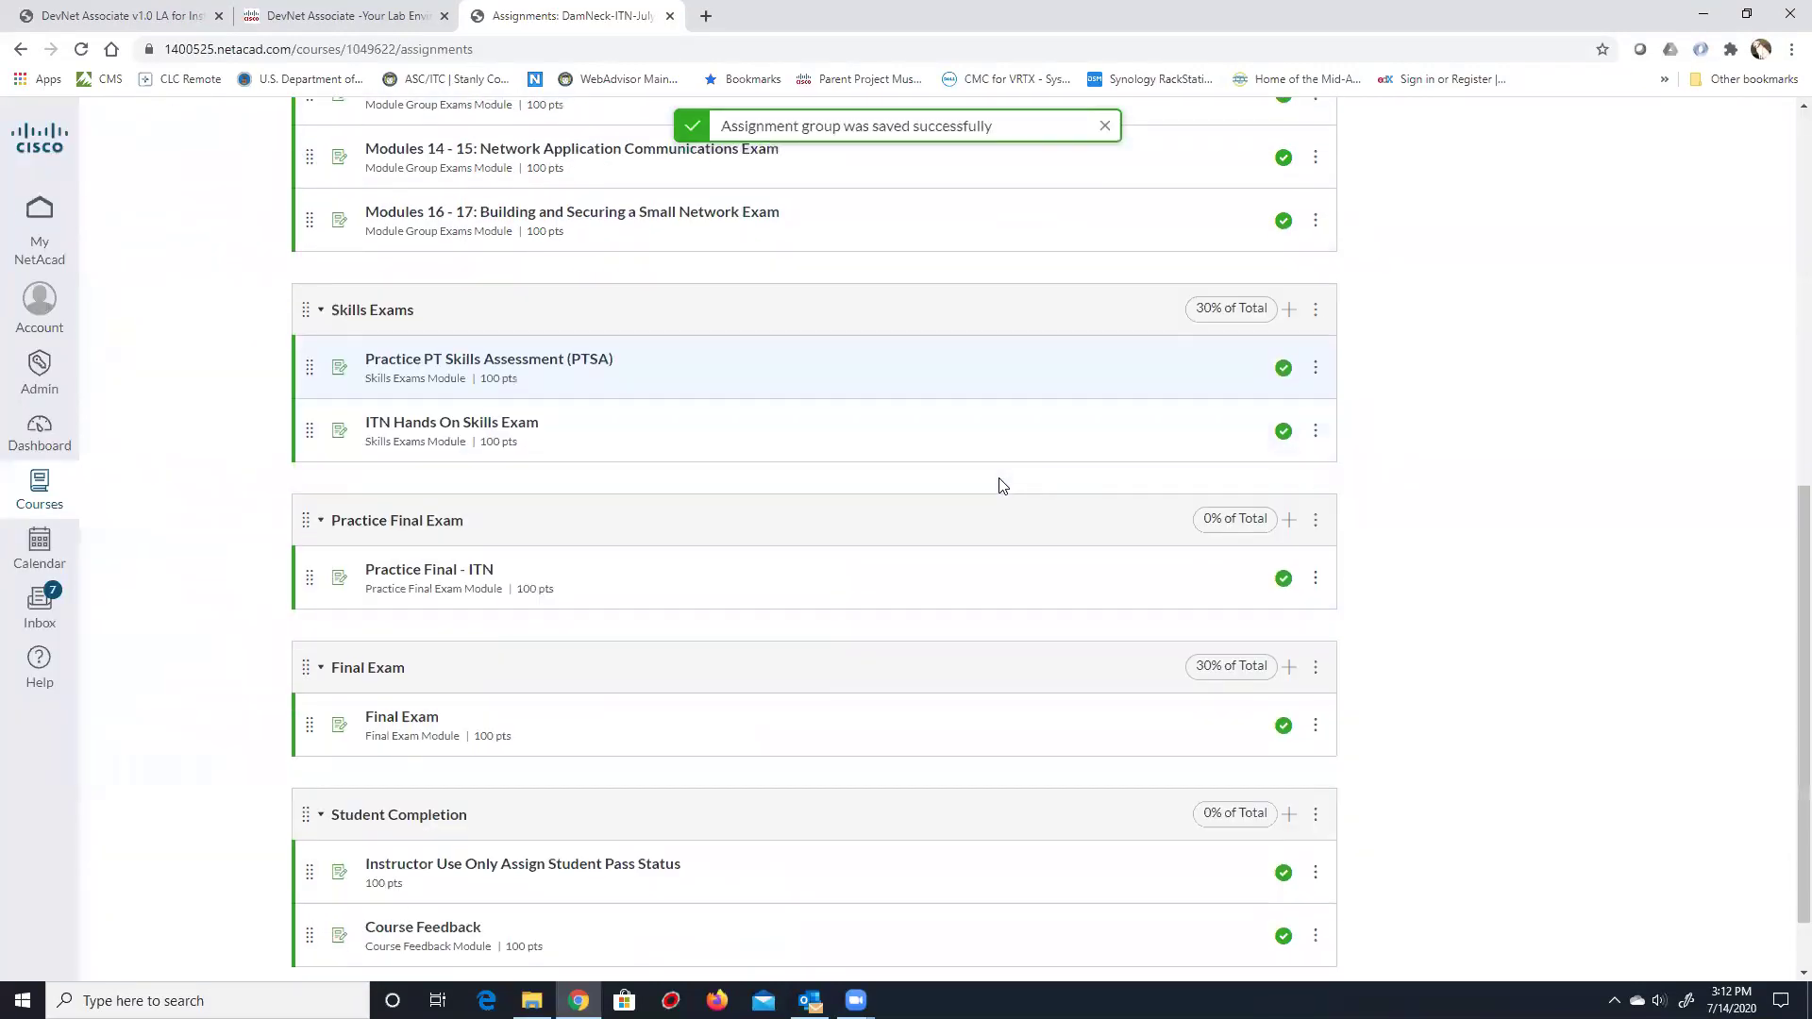
{"action": "left_click", "coordinate": [1315, 311]}
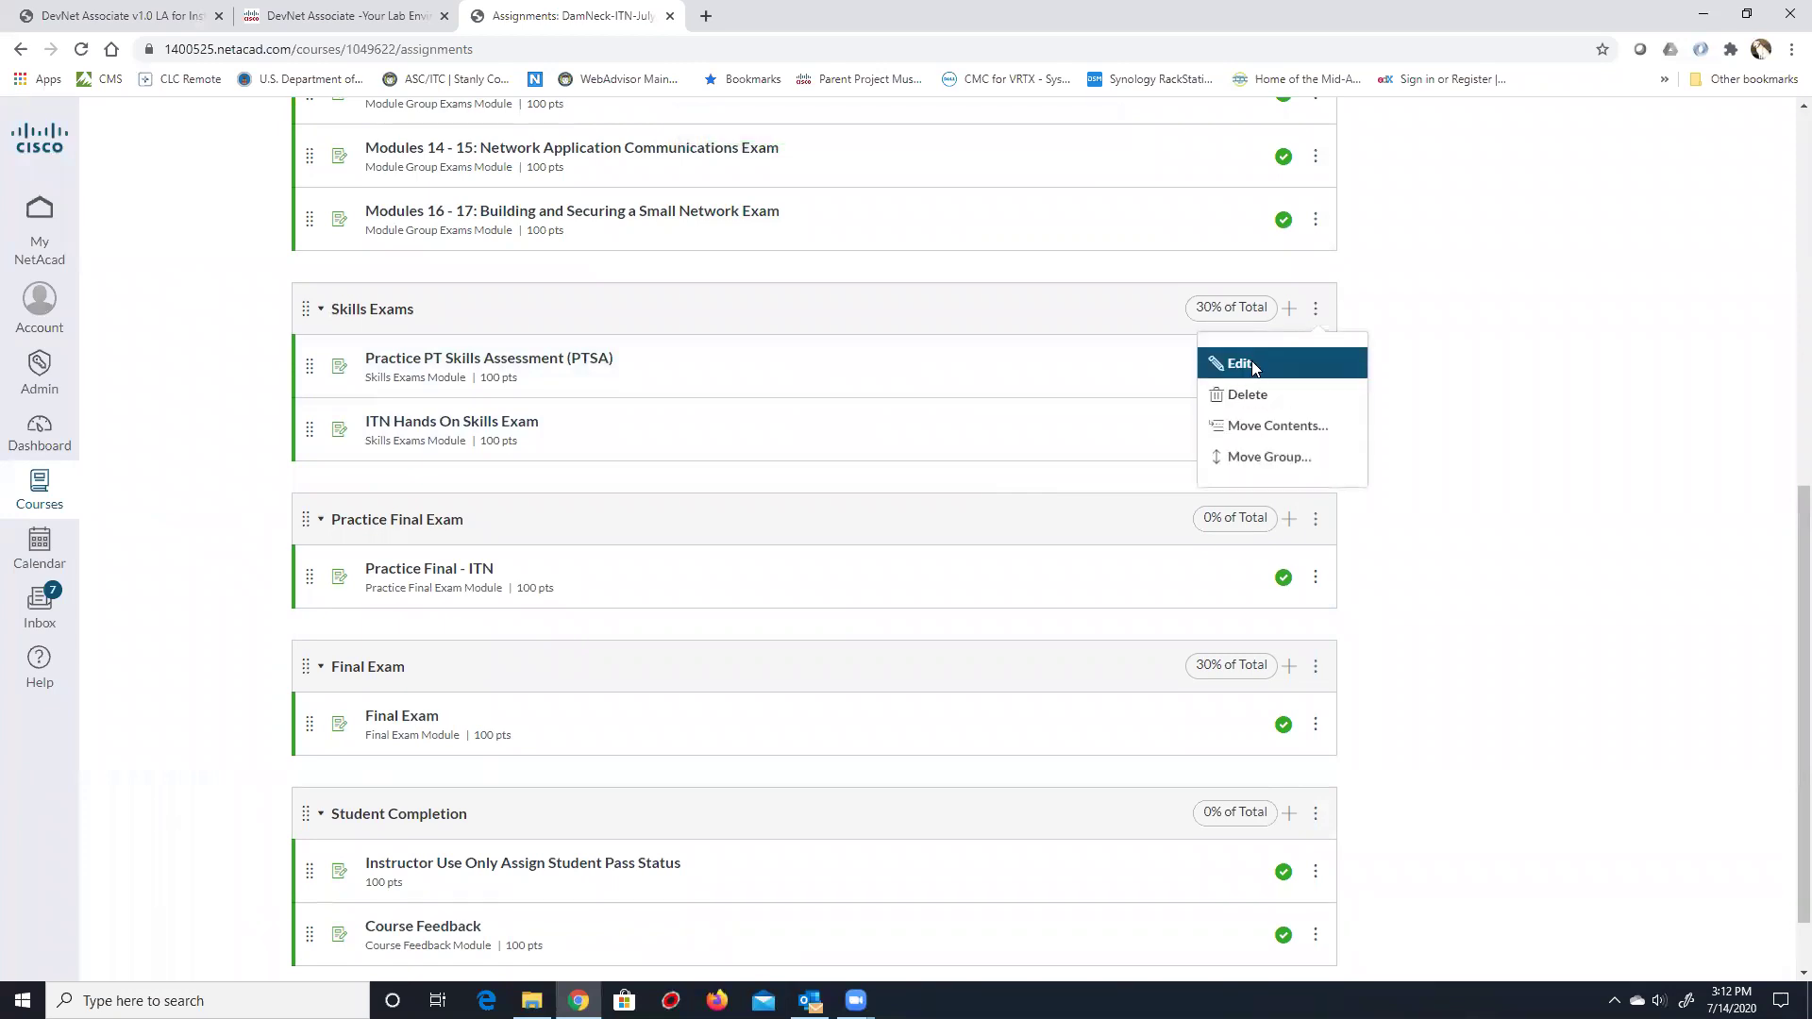
{"action": "left_click", "coordinate": [1251, 361]}
{"action": "double_click", "coordinate": [832, 246]}
{"action": "type", "text": "10"}
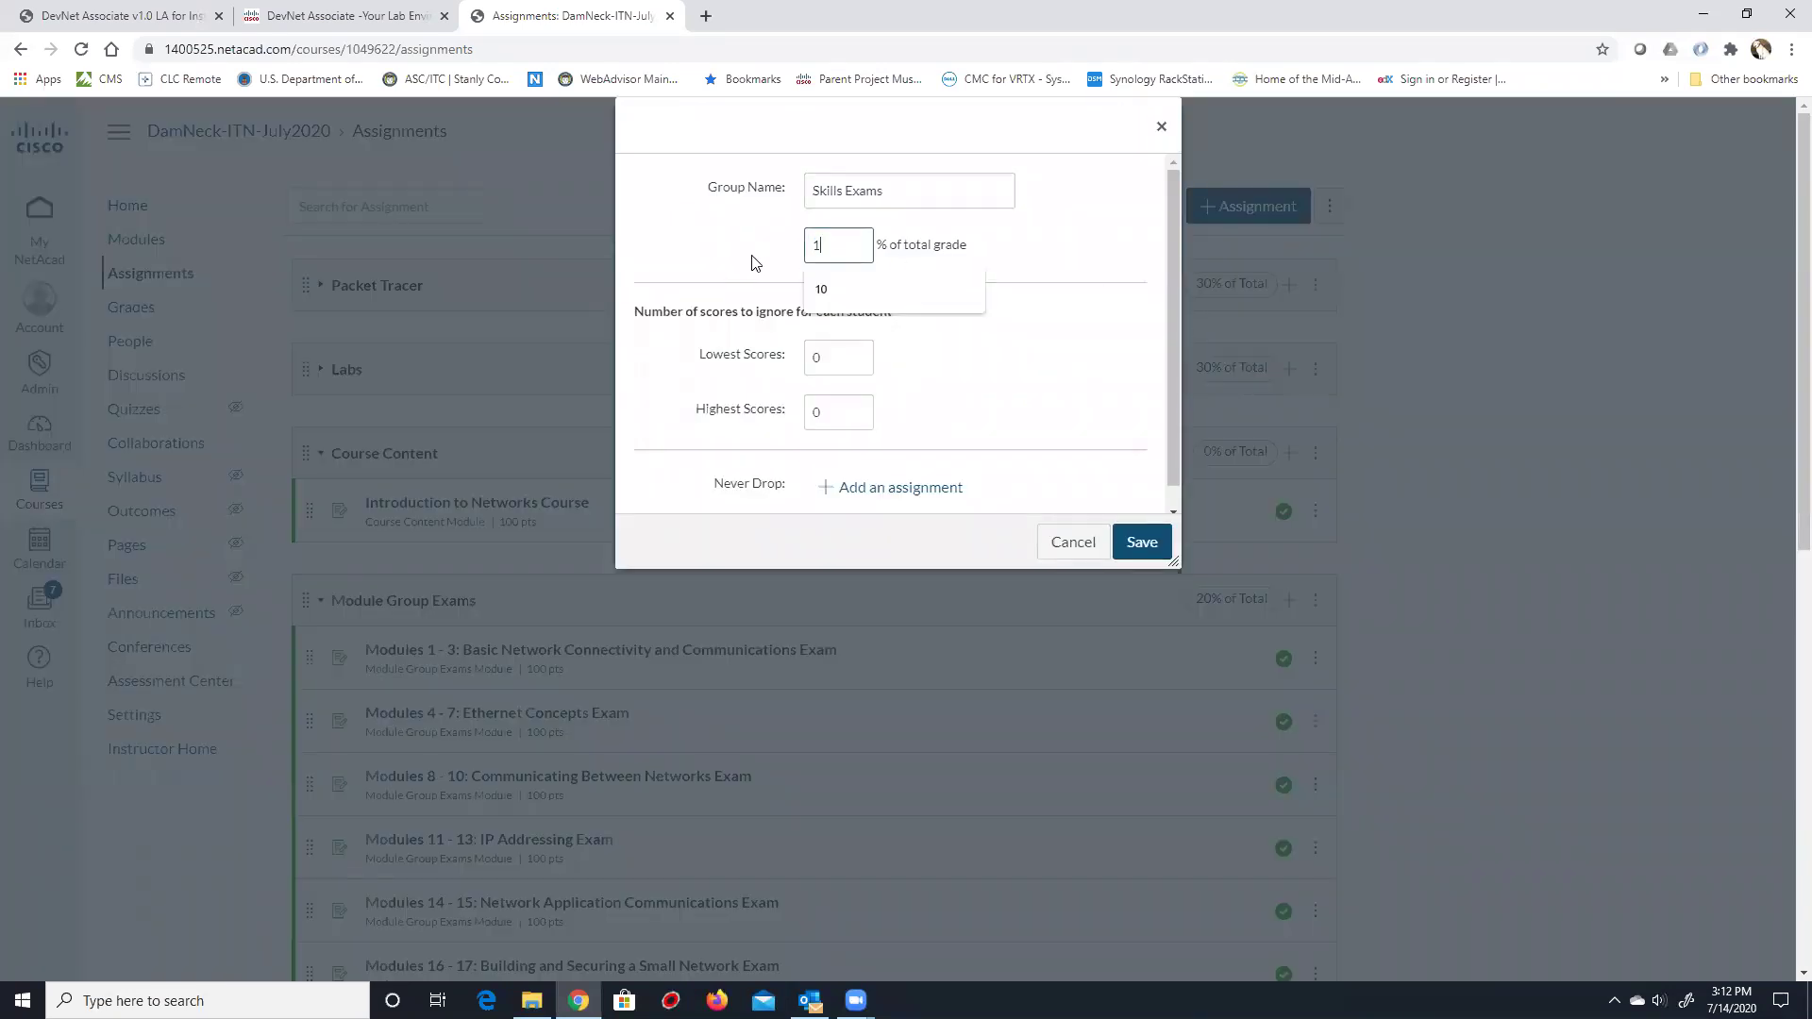
{"action": "left_click", "coordinate": [1139, 541]}
Place the Final Exam group above Practice Final Exam and set its weight to 10% of the total grade.
{"action": "scroll", "coordinate": [1113, 500], "scroll_direction": "down", "scroll_amount": 8}
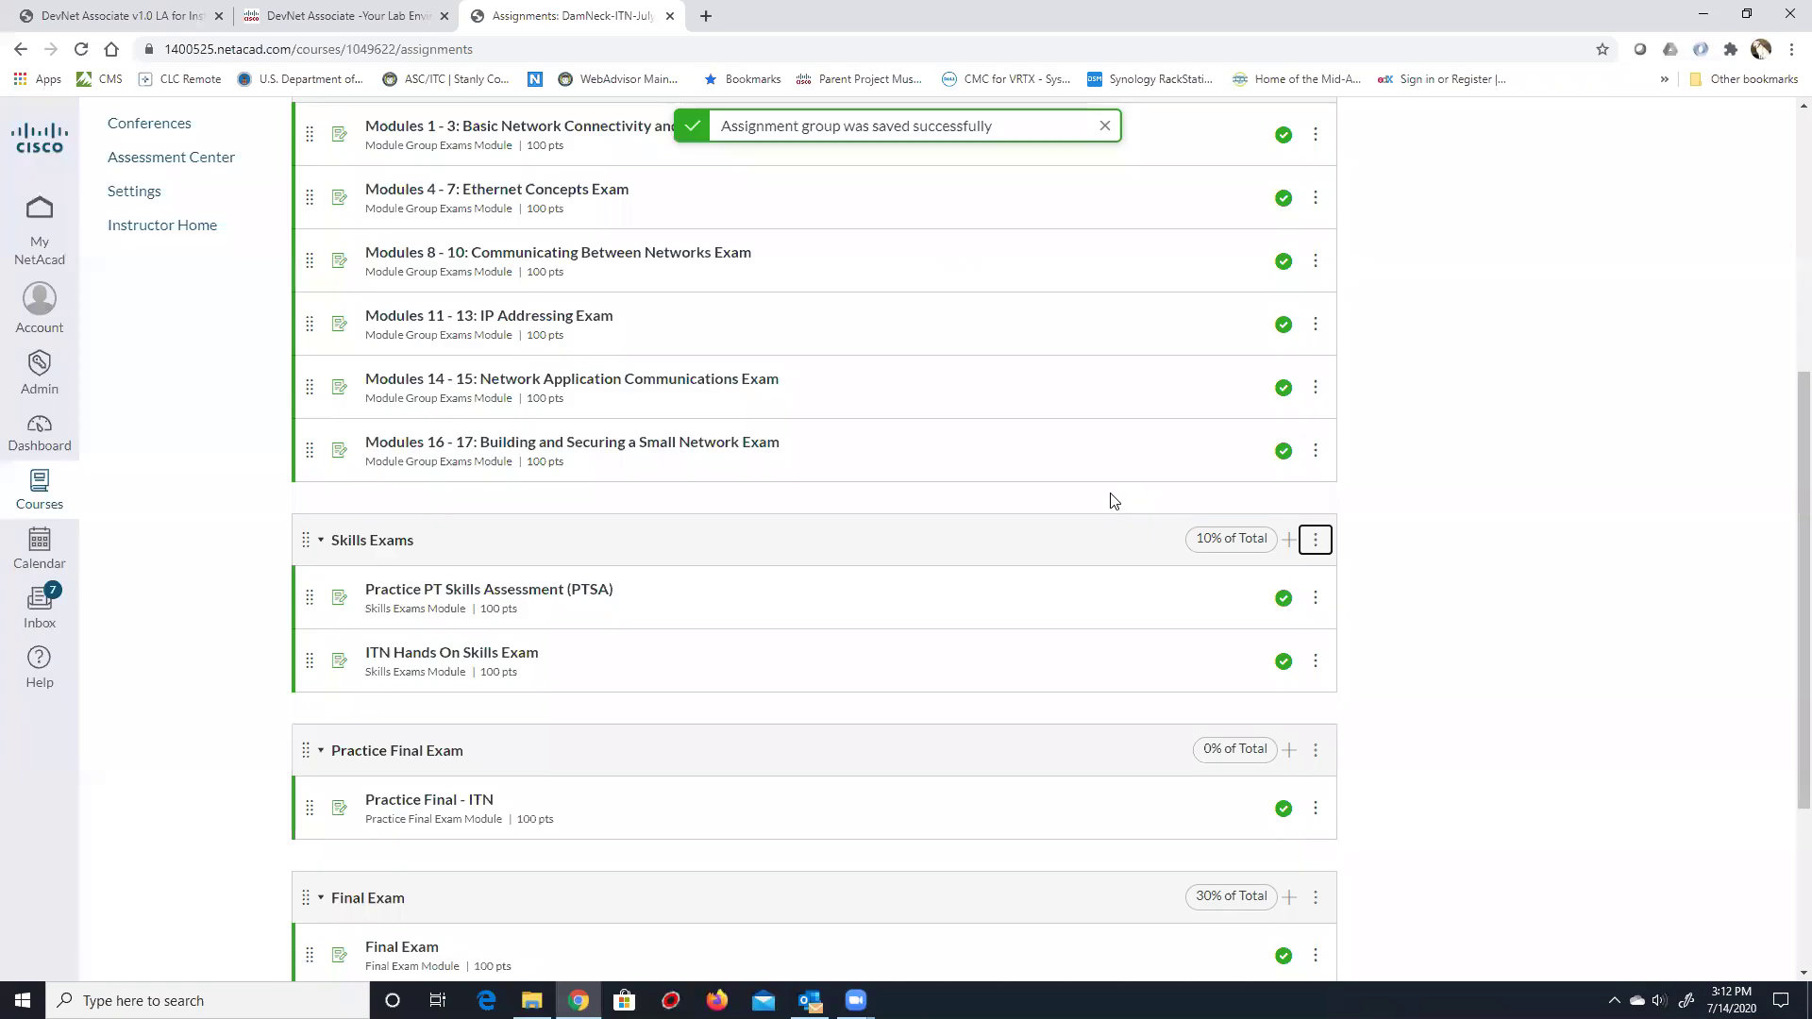
{"action": "left_click", "coordinate": [1312, 589]}
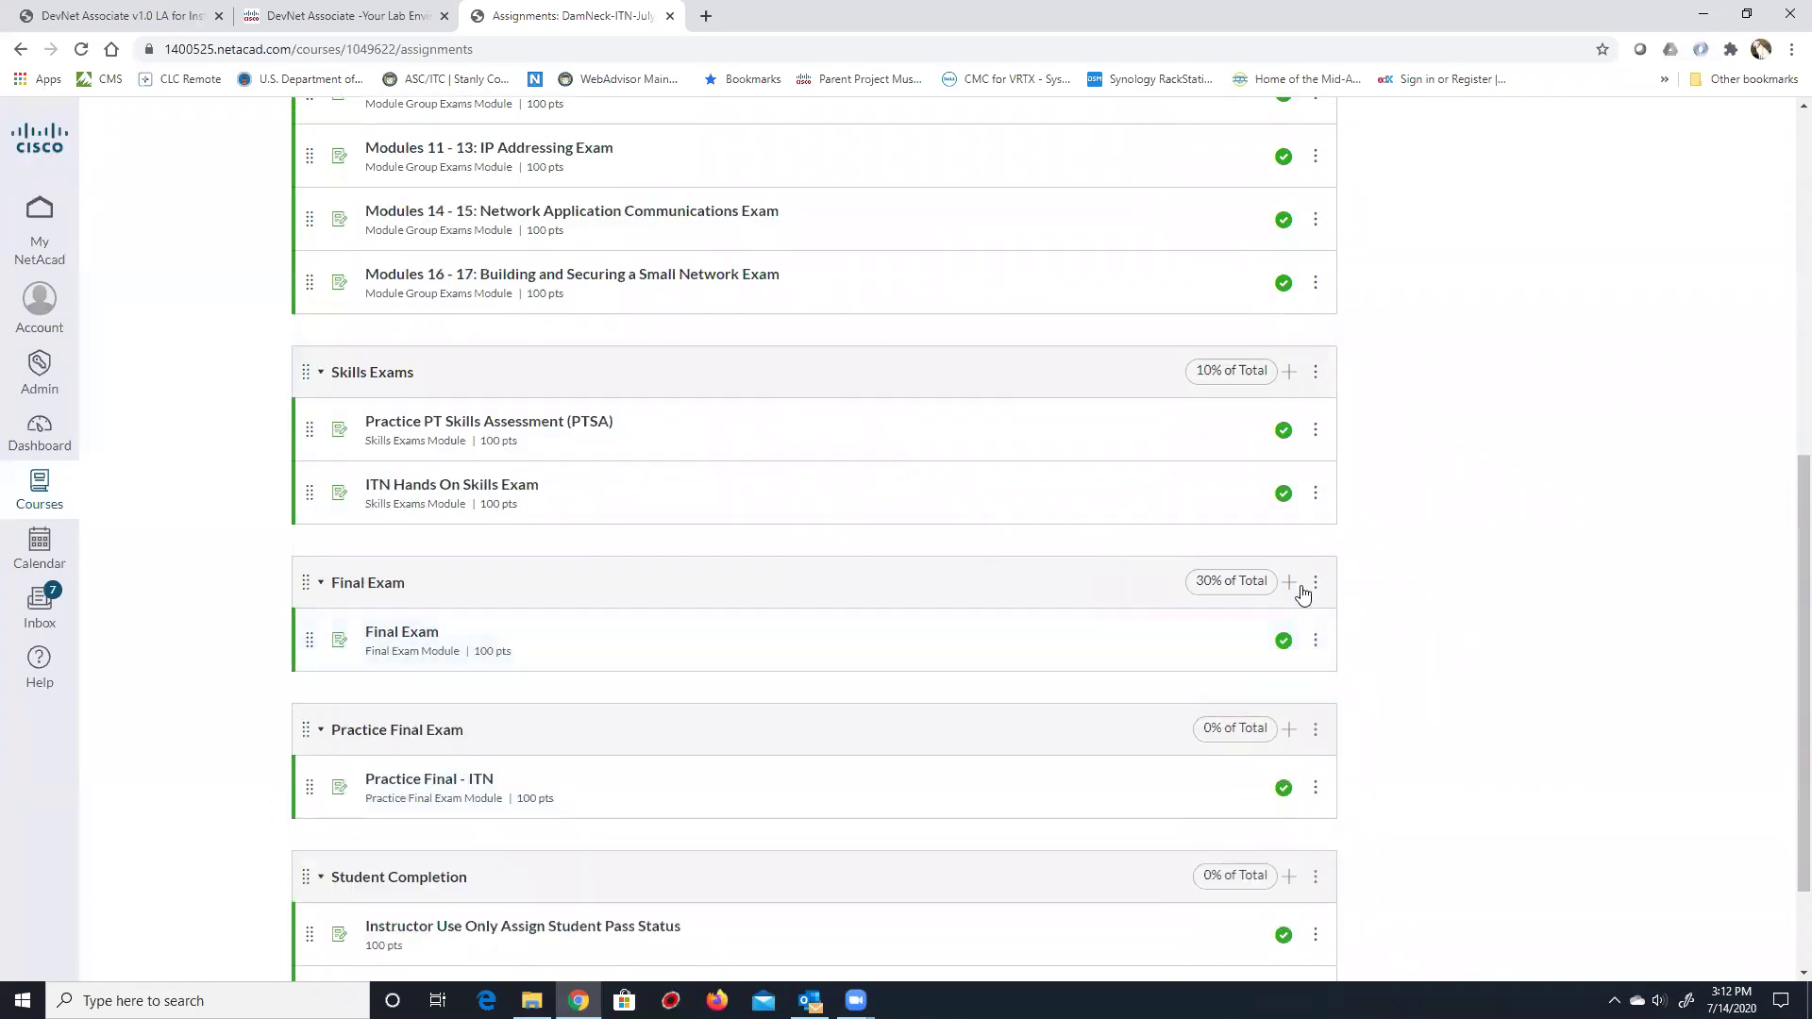
{"action": "left_click", "coordinate": [1313, 585]}
{"action": "left_click", "coordinate": [1232, 637]}
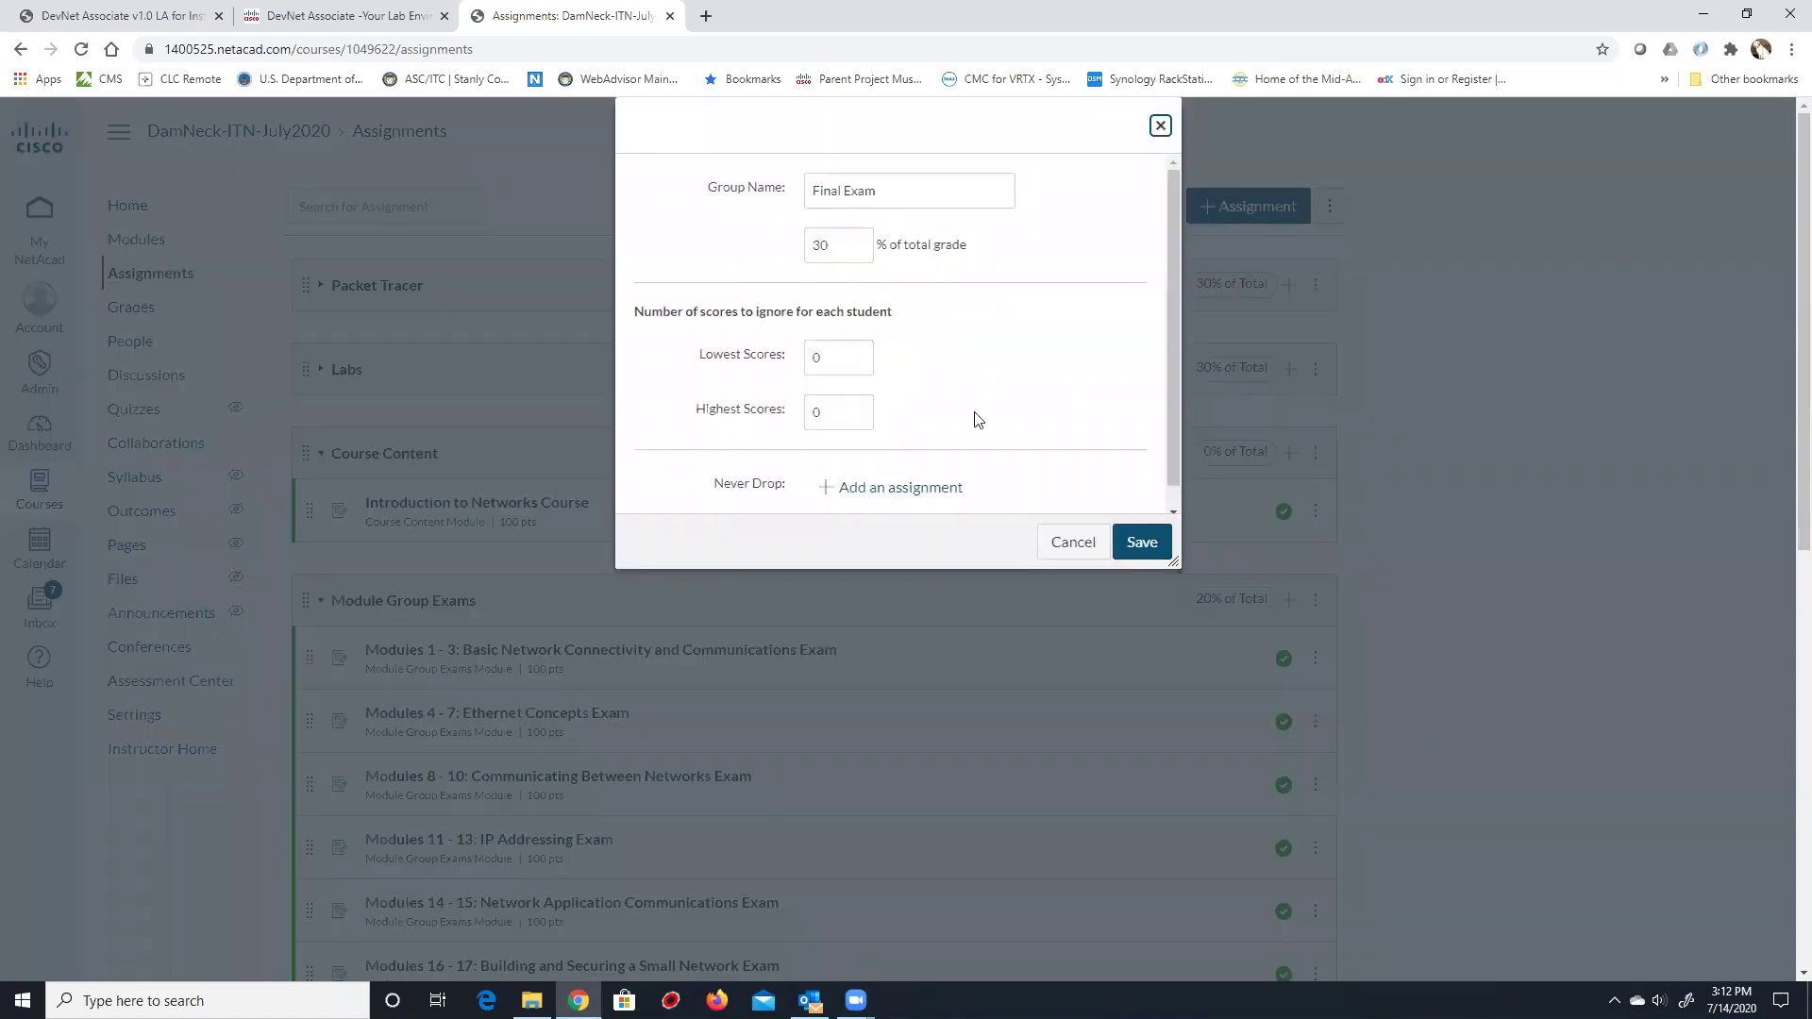
{"action": "double_click", "coordinate": [849, 258]}
{"action": "type", "text": "10"}
{"action": "left_click", "coordinate": [1141, 543]}
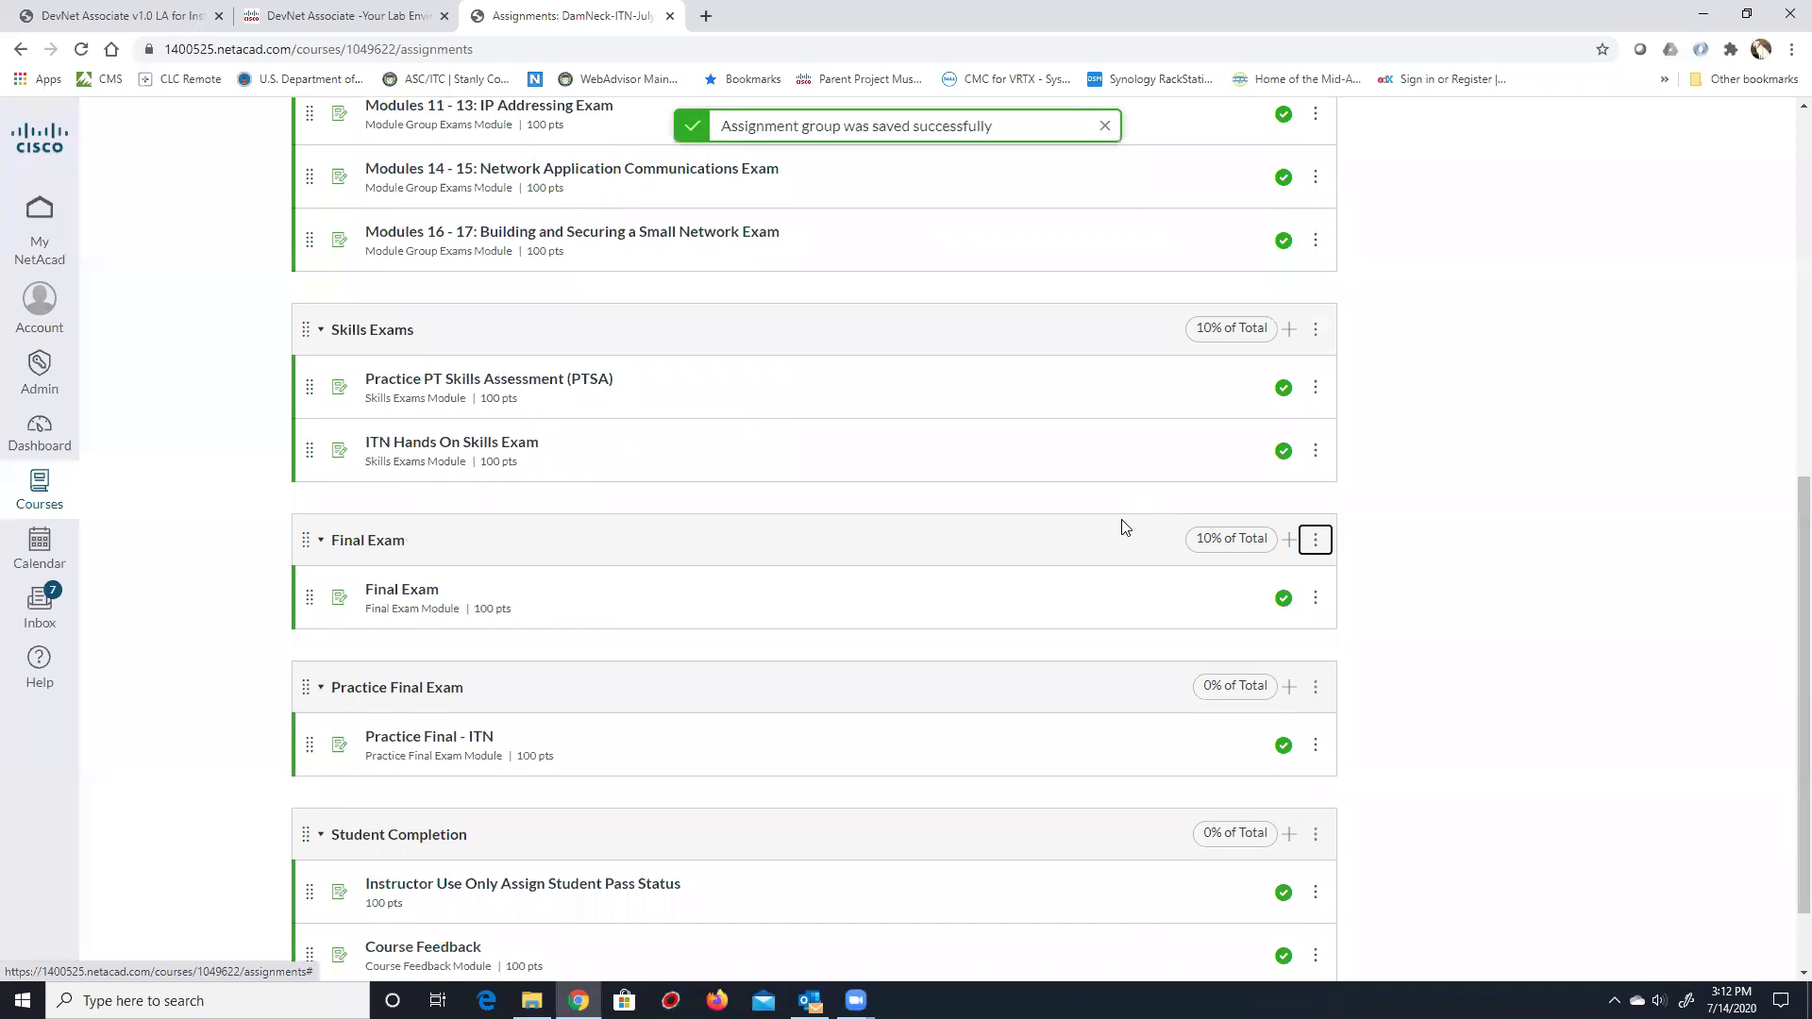
{"action": "scroll", "coordinate": [1212, 553], "scroll_direction": "up", "scroll_amount": 7}
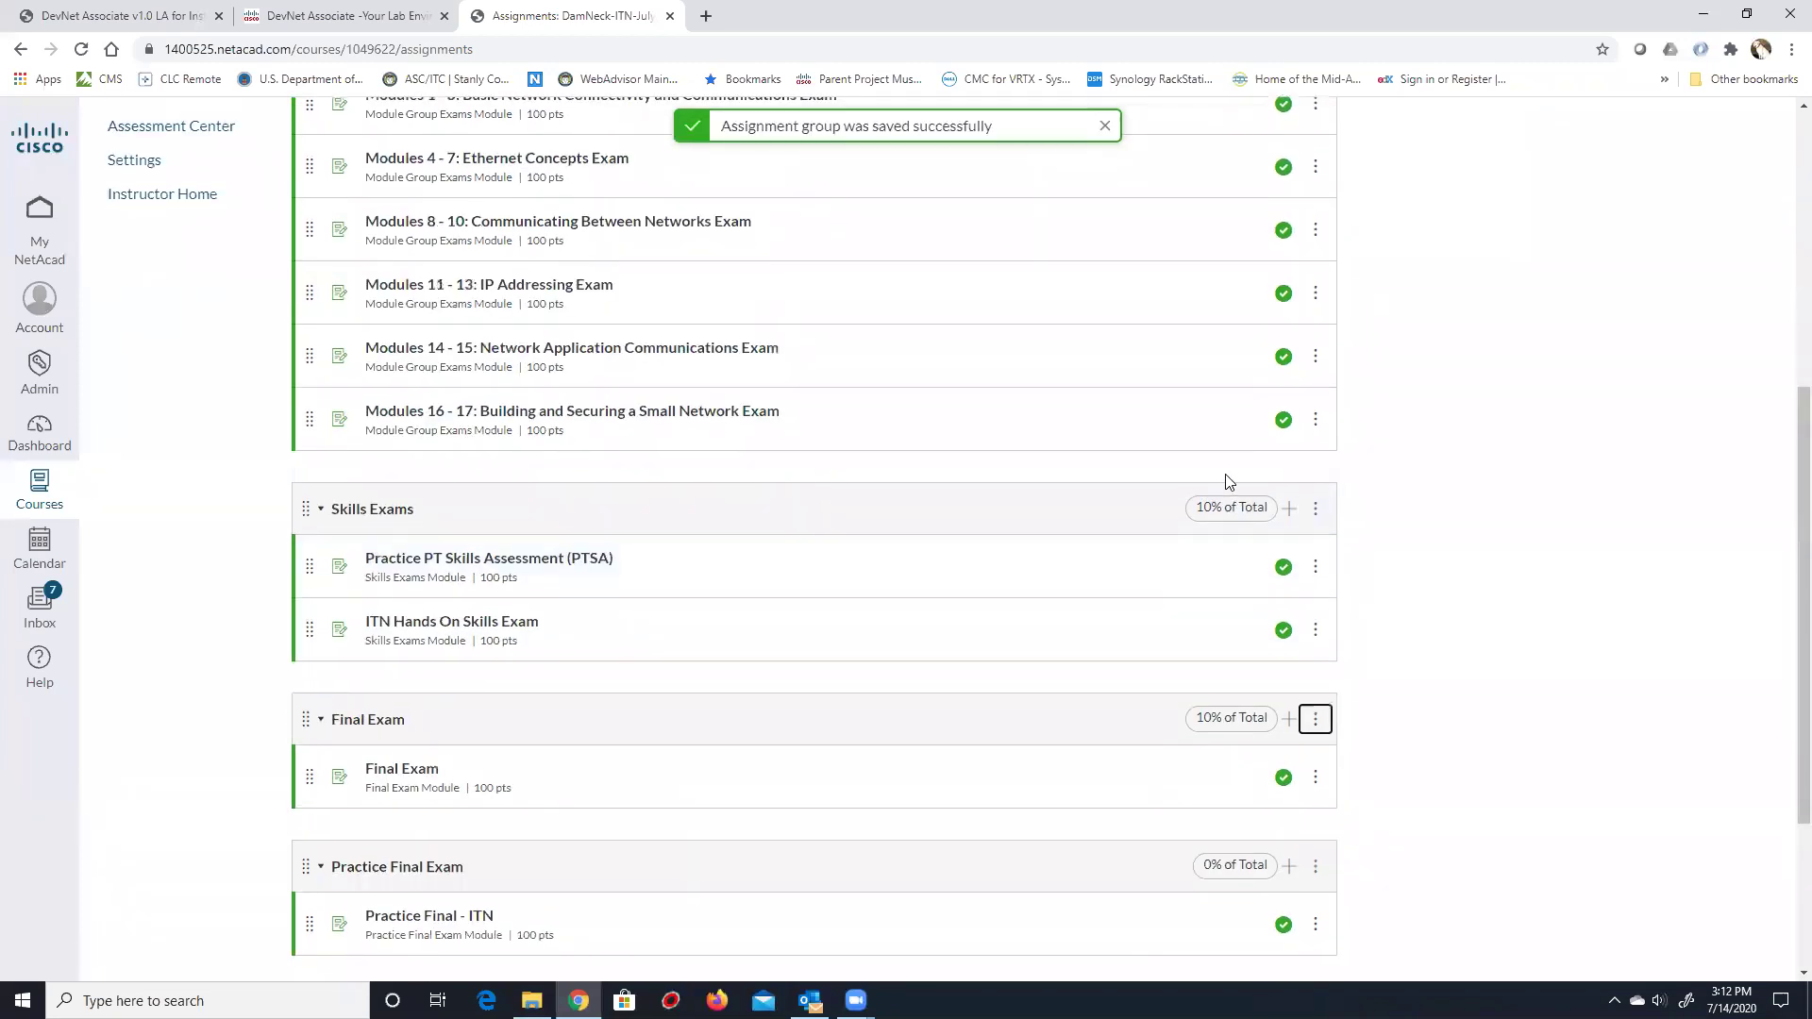
{"action": "scroll", "coordinate": [1218, 465], "scroll_direction": "up", "scroll_amount": 2}
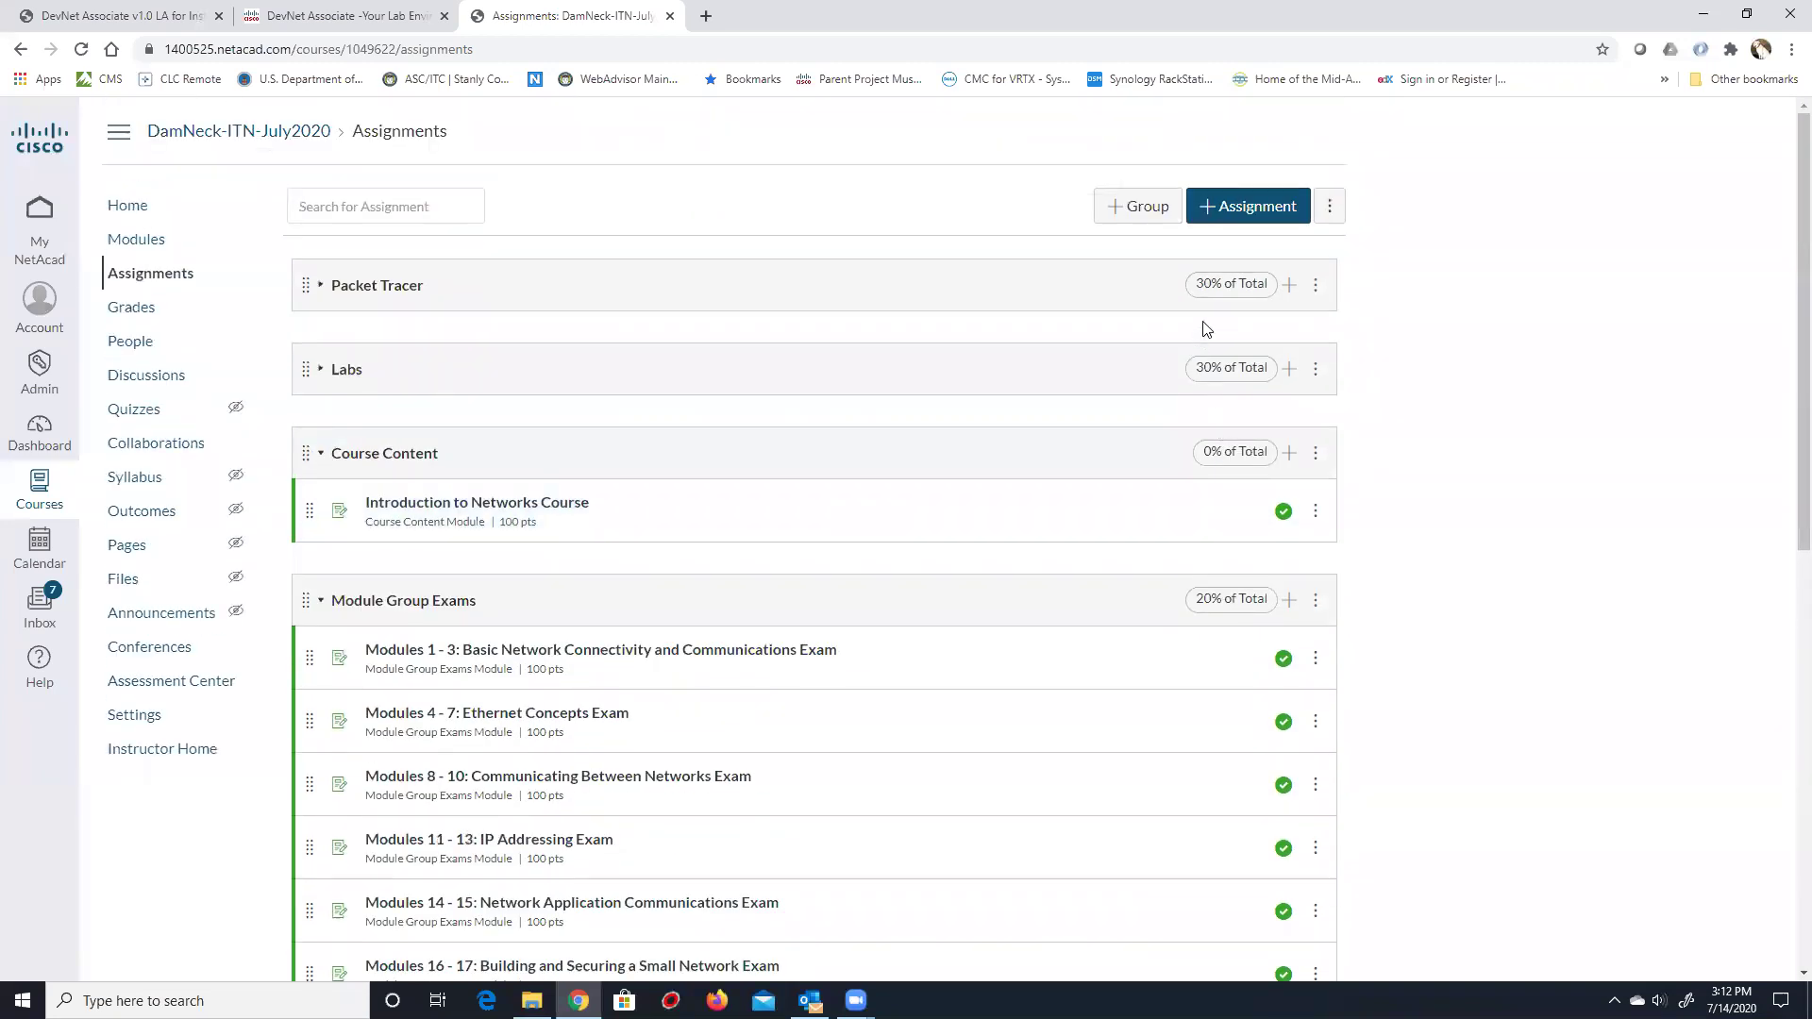
{"action": "scroll", "coordinate": [1209, 365], "scroll_direction": "down", "scroll_amount": 1}
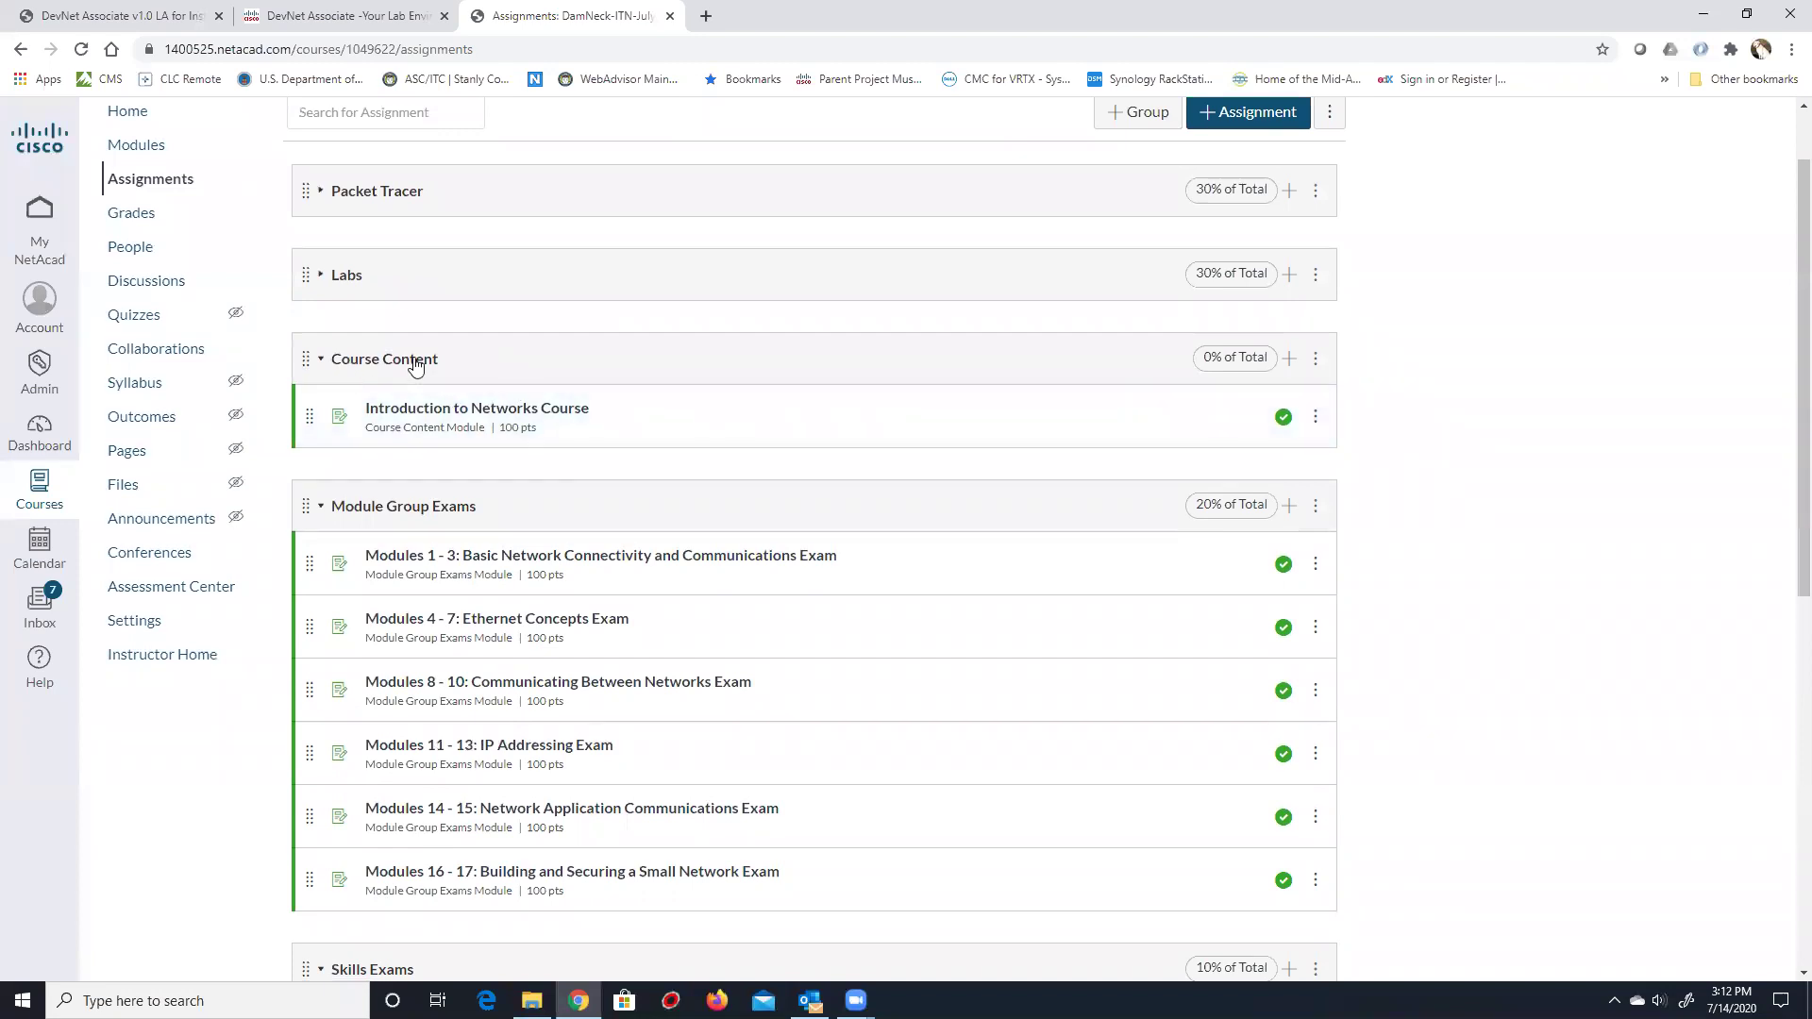
Check the assignment group weight columns and the Total column in the course gradebook, and return to the course home page.
{"action": "left_click", "coordinate": [130, 214]}
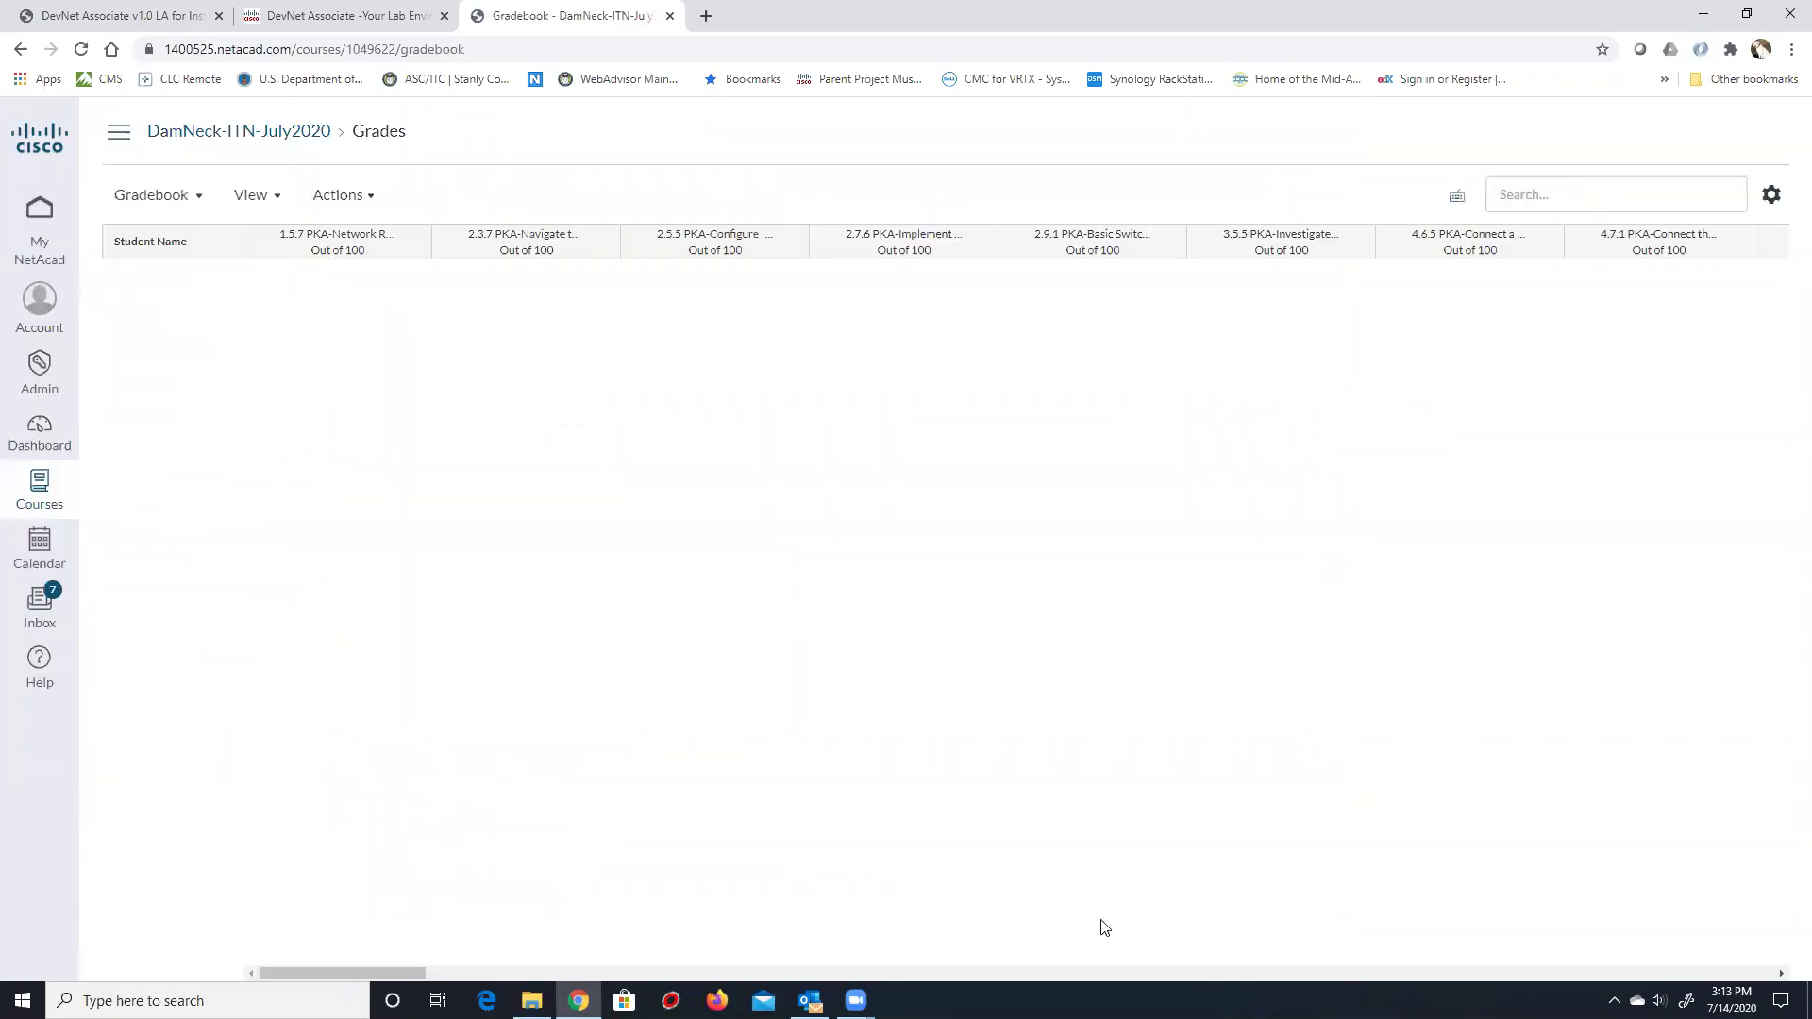
{"action": "left_click_drag", "start_coordinate": [379, 970], "coordinate": [1733, 948]}
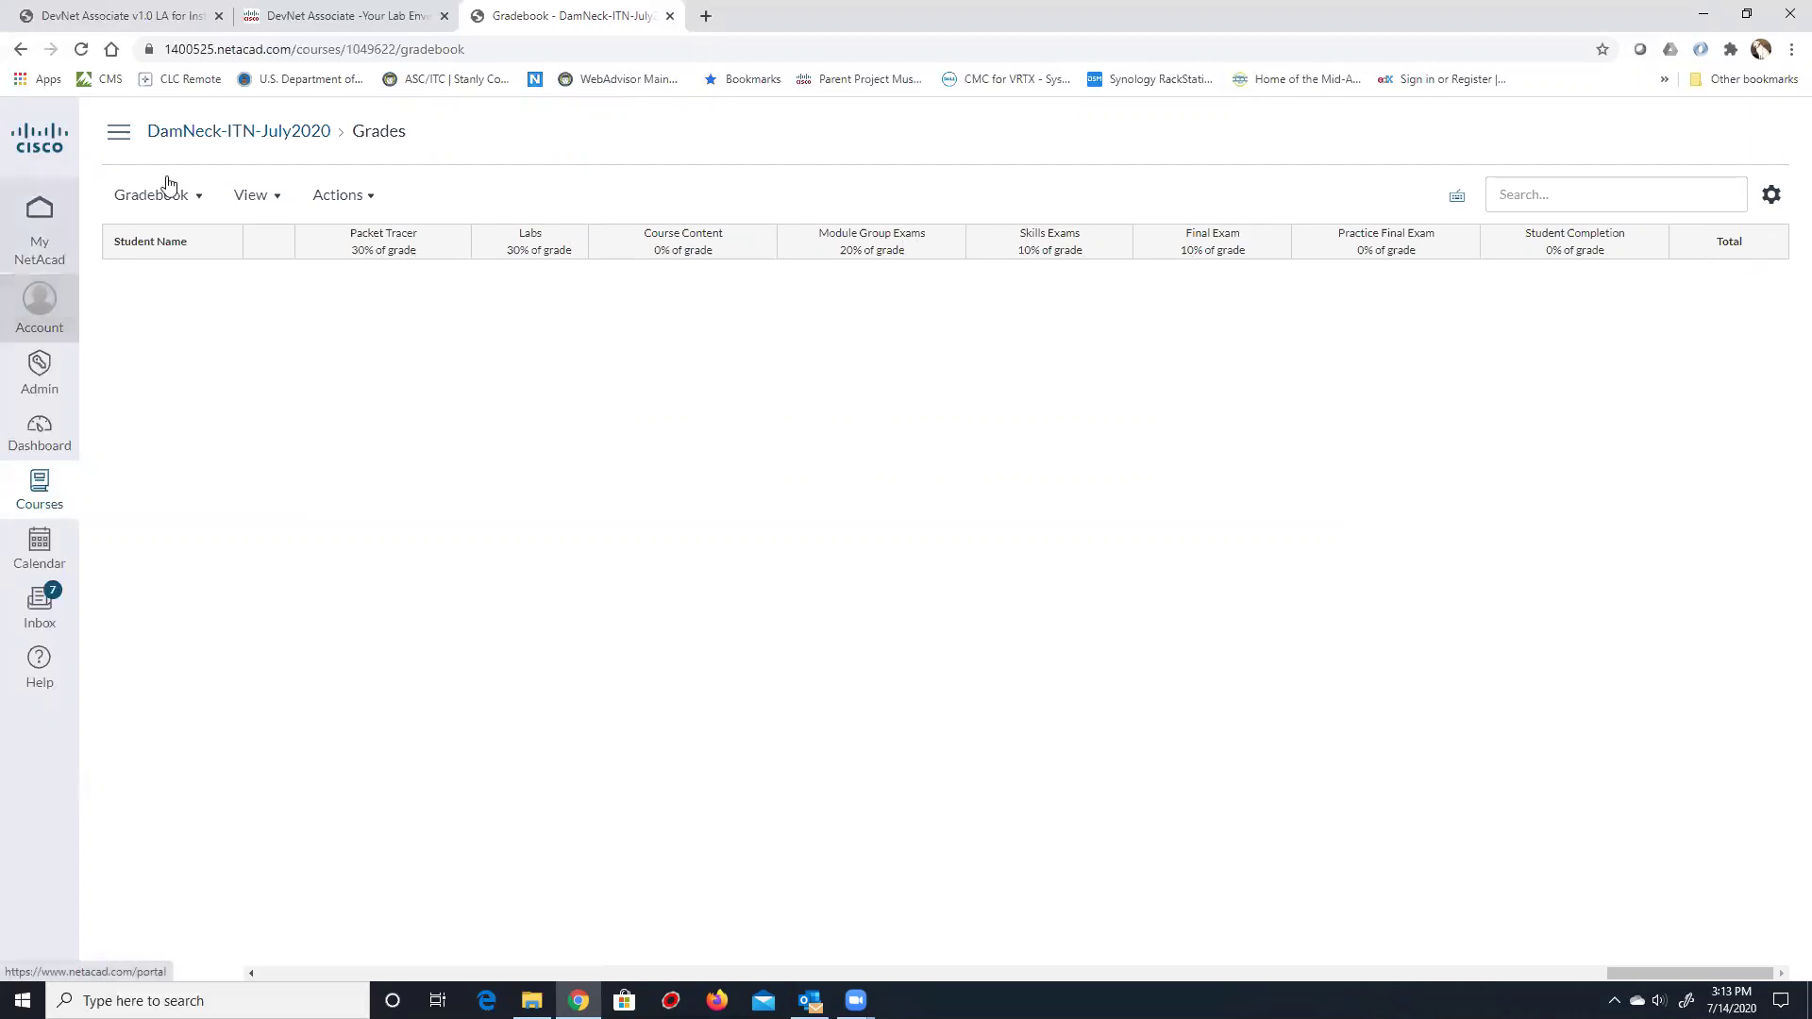
{"action": "left_click", "coordinate": [215, 132]}
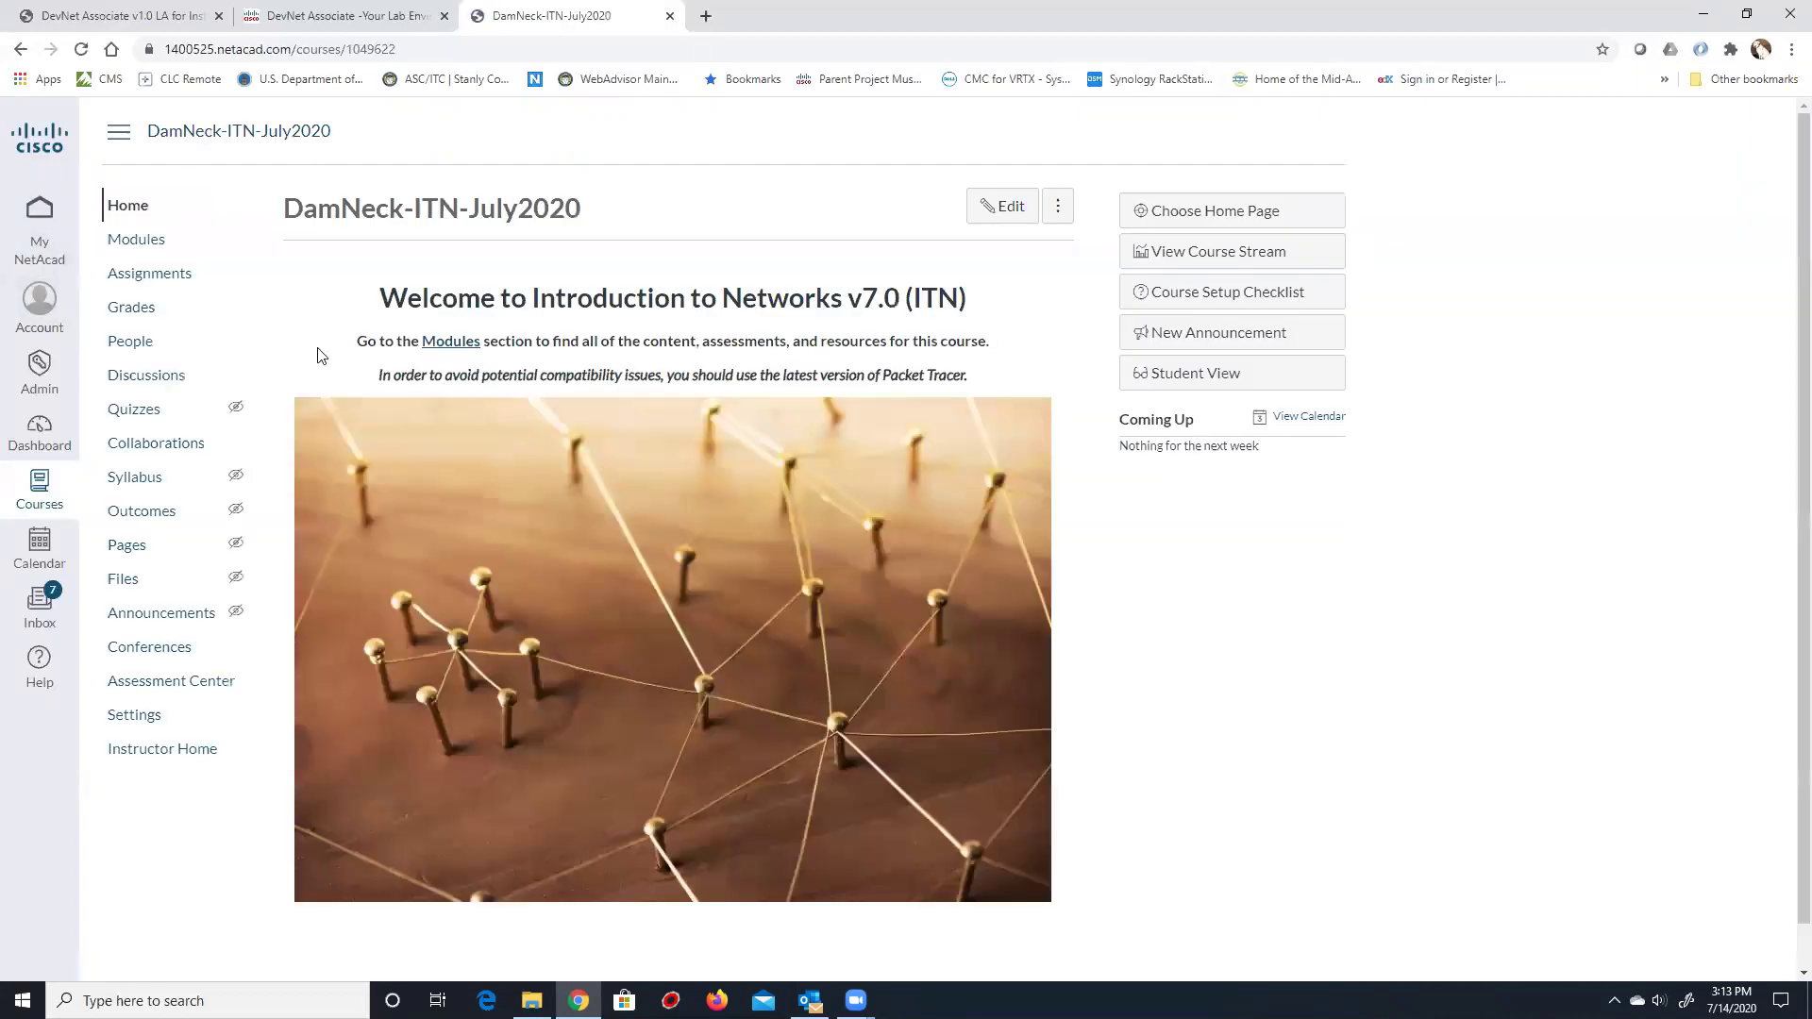
Examine the course's module list, including the exam modules and the Packet Tracer activities and labs inside Modules 1 and 2.
{"action": "left_click", "coordinate": [126, 245]}
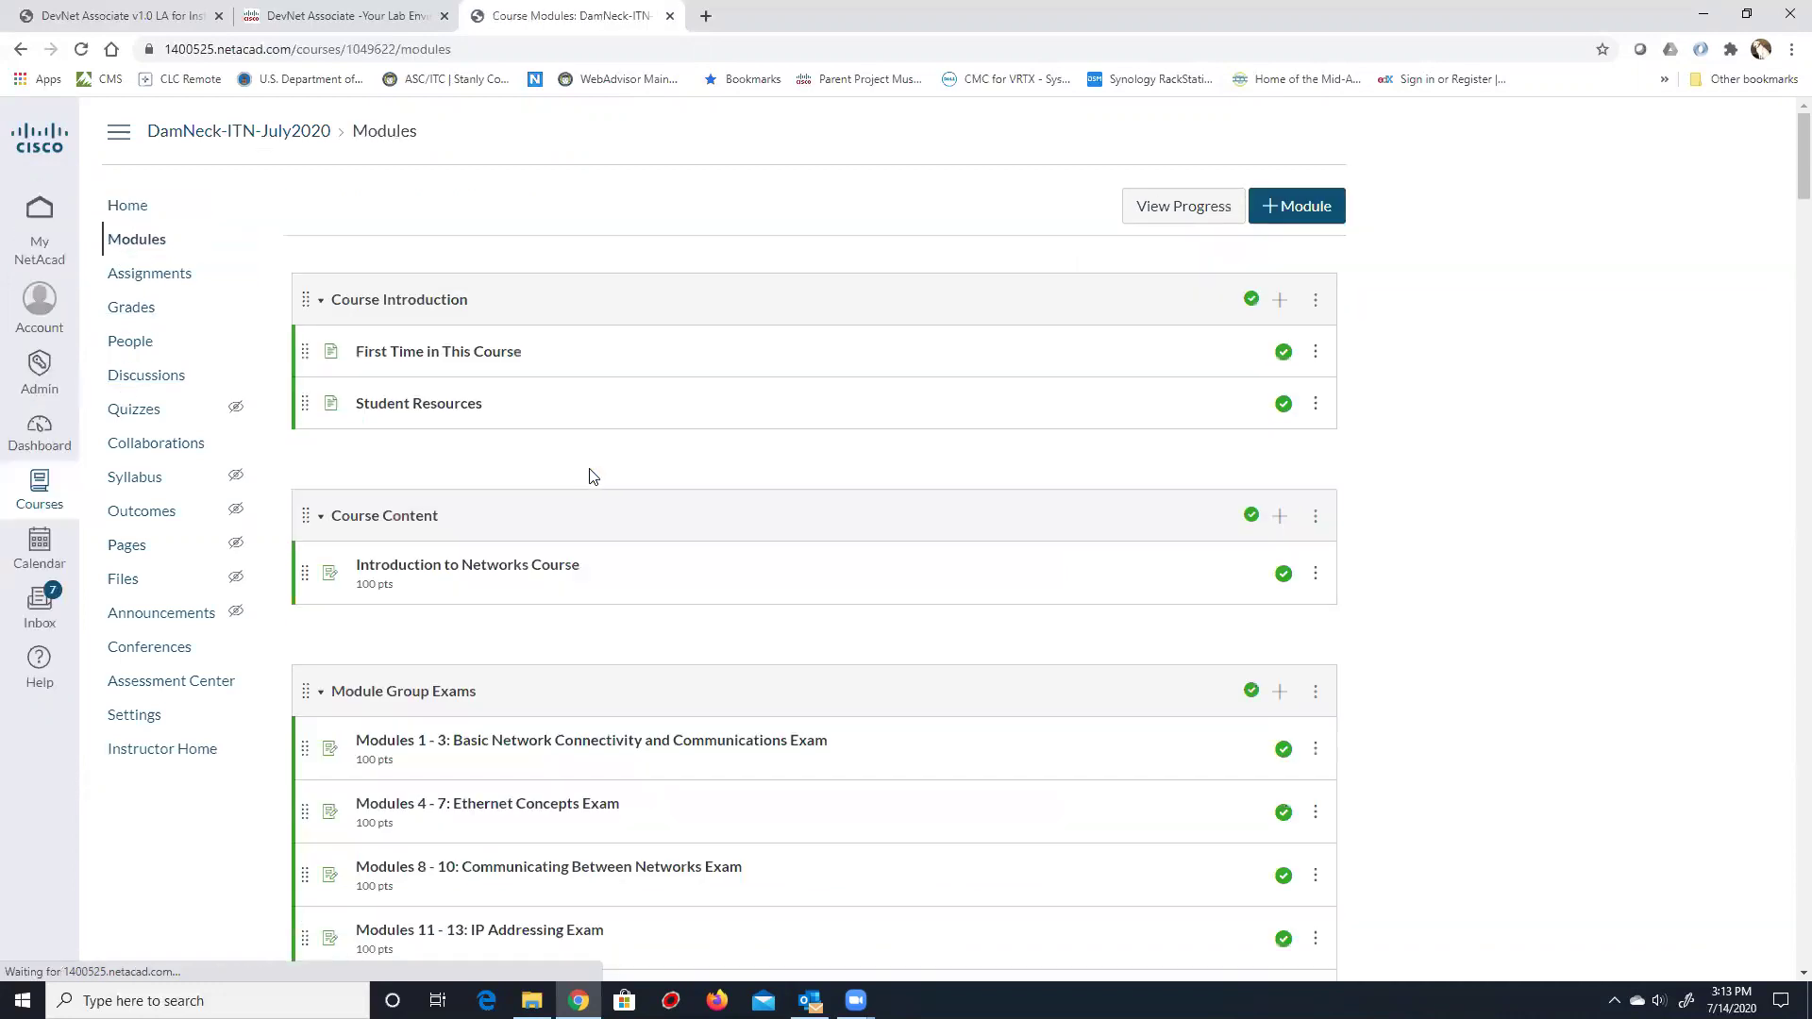
{"action": "scroll", "coordinate": [453, 483], "scroll_direction": "down", "scroll_amount": 10}
{"action": "scroll", "coordinate": [453, 482], "scroll_direction": "down", "scroll_amount": 10}
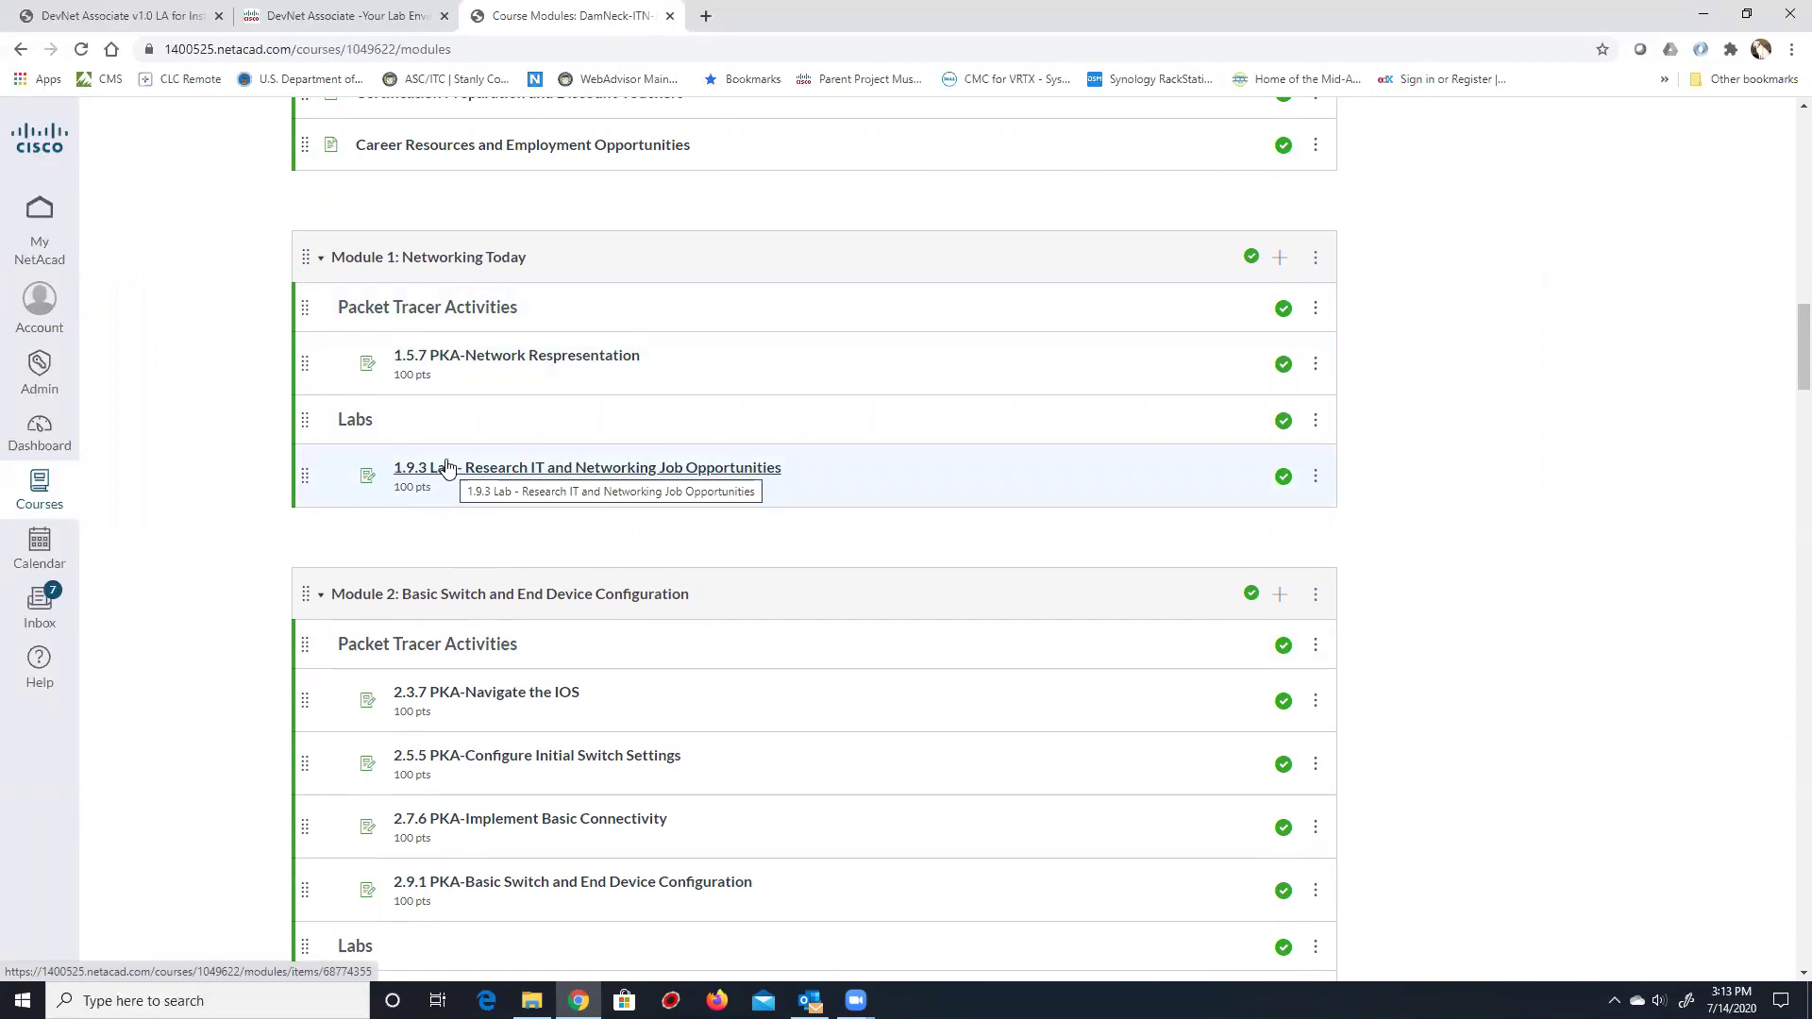
{"action": "scroll", "coordinate": [446, 462], "scroll_direction": "up", "scroll_amount": 2}
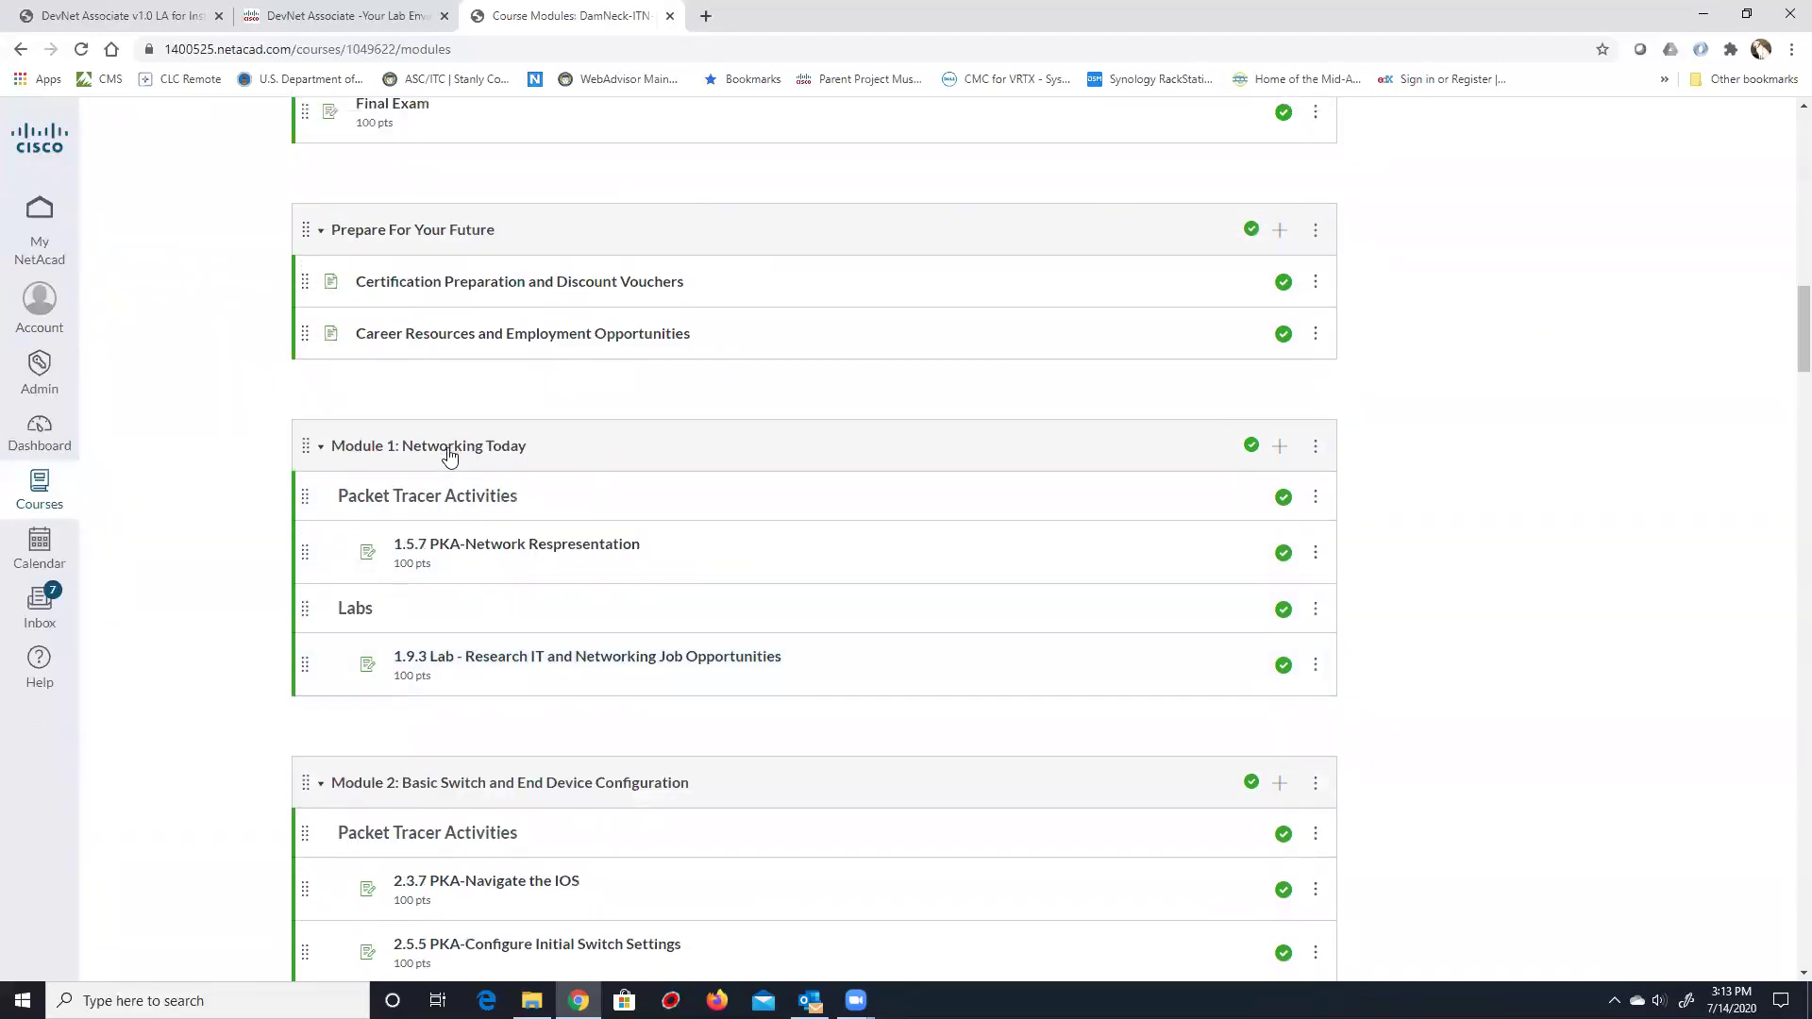
{"action": "scroll", "coordinate": [393, 433], "scroll_direction": "up", "scroll_amount": 1}
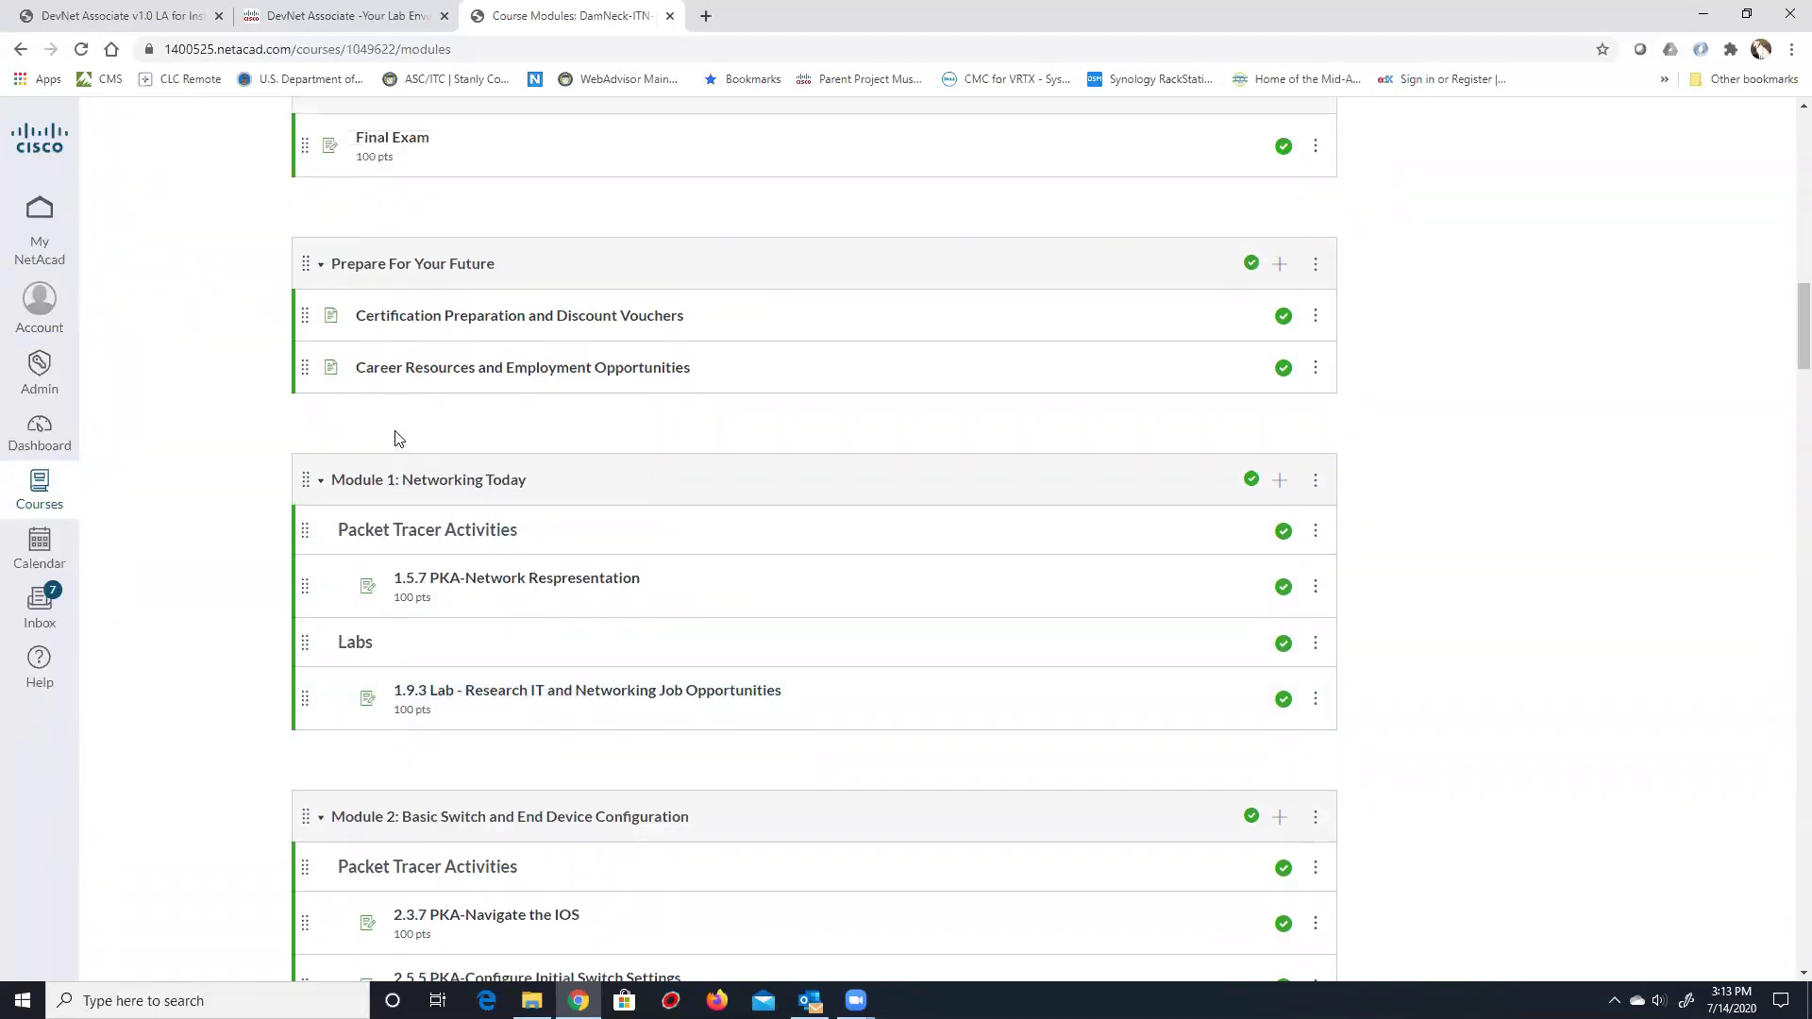
{"action": "scroll", "coordinate": [312, 349], "scroll_direction": "up", "scroll_amount": 8}
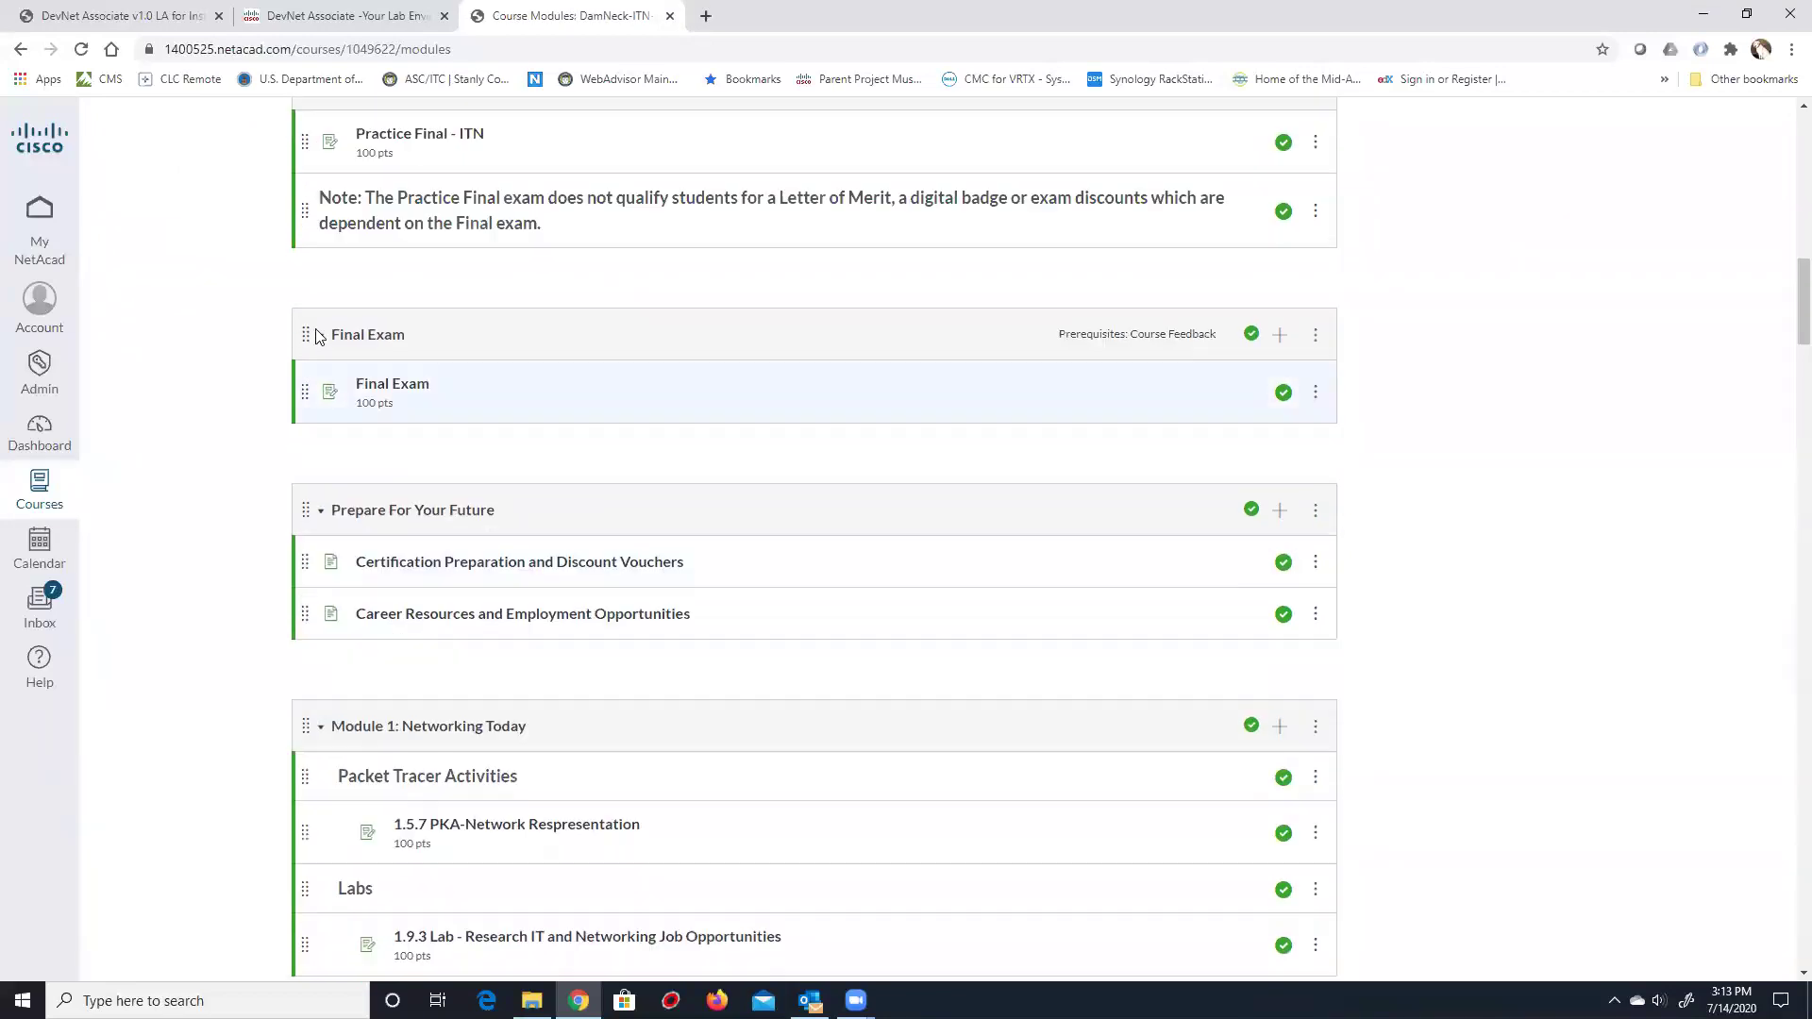
{"action": "scroll", "coordinate": [308, 341], "scroll_direction": "up", "scroll_amount": 9}
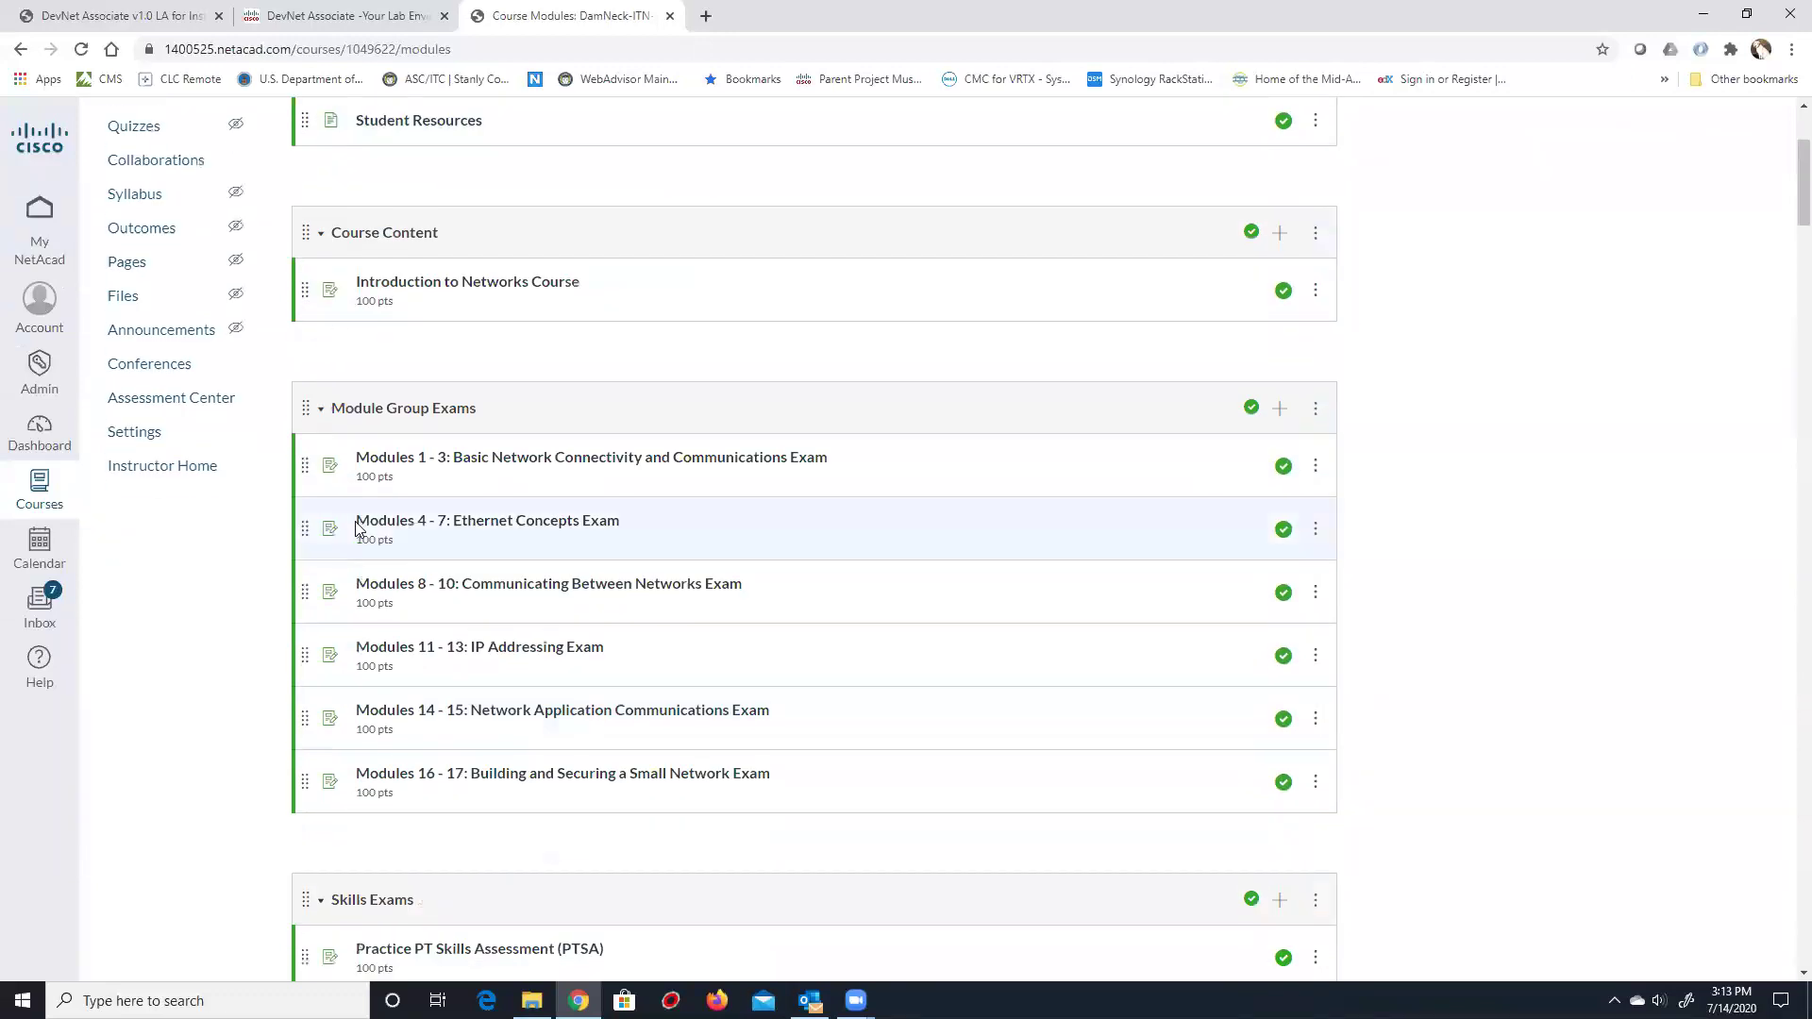
{"action": "scroll", "coordinate": [354, 515], "scroll_direction": "down", "scroll_amount": 6}
{"action": "scroll", "coordinate": [352, 510], "scroll_direction": "up", "scroll_amount": 6}
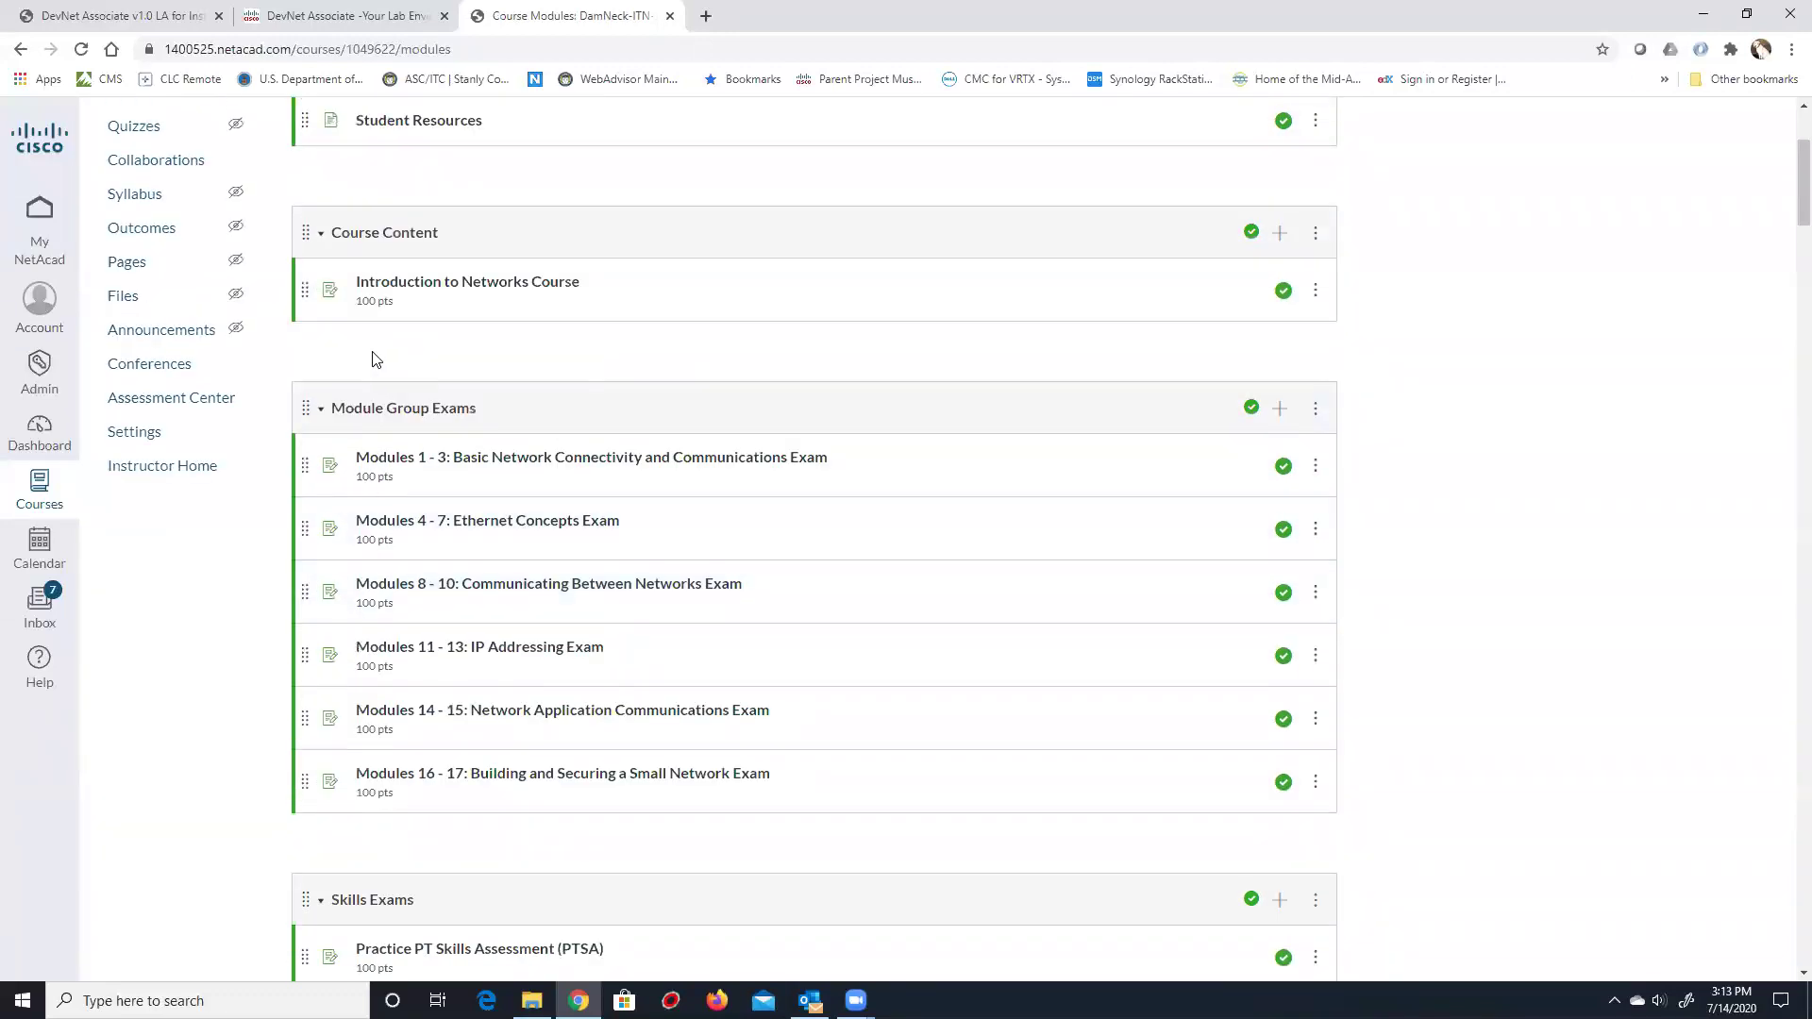
Collapse Module Group Exams, Skills Exams, Course Feedback, Practice Final Exam, Final Exam and Prepare For Your Future, keeping Course Content expanded.
{"action": "left_click", "coordinate": [319, 232]}
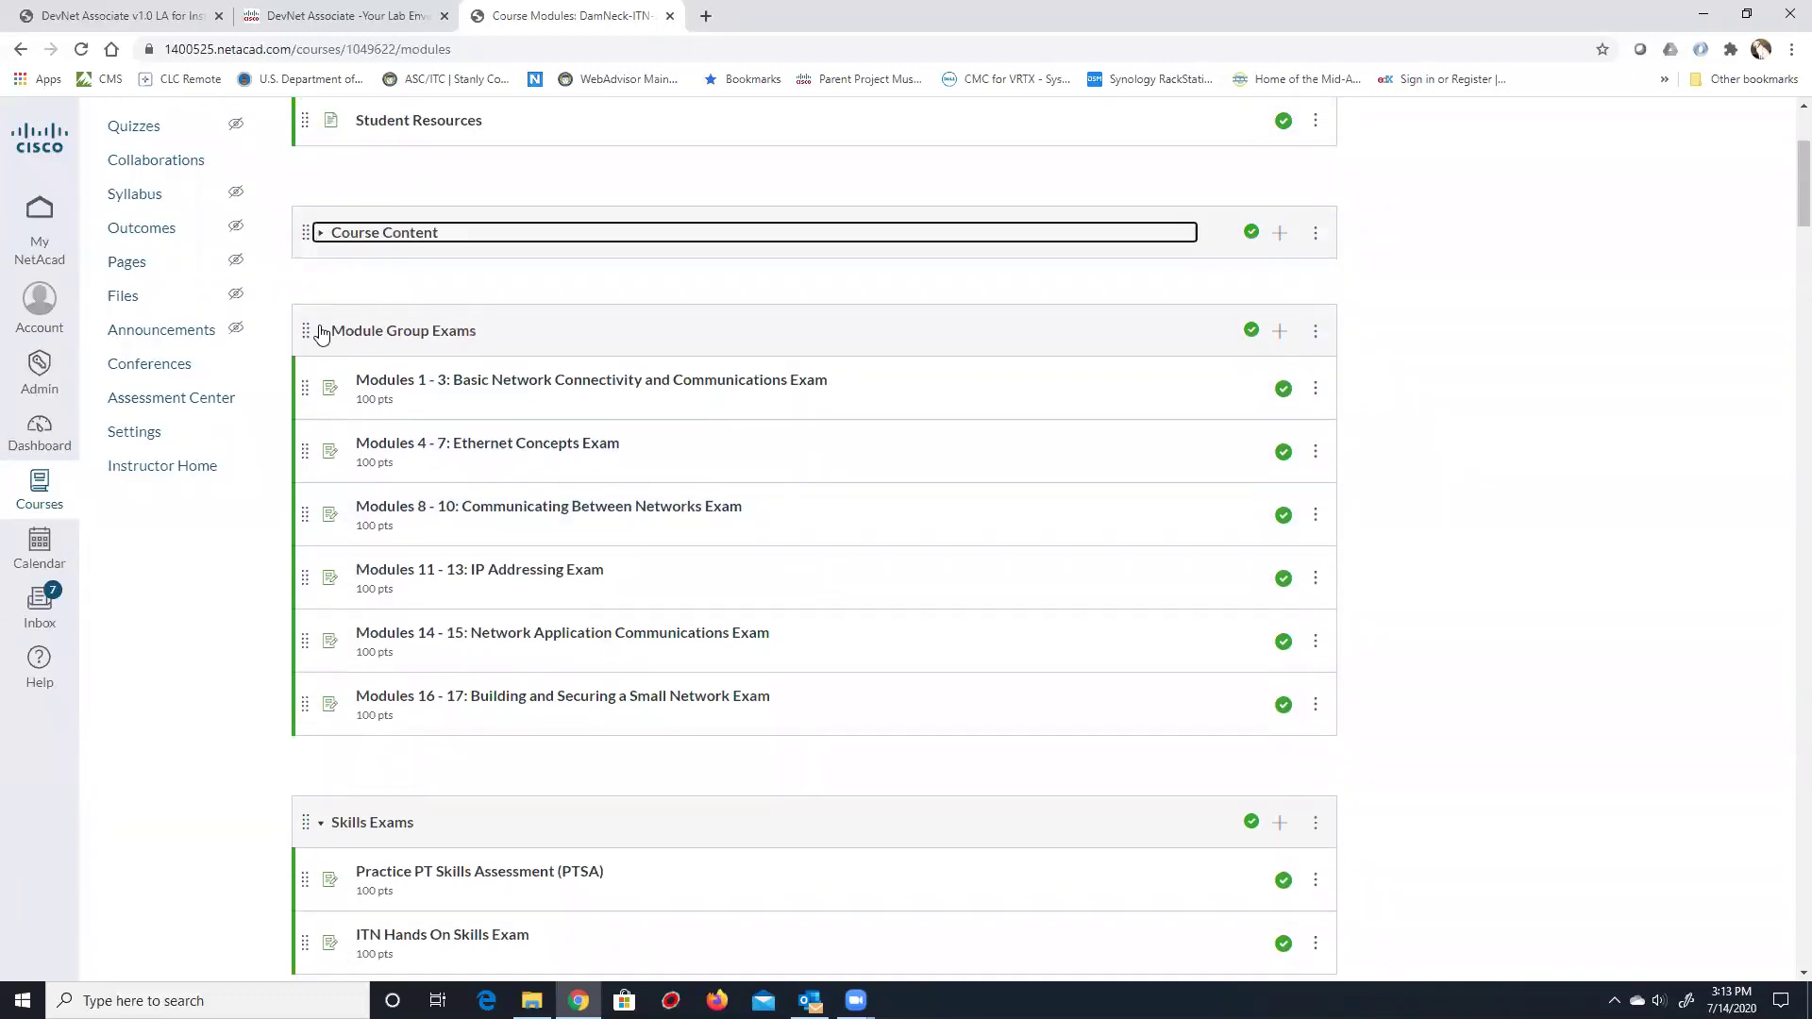
{"action": "left_click", "coordinate": [320, 331]}
{"action": "left_click", "coordinate": [320, 234]}
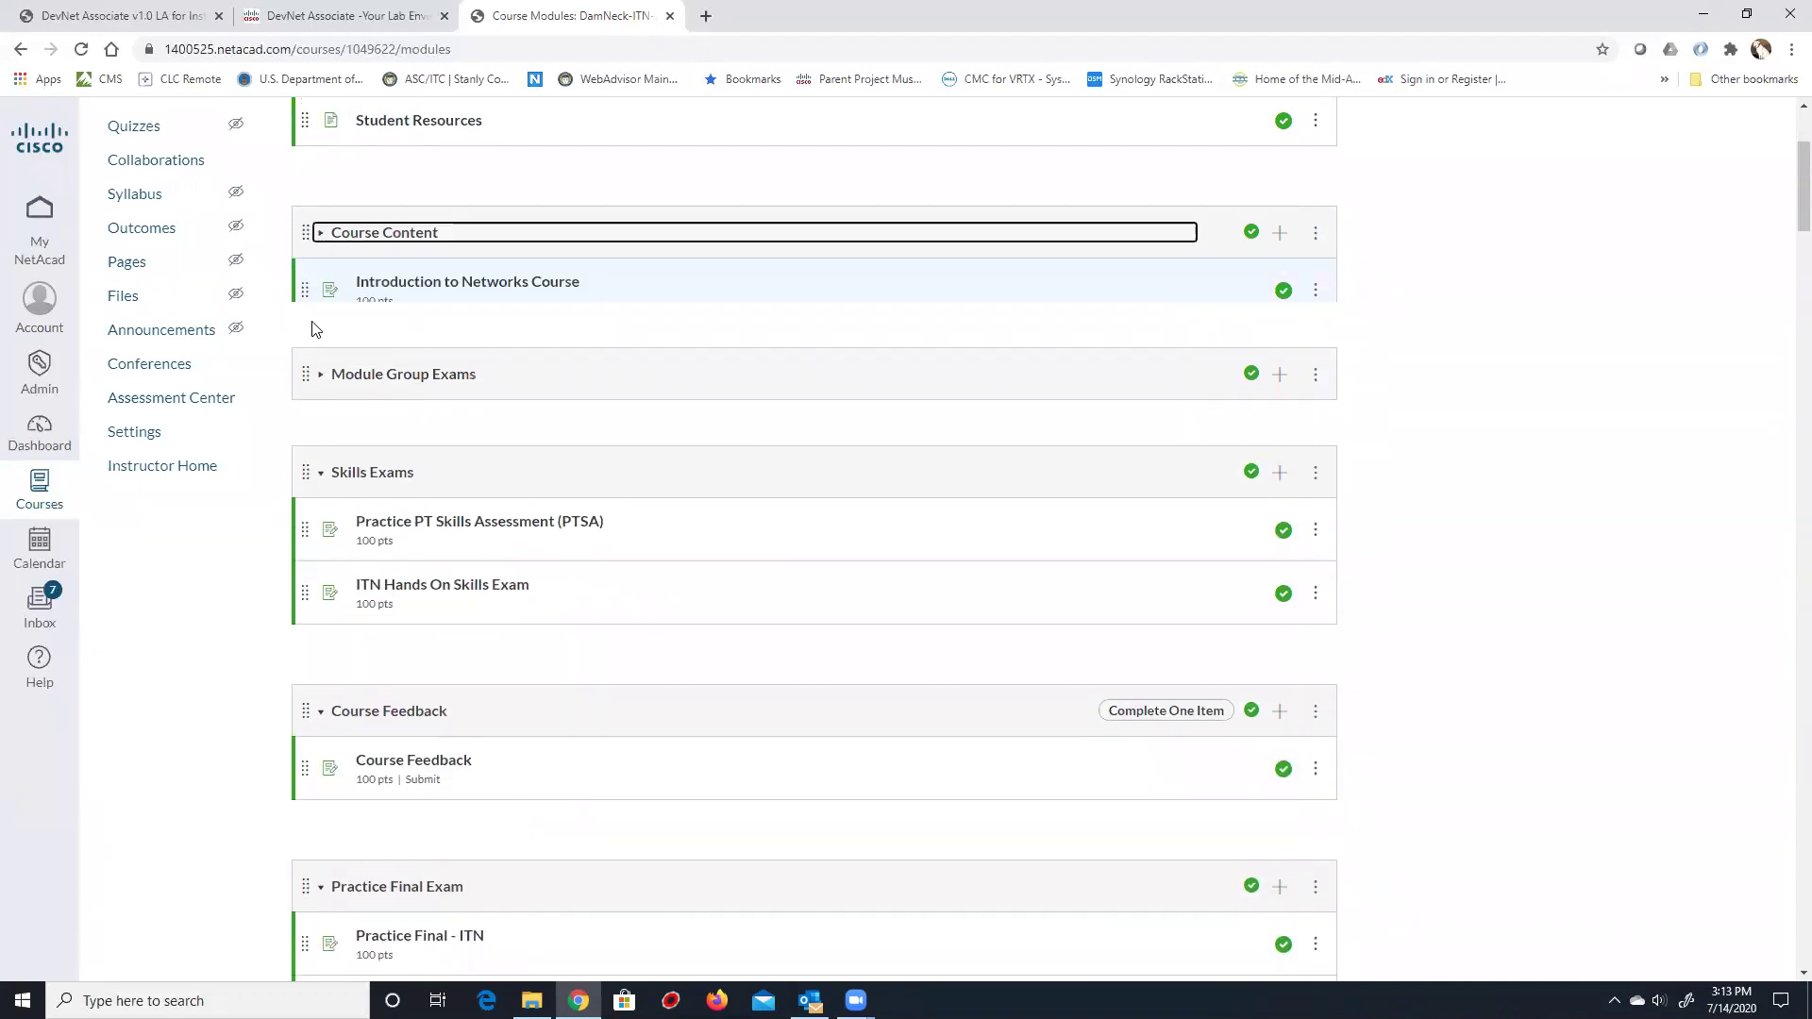
{"action": "left_click", "coordinate": [320, 506]}
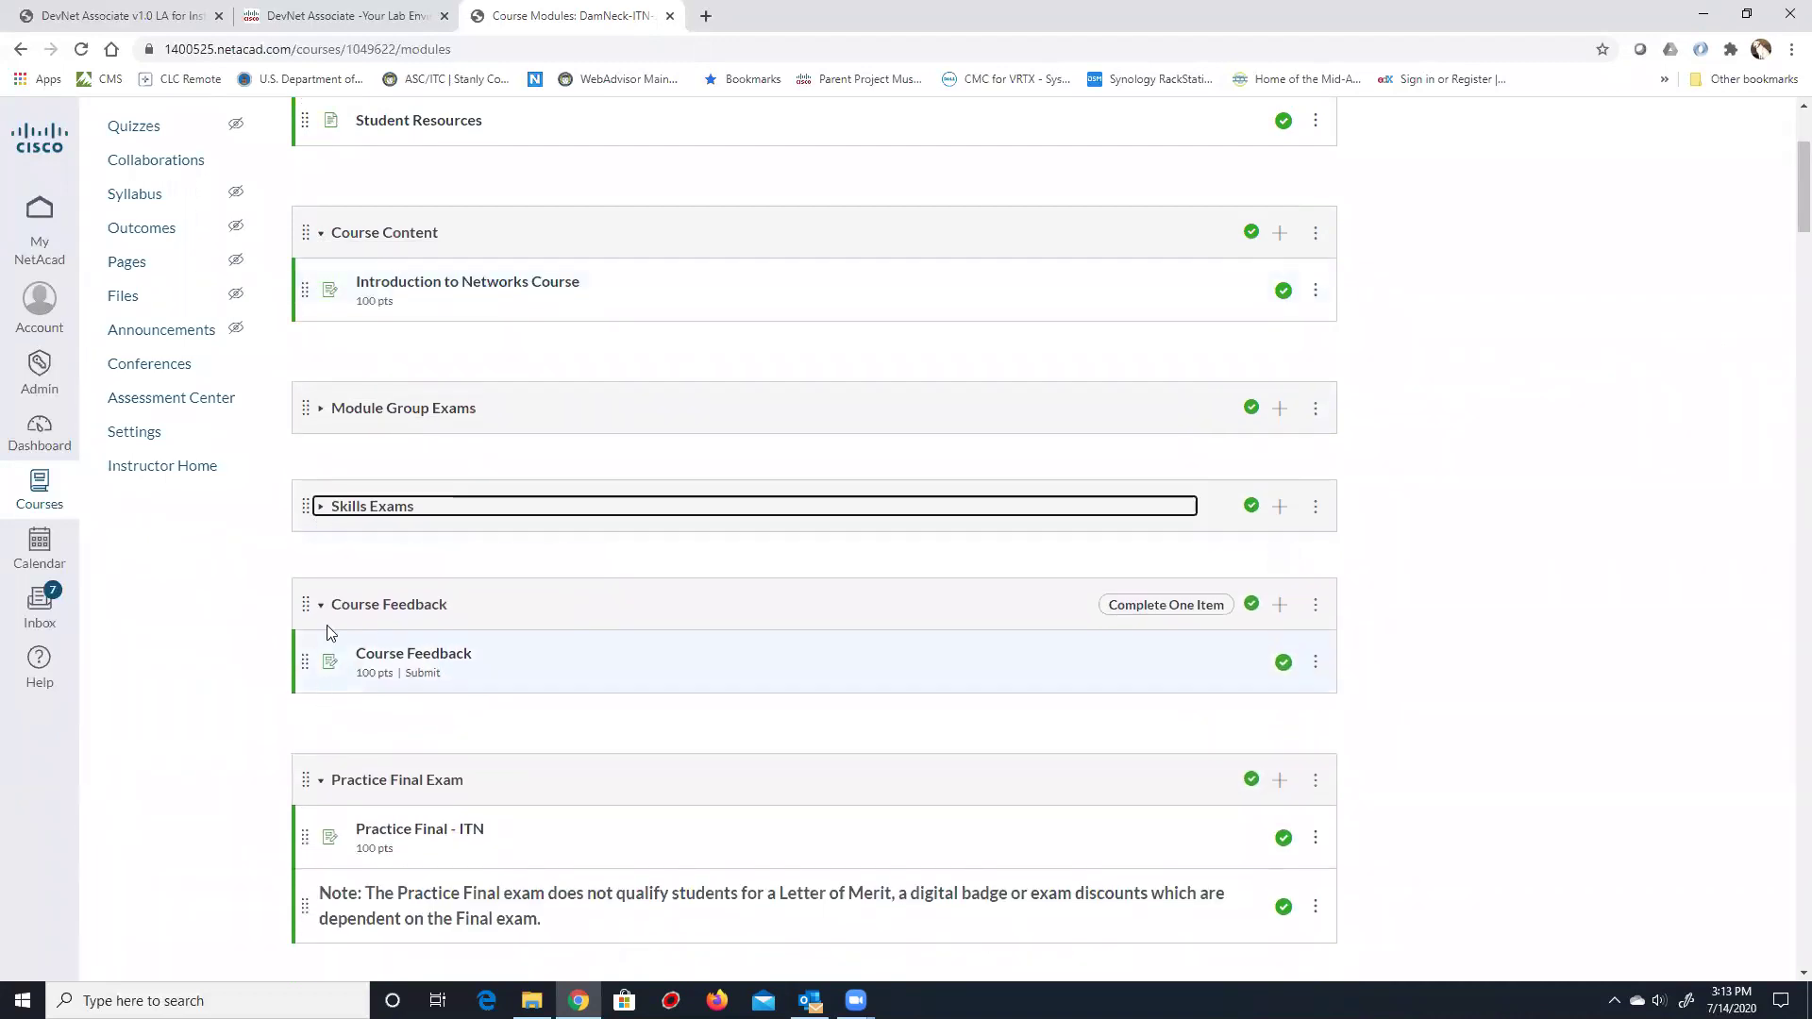
{"action": "left_click", "coordinate": [321, 605]}
{"action": "left_click", "coordinate": [321, 702]}
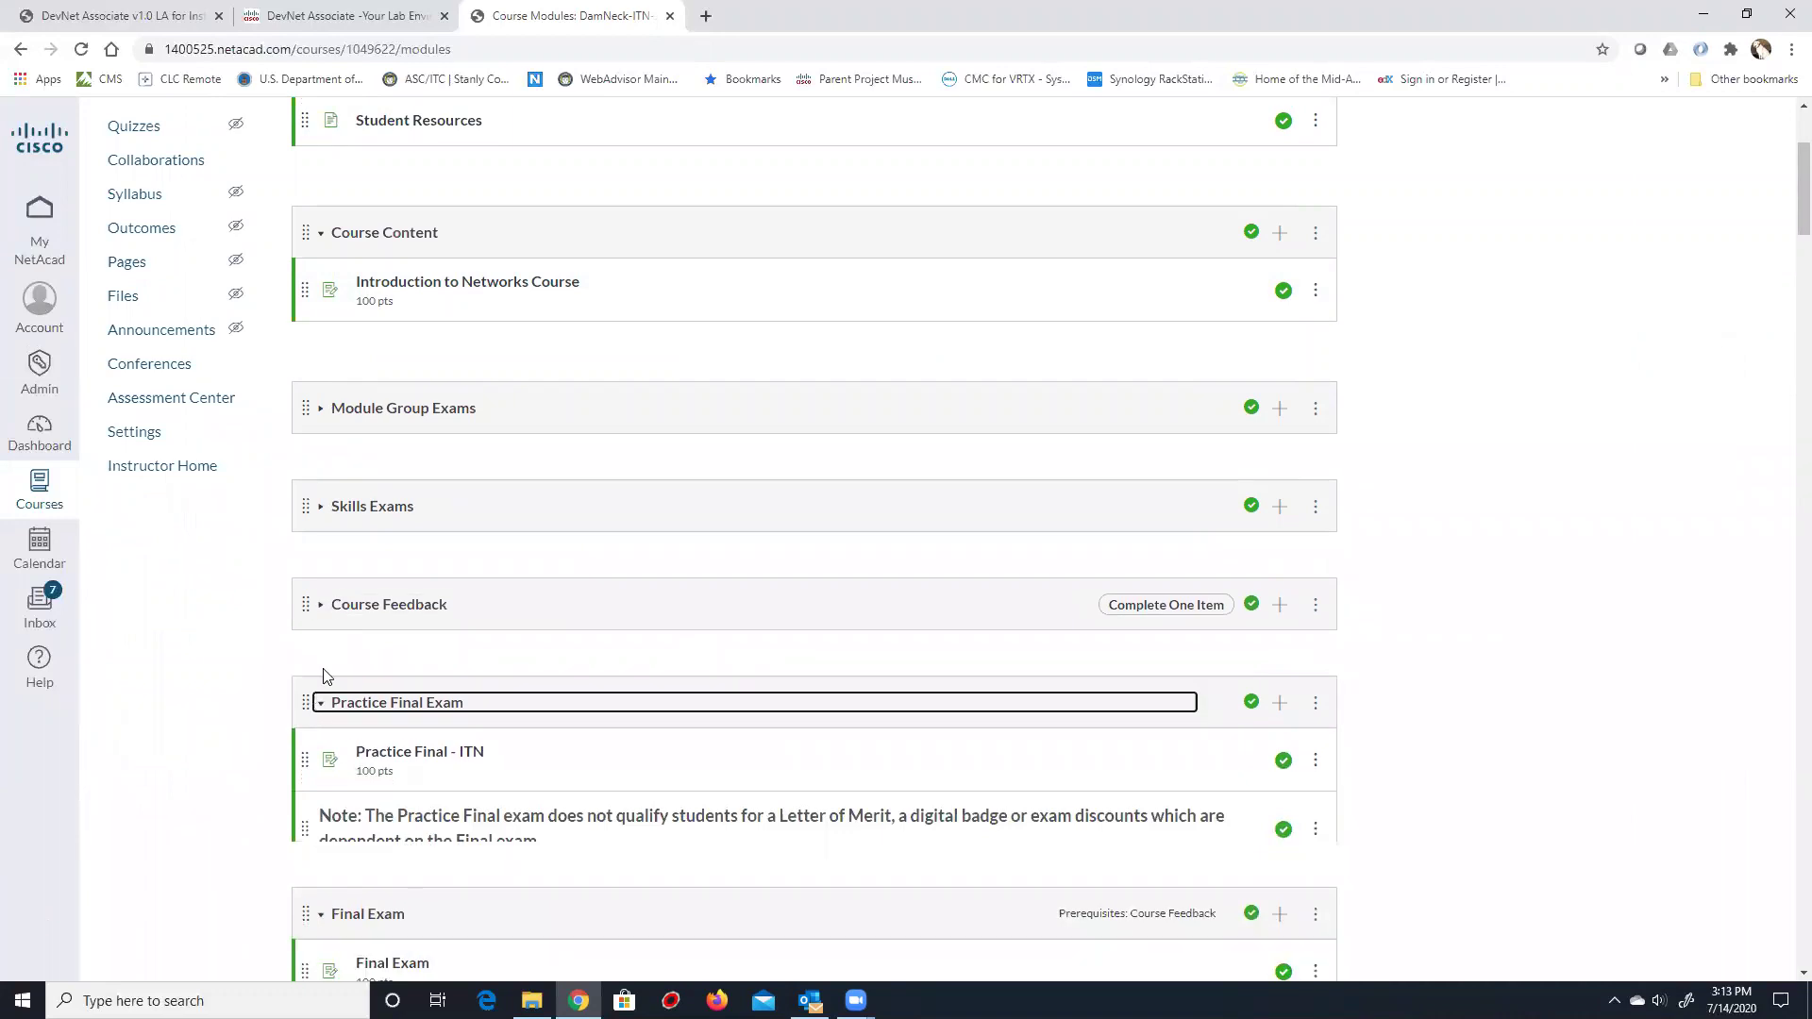
{"action": "scroll", "coordinate": [331, 651], "scroll_direction": "down", "scroll_amount": 3}
{"action": "left_click", "coordinate": [319, 521]}
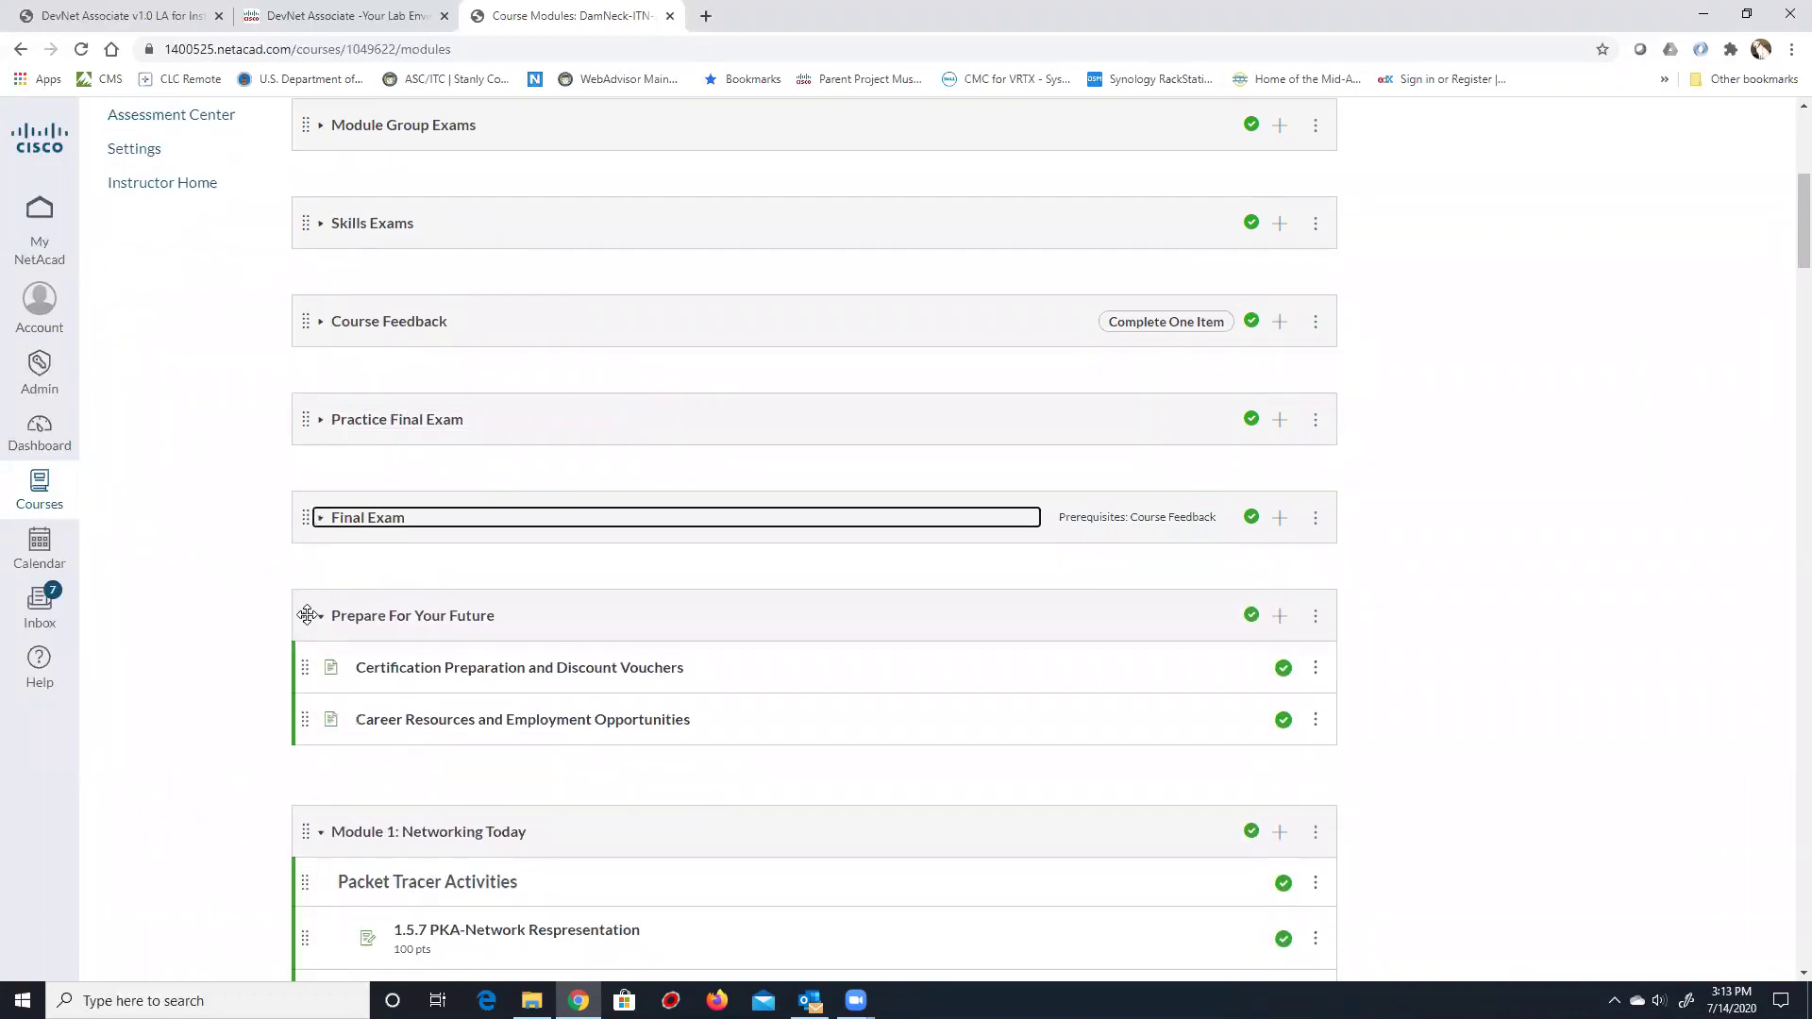
{"action": "left_click", "coordinate": [321, 620]}
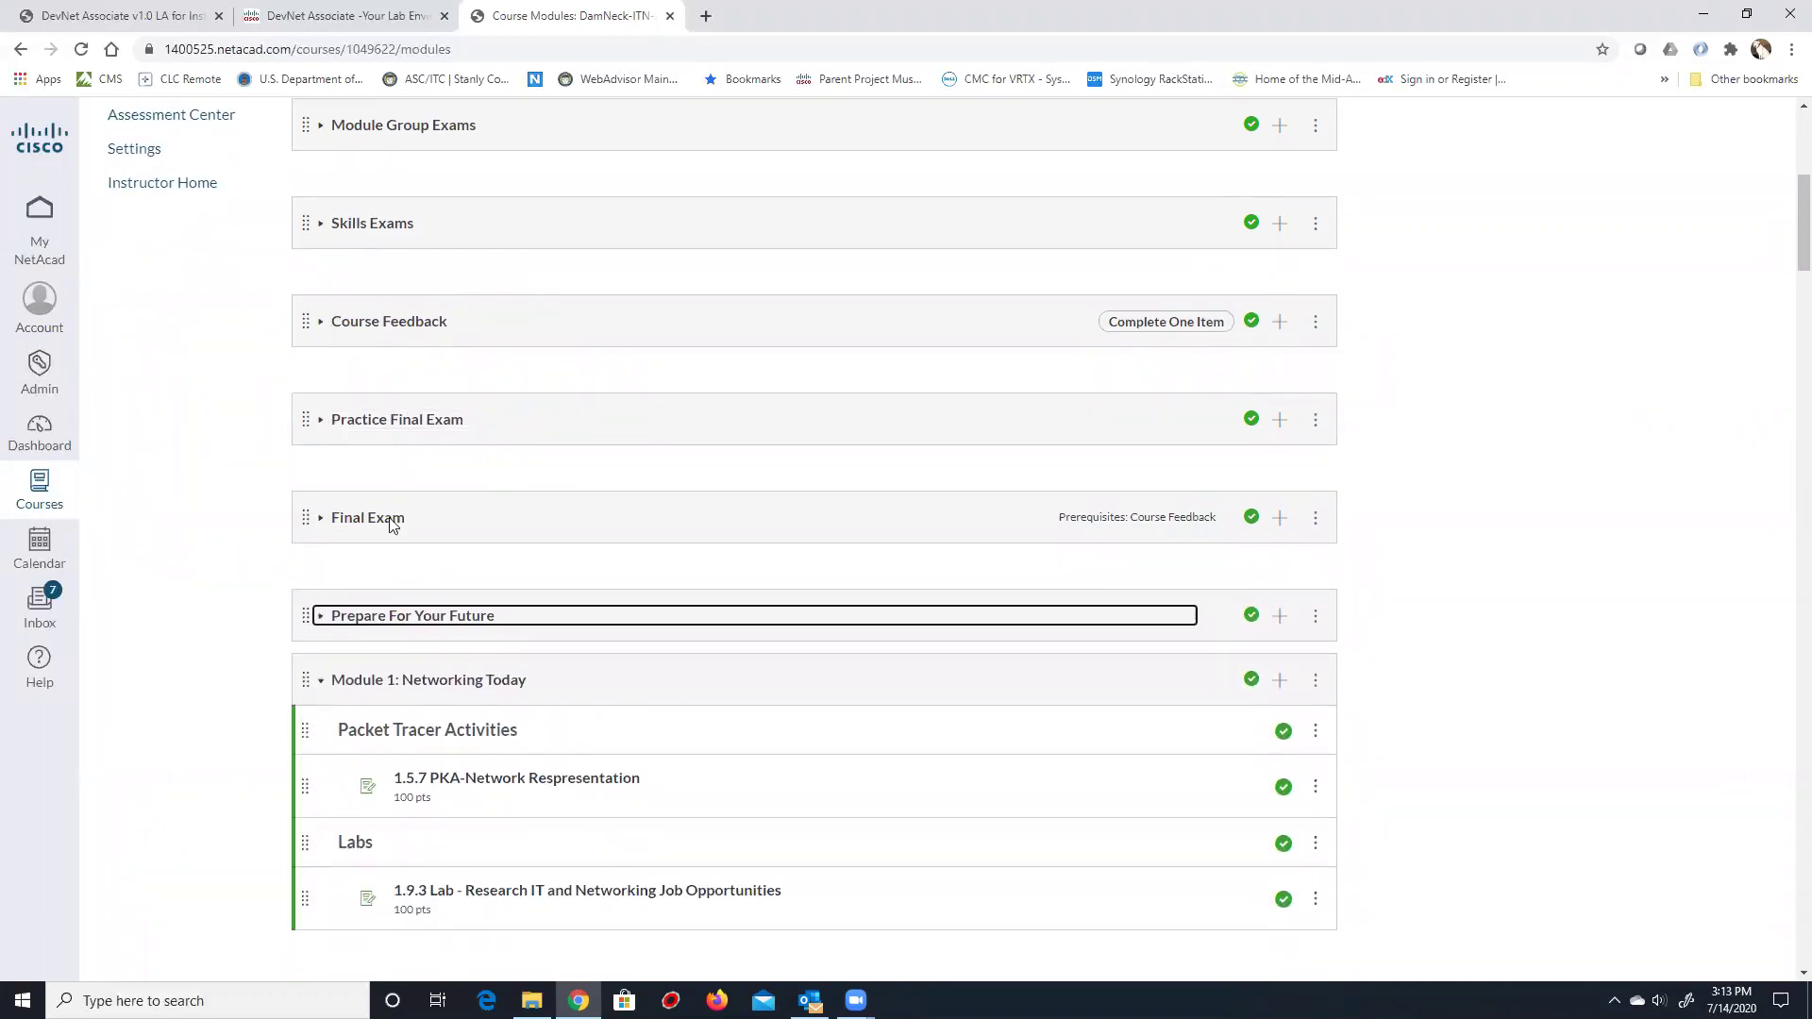
Try Module 1: Networking Today between Course Content and Module Group Exams, and return it to its place below Prepare For Your Future.
{"action": "scroll", "coordinate": [393, 518], "scroll_direction": "up", "scroll_amount": 7}
{"action": "left_click_drag", "start_coordinate": [424, 277], "coordinate": [521, 580]}
{"action": "scroll", "coordinate": [502, 590], "scroll_direction": "down", "scroll_amount": 4}
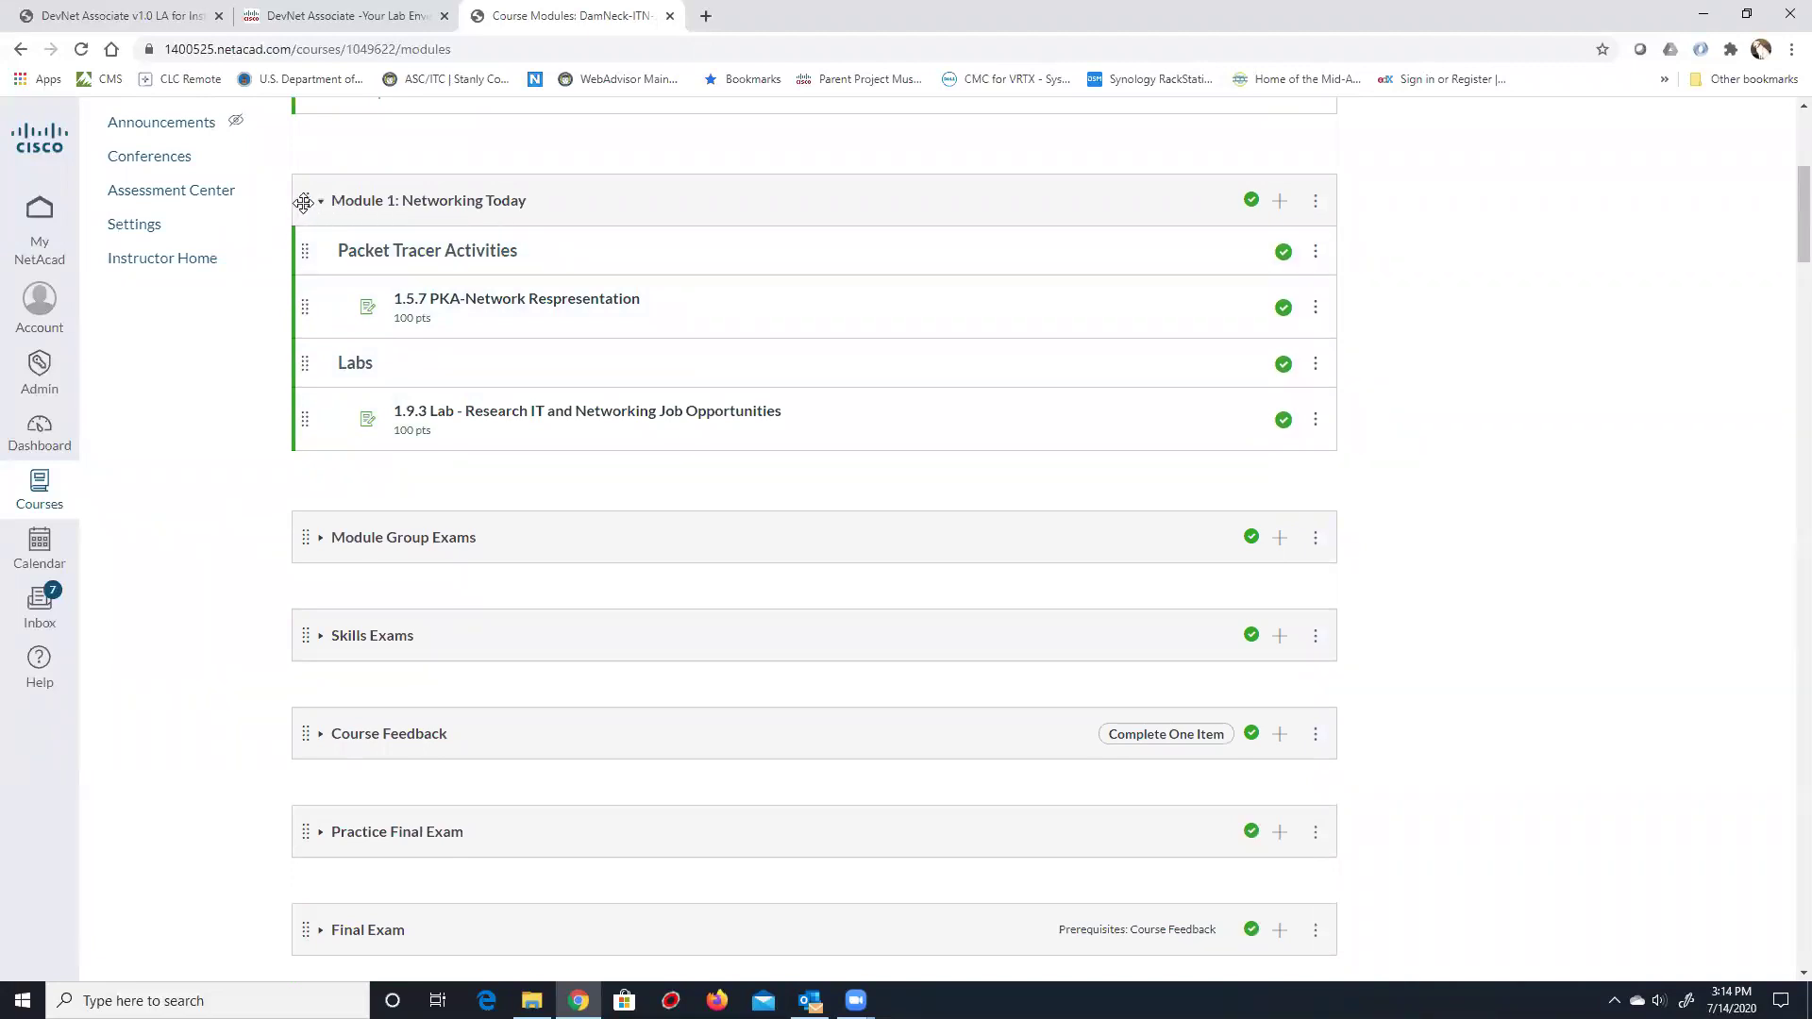
{"action": "left_click_drag", "start_coordinate": [304, 203], "coordinate": [462, 774]}
{"action": "scroll", "coordinate": [462, 774], "scroll_direction": "down", "scroll_amount": 4}
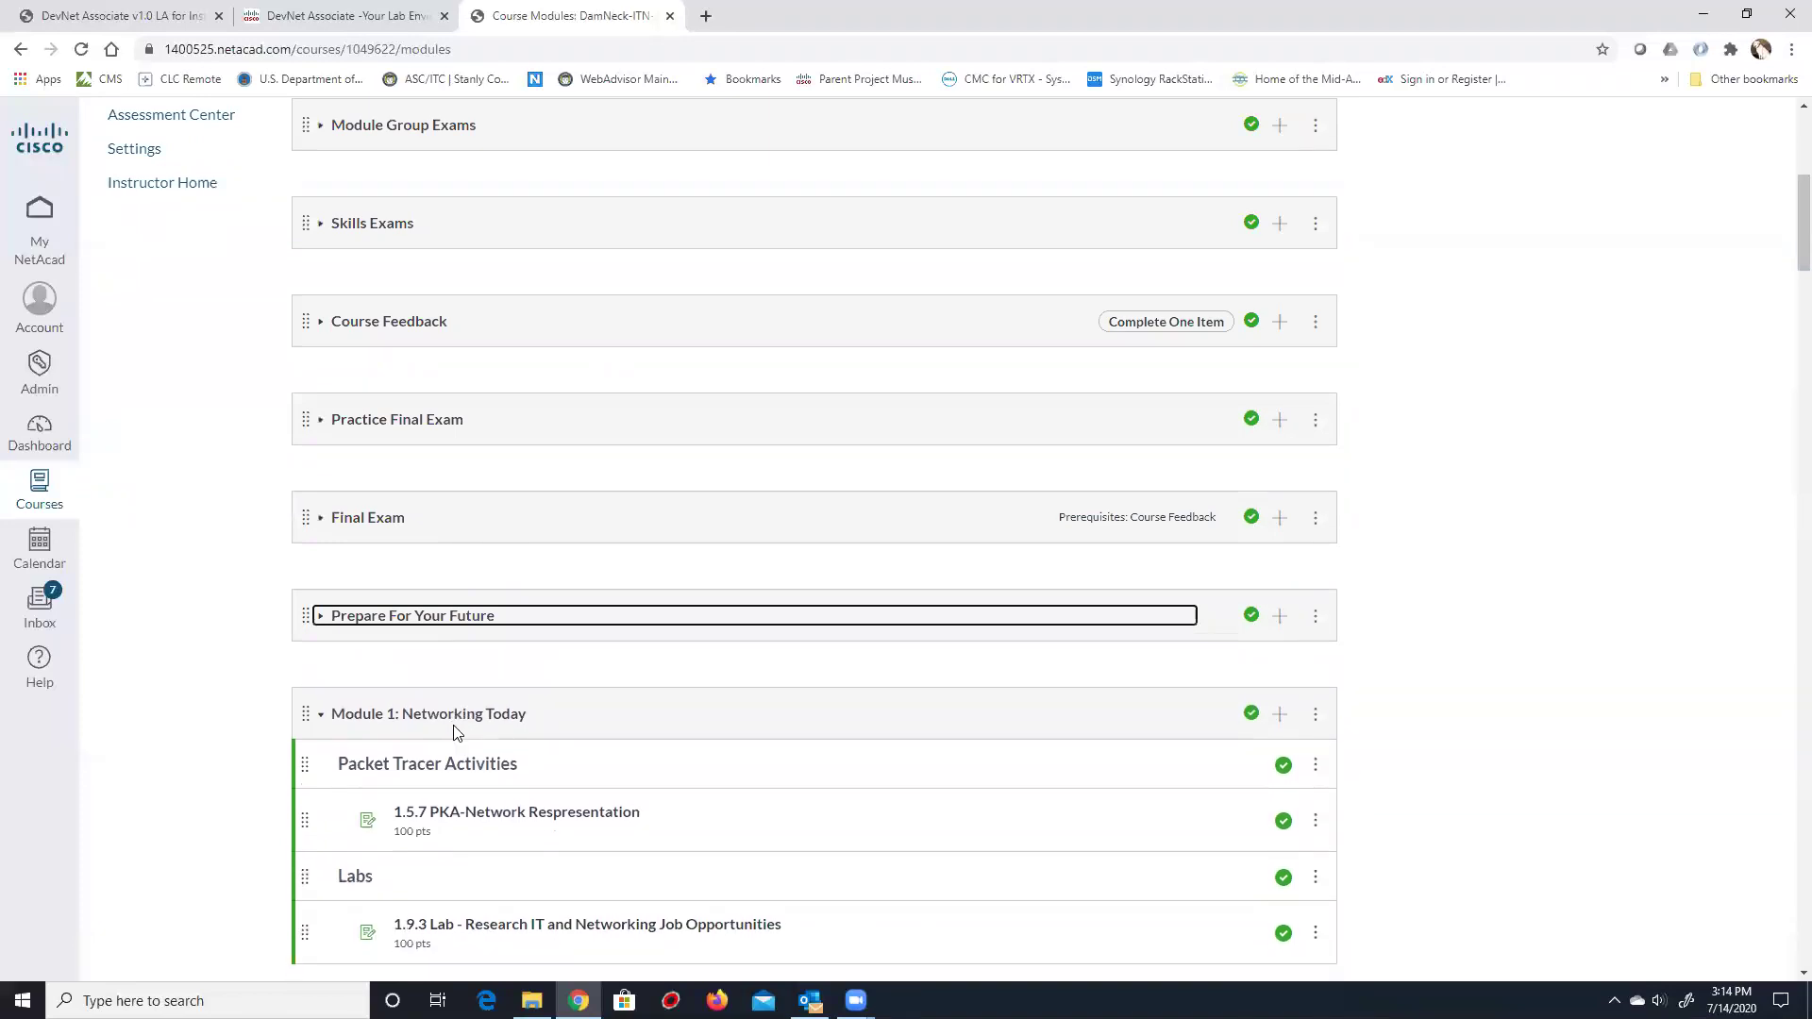
Review the order of the modules from Course Introduction through Module 2: Basic Switch and End Device Configuration.
{"action": "scroll", "coordinate": [467, 697], "scroll_direction": "down", "scroll_amount": 1}
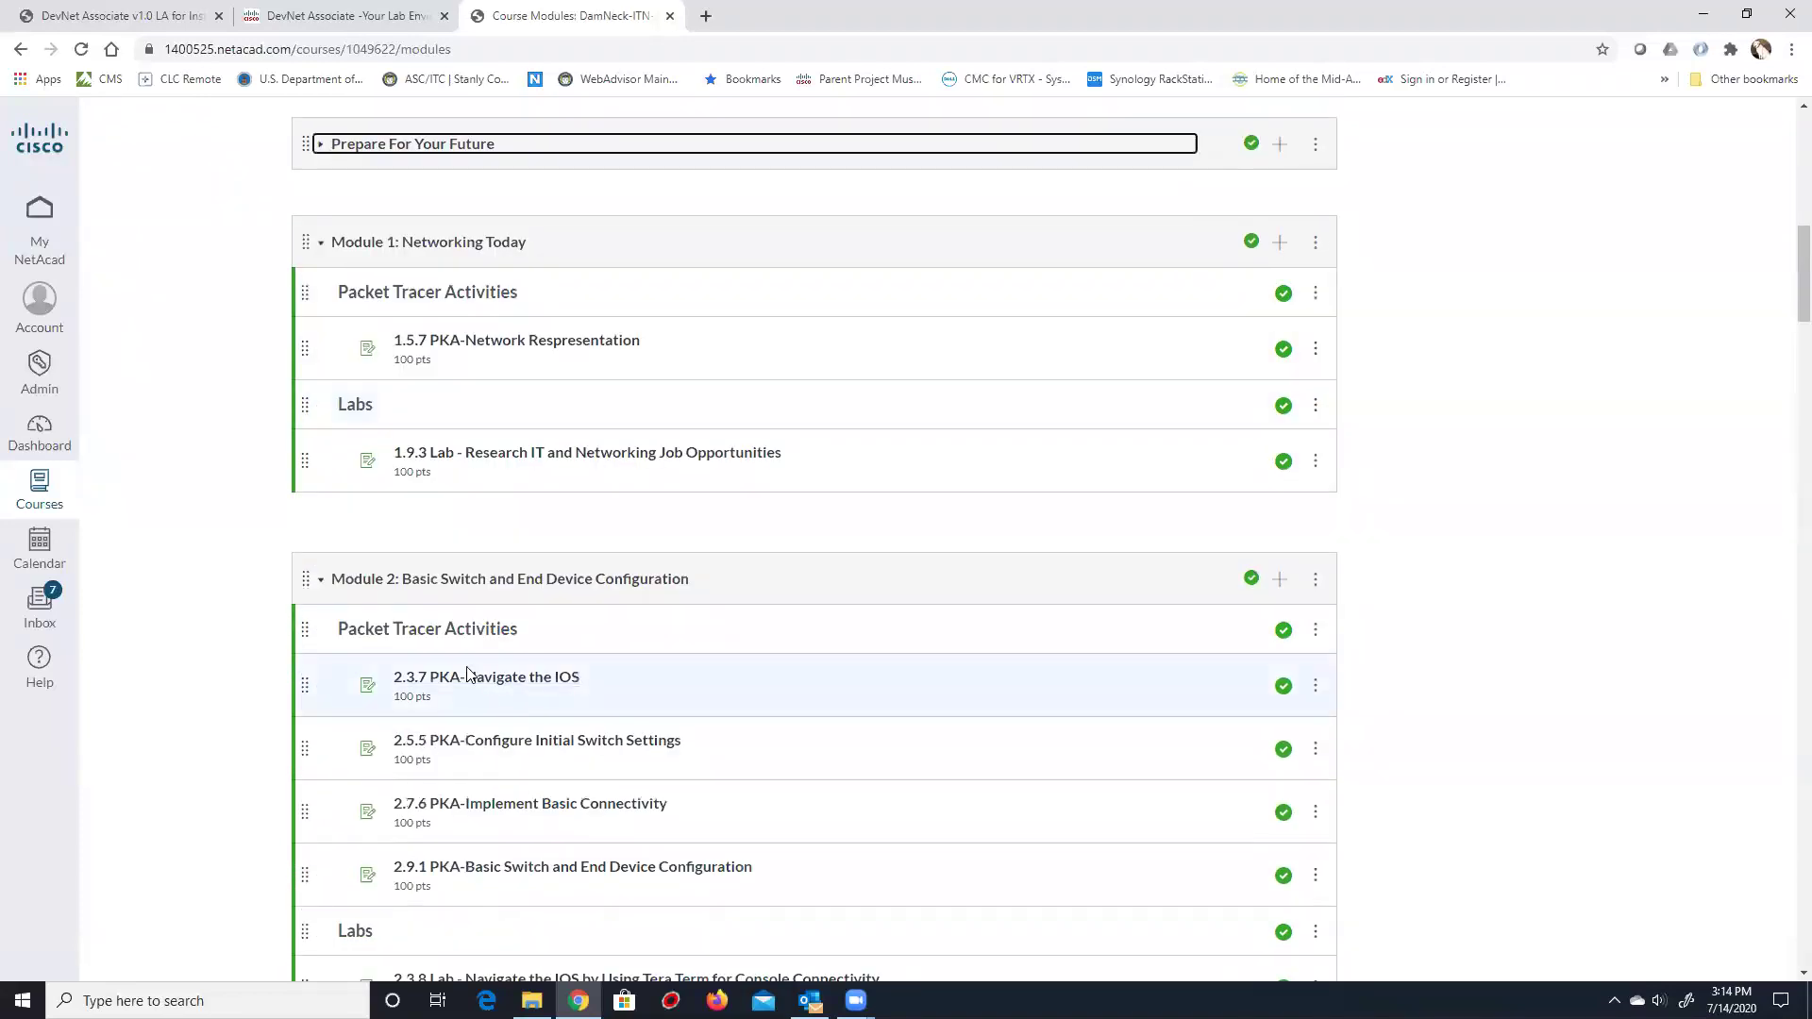
{"action": "scroll", "coordinate": [467, 673], "scroll_direction": "up", "scroll_amount": 3}
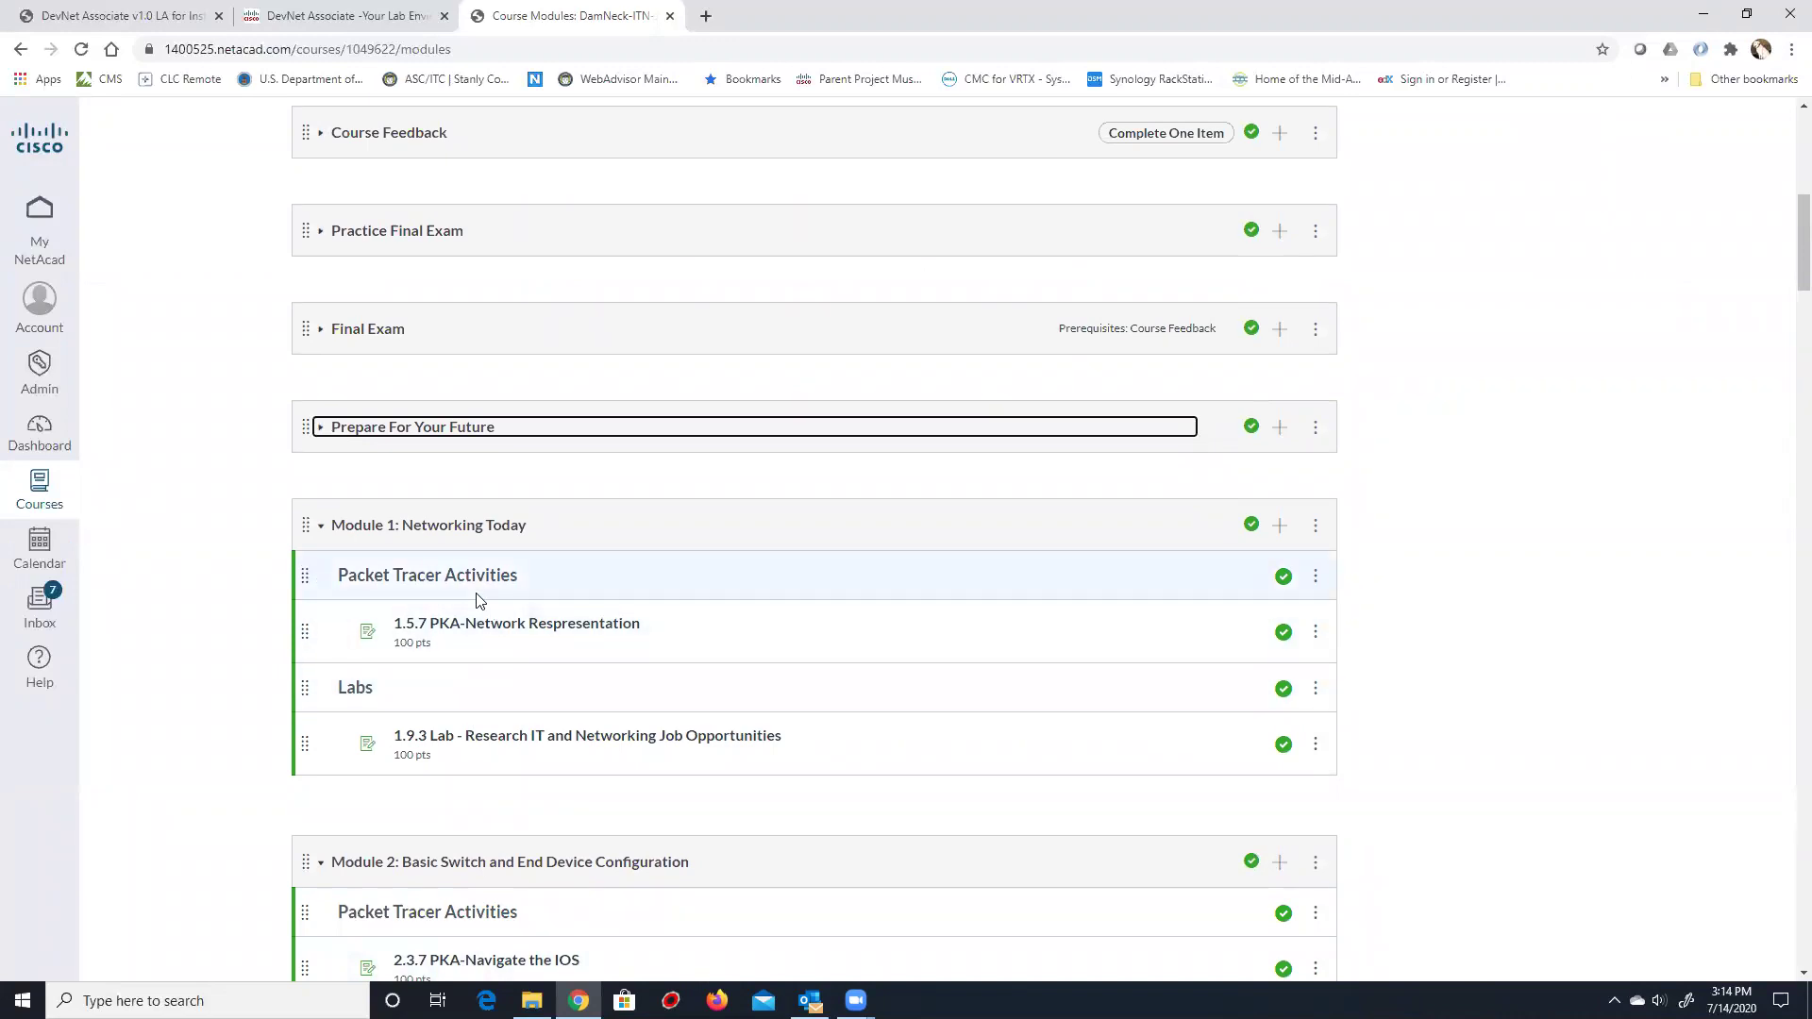
{"action": "scroll", "coordinate": [476, 600], "scroll_direction": "up", "scroll_amount": 6}
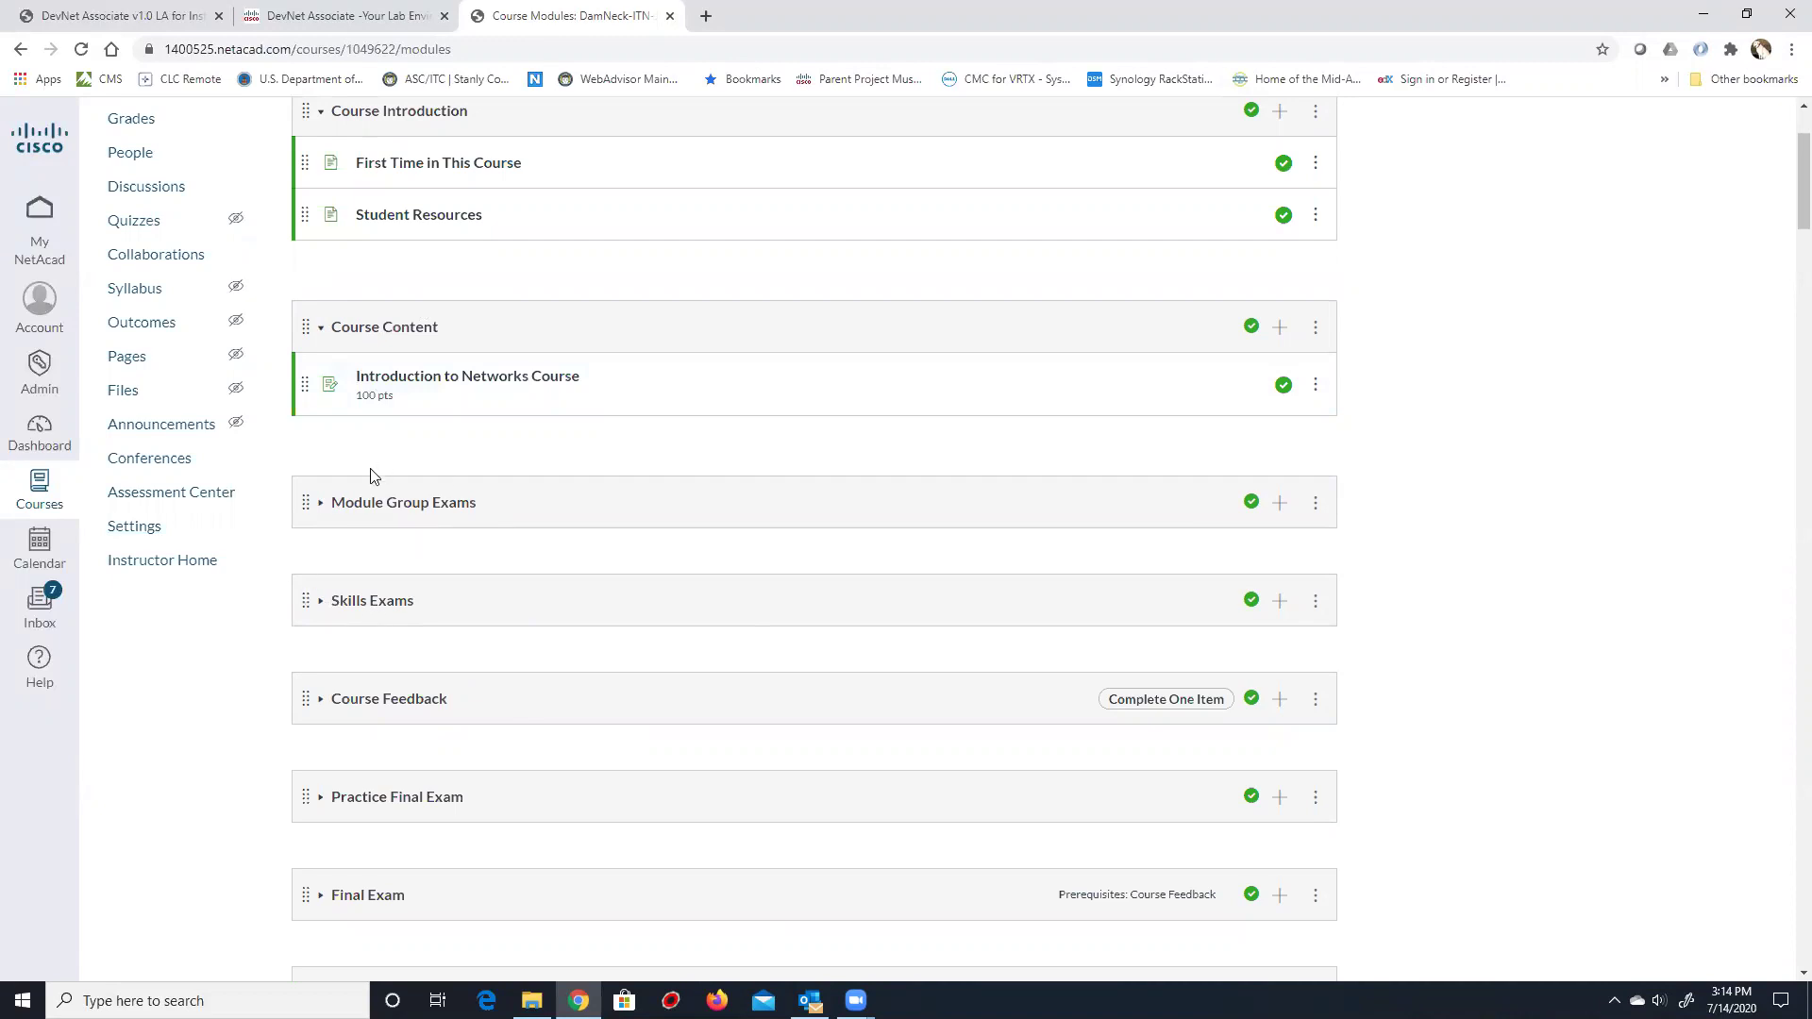
{"action": "scroll", "coordinate": [371, 475], "scroll_direction": "up", "scroll_amount": 2}
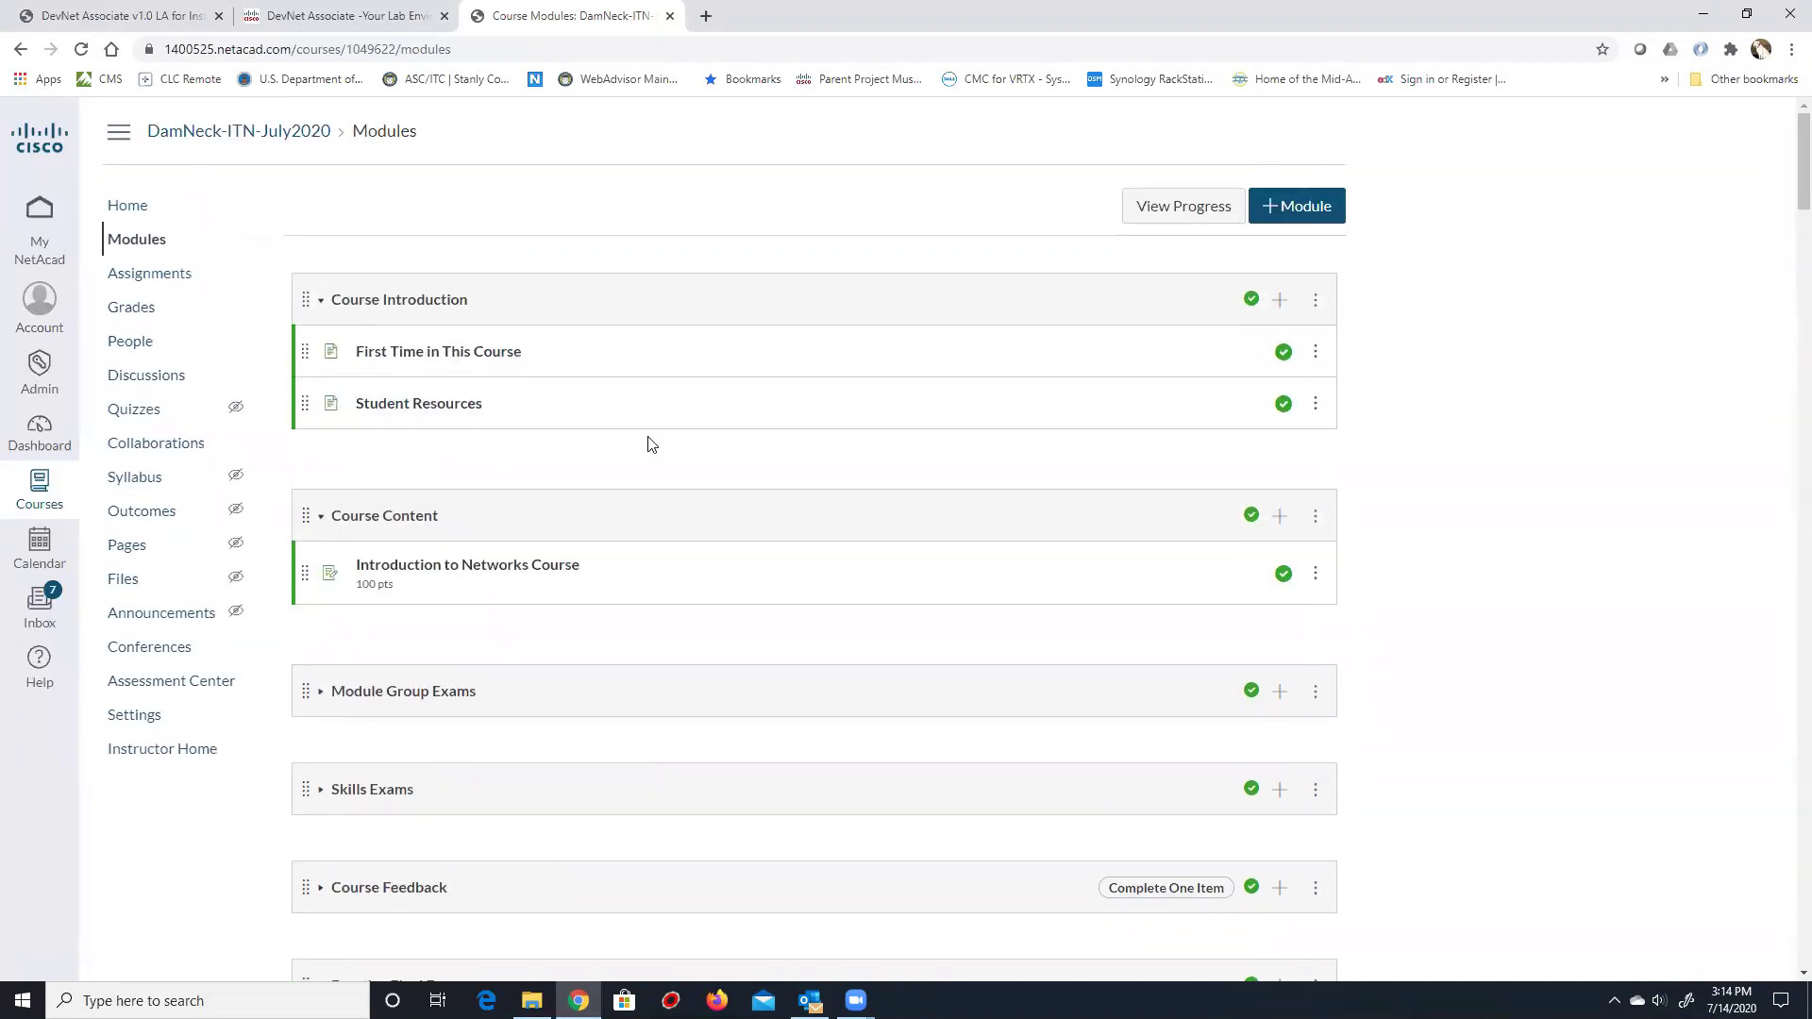
{"action": "scroll", "coordinate": [651, 444], "scroll_direction": "down", "scroll_amount": 3}
{"action": "scroll", "coordinate": [649, 463], "scroll_direction": "down", "scroll_amount": 5}
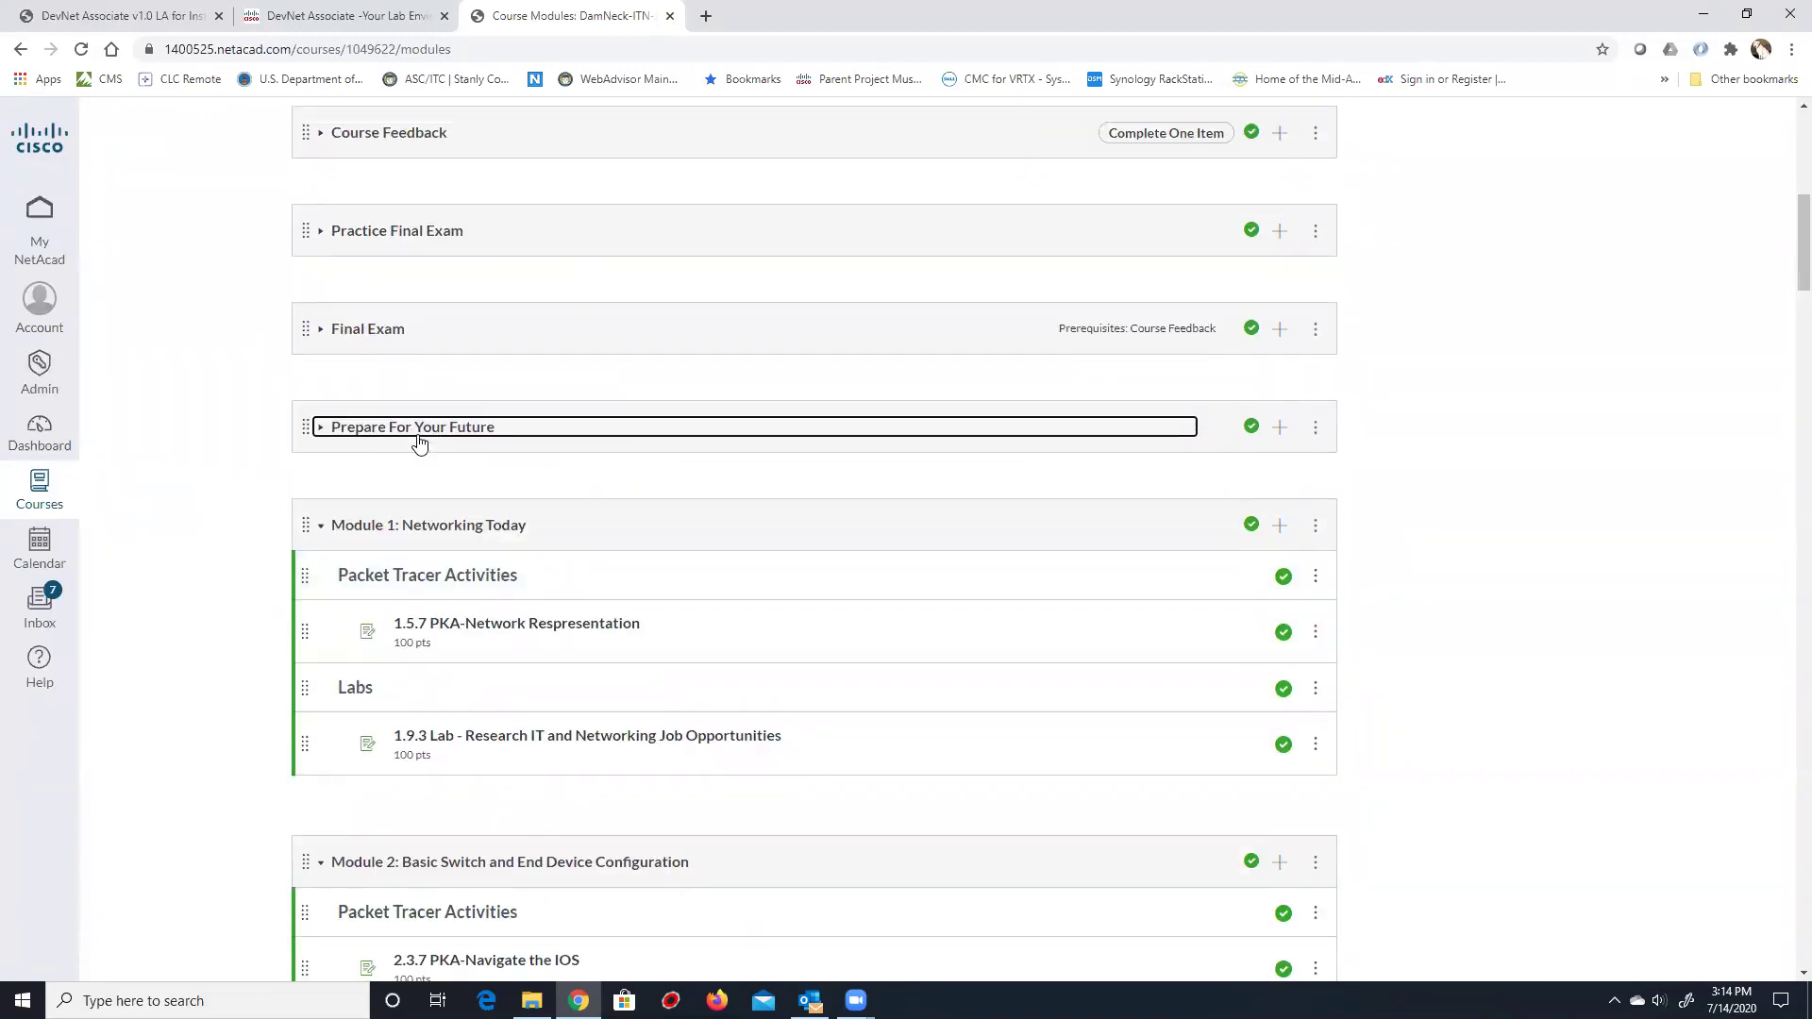
{"action": "scroll", "coordinate": [420, 439], "scroll_direction": "up", "scroll_amount": 8}
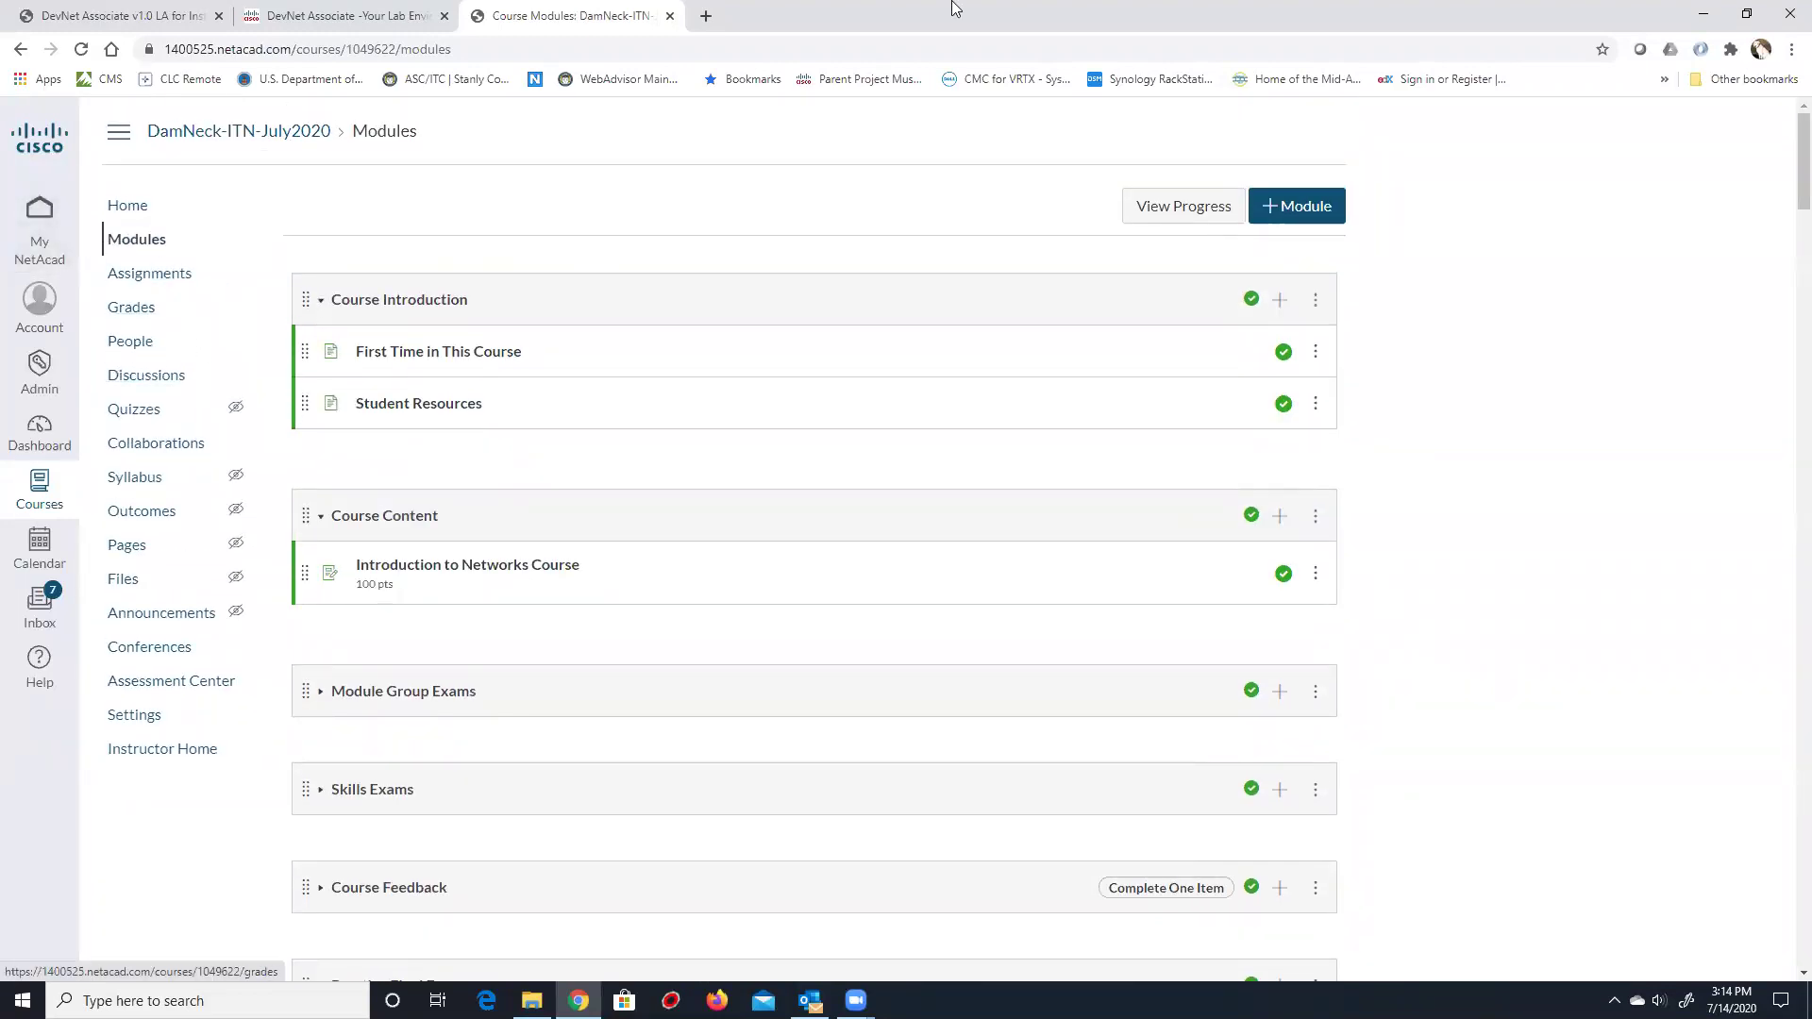
Open YouTube in a new browser tab and show the playlists of the signed-in account's own channel.
{"action": "left_click", "coordinate": [706, 16]}
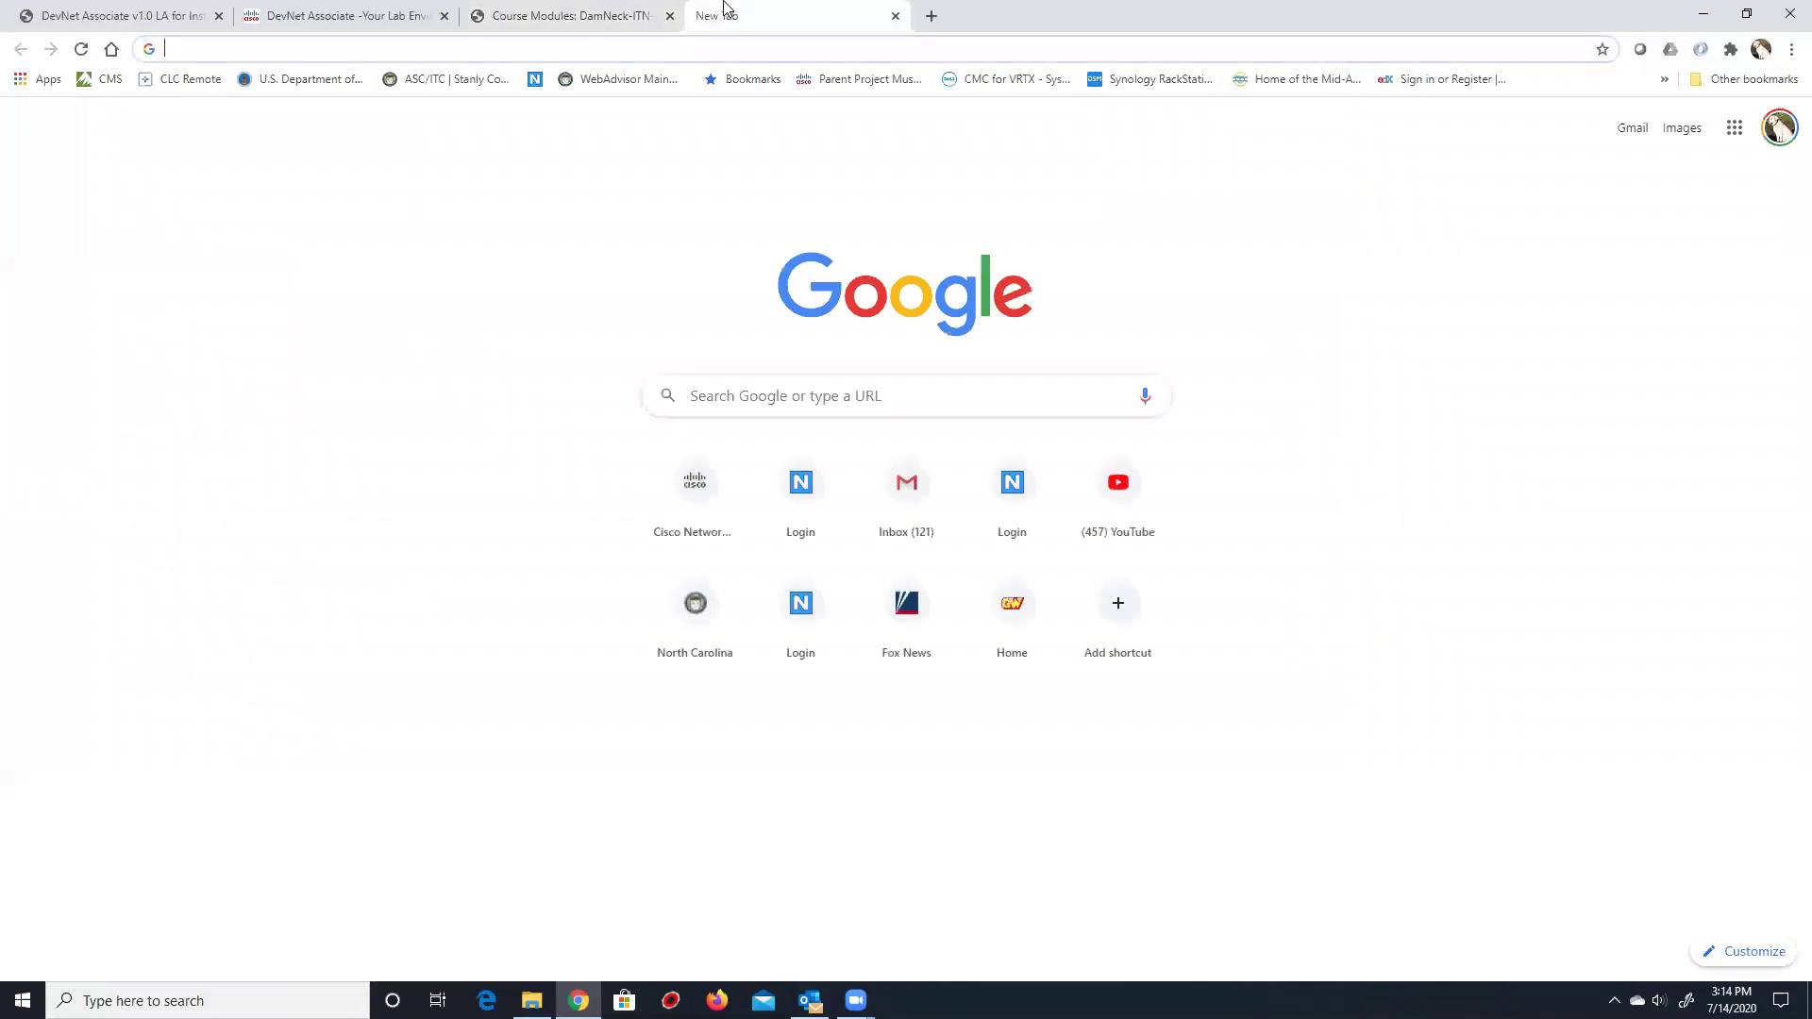
{"action": "type", "text": "y"}
{"action": "key", "text": "Return"}
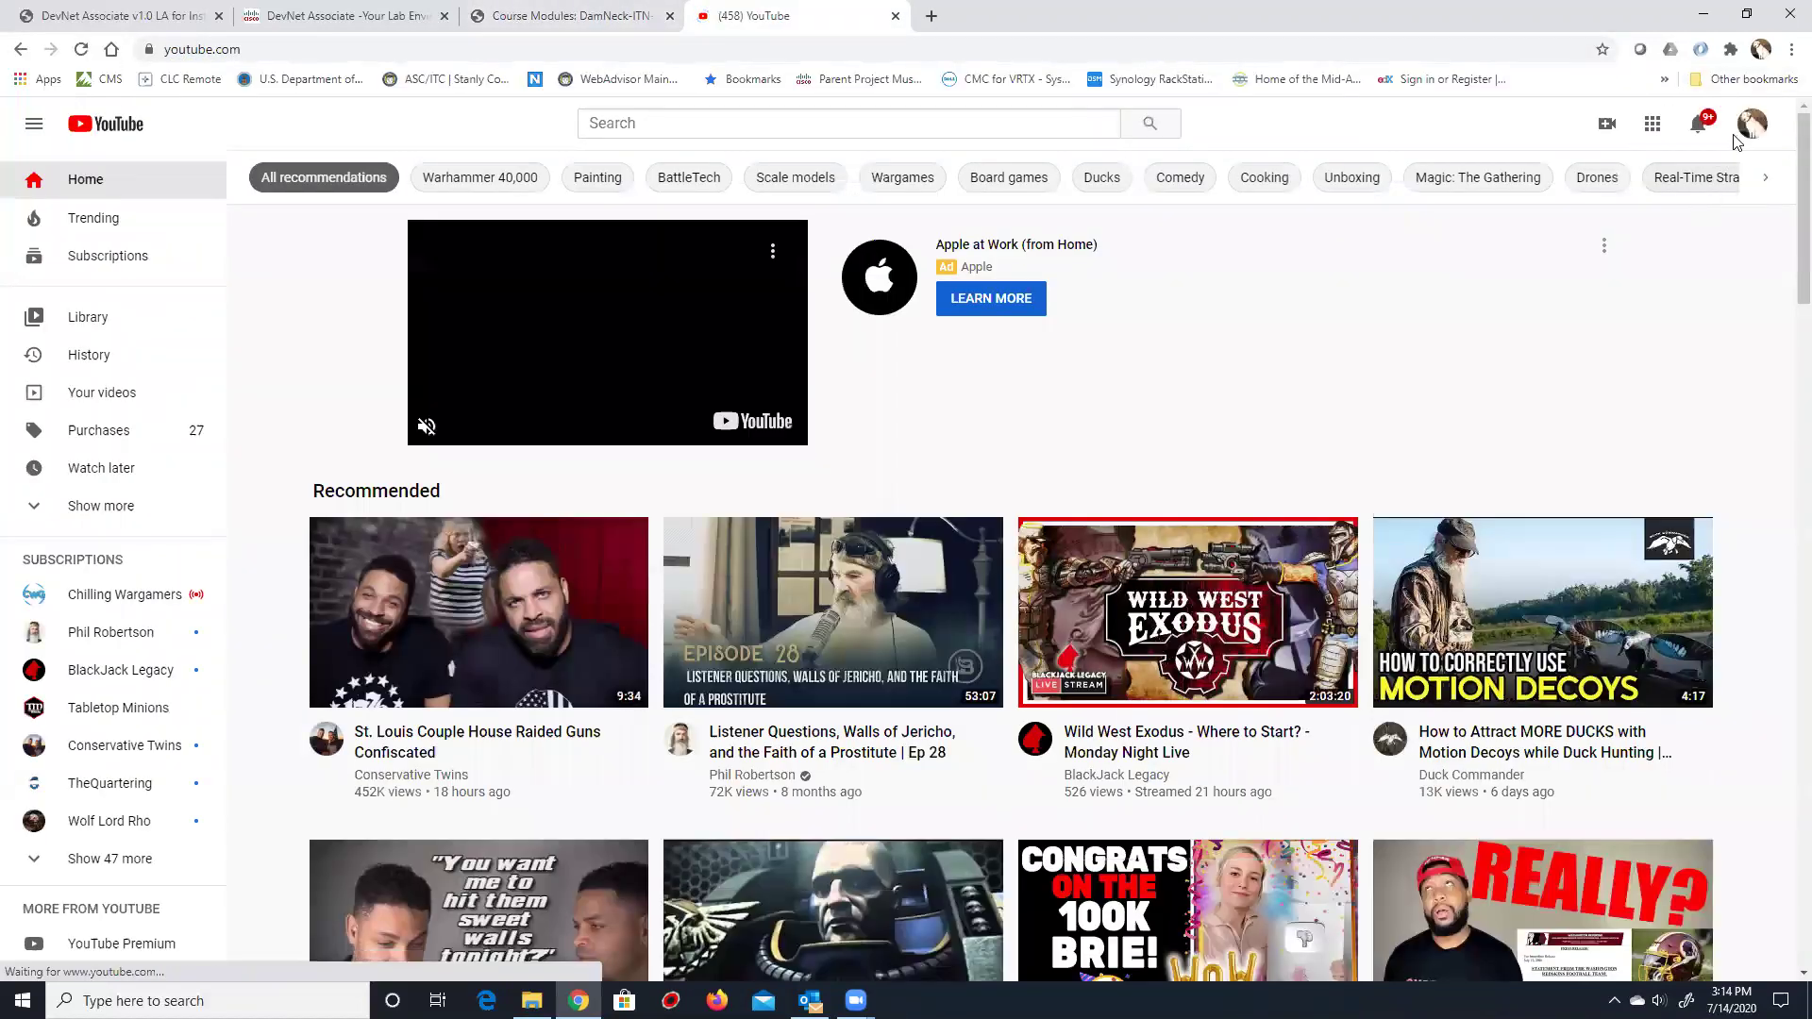
{"action": "left_click", "coordinate": [1744, 132]}
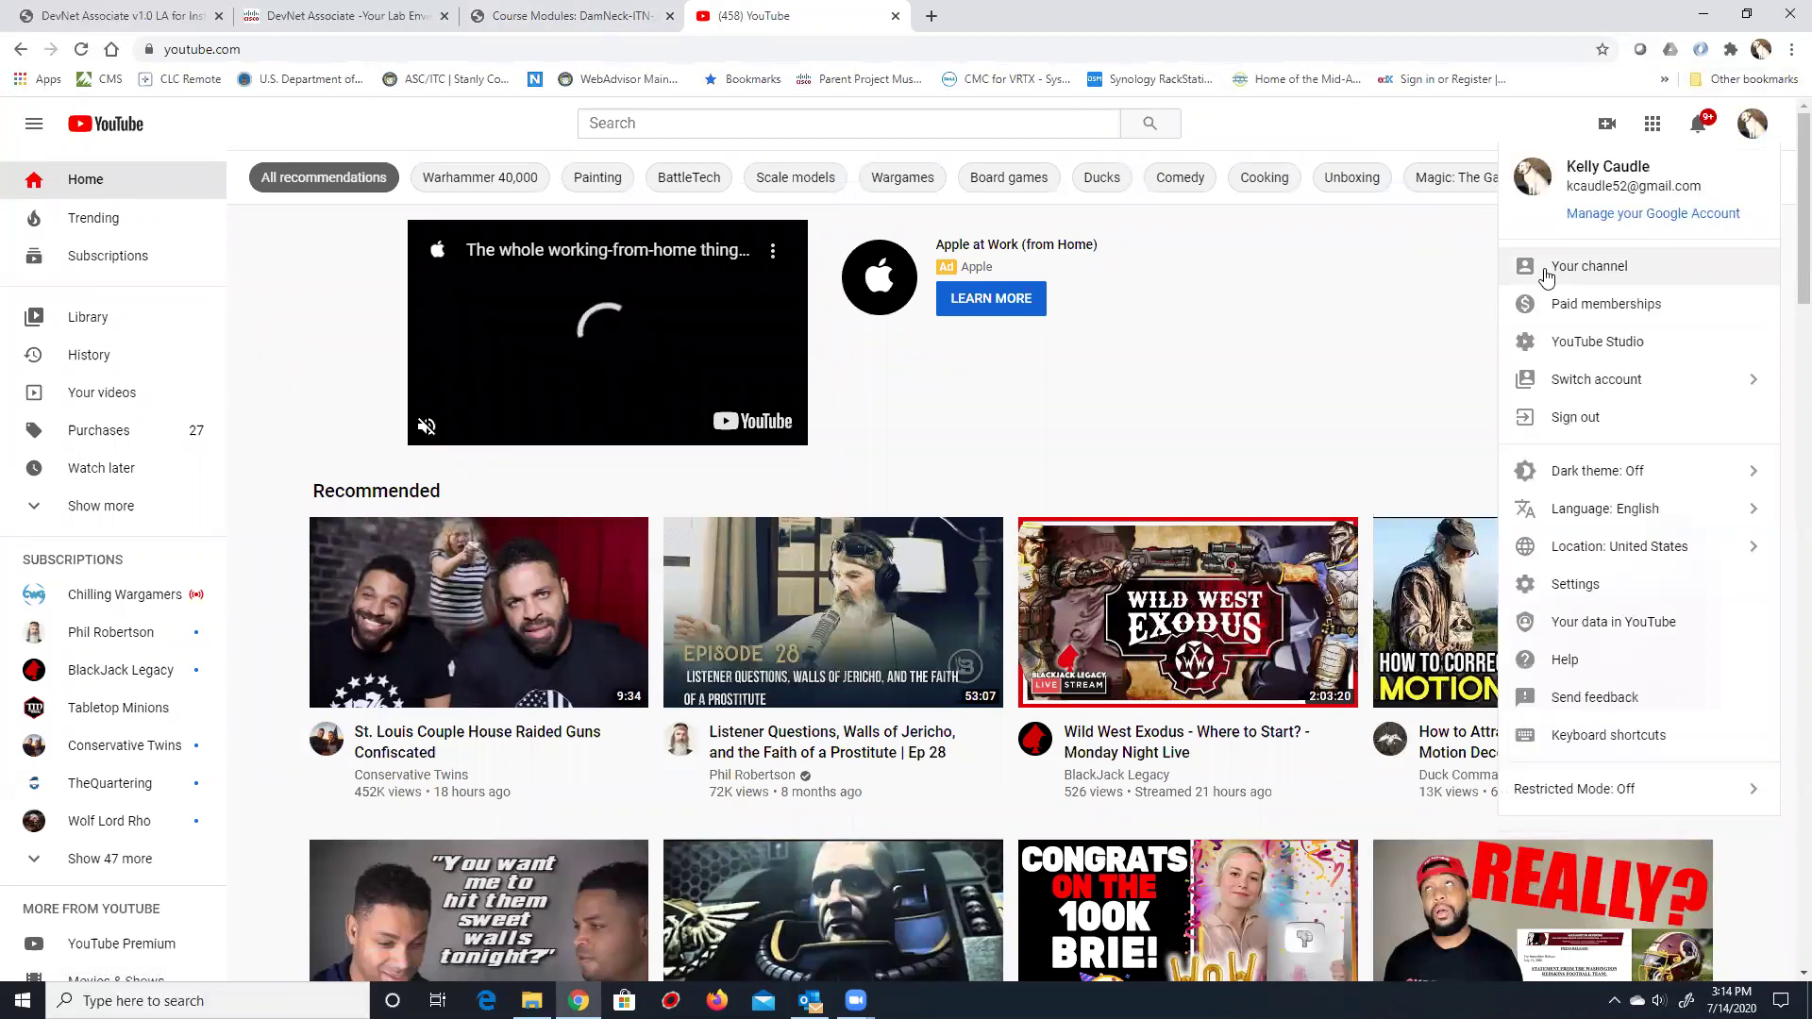
{"action": "left_click", "coordinate": [1621, 271]}
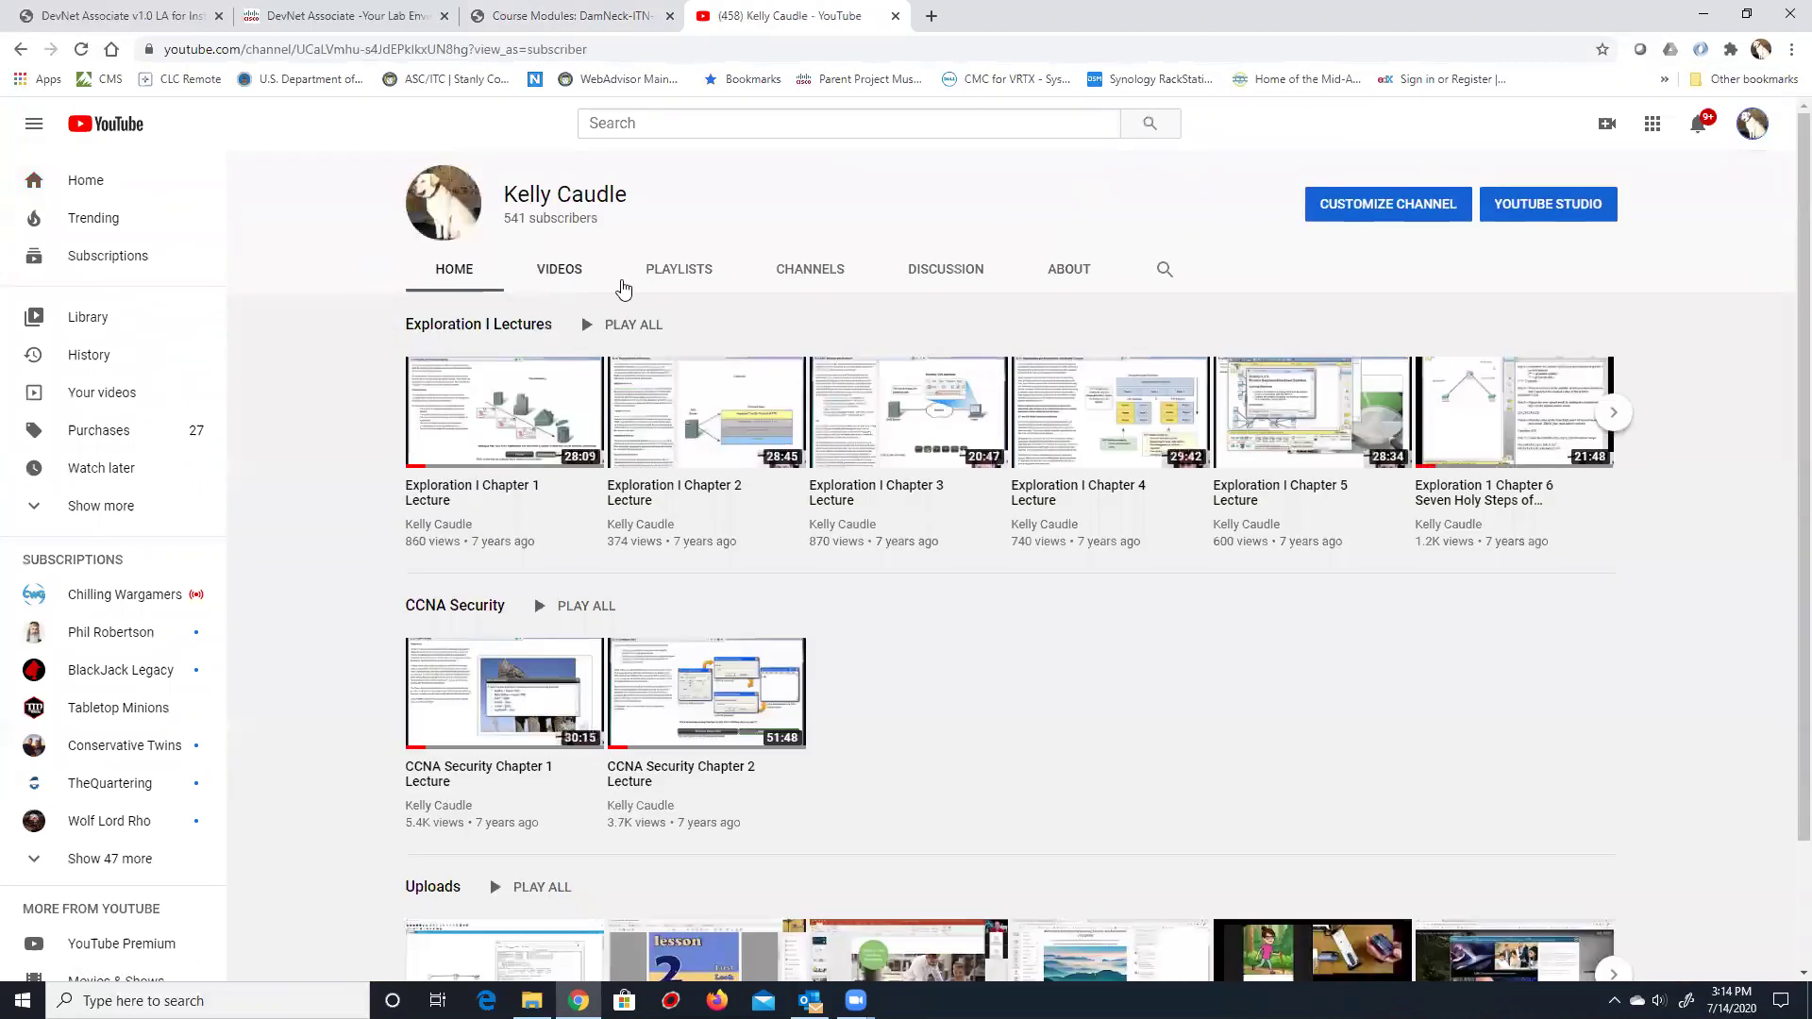
{"action": "left_click", "coordinate": [680, 270]}
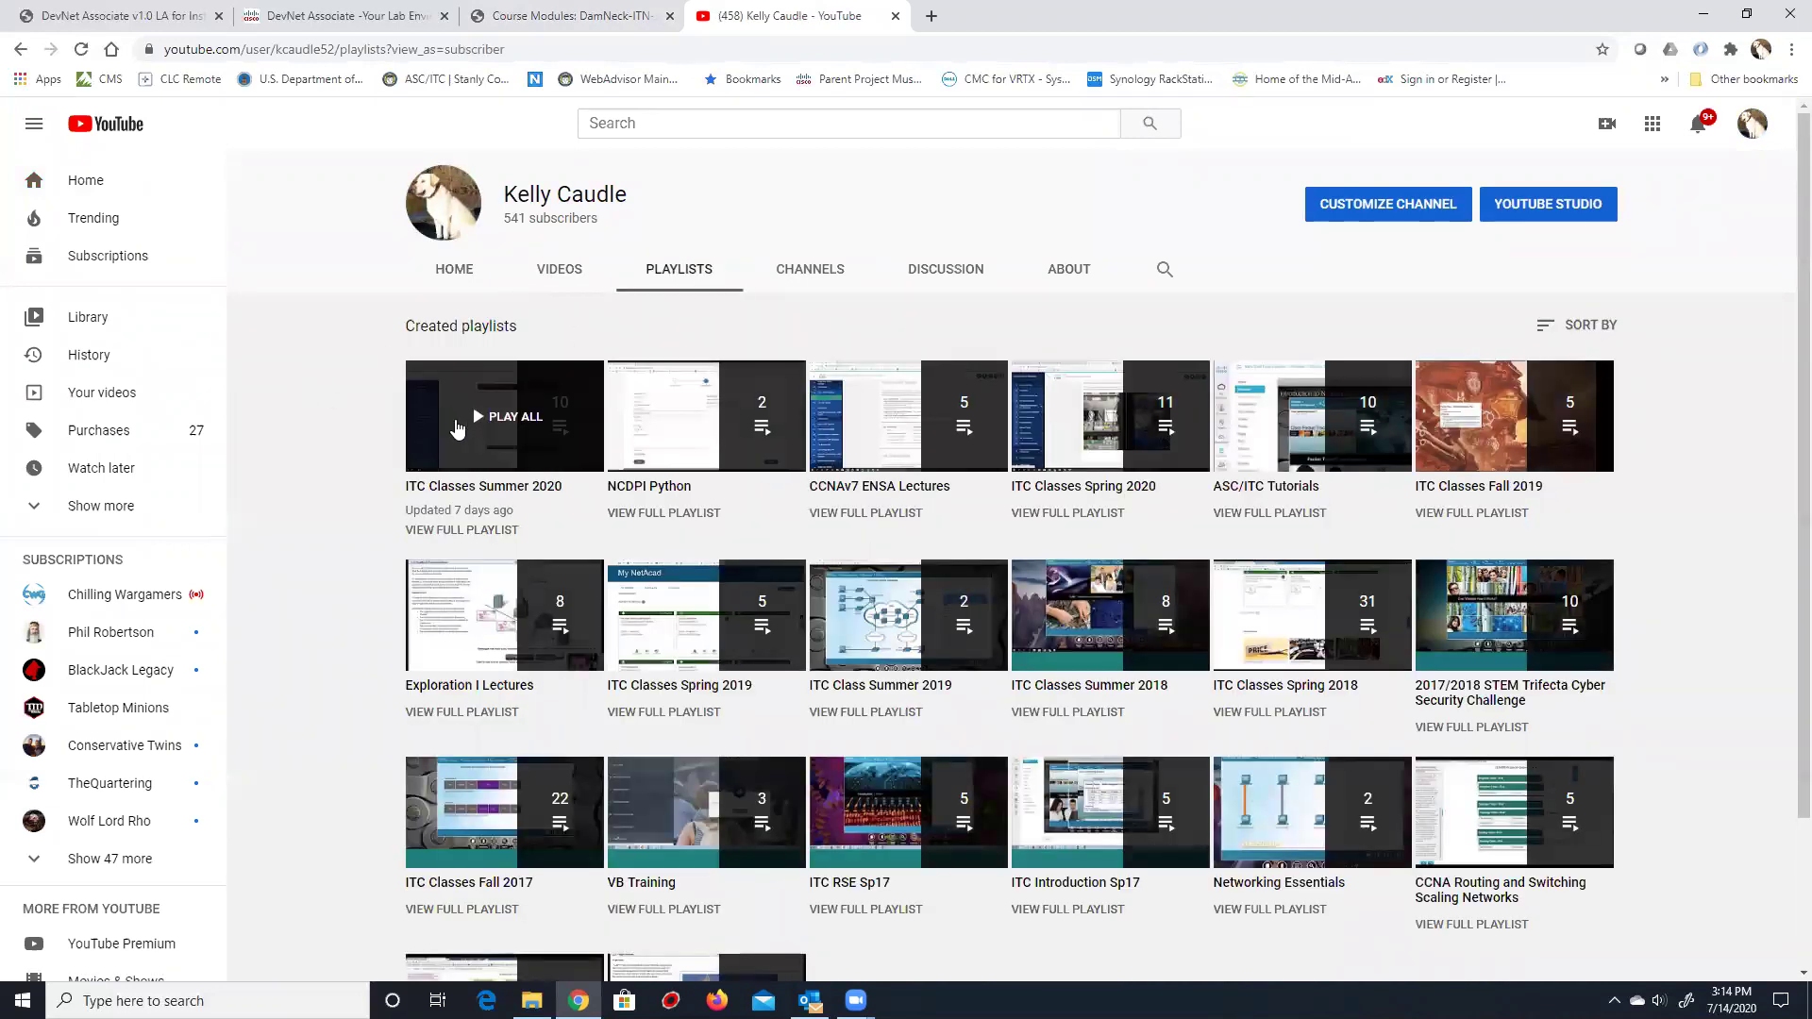
Open the ASC/ITC Tutorials playlist and pause its first video, Importing Shell into New Course.
{"action": "left_click", "coordinate": [1256, 442]}
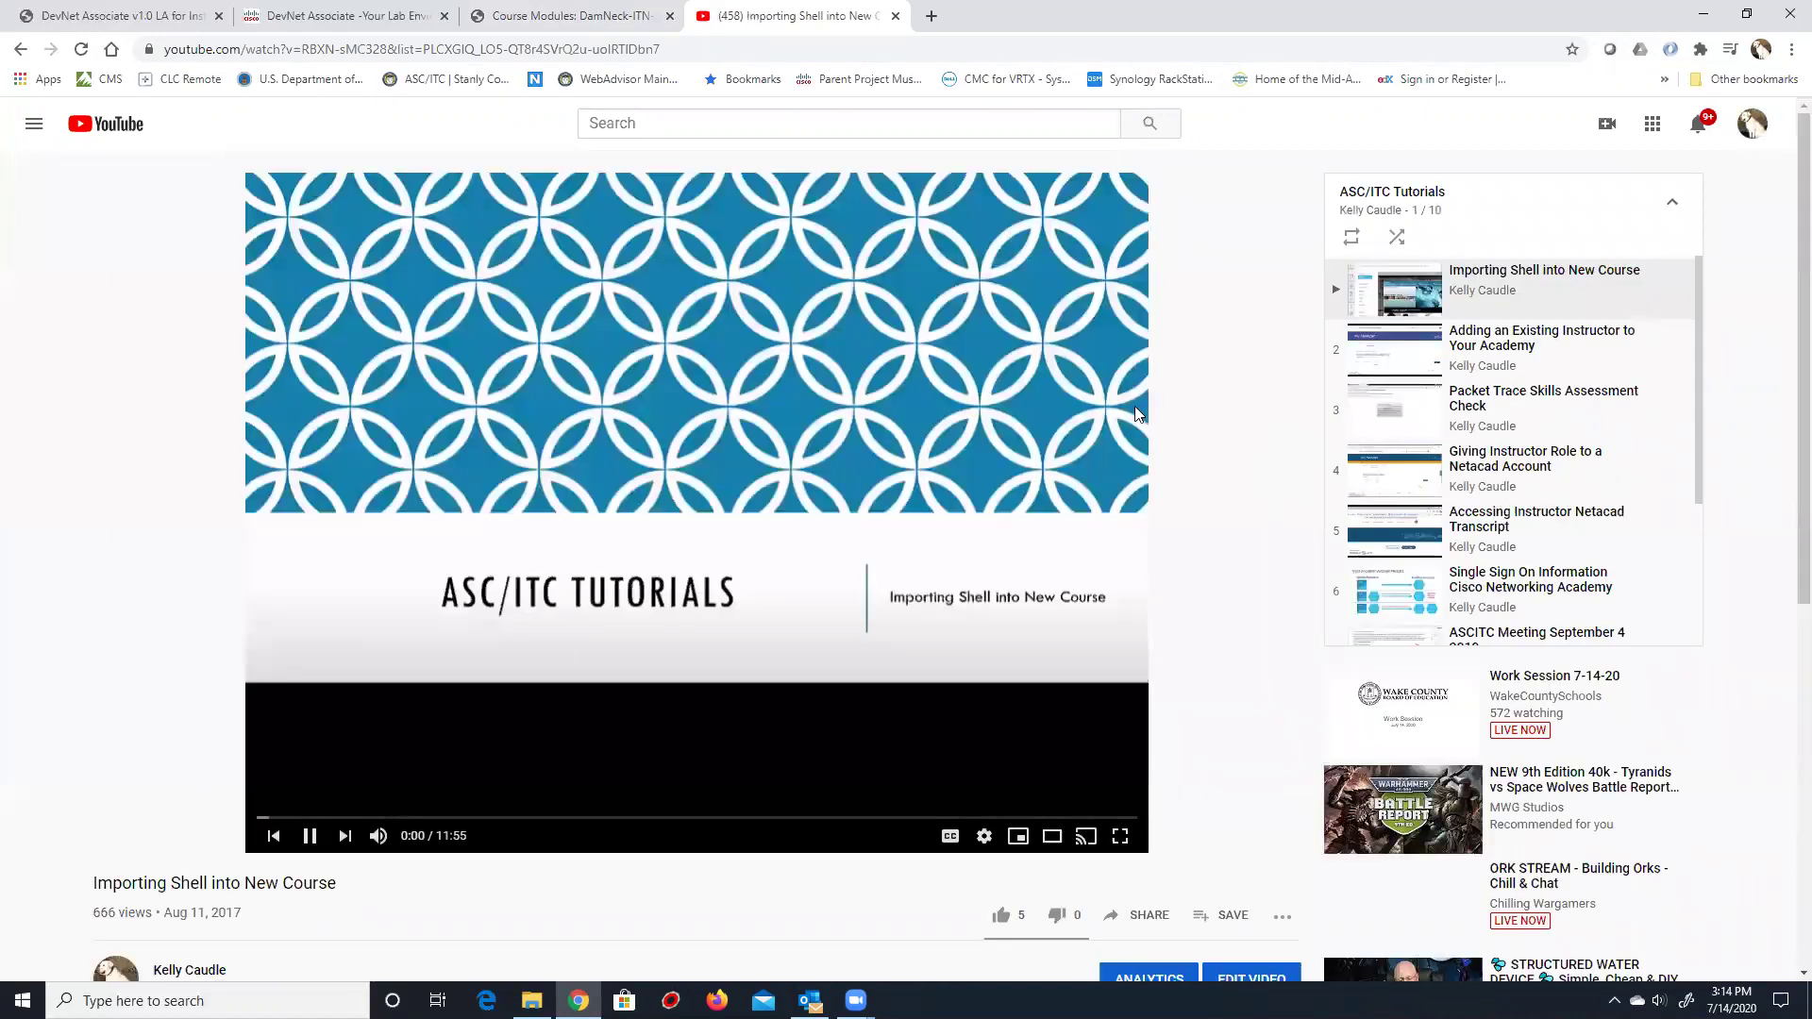
{"action": "scroll", "coordinate": [1529, 453], "scroll_direction": "down", "scroll_amount": 2}
{"action": "left_click", "coordinate": [742, 425]}
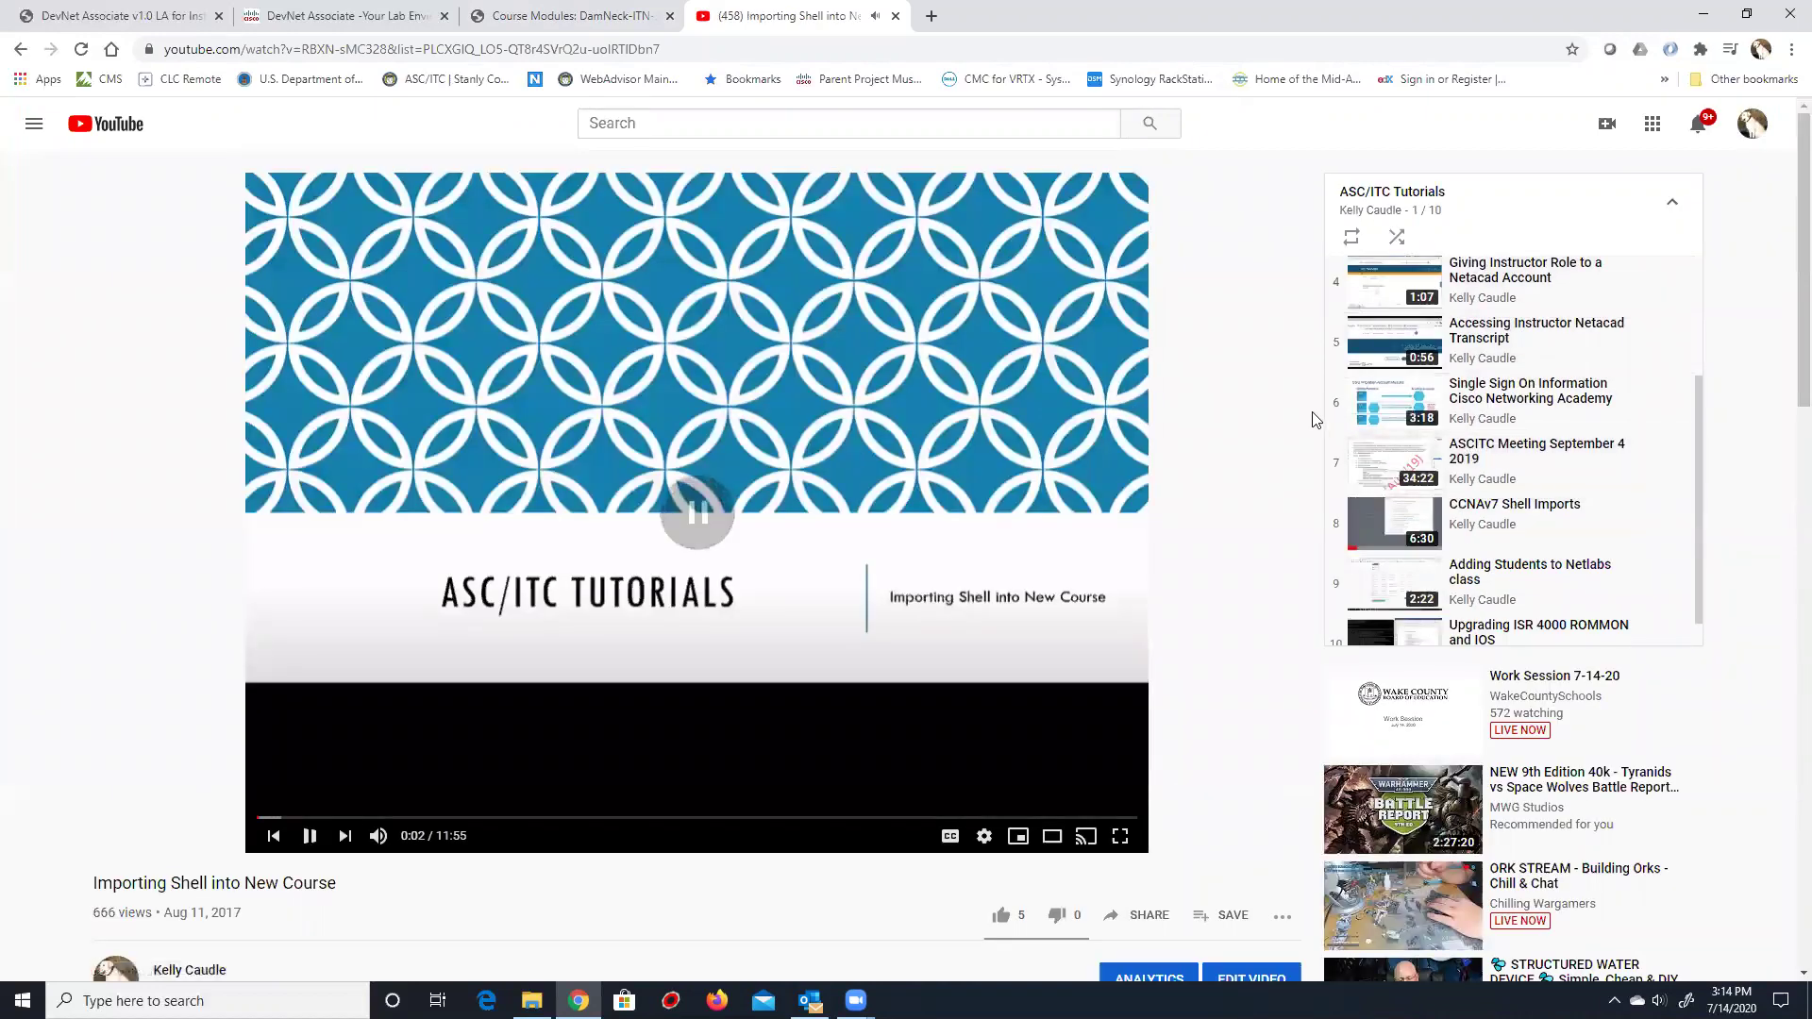
Look through the videos in the ASC/ITC Tutorials playlist and play CCNAv7 Shell Imports.
{"action": "scroll", "coordinate": [1472, 443], "scroll_direction": "down", "scroll_amount": 1}
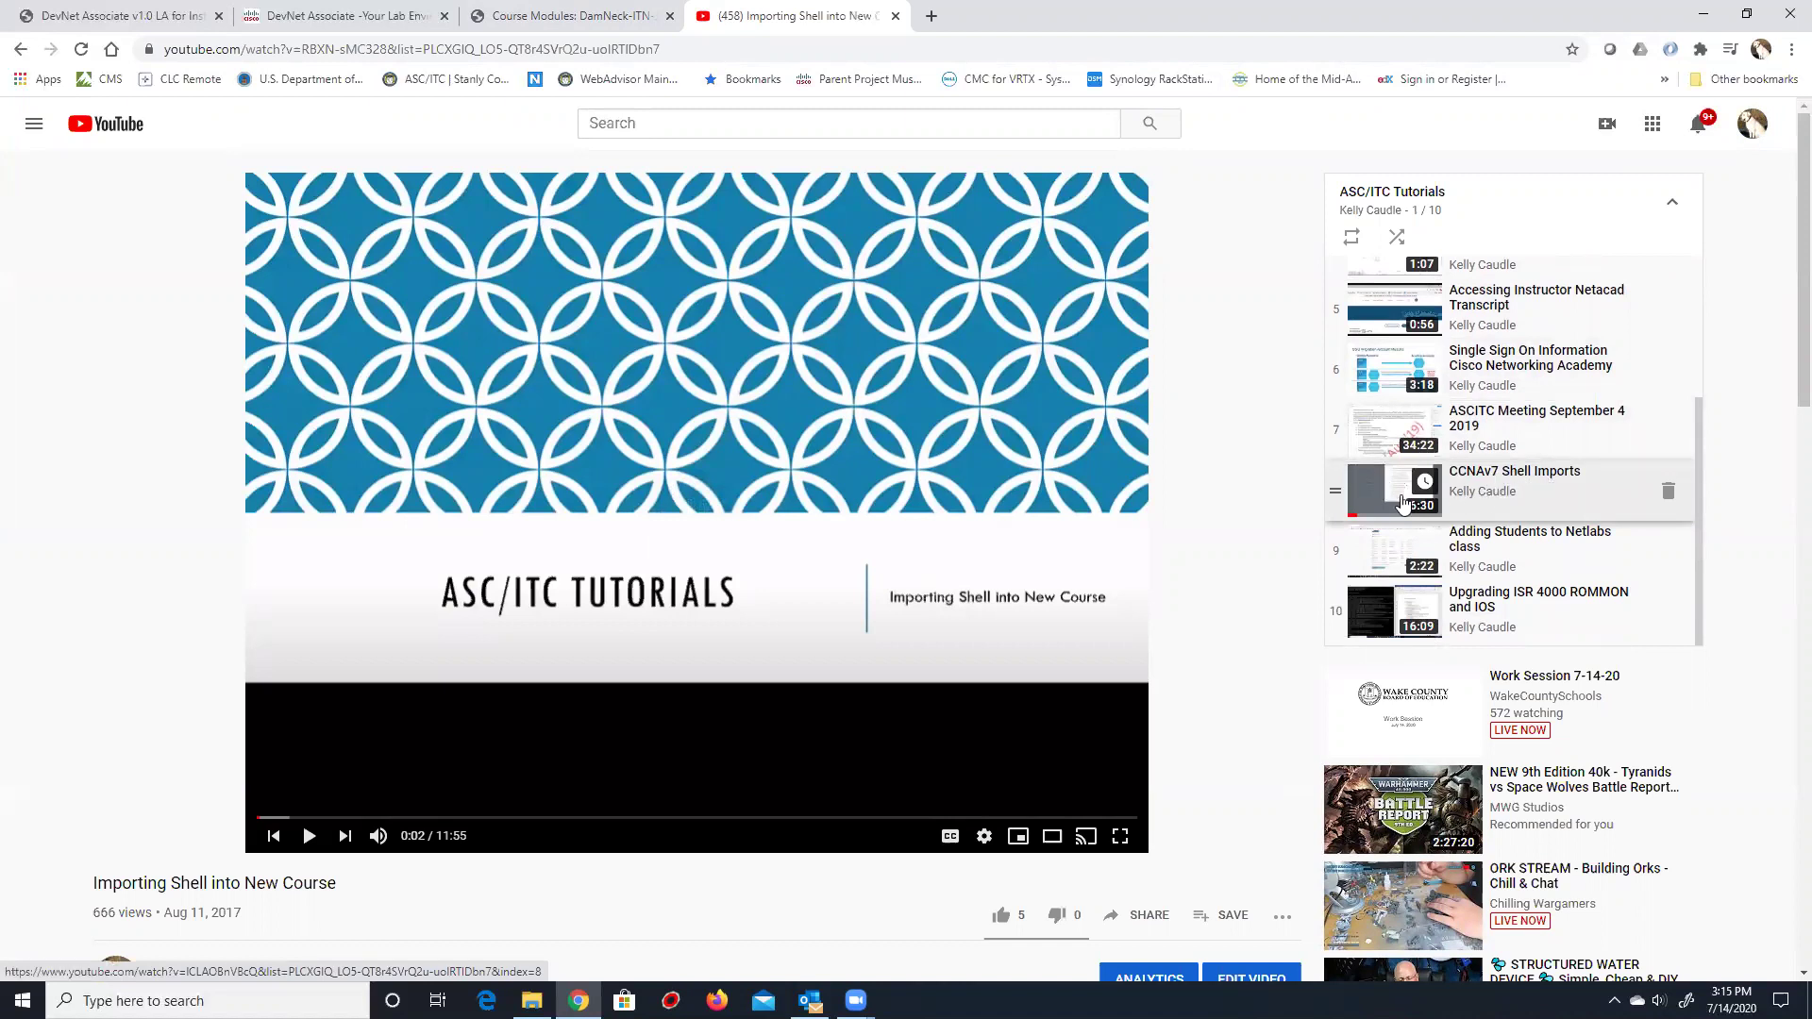
{"action": "scroll", "coordinate": [1491, 458], "scroll_direction": "up", "scroll_amount": 3}
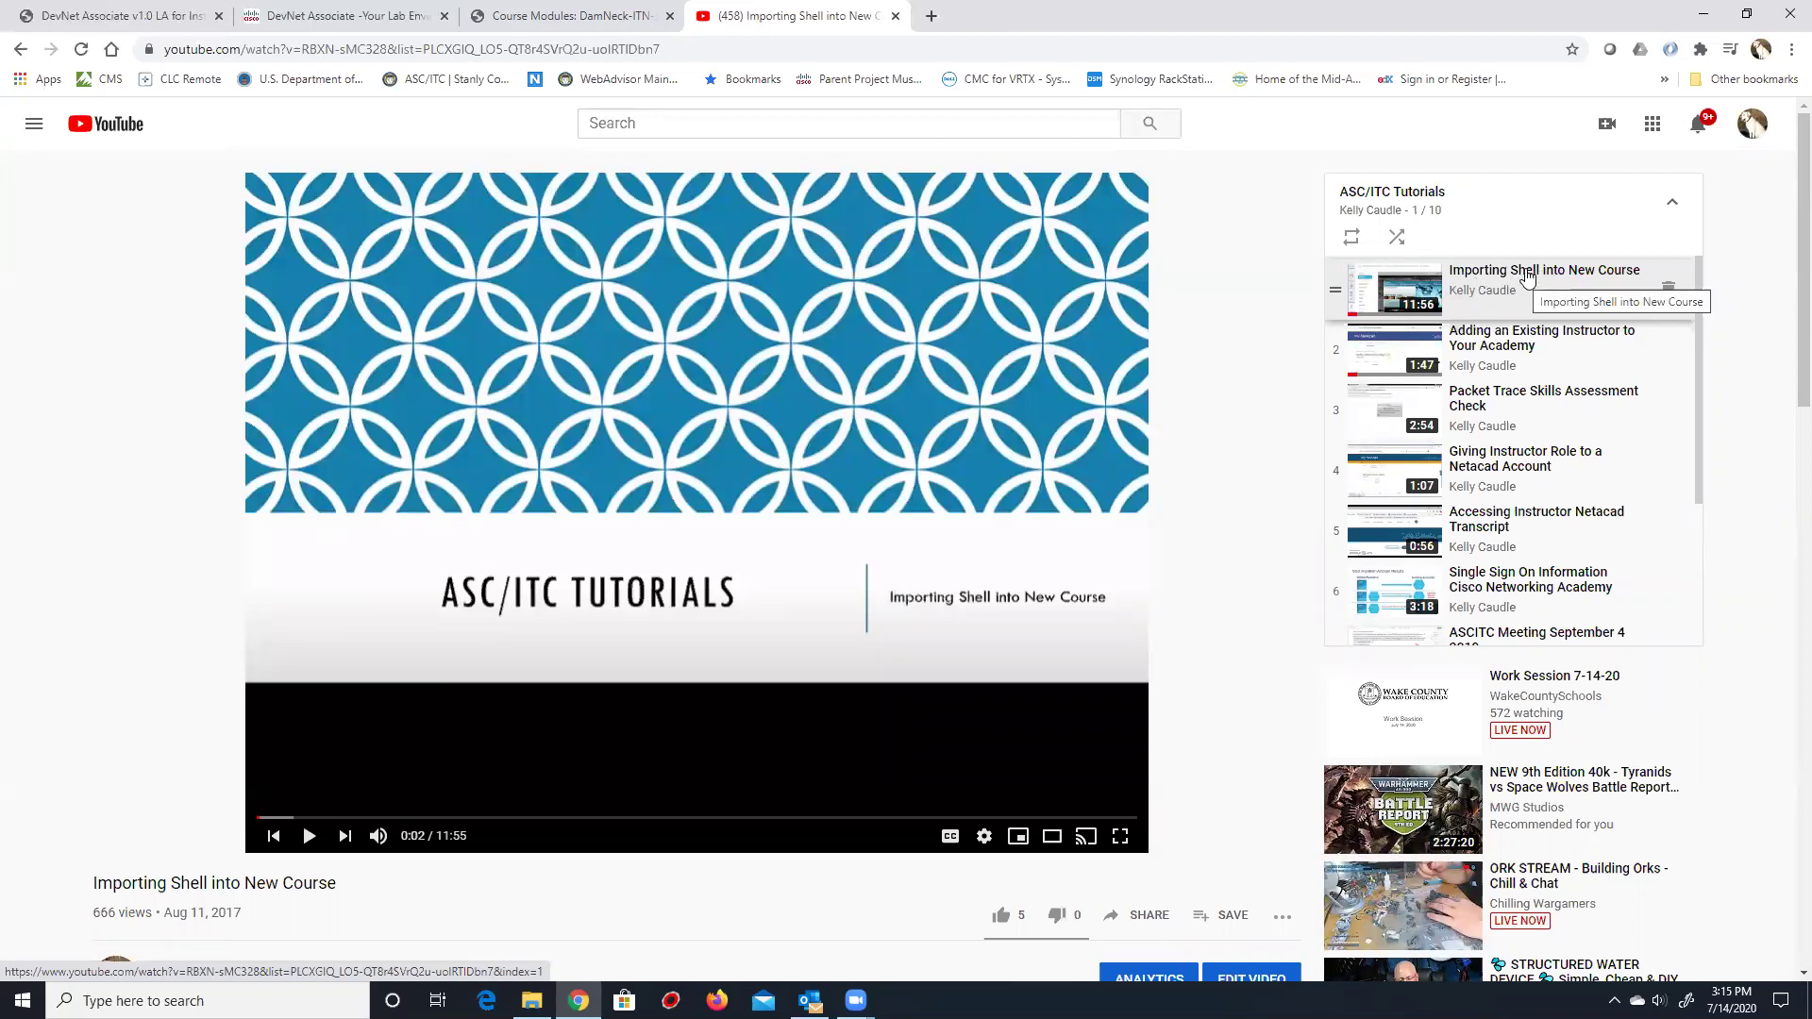
{"action": "scroll", "coordinate": [1523, 275], "scroll_direction": "down", "scroll_amount": 3}
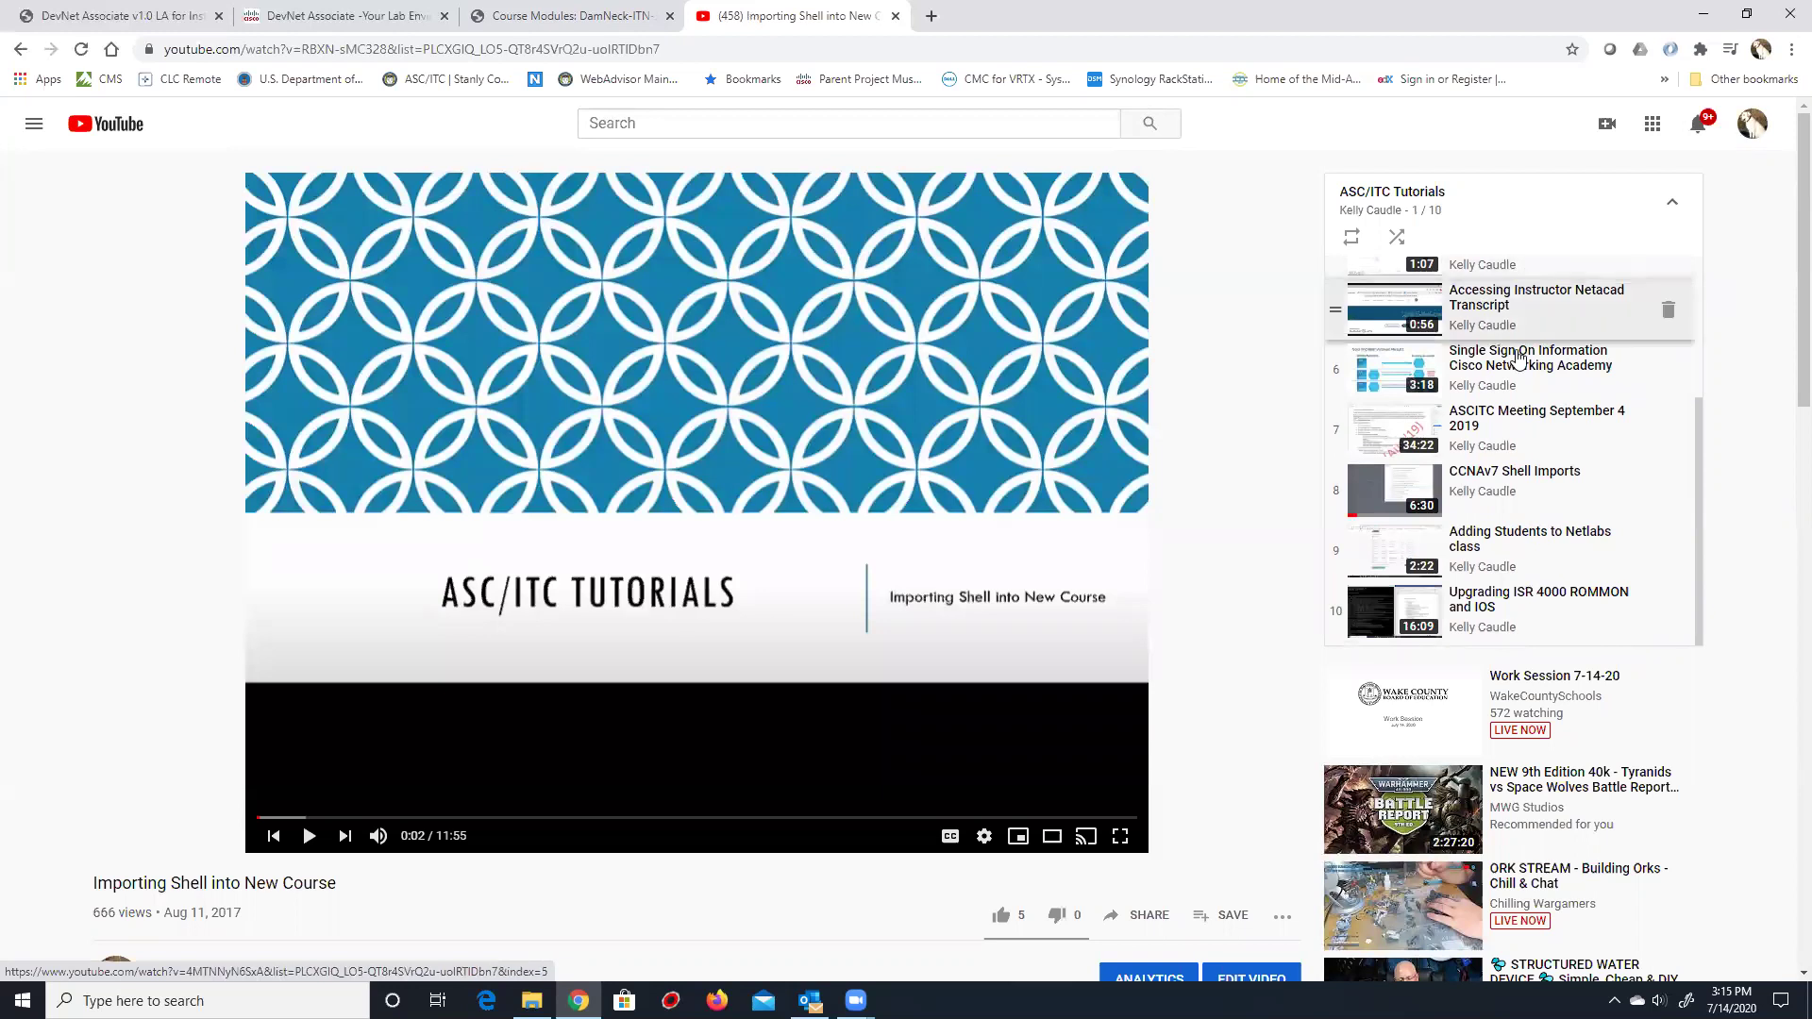
{"action": "left_click", "coordinate": [1500, 494]}
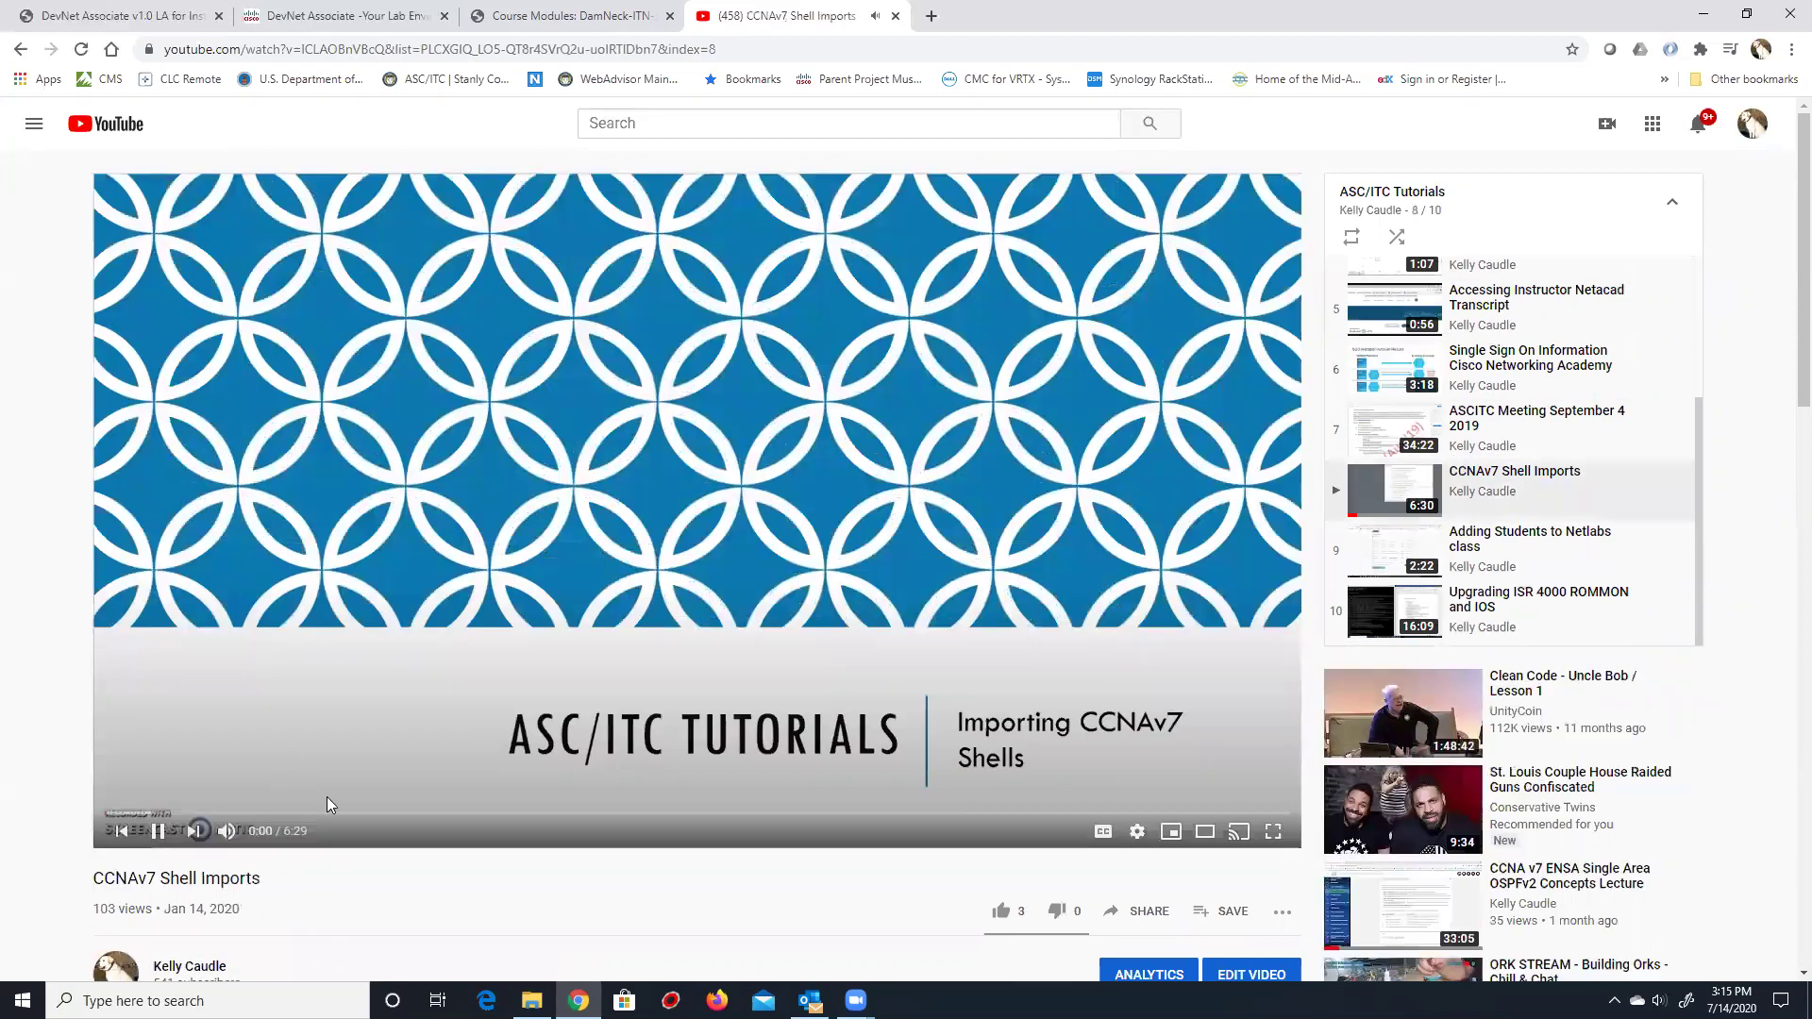
Skip ahead to 1:51 in the CCNAv7 Shell Imports video, pause it there, and close the YouTube tab.
{"action": "left_click", "coordinate": [442, 825]}
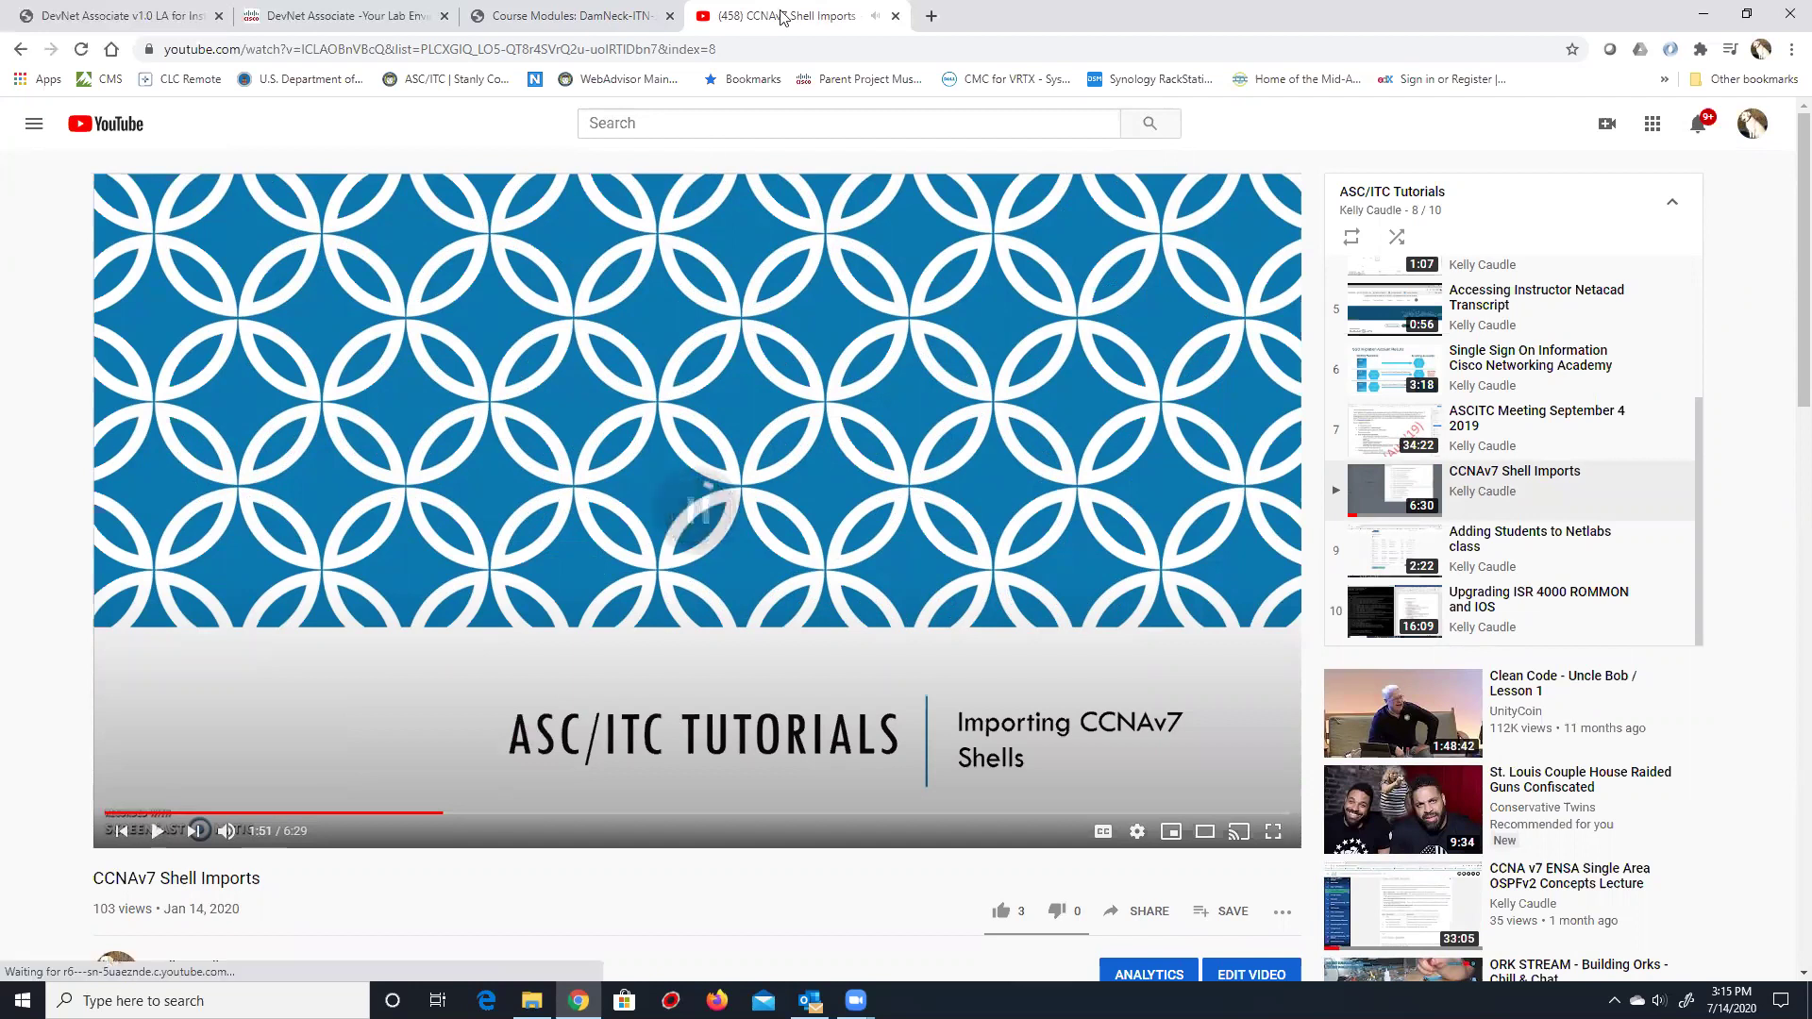
{"action": "left_click", "coordinate": [657, 463]}
{"action": "left_click", "coordinate": [323, 43]}
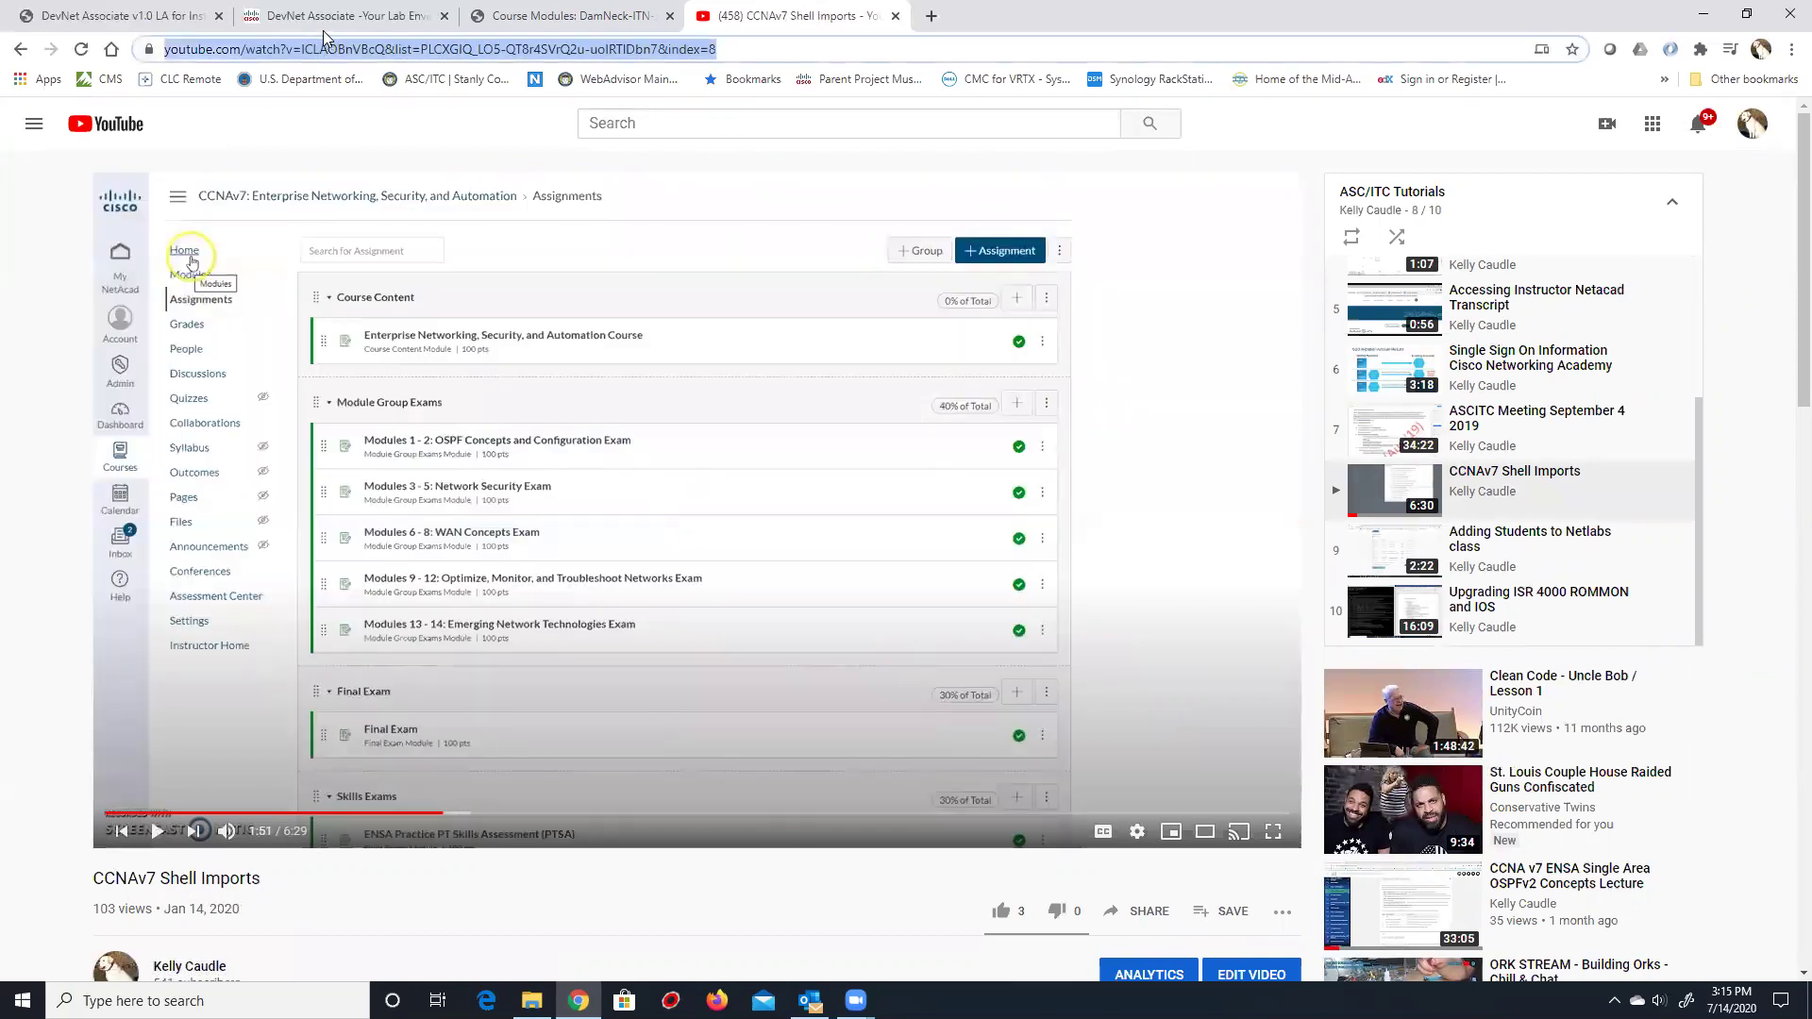
{"action": "type", "text": "DamNeck-ITN-July2020"}
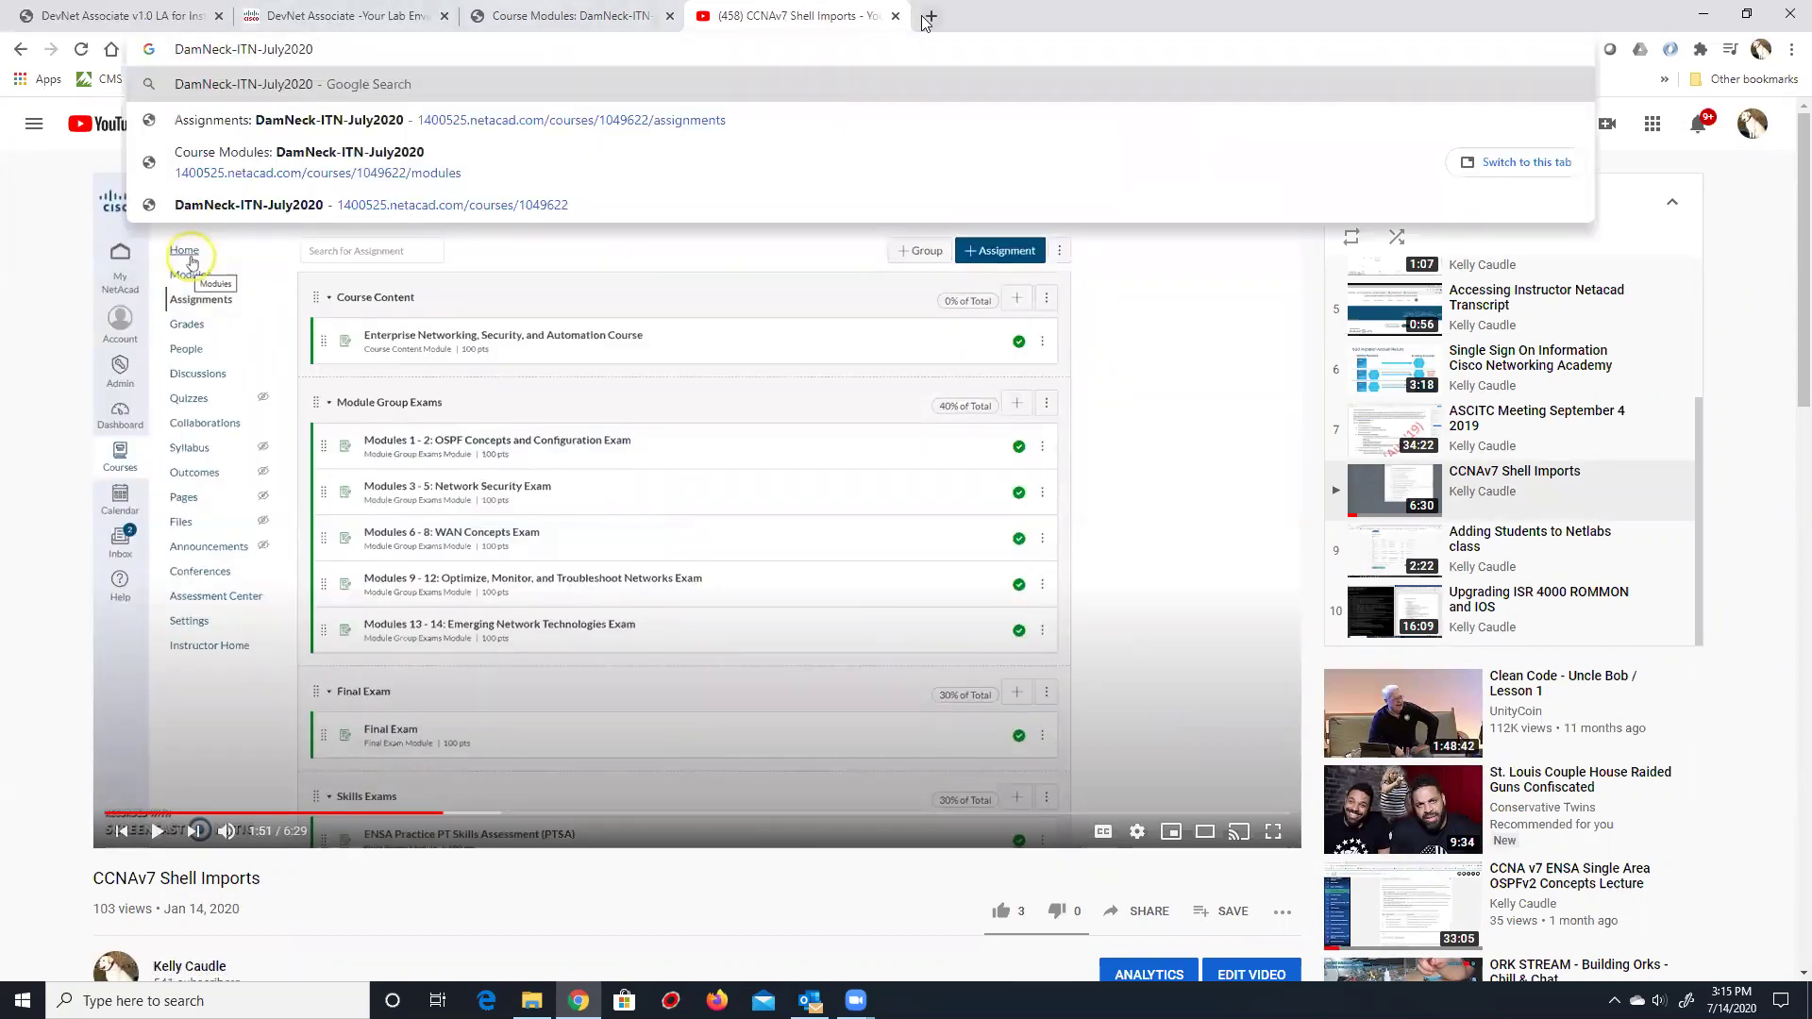
{"action": "left_click", "coordinate": [894, 16]}
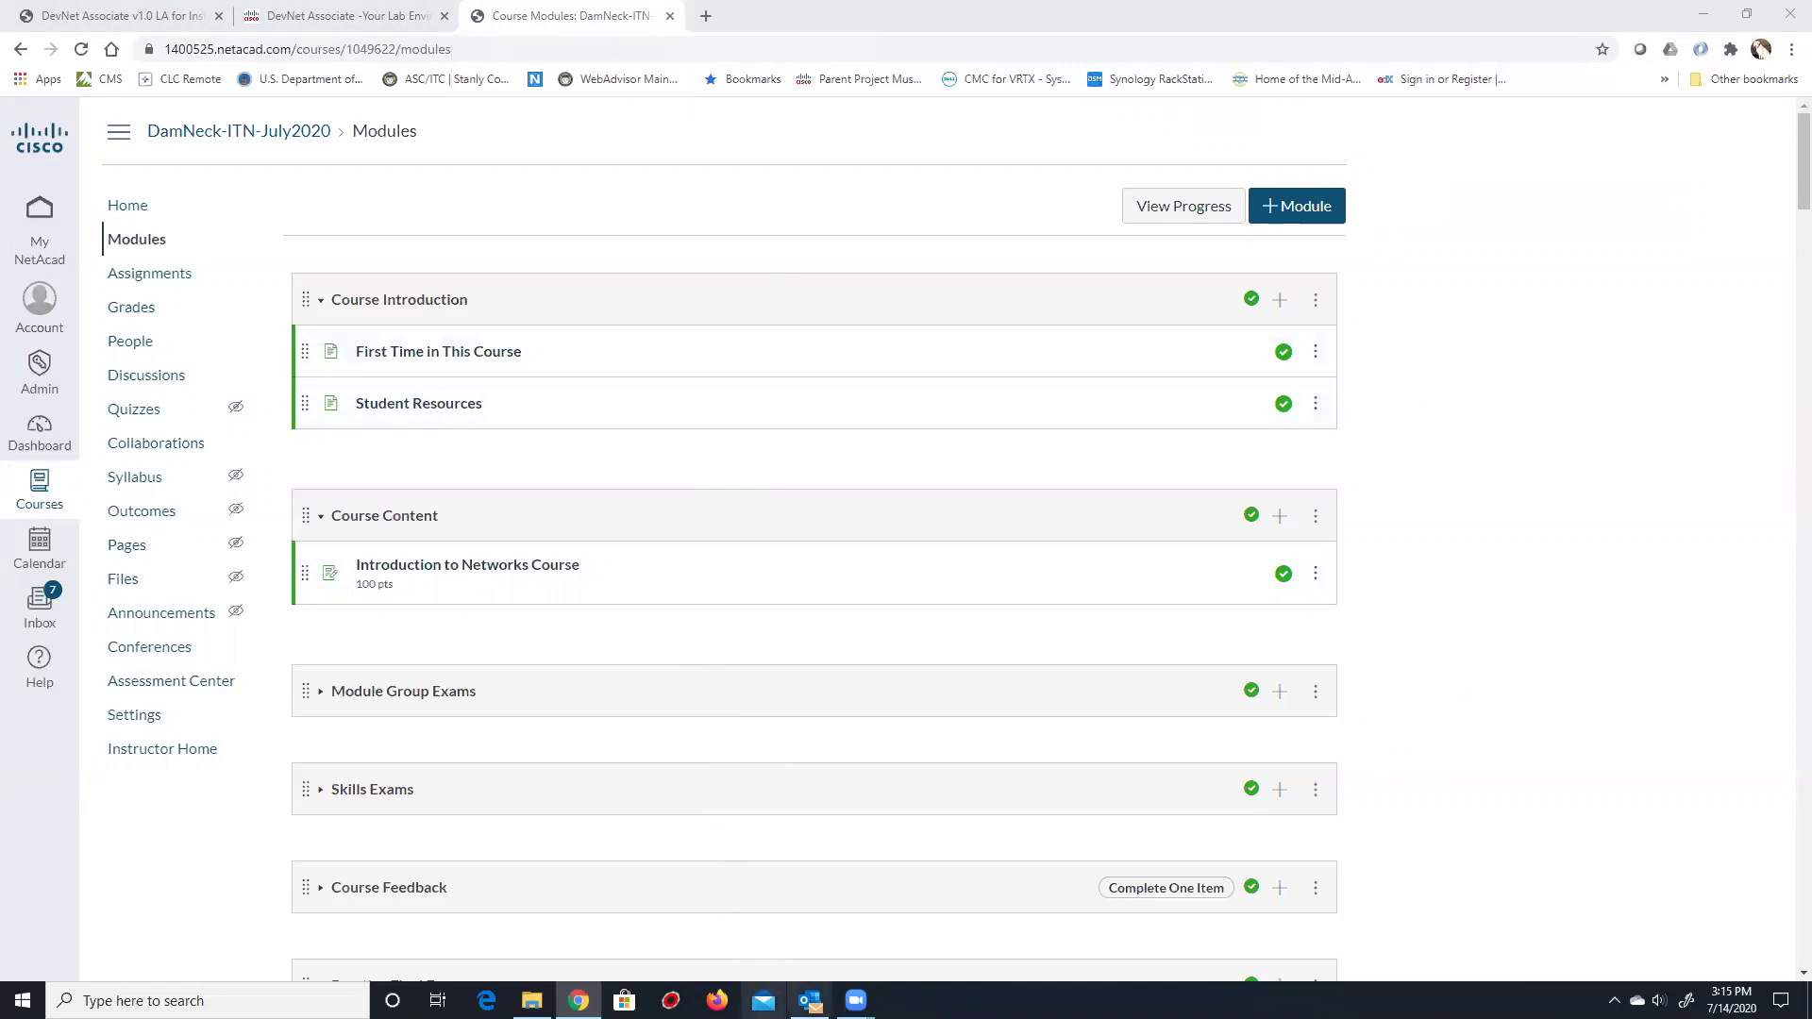
Open Dropbox in a new browser tab and show the CCNAv7 shells folder from all files.
{"action": "mouse_move", "coordinate": [809, 1001]}
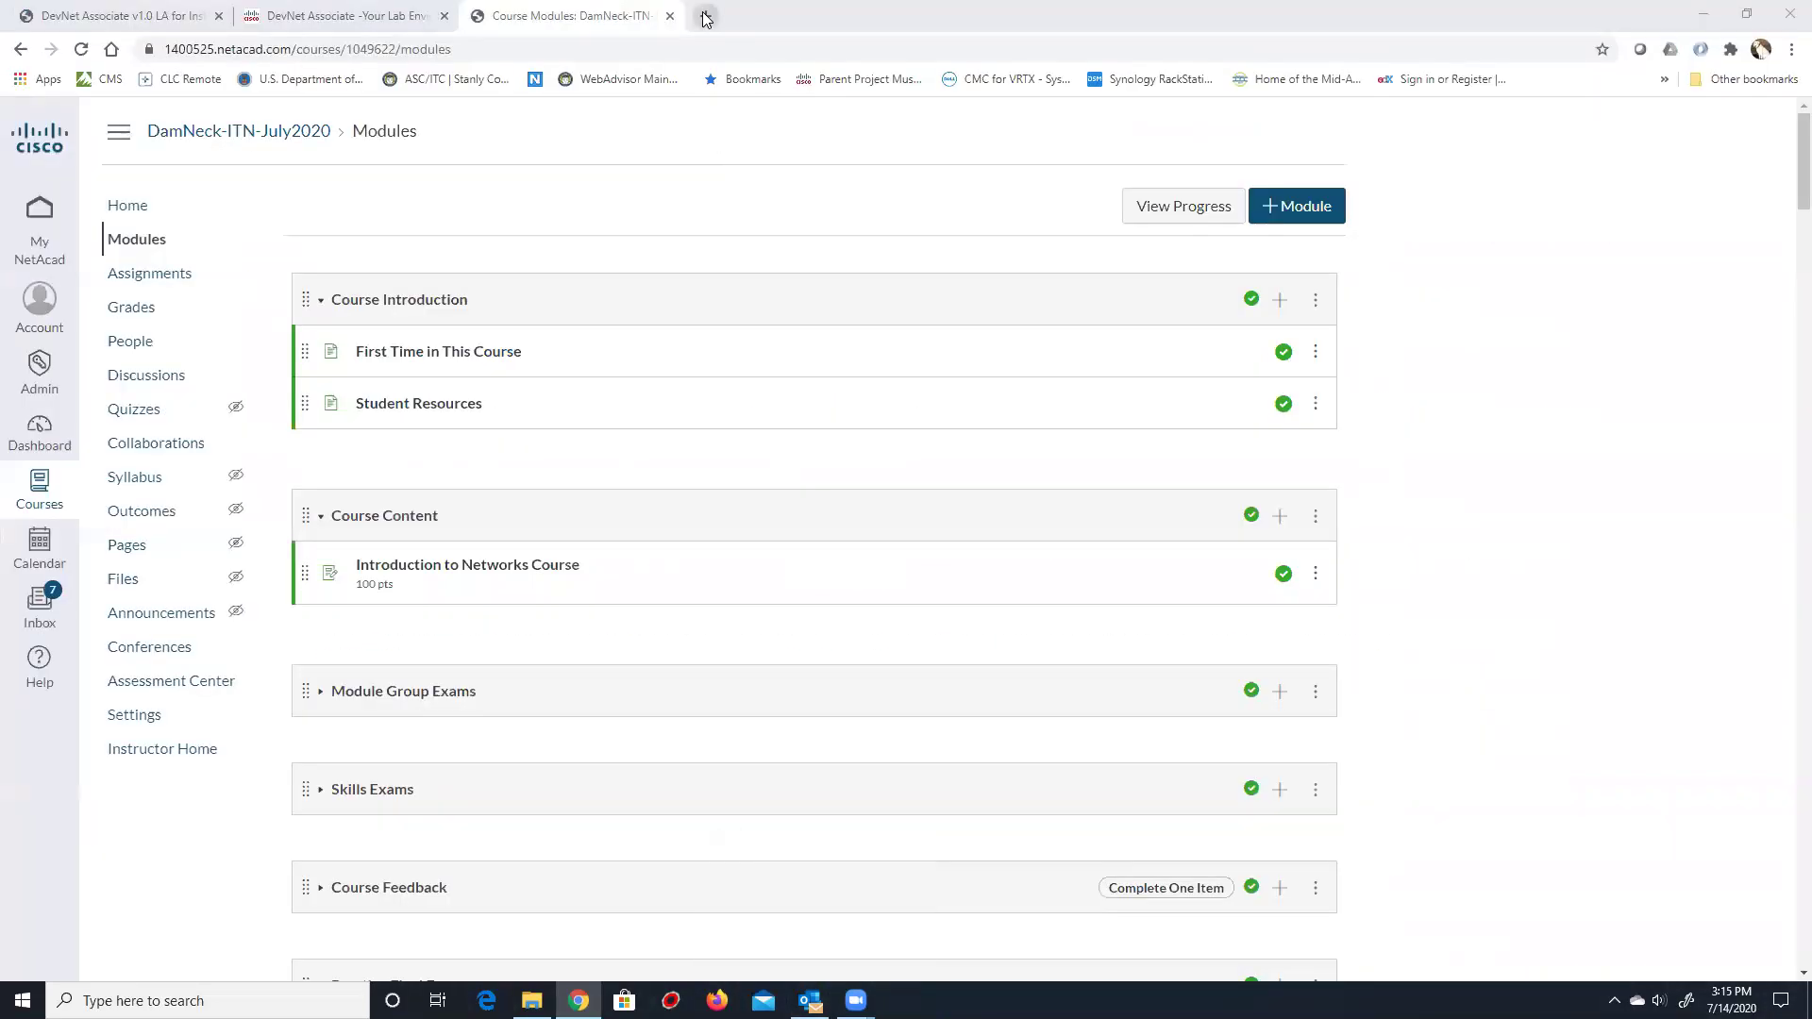
{"action": "left_click", "coordinate": [706, 17]}
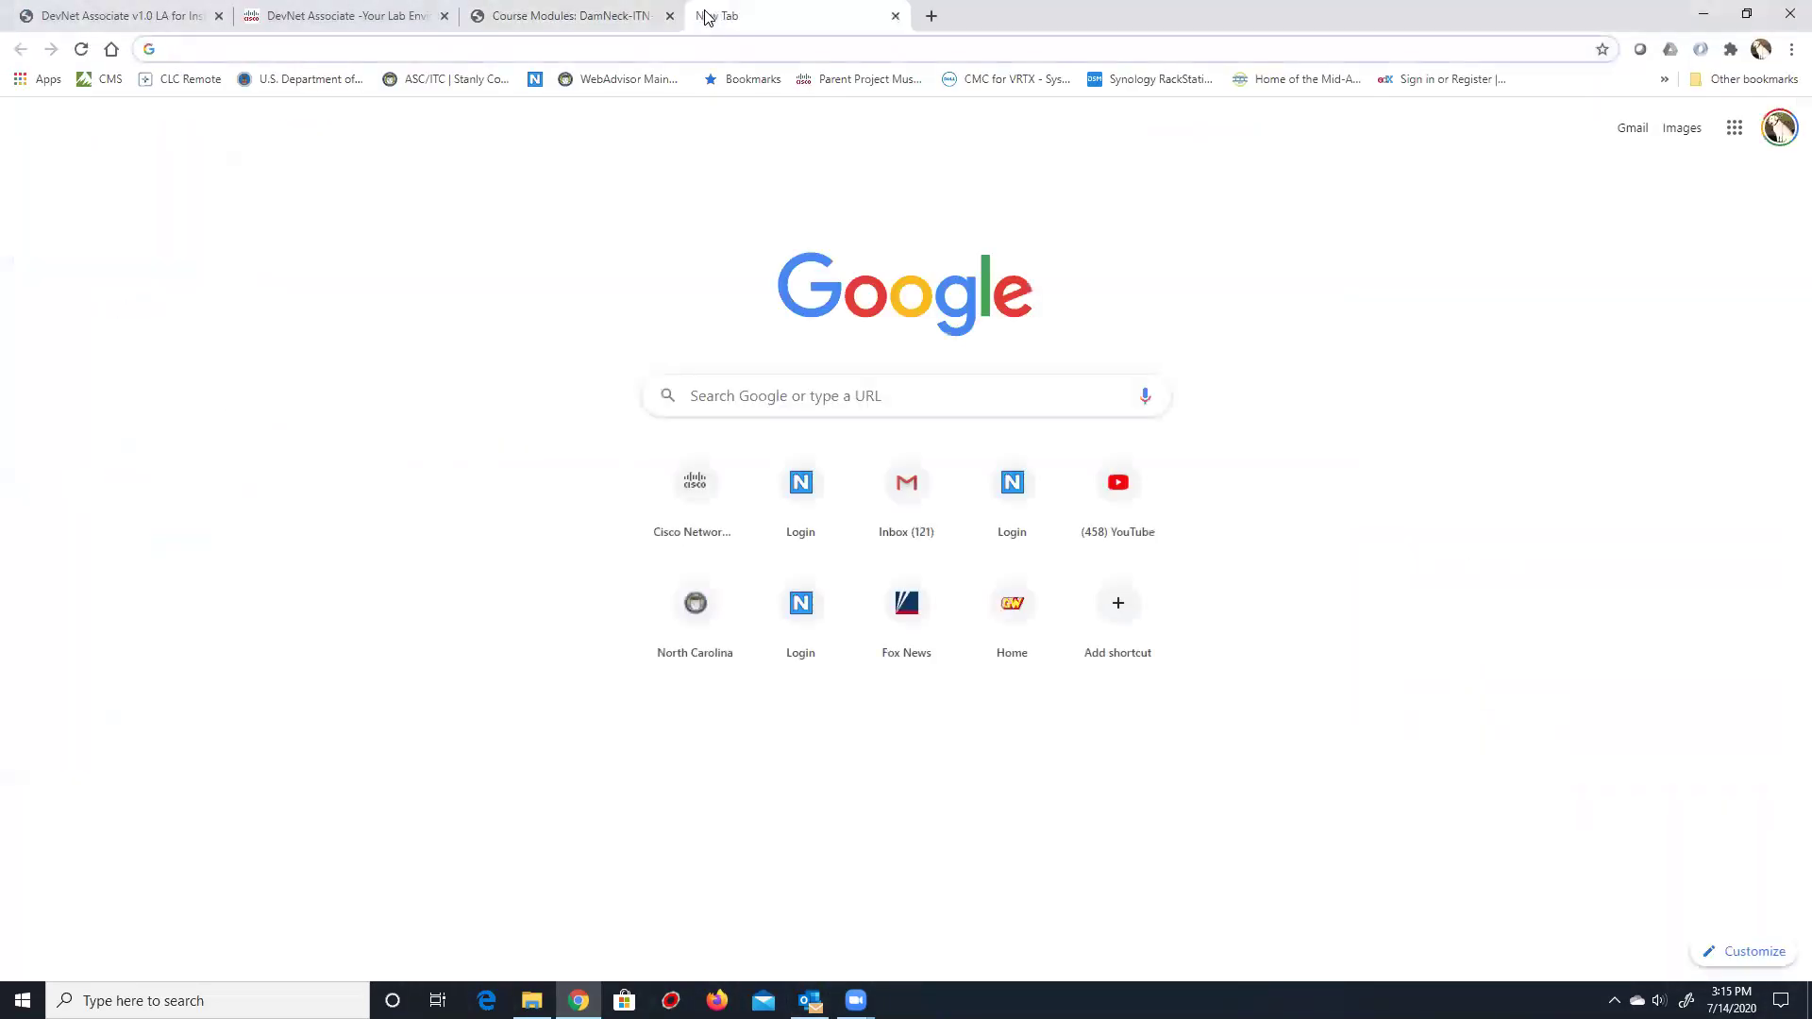
{"action": "type", "text": "dr"}
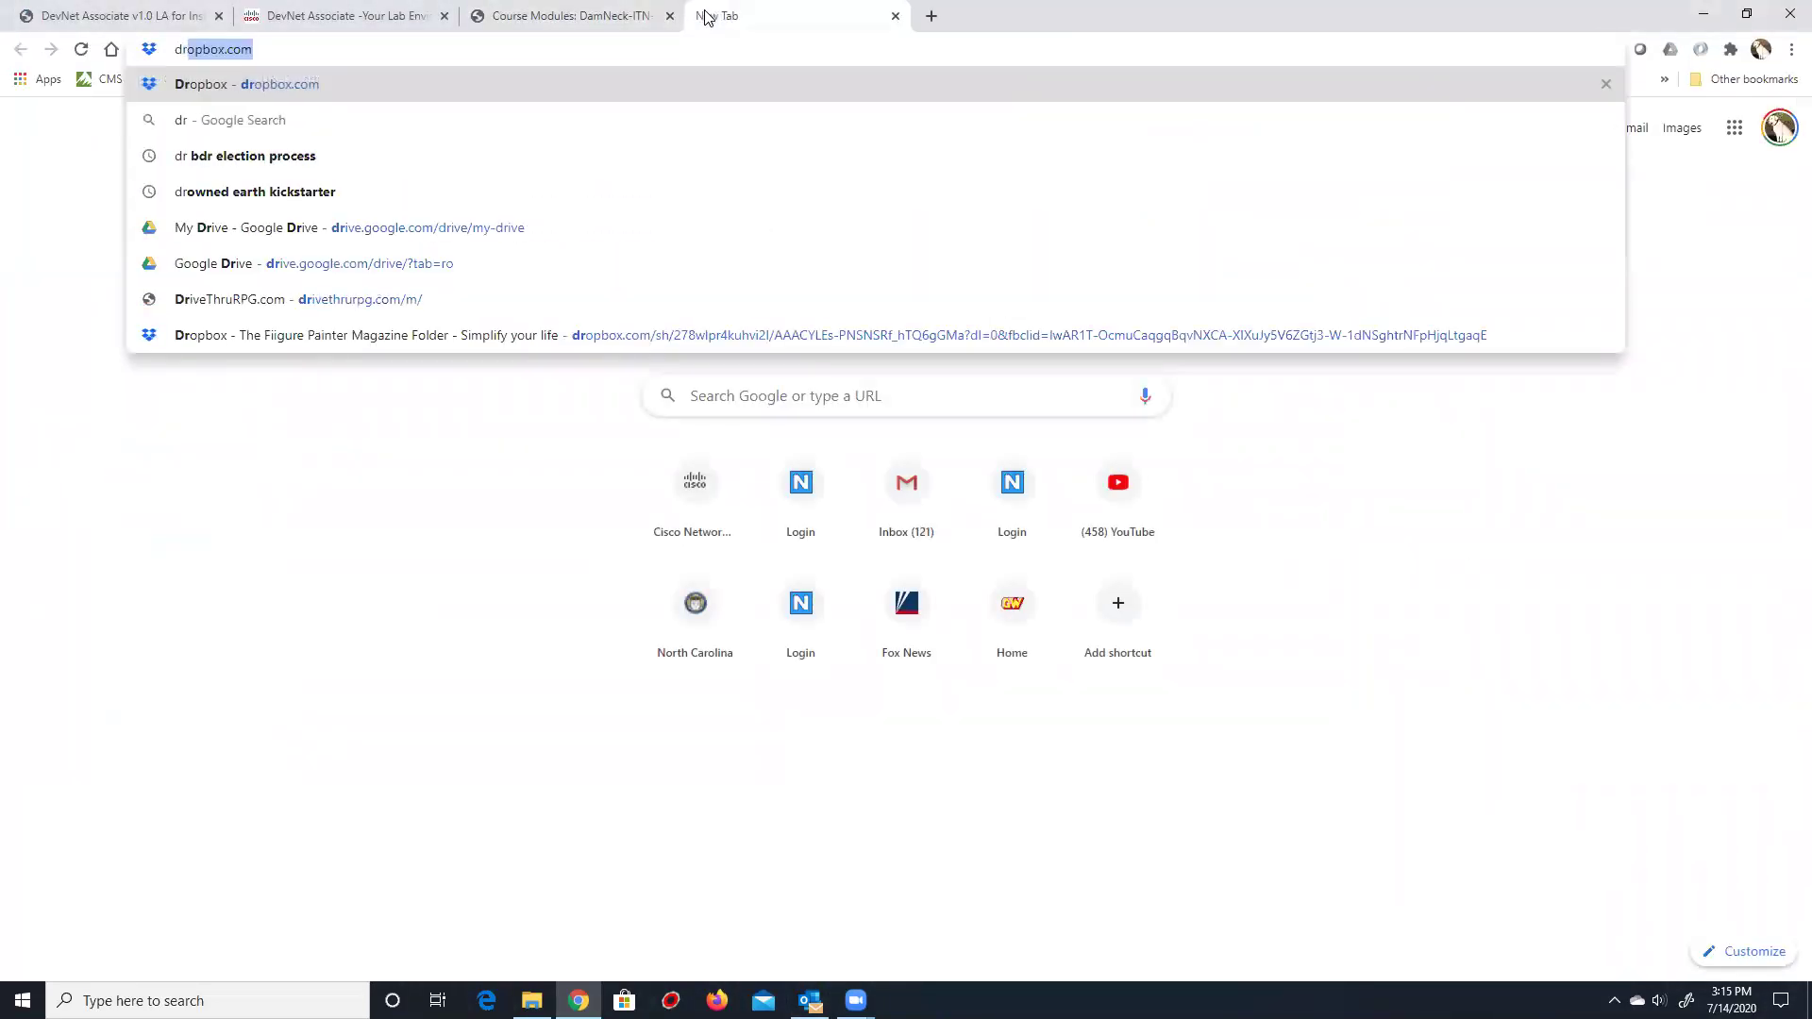
{"action": "key", "text": "Return"}
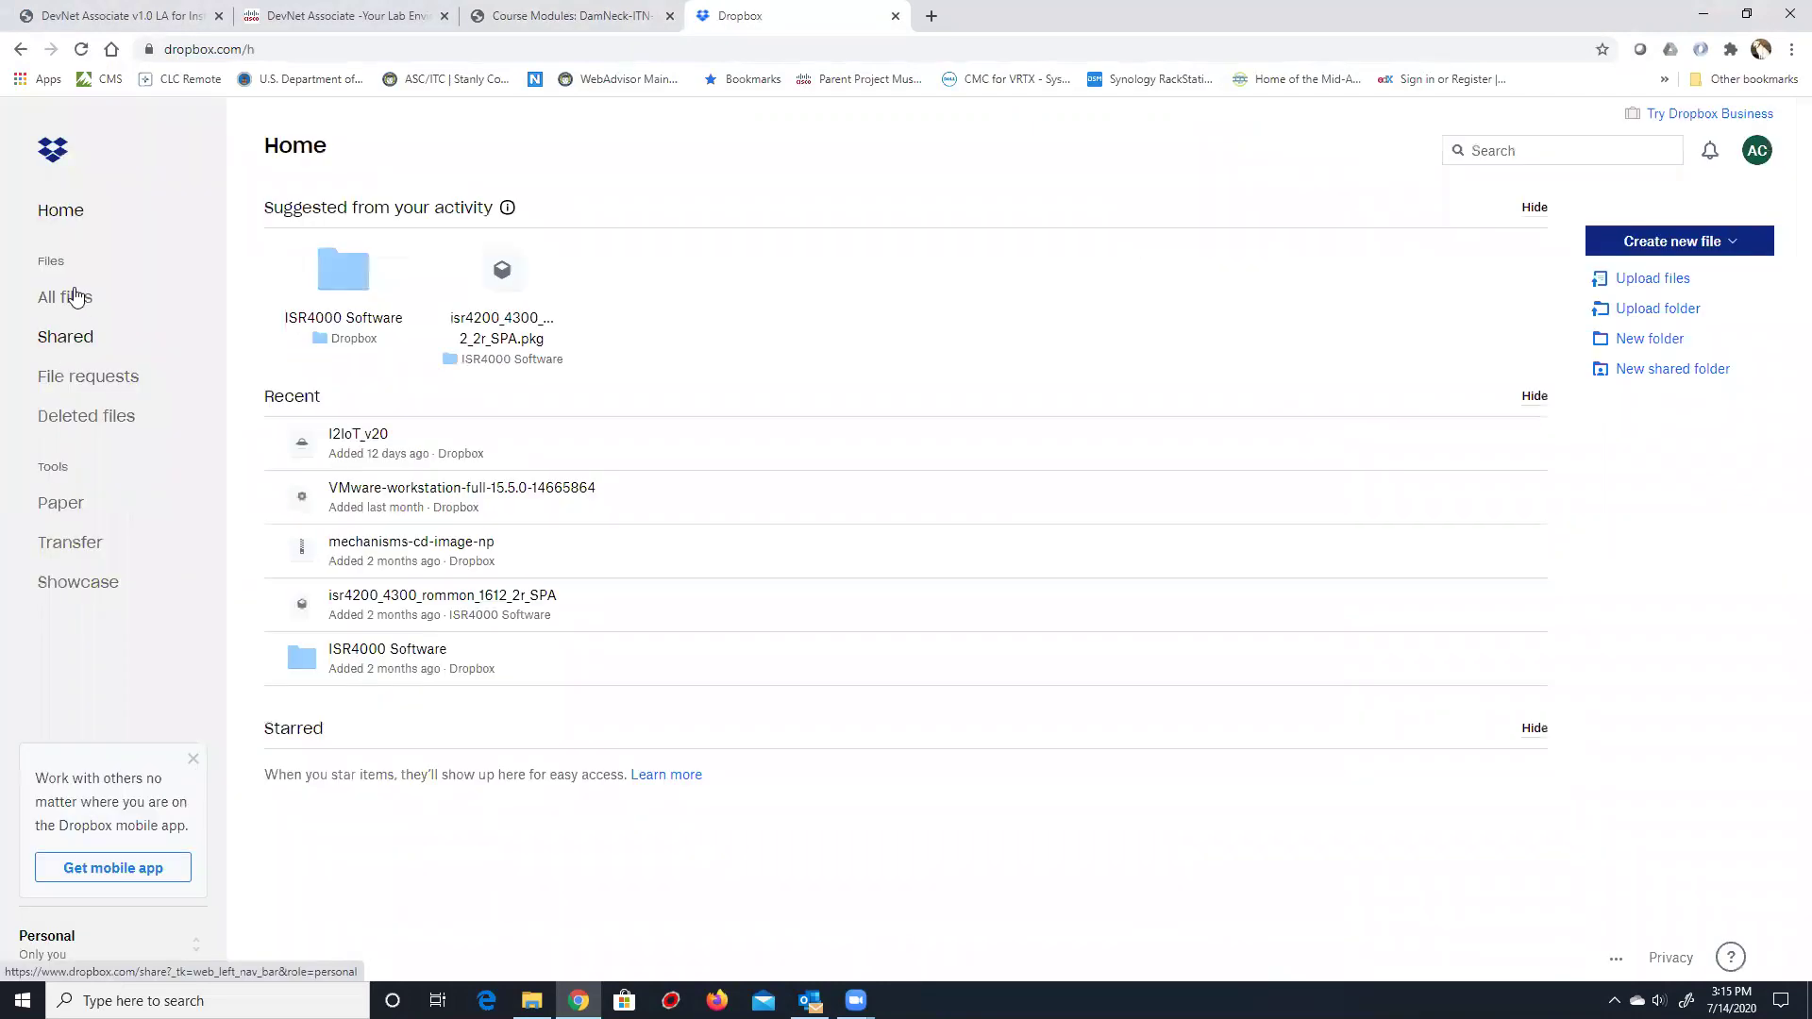
{"action": "left_click", "coordinate": [62, 297]}
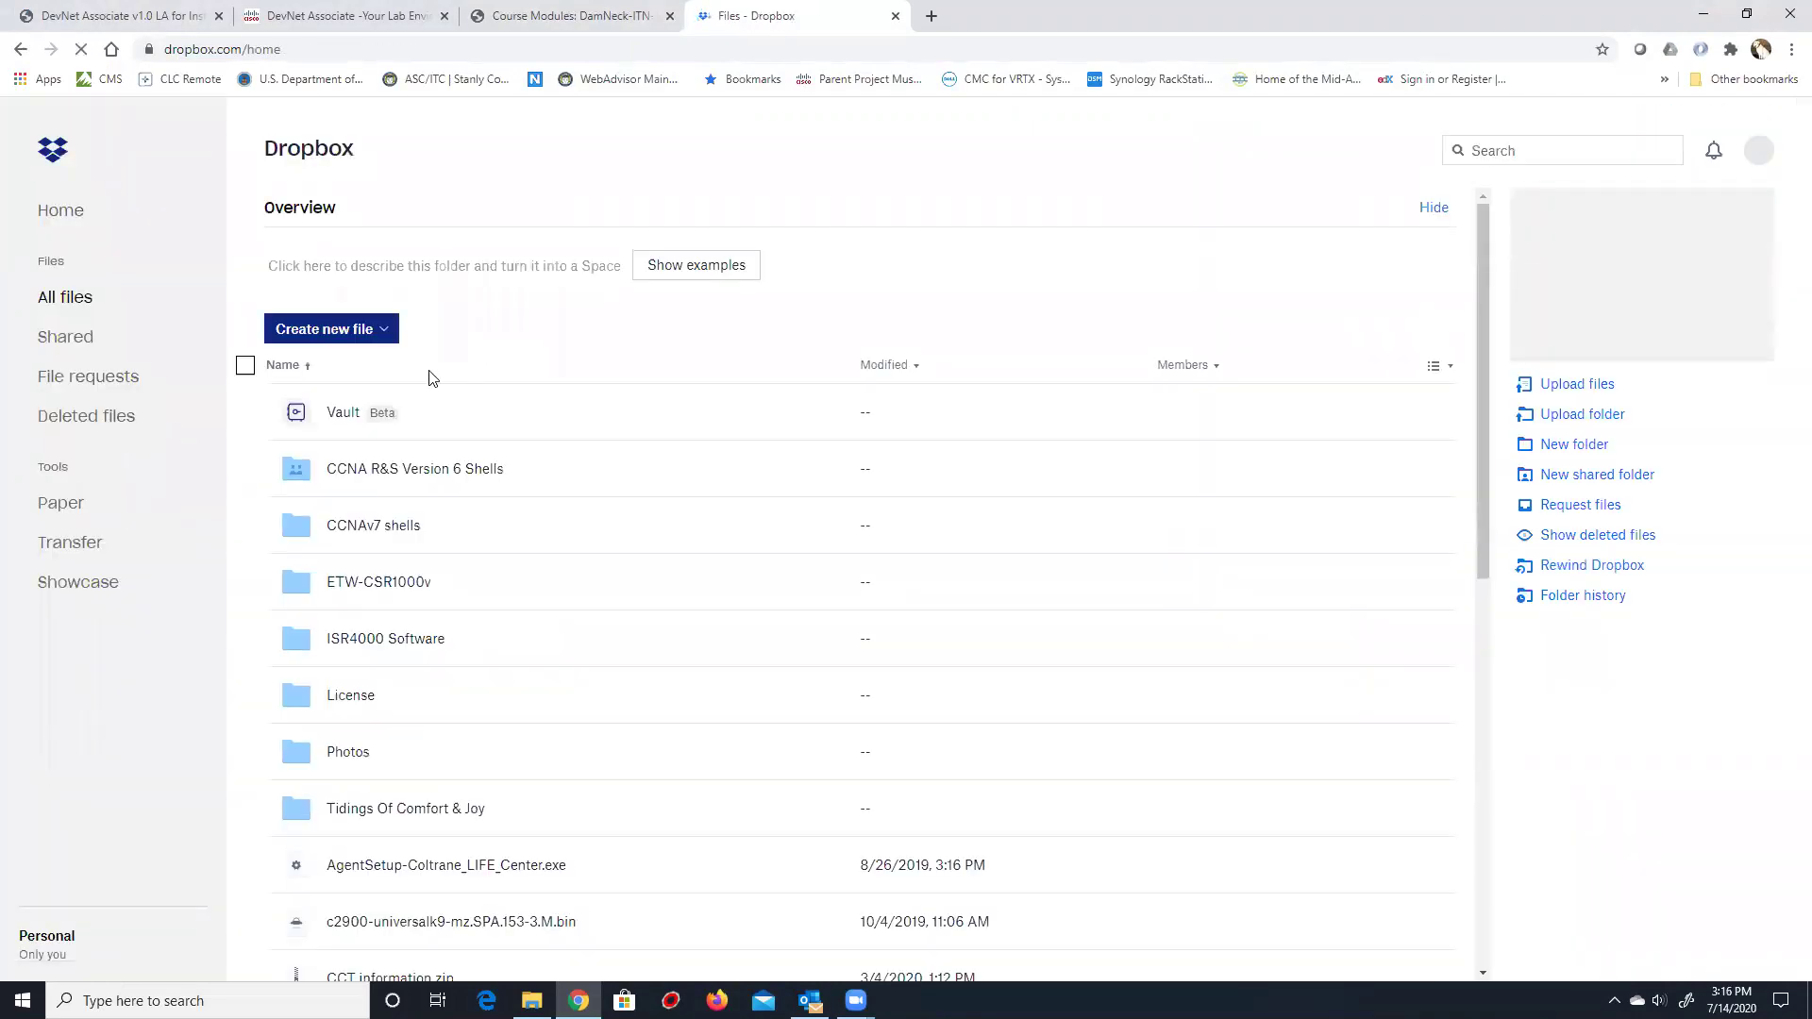
{"action": "left_click", "coordinate": [573, 615]}
{"action": "left_click", "coordinate": [390, 535]}
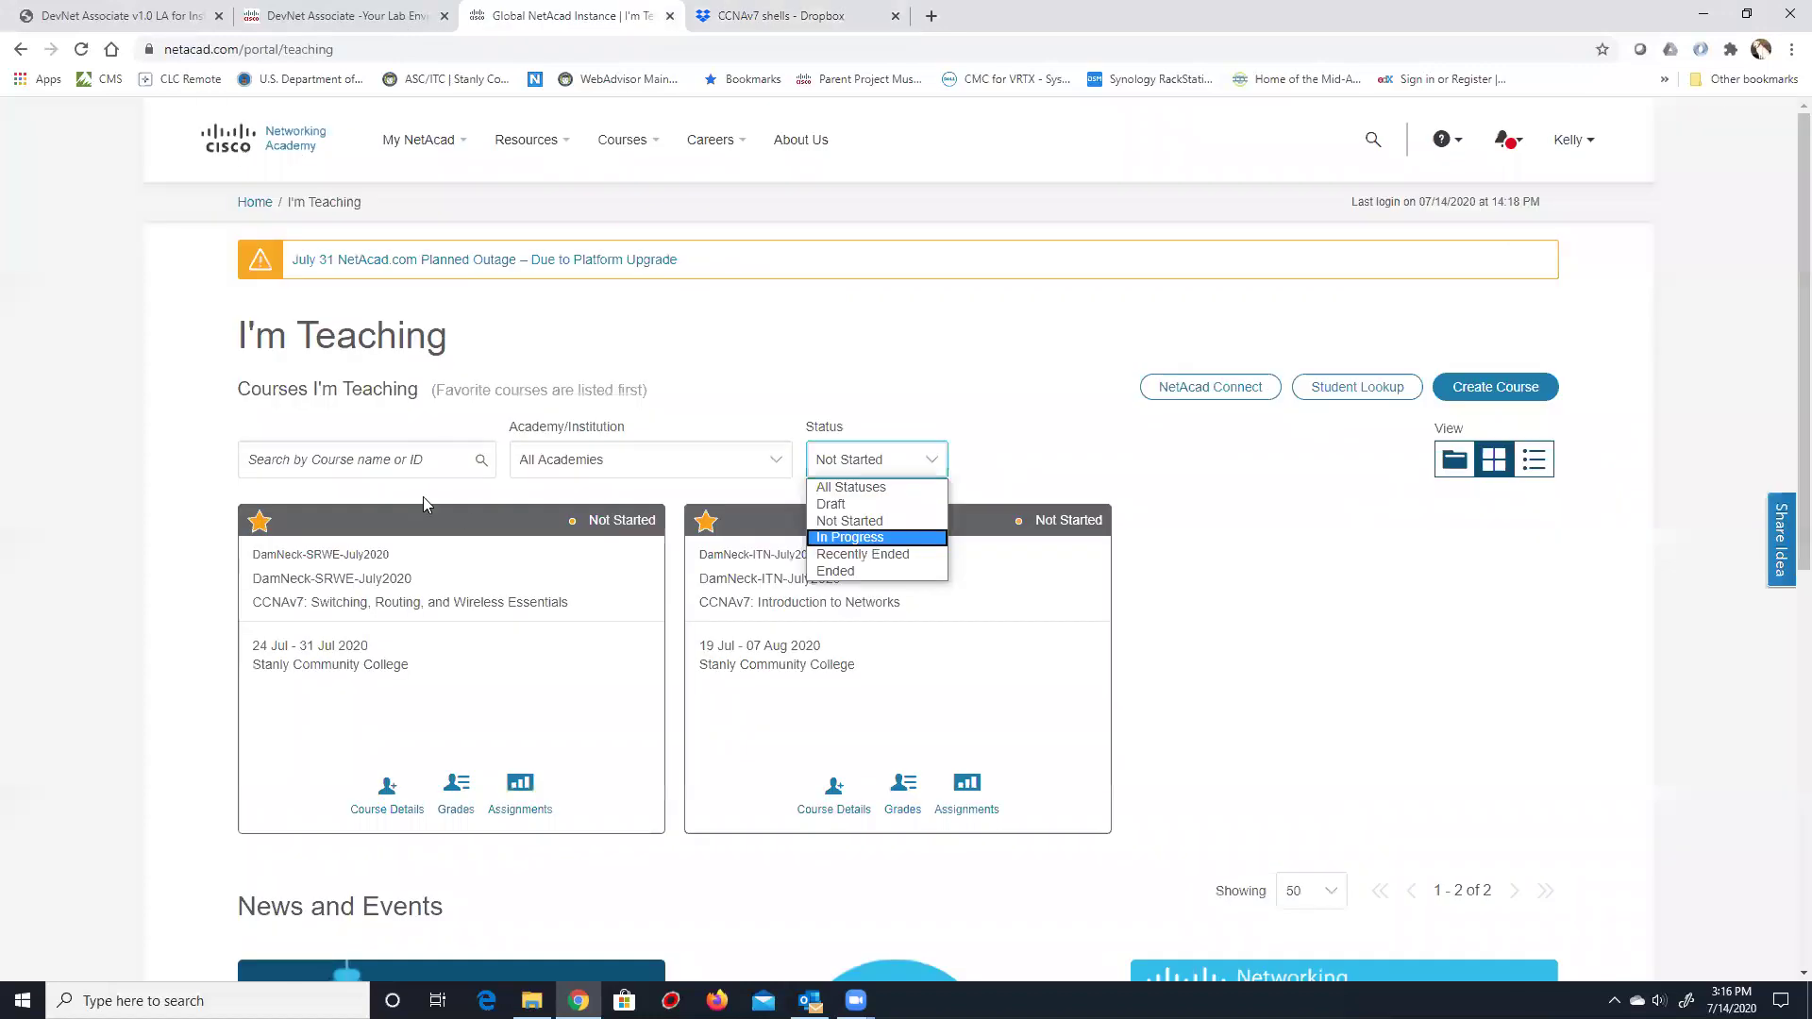
Filter the I'm Teaching courses by In Progress, Not Started and All Statuses in turn, ending on In Progress.
{"action": "key", "text": "Return"}
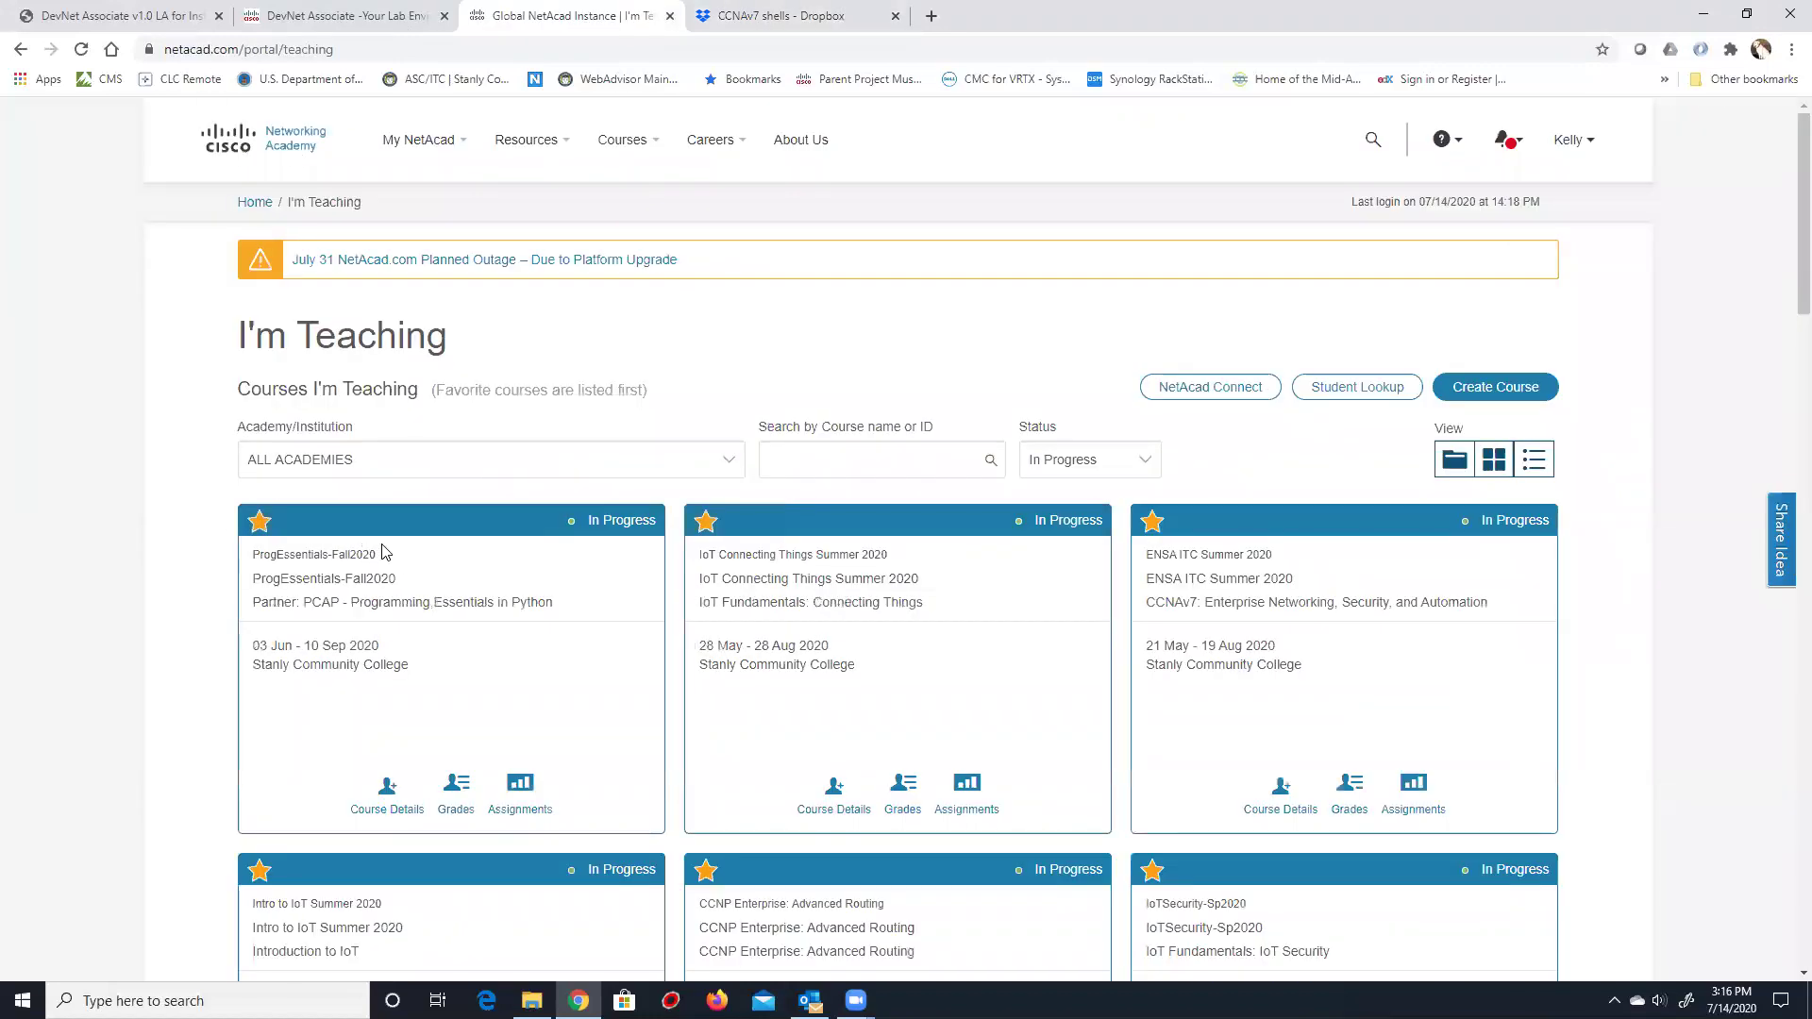
{"action": "mouse_move", "coordinate": [383, 552]}
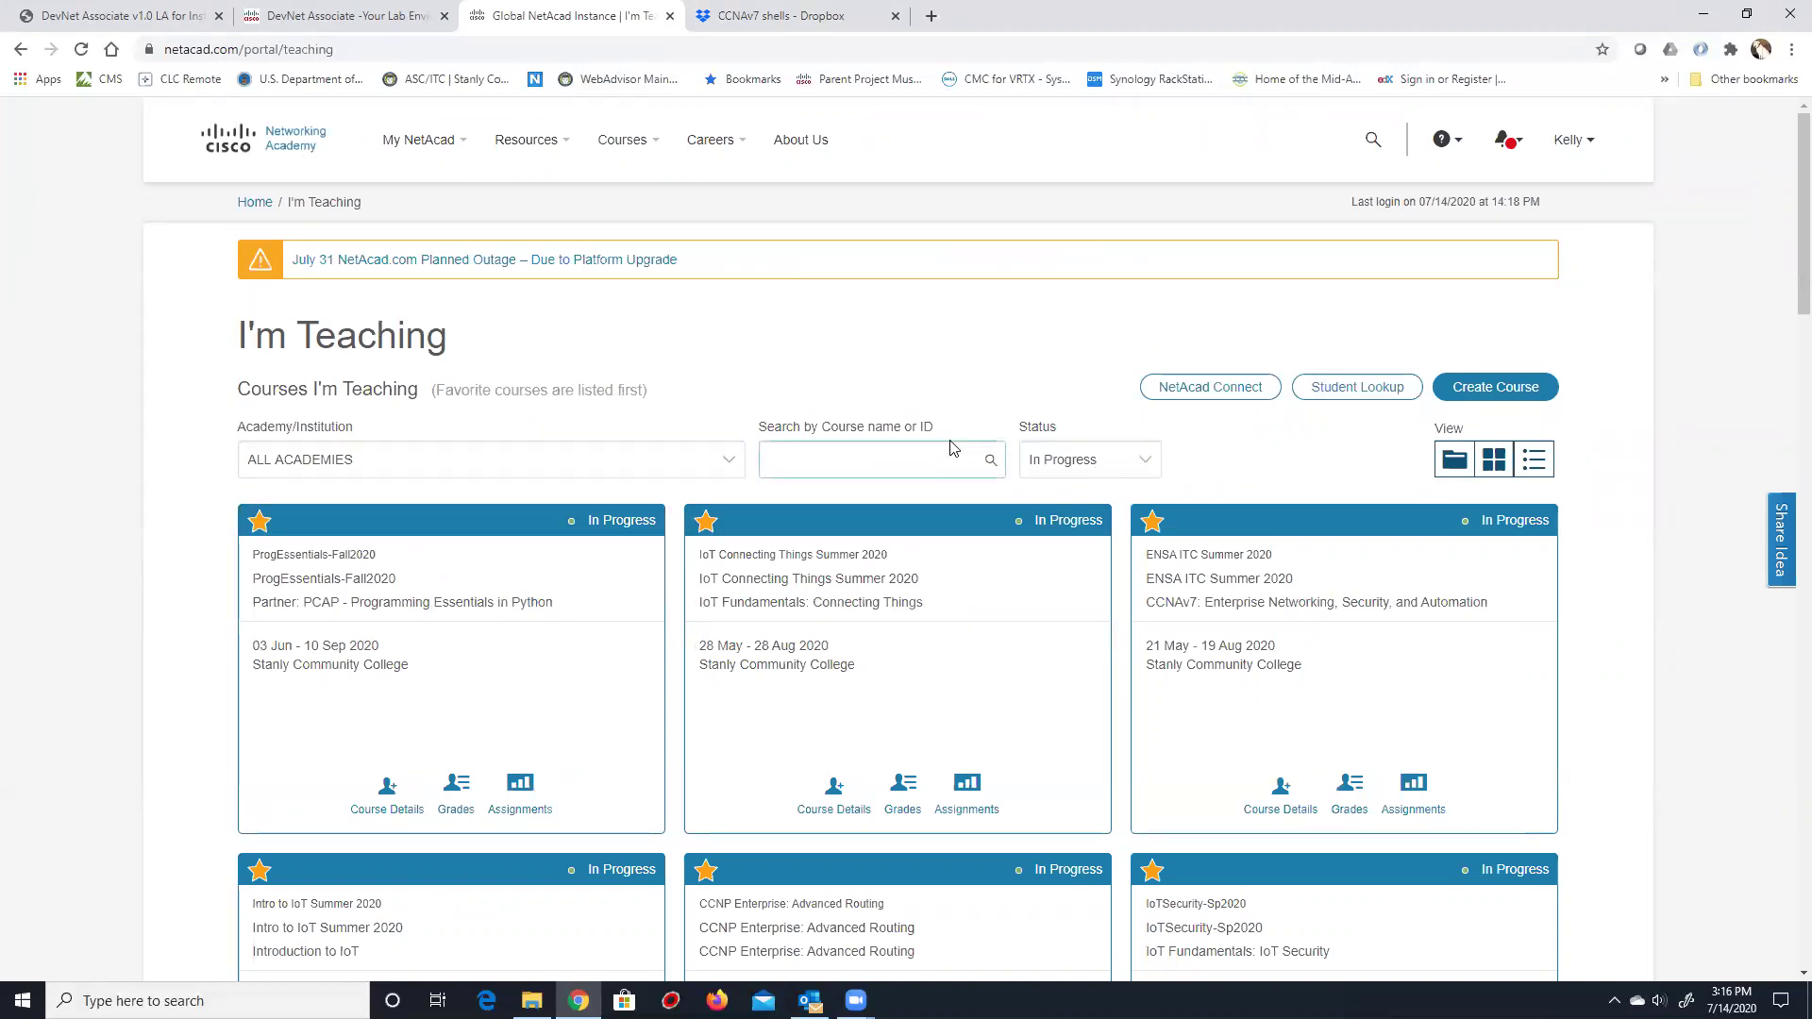
{"action": "left_click", "coordinate": [1075, 460]}
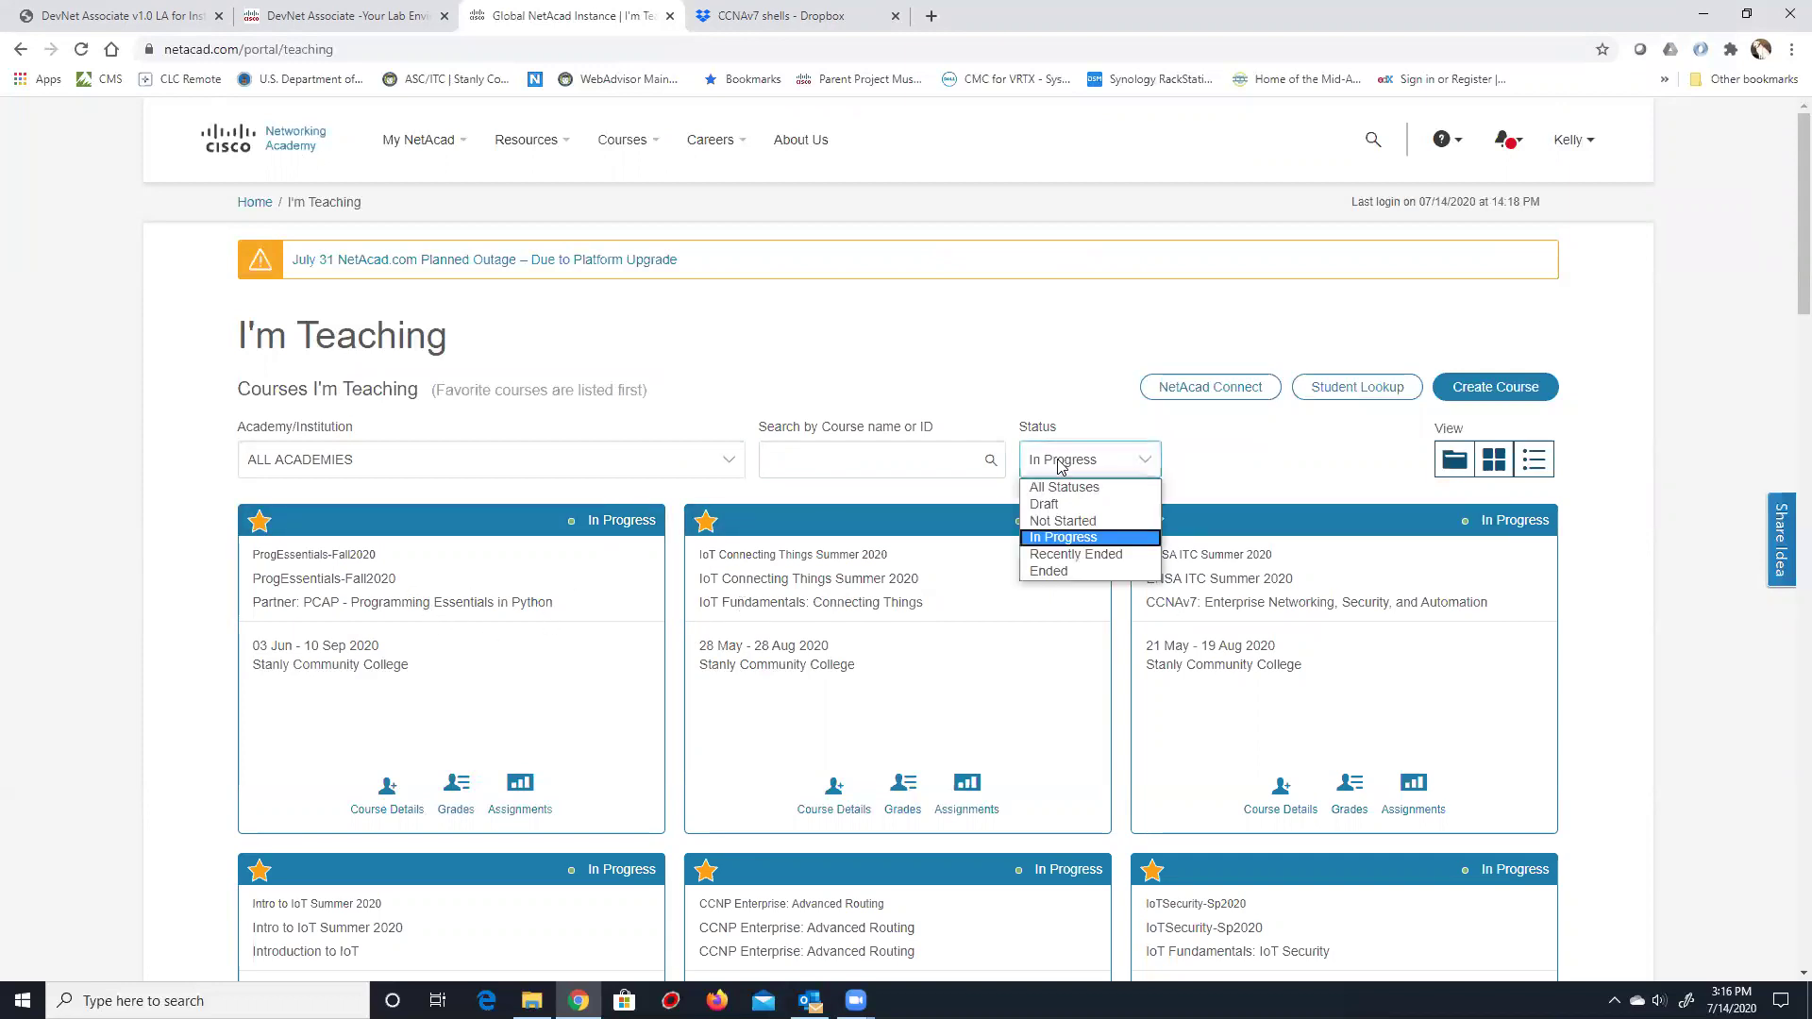
{"action": "left_click", "coordinate": [1059, 522]}
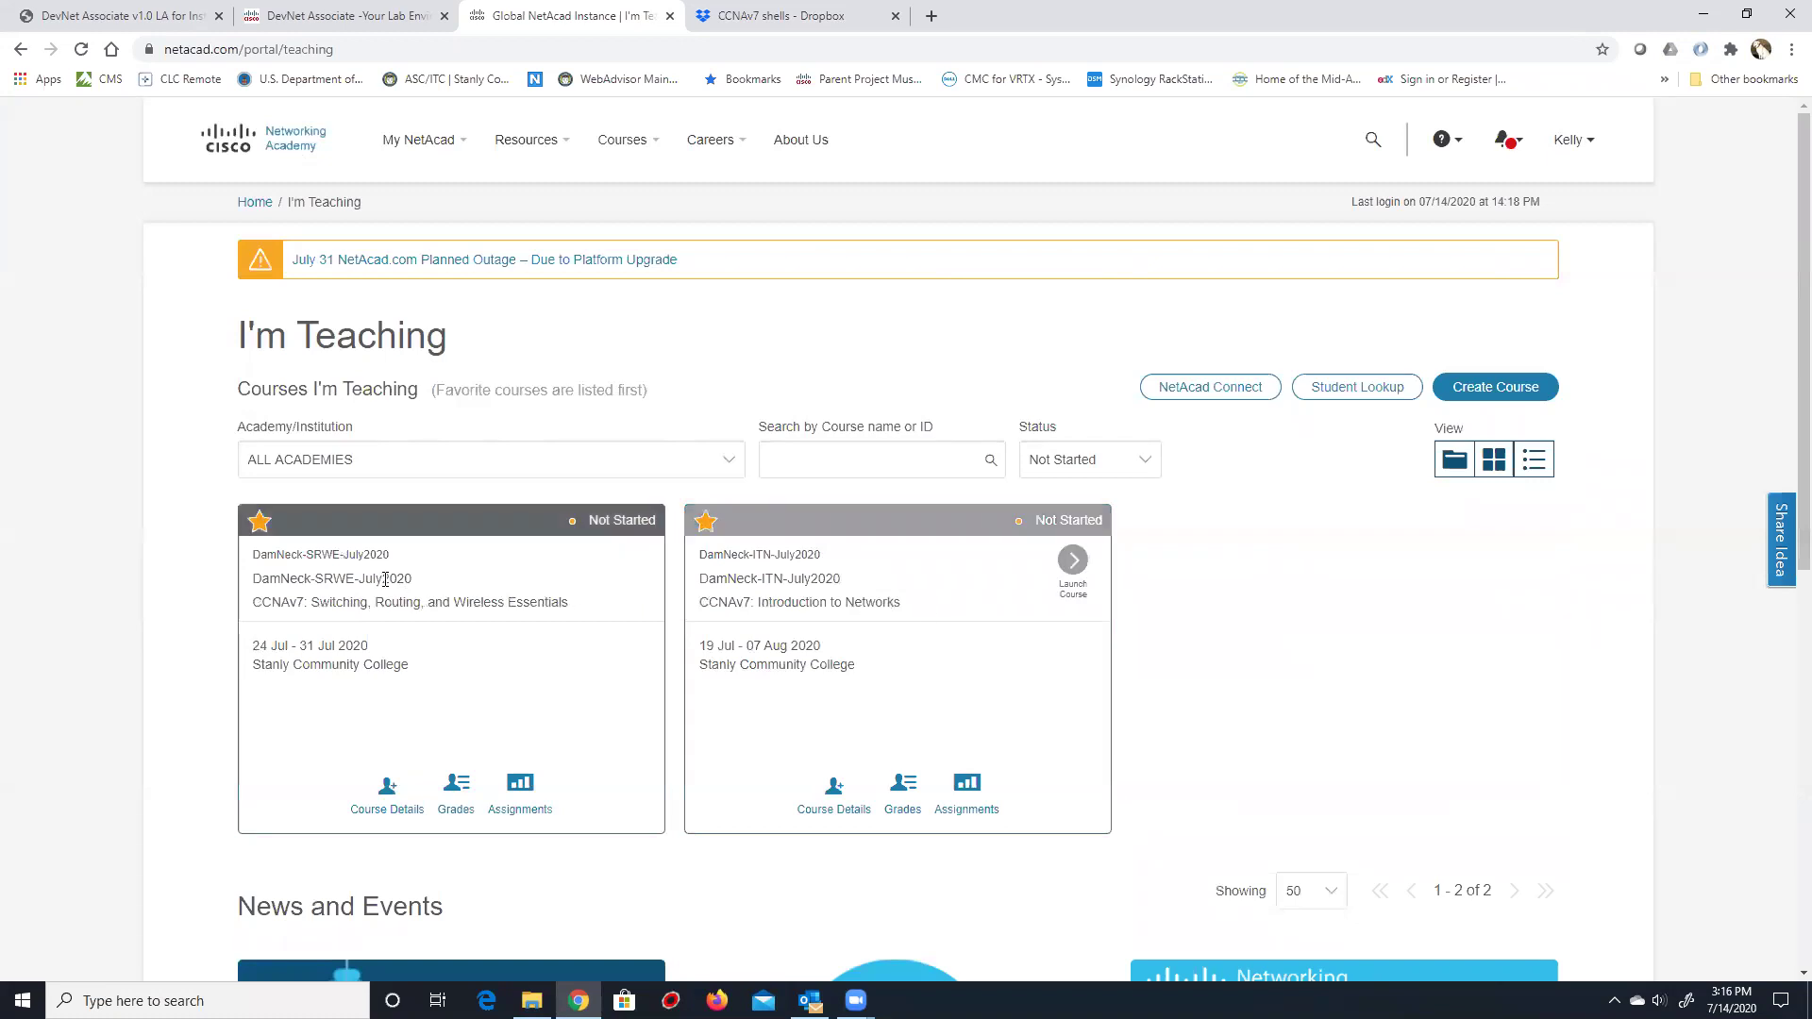
{"action": "left_click", "coordinate": [1058, 462]}
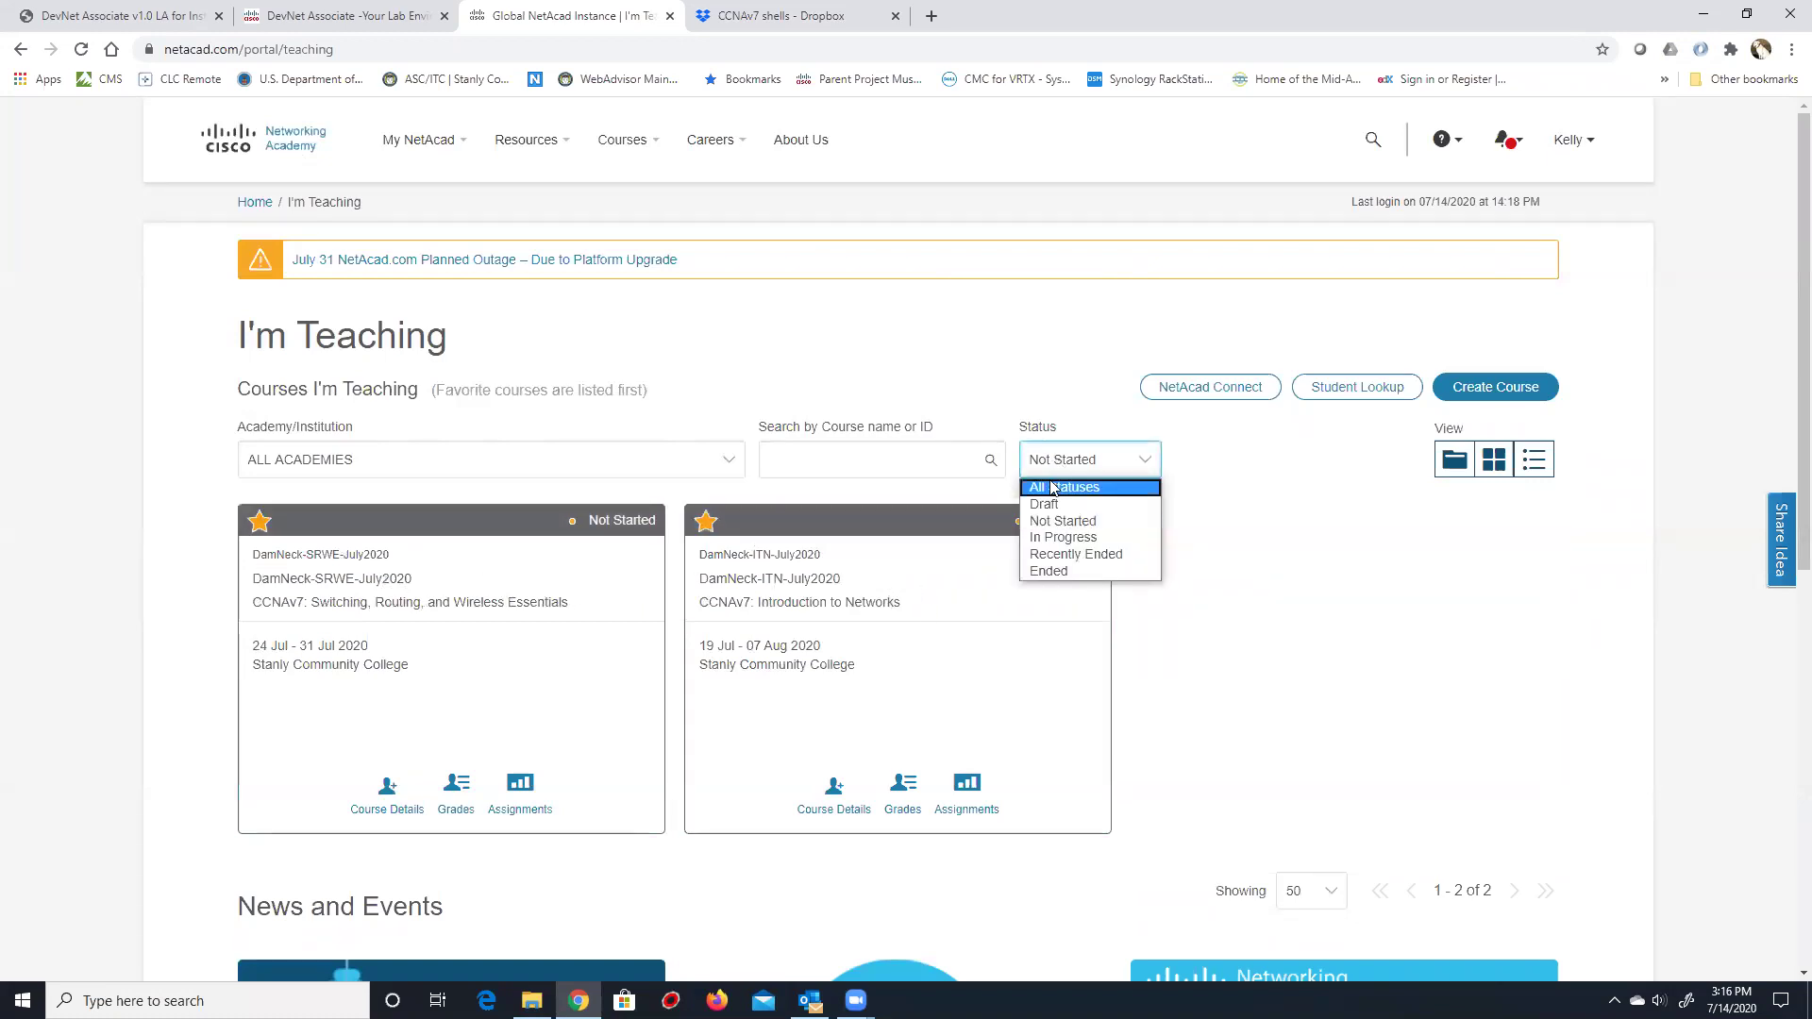
{"action": "left_click", "coordinate": [1055, 485]}
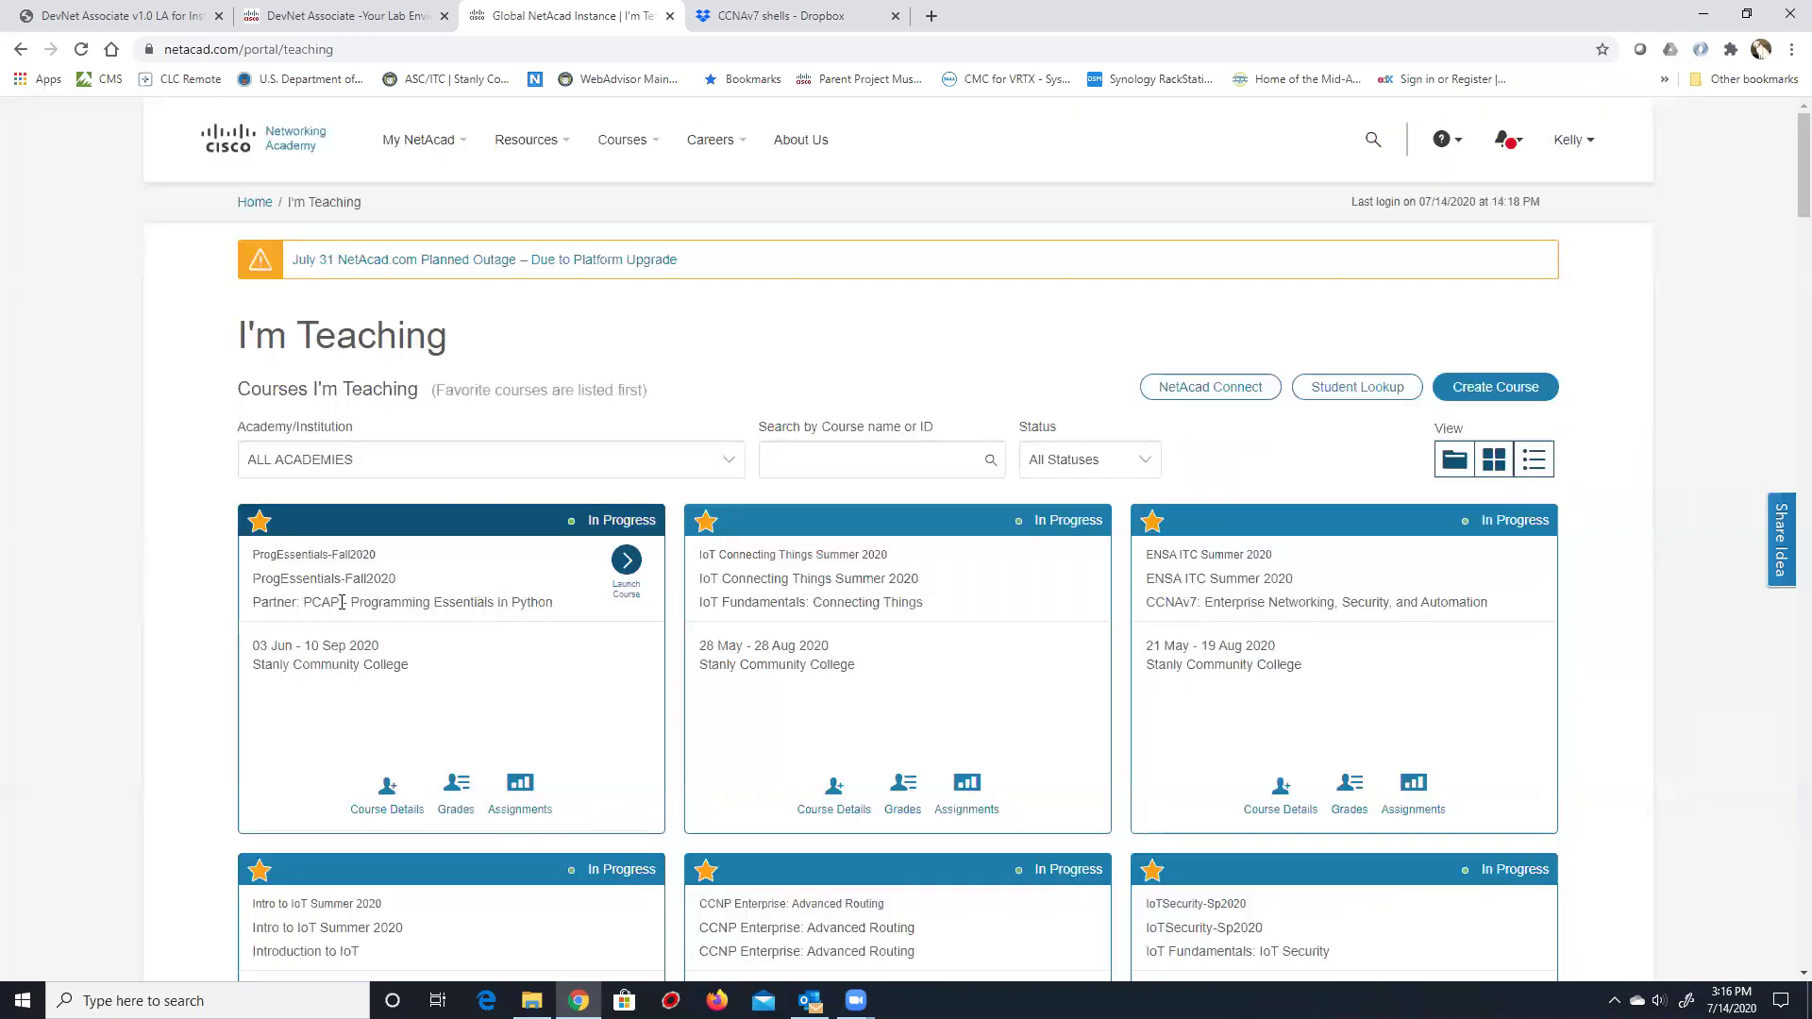
{"action": "left_click", "coordinate": [1096, 464]}
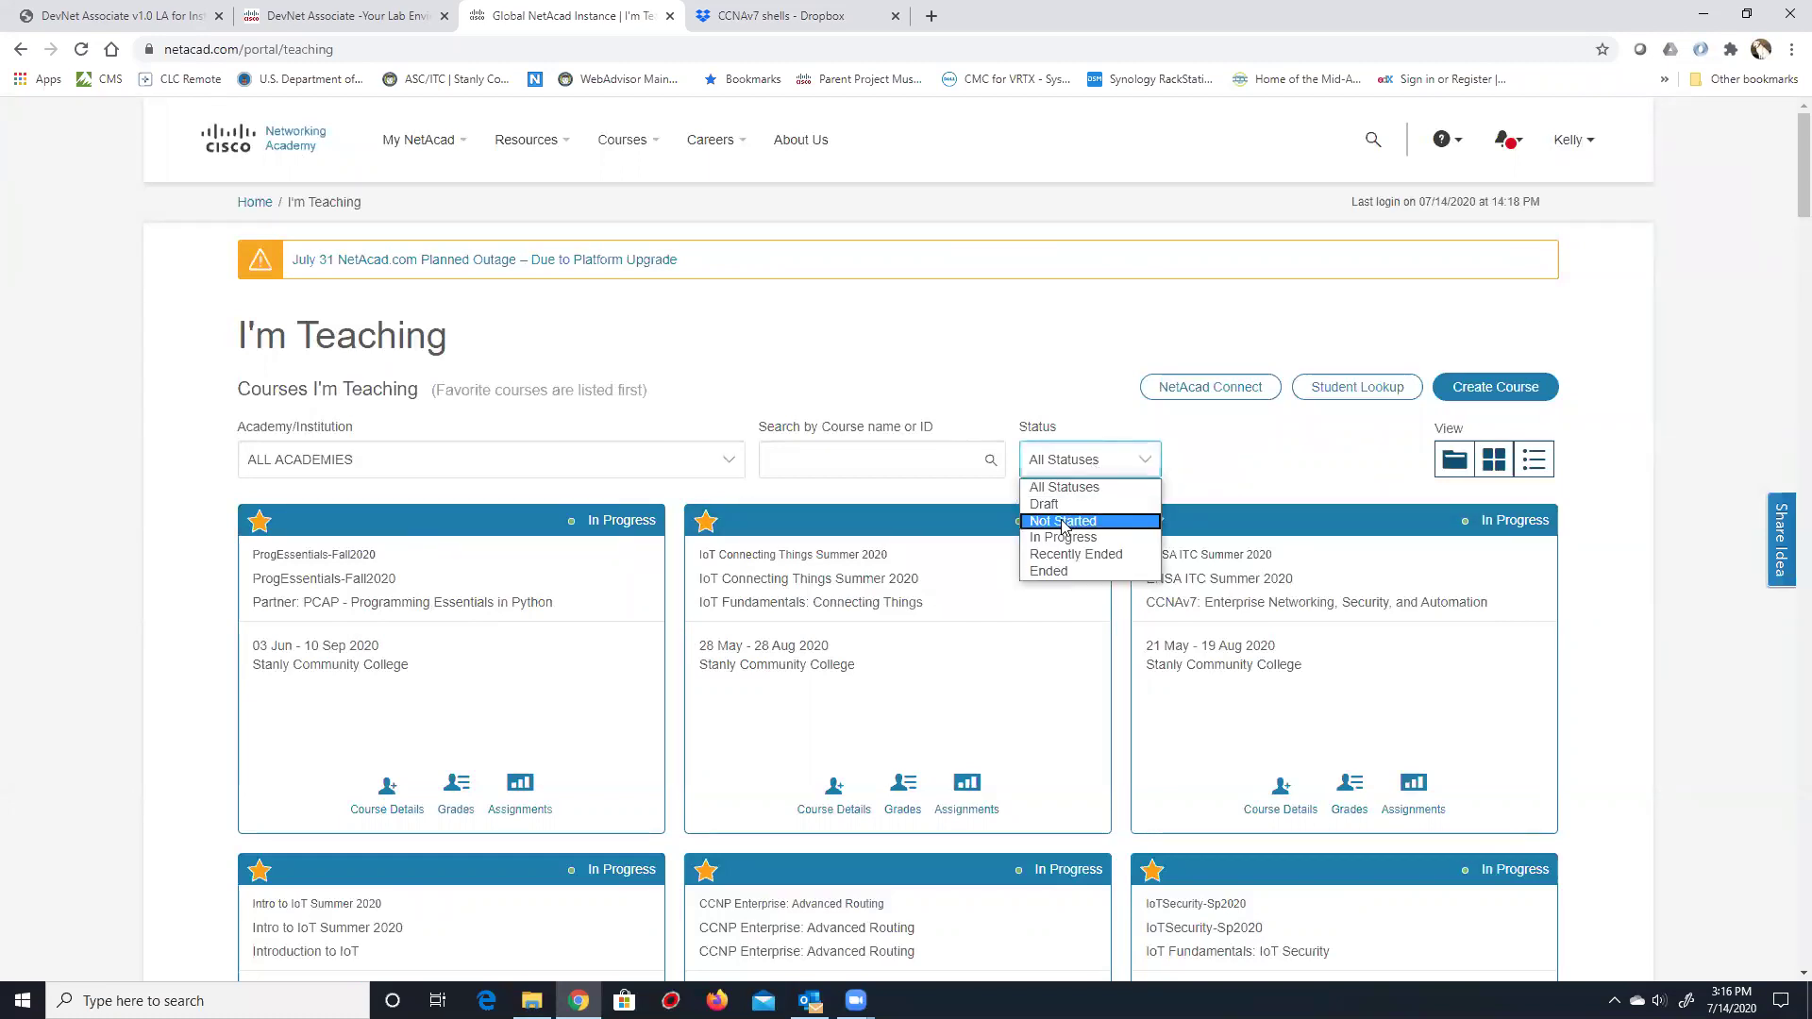
{"action": "left_click", "coordinate": [1051, 520]}
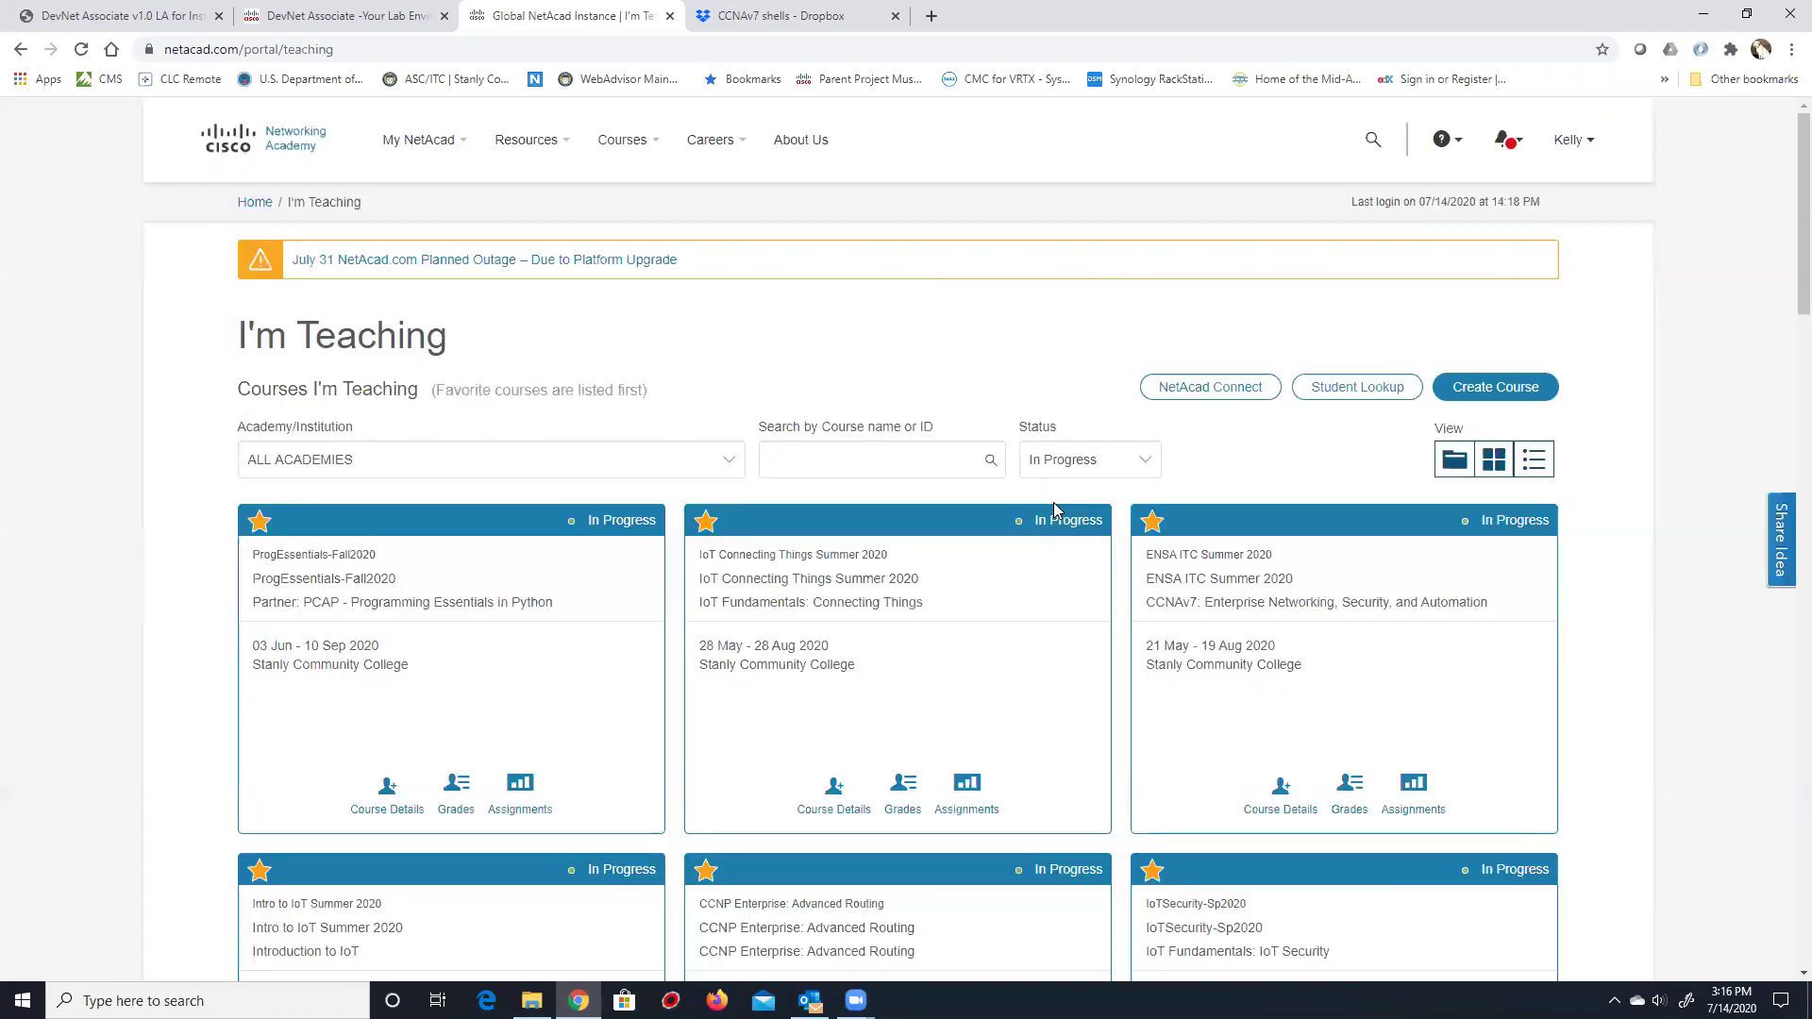
Launch the ENSA ITC Summer 2020 course and show its modules.
{"action": "mouse_move", "coordinate": [1359, 575]}
{"action": "left_click", "coordinate": [1222, 575]}
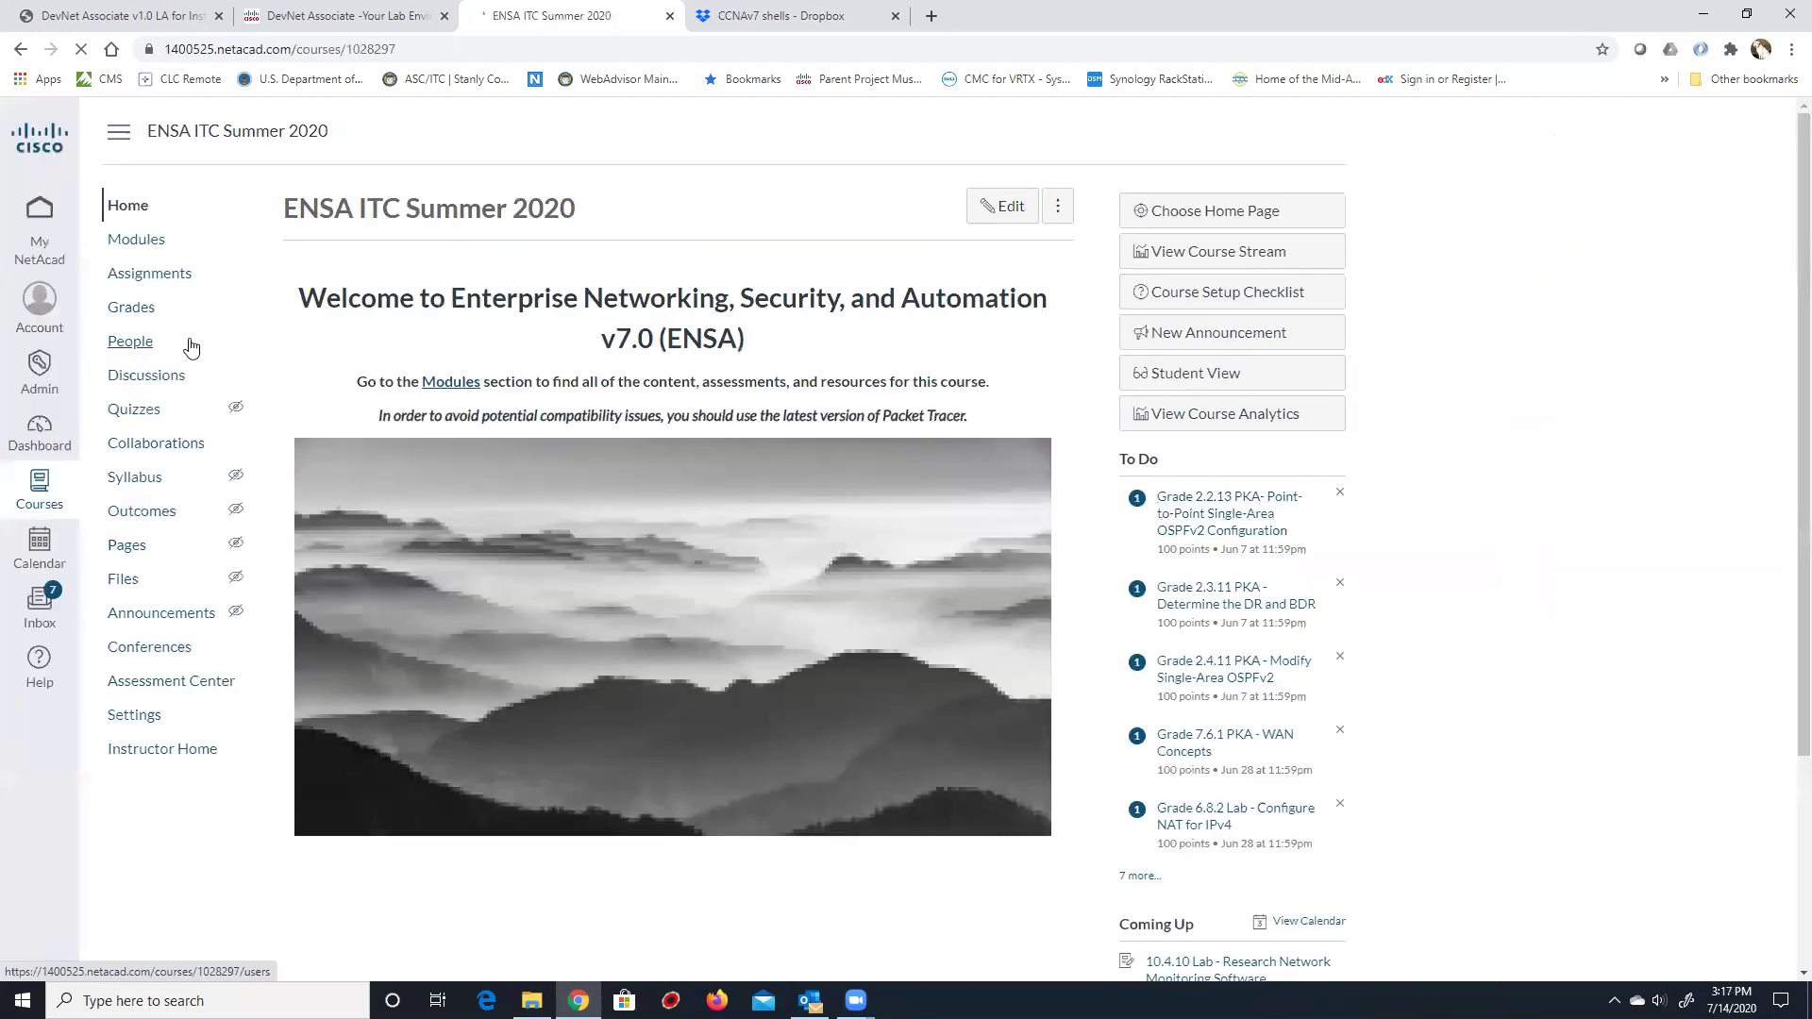
{"action": "left_click", "coordinate": [137, 240]}
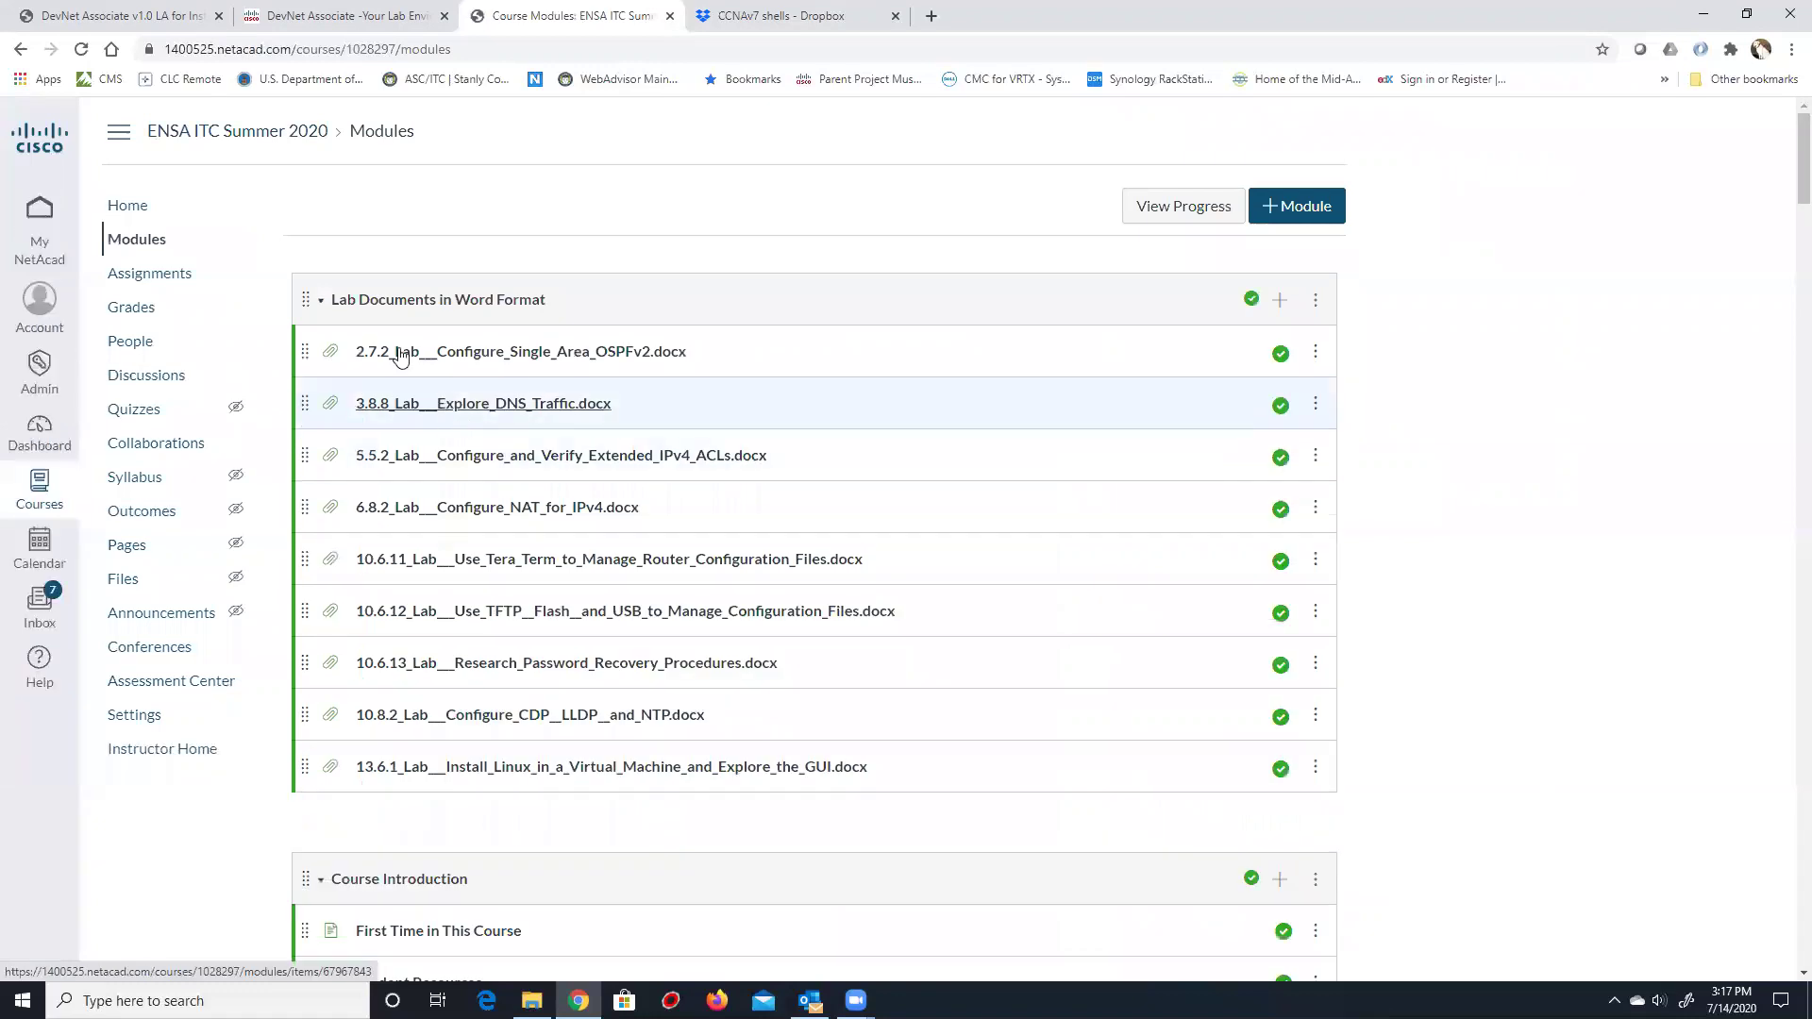
Review the course's lab documents in Word format and the lectures, Packet Tracer activities and labs in Modules 1 and 2.
{"action": "scroll", "coordinate": [396, 284], "scroll_direction": "down", "scroll_amount": 3}
{"action": "scroll", "coordinate": [443, 217], "scroll_direction": "up", "scroll_amount": 2}
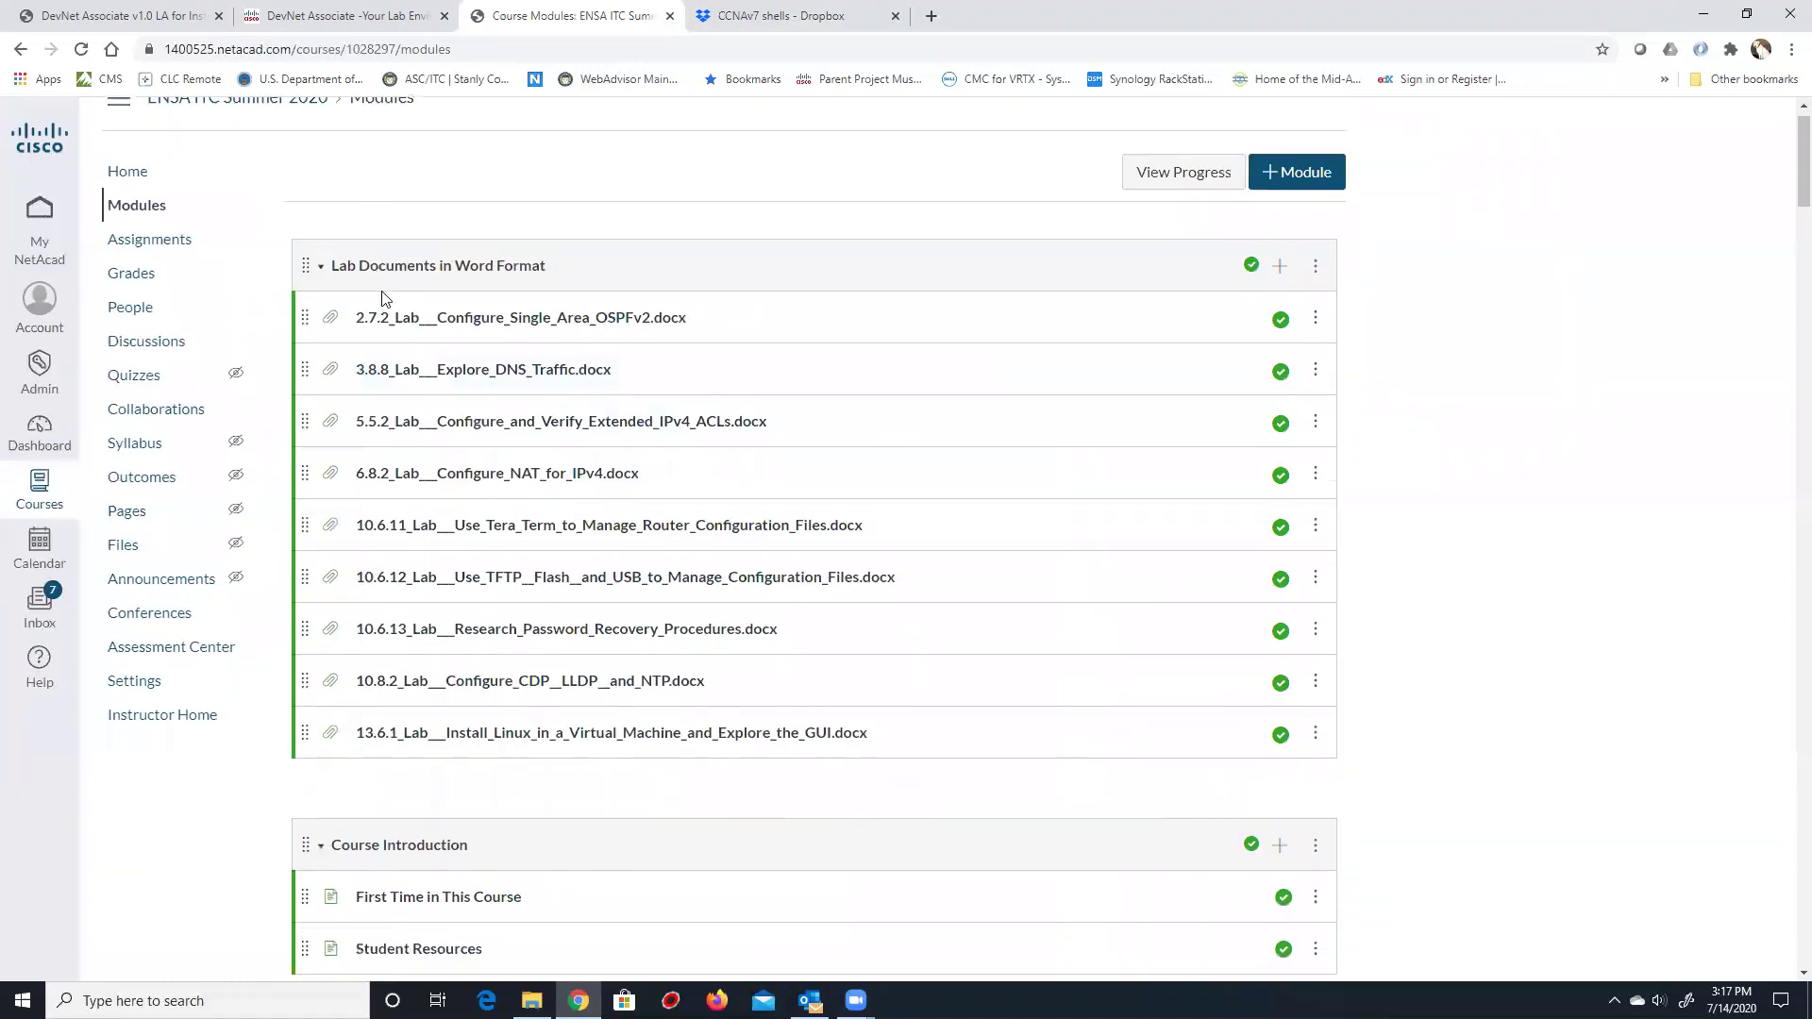
{"action": "scroll", "coordinate": [406, 311], "scroll_direction": "down", "scroll_amount": 15}
{"action": "scroll", "coordinate": [422, 335], "scroll_direction": "down", "scroll_amount": 16}
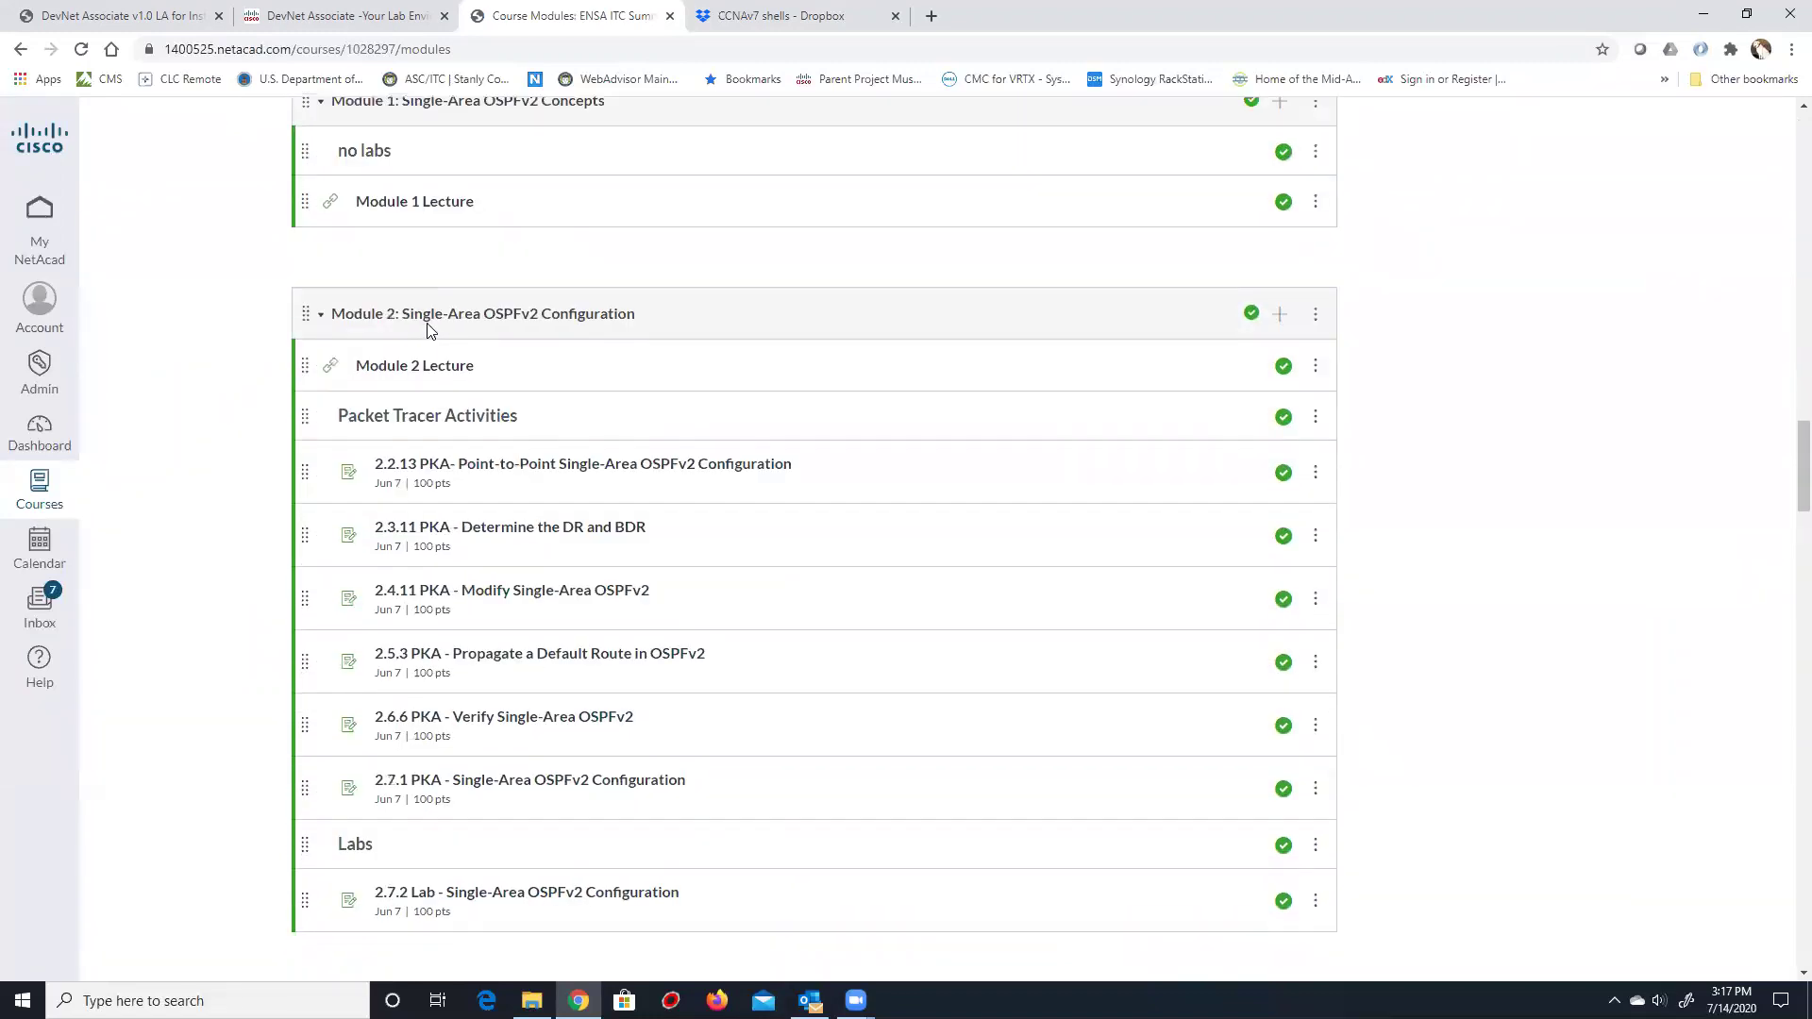
{"action": "scroll", "coordinate": [424, 321], "scroll_direction": "up", "scroll_amount": 1}
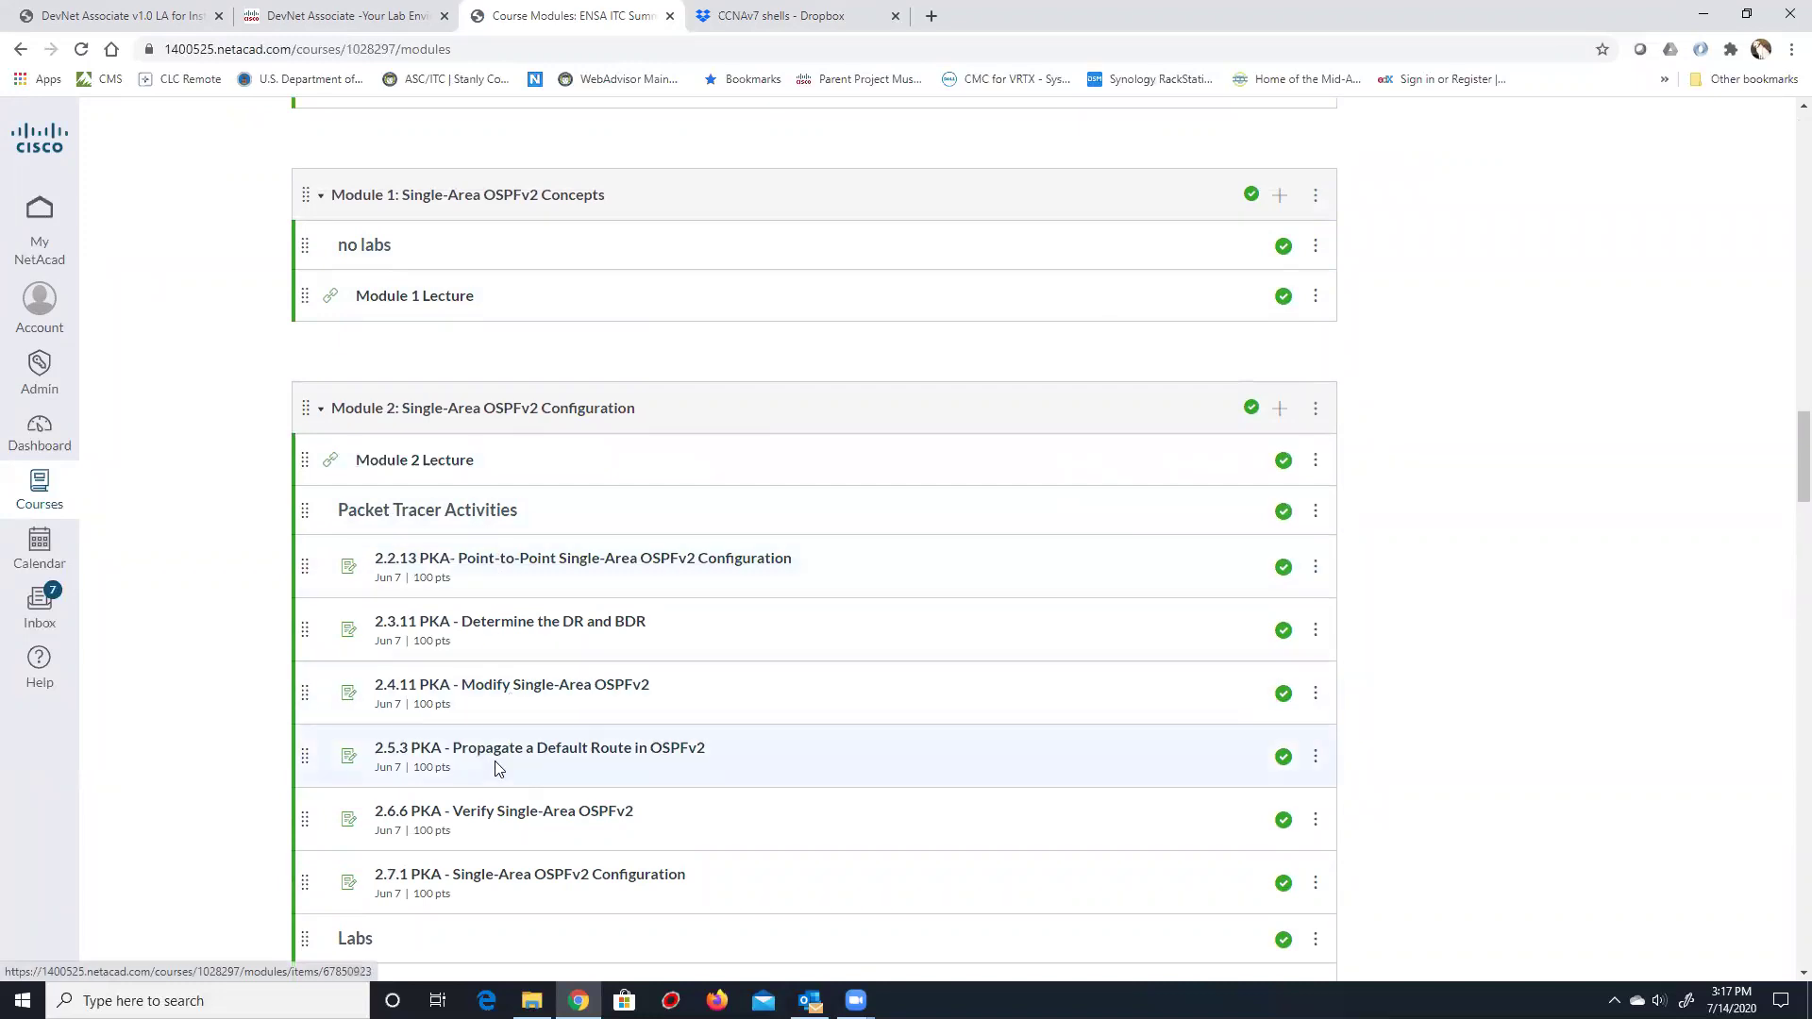
{"action": "scroll", "coordinate": [498, 768], "scroll_direction": "down", "scroll_amount": 3}
{"action": "scroll", "coordinate": [479, 489], "scroll_direction": "up", "scroll_amount": 1}
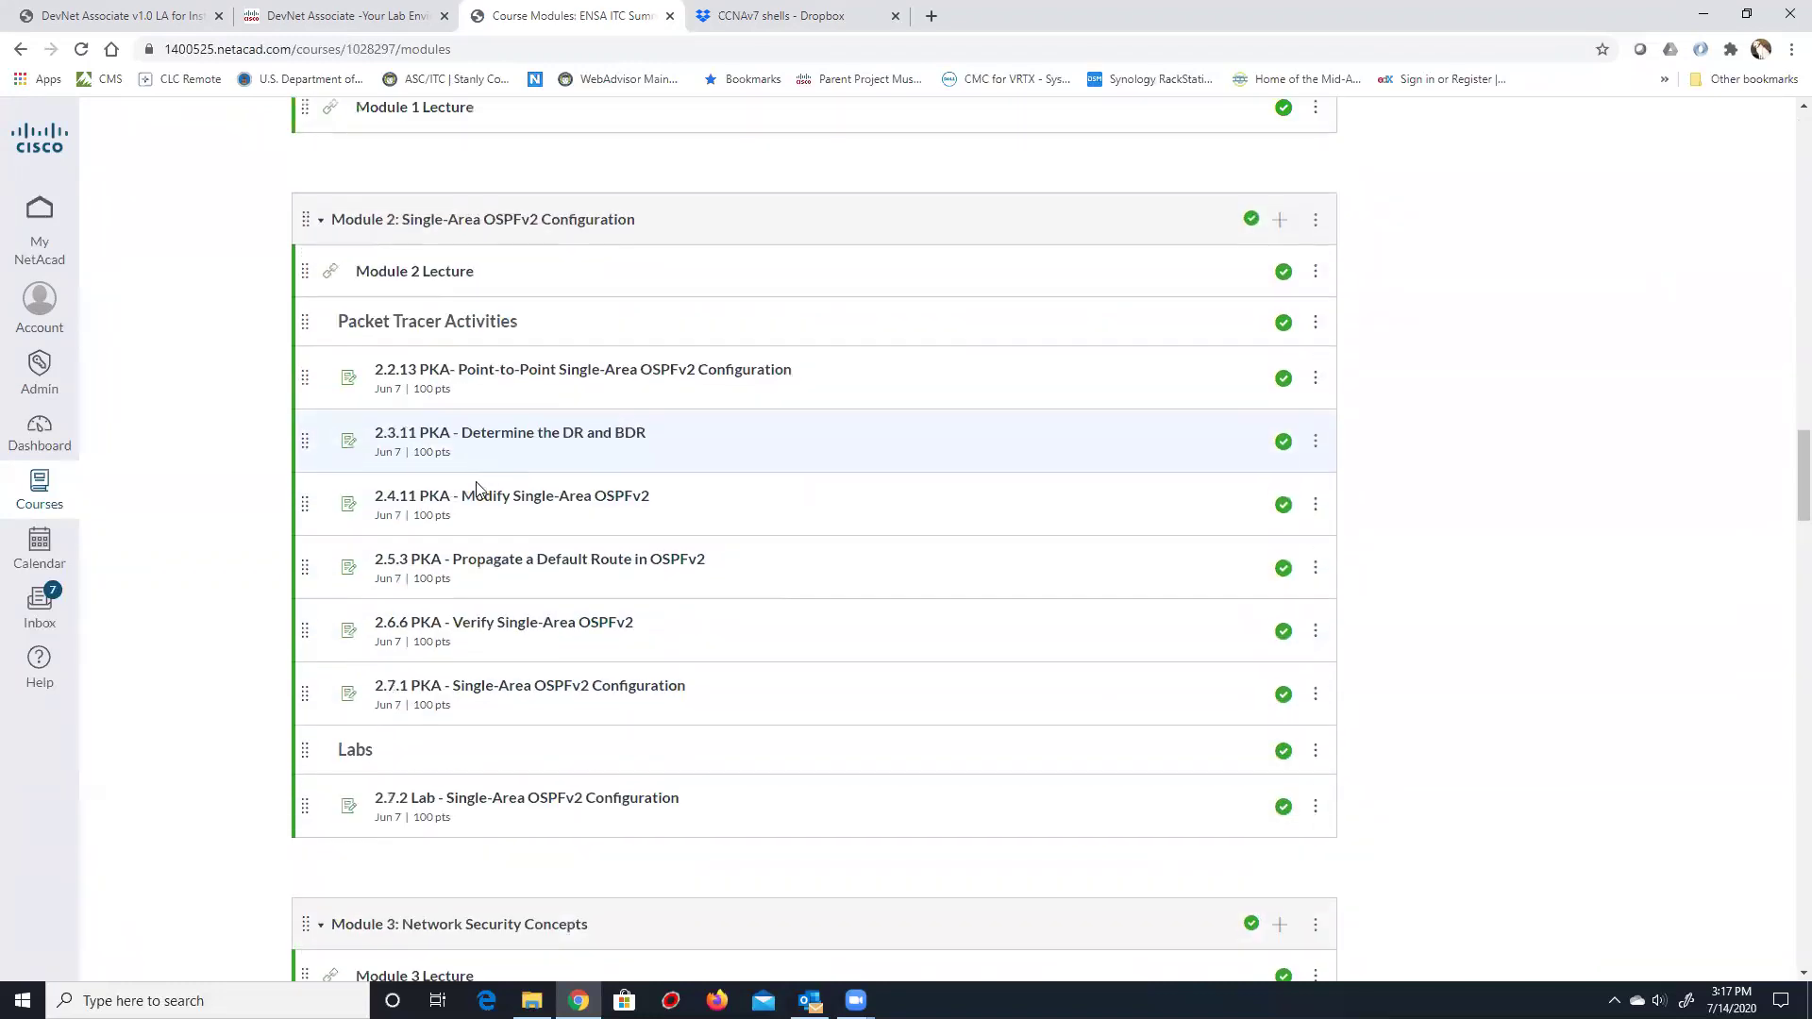
{"action": "scroll", "coordinate": [477, 490], "scroll_direction": "down", "scroll_amount": 3}
{"action": "scroll", "coordinate": [483, 479], "scroll_direction": "up", "scroll_amount": 1}
{"action": "scroll", "coordinate": [481, 479], "scroll_direction": "up", "scroll_amount": 15}
{"action": "scroll", "coordinate": [481, 478], "scroll_direction": "up", "scroll_amount": 20}
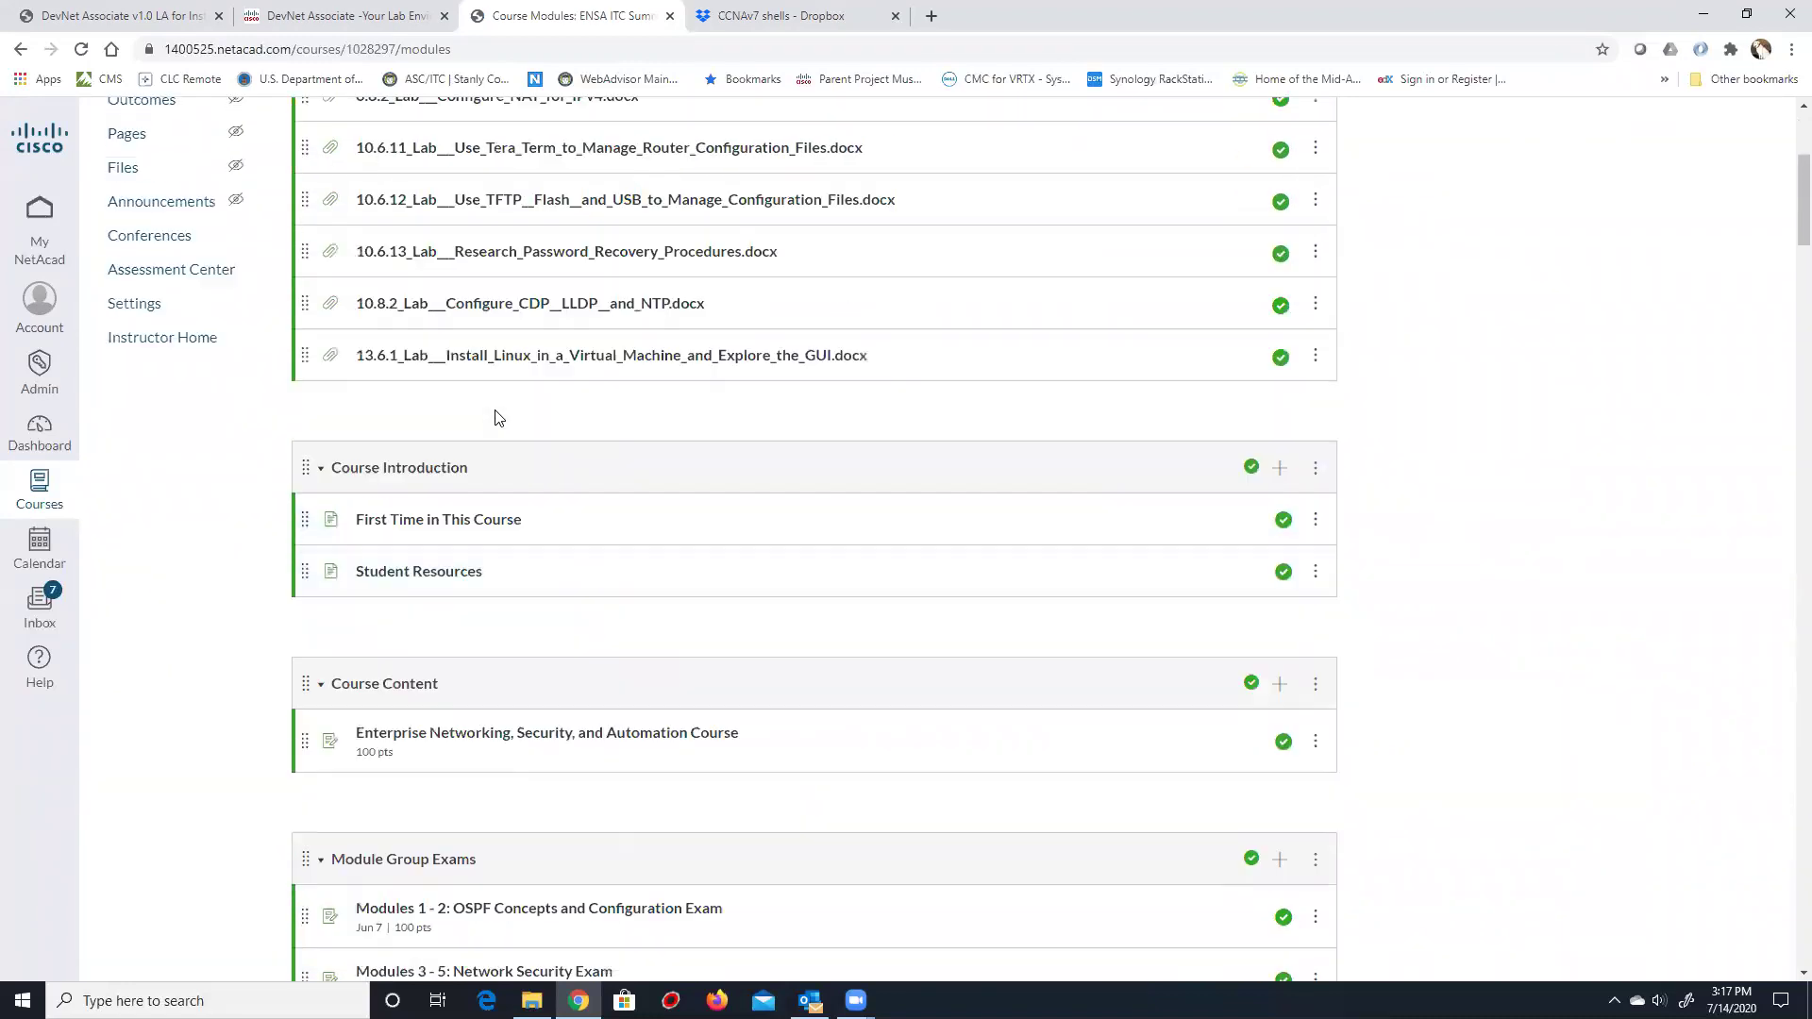
{"action": "scroll", "coordinate": [498, 418], "scroll_direction": "up", "scroll_amount": 4}
Return to the I'm Teaching page, filter the courses by Not Started, and open the details of DamNeck-ITN-July2020.
{"action": "left_click", "coordinate": [26, 217]}
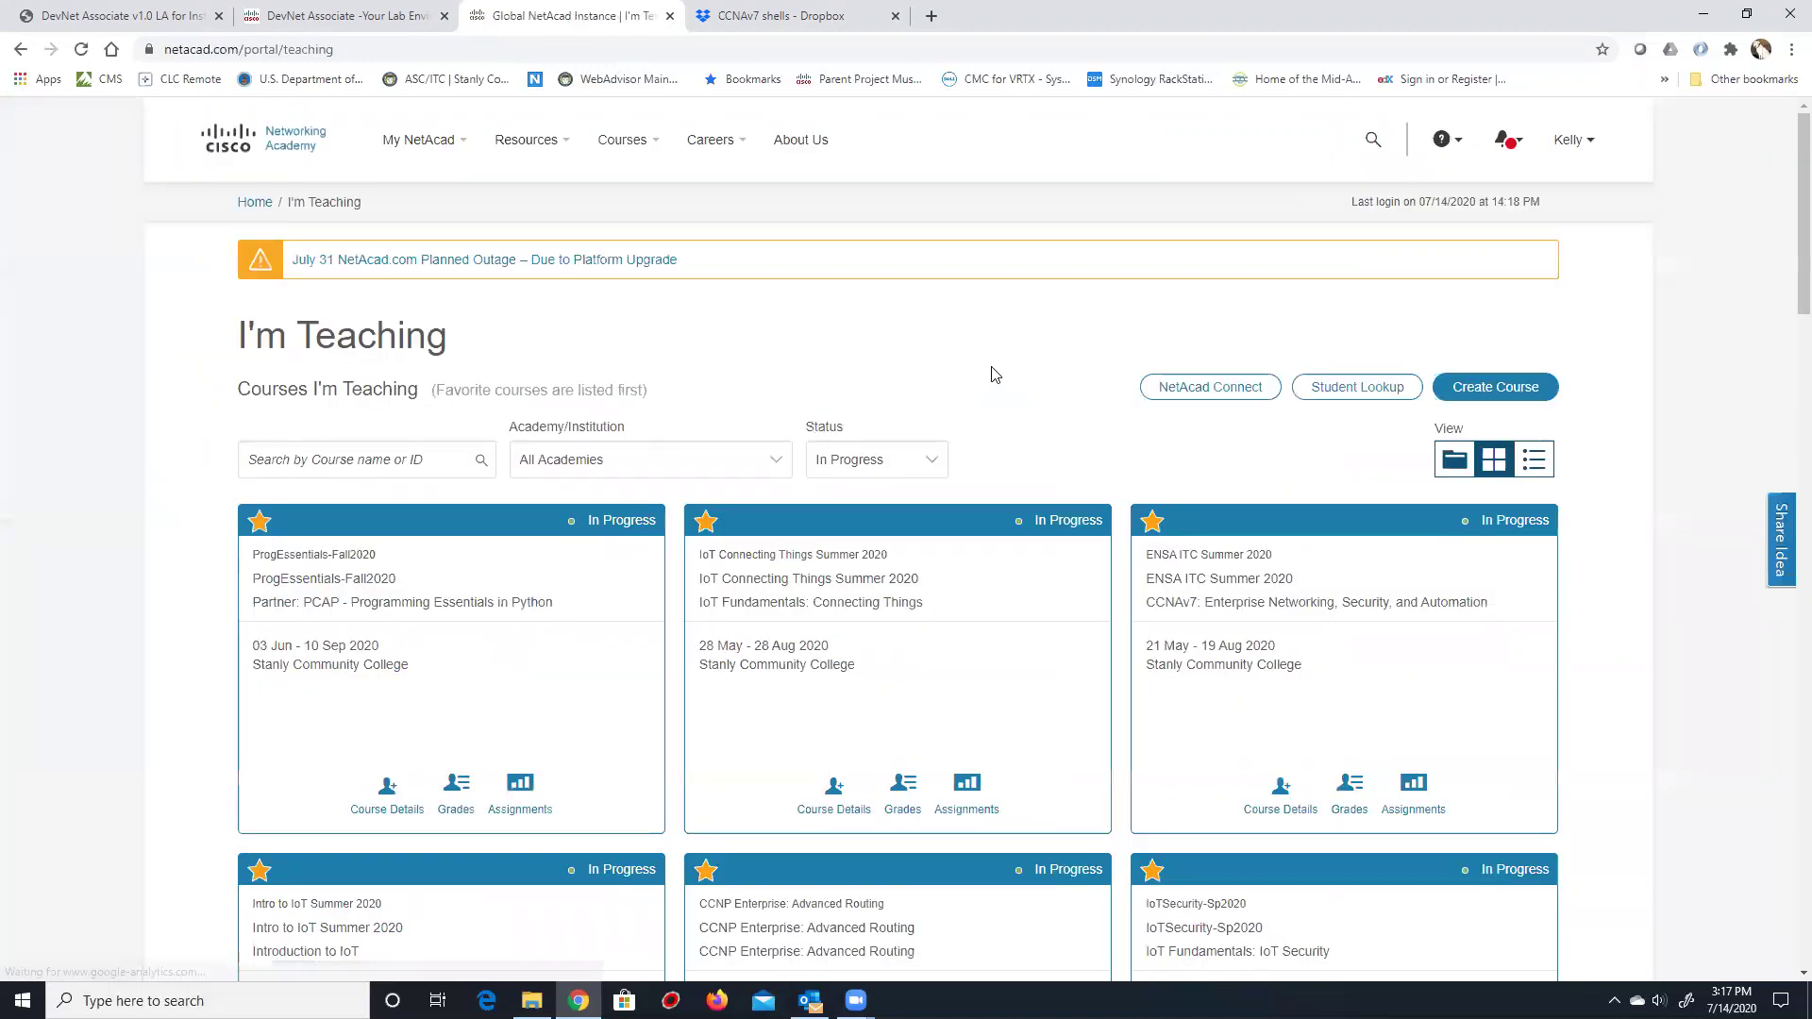
{"action": "left_click", "coordinate": [850, 460]}
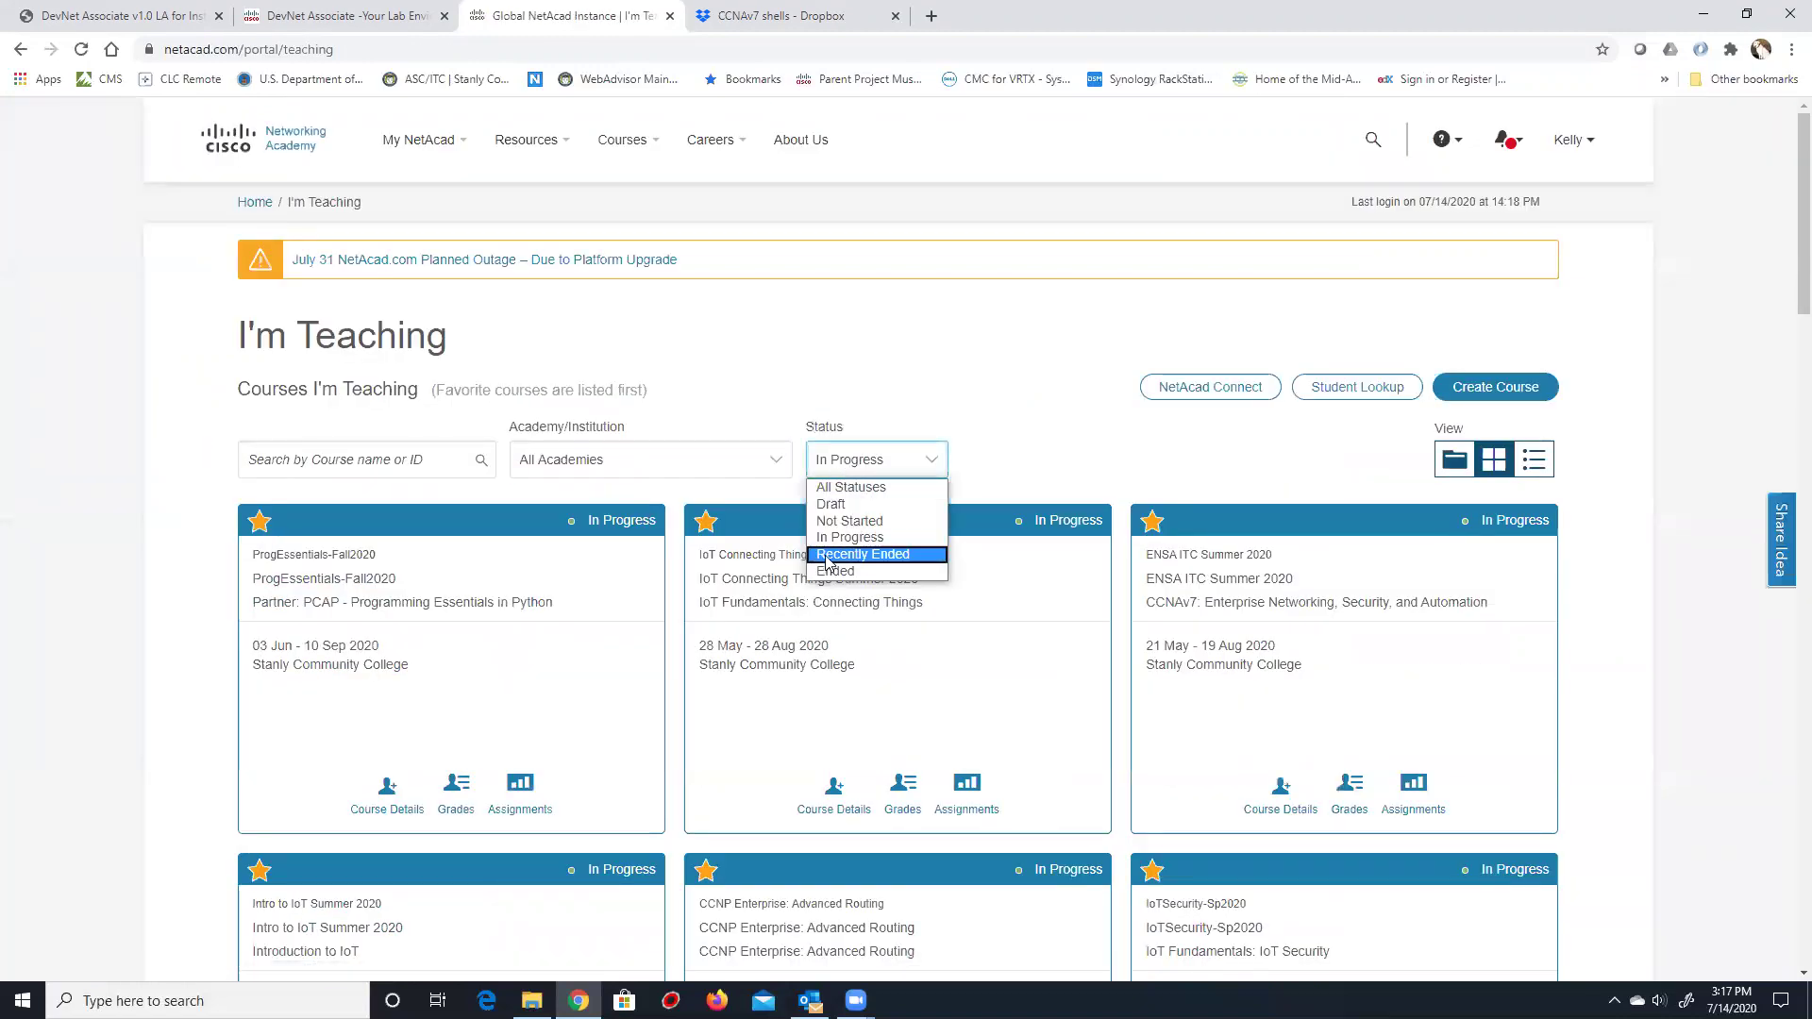
{"action": "left_click", "coordinate": [830, 521]}
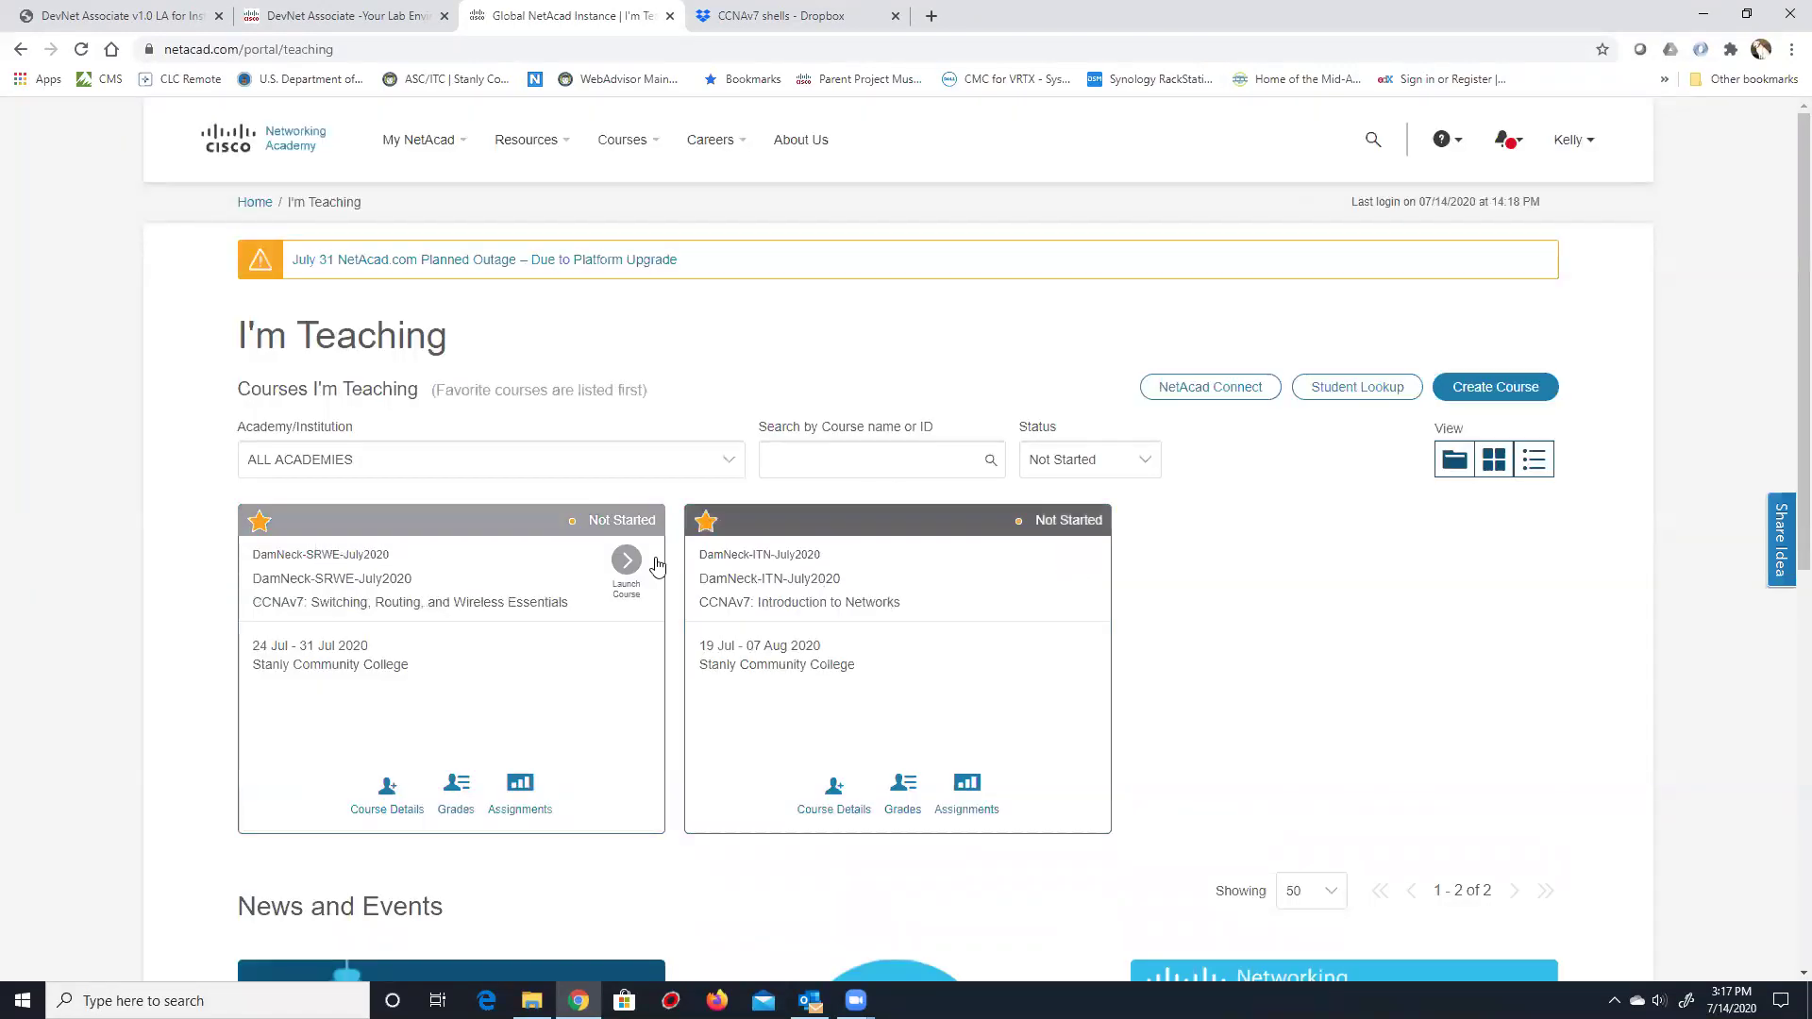
{"action": "left_click", "coordinate": [839, 798]}
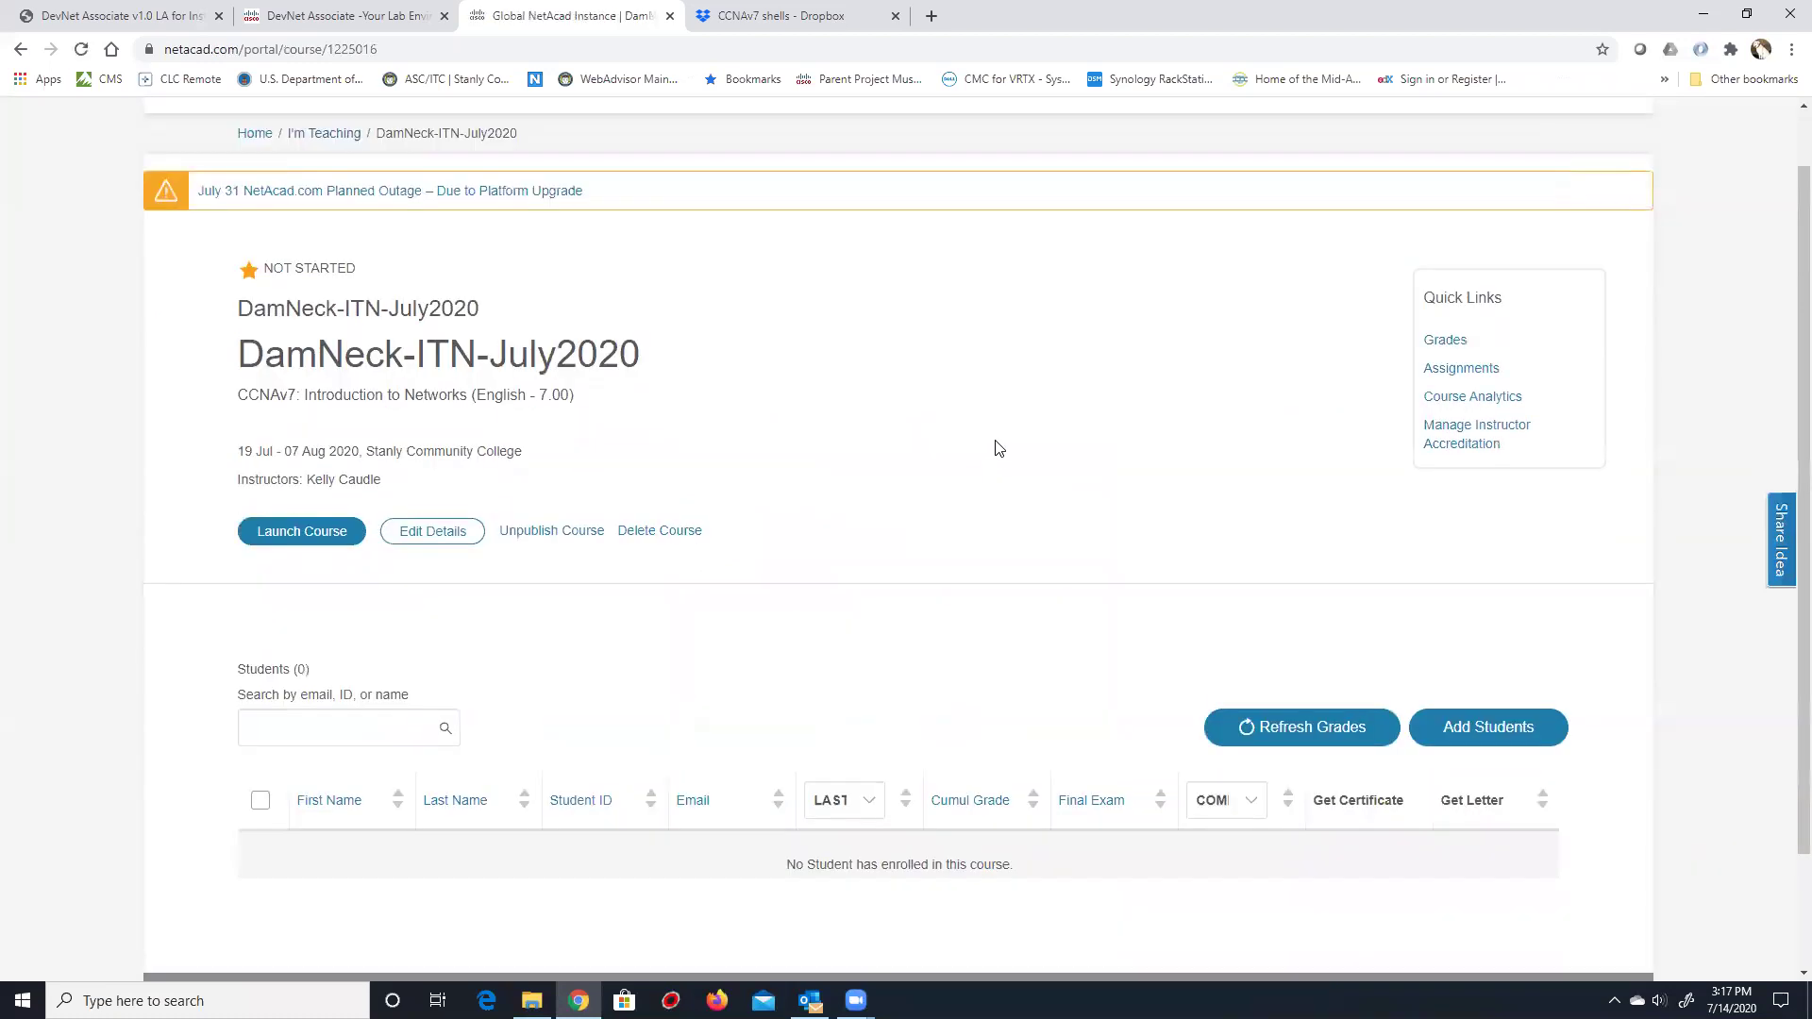
Open the form for adding an individual new student to the DamNeck-ITN-July2020 course.
{"action": "scroll", "coordinate": [998, 448], "scroll_direction": "down", "scroll_amount": 2}
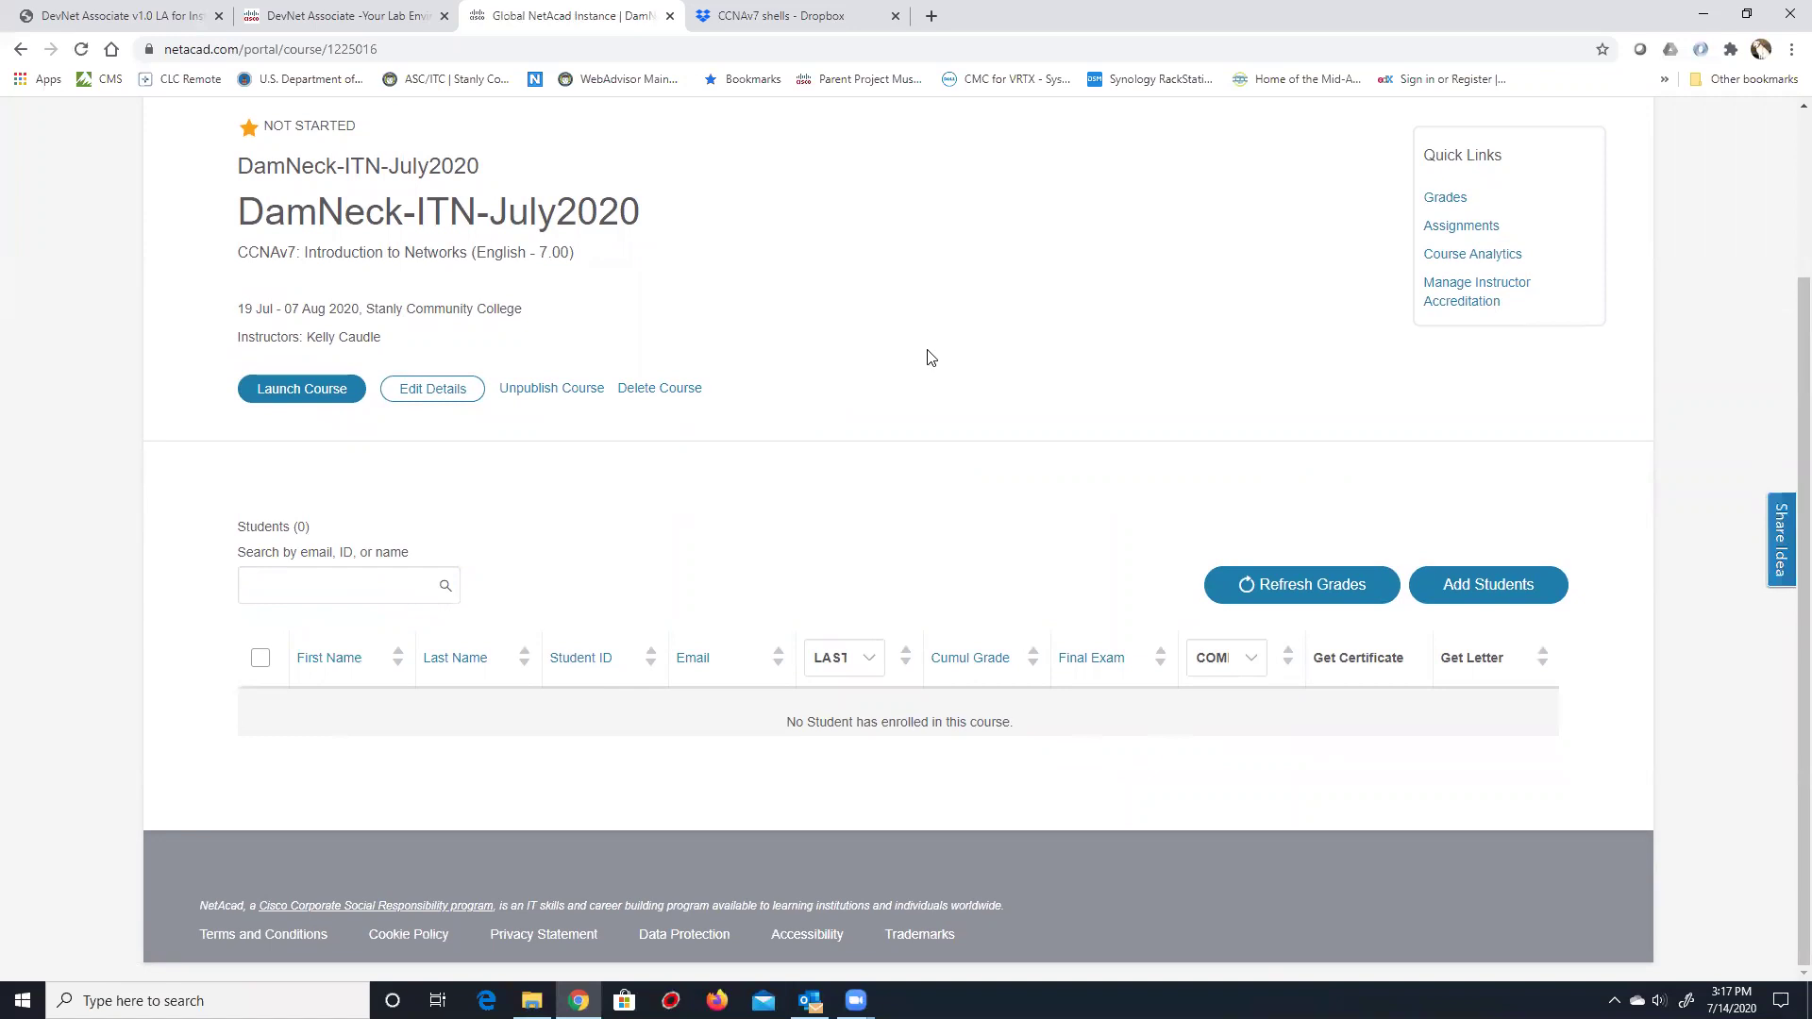
{"action": "left_click", "coordinate": [1510, 584]}
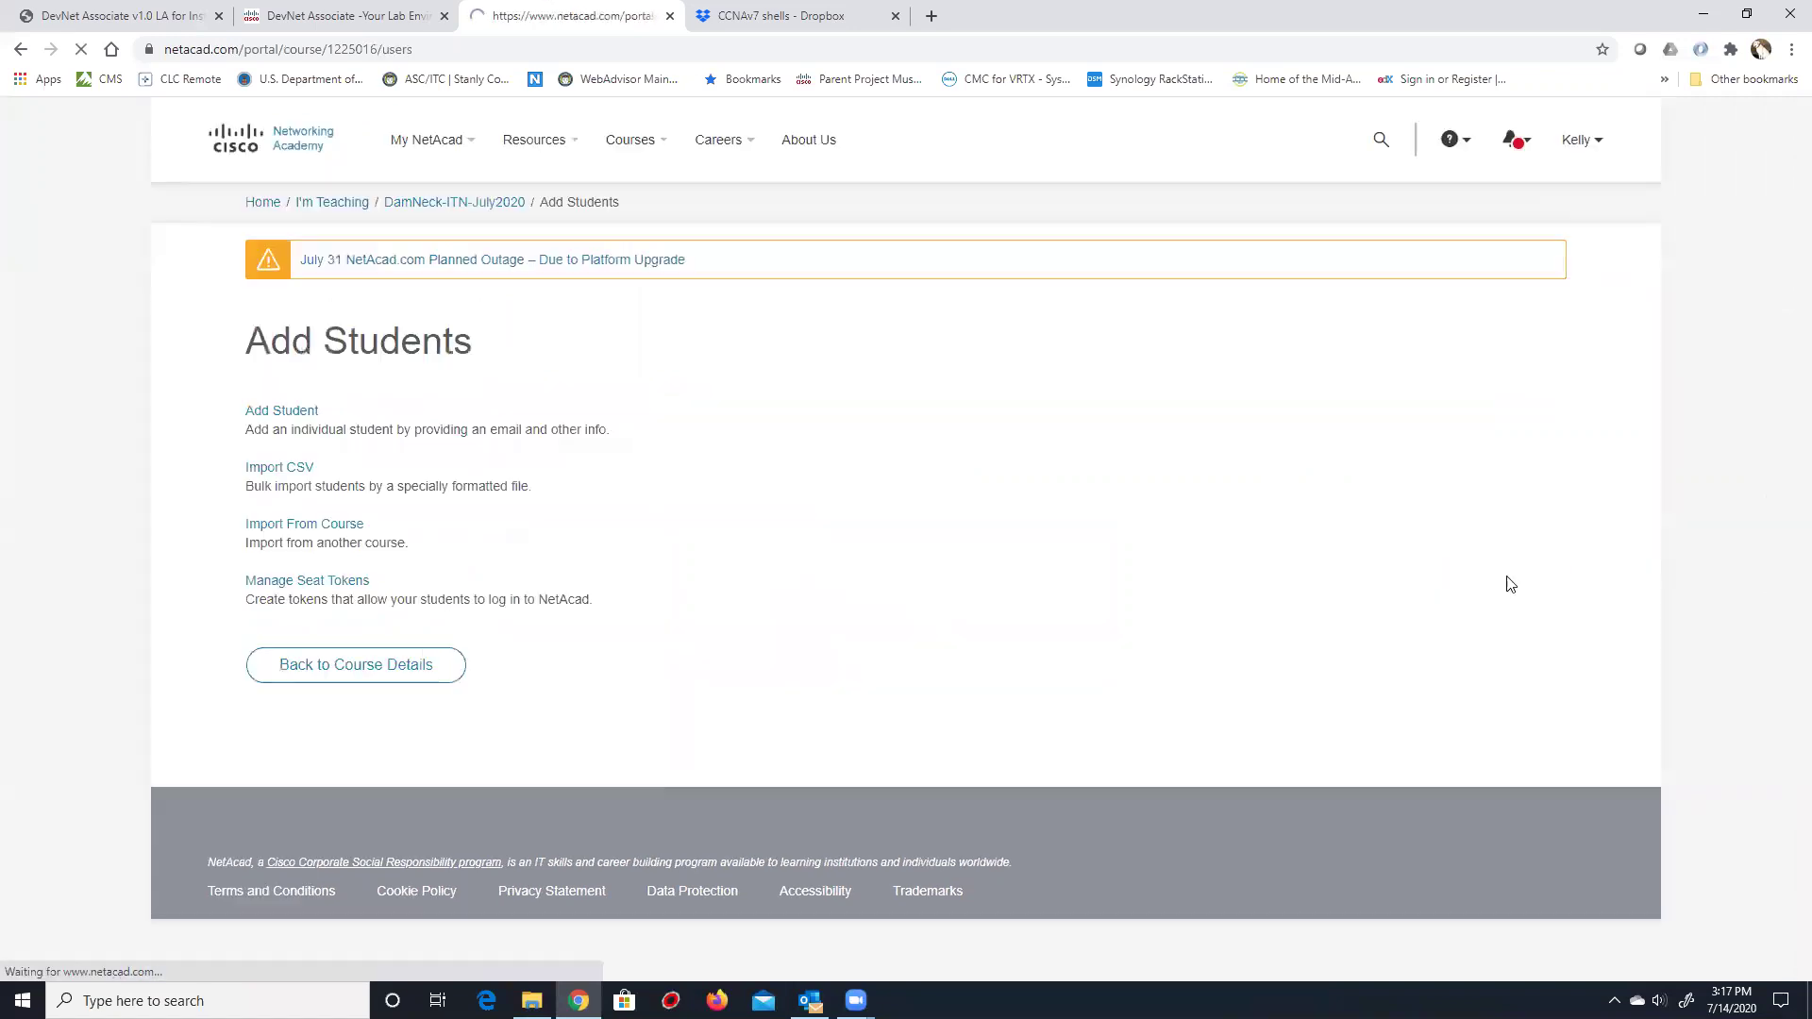
{"action": "left_click", "coordinate": [281, 411]}
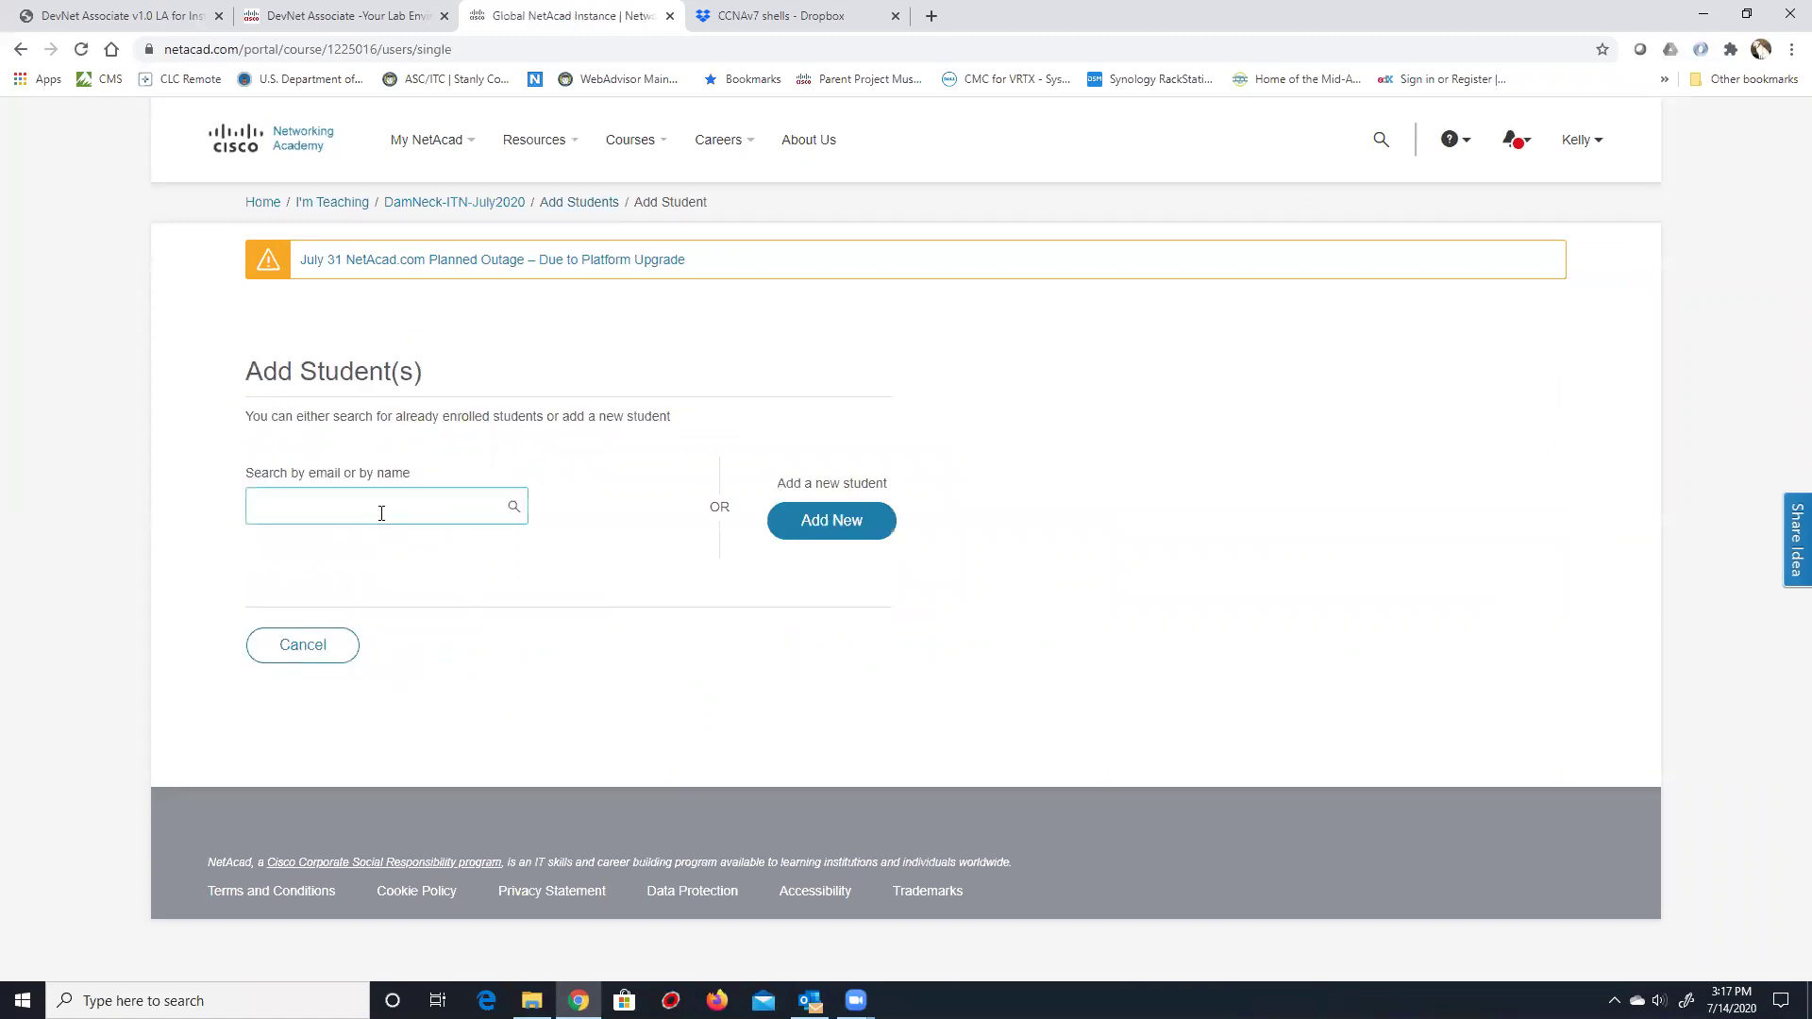
{"action": "left_click", "coordinate": [311, 500]}
{"action": "left_click", "coordinate": [854, 519]}
Look over the first name, last name and email address fields of the new student form and cancel it.
{"action": "left_click", "coordinate": [319, 473]}
{"action": "left_click", "coordinate": [331, 545]}
{"action": "left_click", "coordinate": [352, 598]}
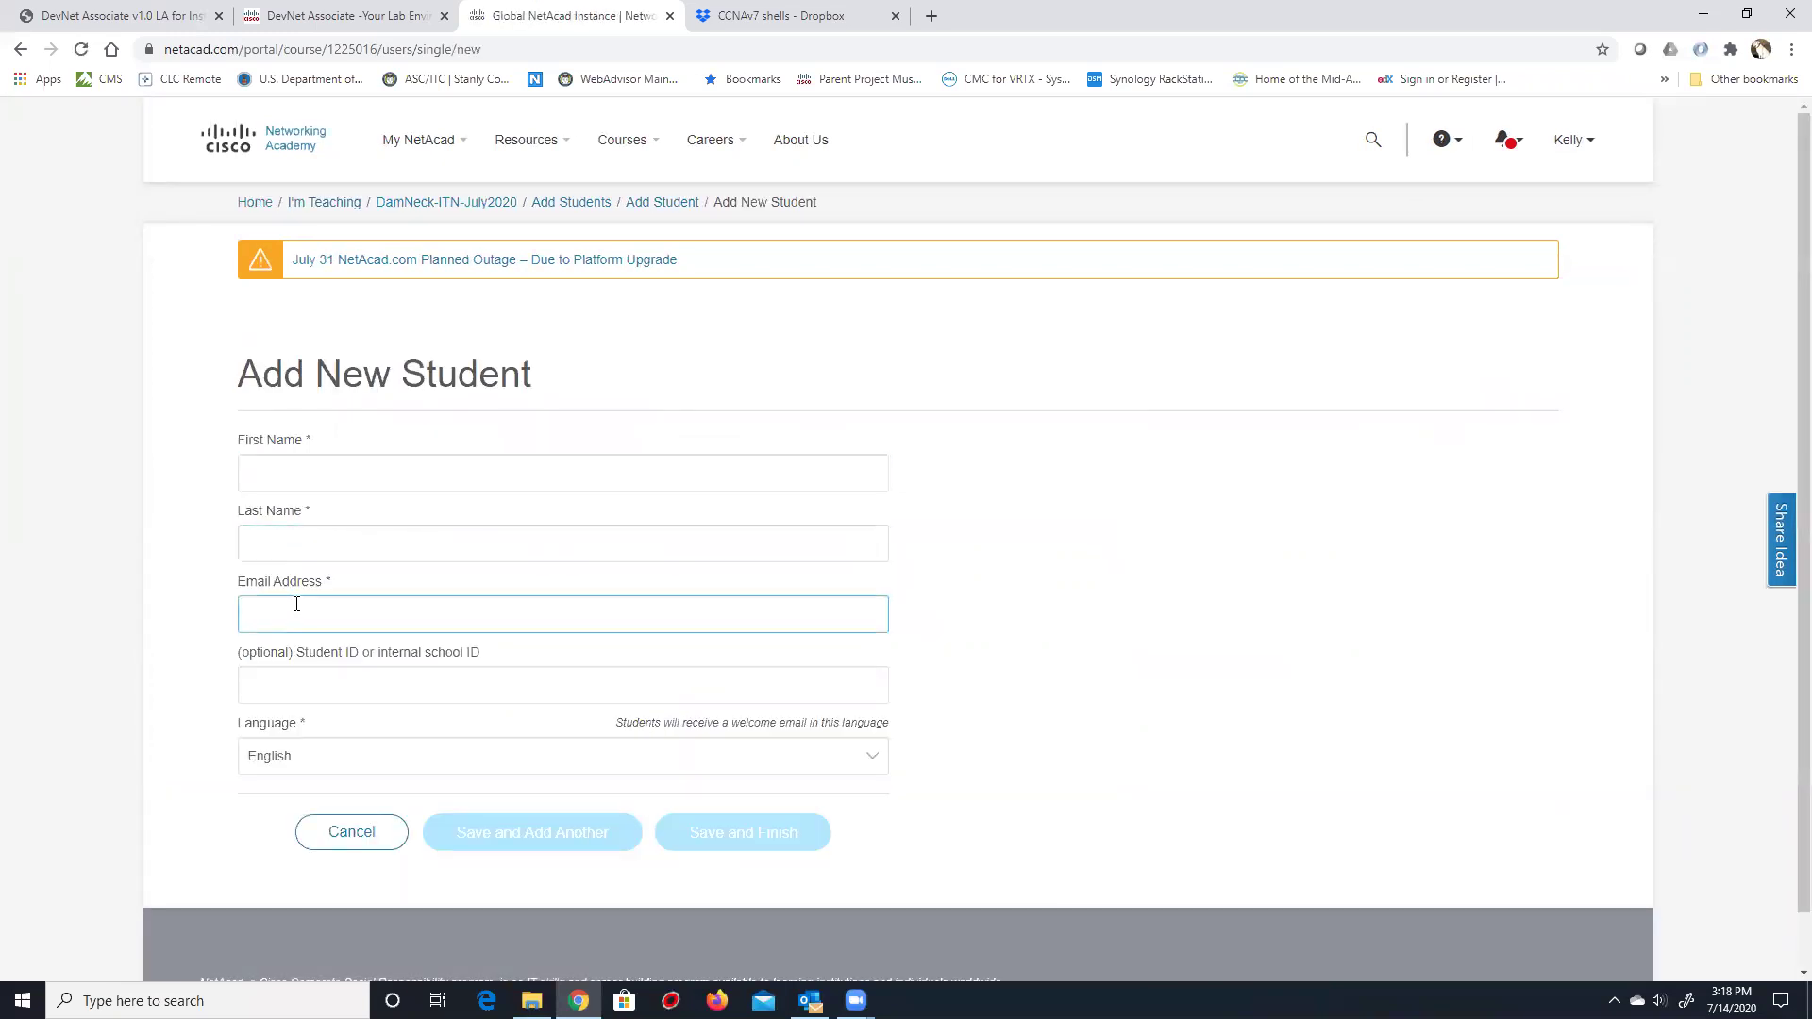
{"action": "left_click", "coordinate": [359, 576]}
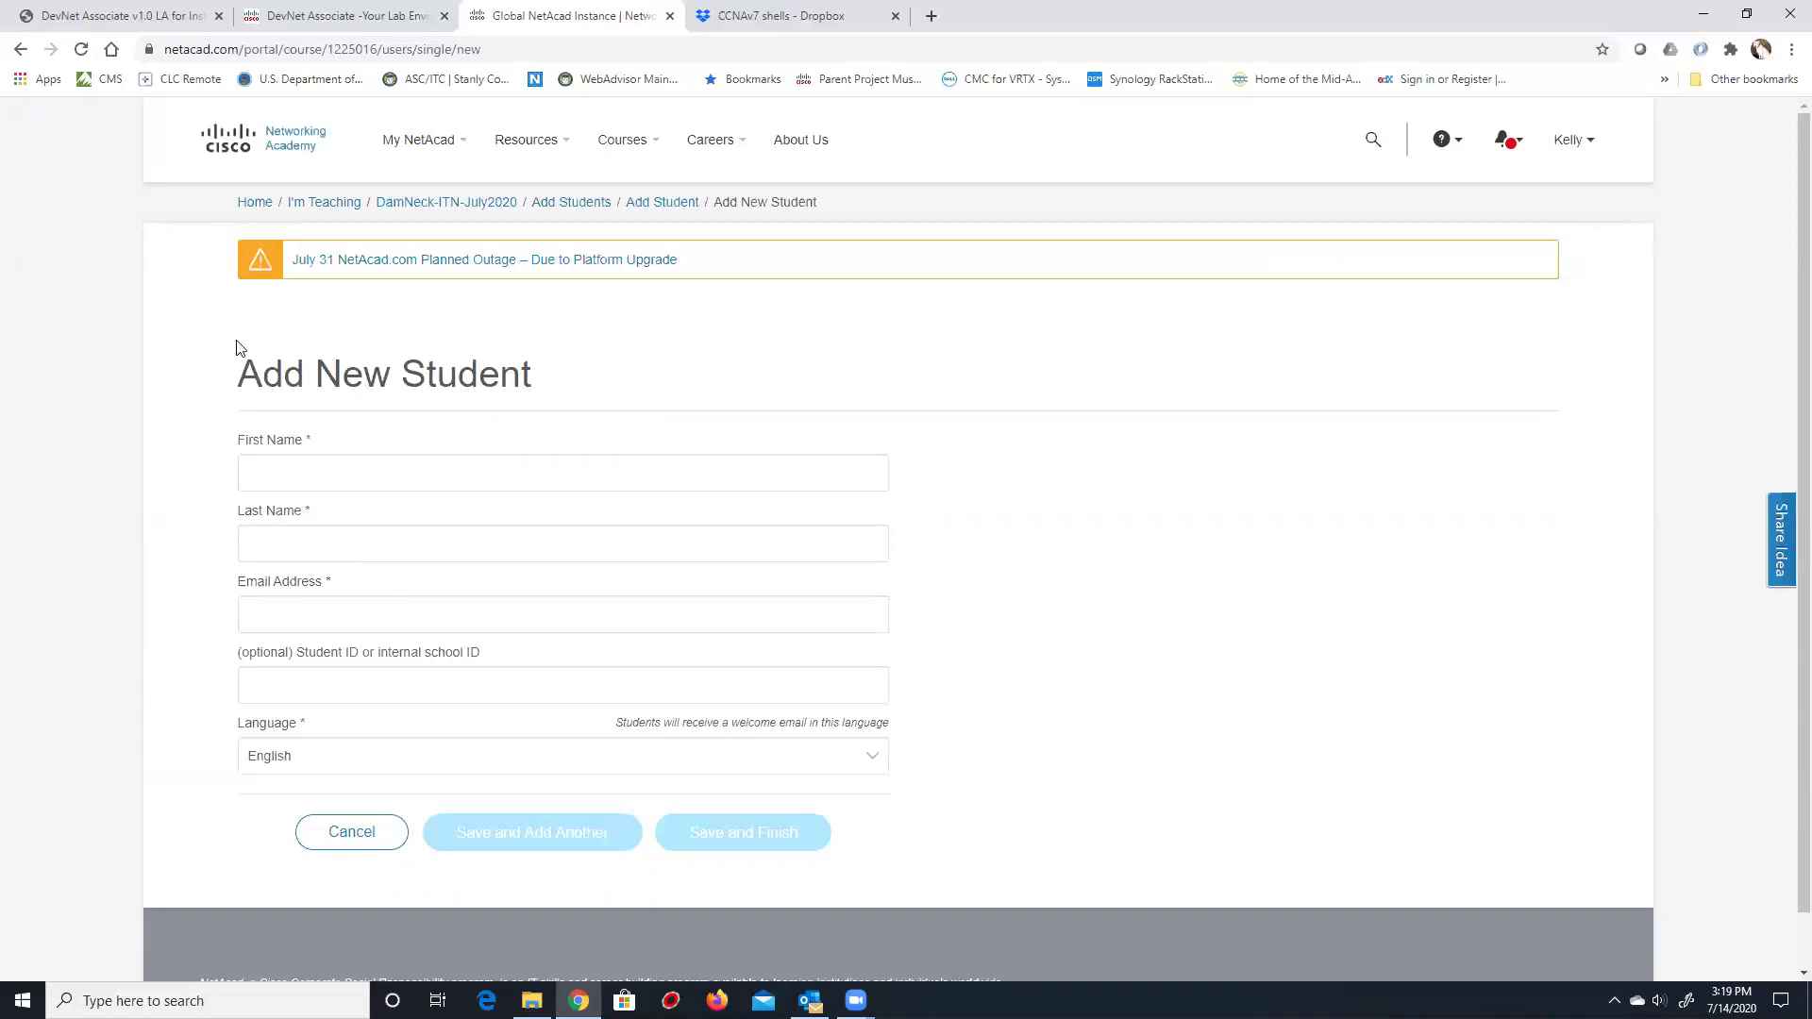
{"action": "left_click", "coordinate": [351, 831]}
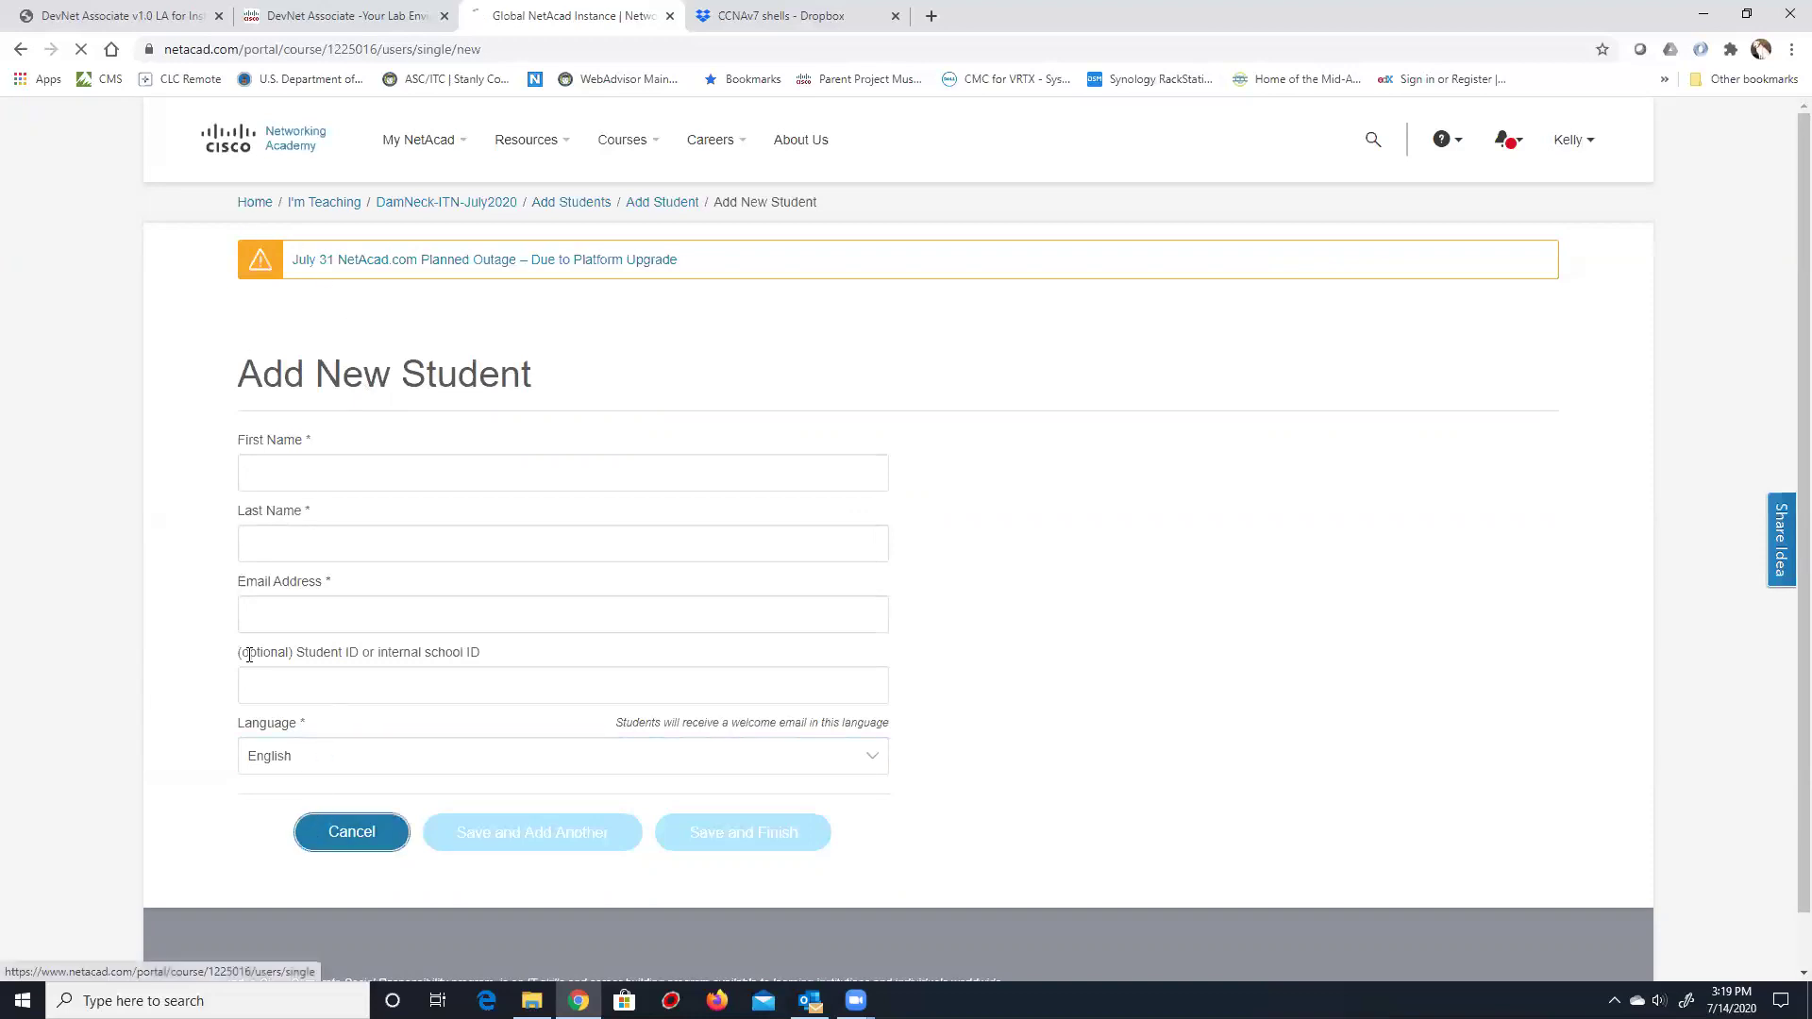
Return to the add-students options, go to the CSV import page, and download and open the student CSV template.
{"action": "left_click", "coordinate": [288, 445]}
{"action": "left_click", "coordinate": [304, 648]}
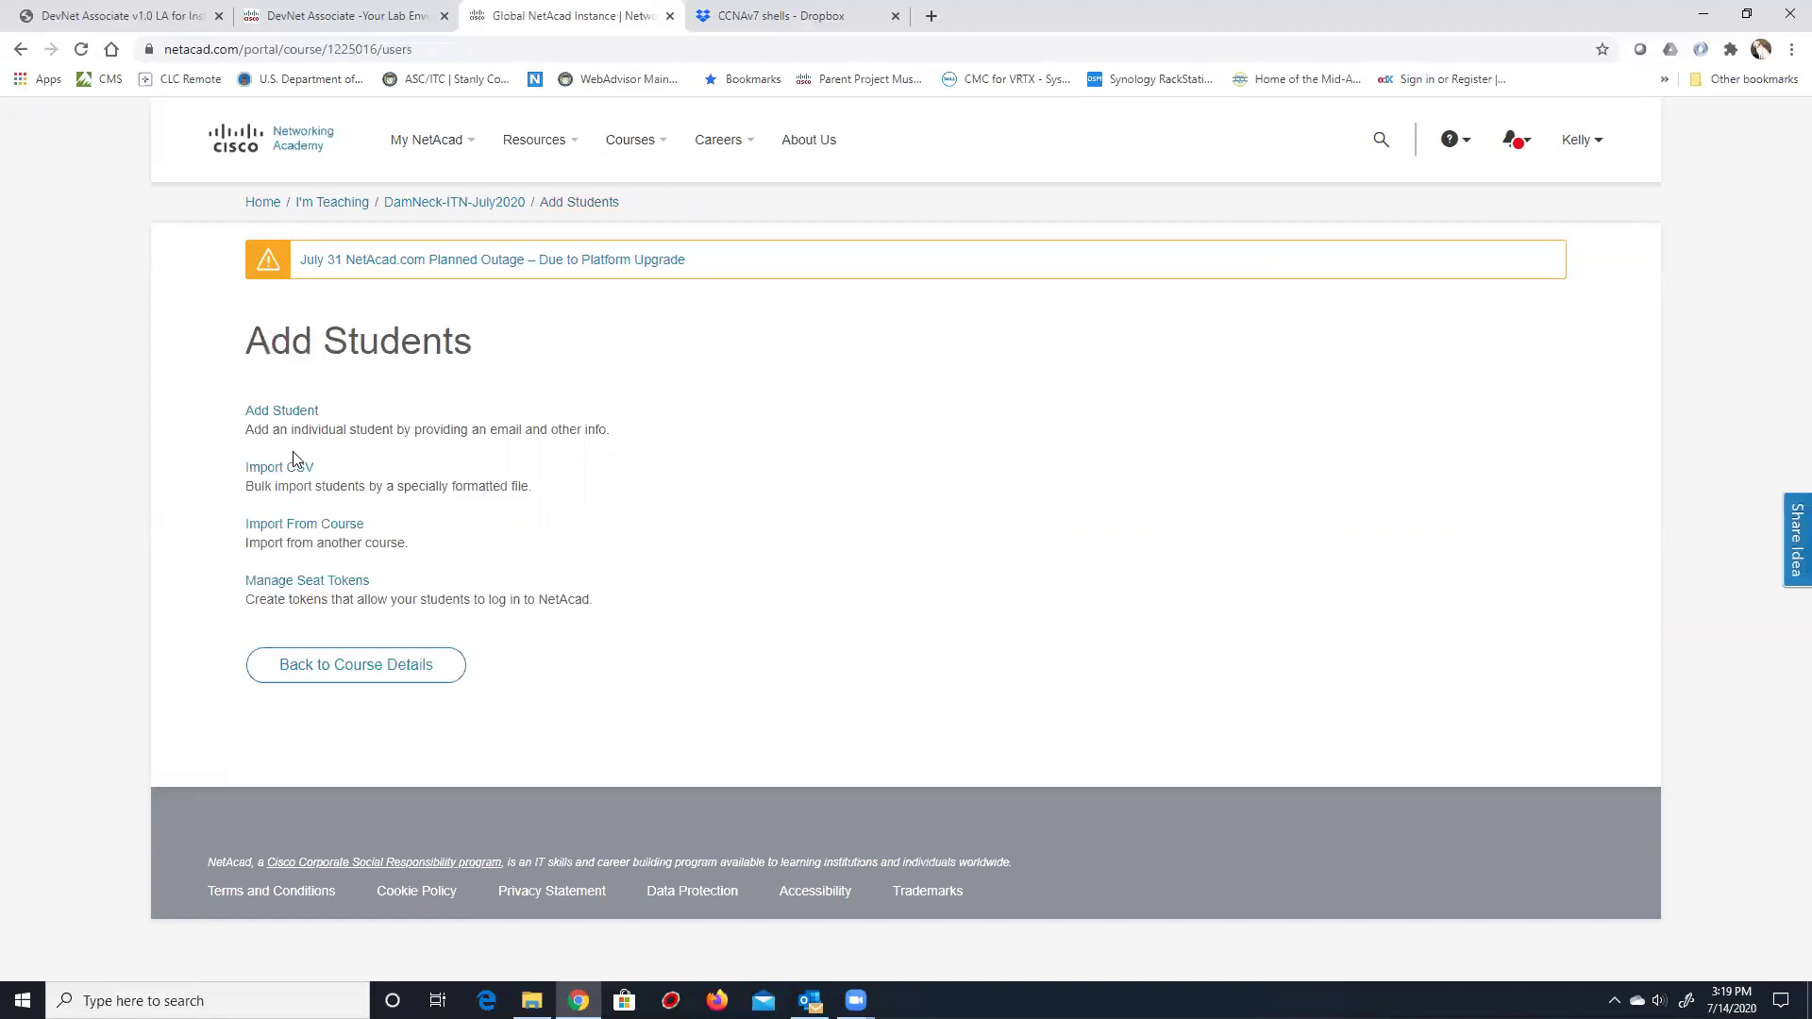
{"action": "left_click", "coordinate": [289, 468]}
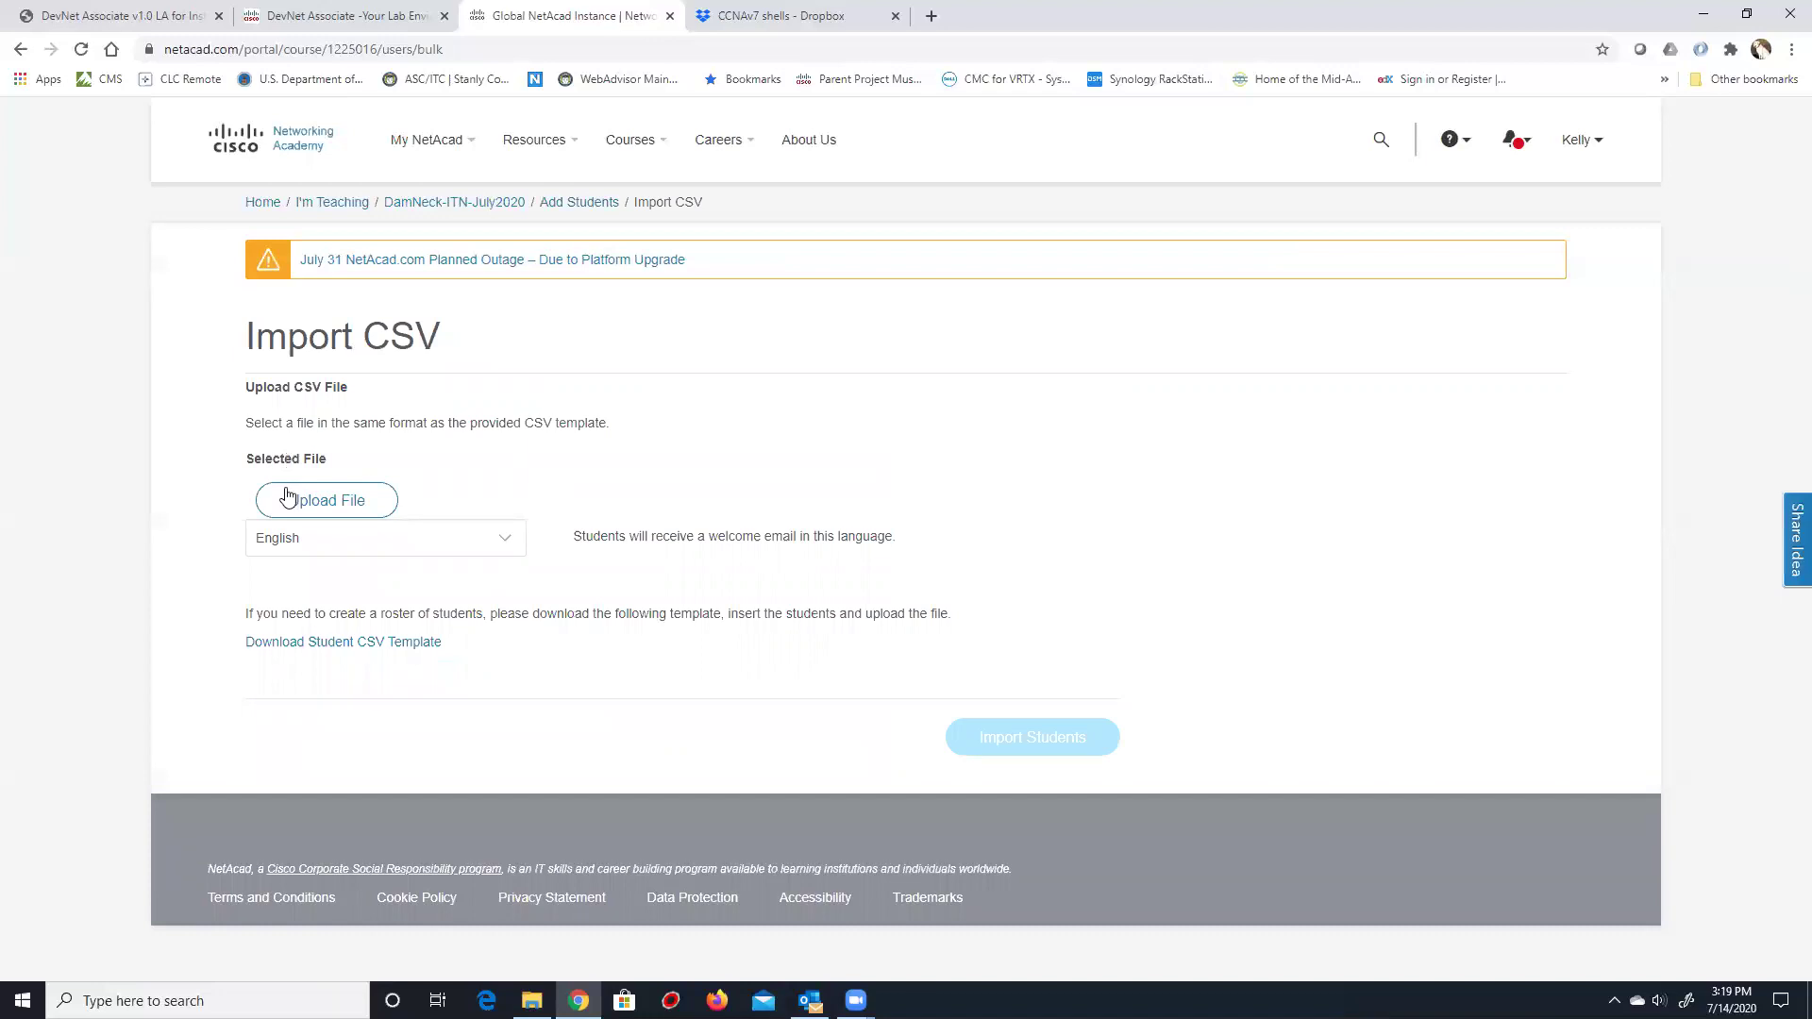
{"action": "left_click", "coordinate": [332, 644]}
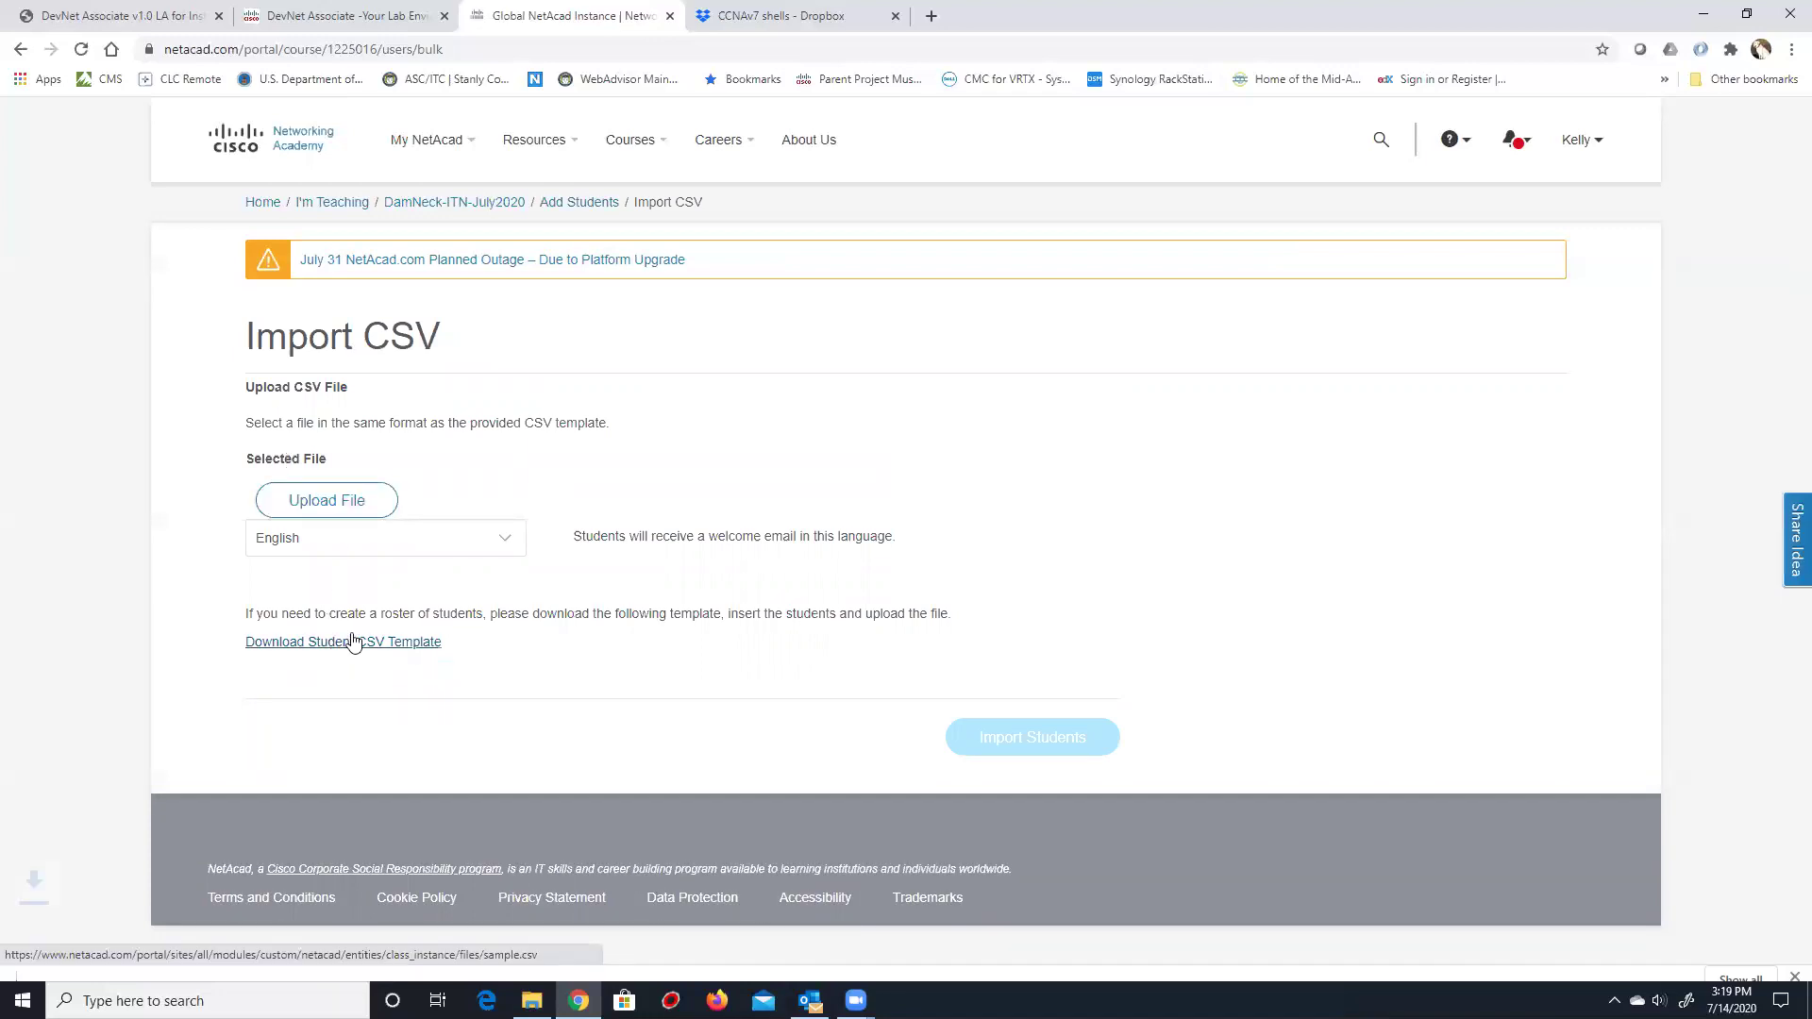
{"action": "left_click", "coordinate": [59, 962]}
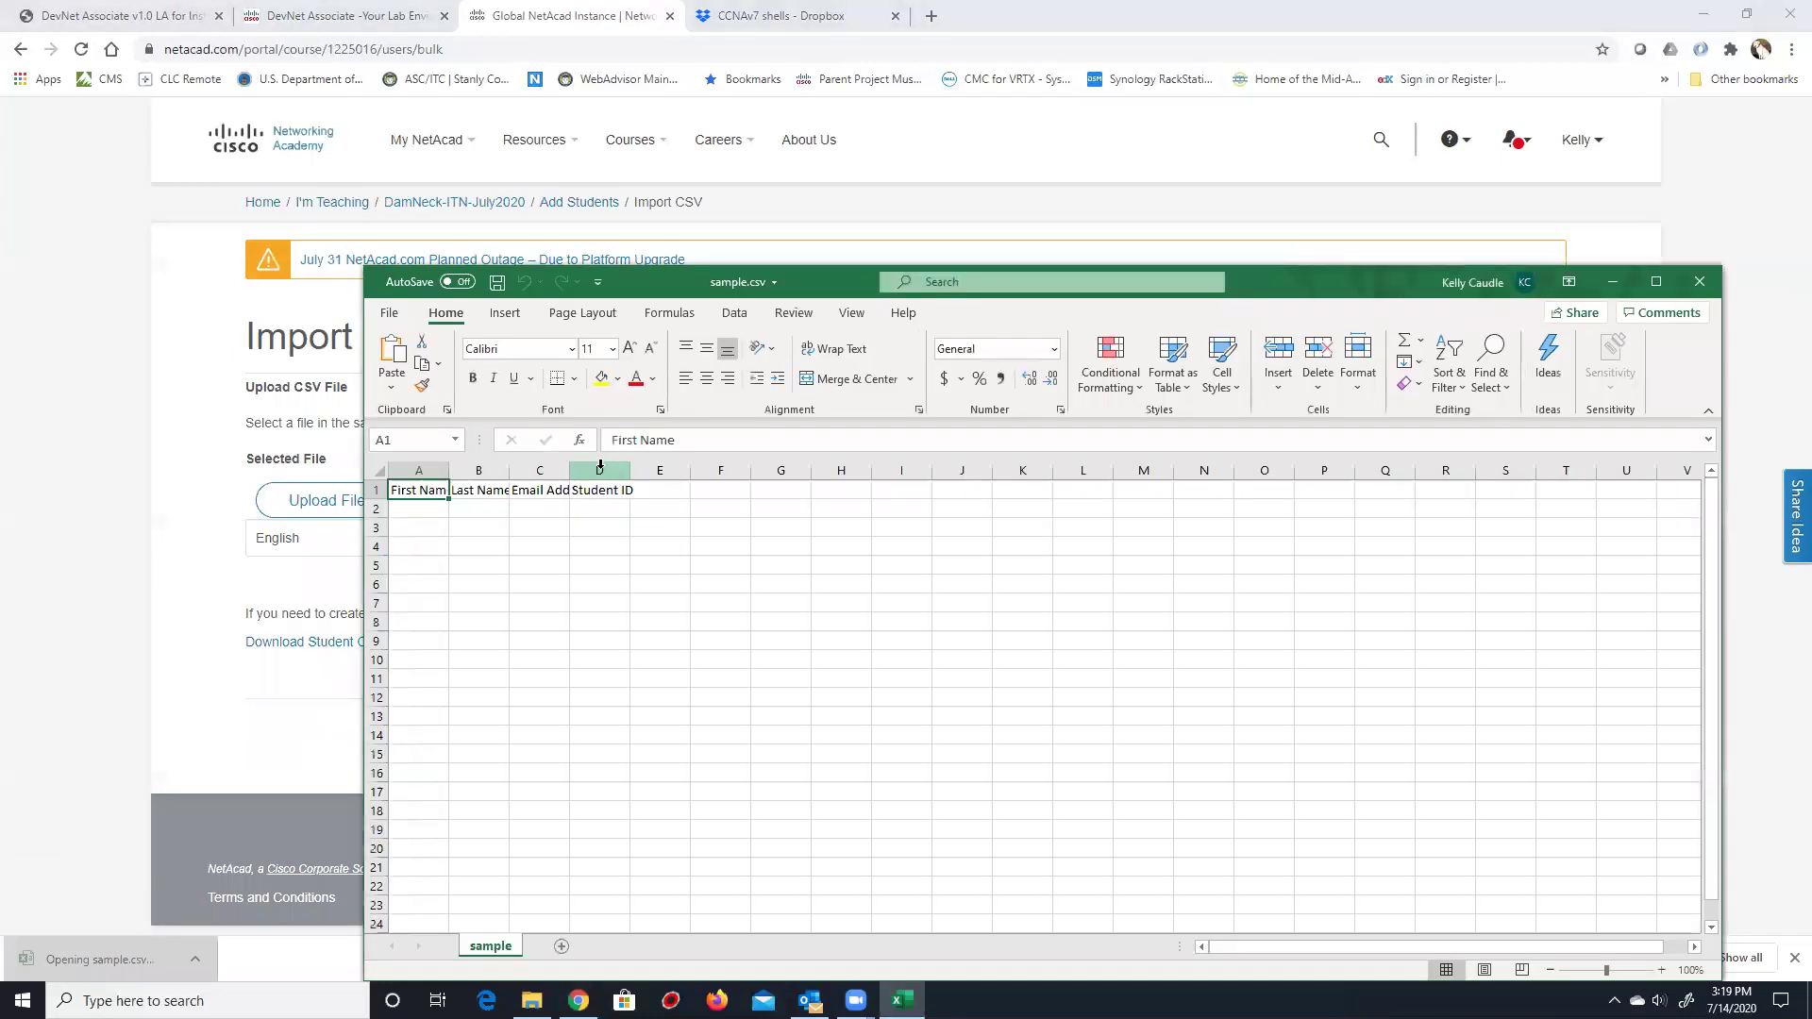
Widen the template's columns to read the First Name, Last Name, Email Address and Student ID headers, and close sample.csv without saving.
{"action": "left_click_drag", "start_coordinate": [449, 470], "coordinate": [1002, 469]}
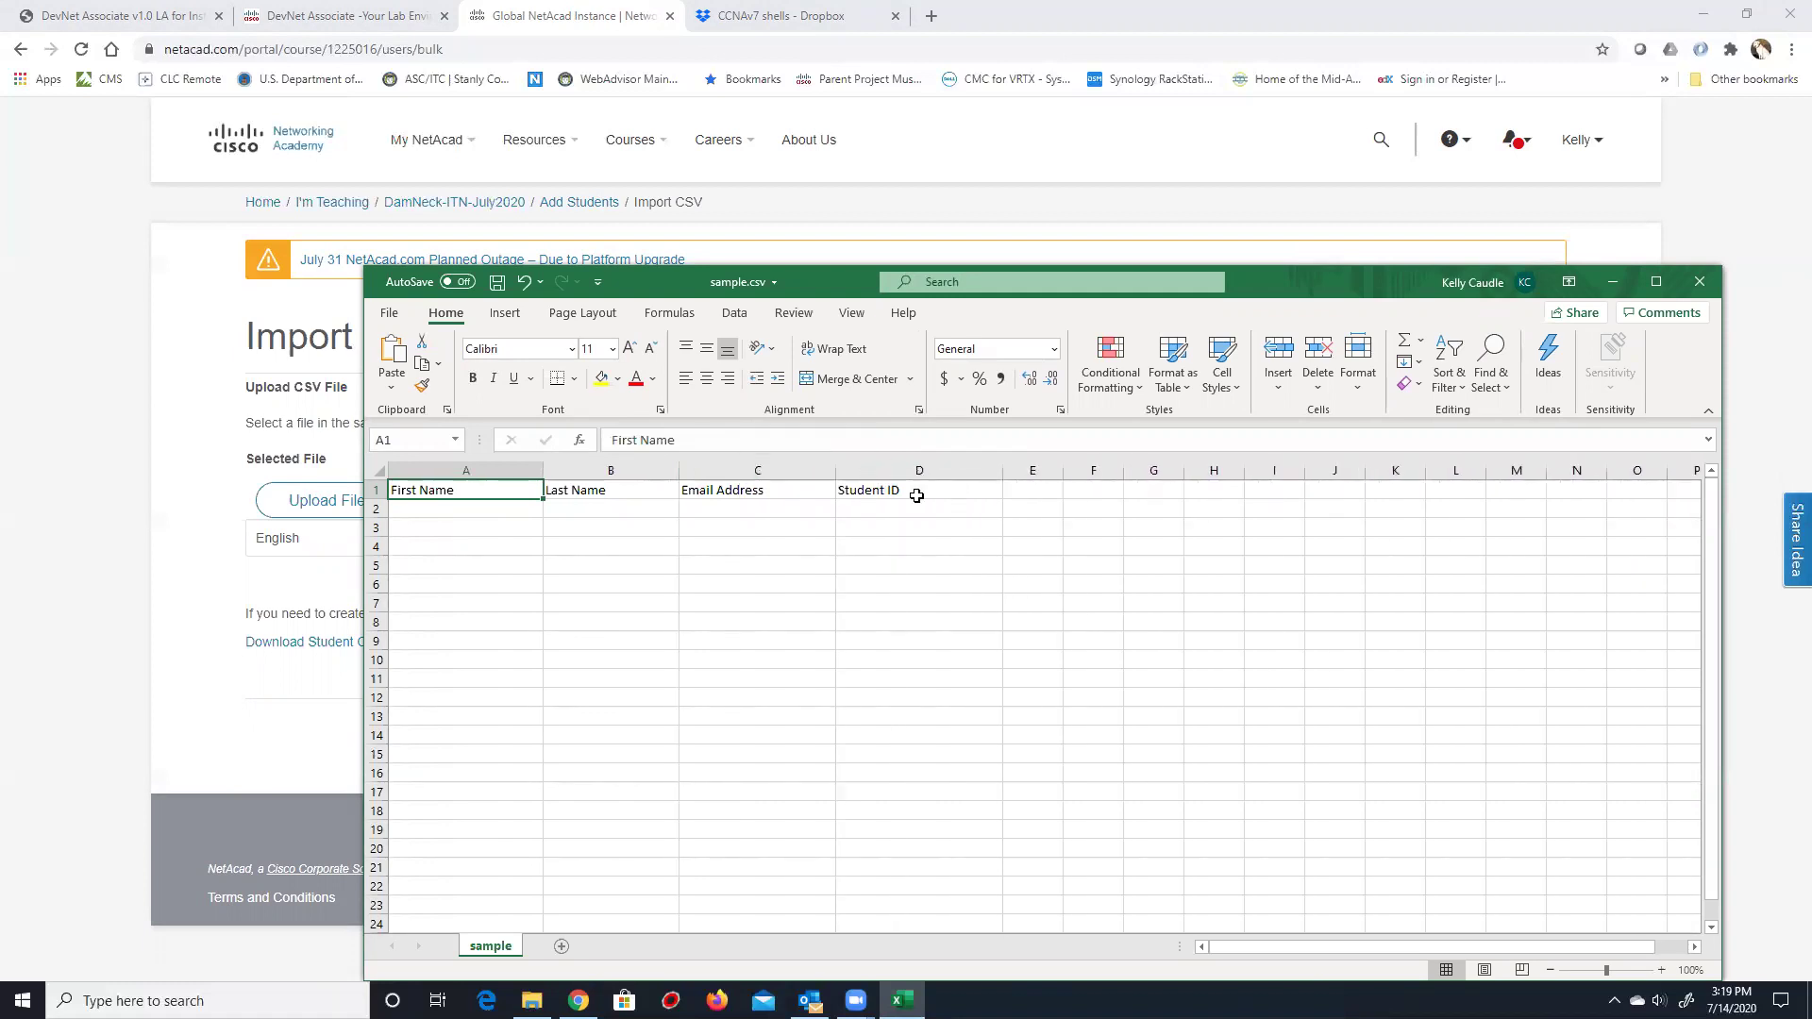
{"action": "left_click", "coordinate": [855, 508]}
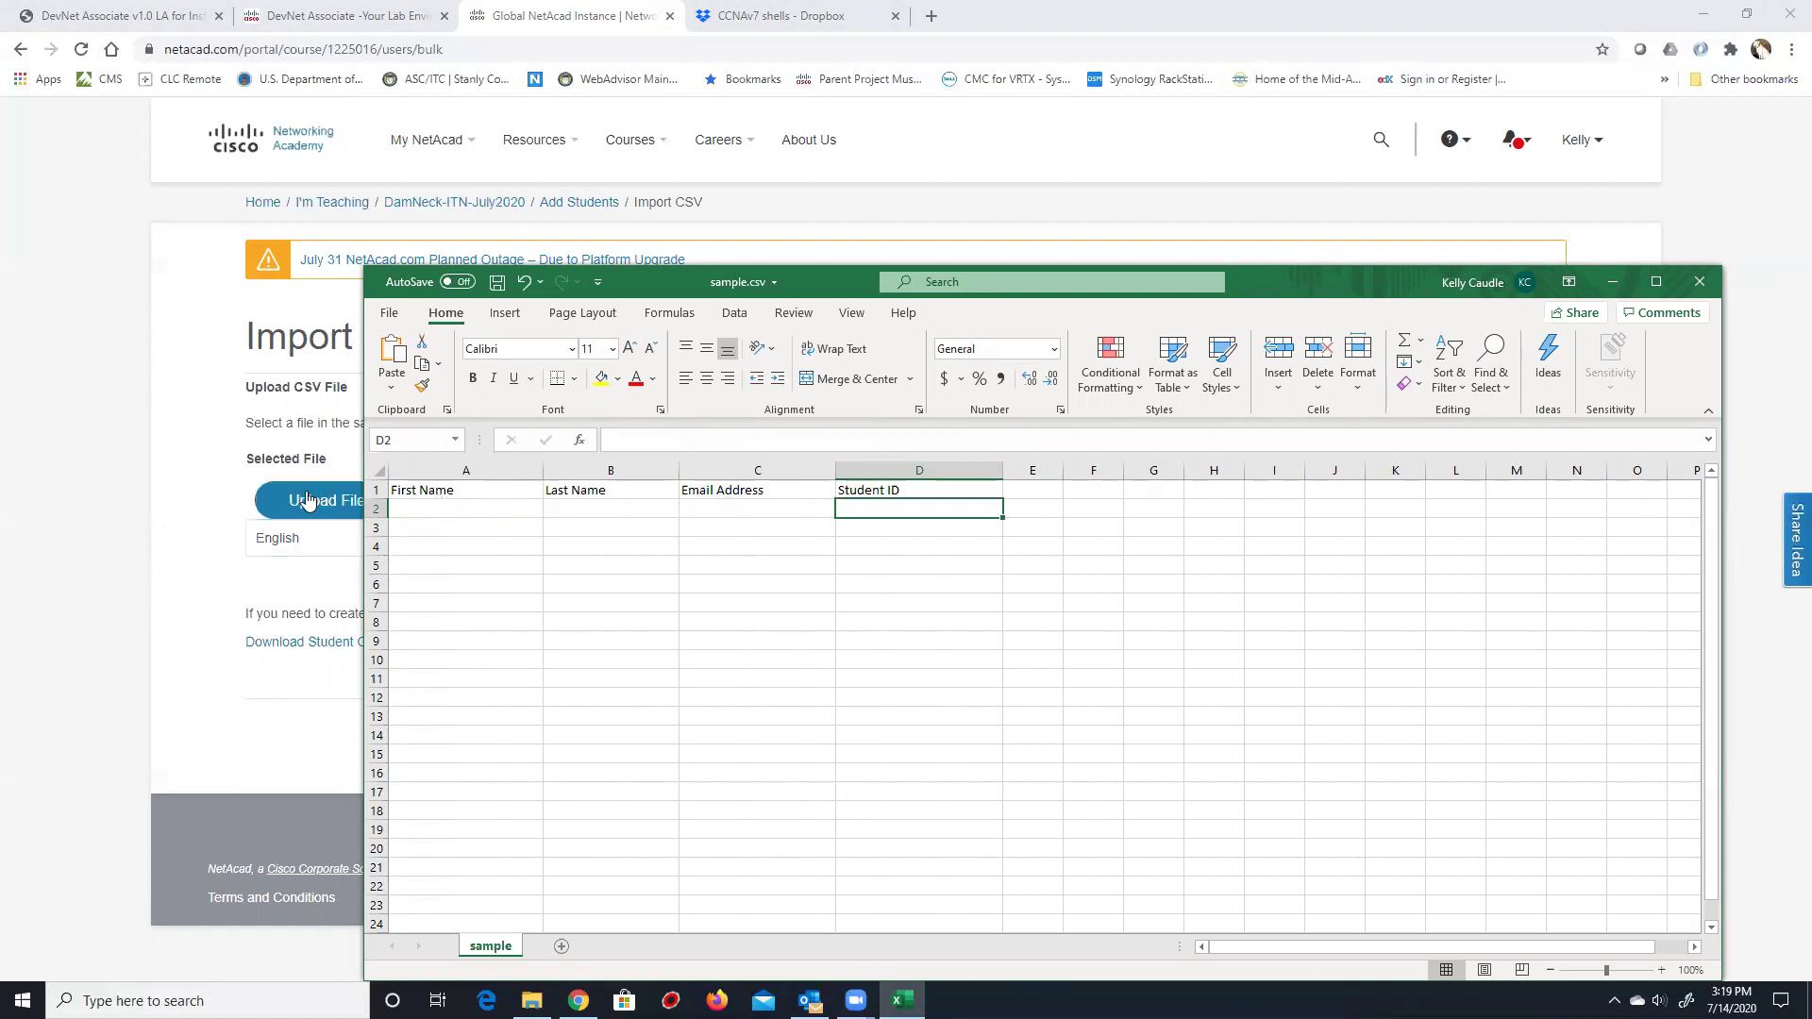
{"action": "left_click", "coordinate": [747, 510]}
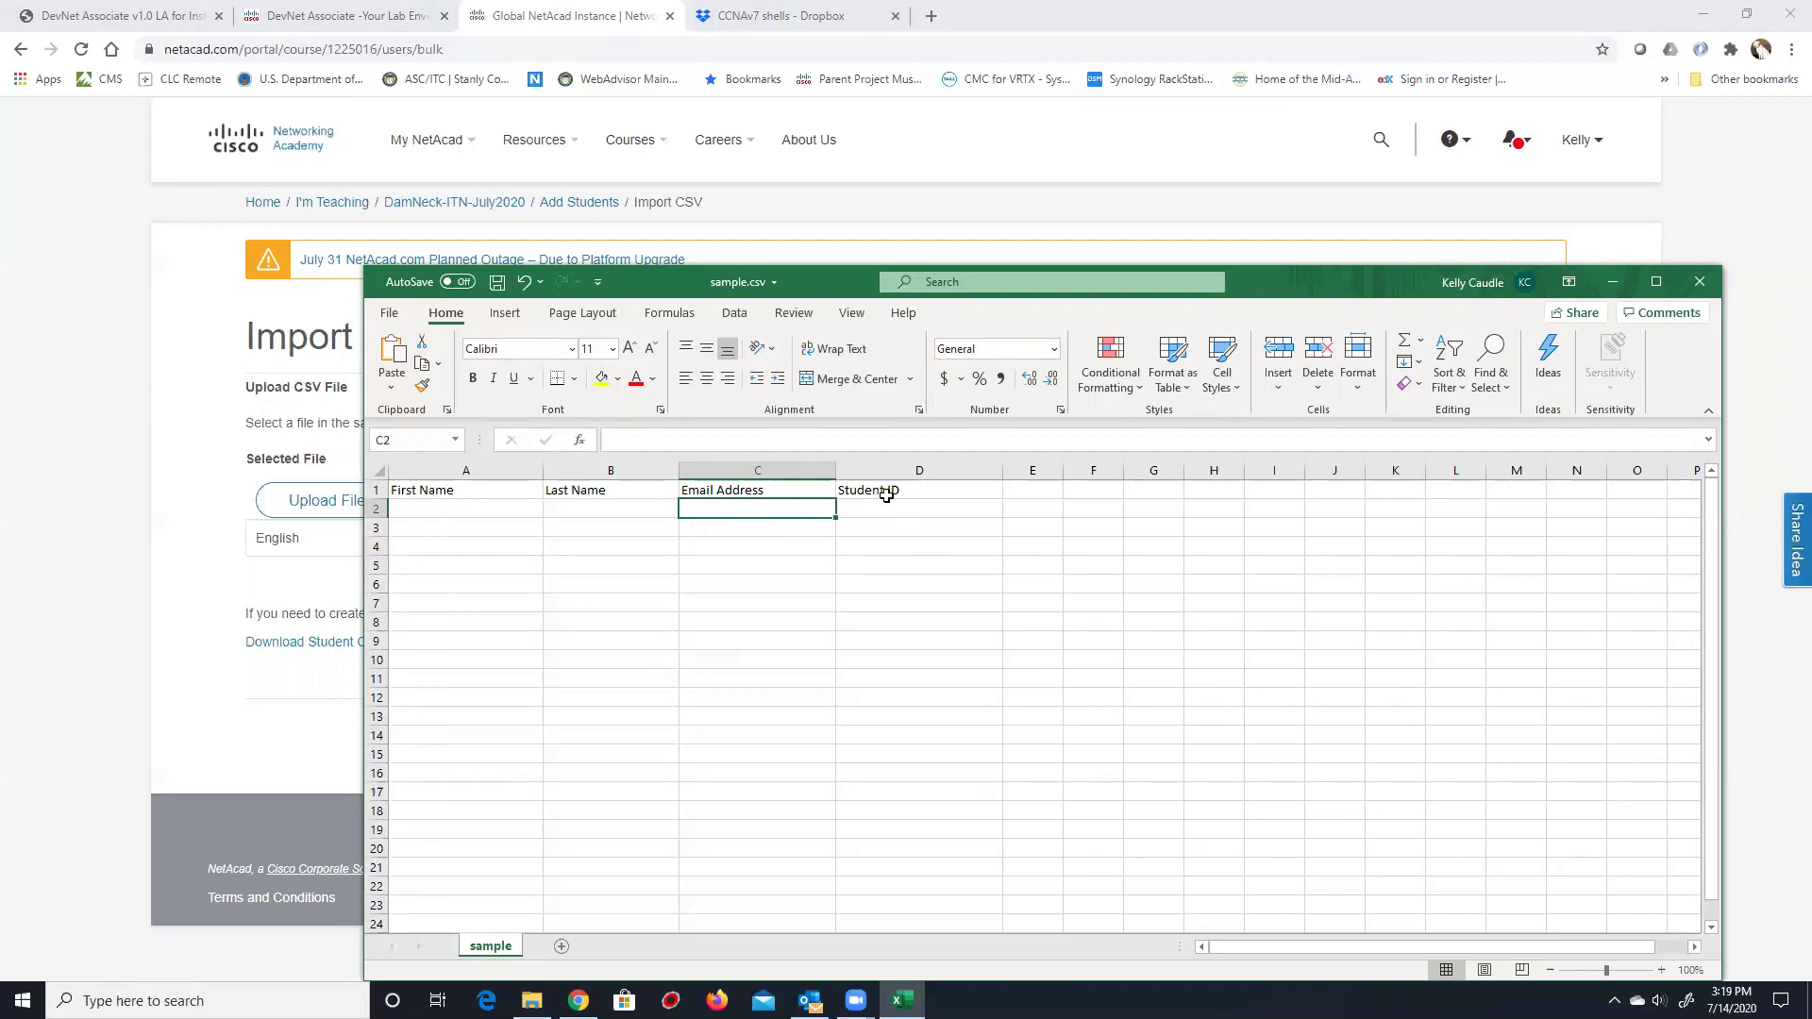
{"action": "left_click", "coordinate": [1699, 281]}
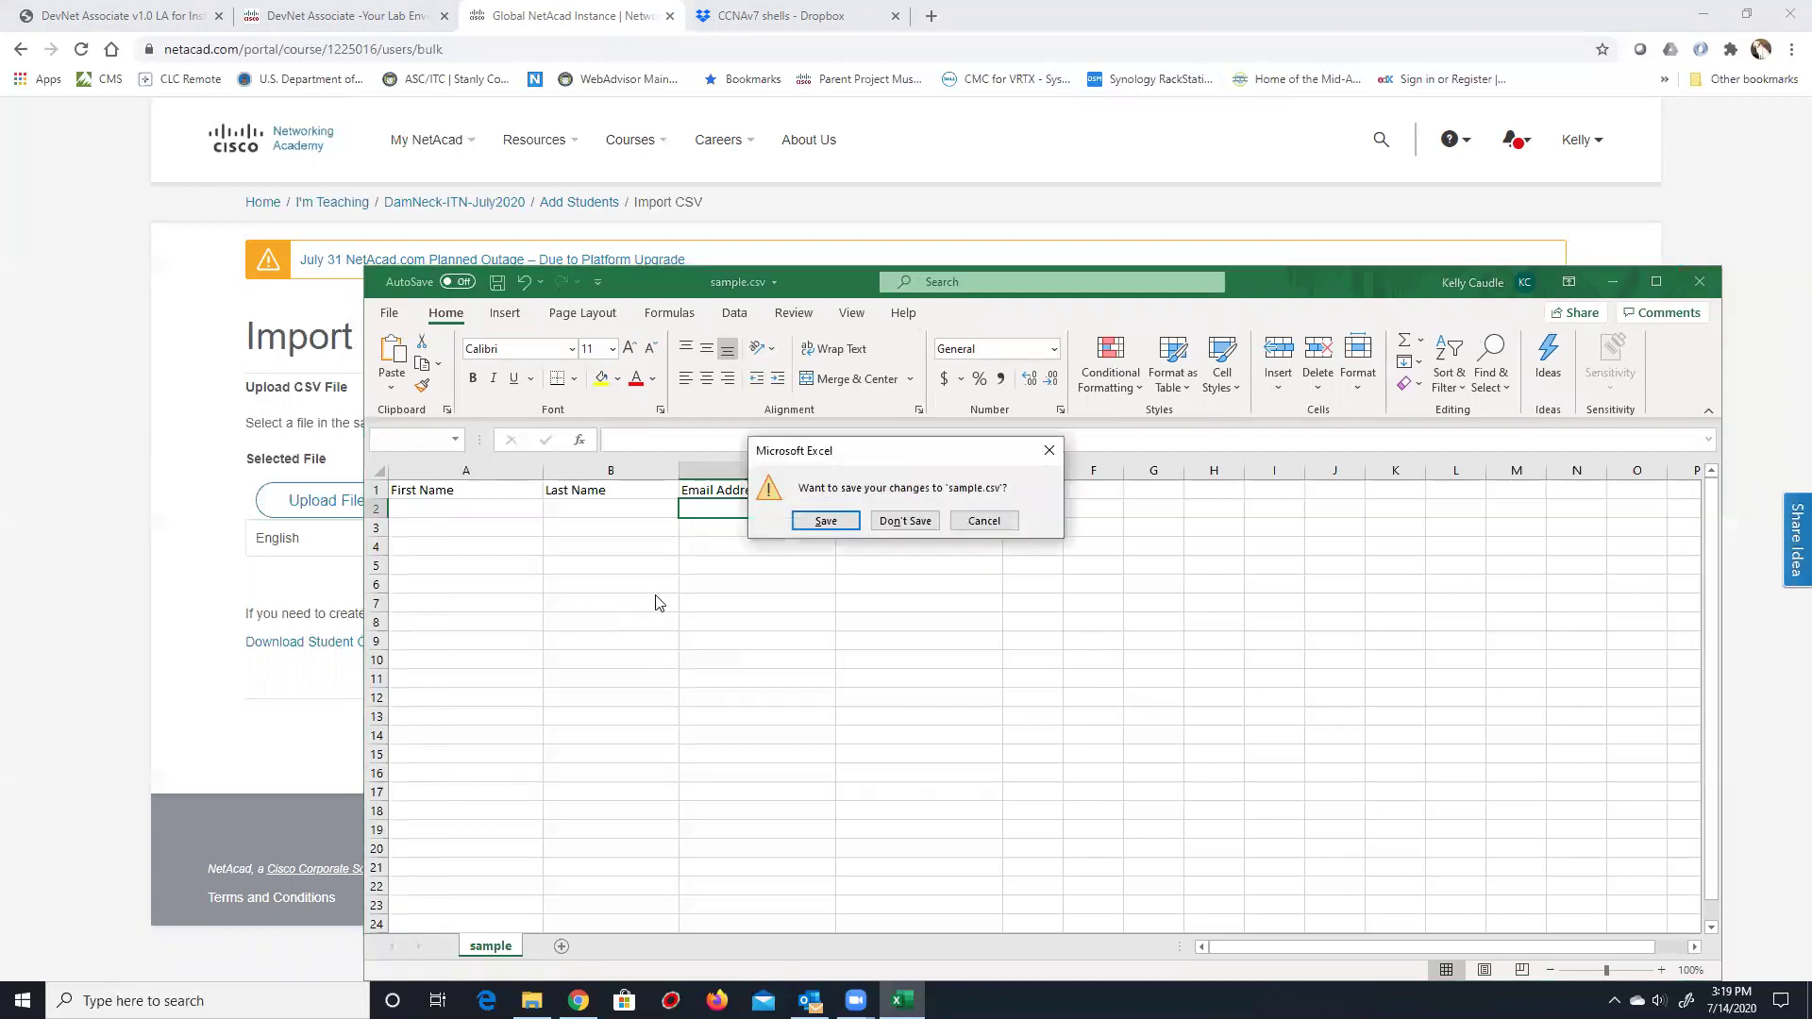
{"action": "left_click", "coordinate": [966, 517]}
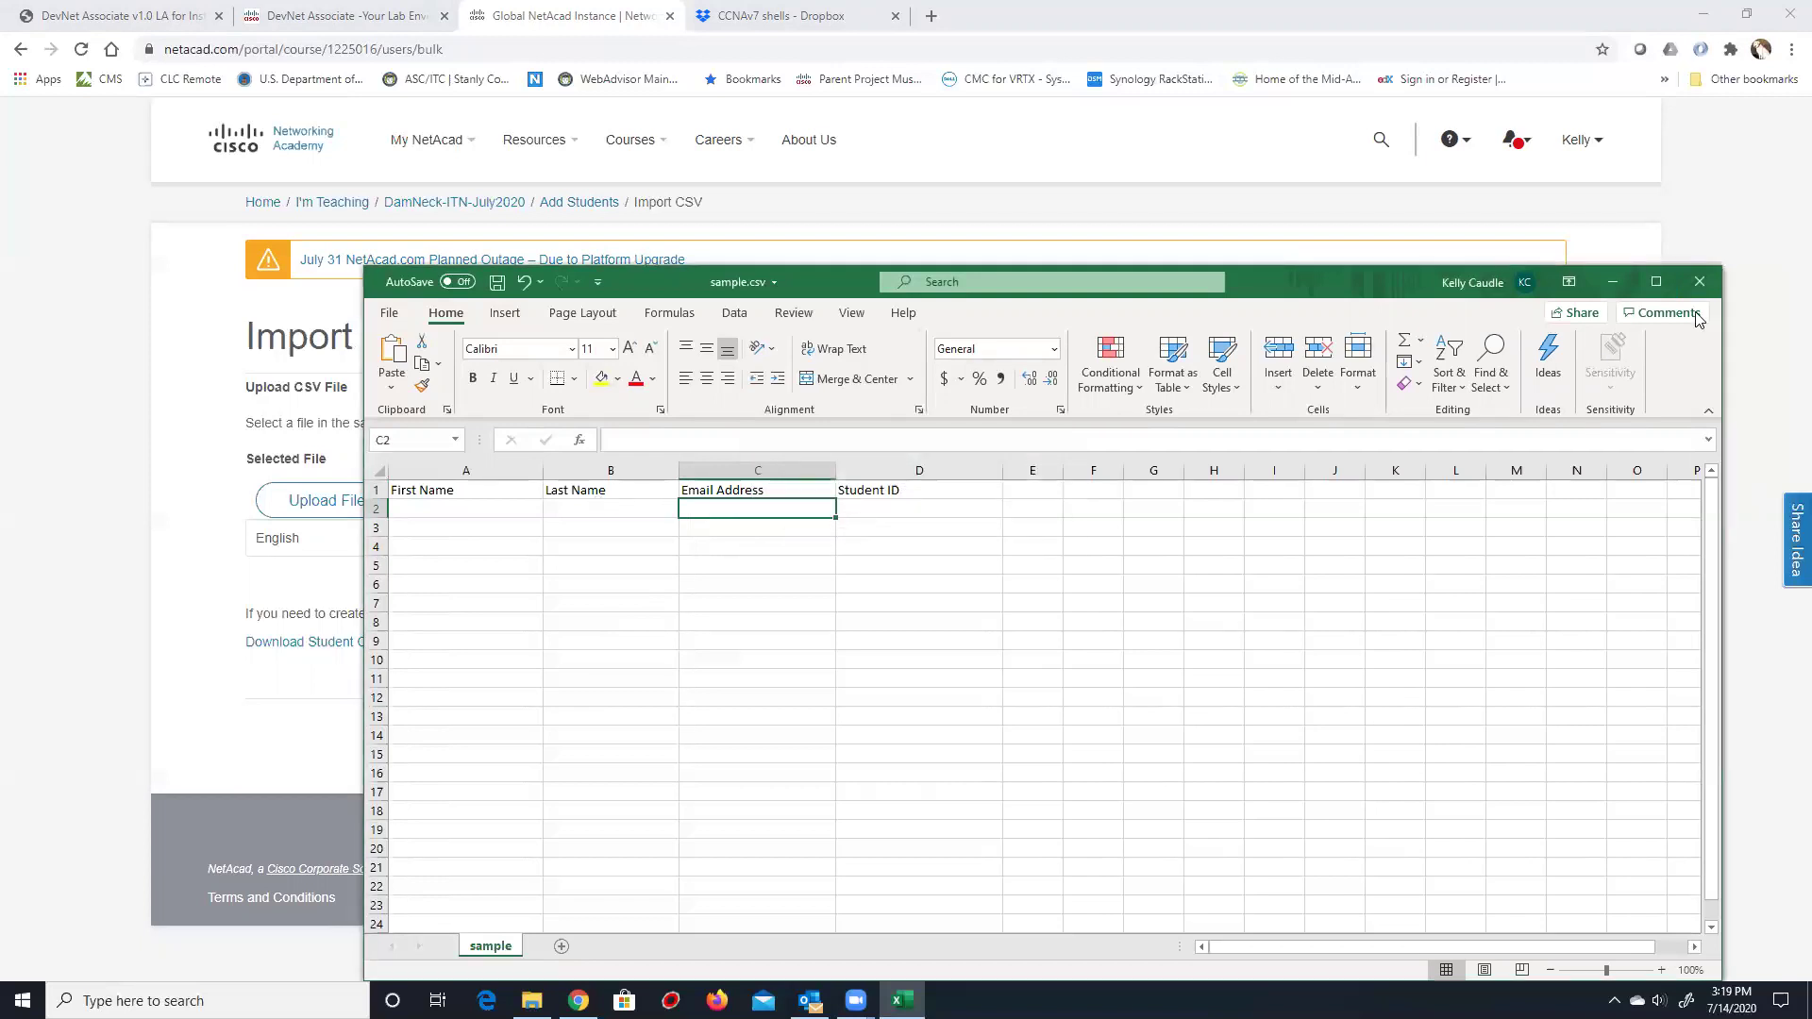
{"action": "left_click", "coordinate": [1699, 281]}
{"action": "left_click", "coordinate": [904, 518]}
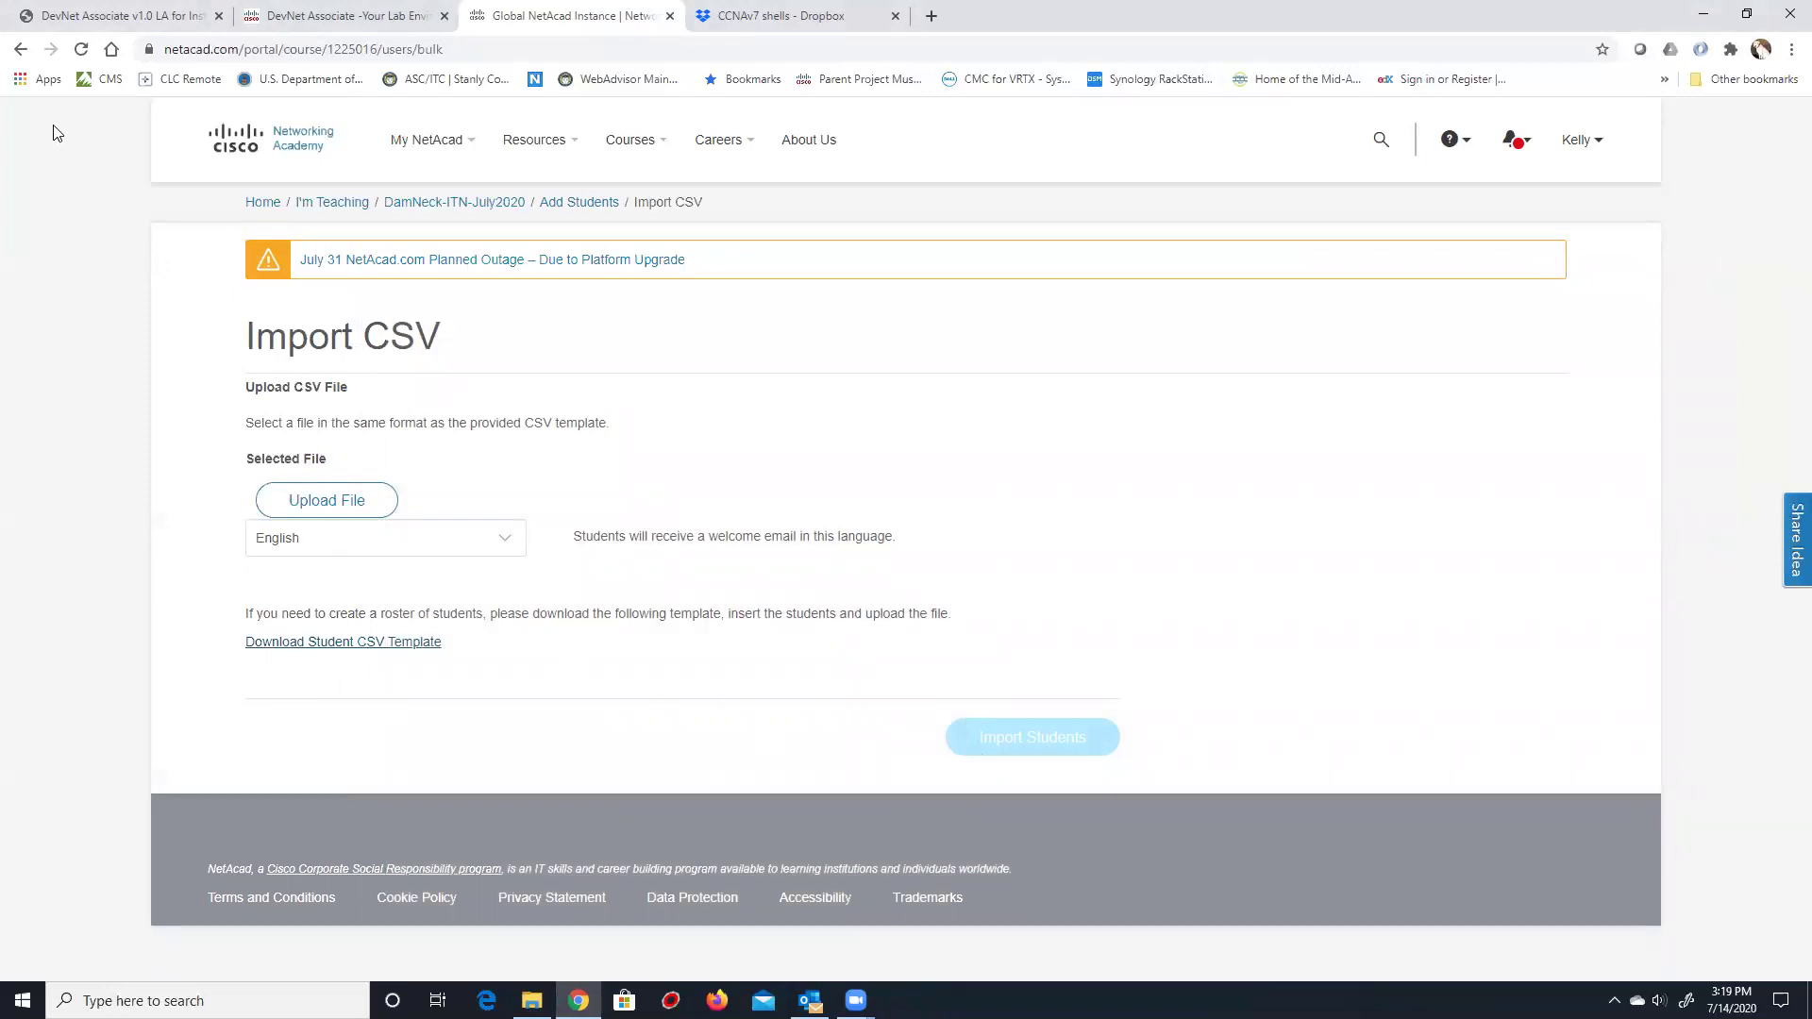
Add 10 seat tokens to the DamNeck-ITN-July2020 course and view the token list.
{"action": "left_click", "coordinate": [552, 204]}
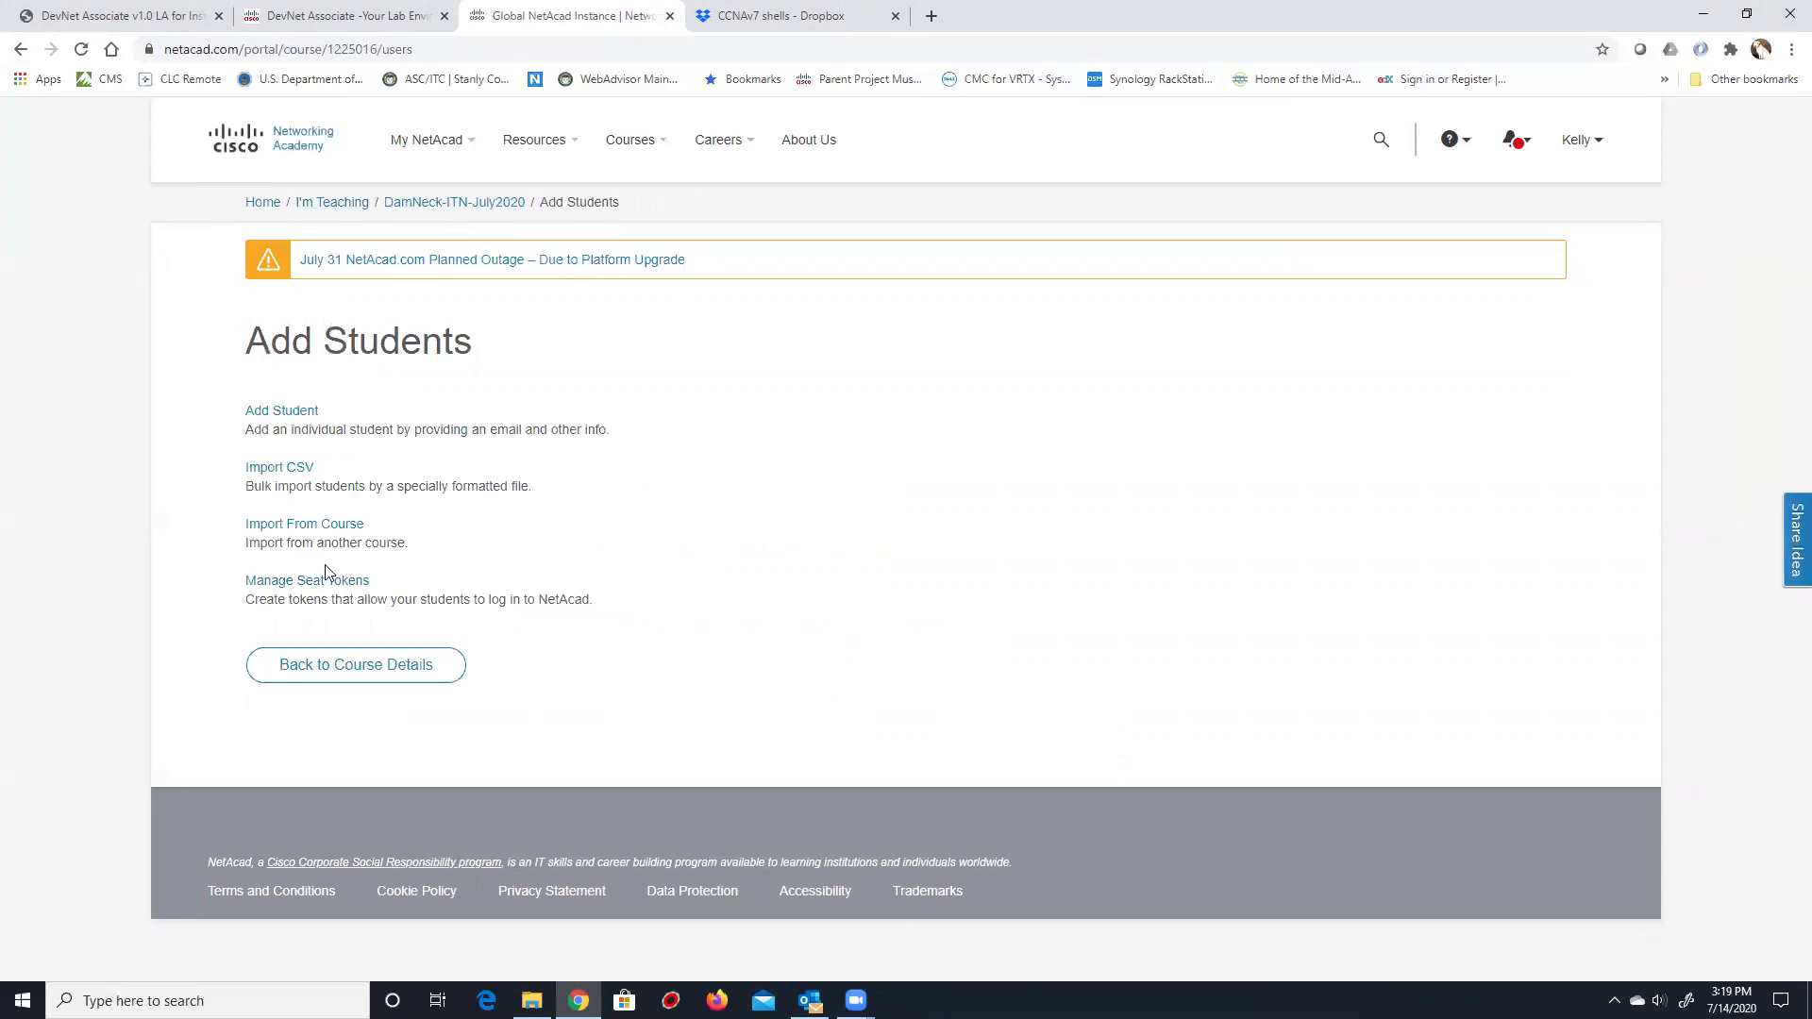
{"action": "left_click", "coordinate": [321, 579]}
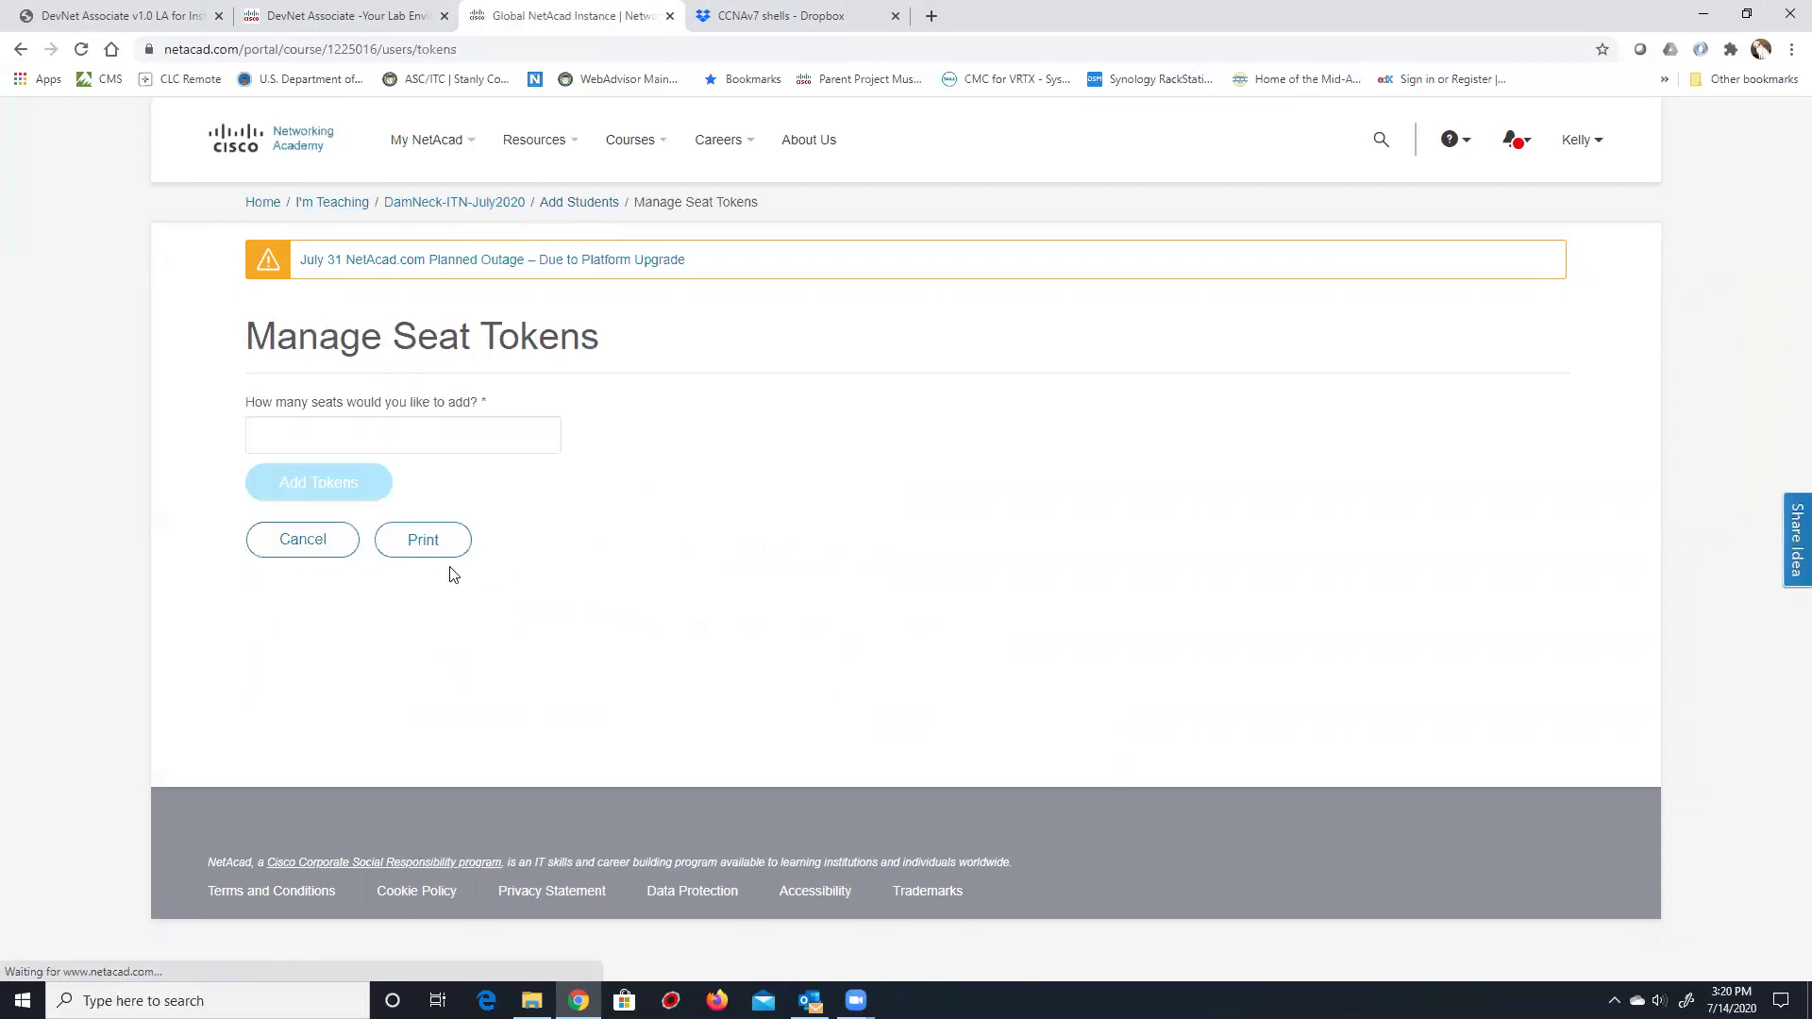
{"action": "left_click", "coordinate": [528, 437]}
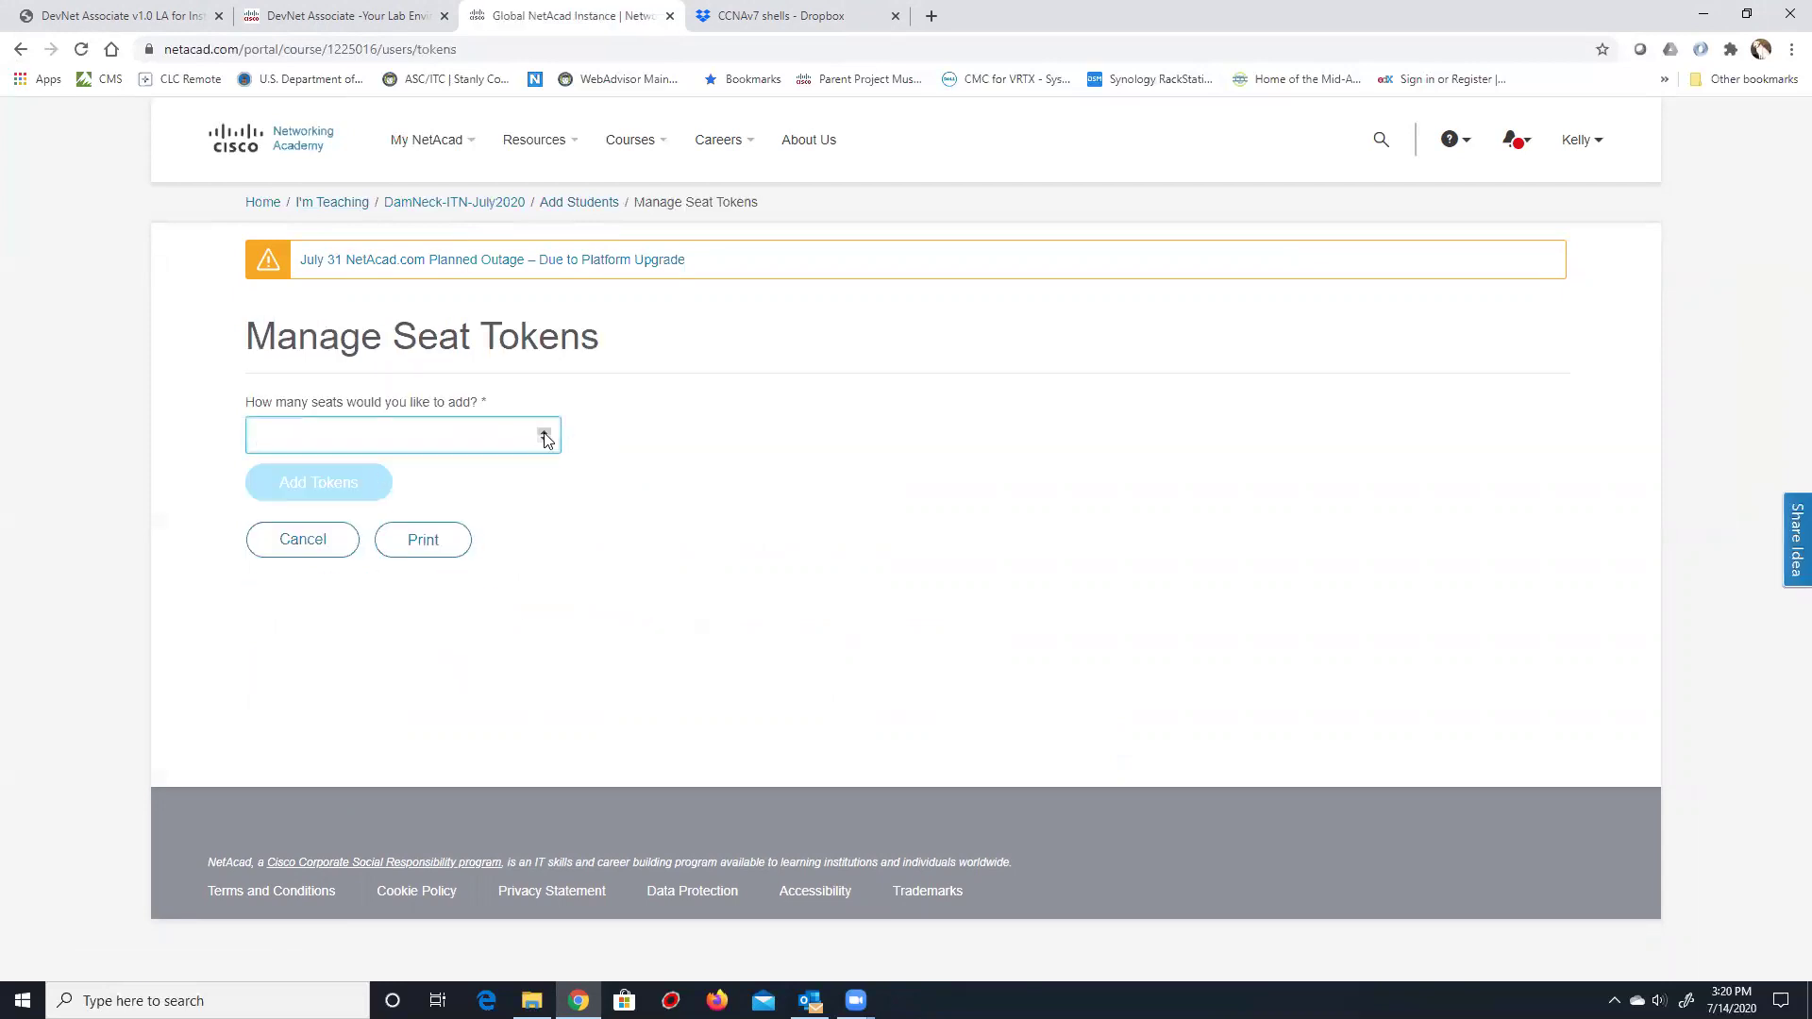
{"action": "left_click", "coordinate": [544, 430]}
{"action": "key", "text": "Down"}
{"action": "key", "text": "Down"}
{"action": "type", "text": "0"}
{"action": "left_click", "coordinate": [317, 498]}
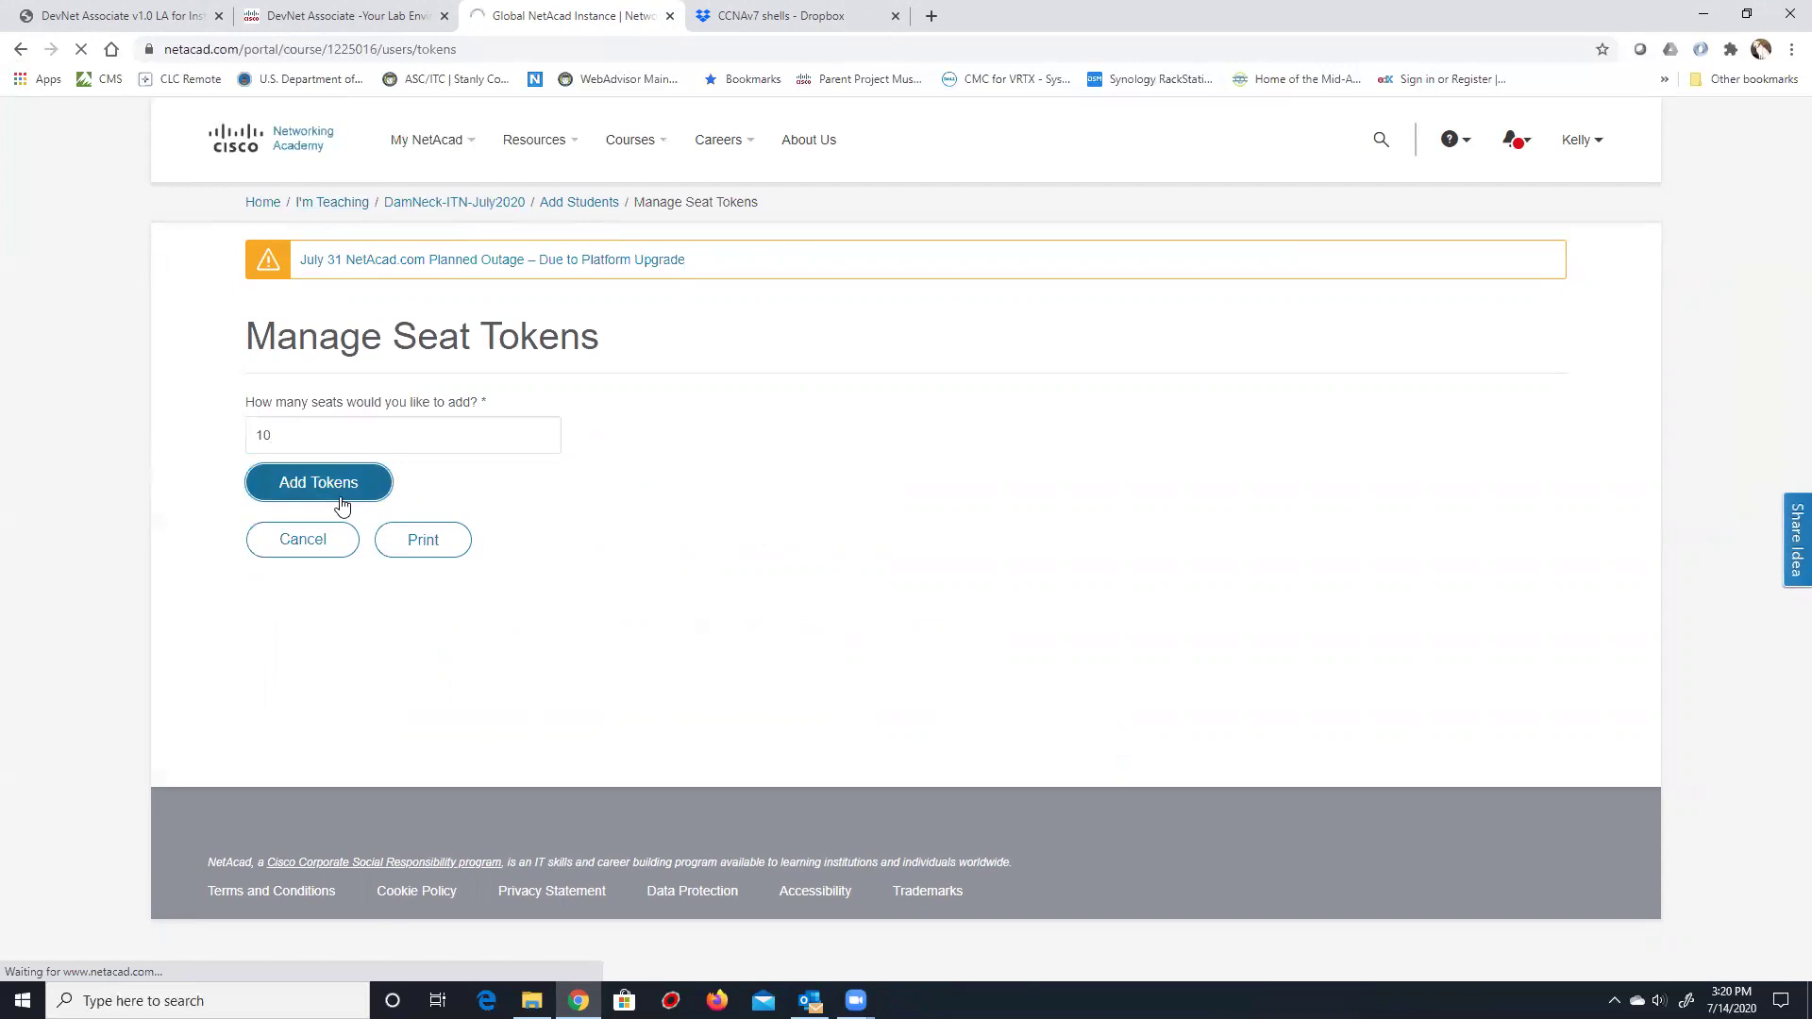
{"action": "scroll", "coordinate": [528, 502], "scroll_direction": "down", "scroll_amount": 1}
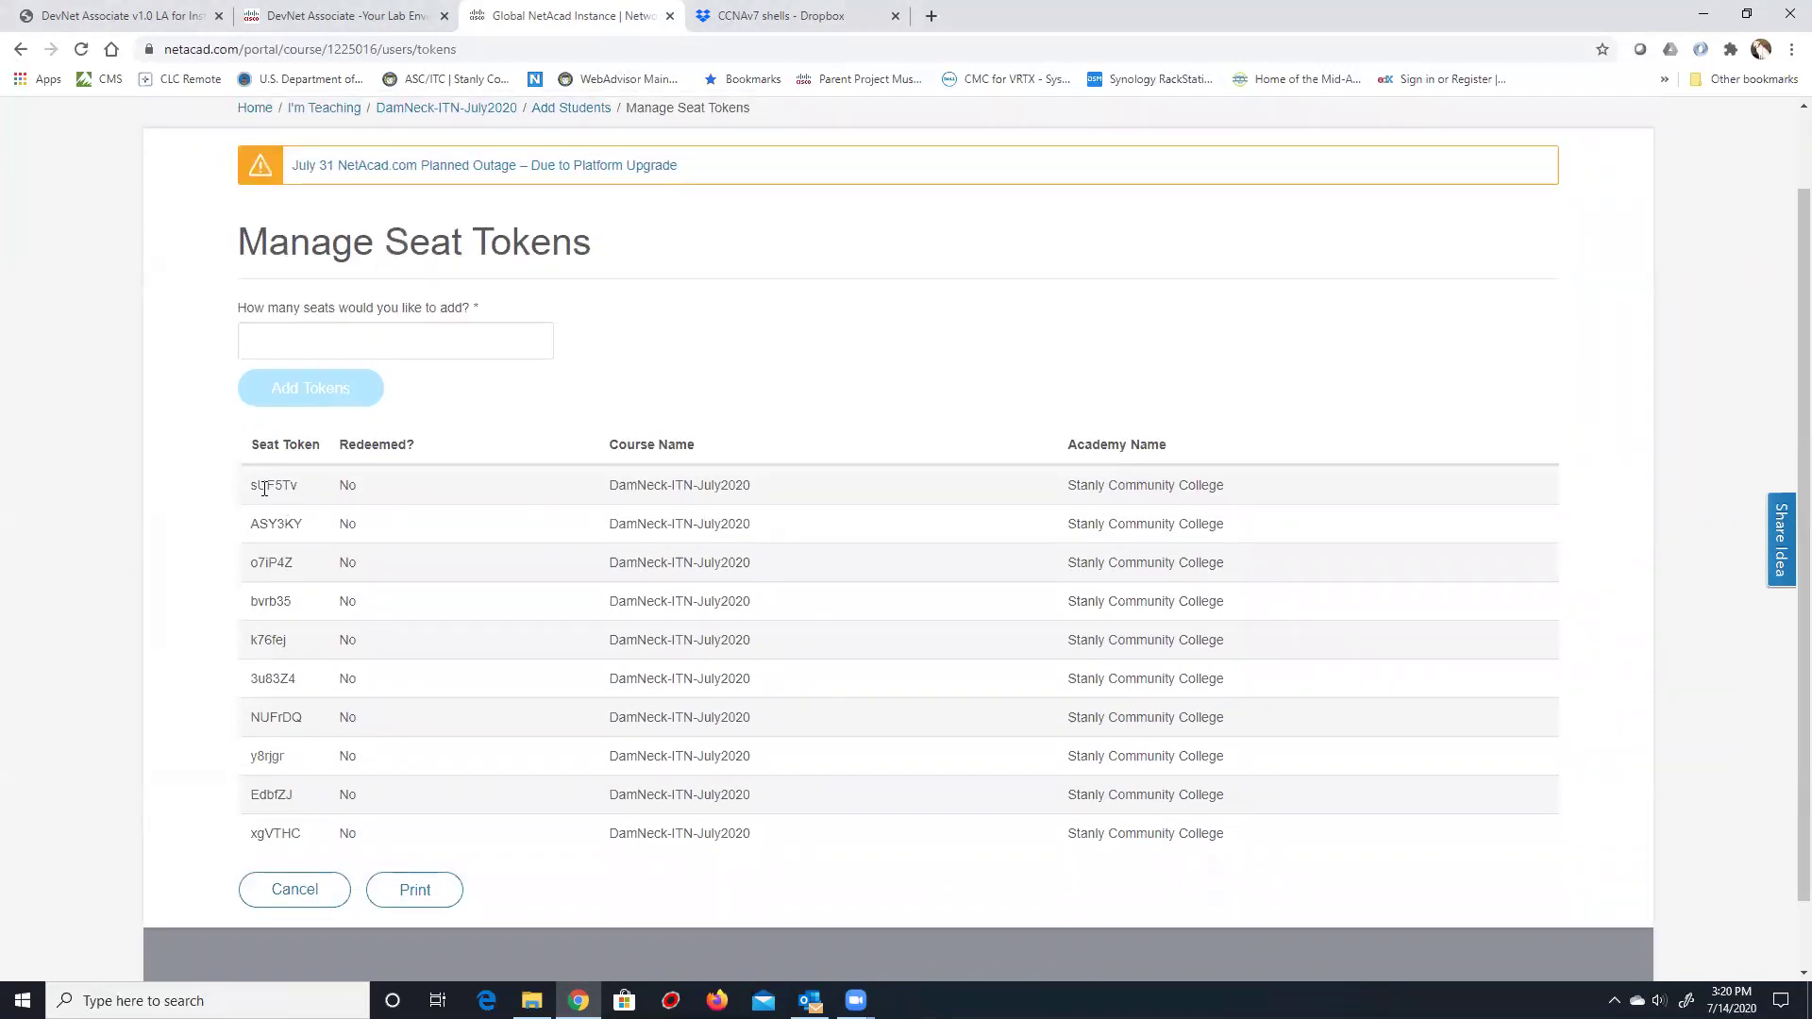
Switch to Microsoft Edge, go to netacad.com, and open the page for redeeming a seat token.
{"action": "left_click", "coordinate": [408, 899]}
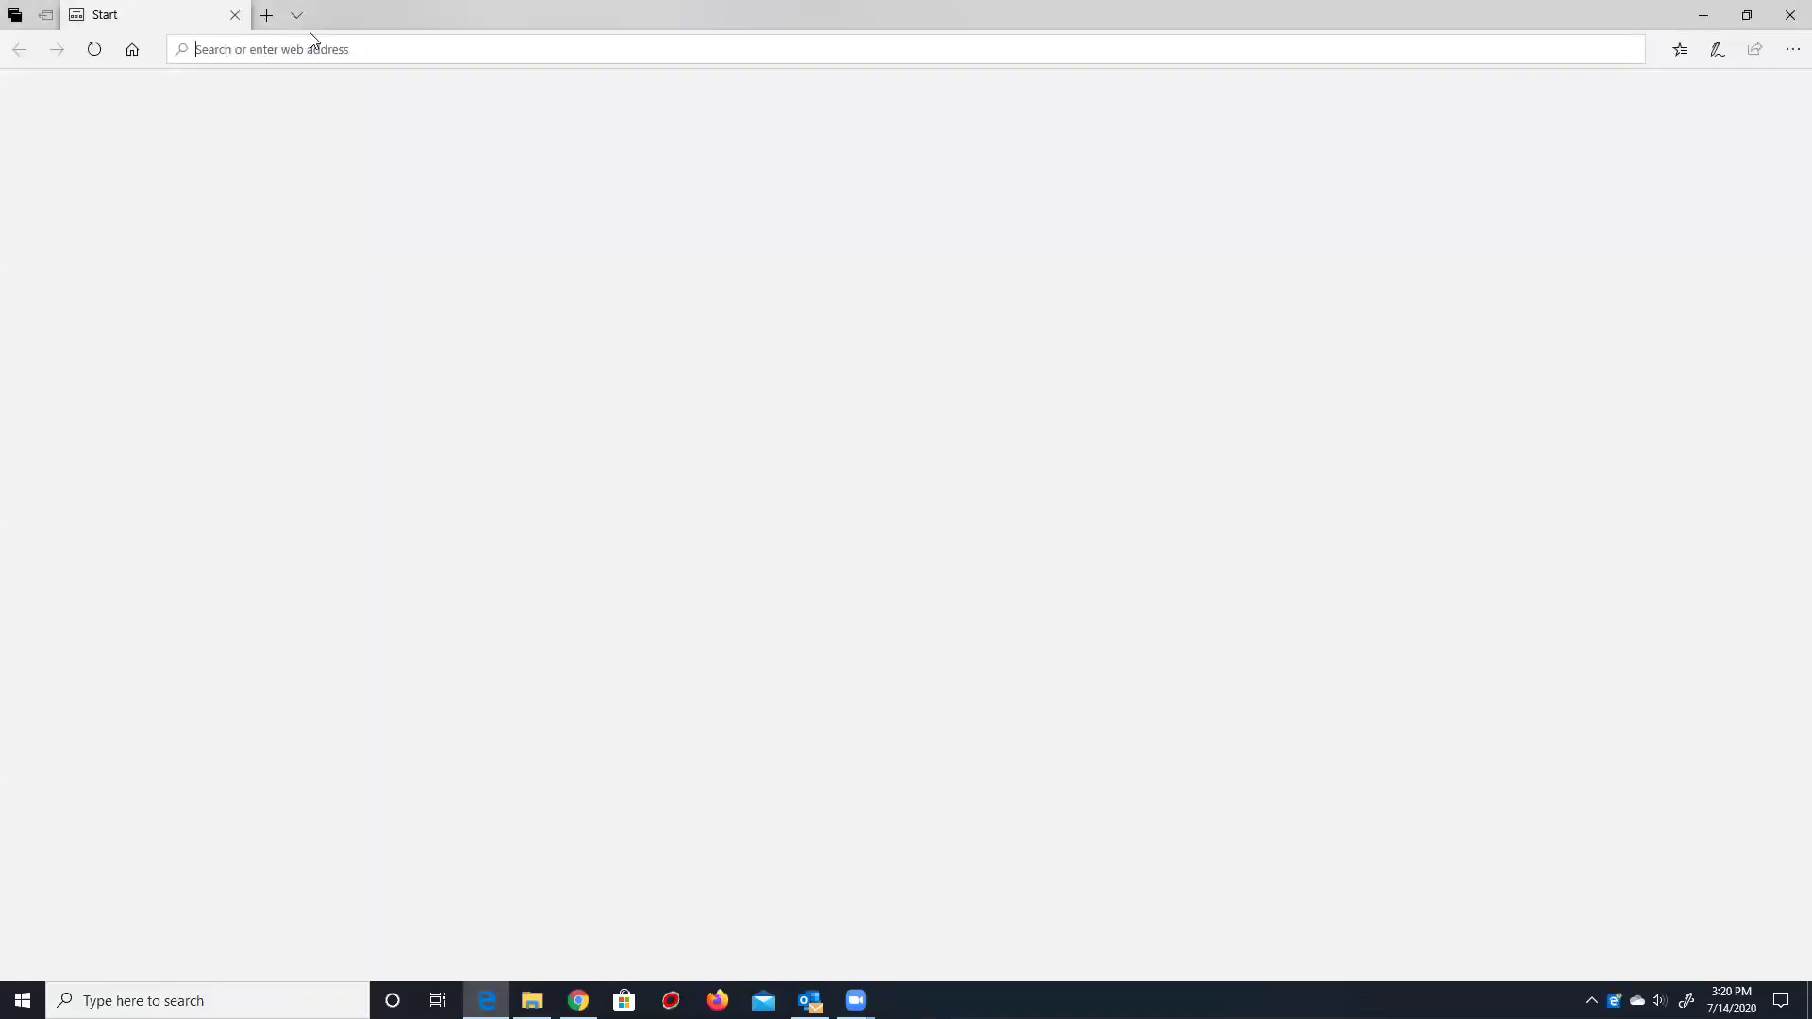
{"action": "type", "text": "n"}
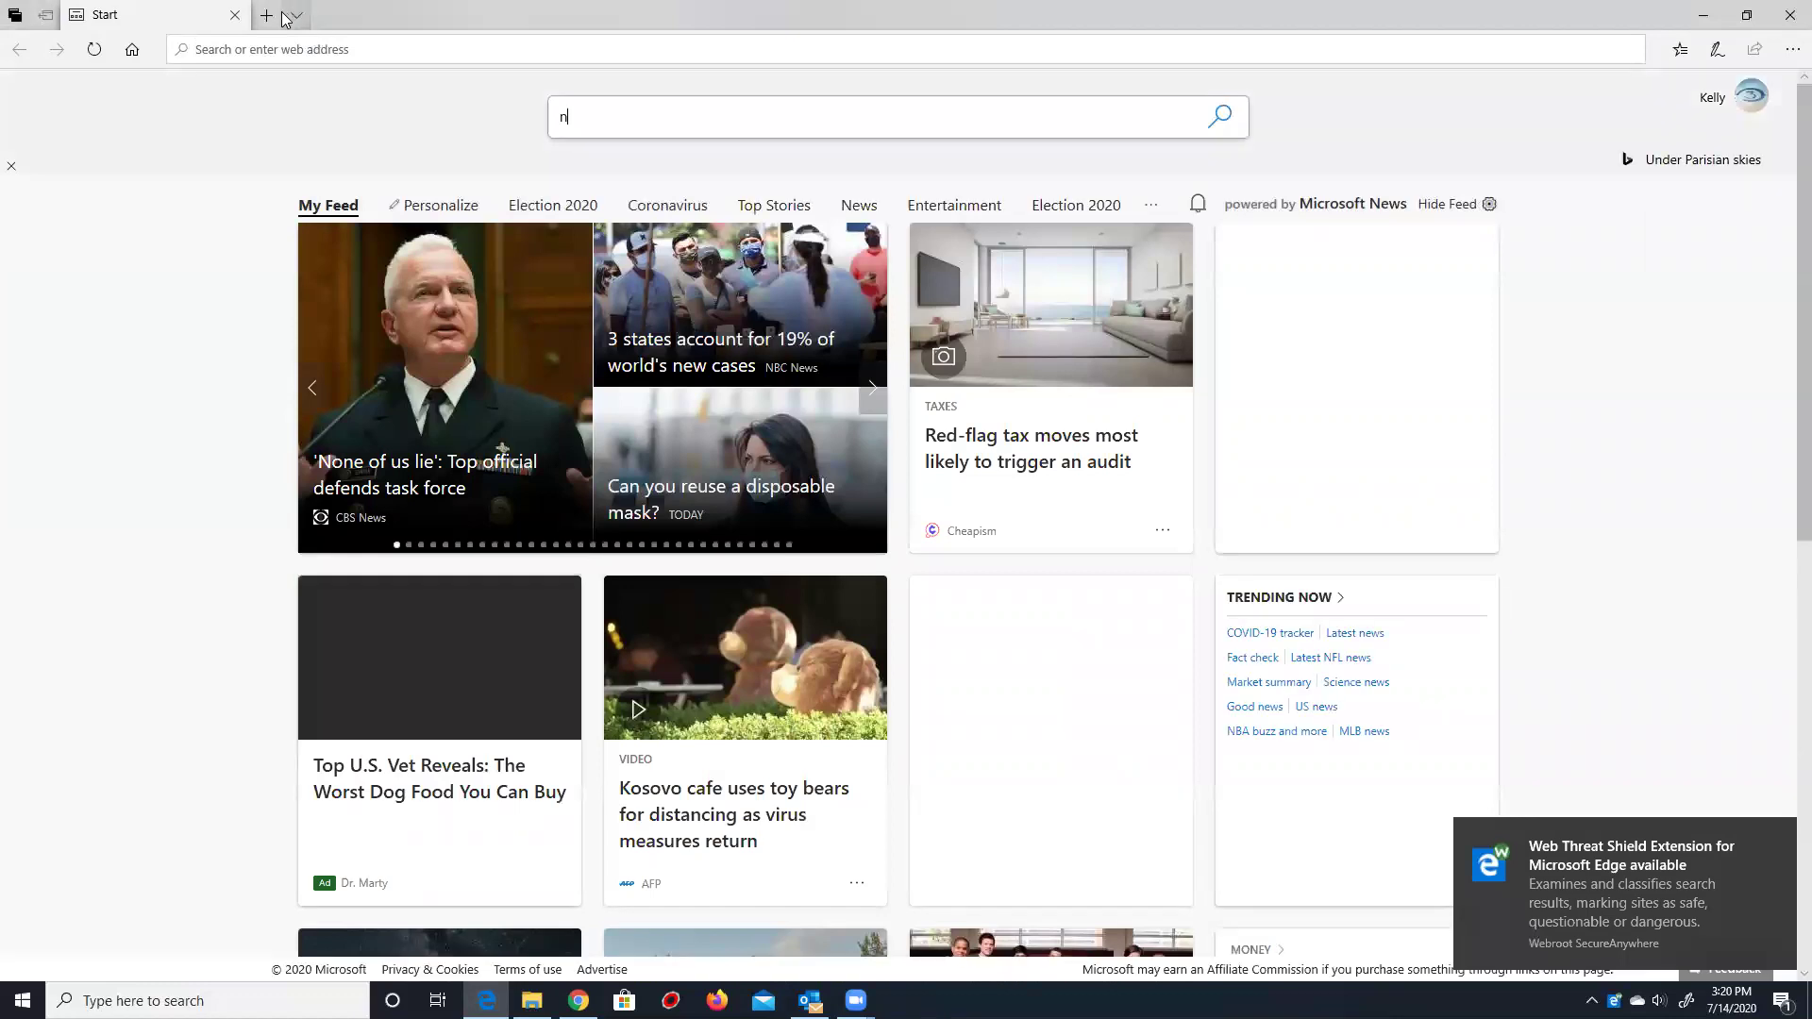
{"action": "left_click", "coordinate": [267, 49]}
{"action": "type", "text": "netacad.com/"}
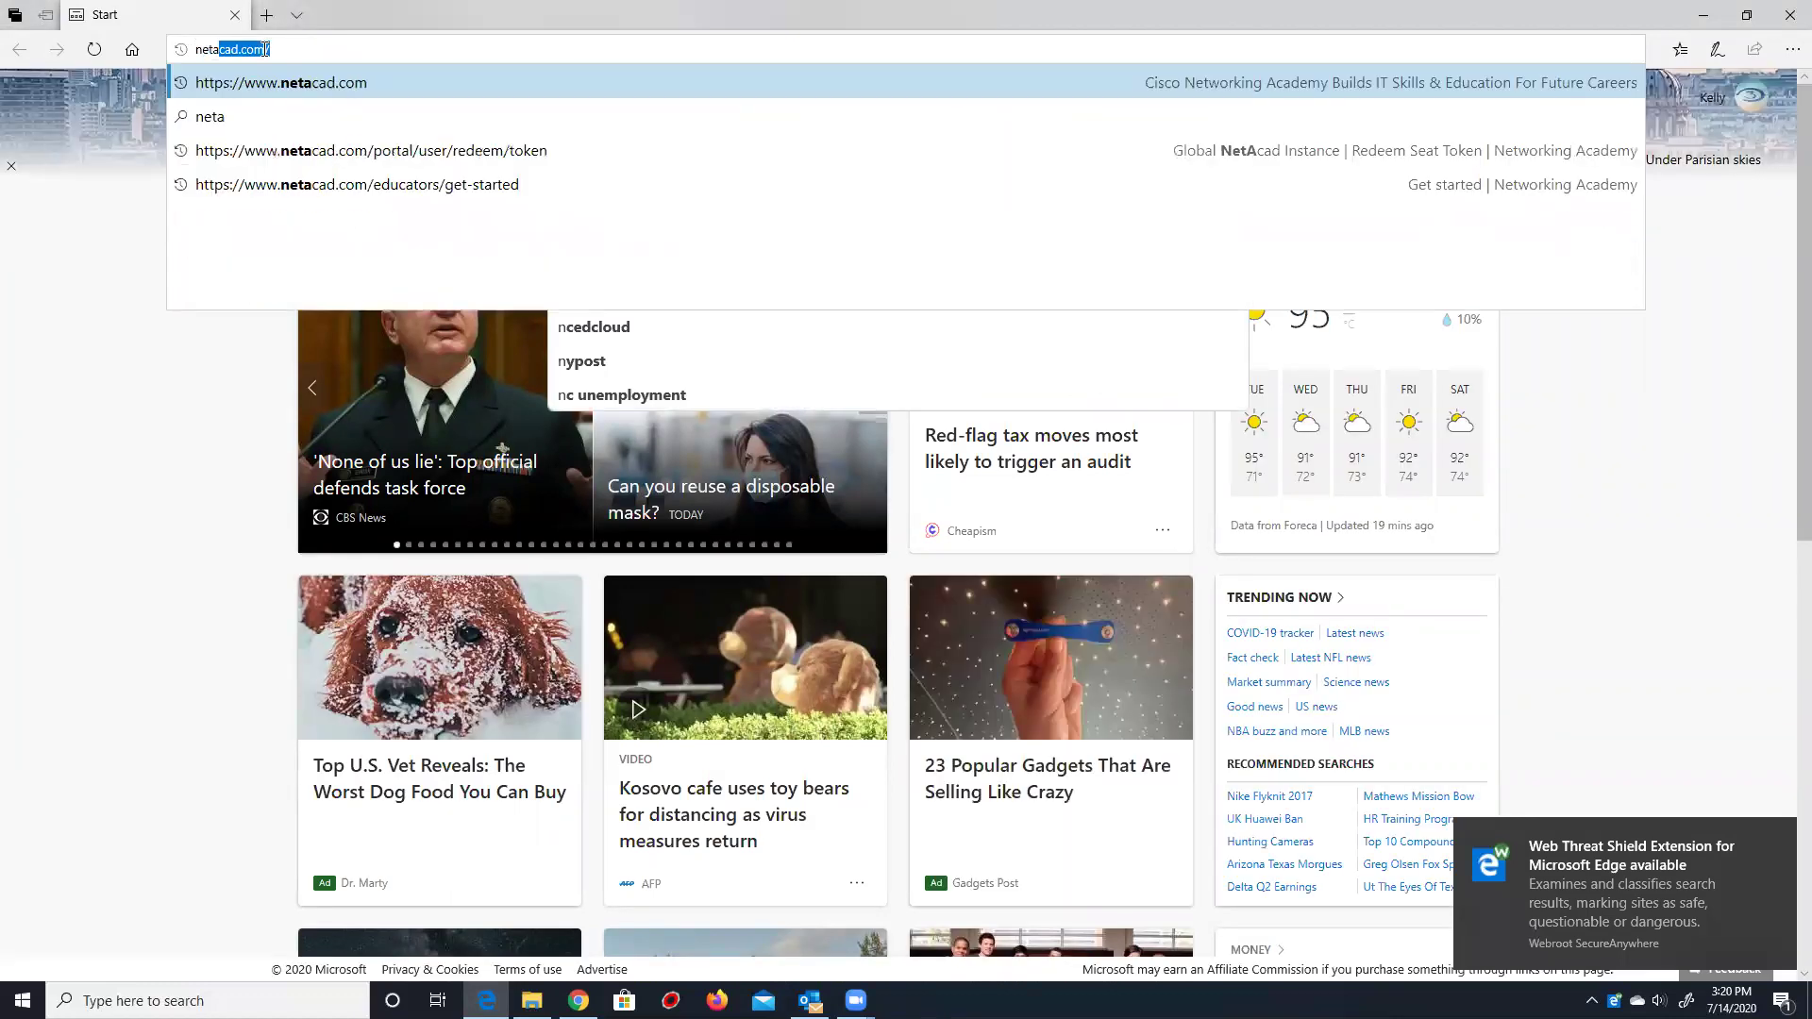
{"action": "key", "text": "Return"}
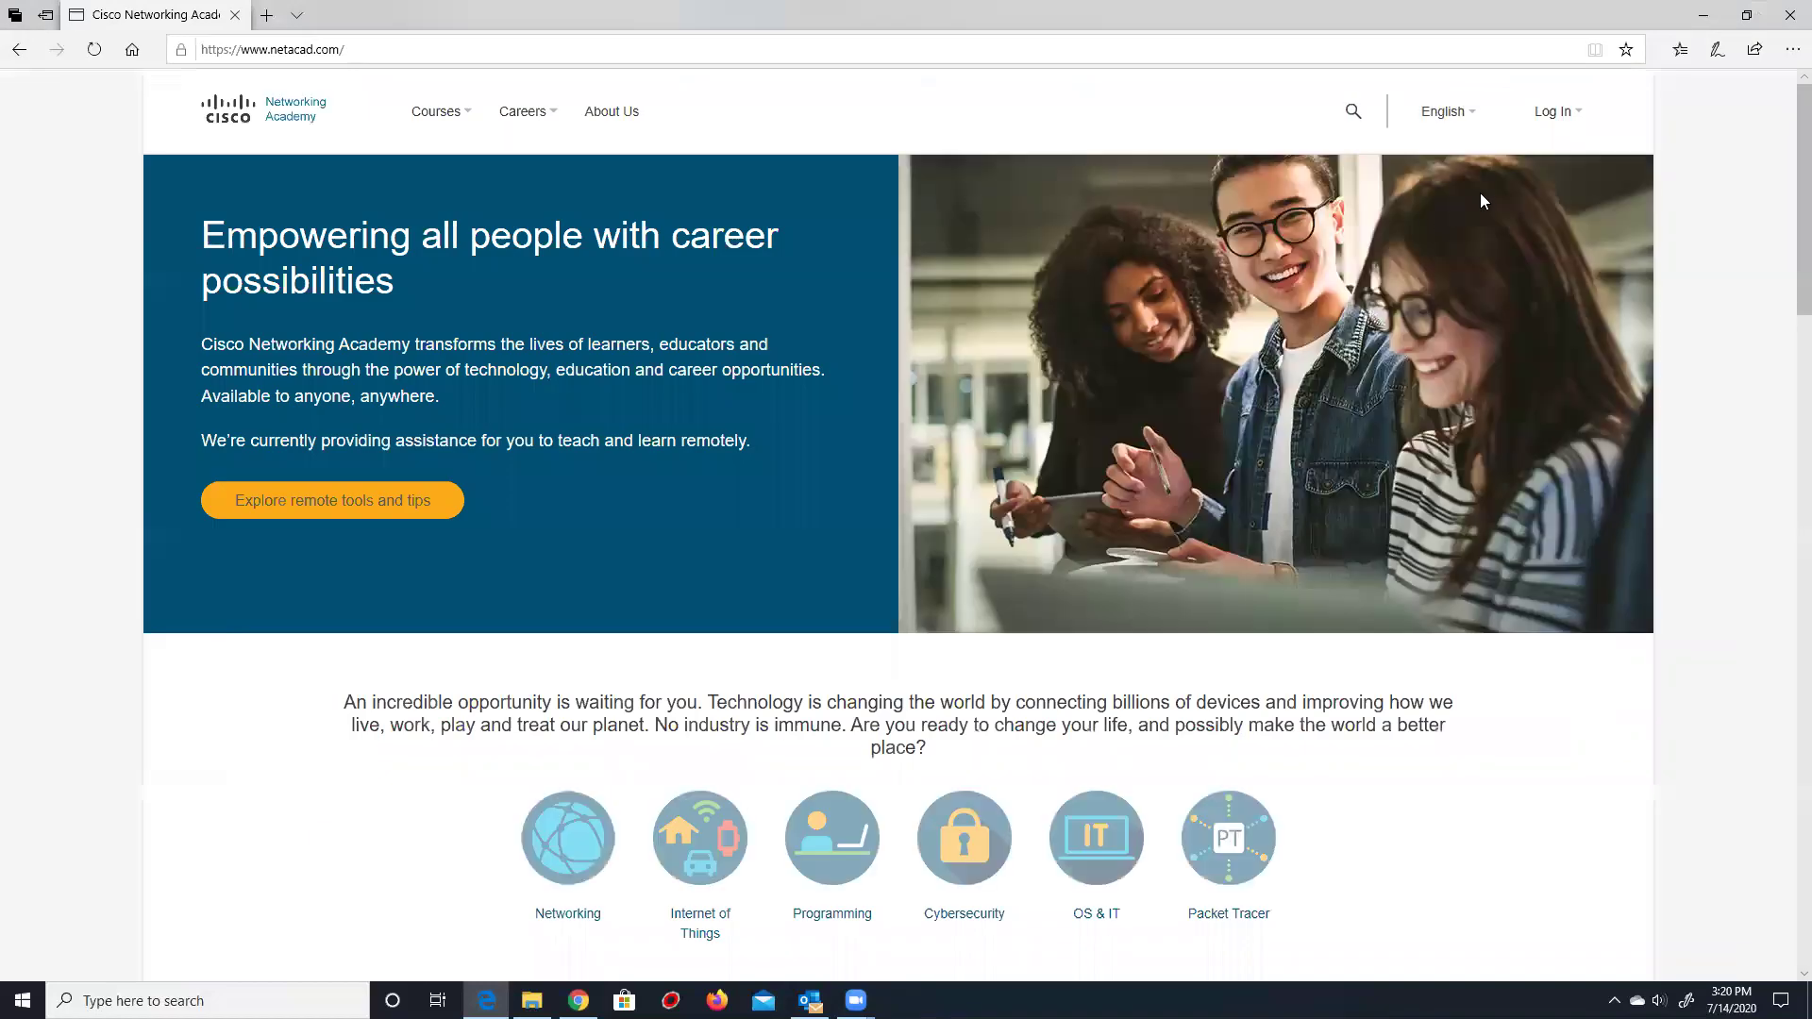
{"action": "mouse_move", "coordinate": [1557, 113]}
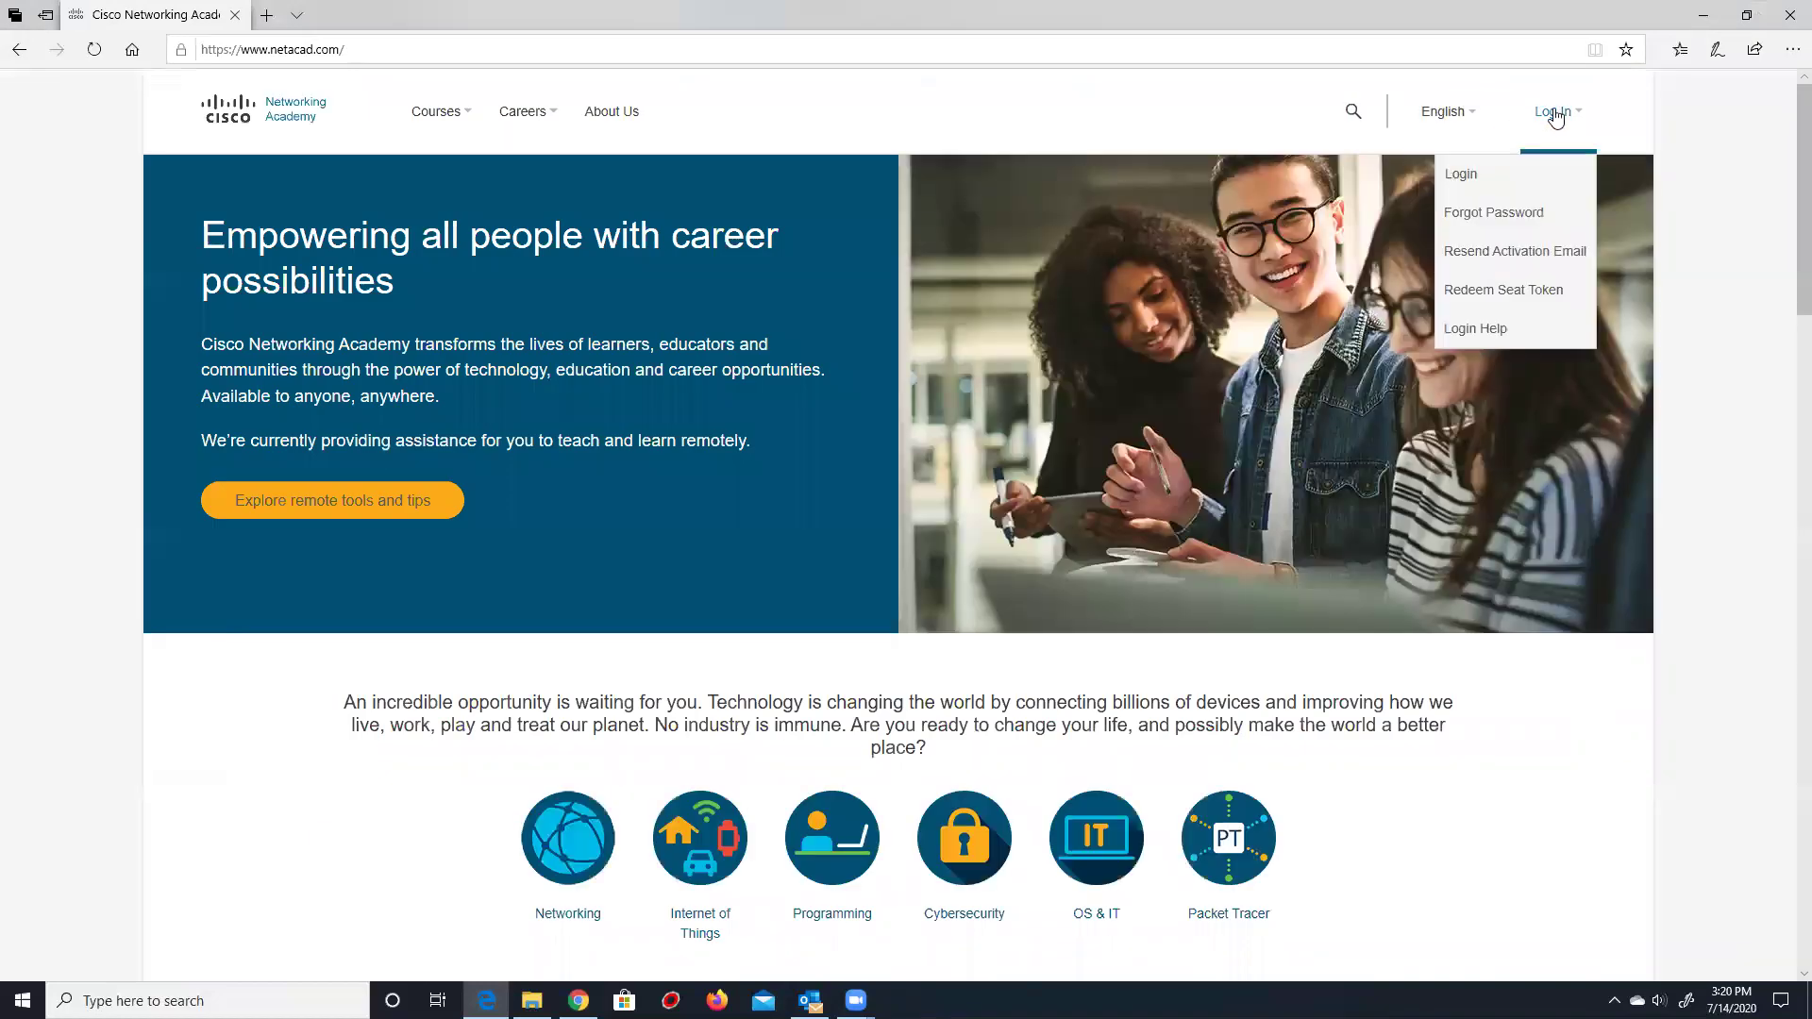
{"action": "left_click", "coordinate": [1503, 293]}
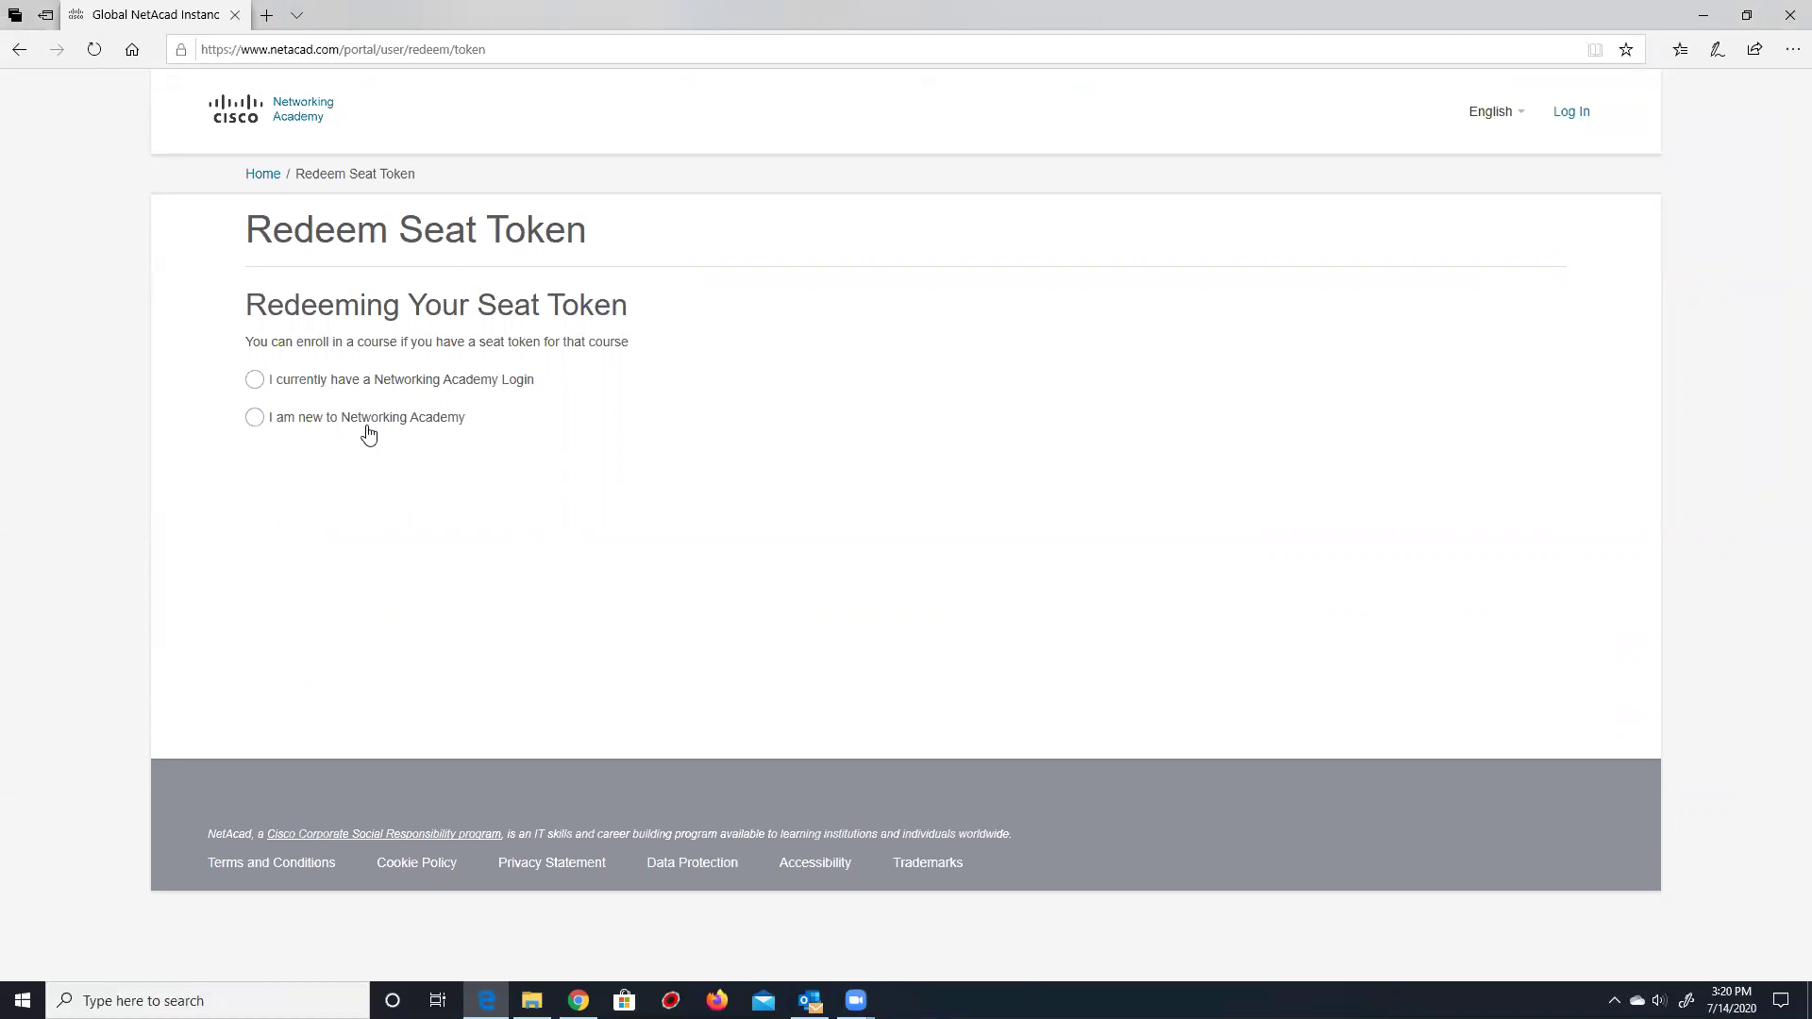
Choose the option for an existing Networking Academy login and look over its screen name, student ID and seat token fields.
{"action": "left_click", "coordinate": [281, 389]}
{"action": "left_click", "coordinate": [264, 485]}
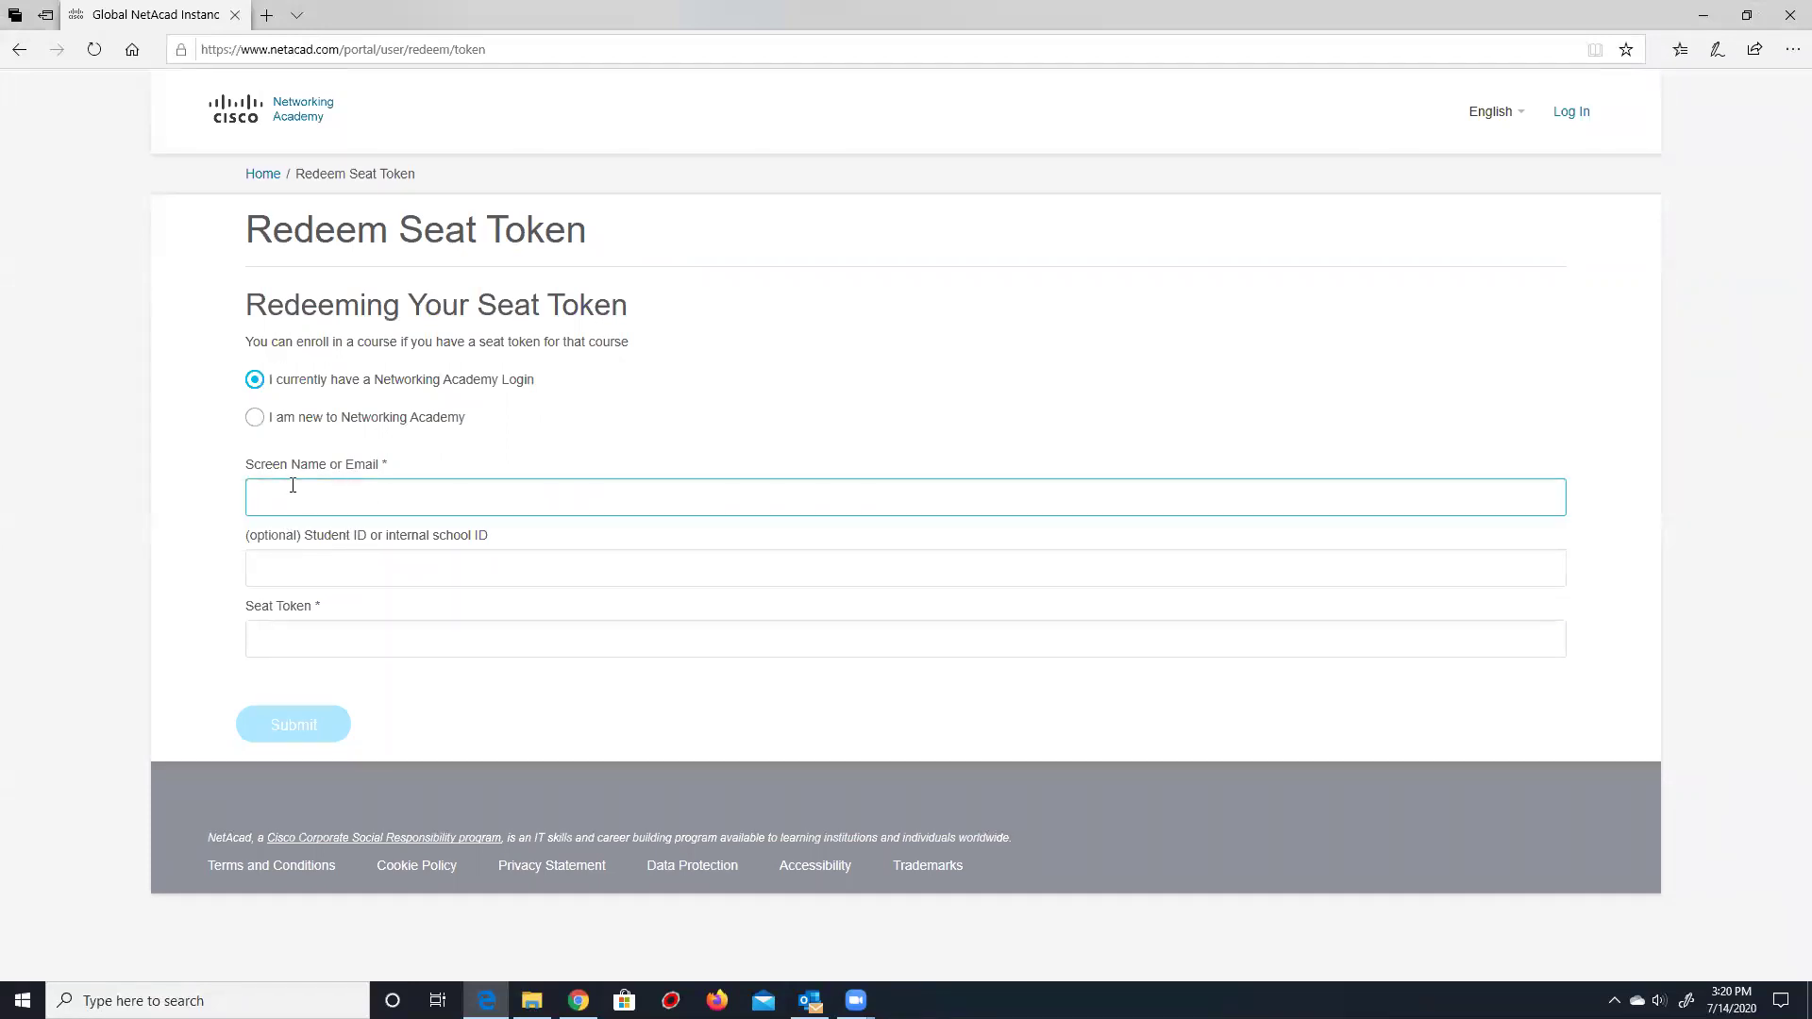
{"action": "left_click", "coordinate": [296, 577]}
{"action": "left_click", "coordinate": [283, 636]}
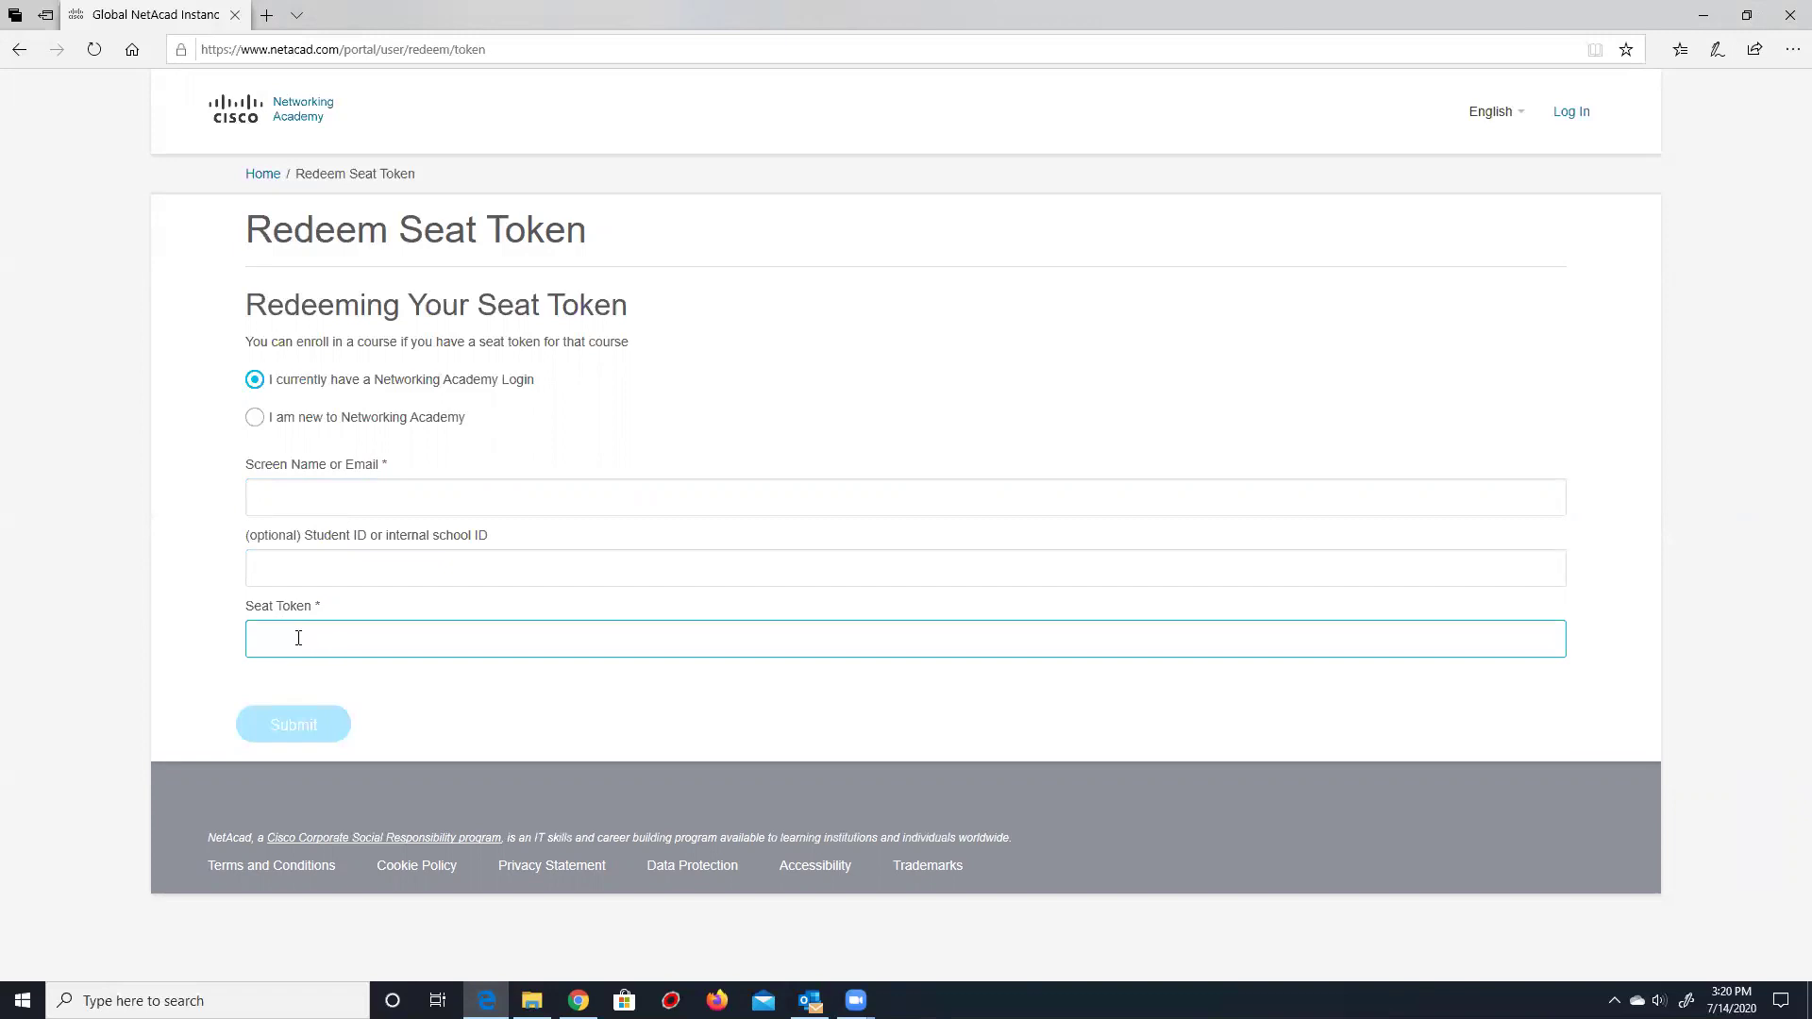
{"action": "left_click", "coordinate": [296, 574]}
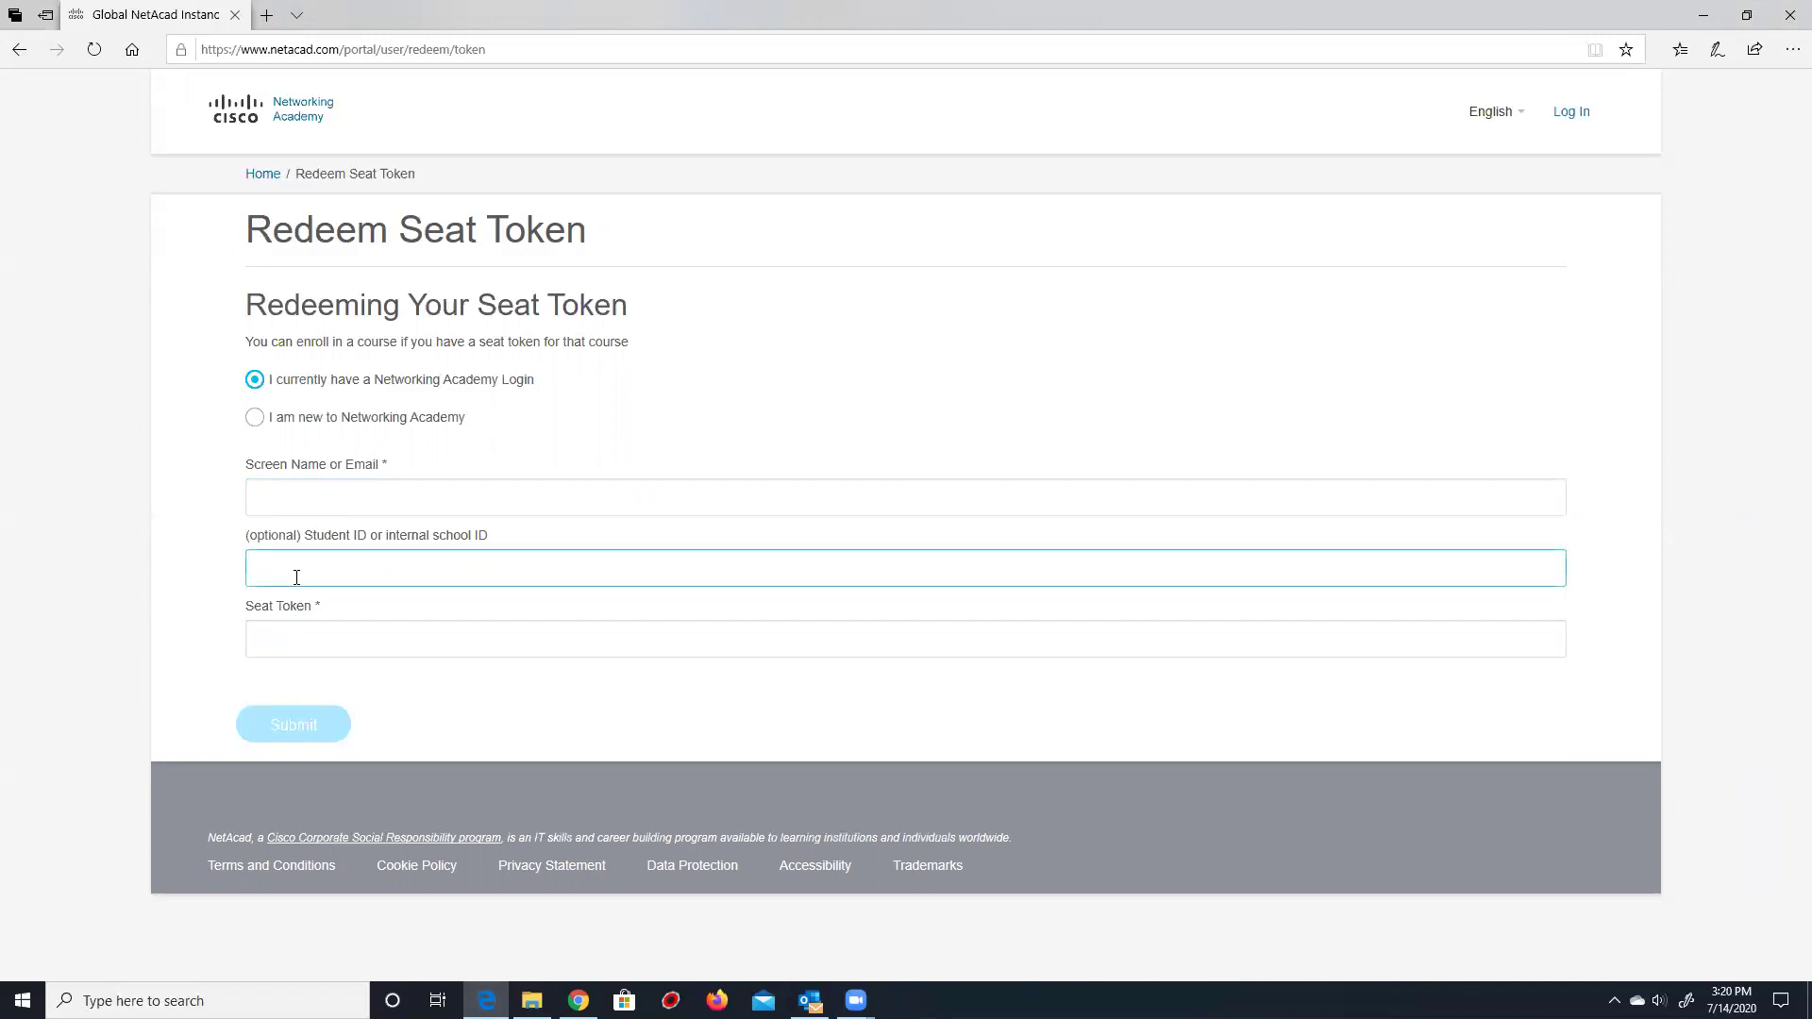
{"action": "left_click", "coordinate": [291, 571]}
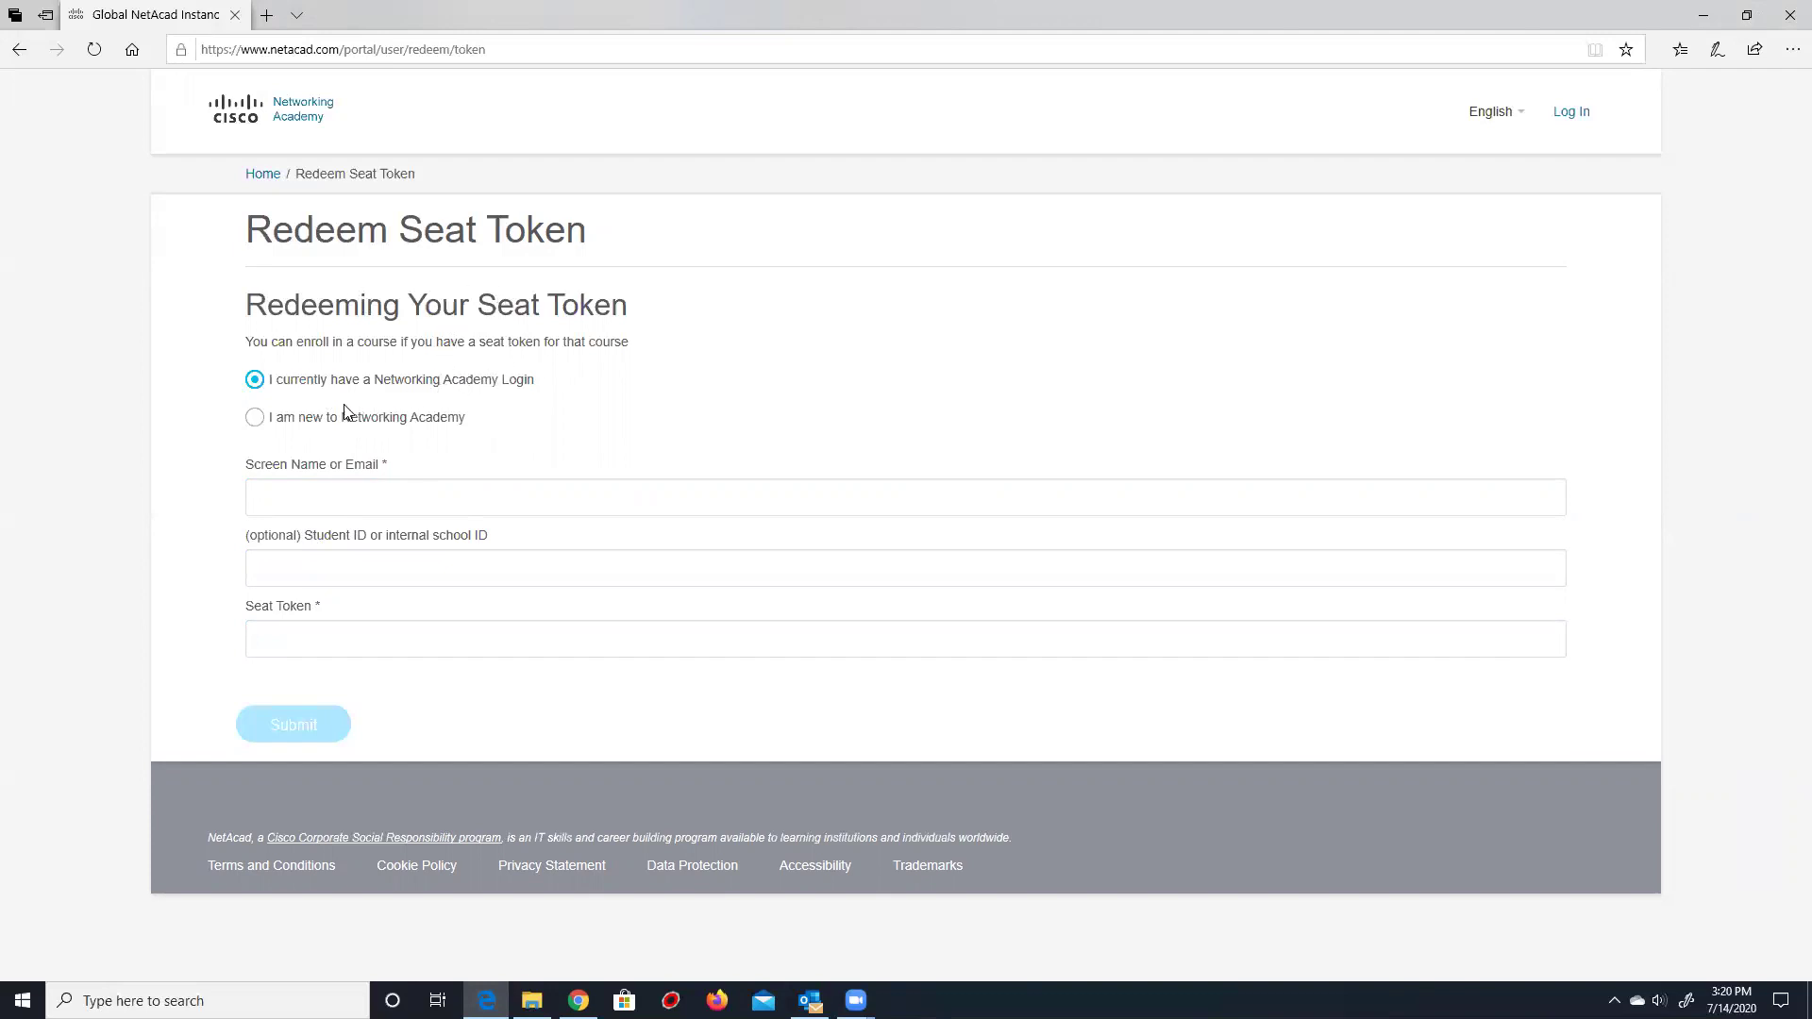
Choose the option for people new to Networking Academy, look over its name, email and seat token fields, and return to the seat token list.
{"action": "left_click", "coordinate": [295, 429]}
{"action": "left_click", "coordinate": [342, 485]}
{"action": "left_click", "coordinate": [1448, 485]}
{"action": "key", "text": "Tab"}
{"action": "key", "text": "Tab"}
{"action": "key", "text": "shift+Tab"}
{"action": "left_click", "coordinate": [1453, 434]}
{"action": "left_click", "coordinate": [473, 651]}
{"action": "left_click", "coordinate": [1221, 498]}
{"action": "left_click", "coordinate": [742, 490]}
{"action": "left_click", "coordinate": [1299, 525]}
{"action": "left_click", "coordinate": [1224, 498]}
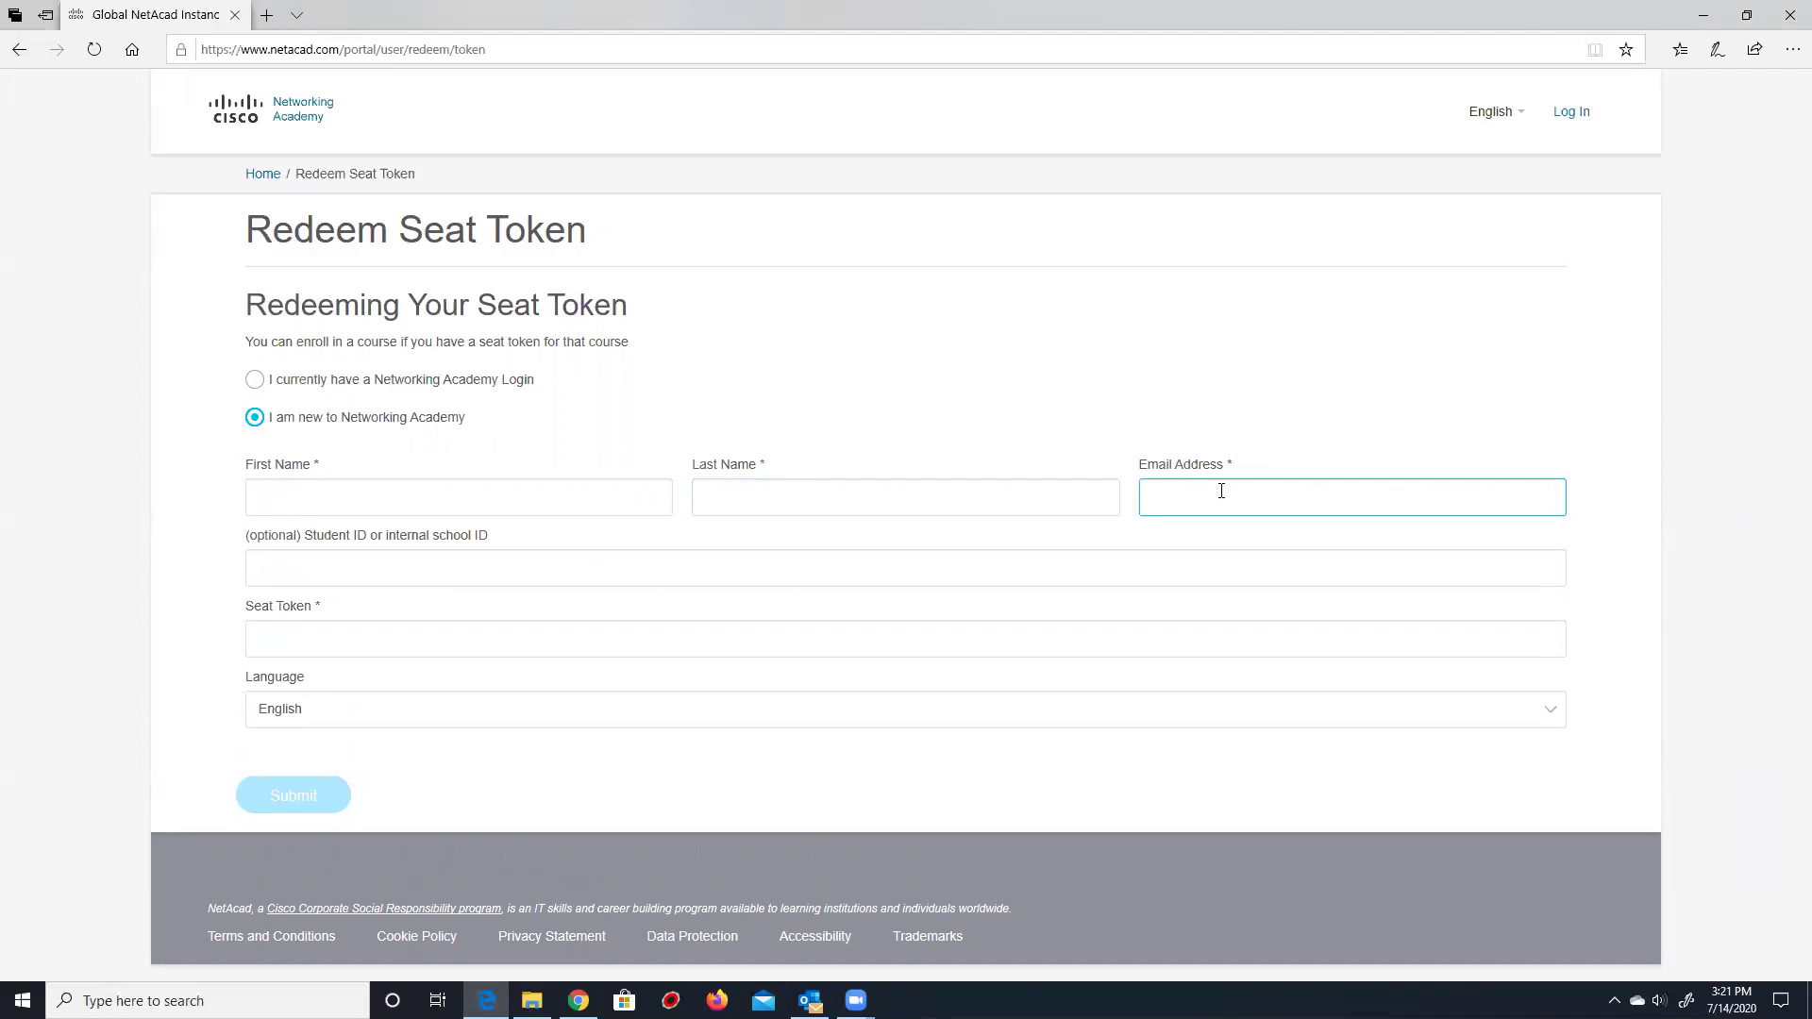
{"action": "left_click", "coordinate": [1190, 462]}
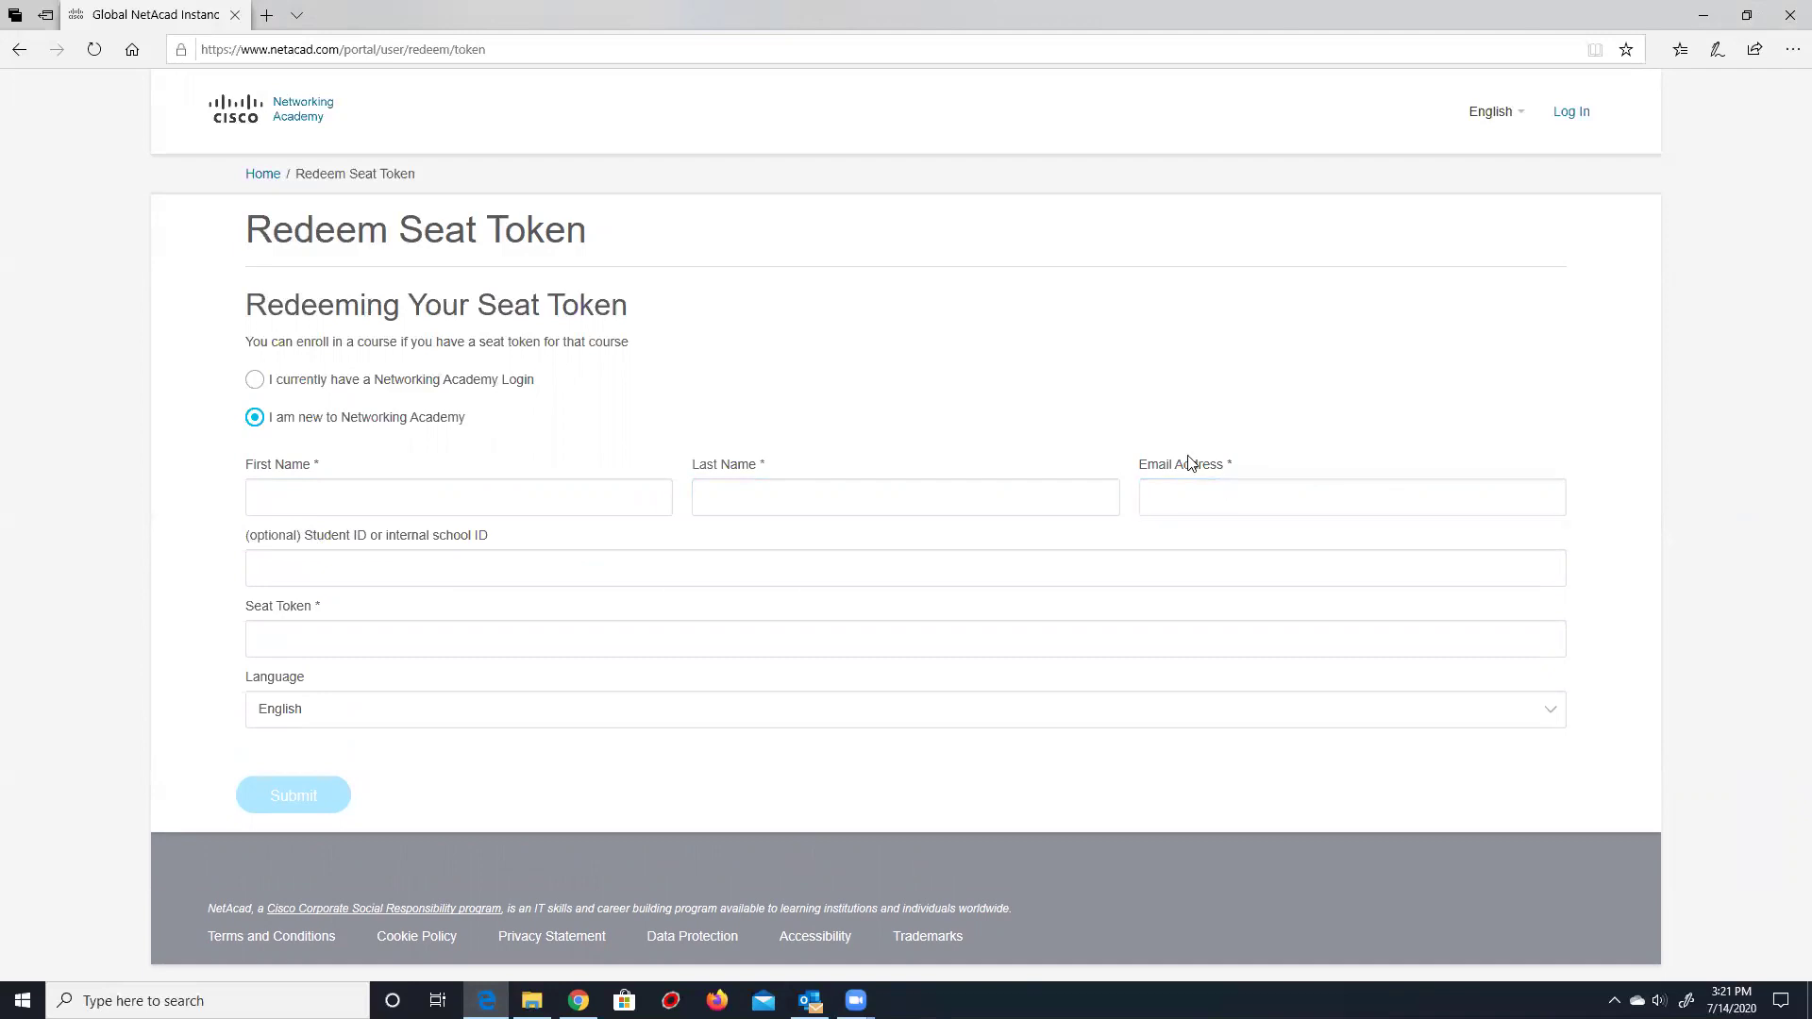
{"action": "key", "text": "shift+Tab"}
{"action": "key", "text": "Tab"}
{"action": "left_click", "coordinate": [638, 496]}
{"action": "left_click", "coordinate": [1160, 501]}
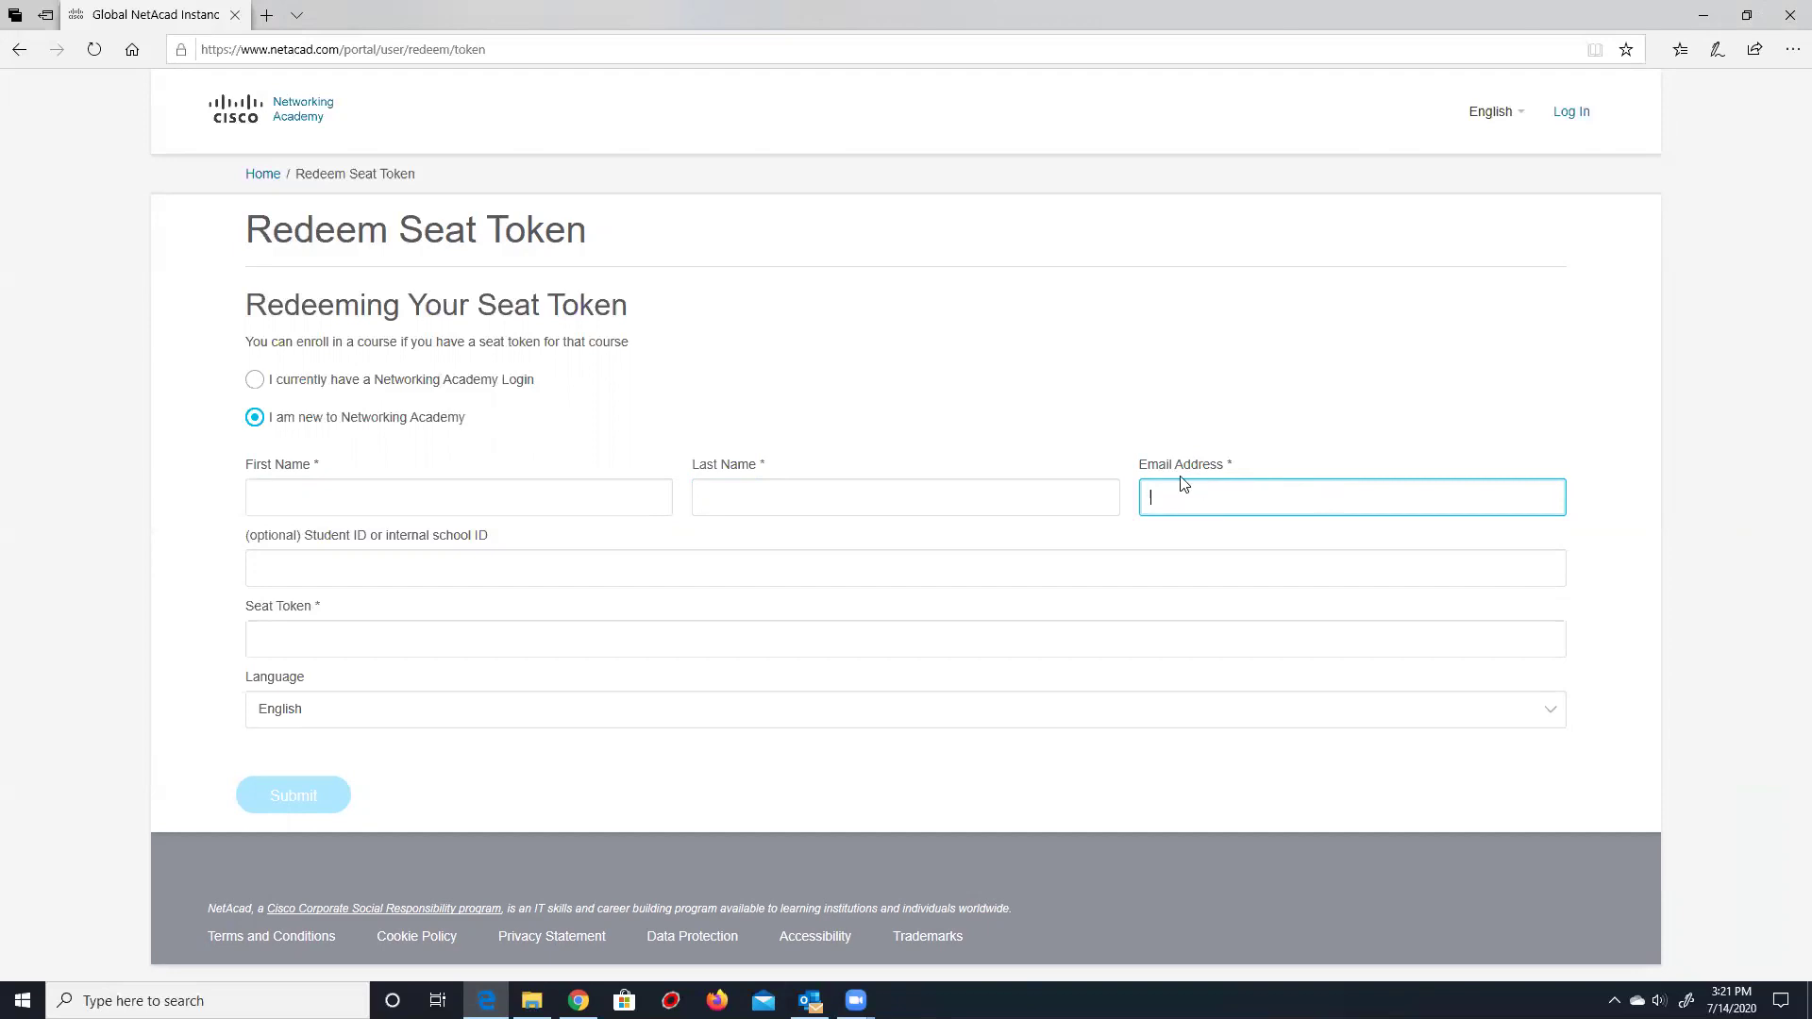
{"action": "left_click", "coordinate": [1698, 19]}
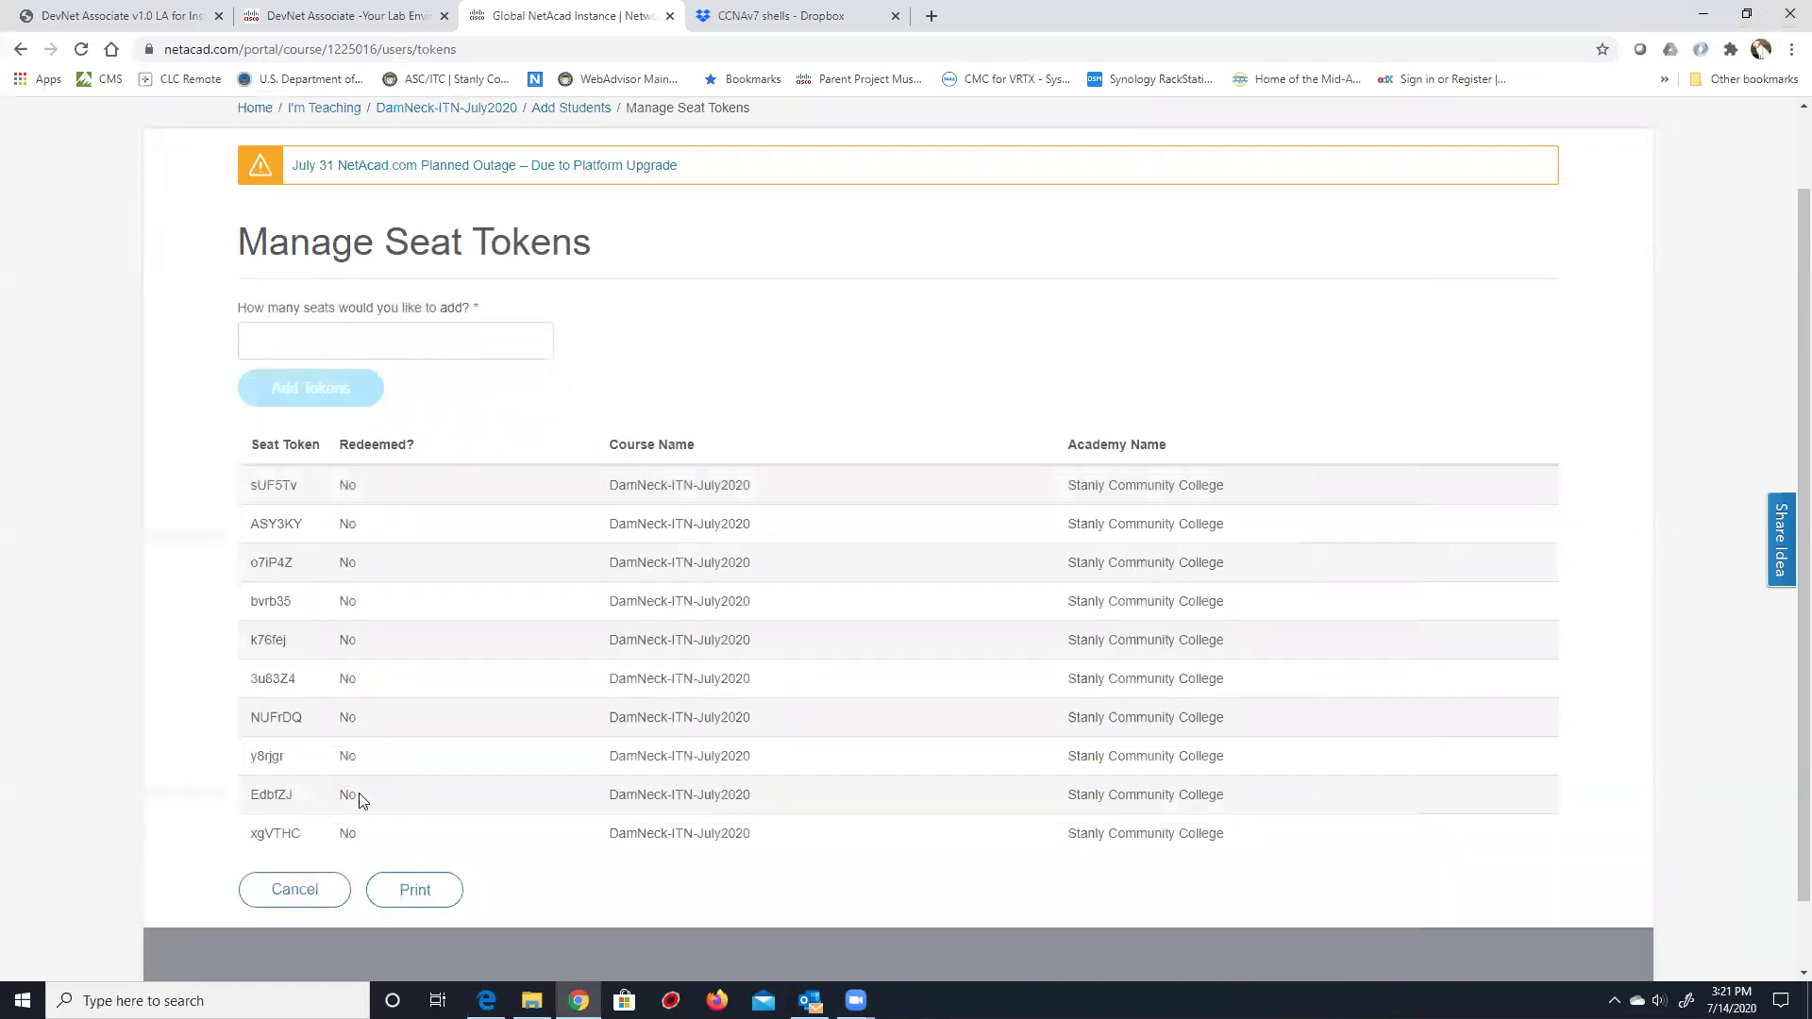
Open the import-from-course page and list the students of ENSA ITC Summer 2020 from the academy Stanly Community College - ITC.
{"action": "left_click", "coordinate": [564, 111]}
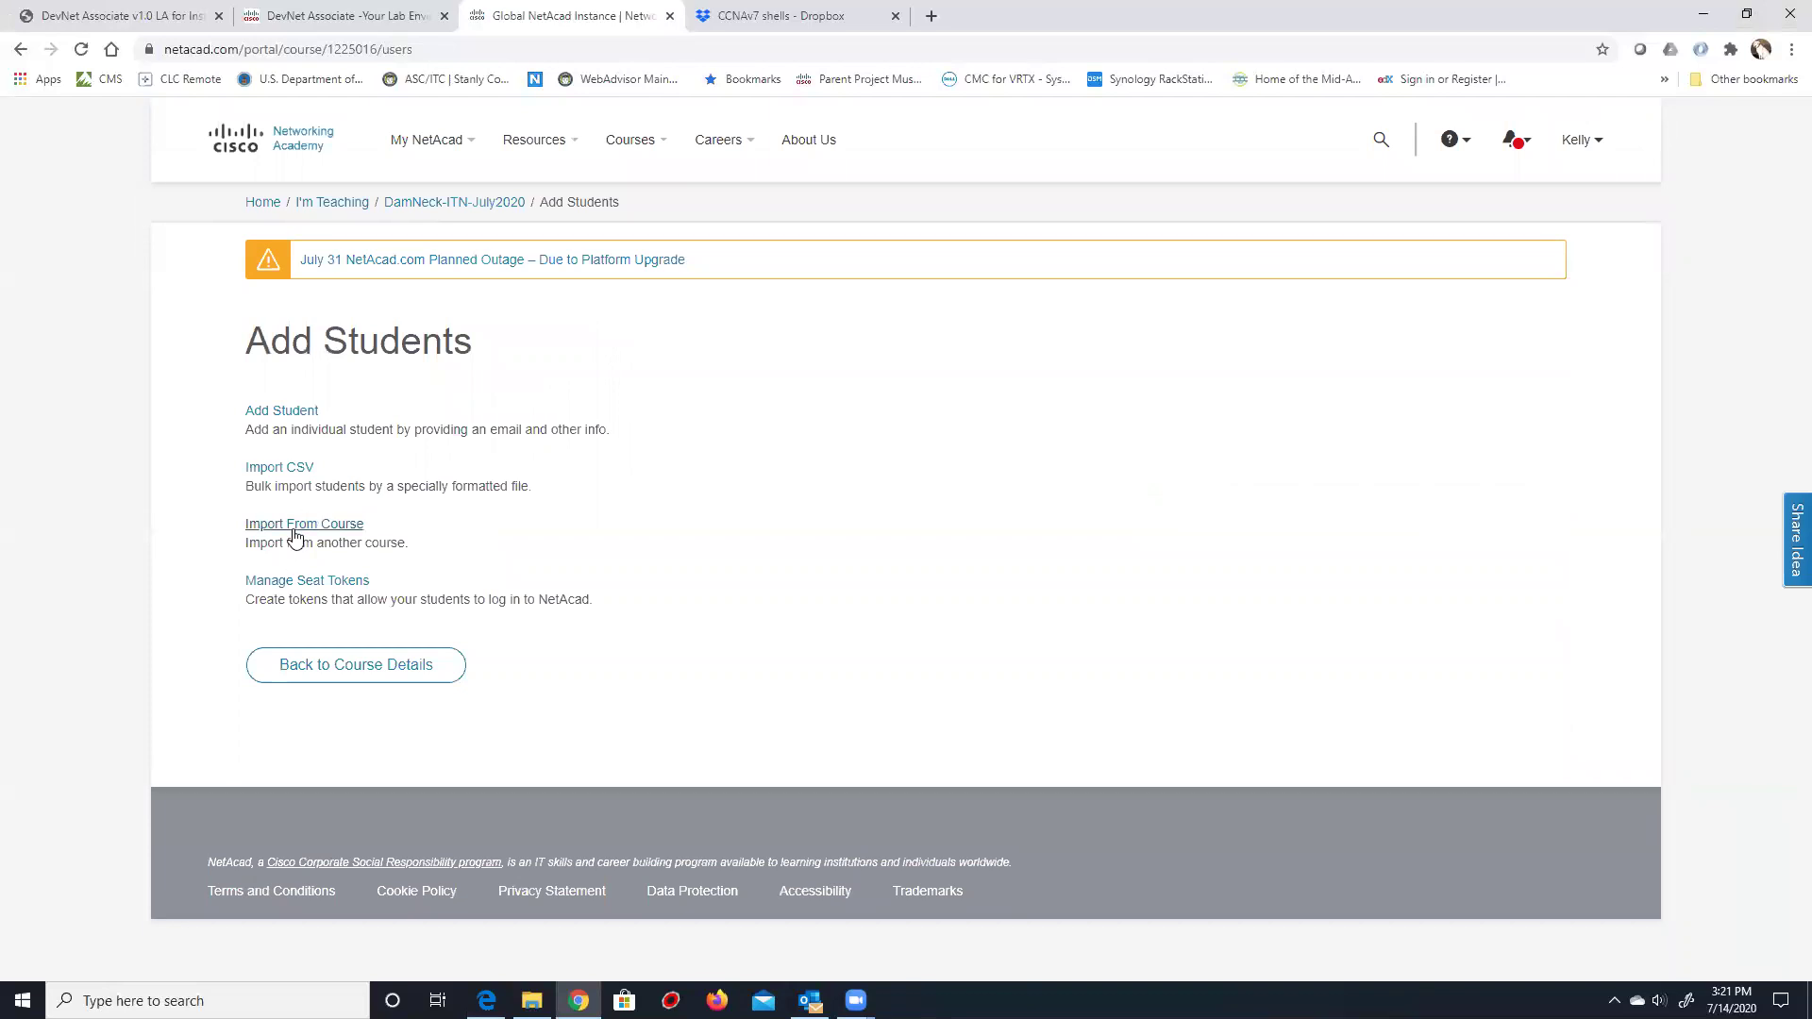
{"action": "left_click", "coordinate": [296, 527]}
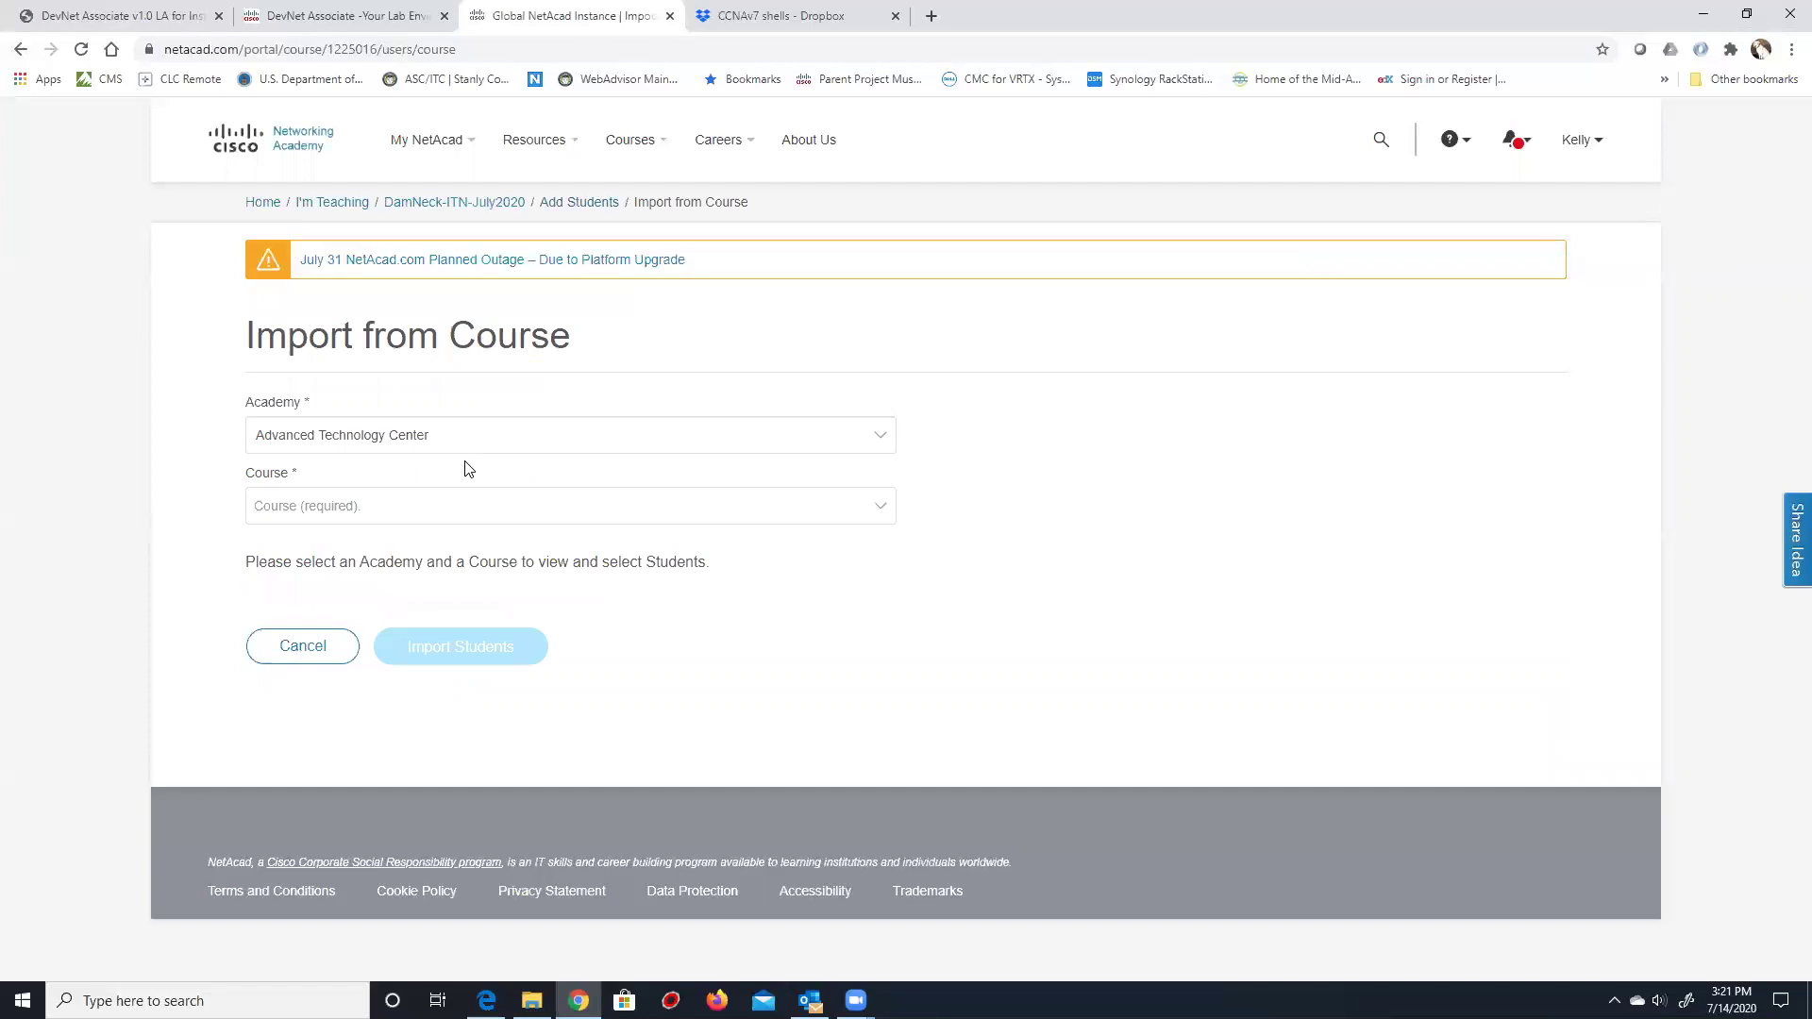
{"action": "left_click", "coordinate": [408, 441]}
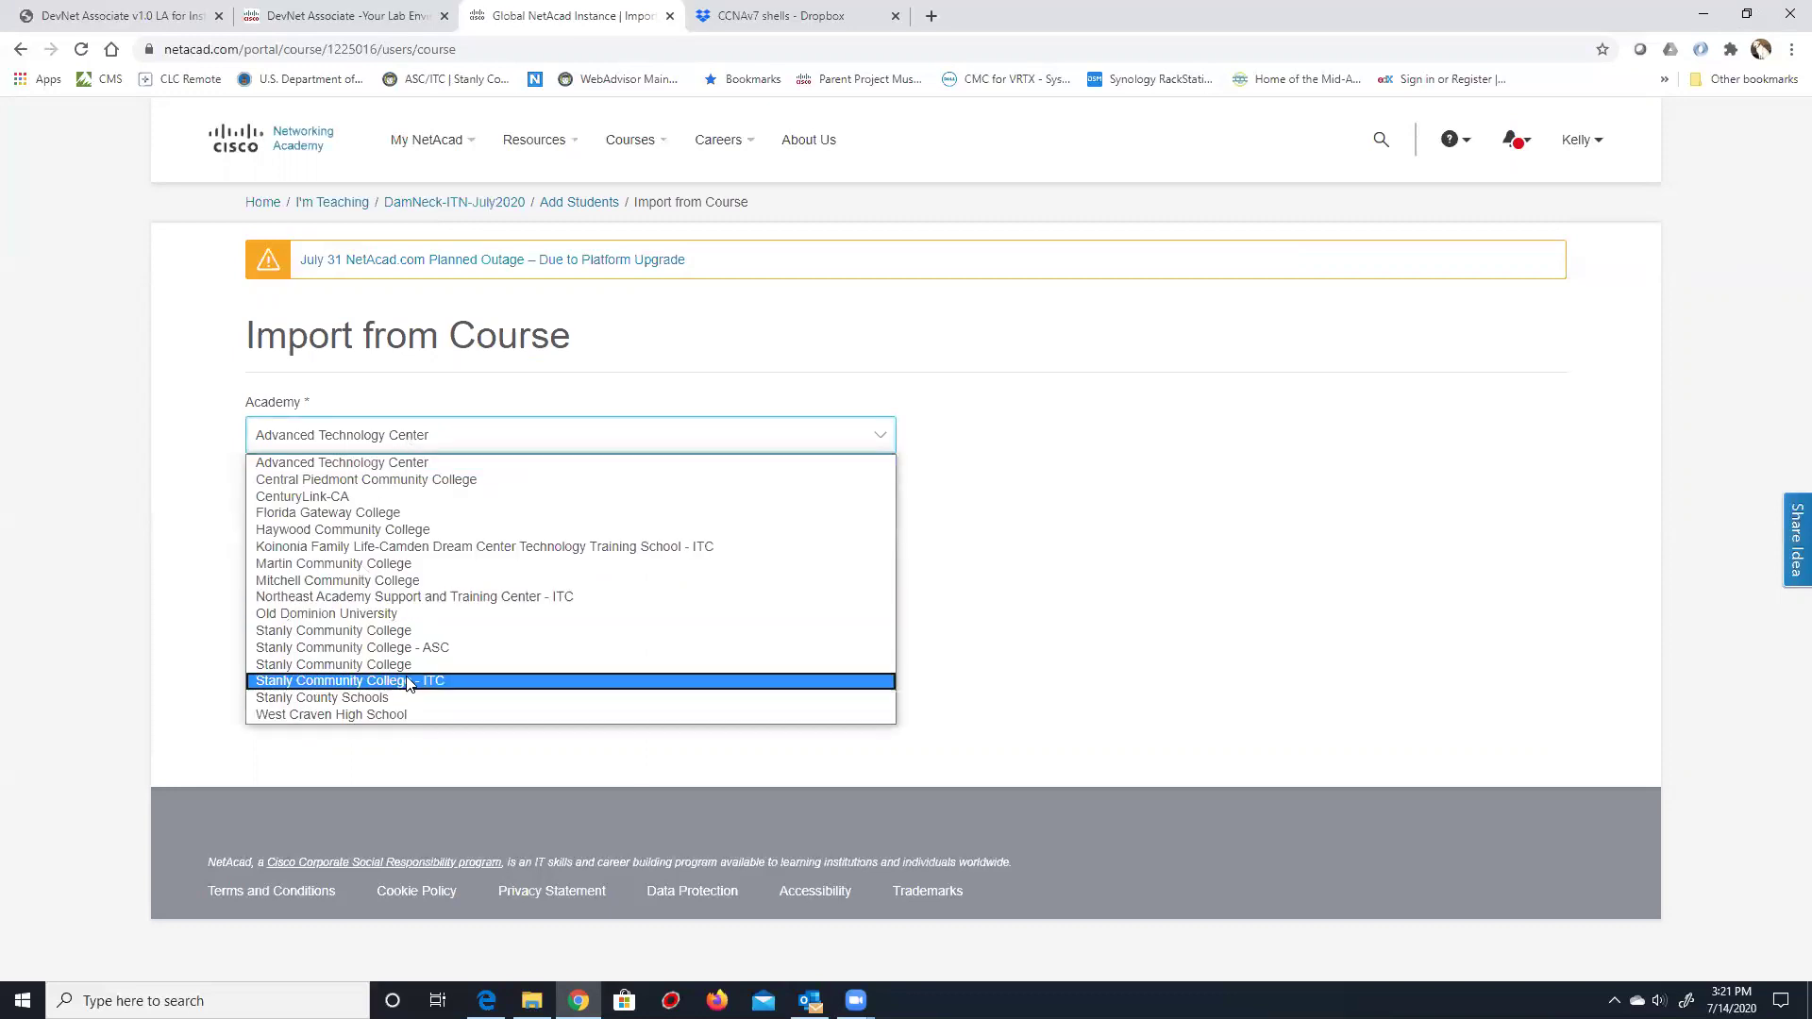
{"action": "left_click", "coordinate": [409, 682]}
{"action": "left_click", "coordinate": [358, 508]}
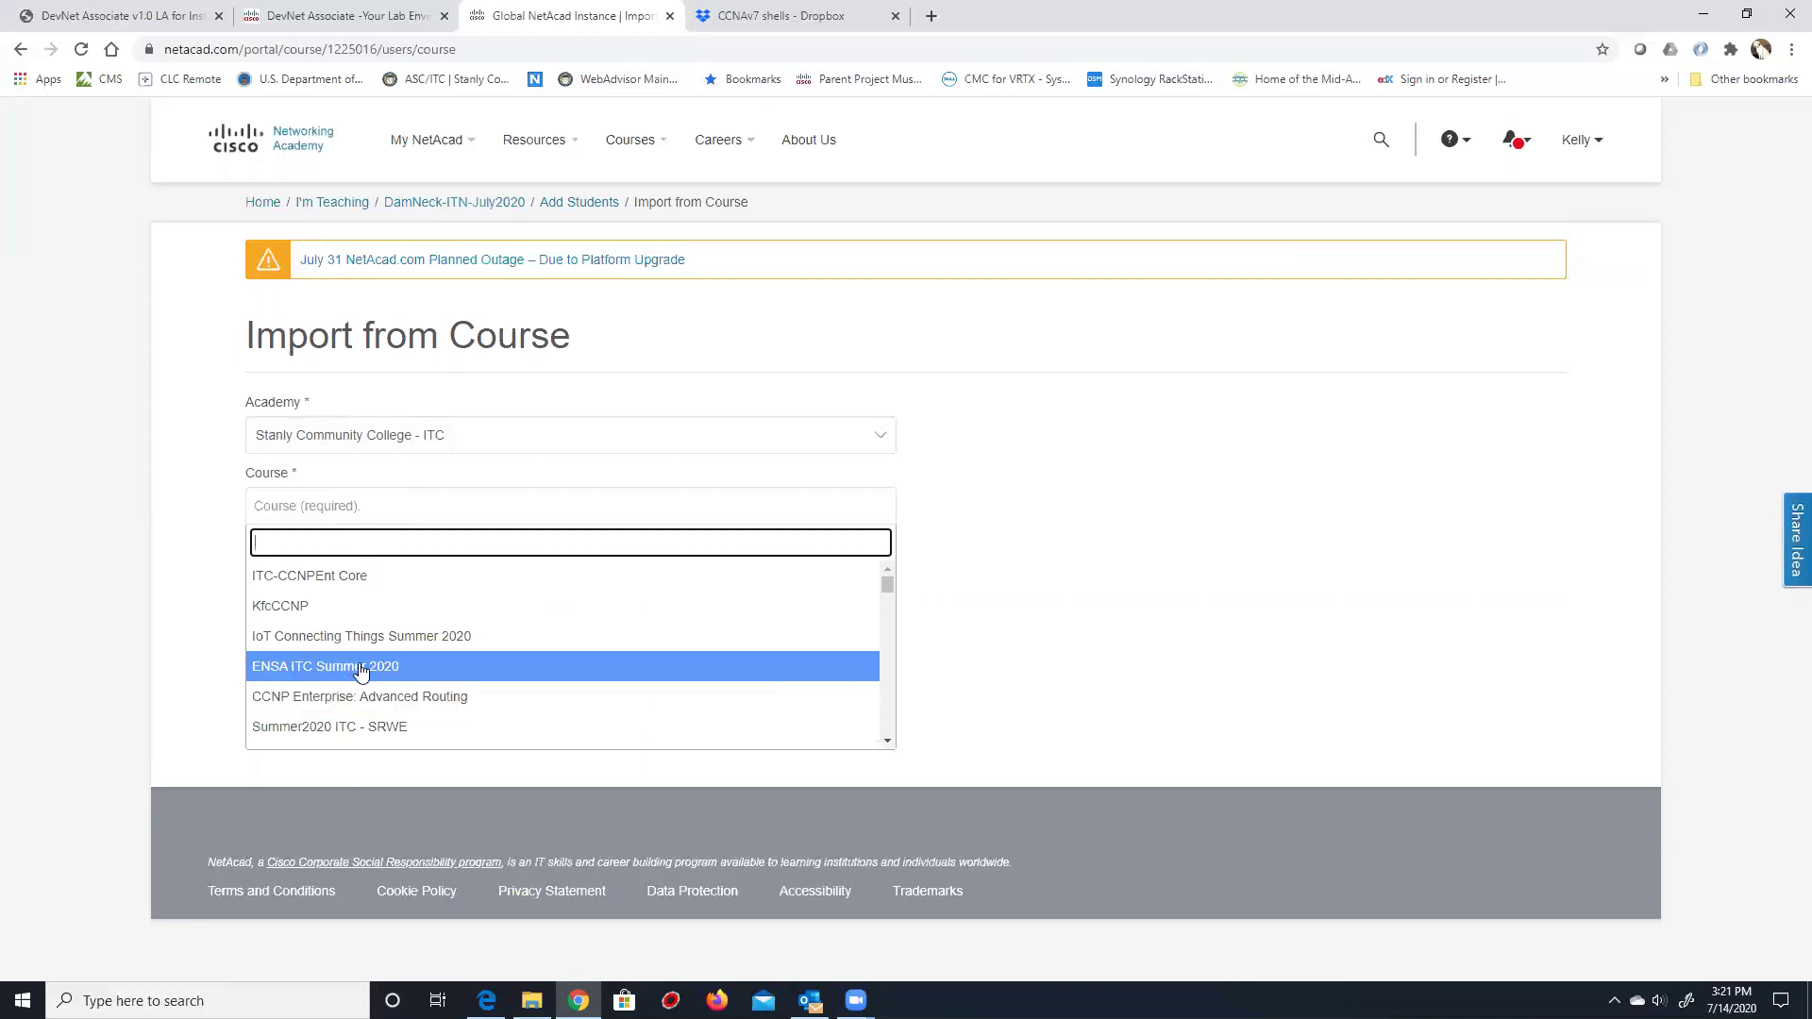
{"action": "left_click", "coordinate": [311, 668]}
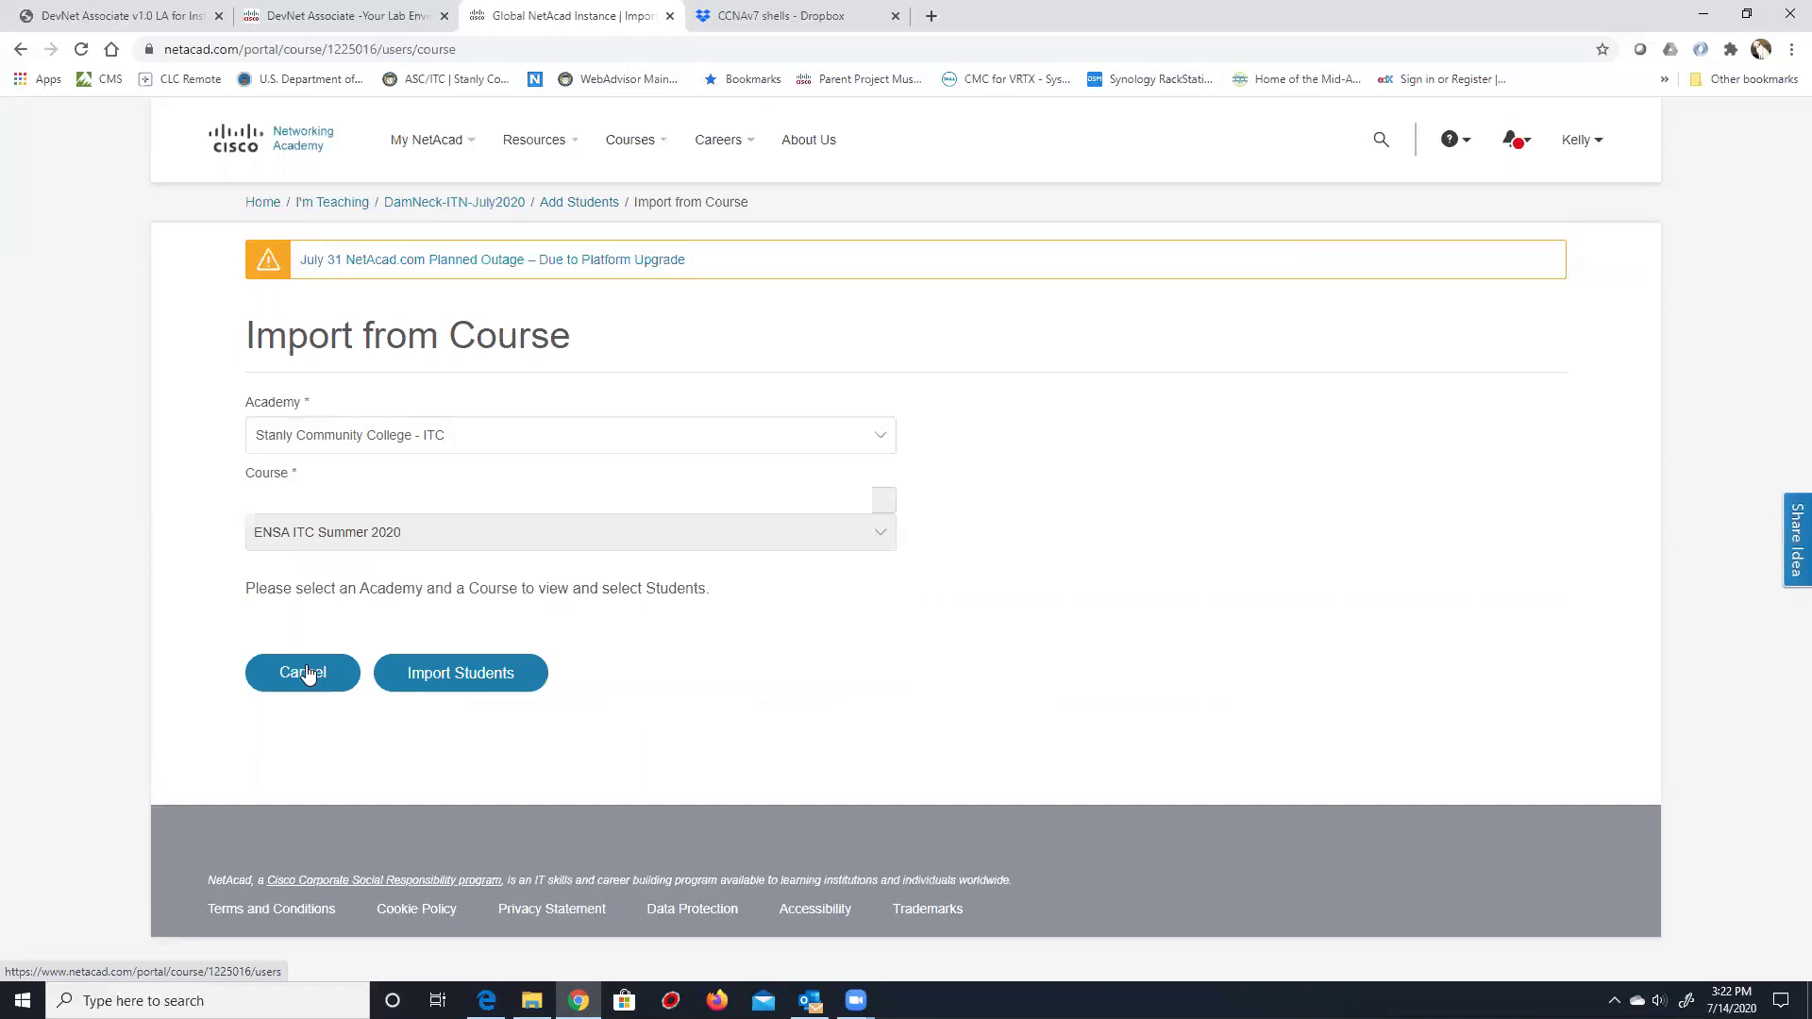
{"action": "scroll", "coordinate": [538, 656], "scroll_direction": "down", "scroll_amount": 4}
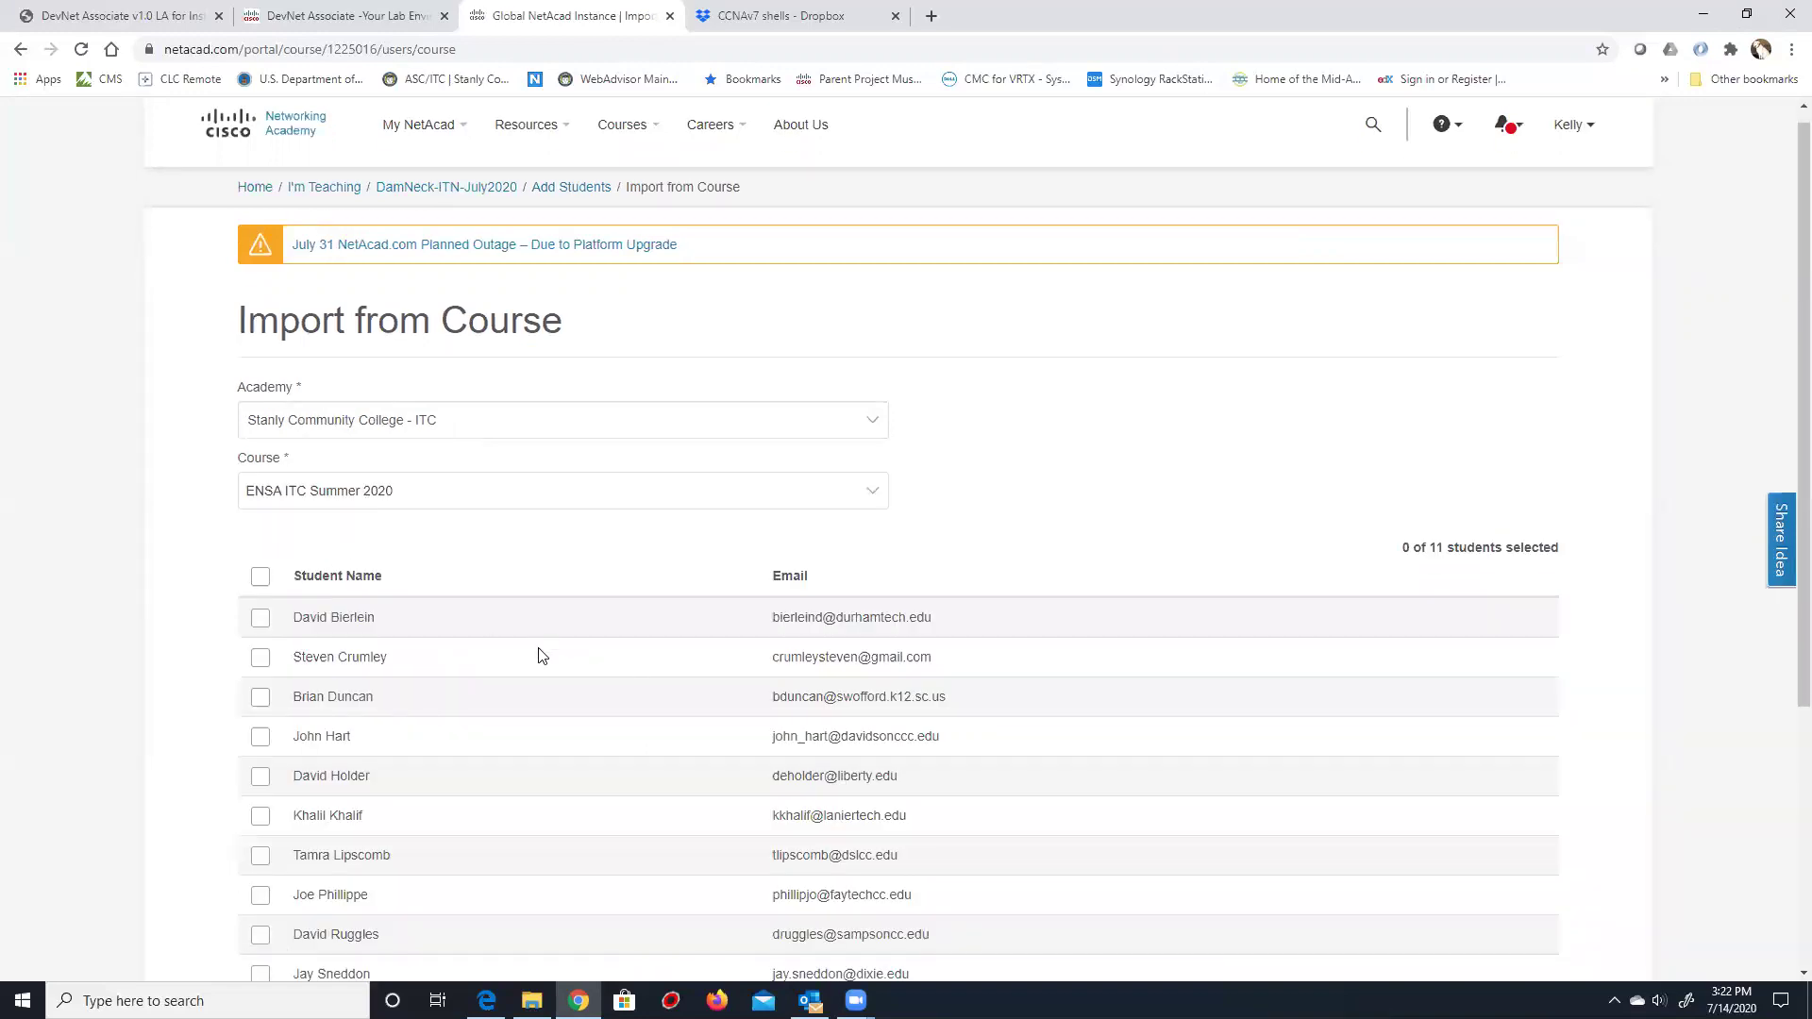
Select all students of ENSA ITC Summer 2020 for import, and clear the selection again.
{"action": "scroll", "coordinate": [519, 660], "scroll_direction": "up", "scroll_amount": 4}
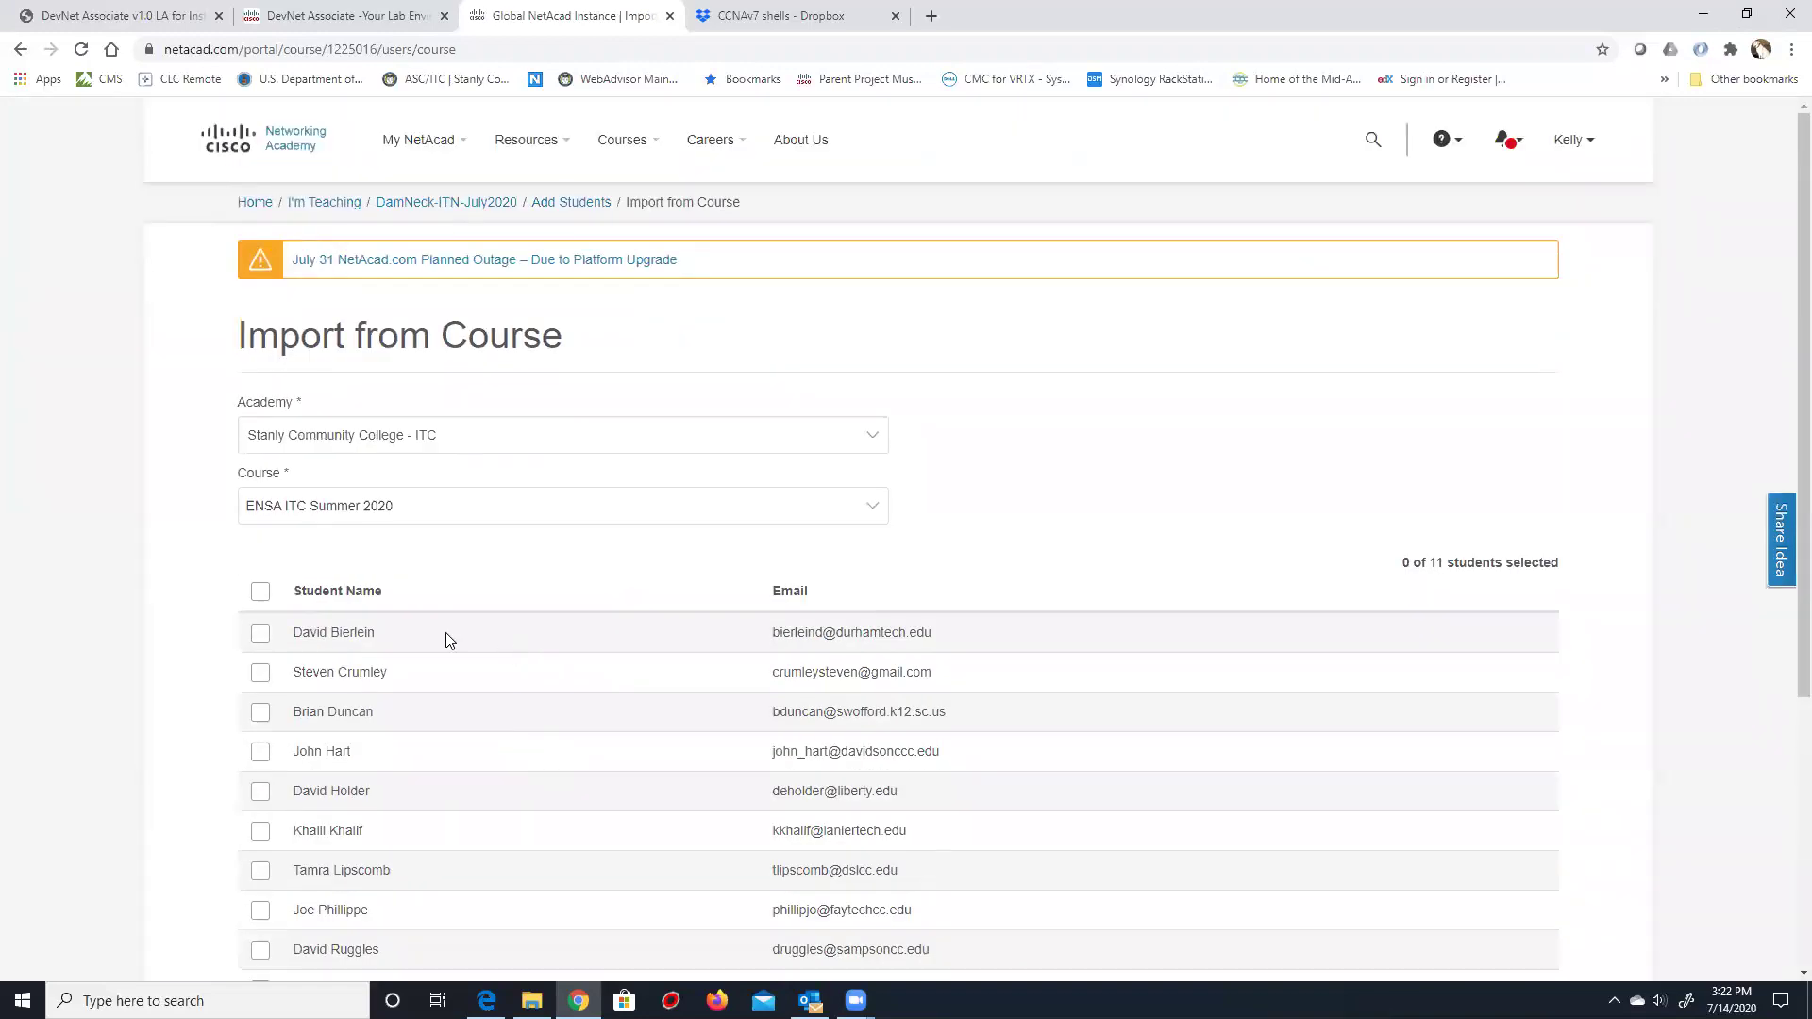
{"action": "left_click", "coordinate": [258, 600]}
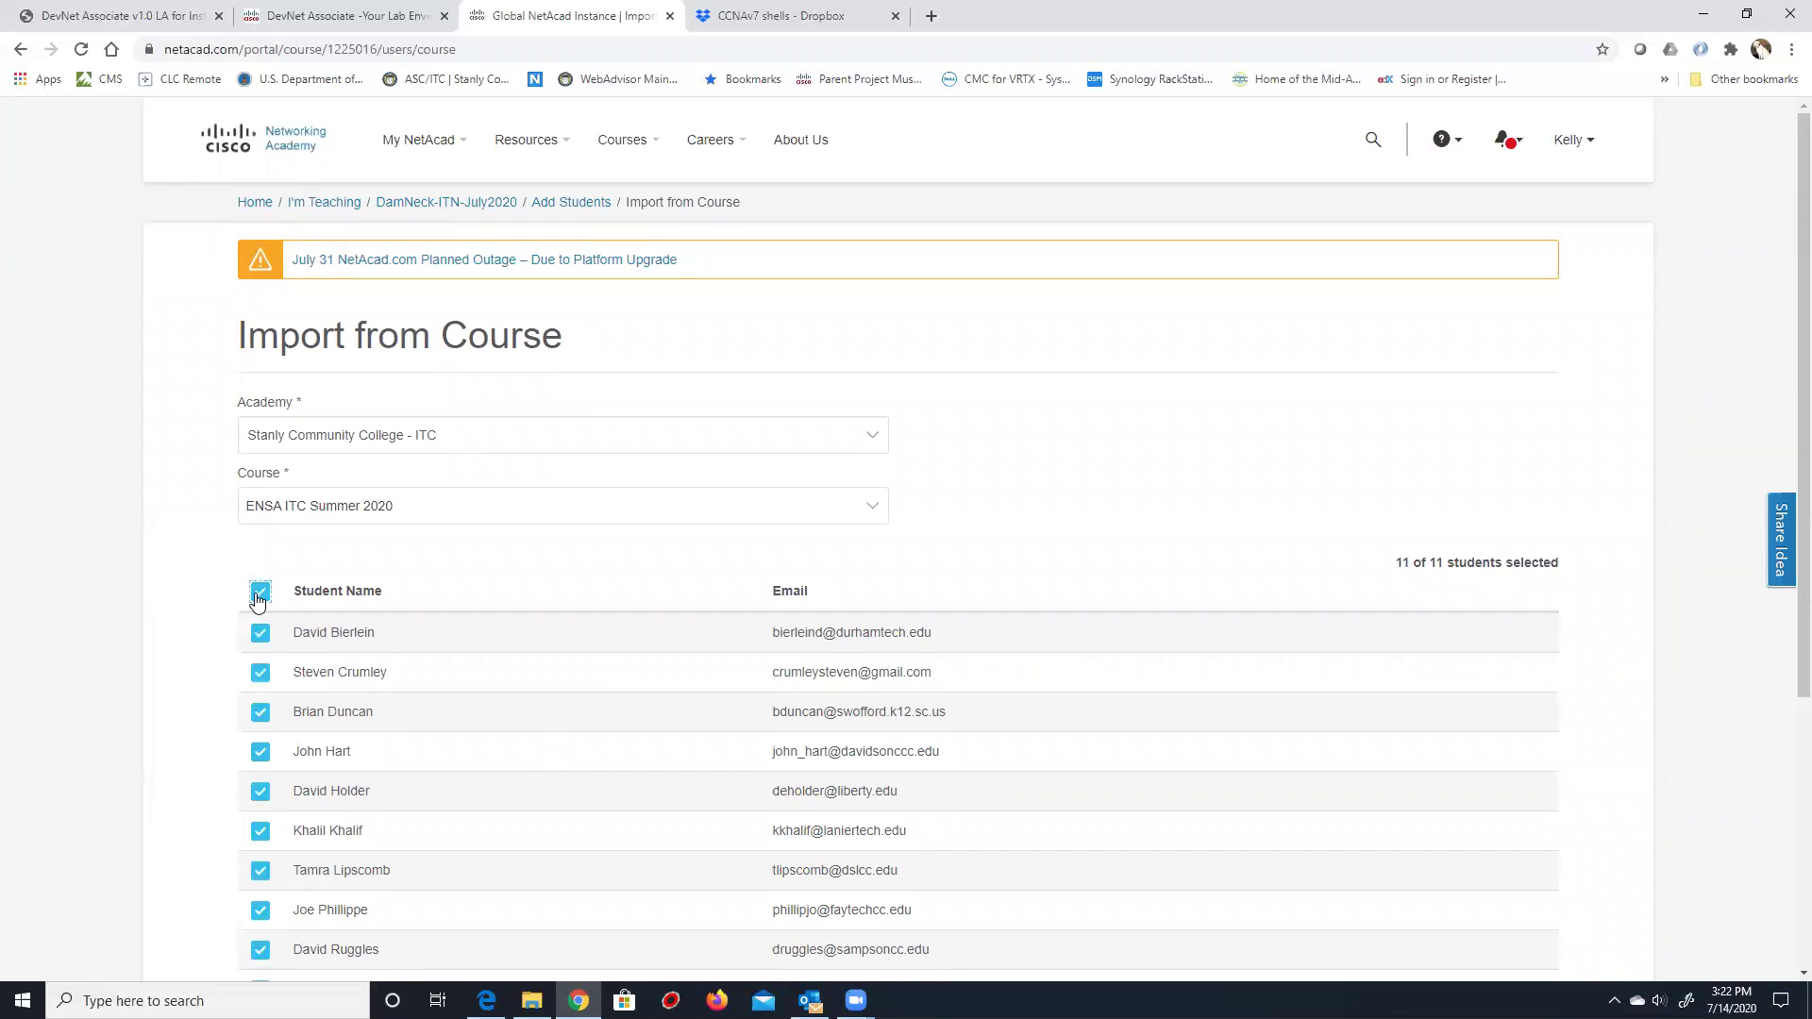
{"action": "left_click", "coordinate": [260, 600]}
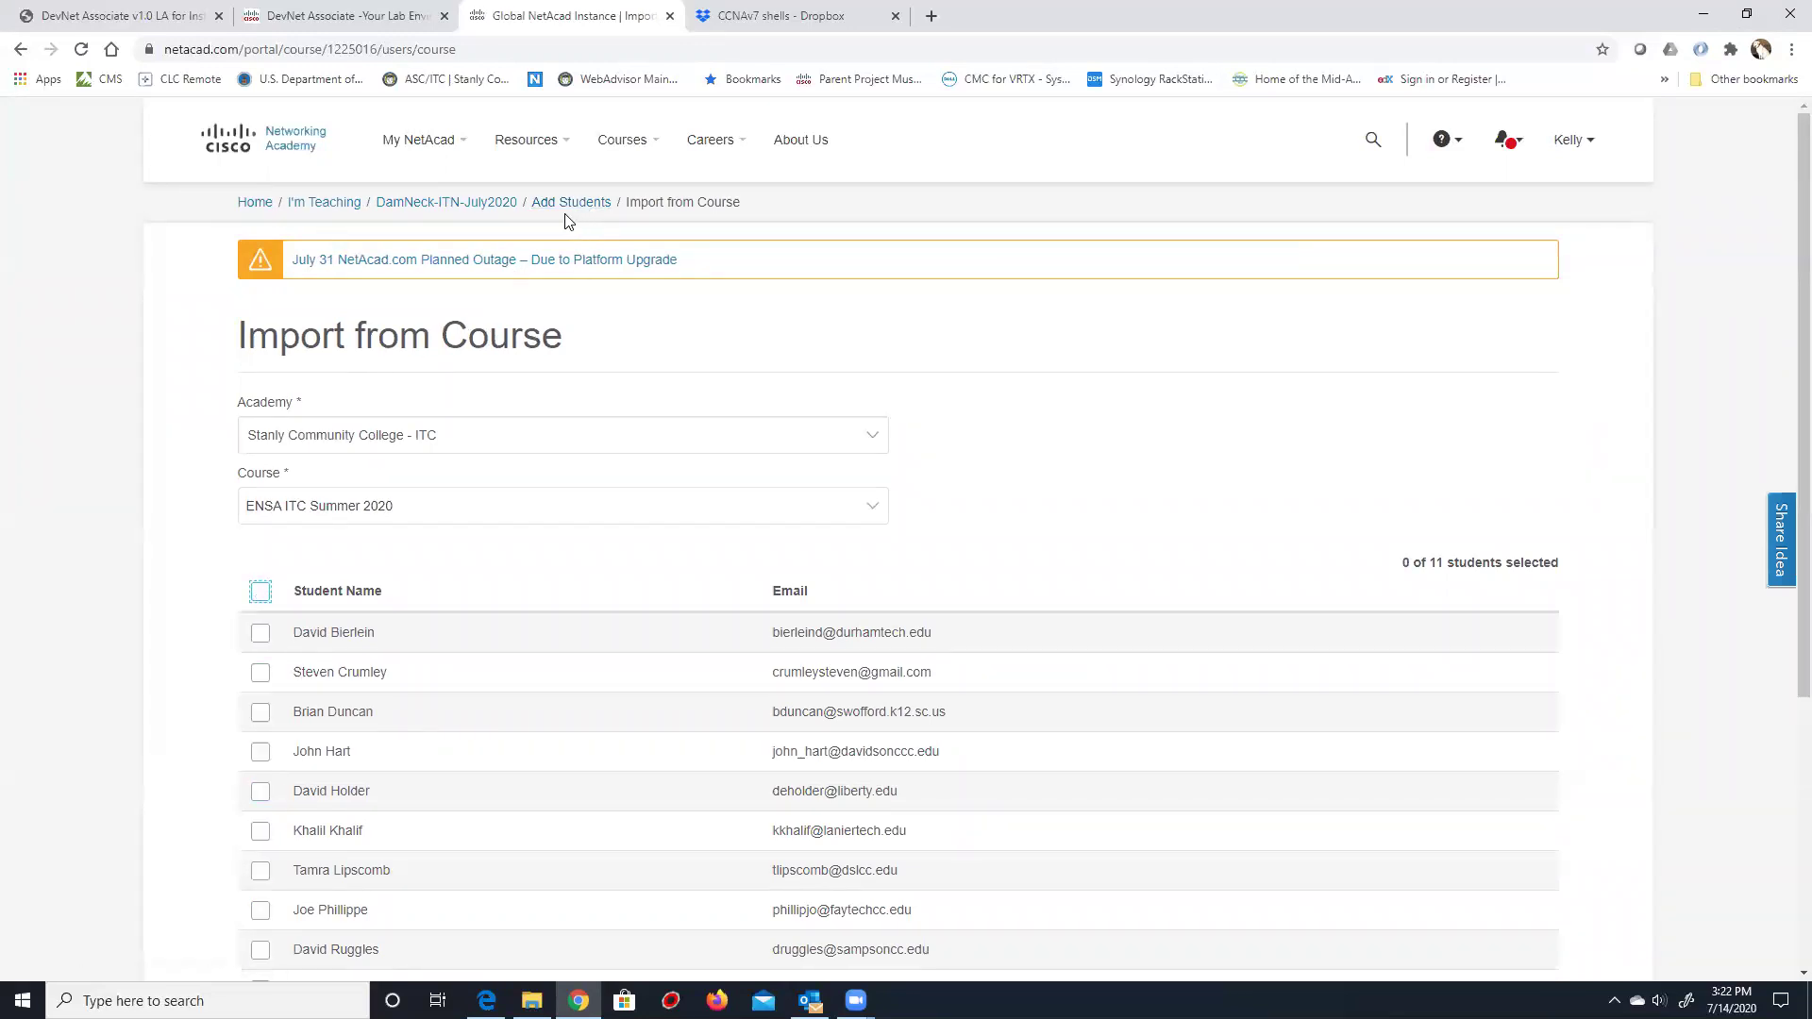
List the students of the KfcCCNP course, keeping Stanly Community College - ITC as the academy.
{"action": "left_click", "coordinate": [410, 505]}
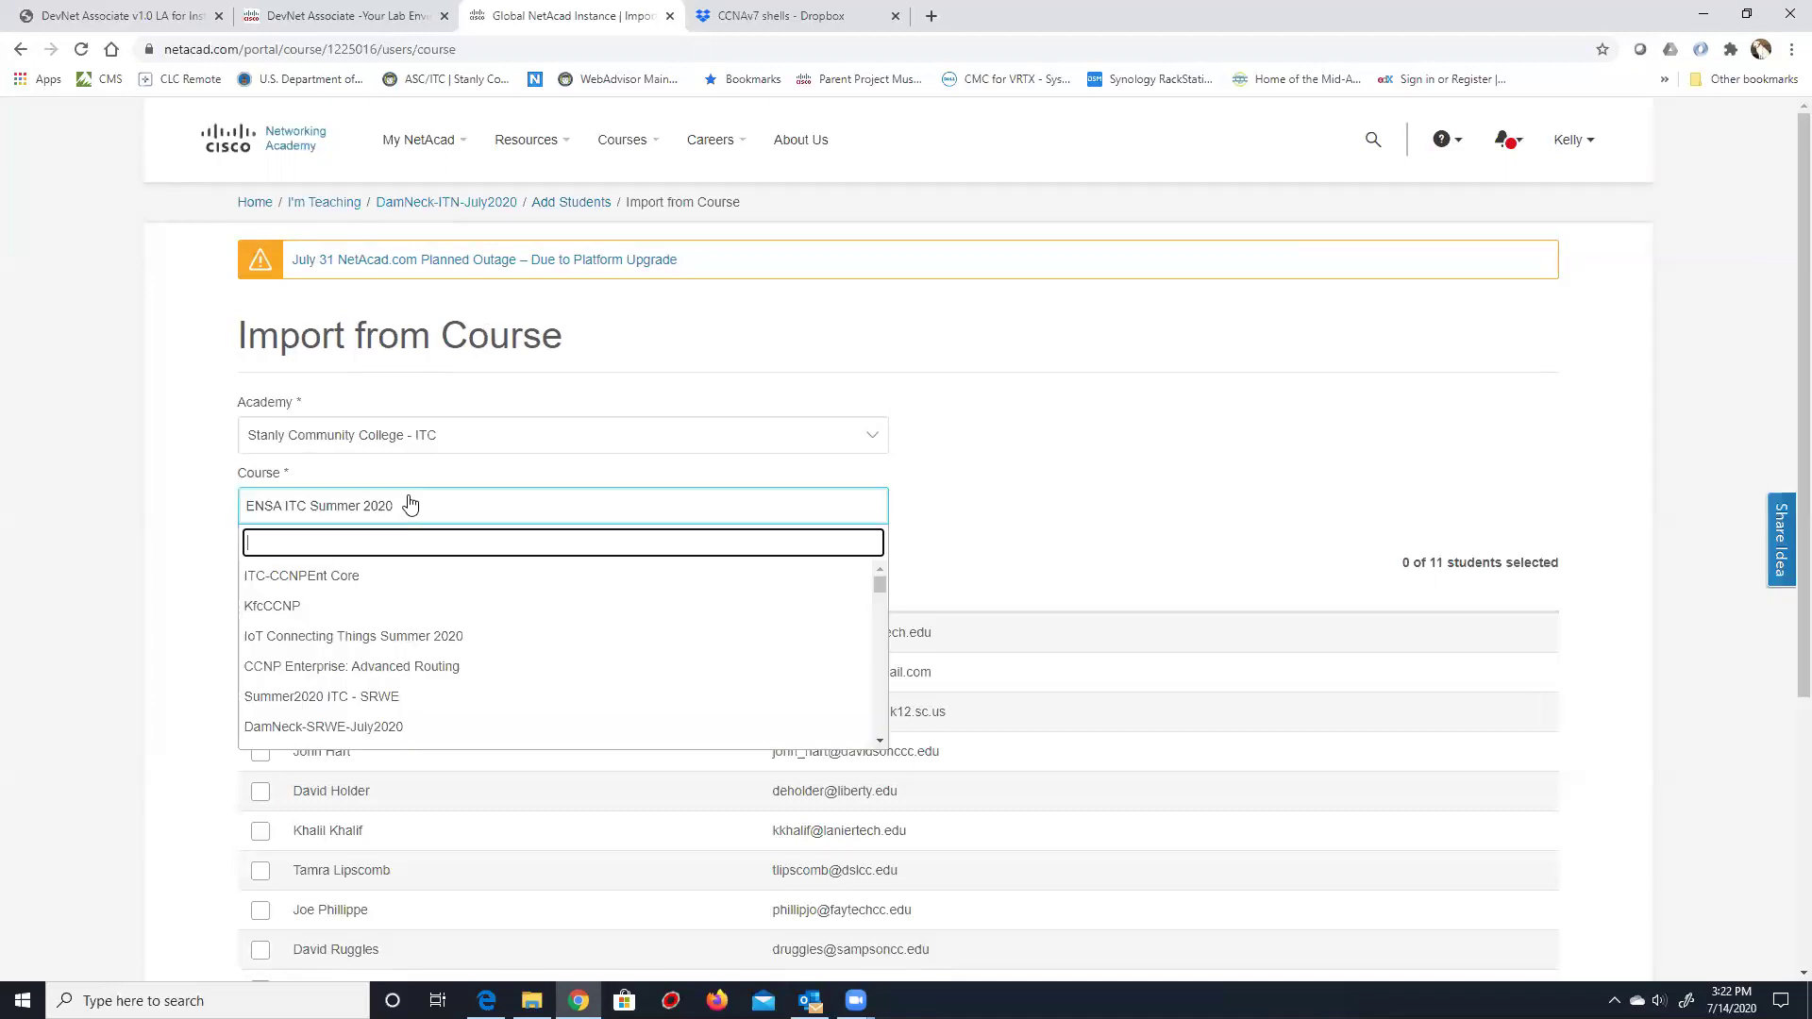
{"action": "left_click", "coordinate": [367, 604]}
{"action": "left_click", "coordinate": [404, 451]}
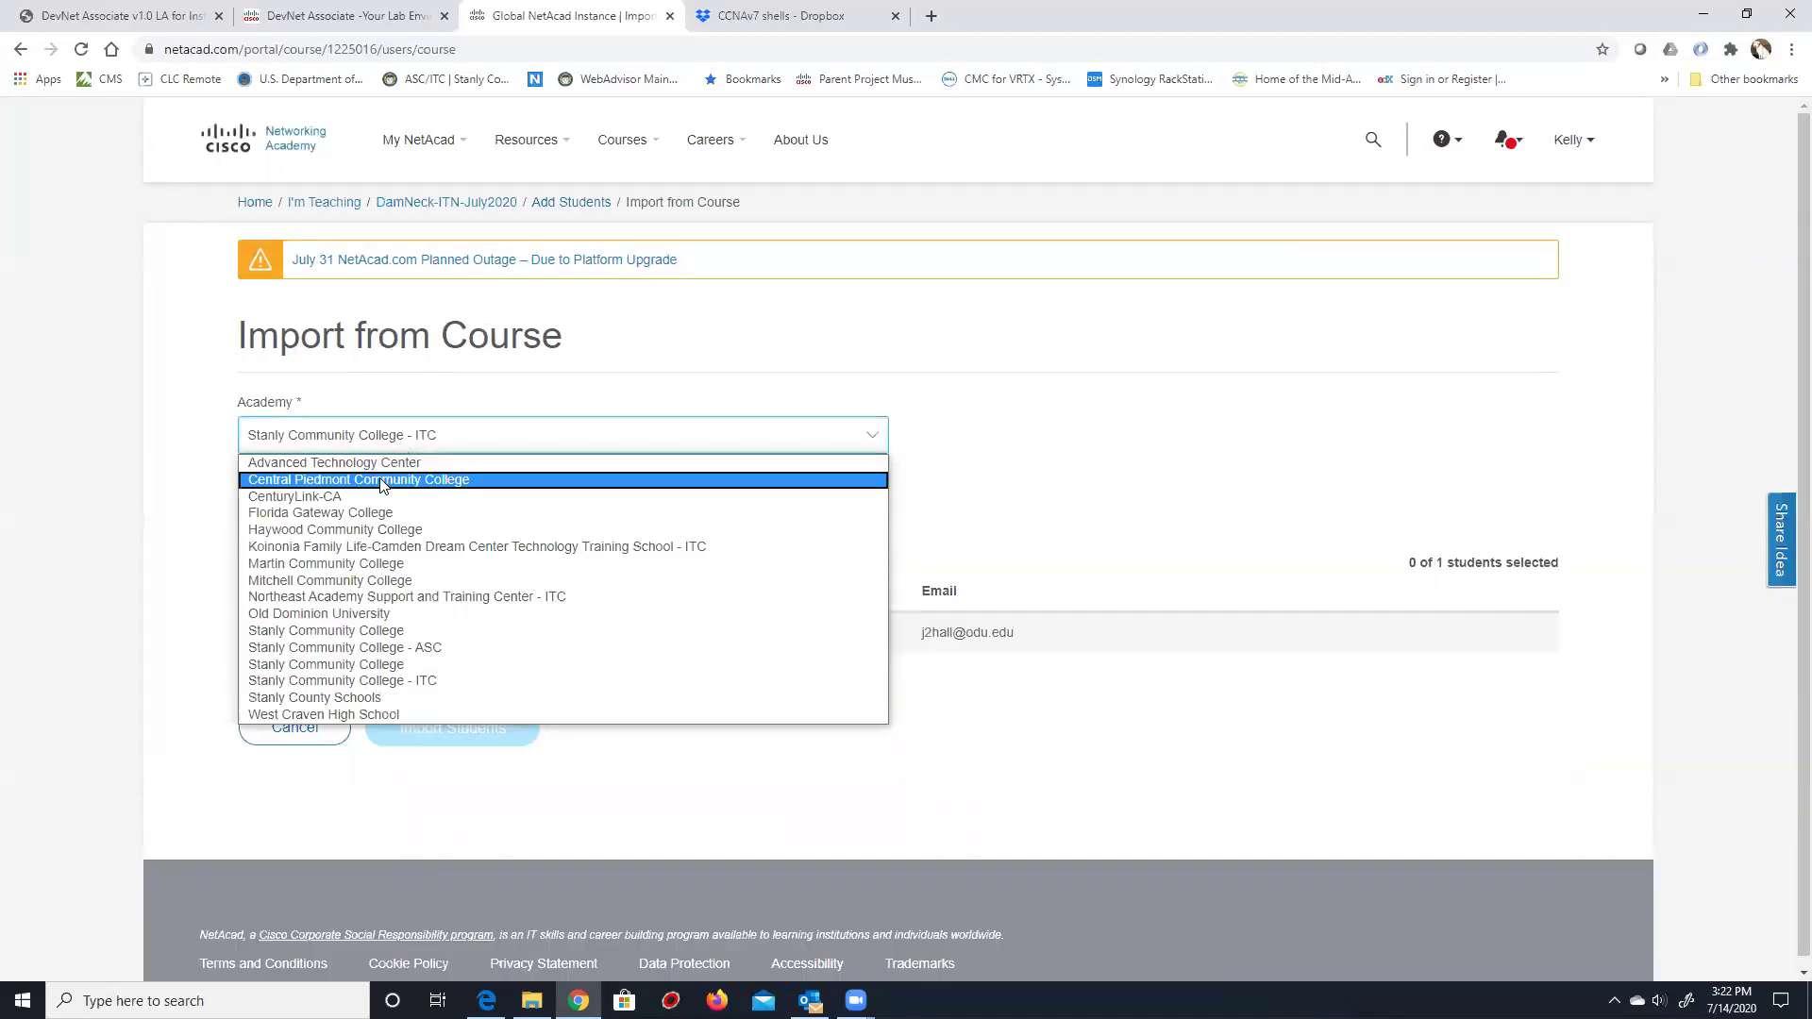
{"action": "left_click", "coordinate": [369, 679]}
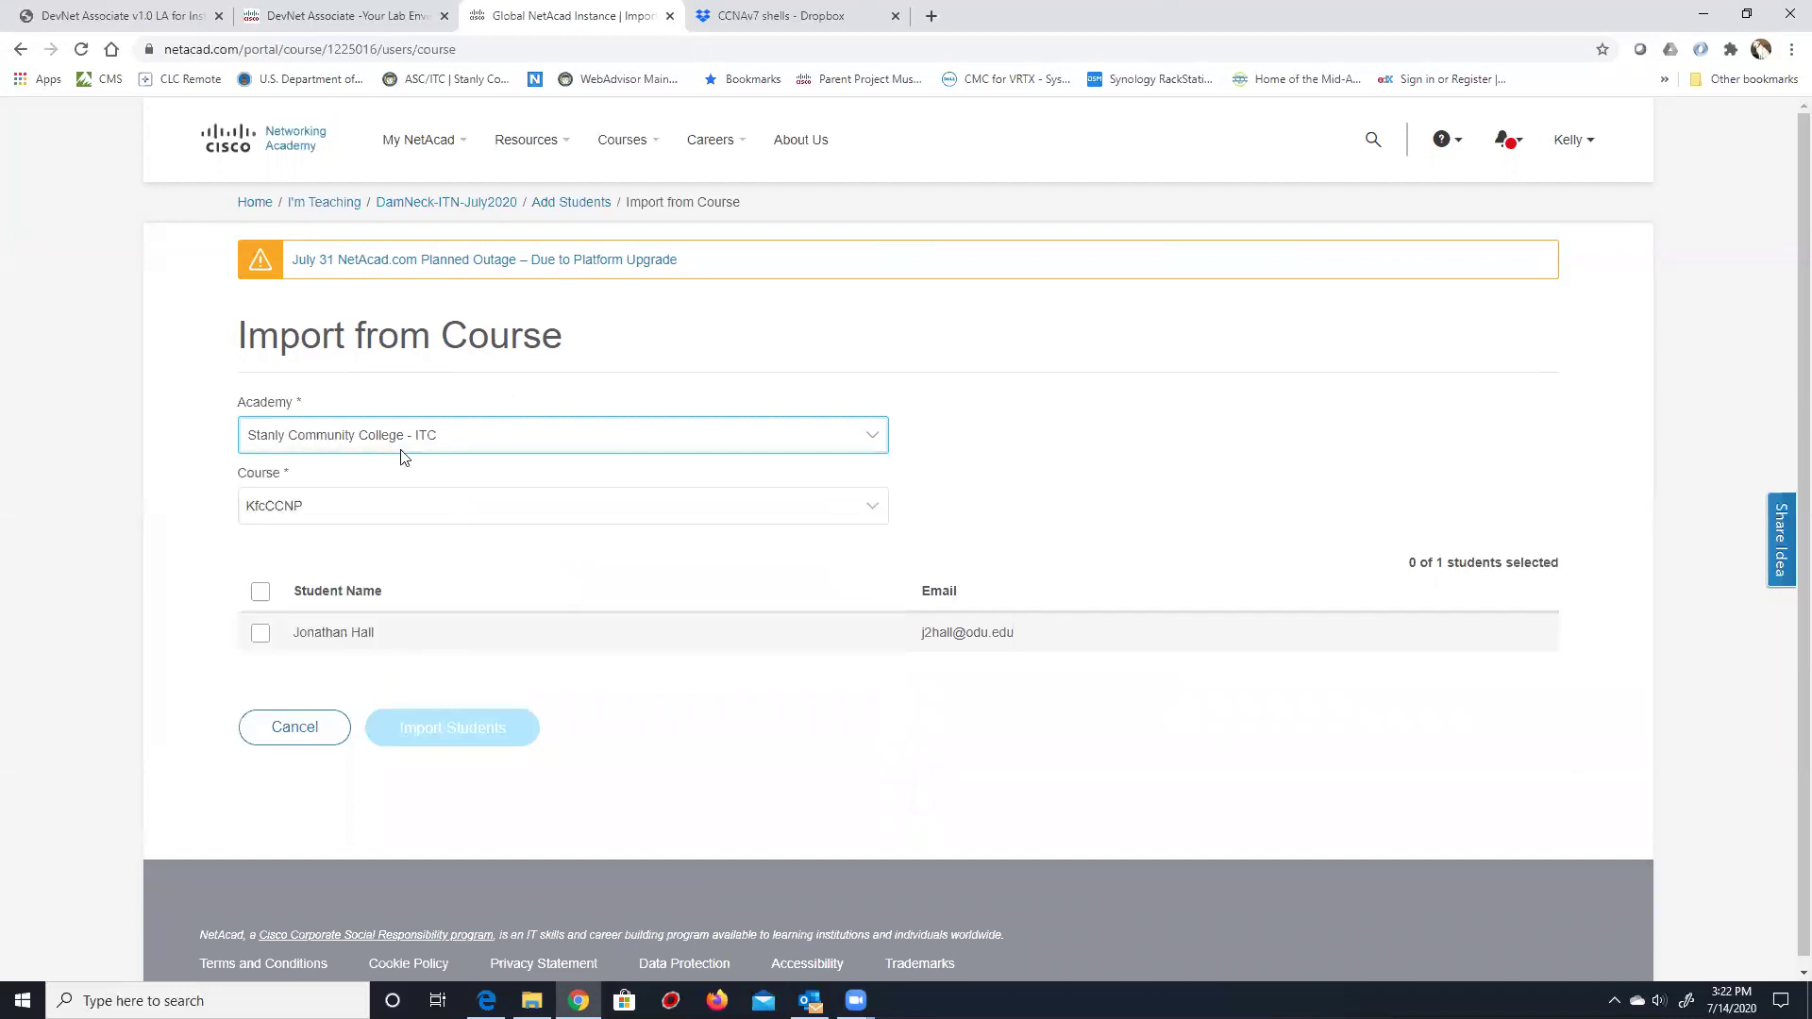
Leave the student import, return to the DamNeck-ITN-July2020 details page, and launch the course.
{"action": "left_click", "coordinate": [572, 203]}
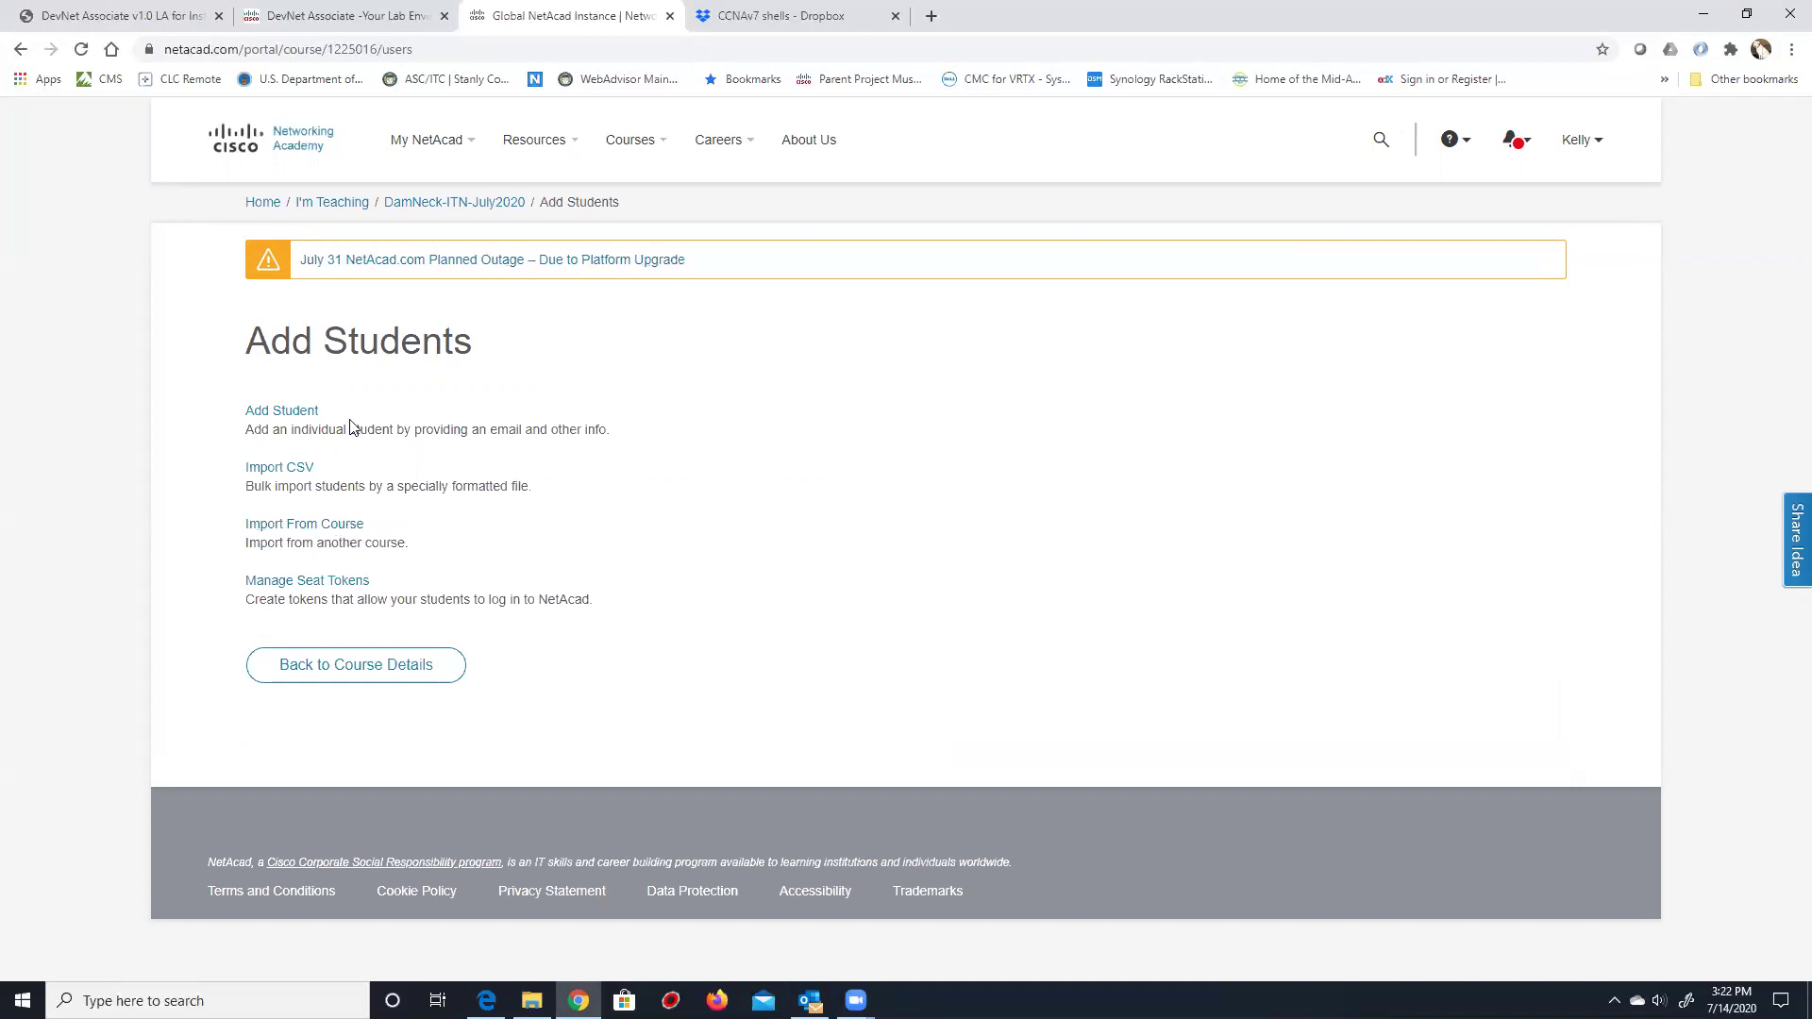
{"action": "left_click", "coordinate": [470, 203]}
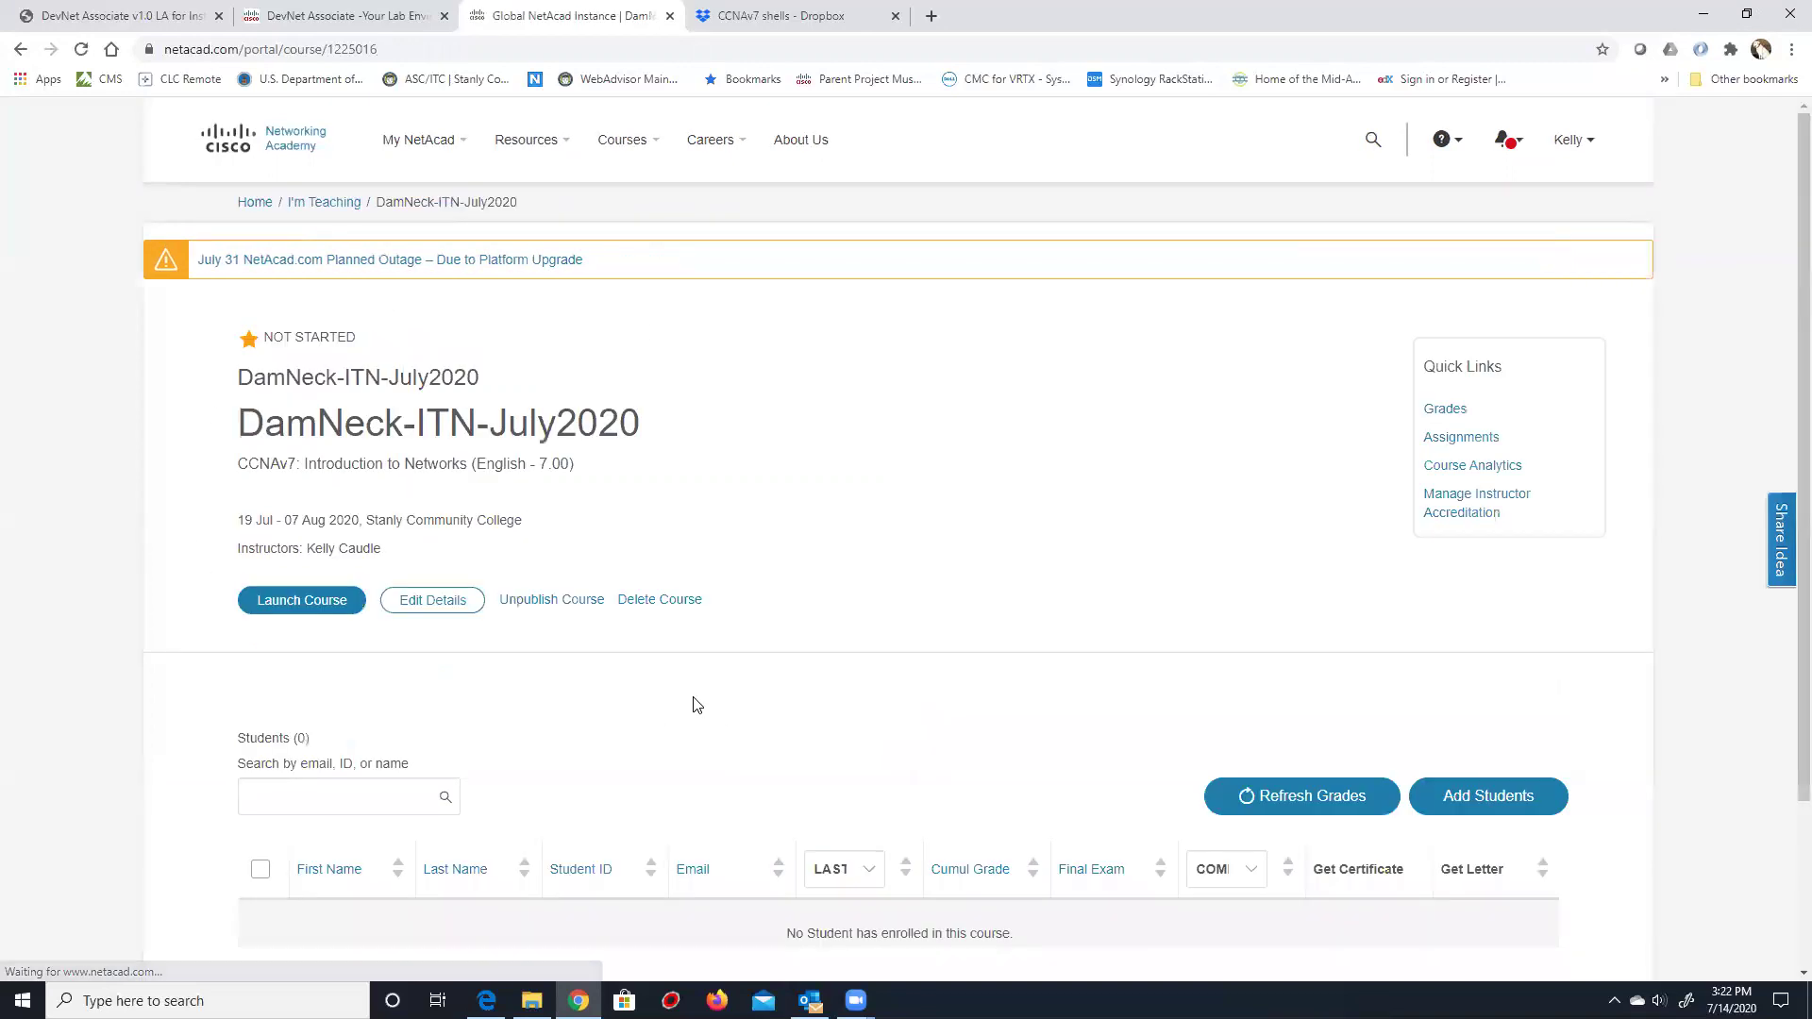
{"action": "scroll", "coordinate": [679, 708], "scroll_direction": "down", "scroll_amount": 3}
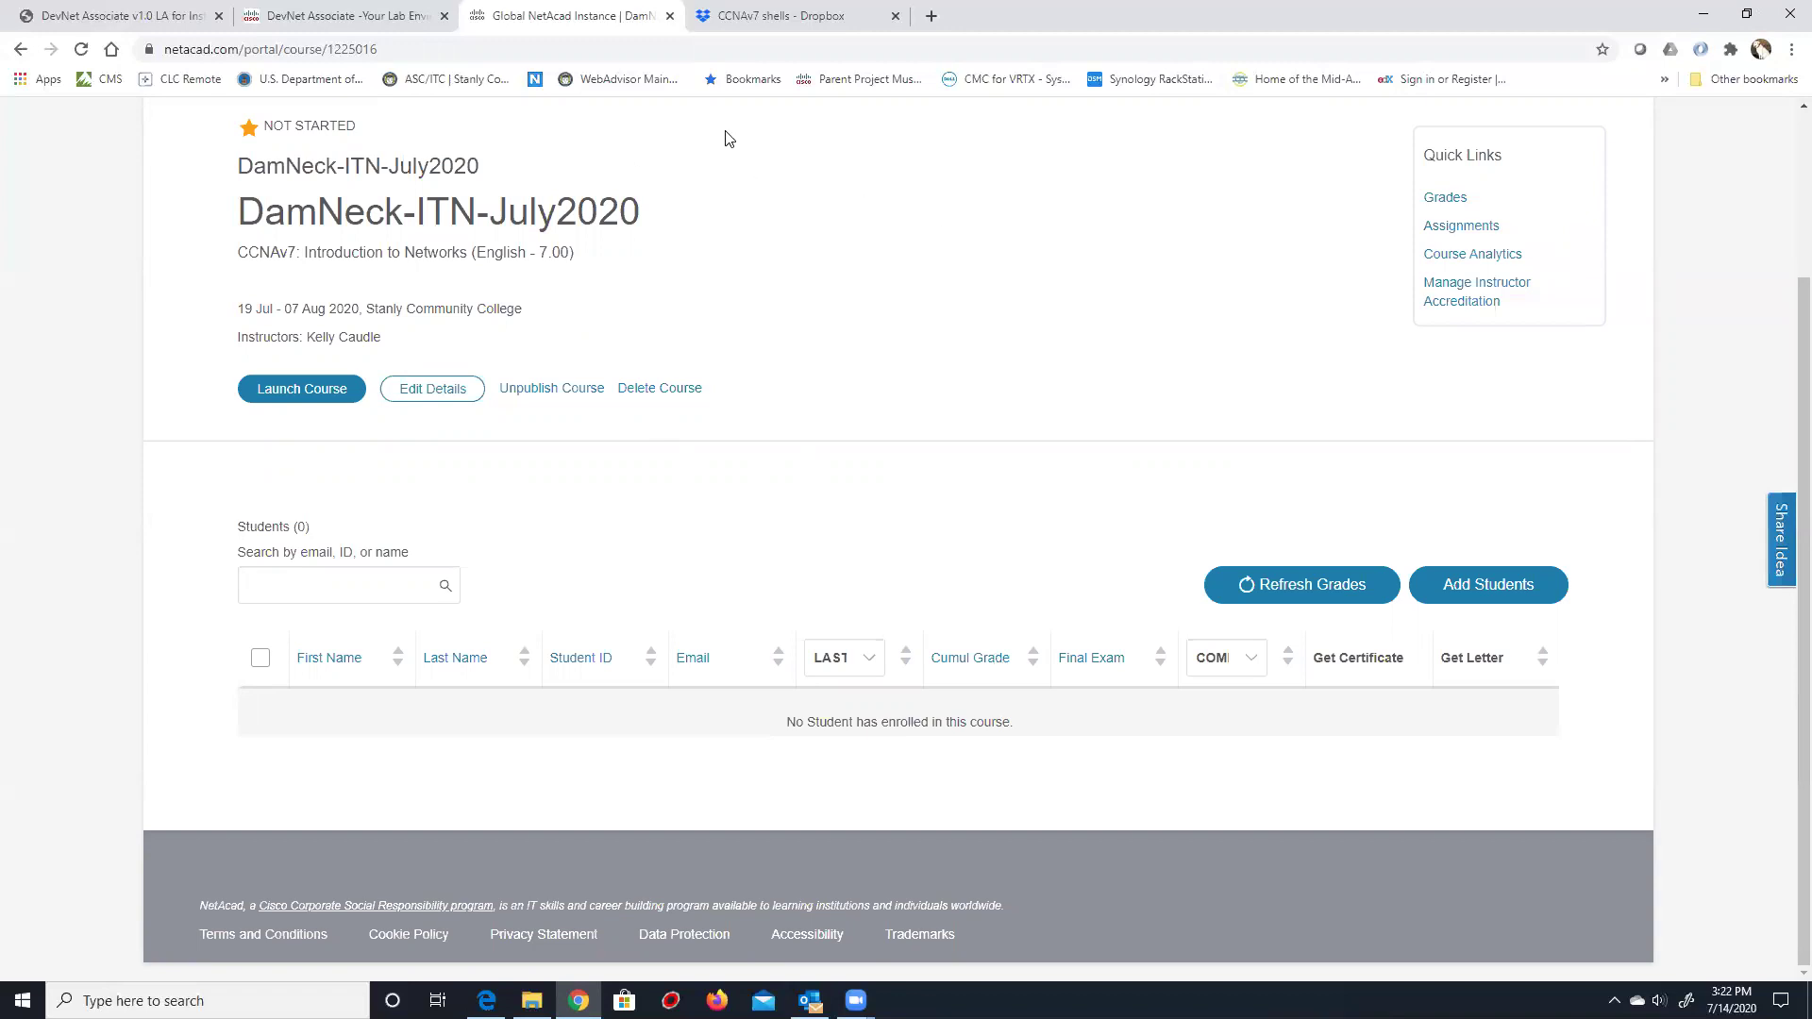
{"action": "left_click", "coordinate": [322, 403]}
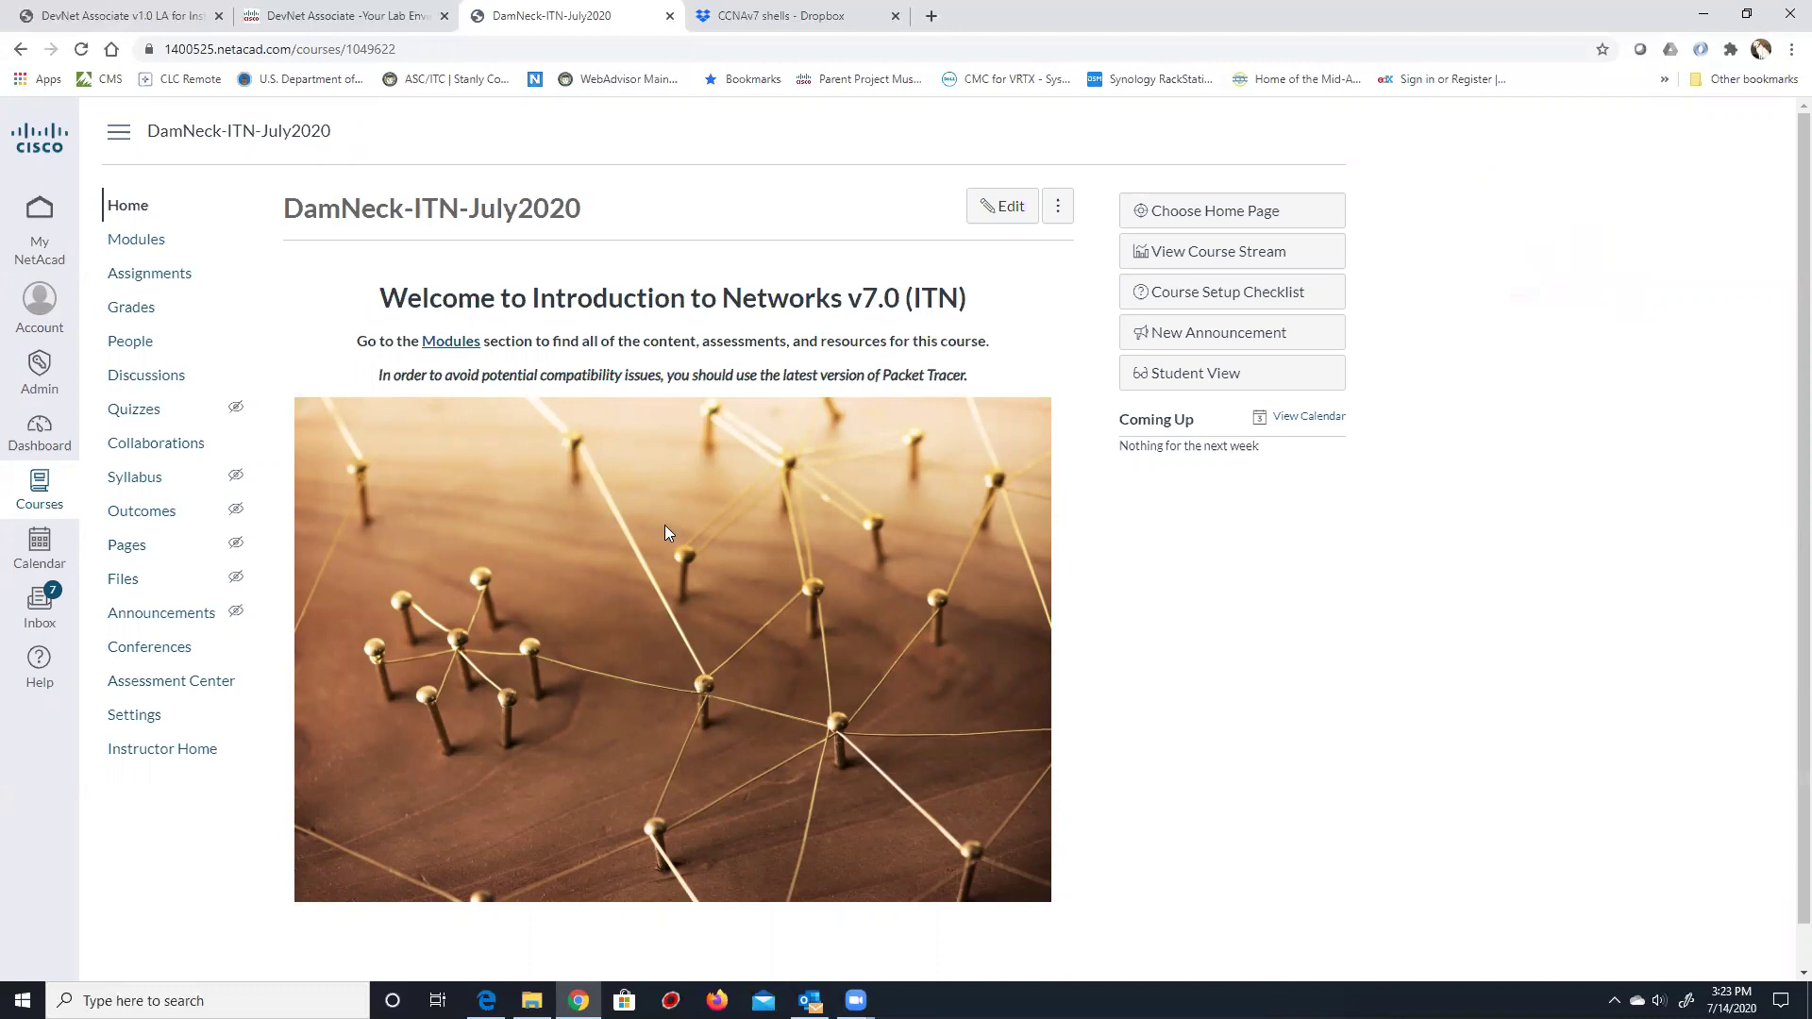
Open the course's Assessment Center and examine the student roster notice and the Create Activations and Manage Activations entries.
{"action": "left_click", "coordinate": [203, 680]}
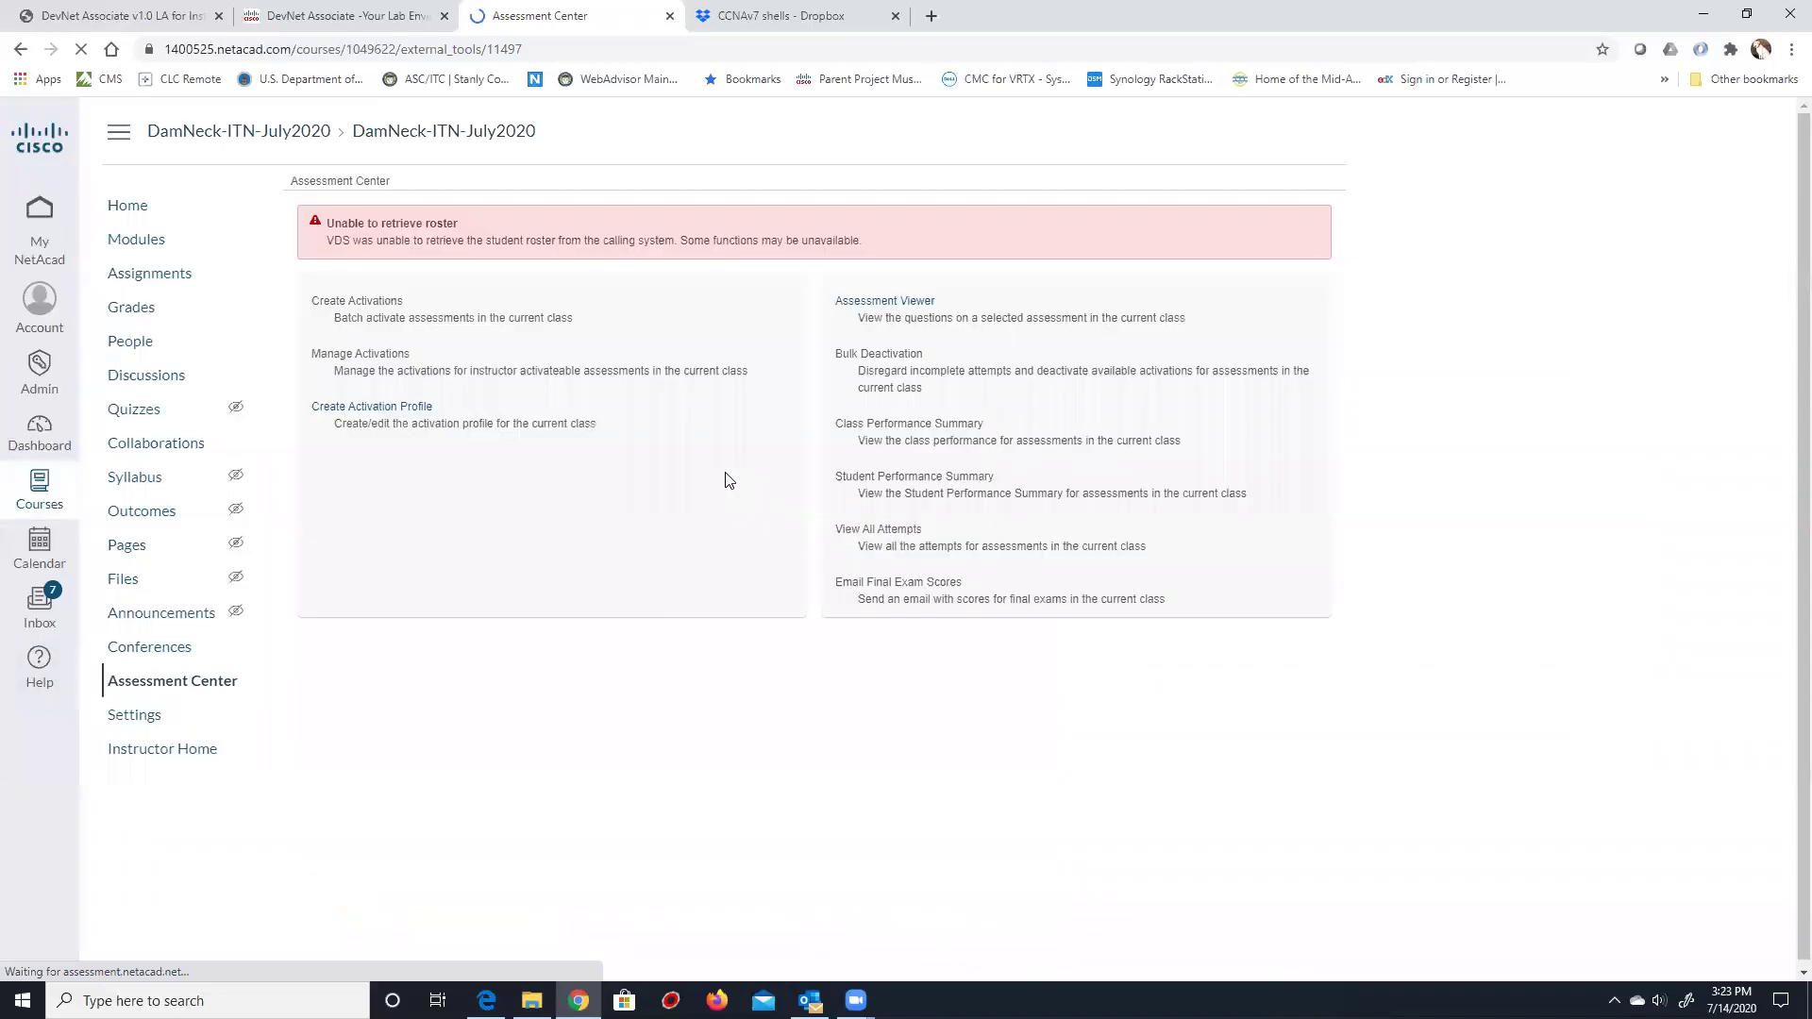
{"action": "left_click_drag", "start_coordinate": [860, 242], "coordinate": [330, 243]}
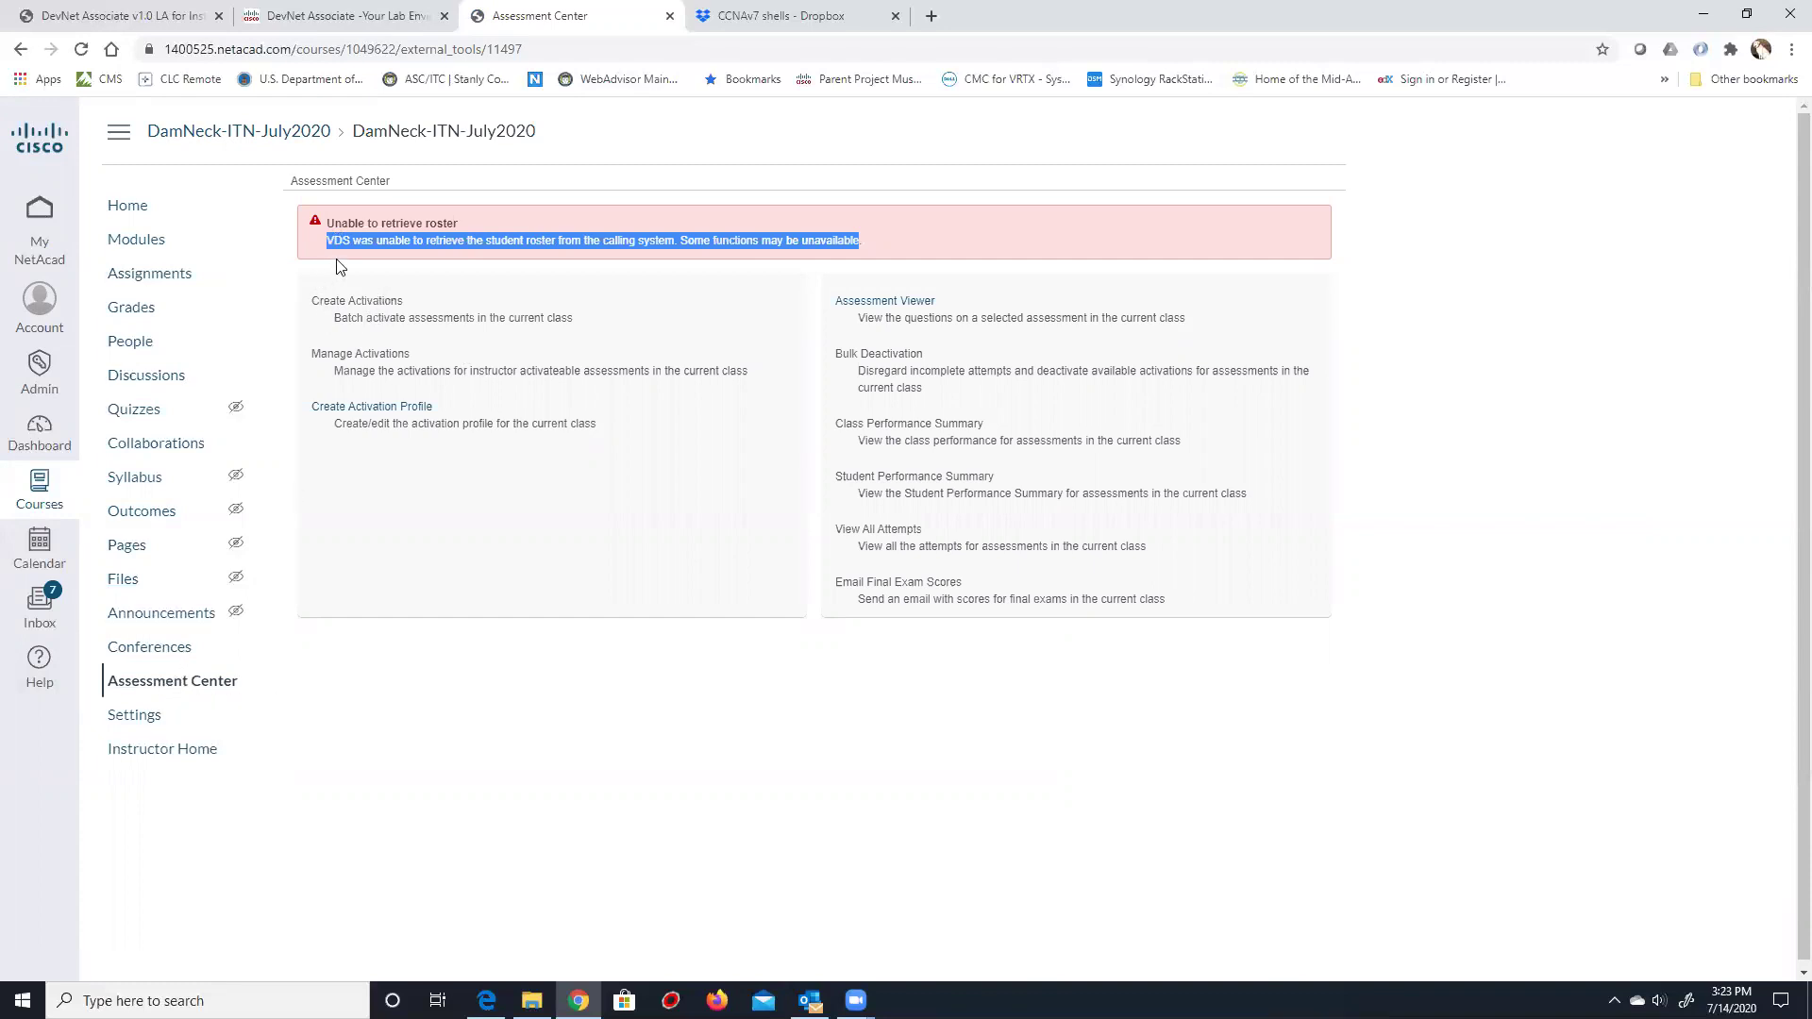
{"action": "left_click_drag", "start_coordinate": [404, 300], "coordinate": [349, 298]}
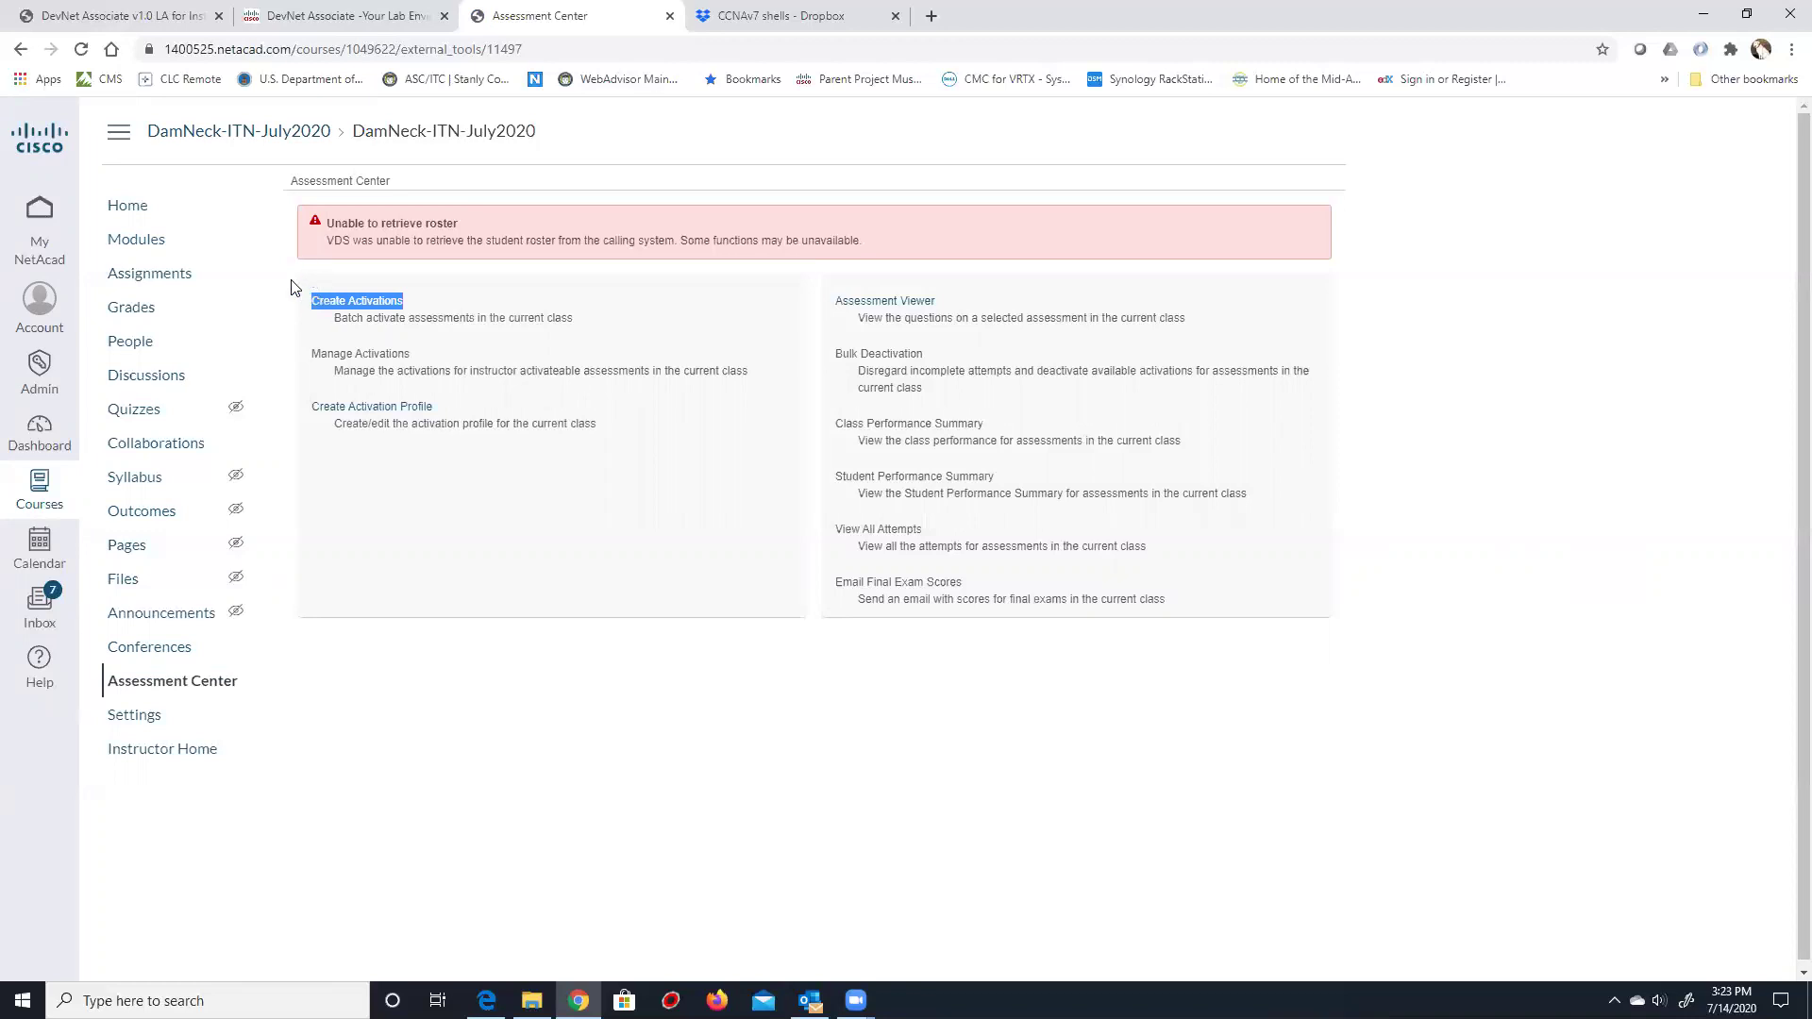
{"action": "left_click", "coordinate": [476, 317]}
{"action": "left_click_drag", "start_coordinate": [406, 300], "coordinate": [308, 302]}
{"action": "left_click", "coordinate": [503, 326]}
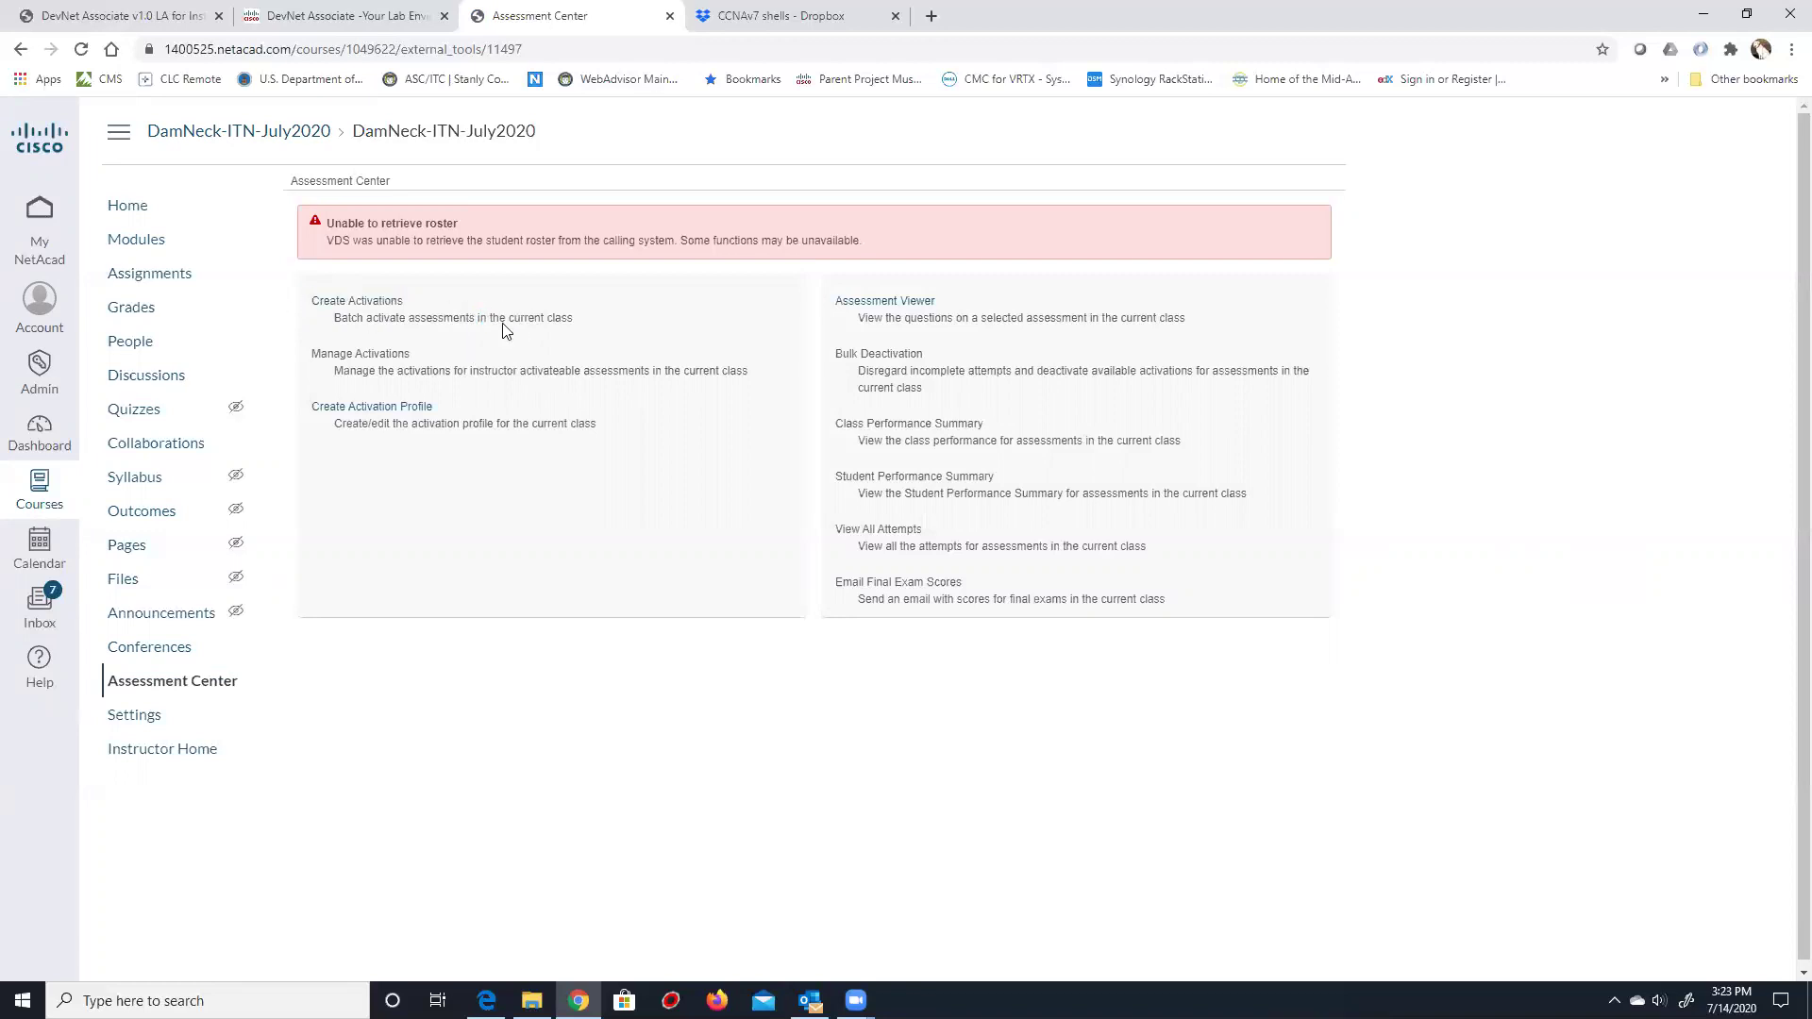
{"action": "left_click_drag", "start_coordinate": [554, 323], "coordinate": [349, 318]}
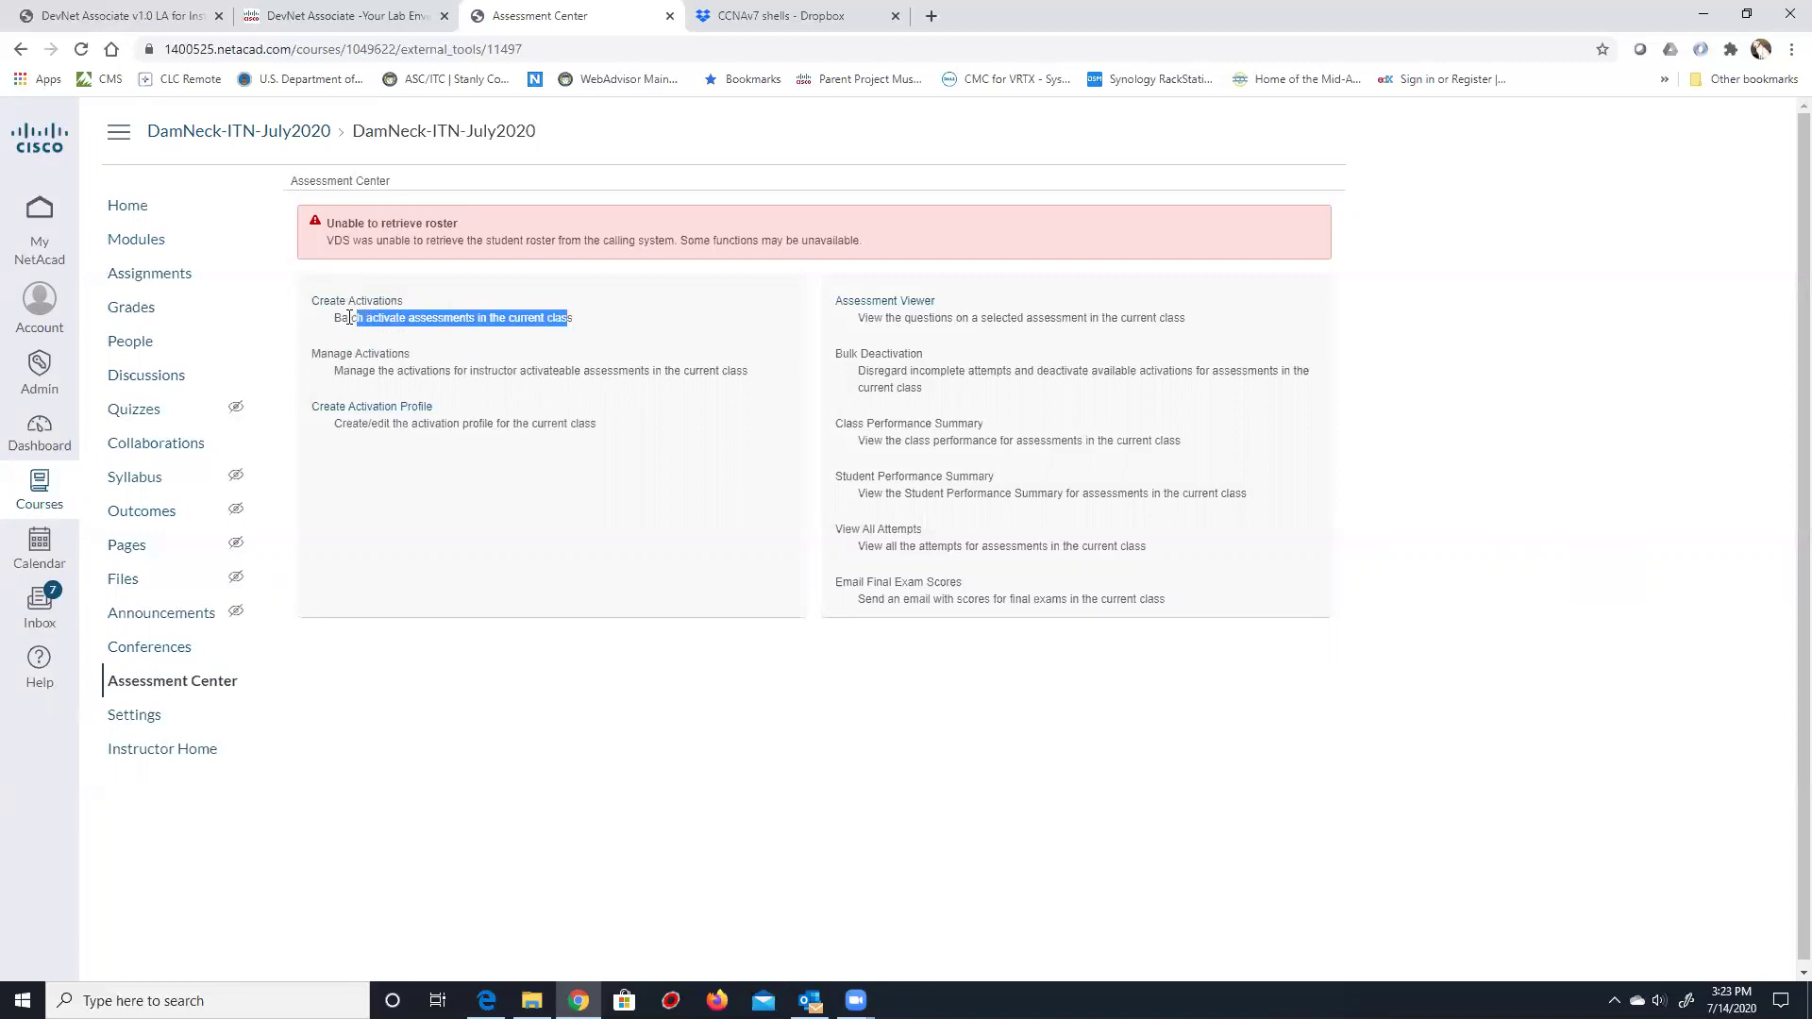
{"action": "left_click", "coordinate": [579, 324]}
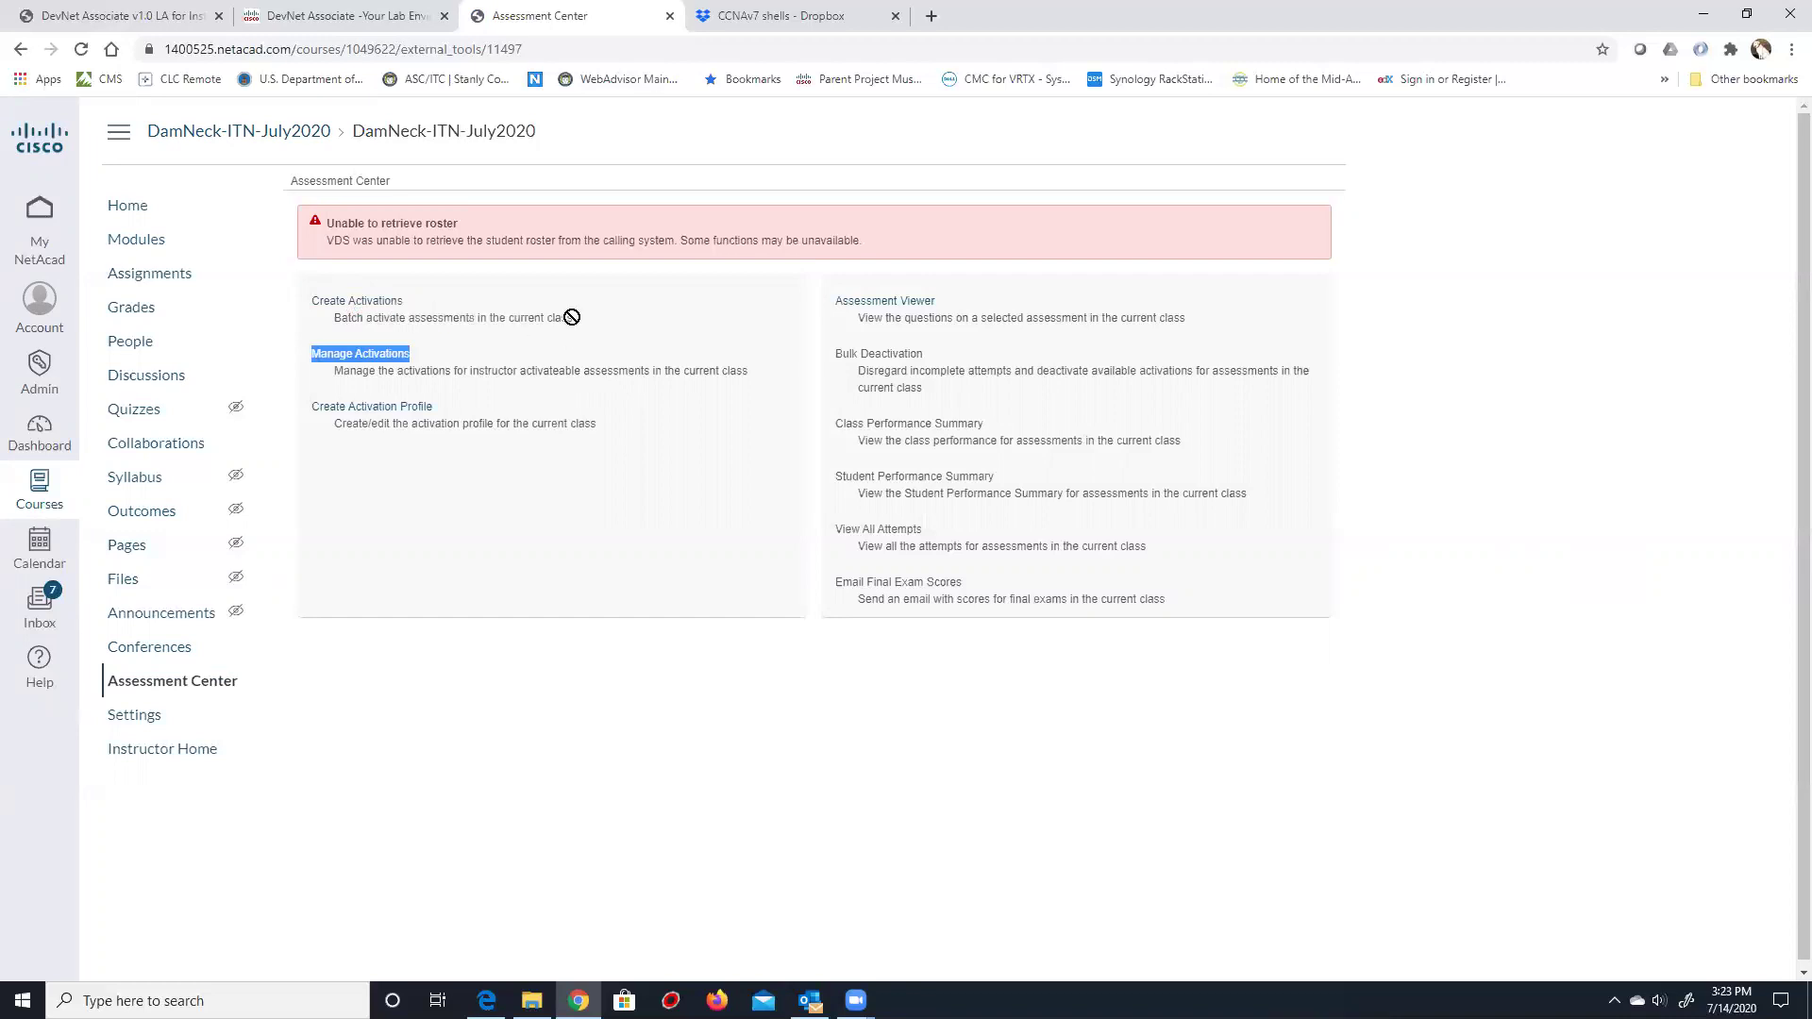
{"action": "left_click", "coordinate": [398, 303]}
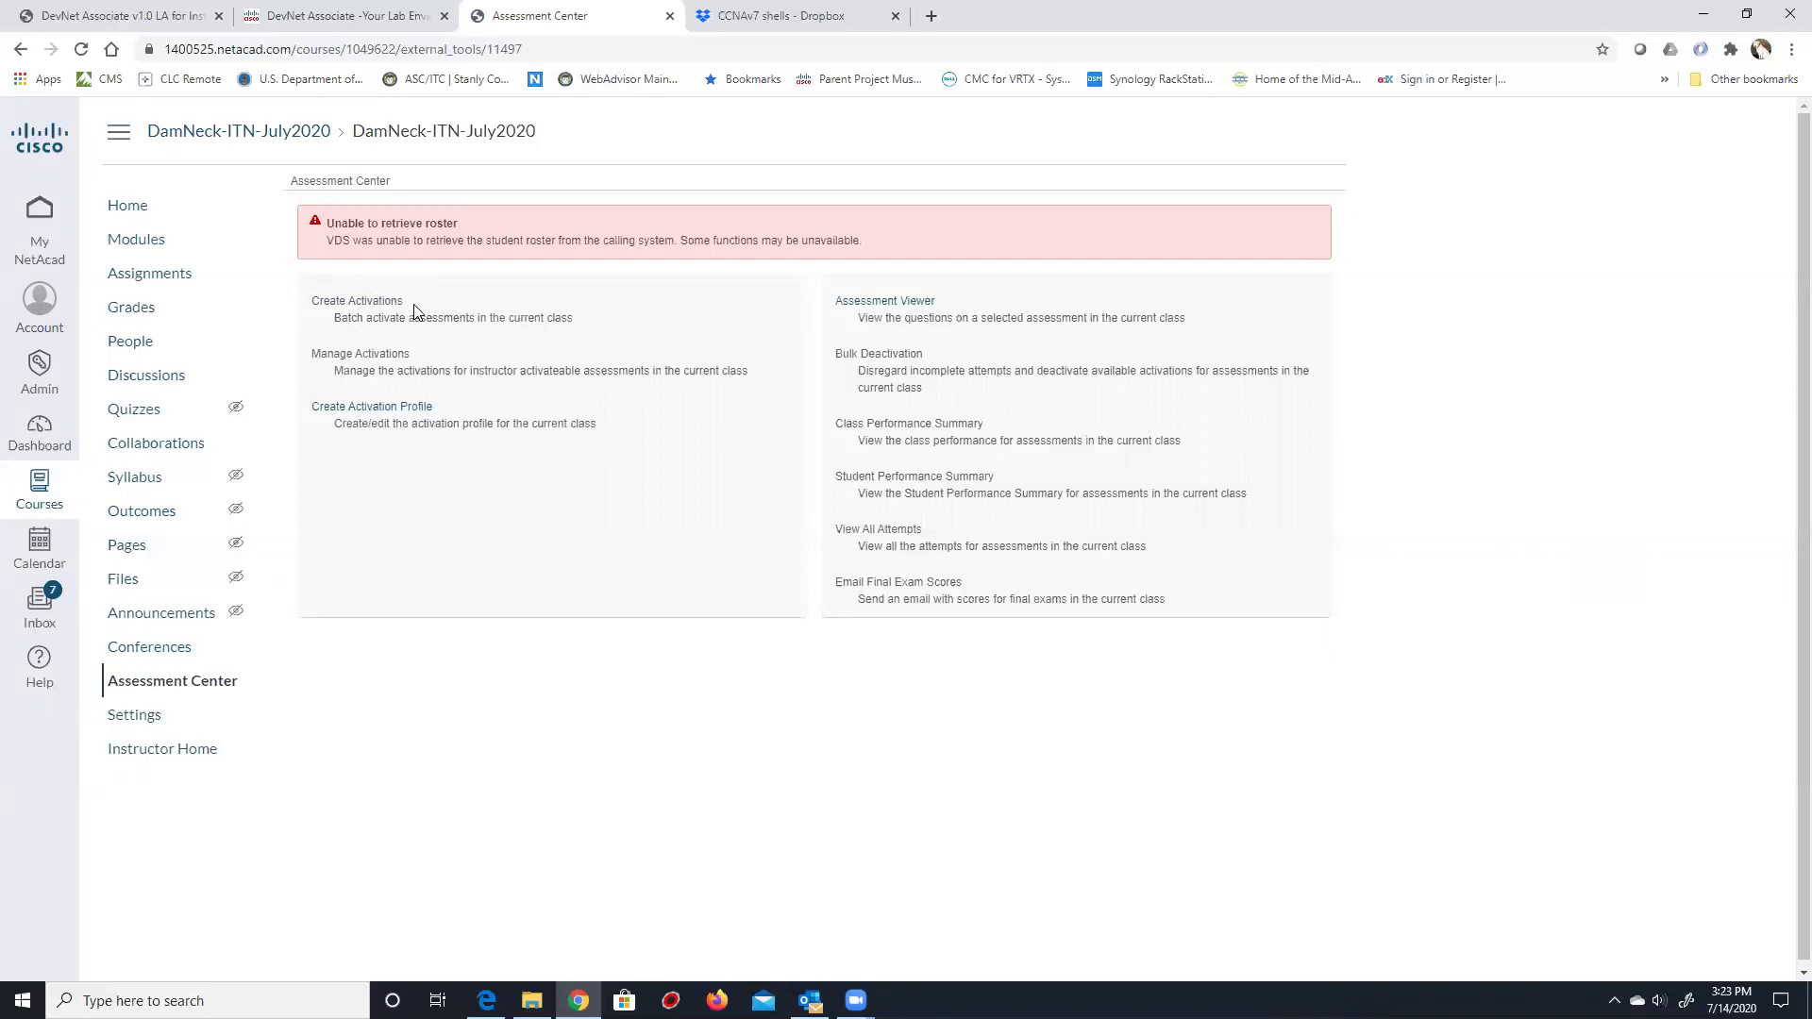
{"action": "left_click_drag", "start_coordinate": [418, 305], "coordinate": [312, 306]}
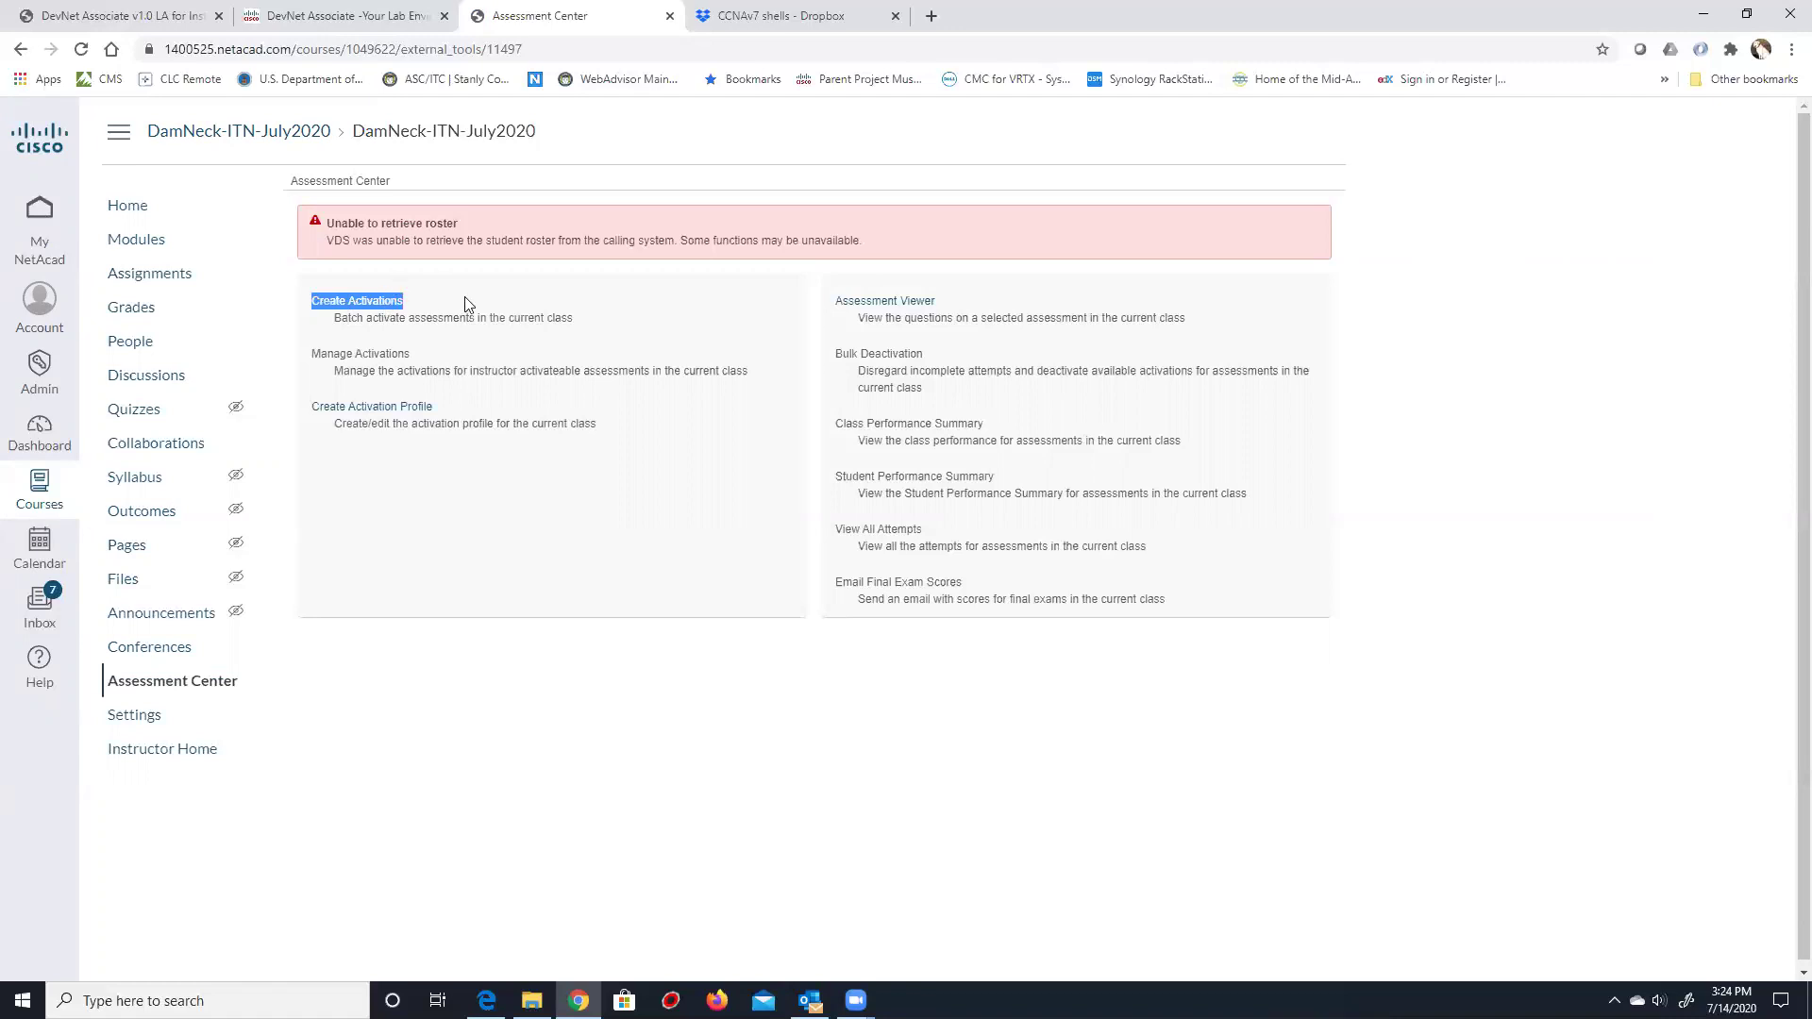
{"action": "left_click", "coordinate": [432, 486]}
Start an activation profile for DamNeck-ITN-July2020 and set its activation window to 90 days and 0 hours.
{"action": "left_click", "coordinate": [342, 408]}
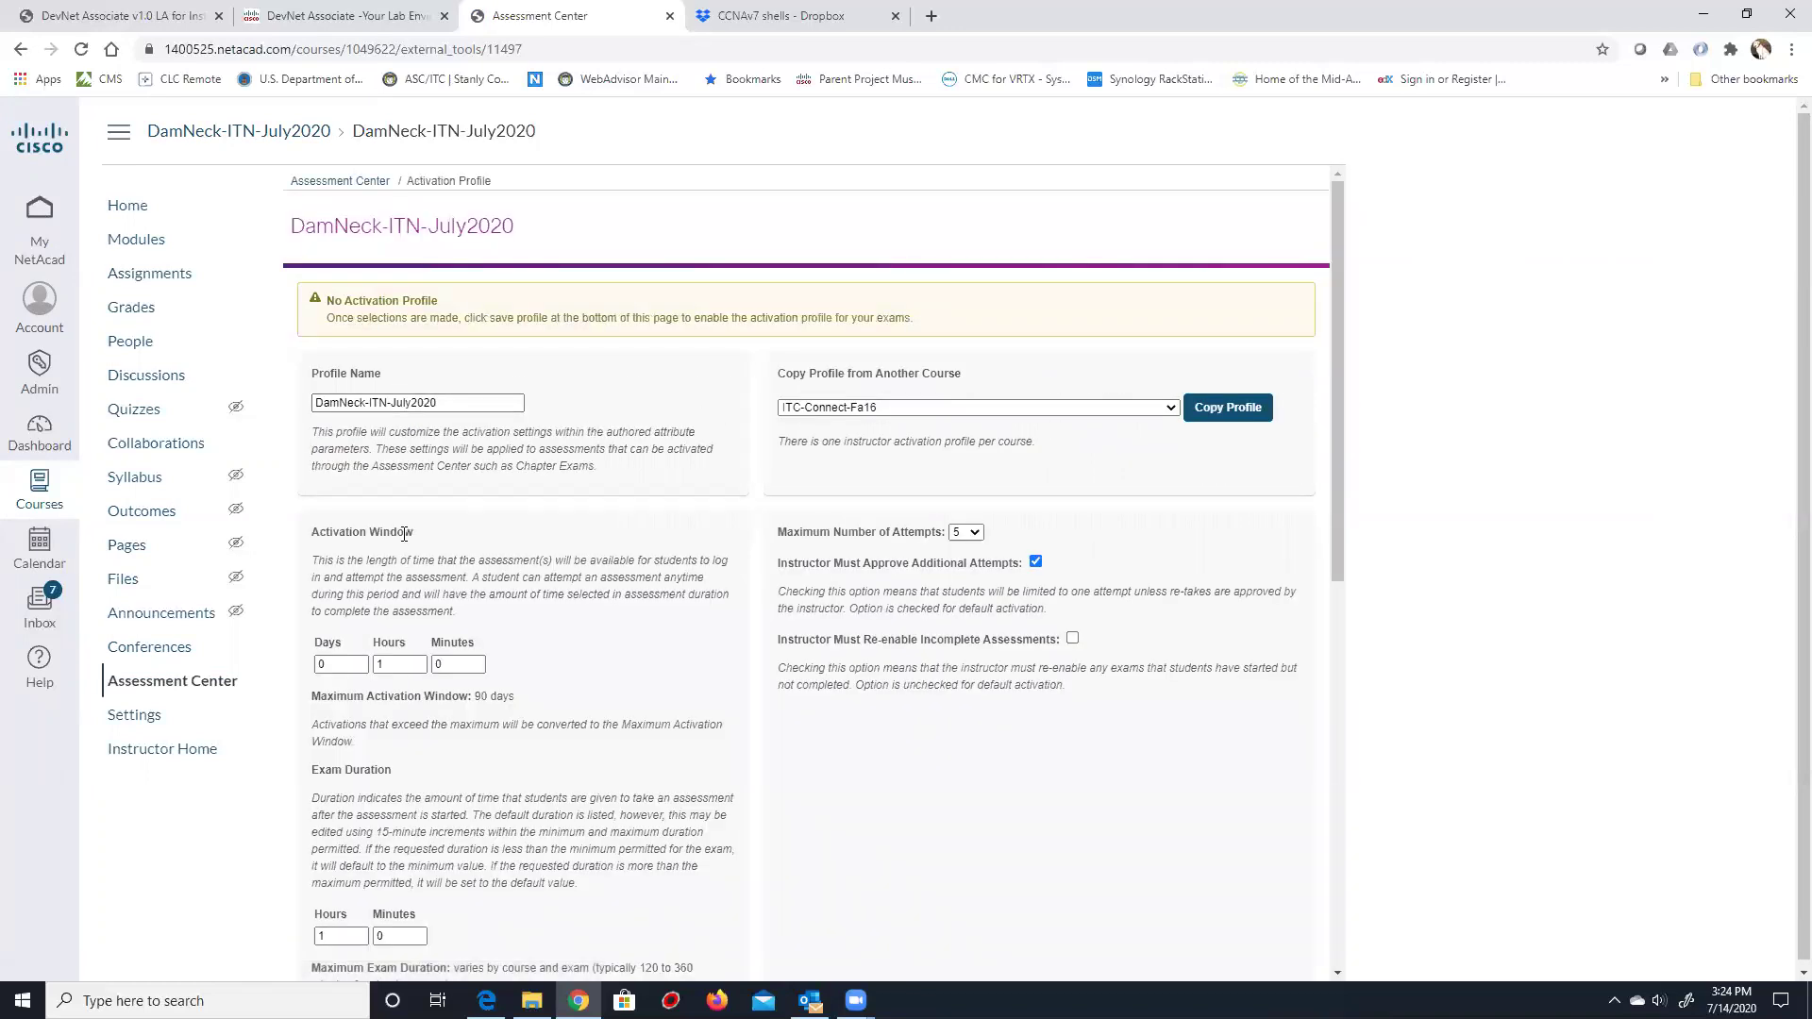
{"action": "scroll", "coordinate": [406, 524], "scroll_direction": "down", "scroll_amount": 2}
{"action": "left_click_drag", "start_coordinate": [324, 475], "coordinate": [308, 481]}
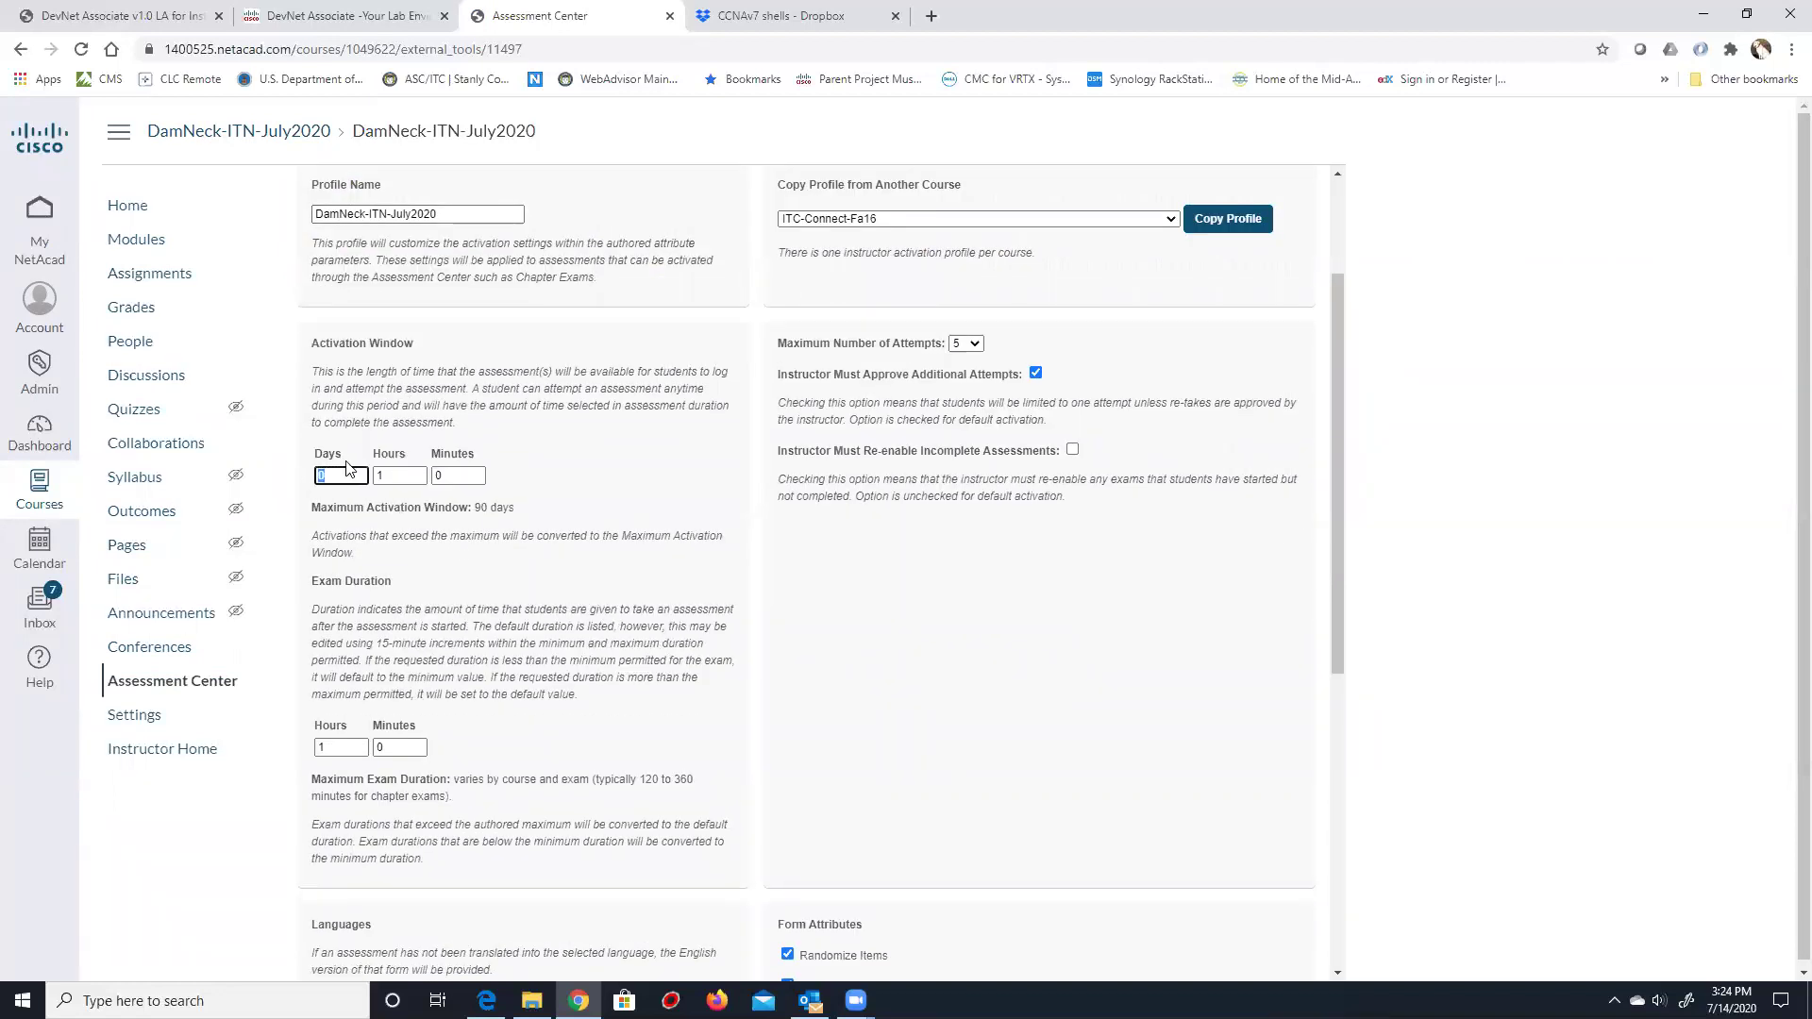
{"action": "type", "text": "90"}
{"action": "left_click_drag", "start_coordinate": [390, 478], "coordinate": [306, 460]}
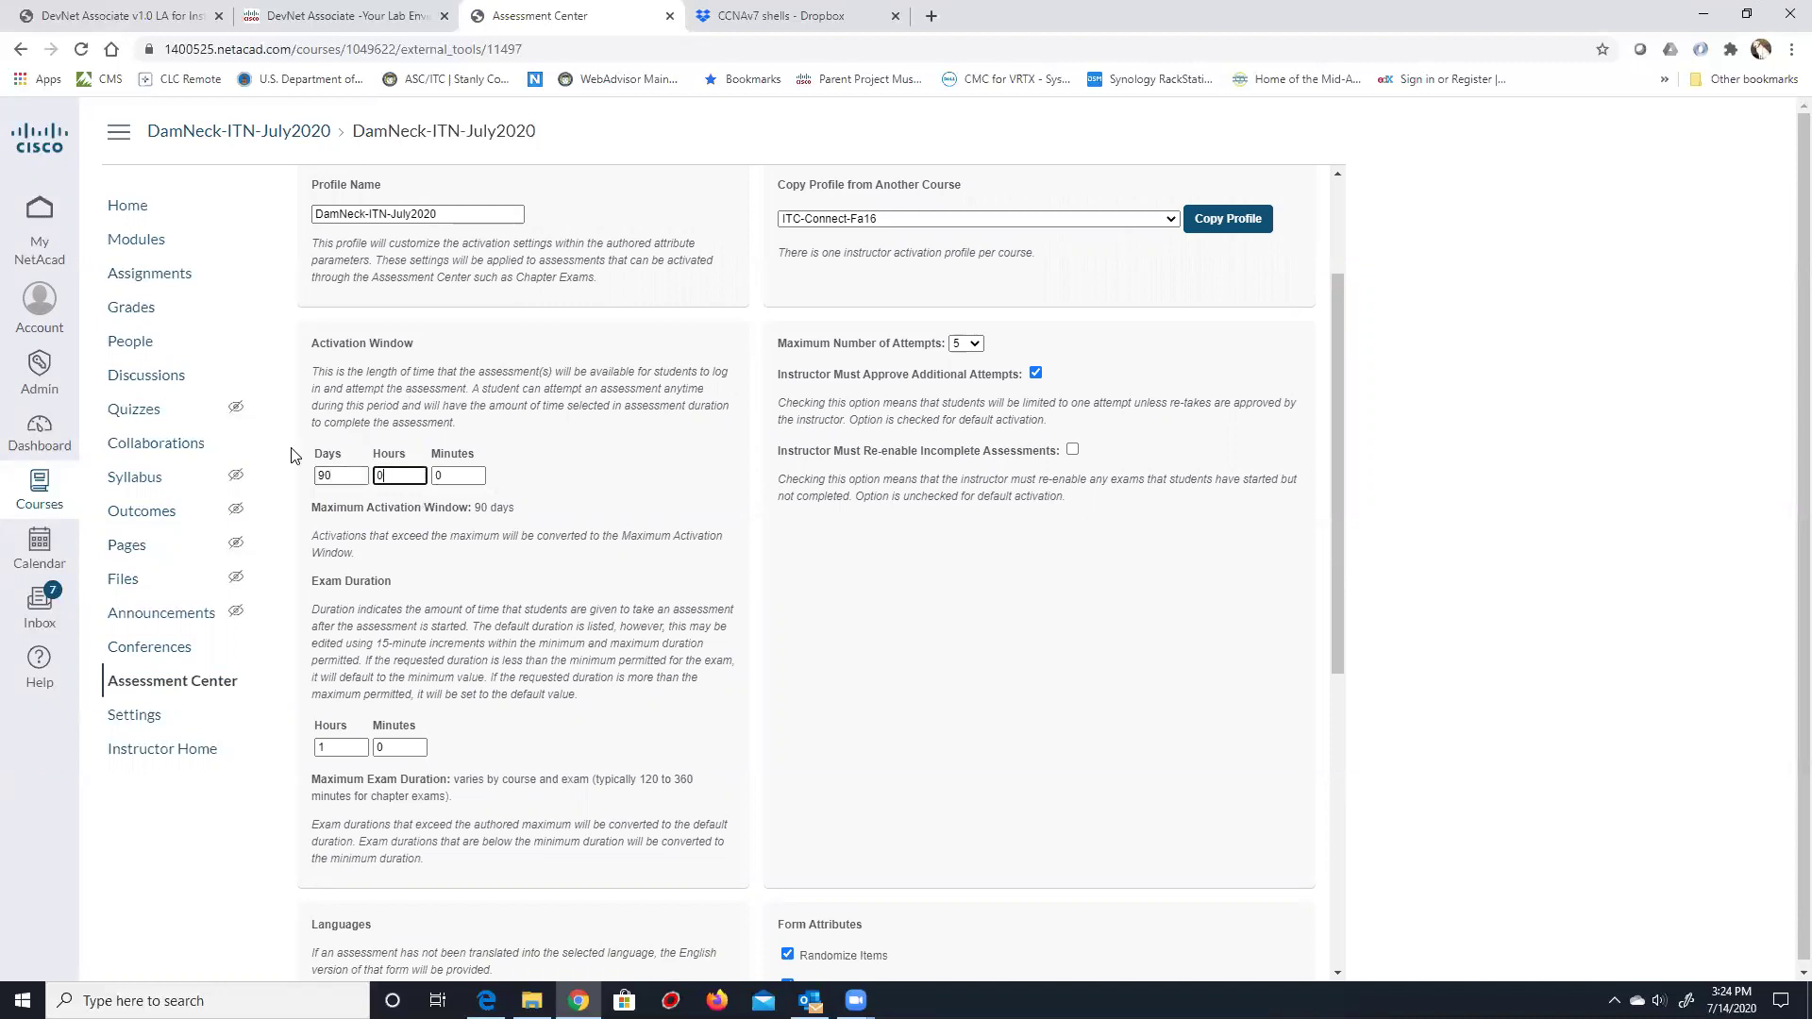
Set the exam duration to 3 hours, check the language, form and administration options, and save the activation profile.
{"action": "left_click", "coordinate": [1227, 219]}
{"action": "scroll", "coordinate": [434, 471], "scroll_direction": "down", "scroll_amount": 3}
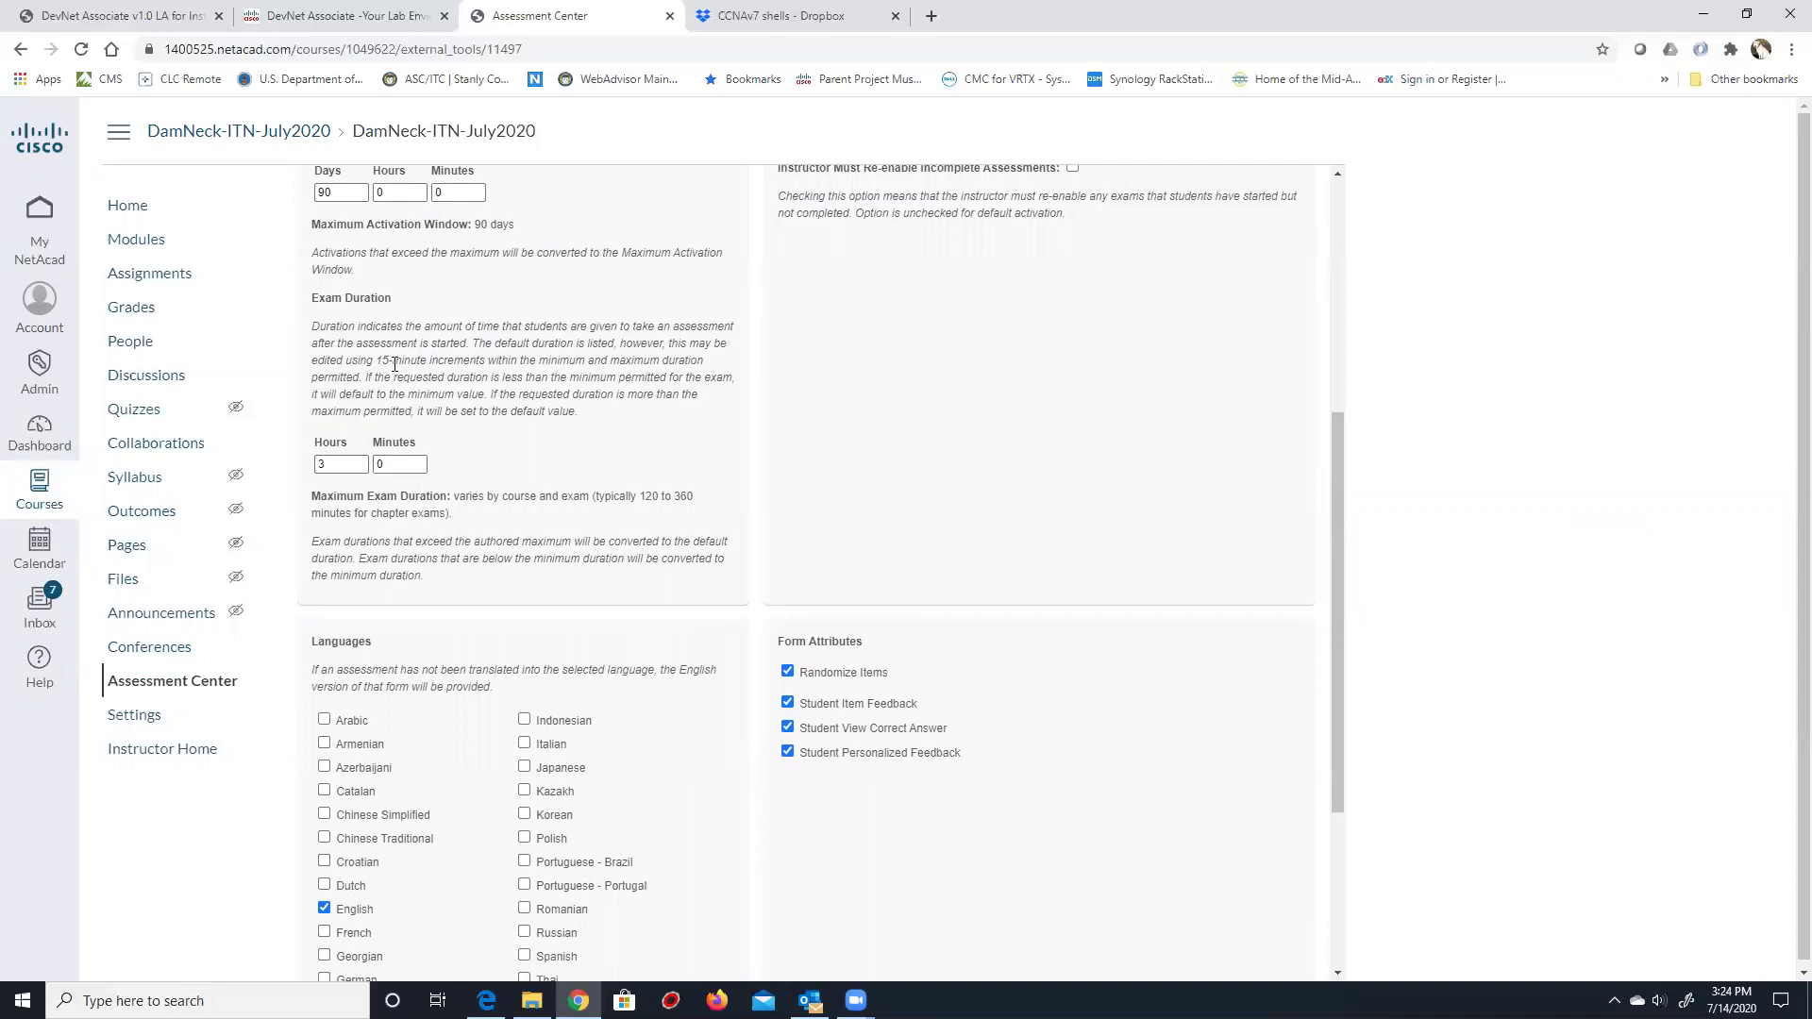
{"action": "scroll", "coordinate": [400, 462], "scroll_direction": "down", "scroll_amount": 3}
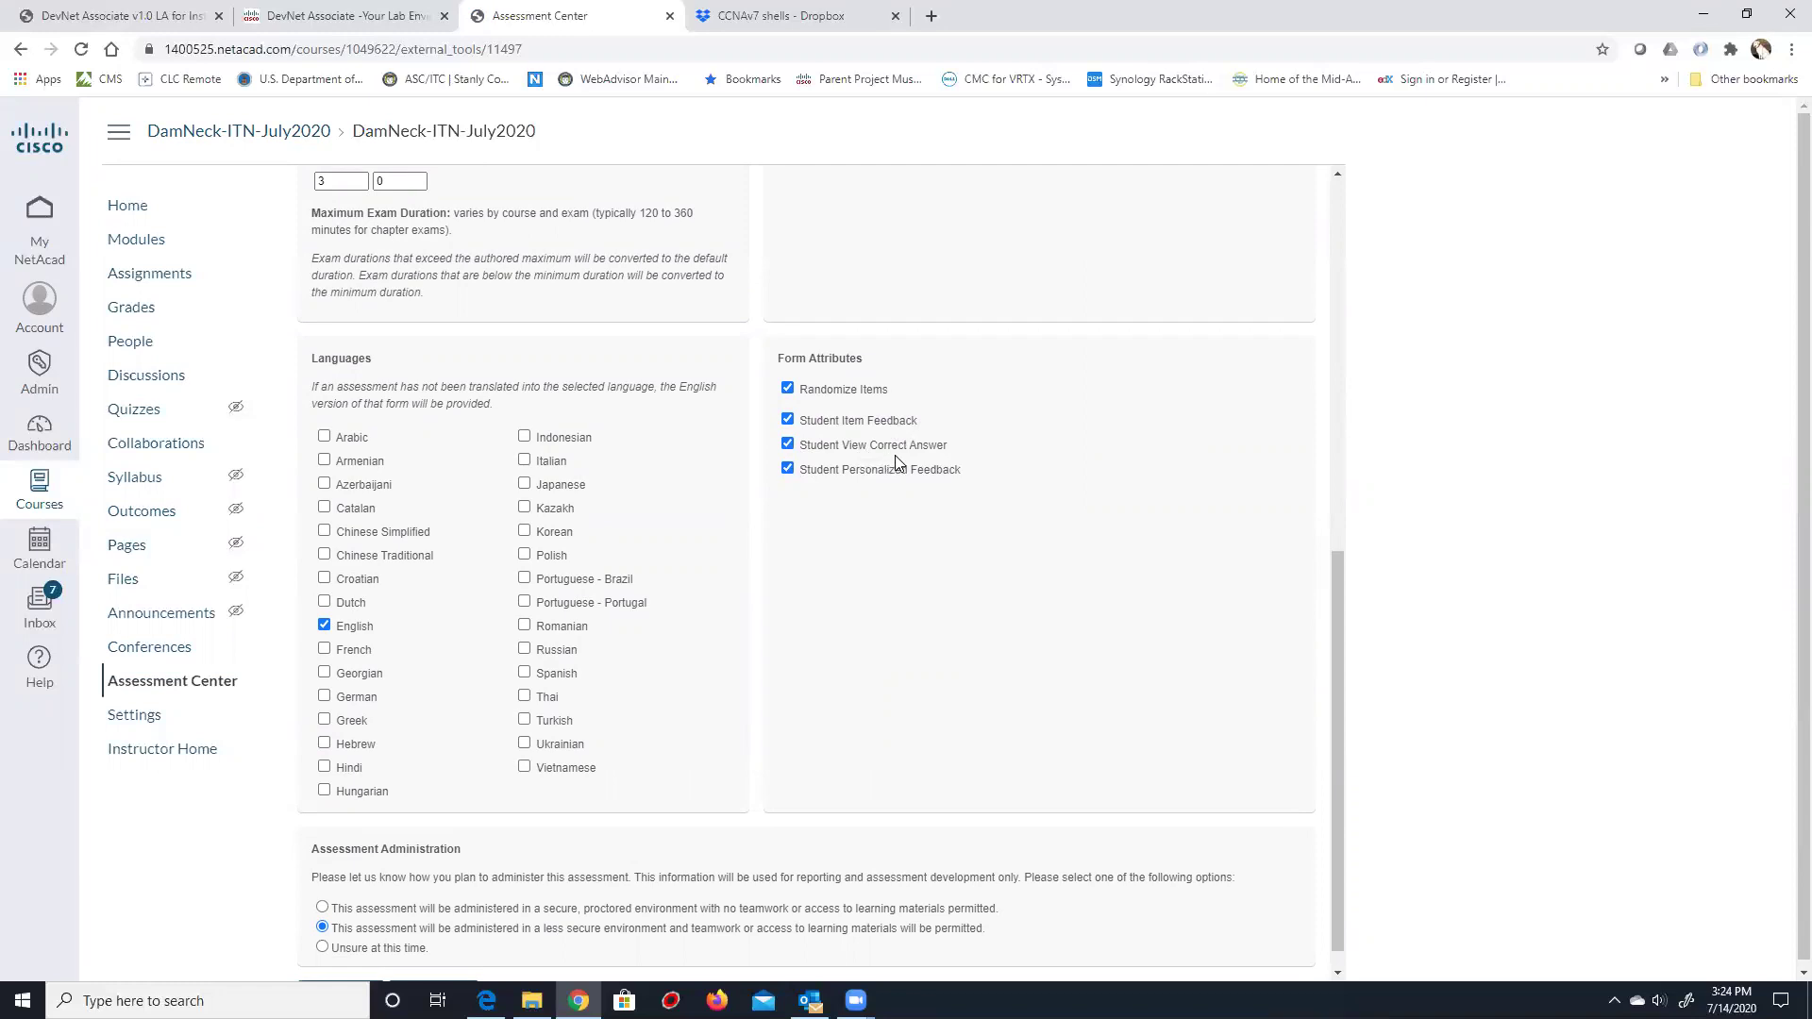
{"action": "scroll", "coordinate": [906, 453], "scroll_direction": "down", "scroll_amount": 2}
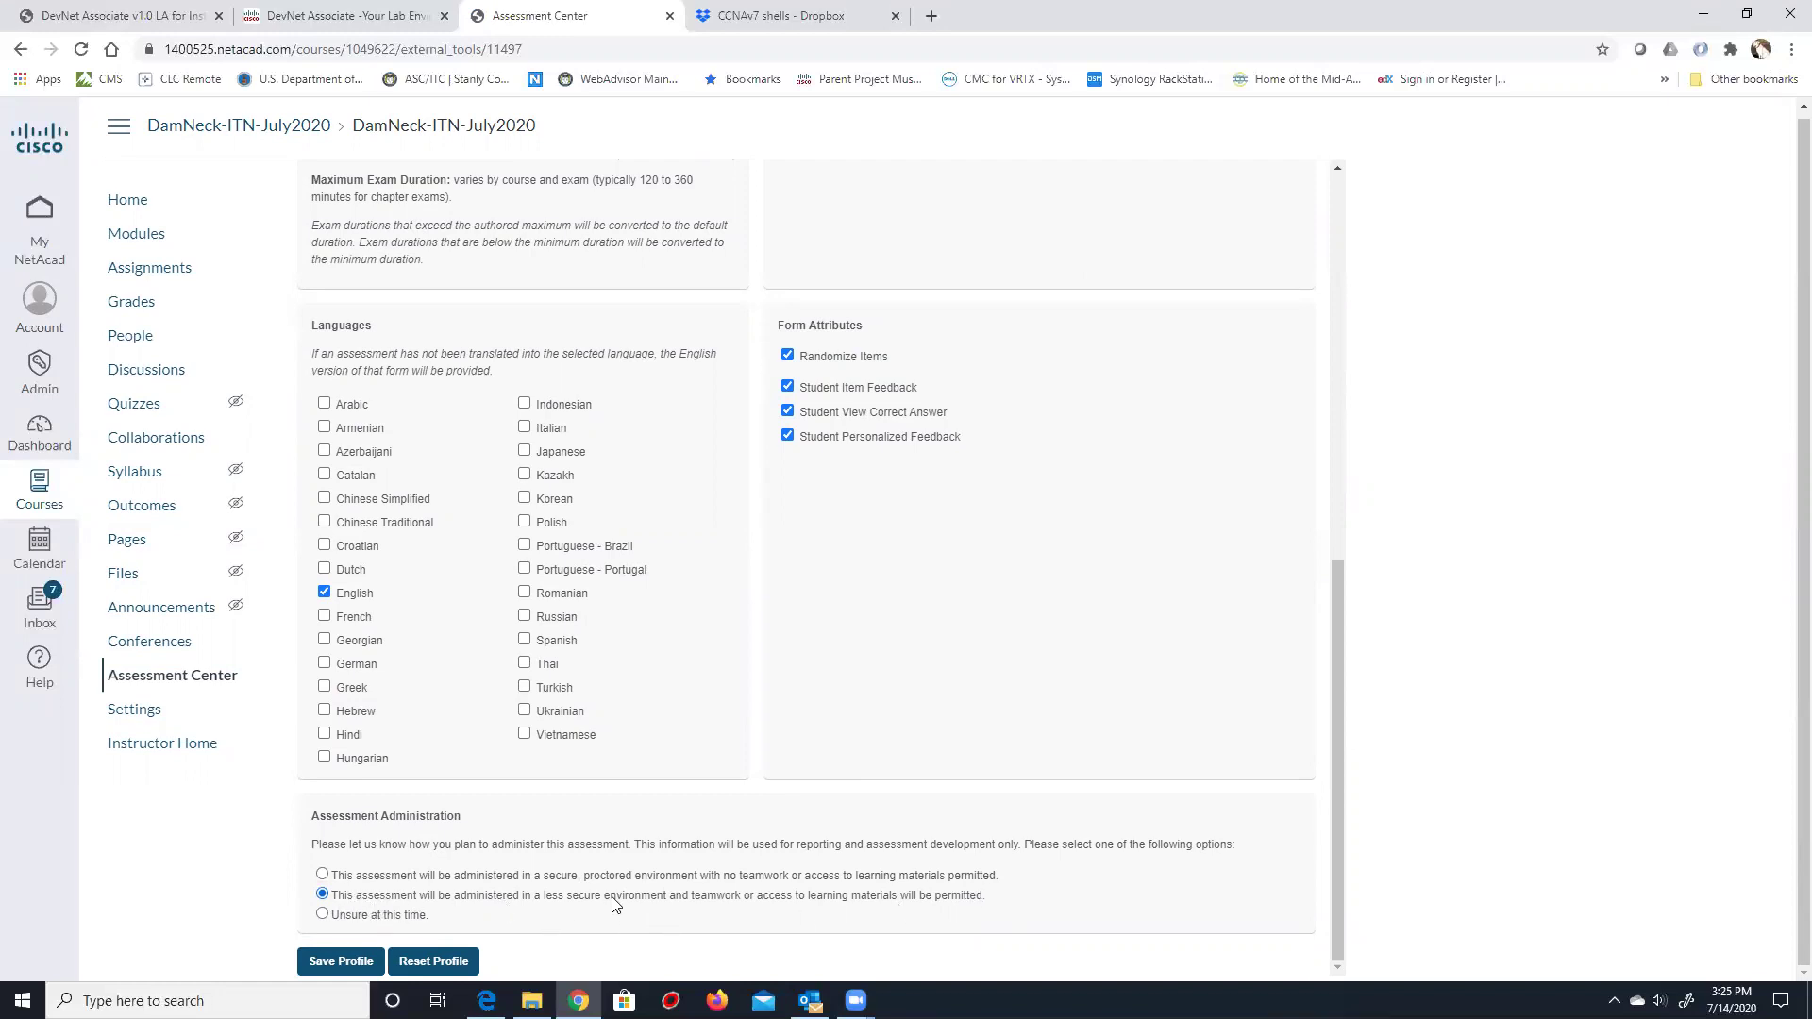
{"action": "left_click", "coordinate": [354, 964]}
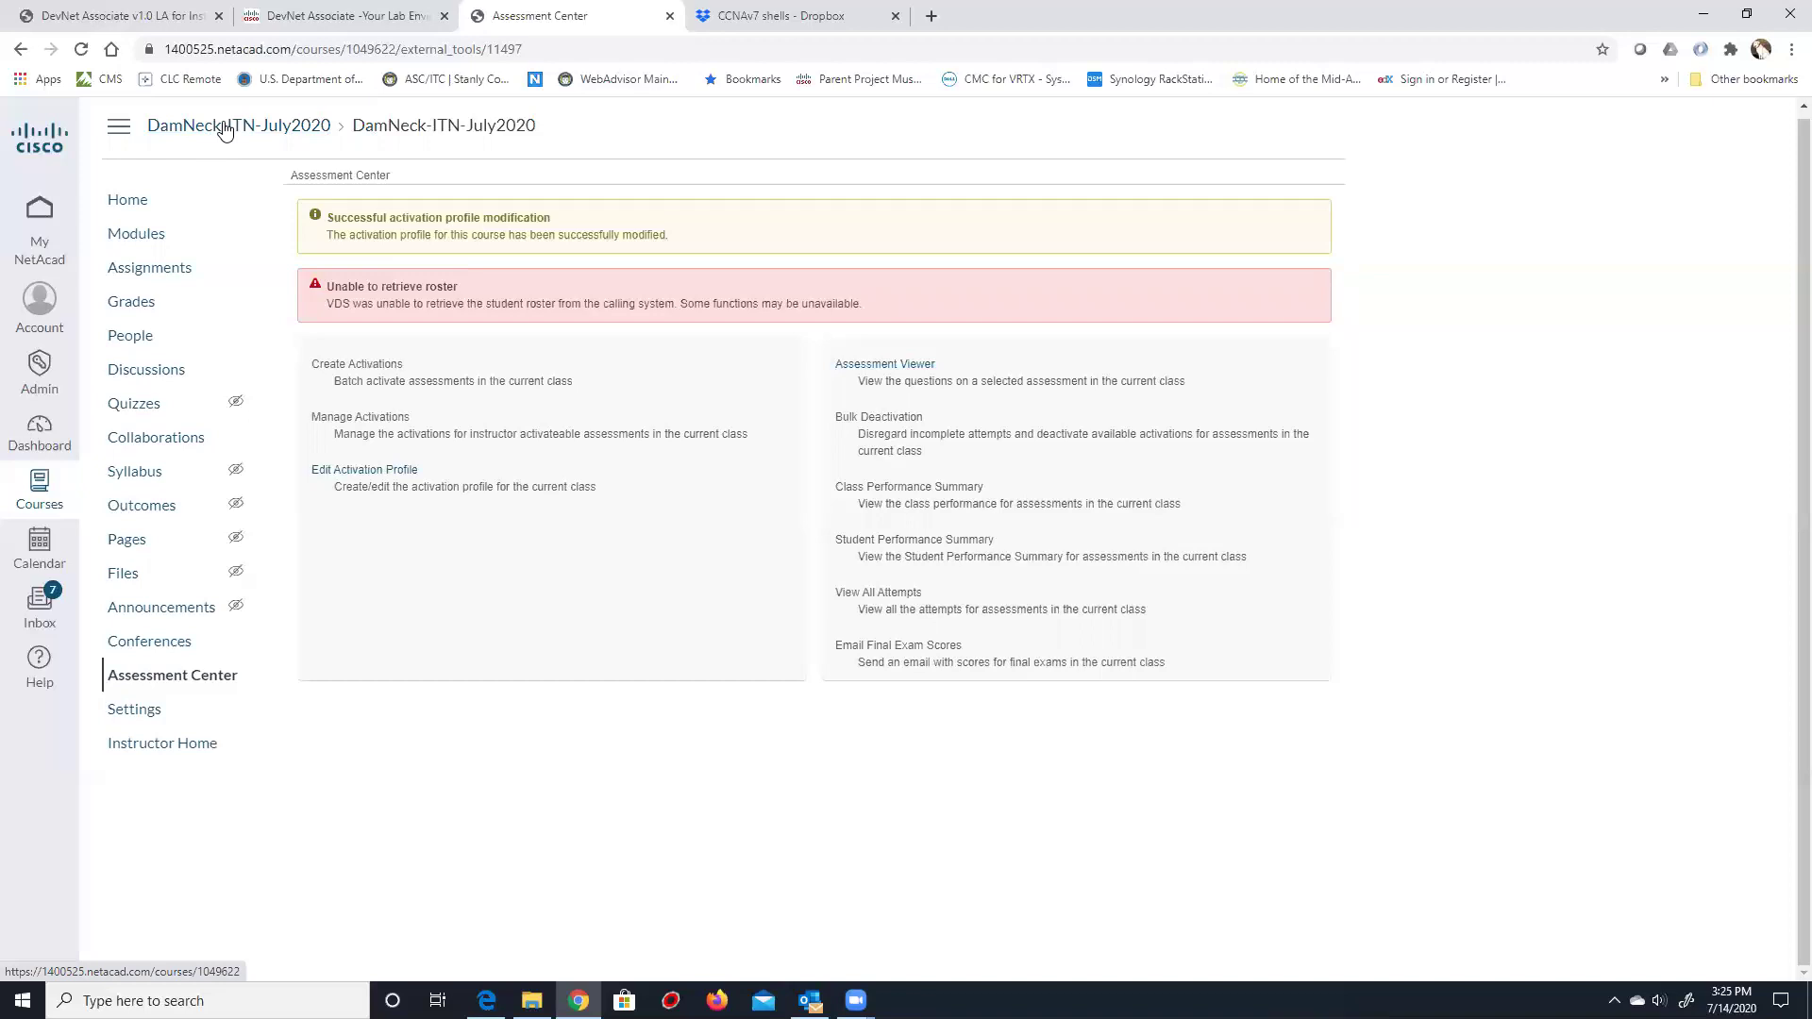
Return to the list of taught courses, filter it to In Progress, and launch ENSA ITC Summer 2020.
{"action": "left_click", "coordinate": [39, 231]}
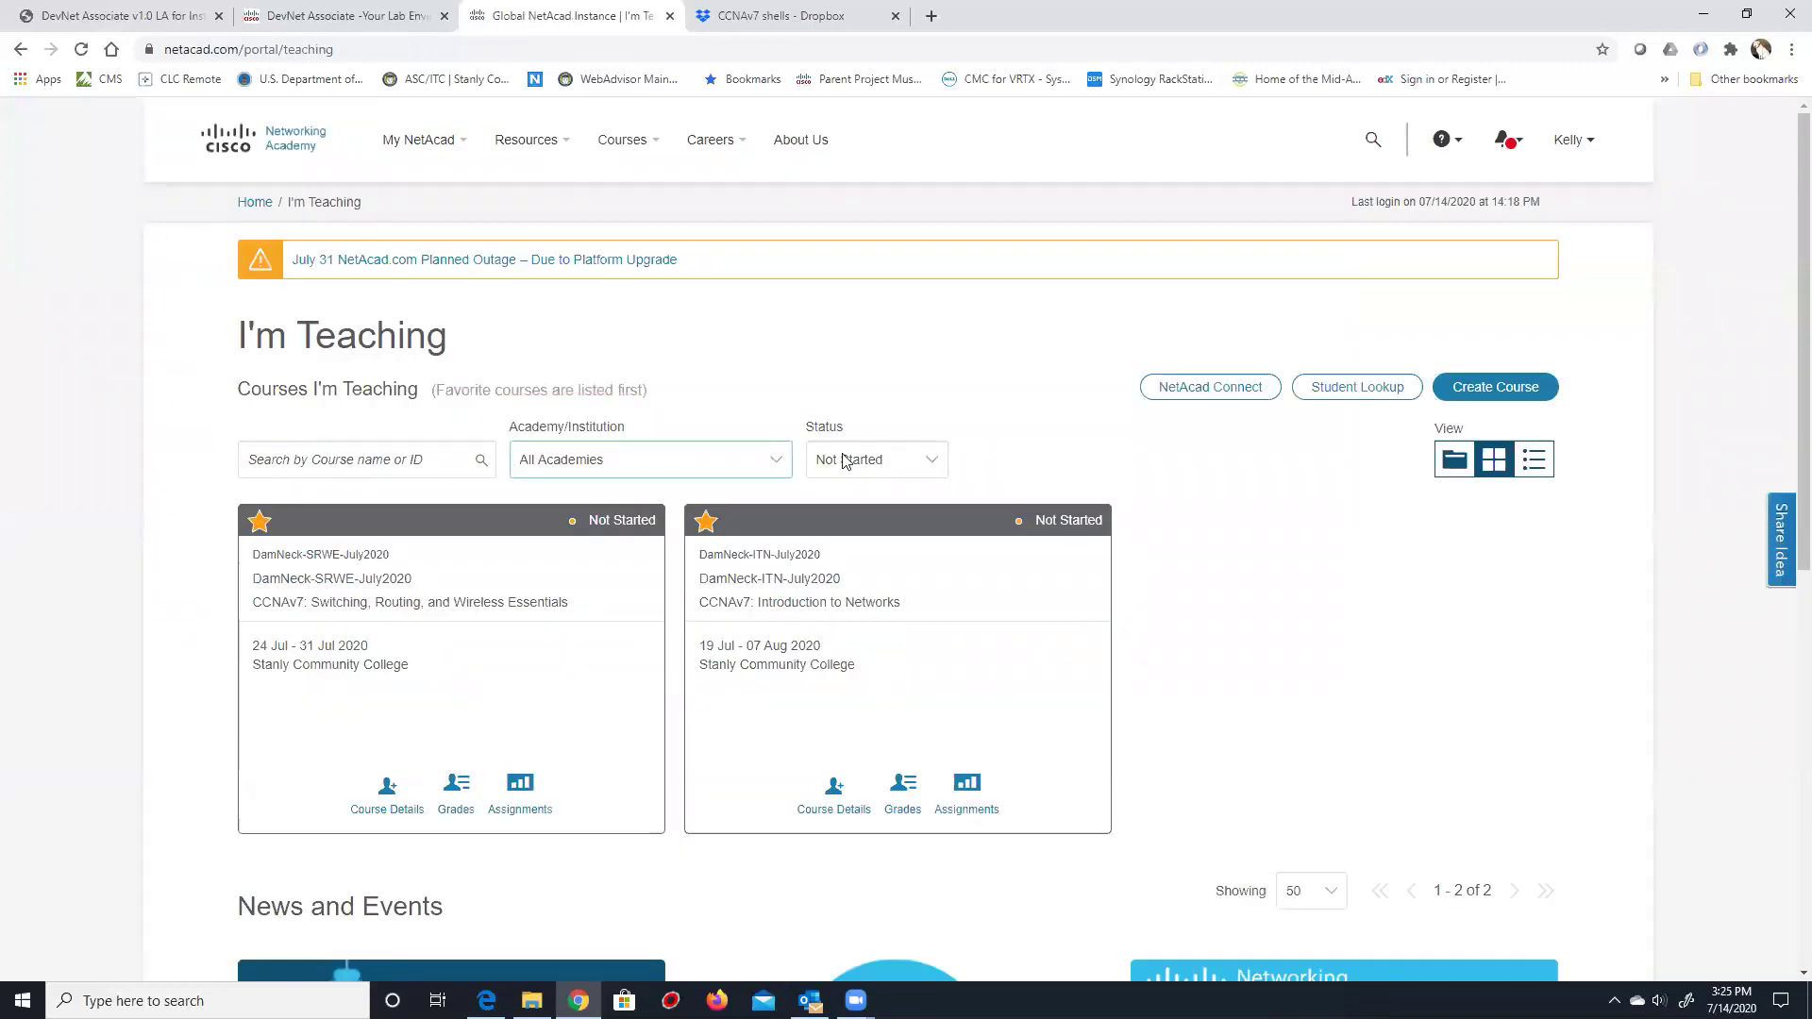
{"action": "left_click", "coordinate": [842, 460]}
{"action": "left_click", "coordinate": [836, 540]}
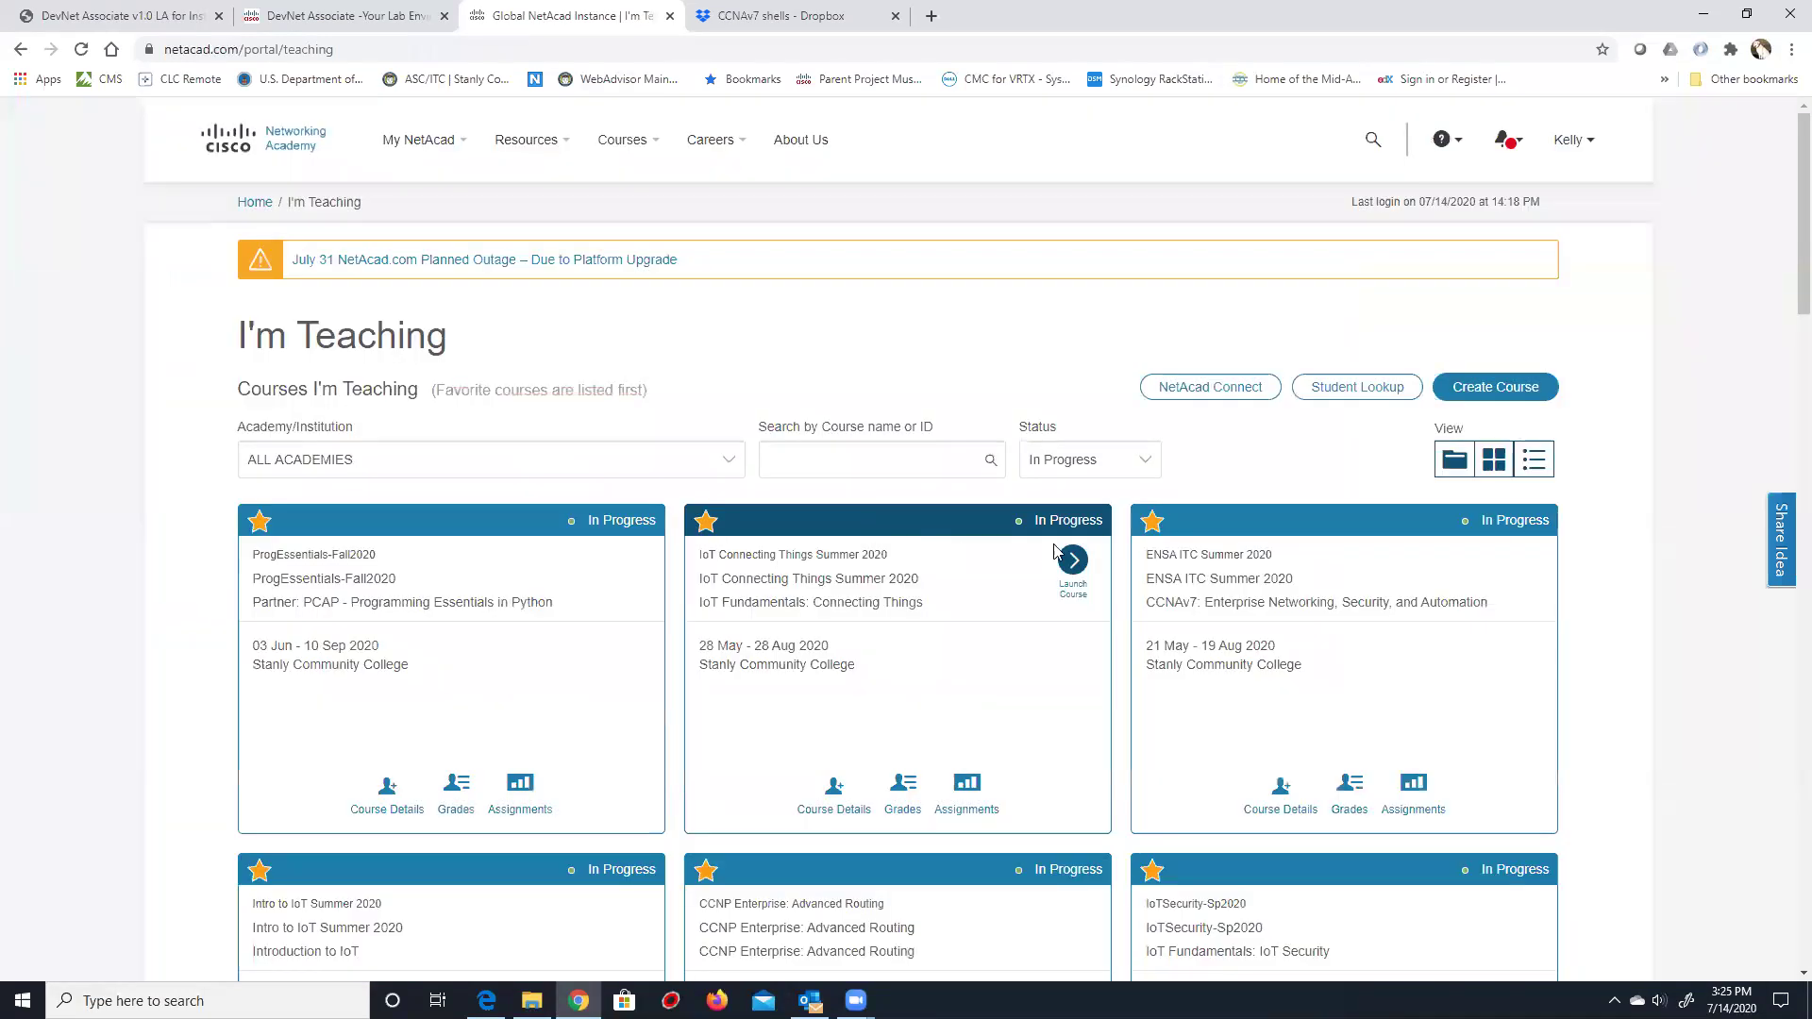
{"action": "left_click", "coordinate": [1518, 562]}
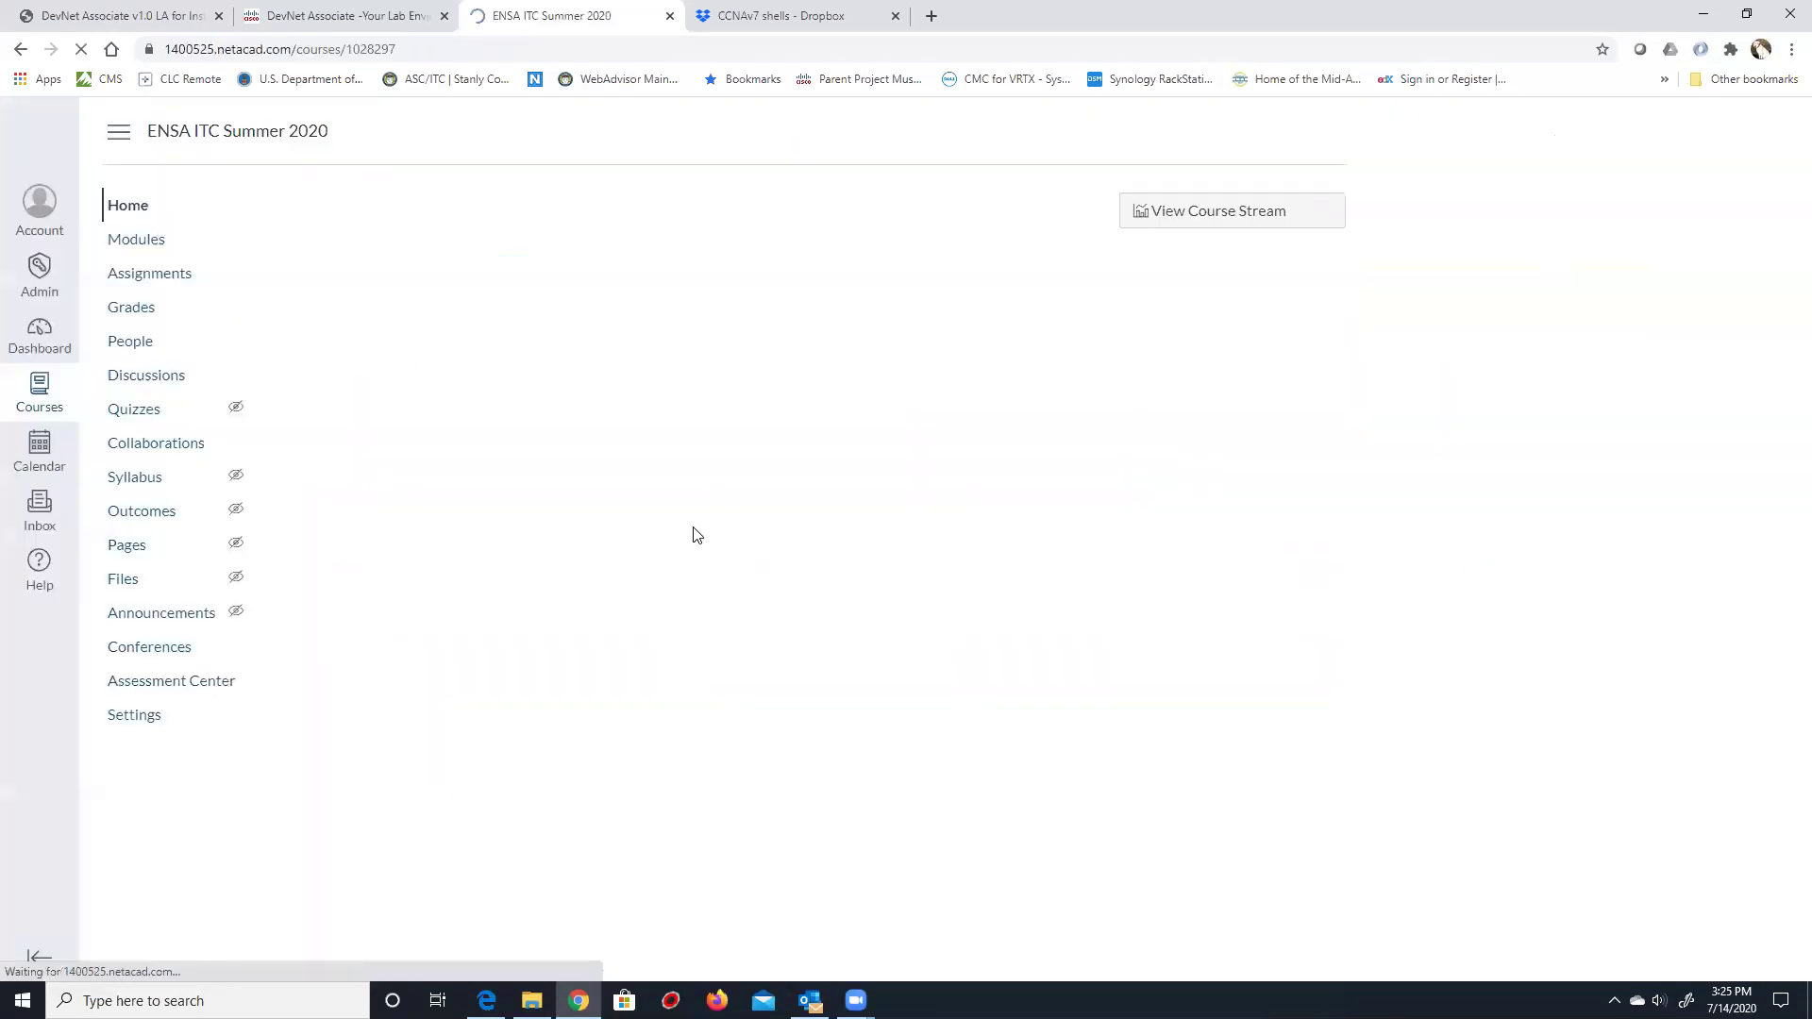
Open the Manage Activations page in the ENSA ITC Summer 2020 Assessment Center and look over the available activations.
{"action": "left_click", "coordinate": [151, 680]}
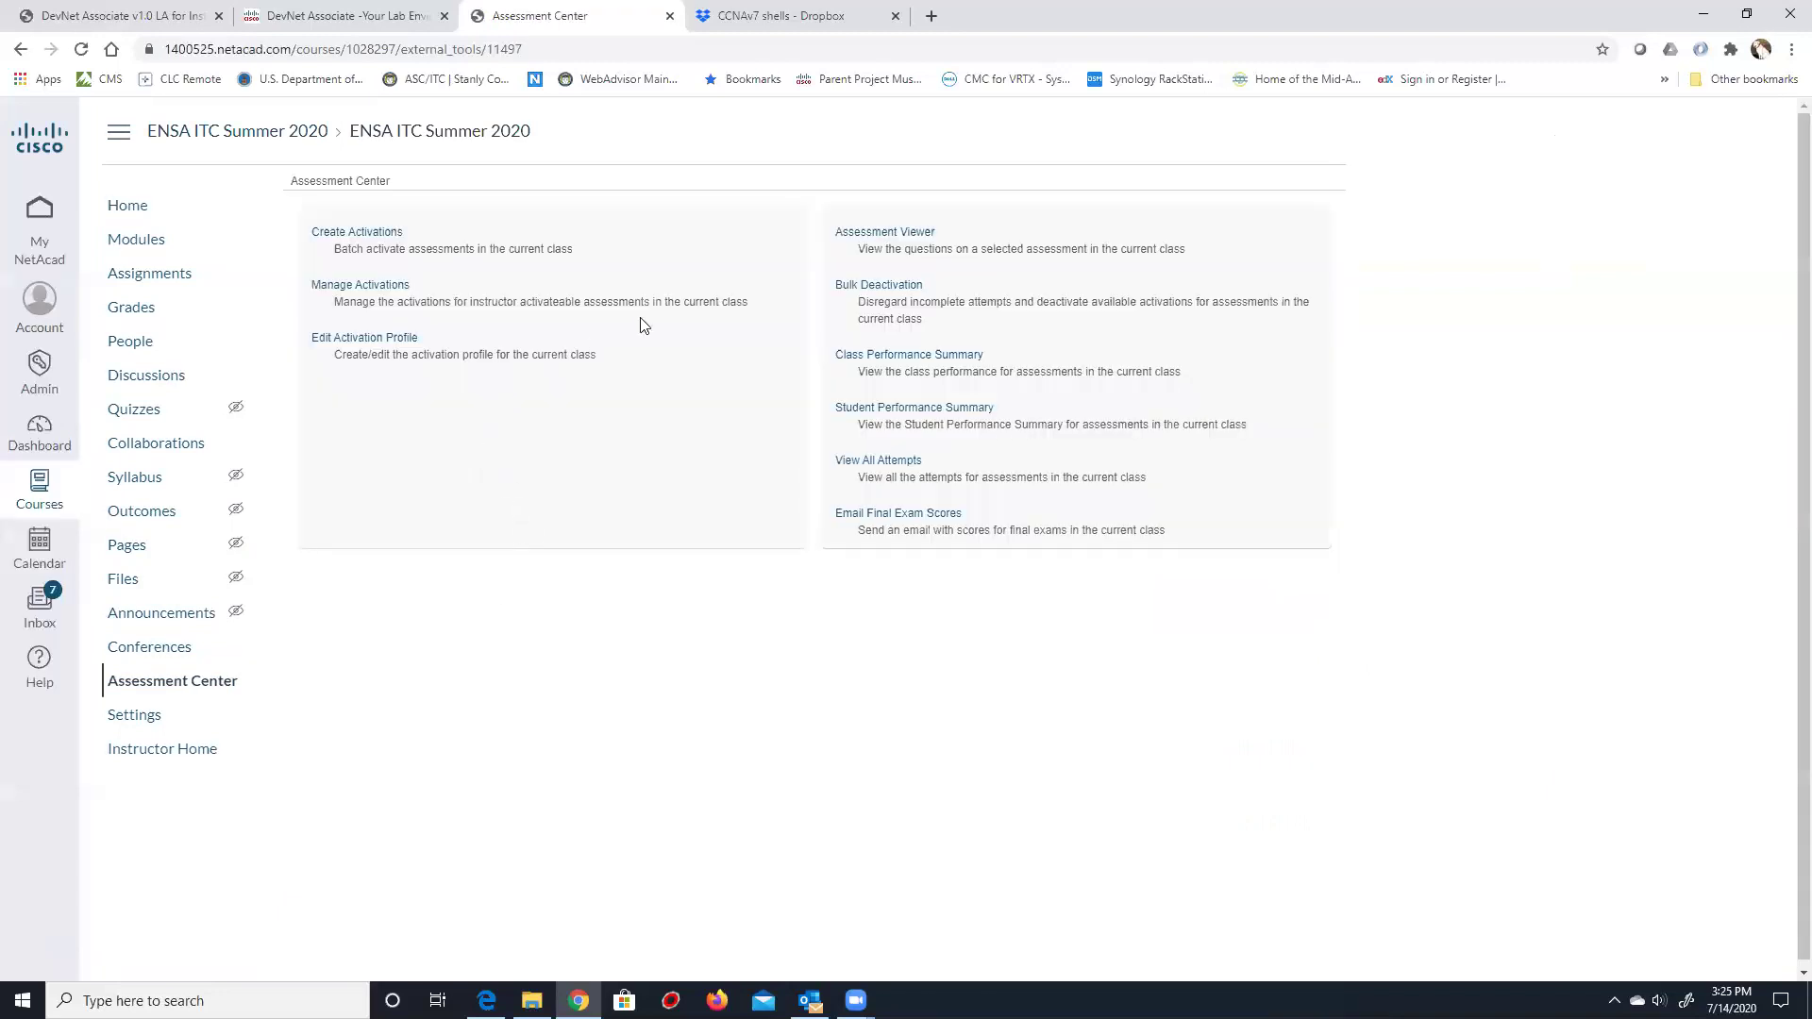
{"action": "left_click", "coordinate": [347, 286]}
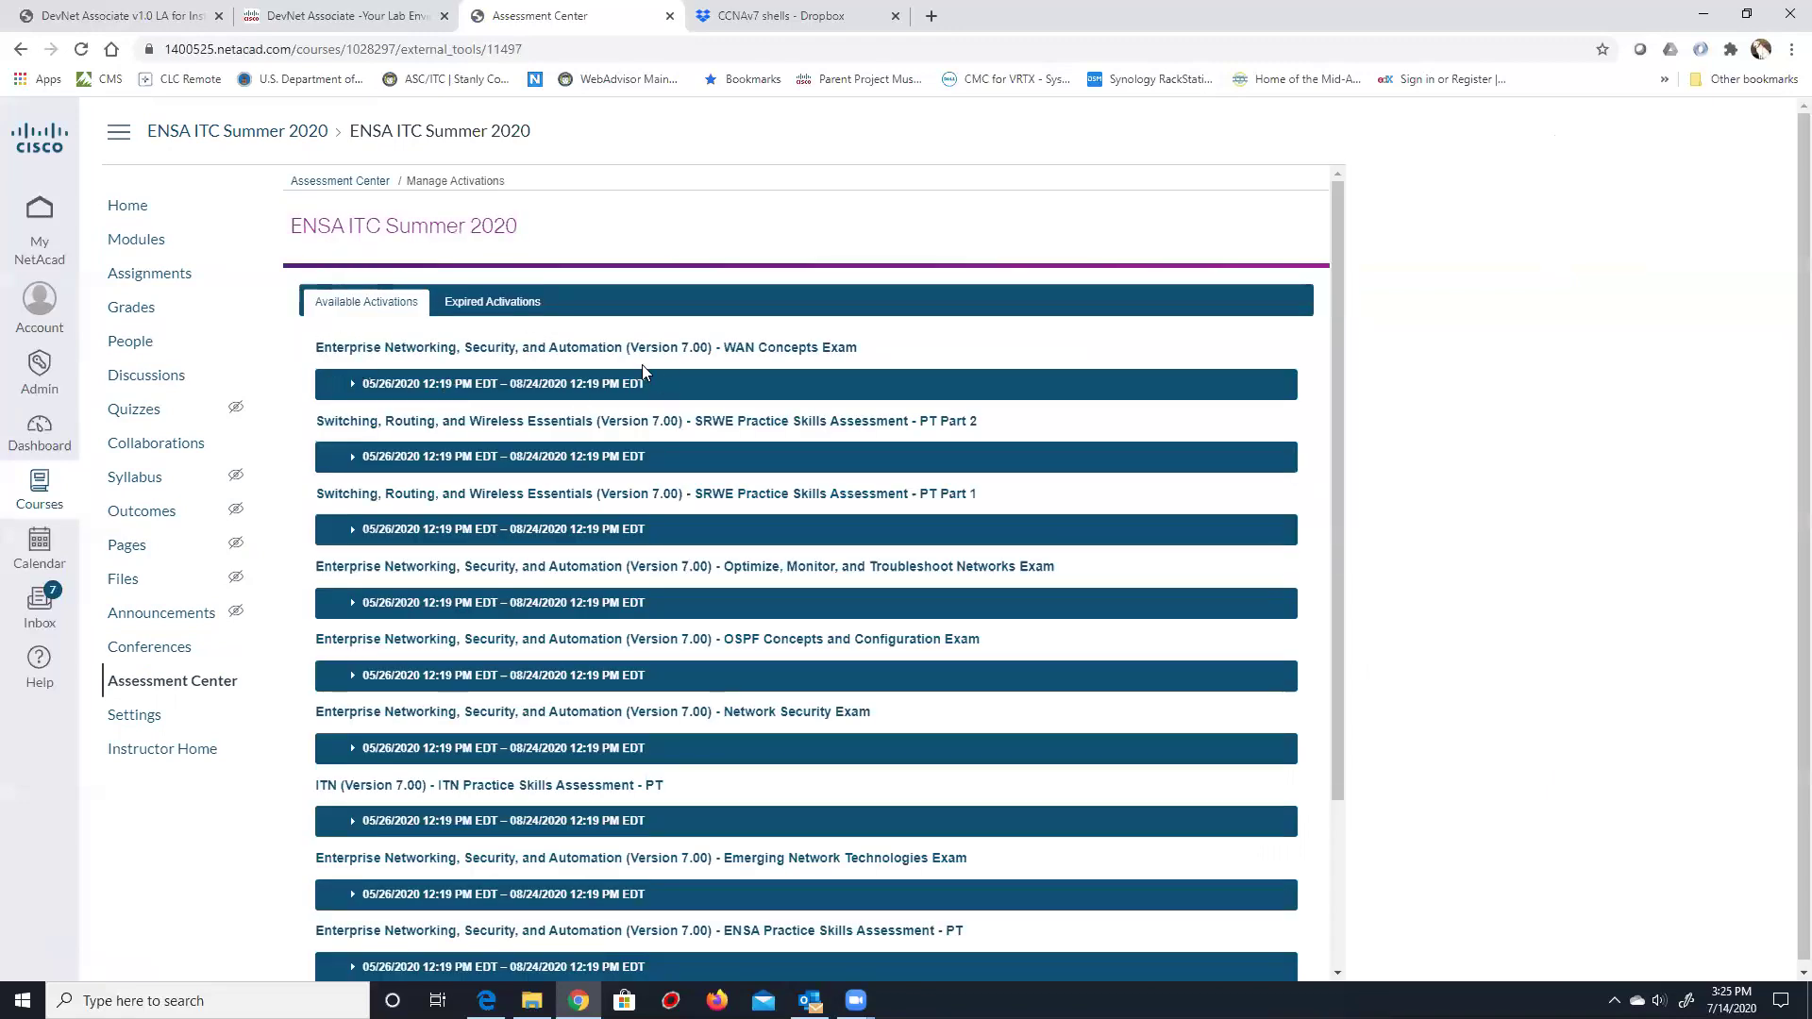
{"action": "scroll", "coordinate": [540, 472], "scroll_direction": "down", "scroll_amount": 2}
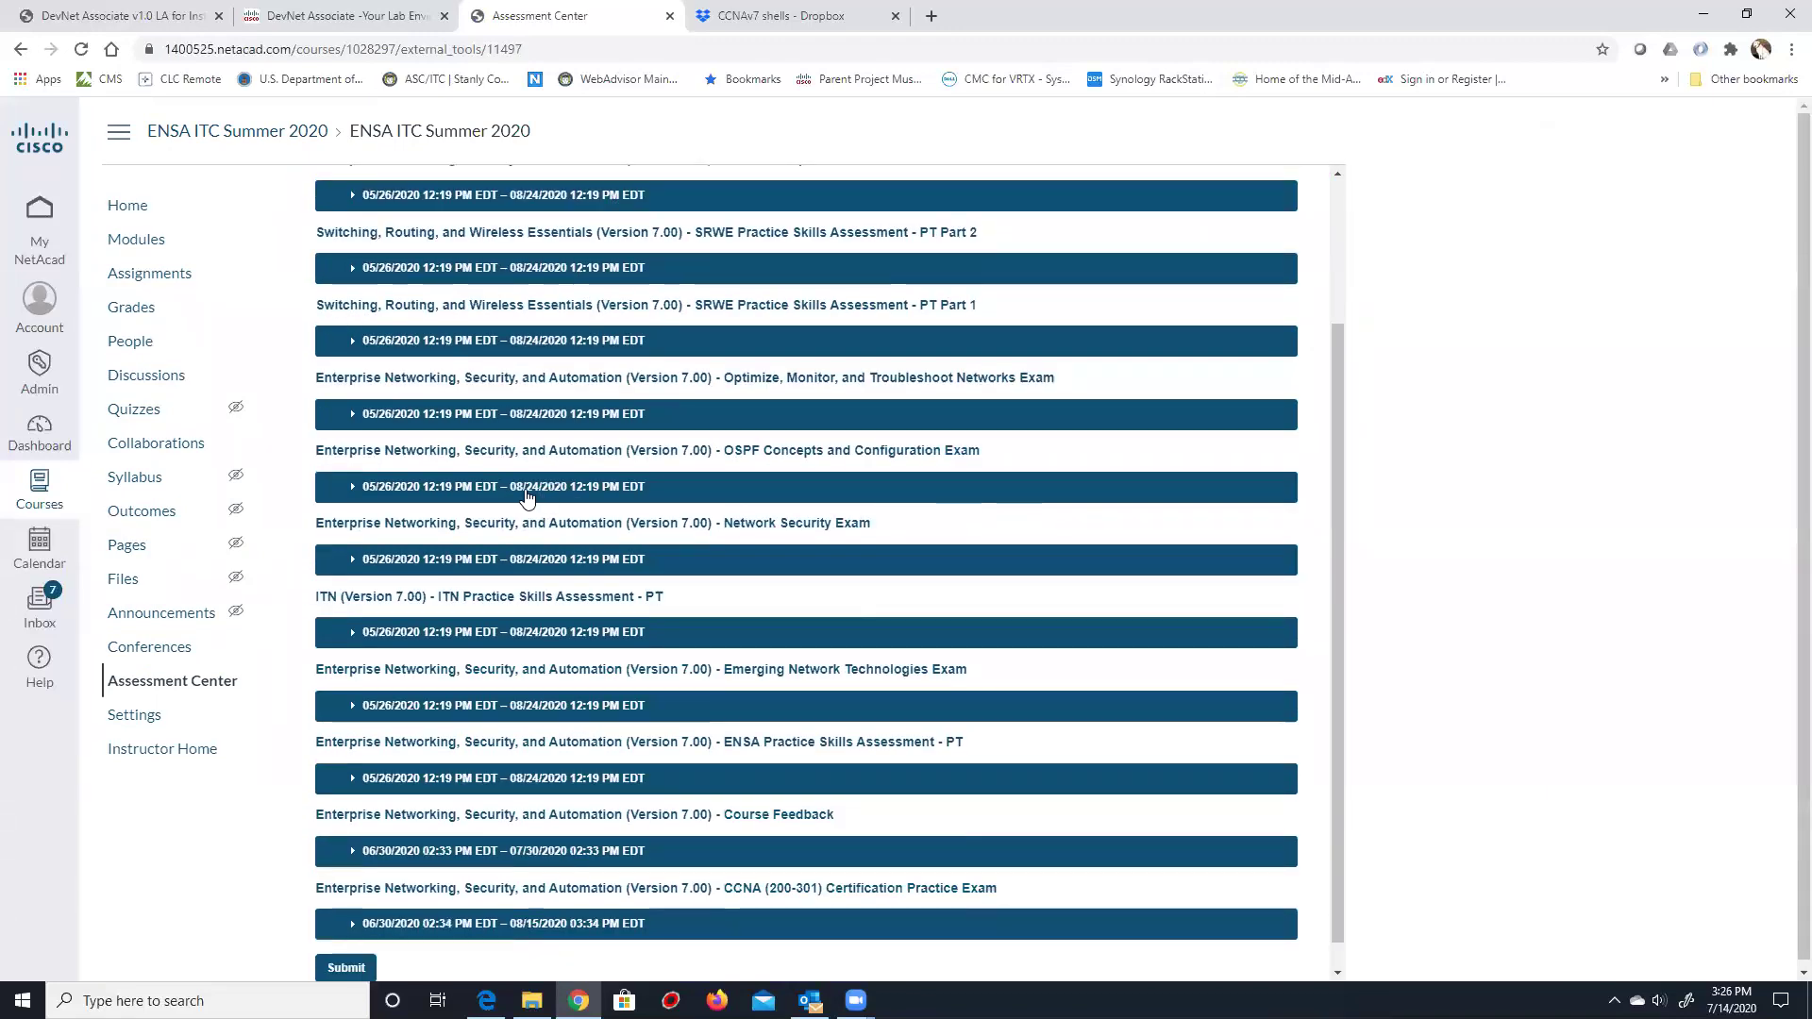
{"action": "scroll", "coordinate": [530, 491], "scroll_direction": "up", "scroll_amount": 1}
{"action": "scroll", "coordinate": [487, 469], "scroll_direction": "up", "scroll_amount": 2}
Expand the WAN Concepts Exam activation and review its students' attempts and the approval and deactivation options.
{"action": "left_click", "coordinate": [356, 384]}
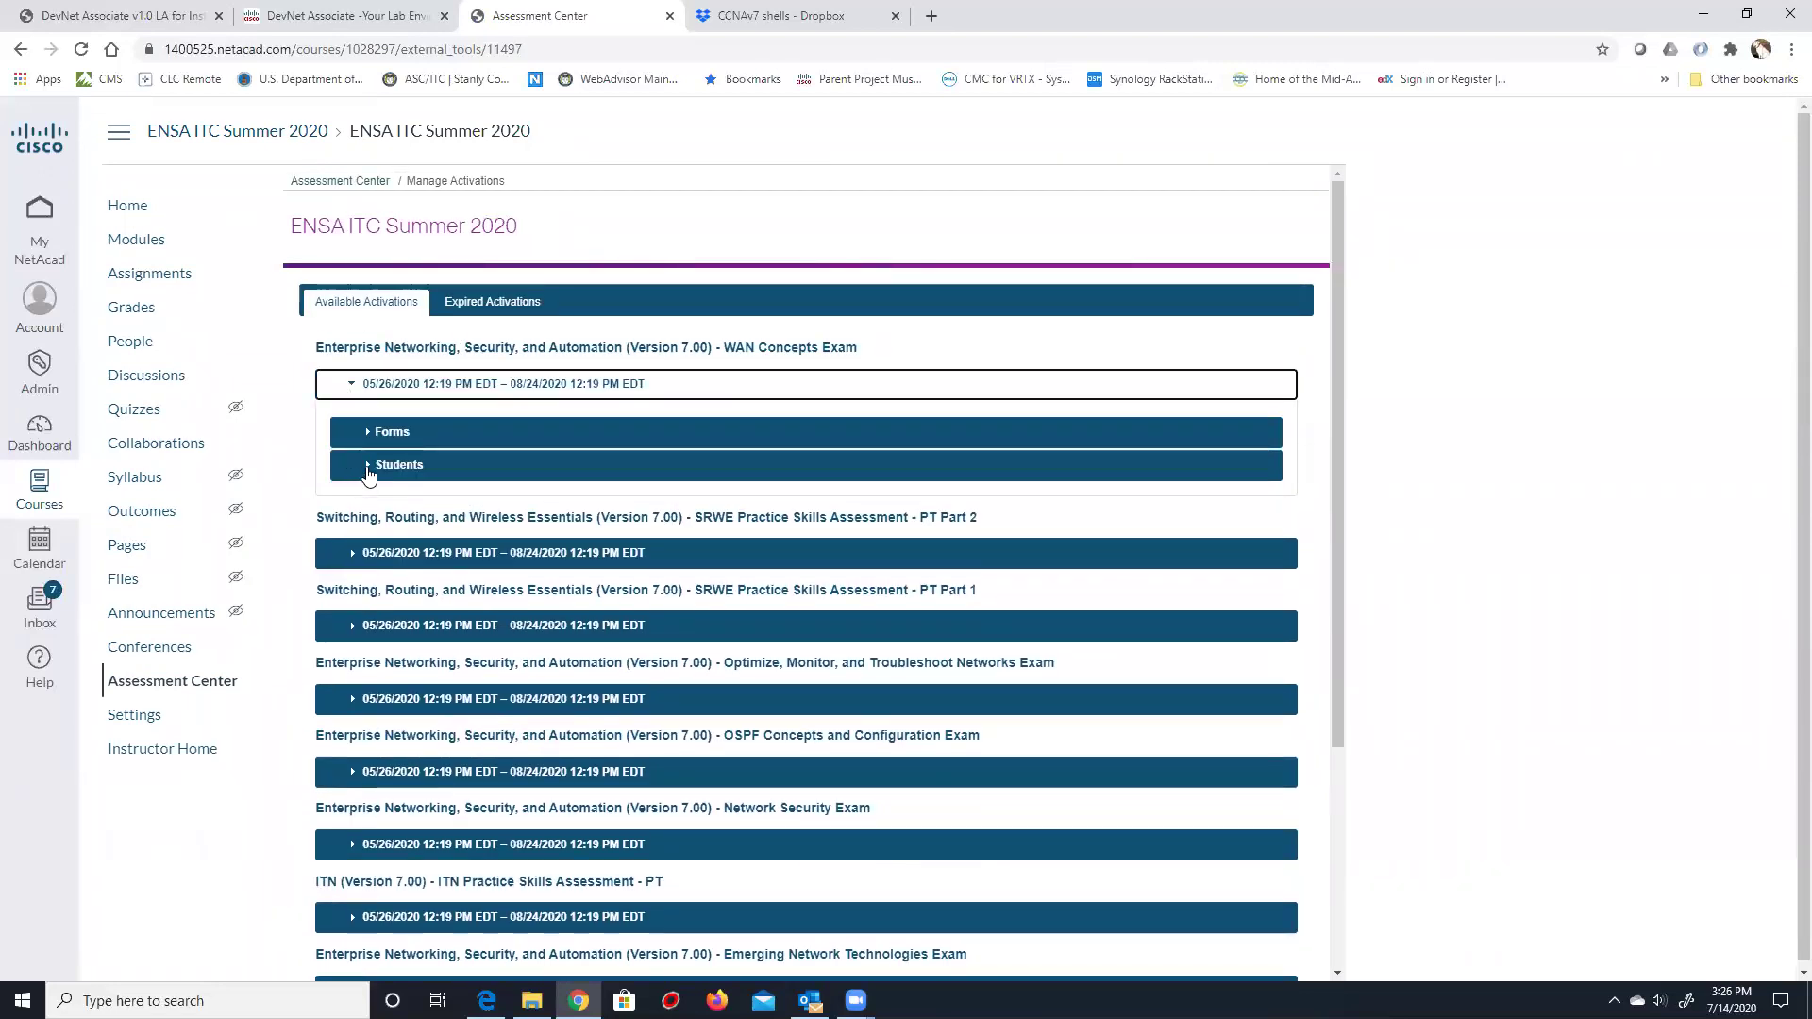
{"action": "left_click", "coordinate": [363, 466]}
{"action": "scroll", "coordinate": [433, 555], "scroll_direction": "down", "scroll_amount": 6}
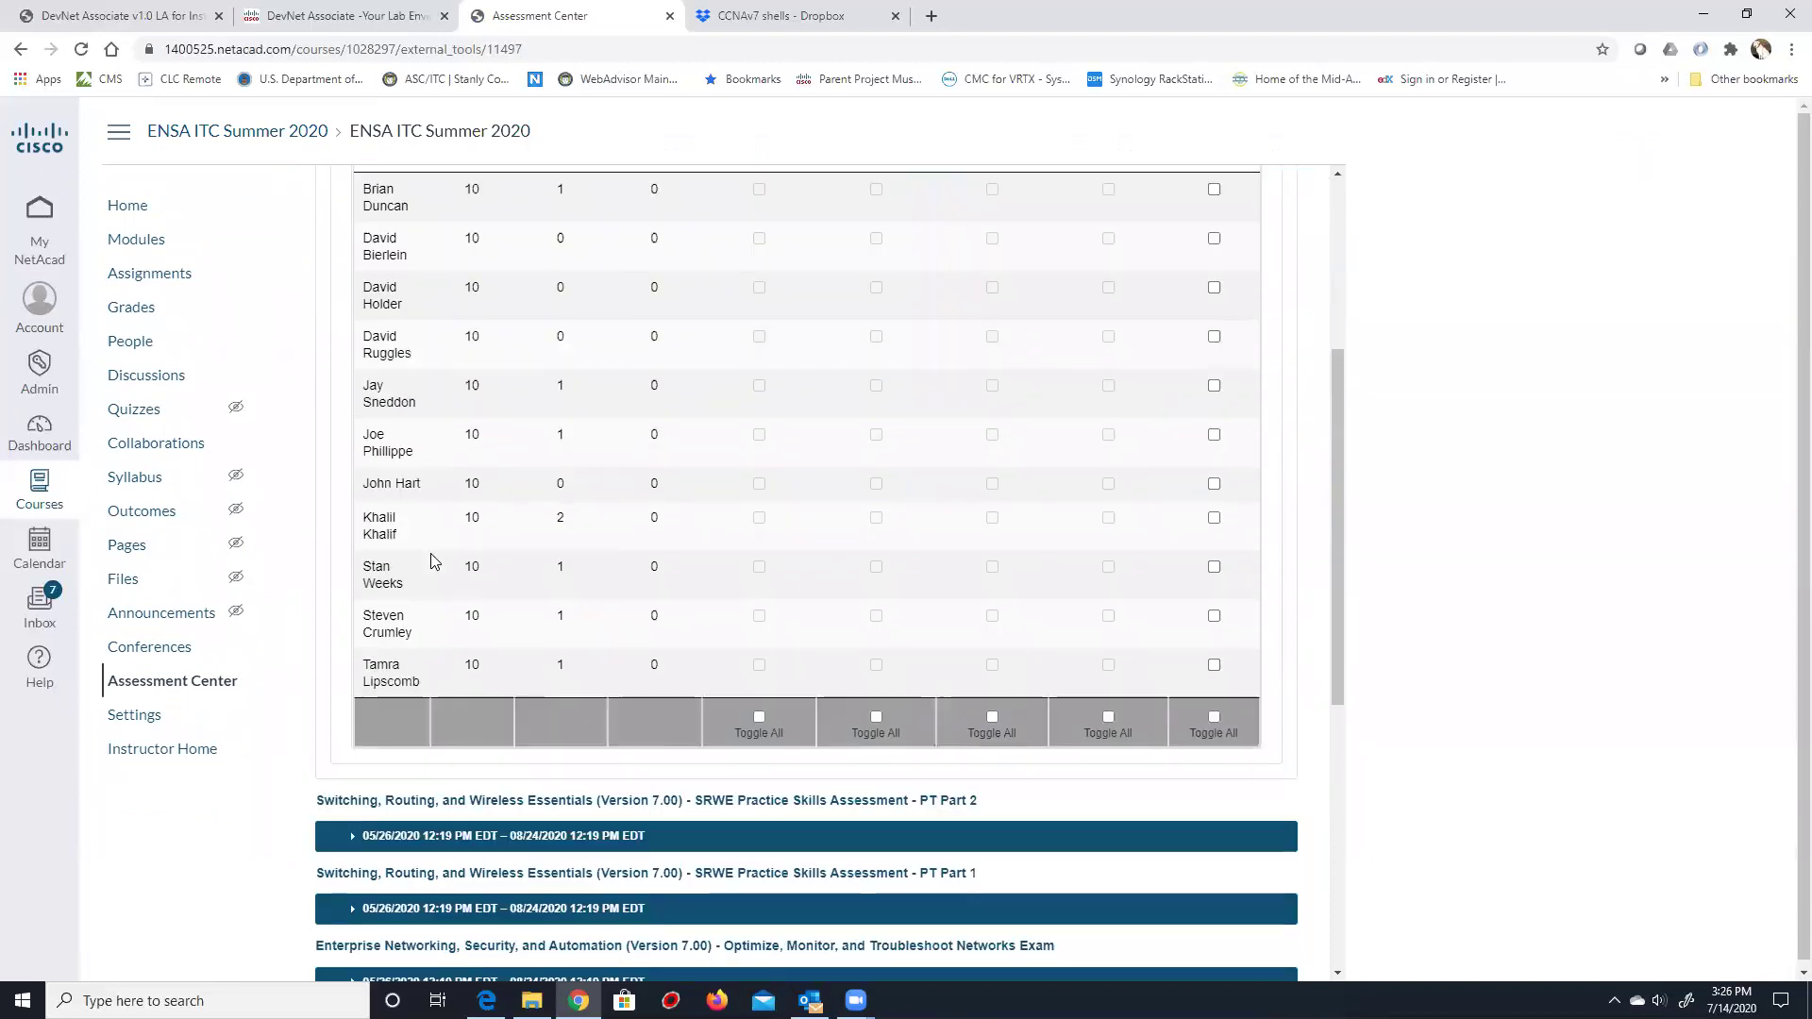
{"action": "scroll", "coordinate": [443, 471], "scroll_direction": "up", "scroll_amount": 3}
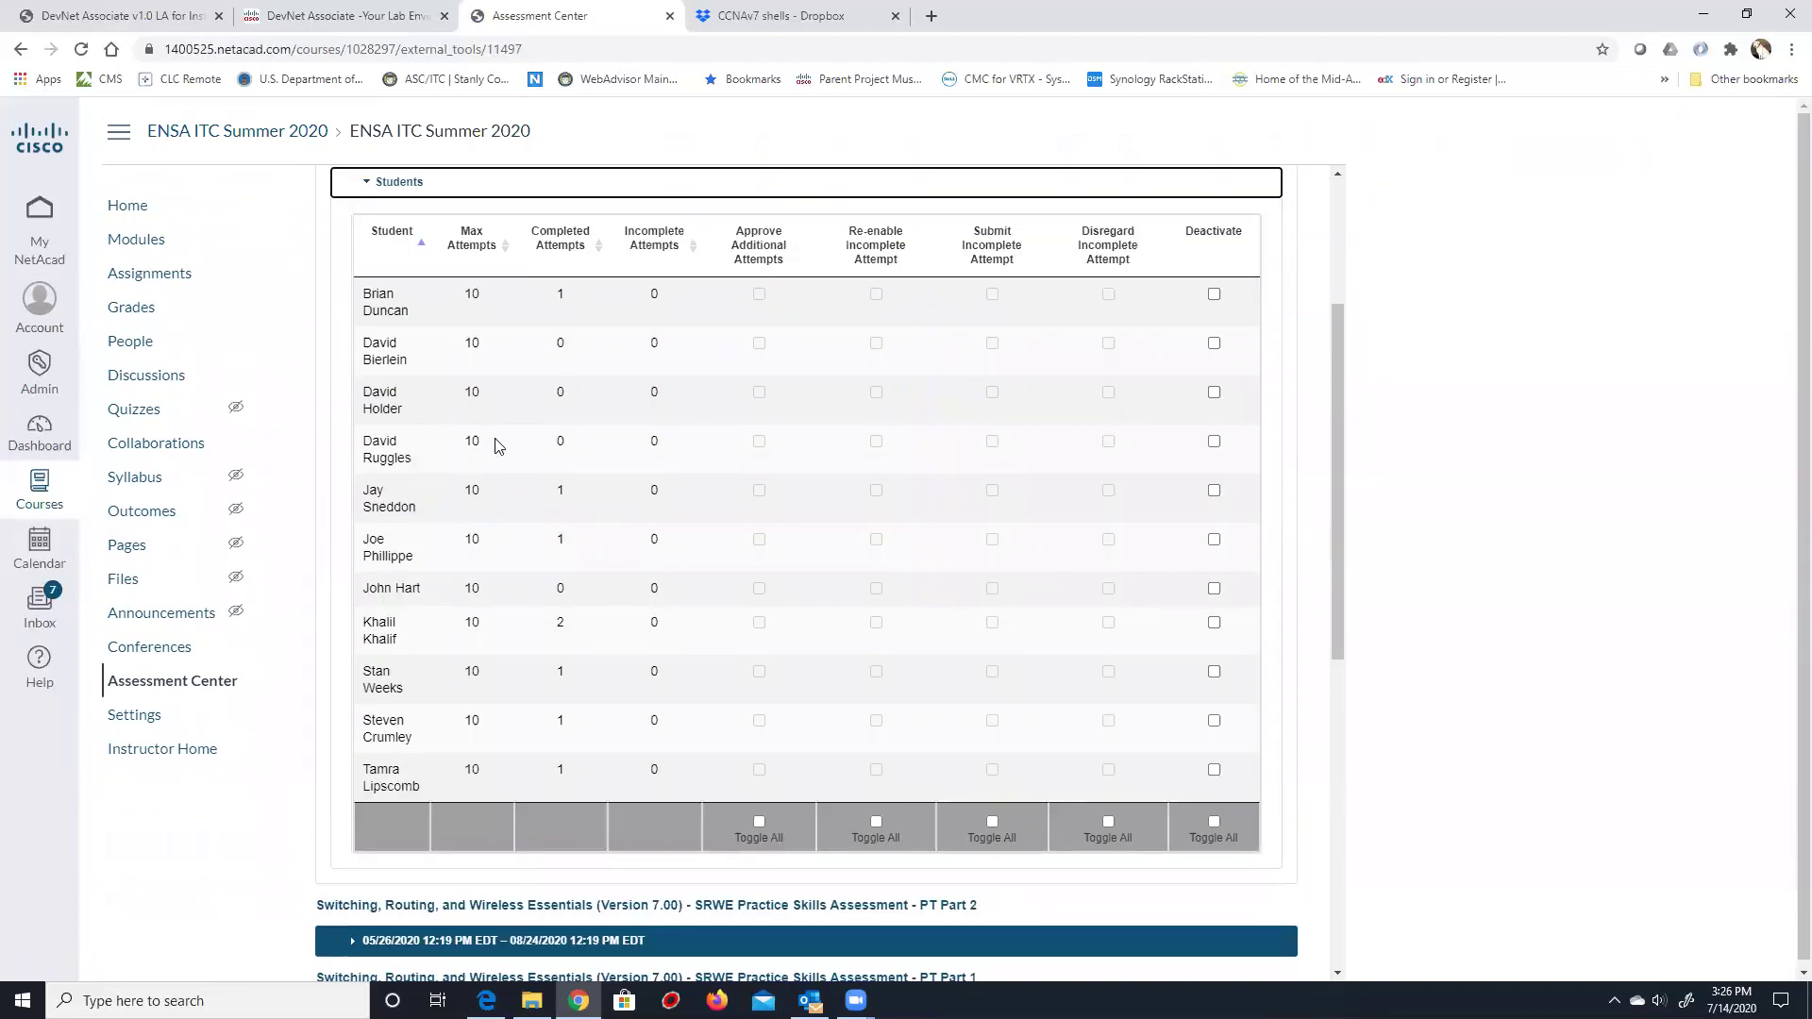
{"action": "scroll", "coordinate": [654, 543], "scroll_direction": "up", "scroll_amount": 3}
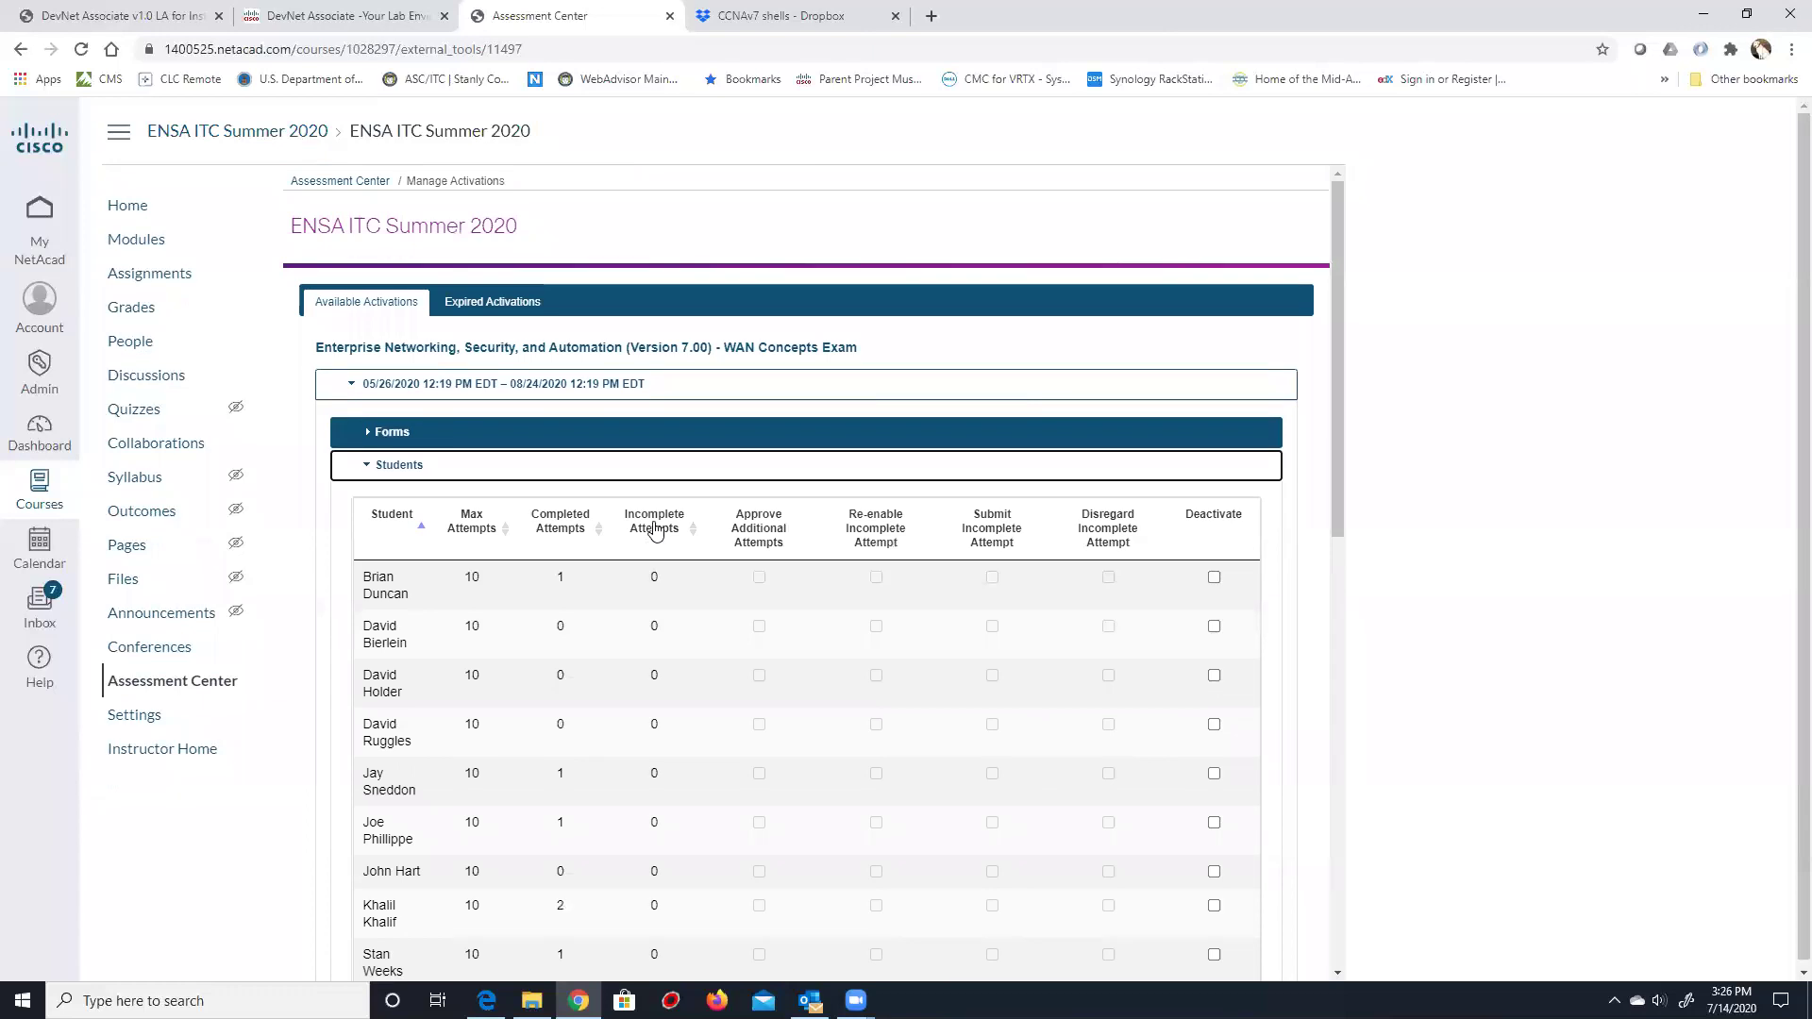
Review the form settings of the WAN Concepts Exam activation, collapse them, and look over the remaining activations down to Course Feedback.
{"action": "left_click", "coordinate": [359, 464]}
{"action": "left_click", "coordinate": [367, 436]}
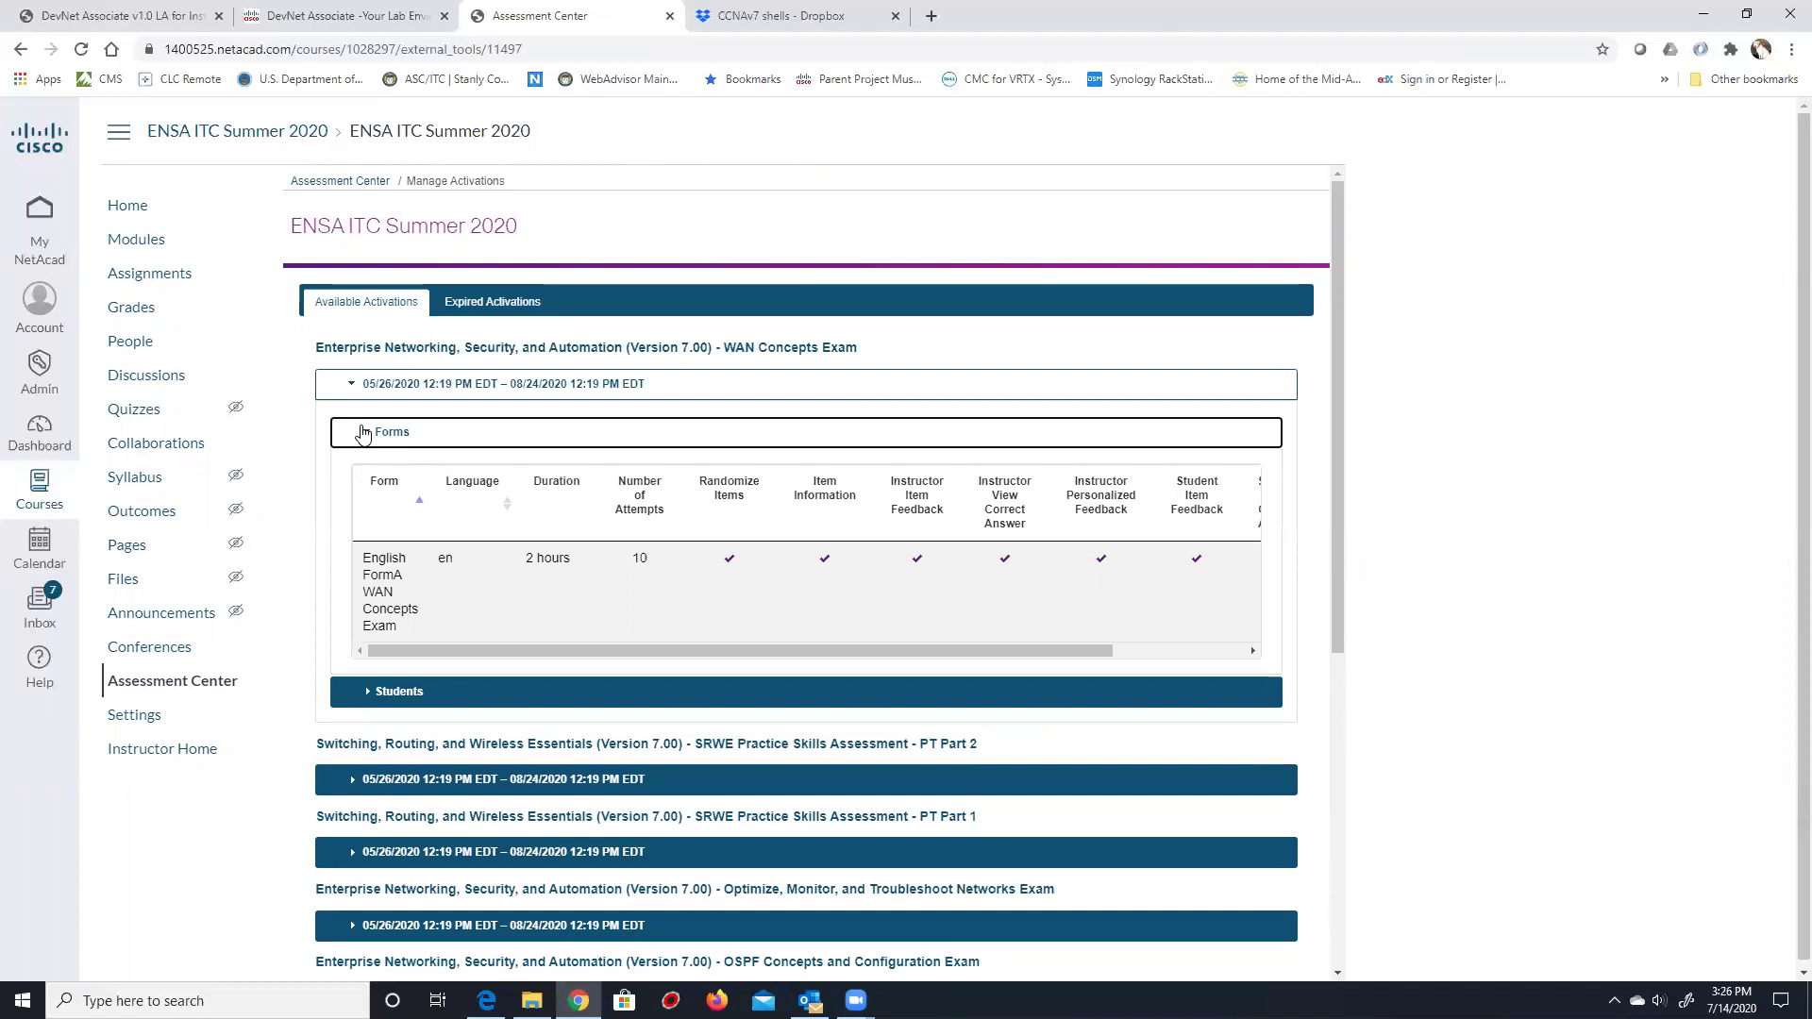
{"action": "left_click", "coordinate": [363, 434]}
{"action": "scroll", "coordinate": [561, 454], "scroll_direction": "down", "scroll_amount": 3}
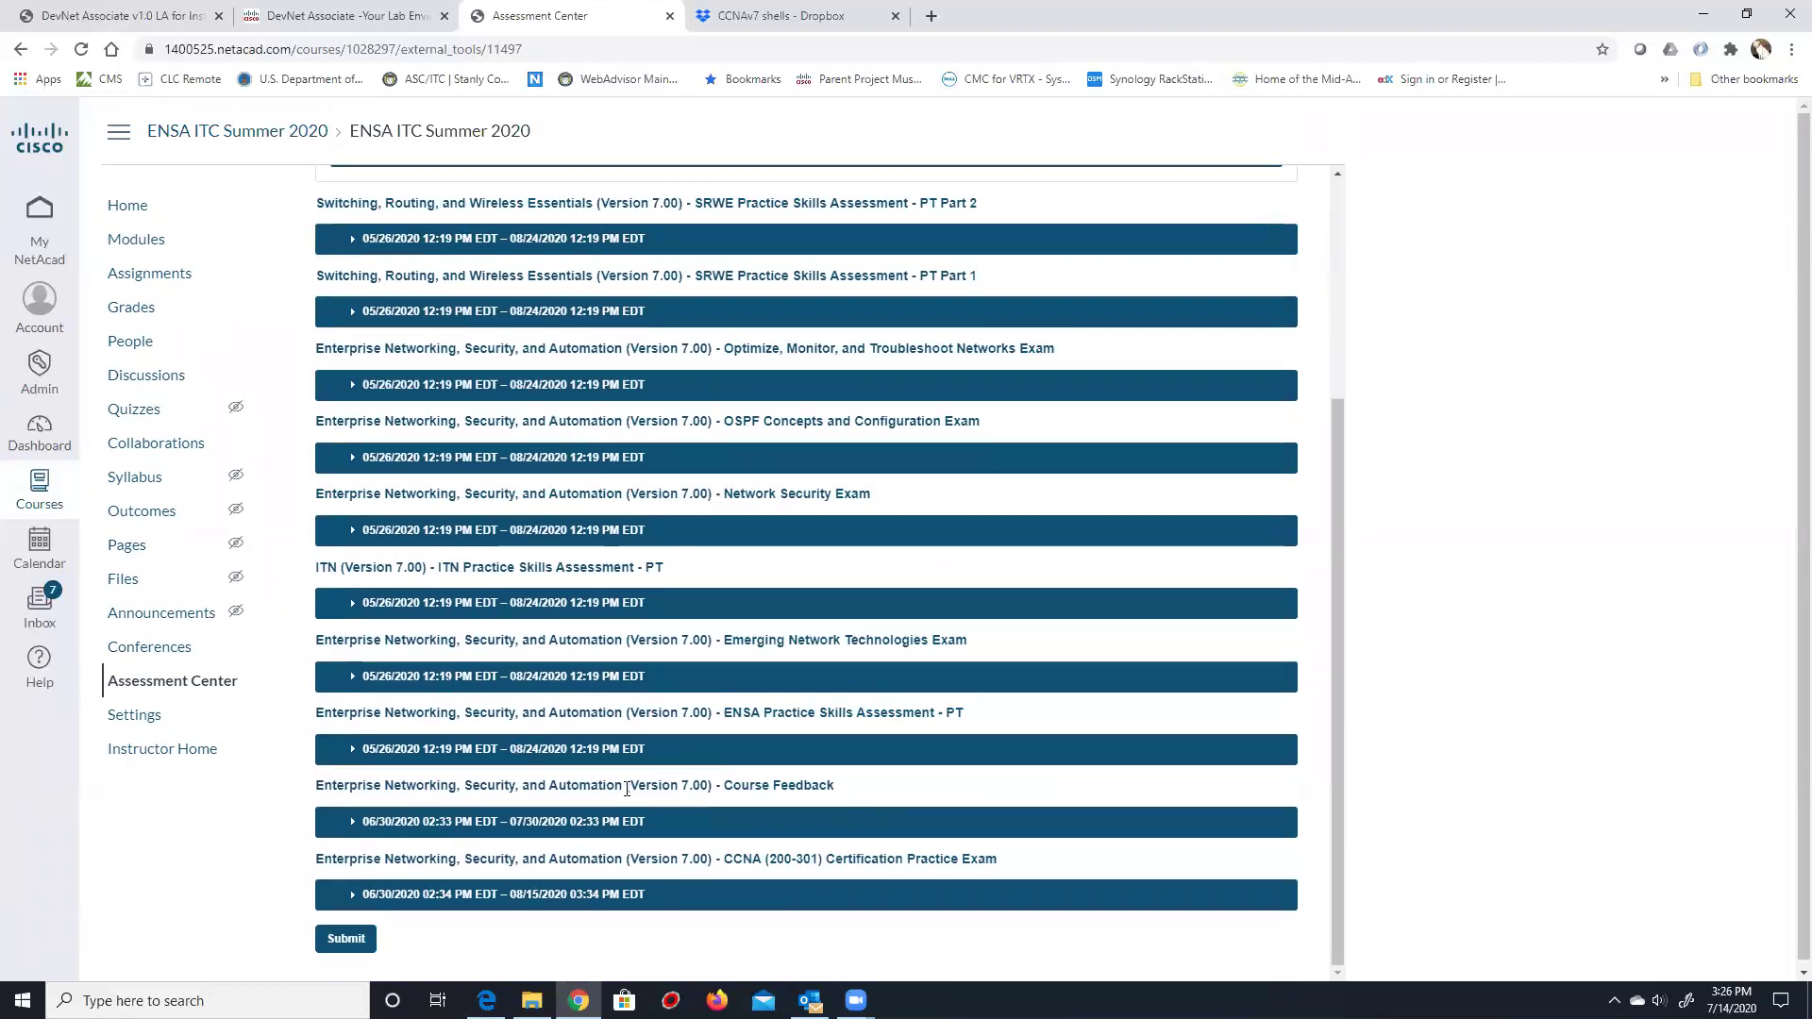
{"action": "left_click_drag", "start_coordinate": [835, 785], "coordinate": [307, 792]}
{"action": "left_click", "coordinate": [326, 787]}
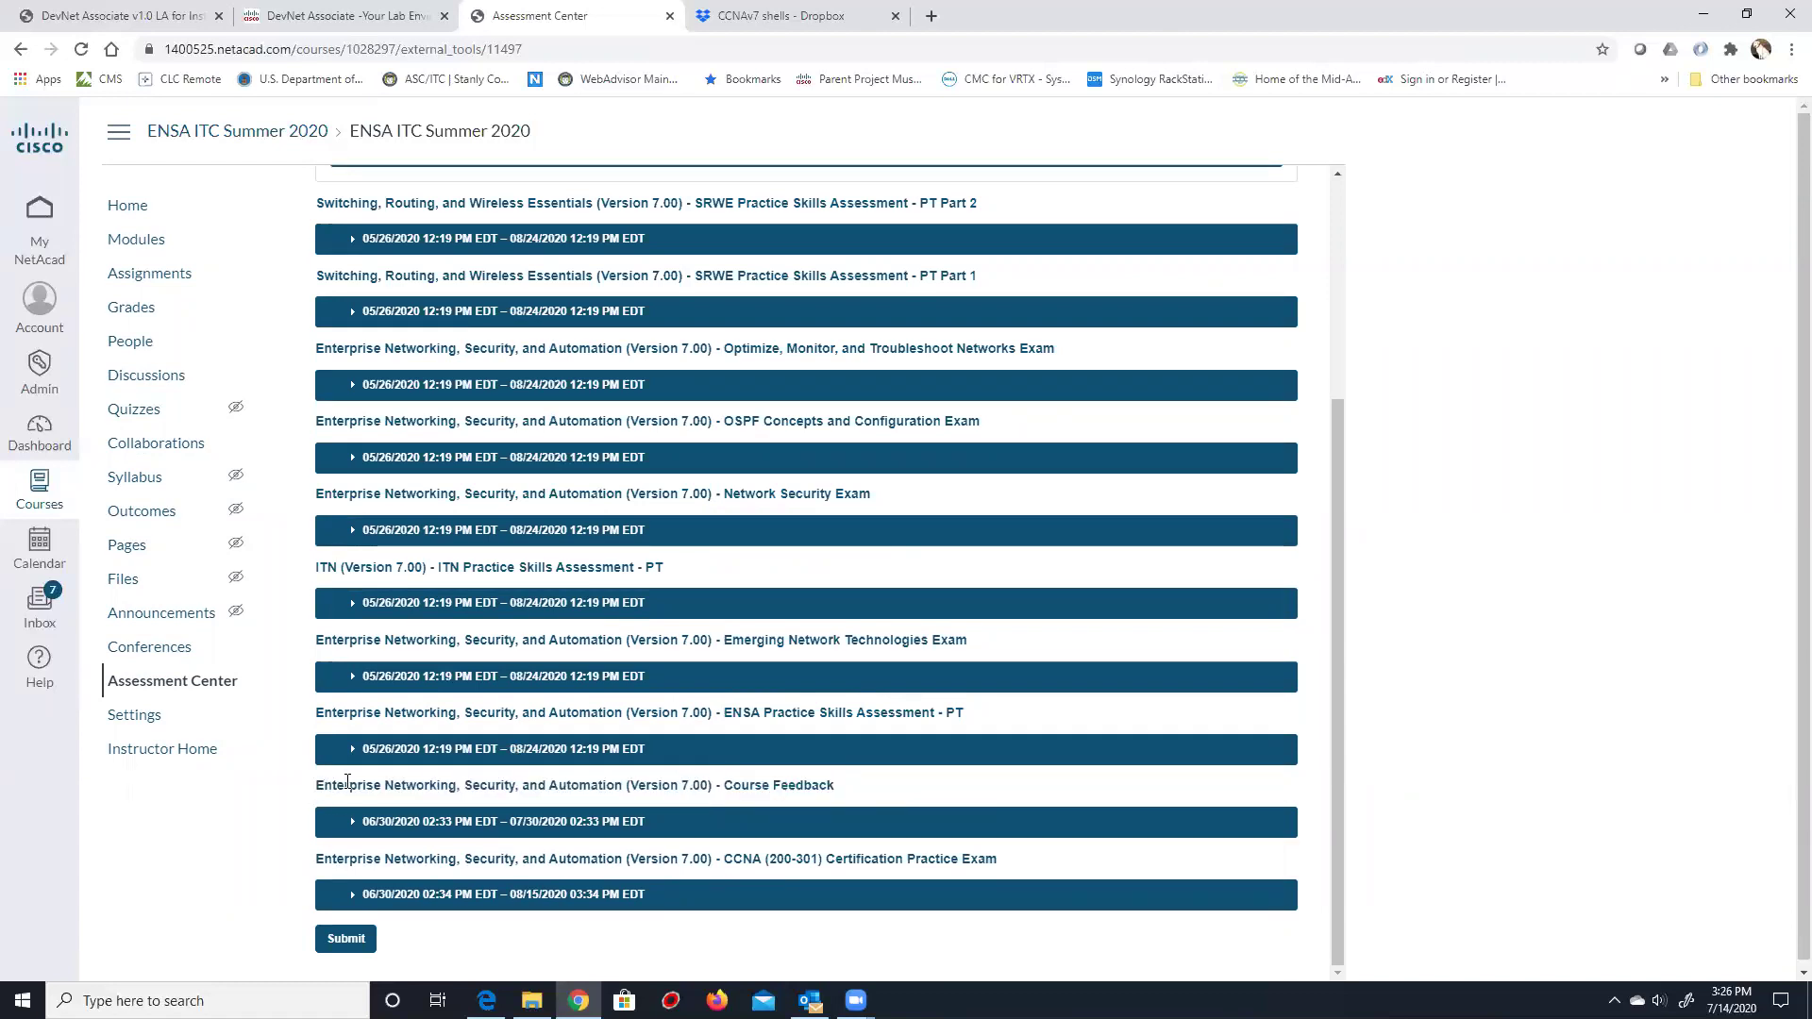
{"action": "scroll", "coordinate": [405, 749], "scroll_direction": "up", "scroll_amount": 3}
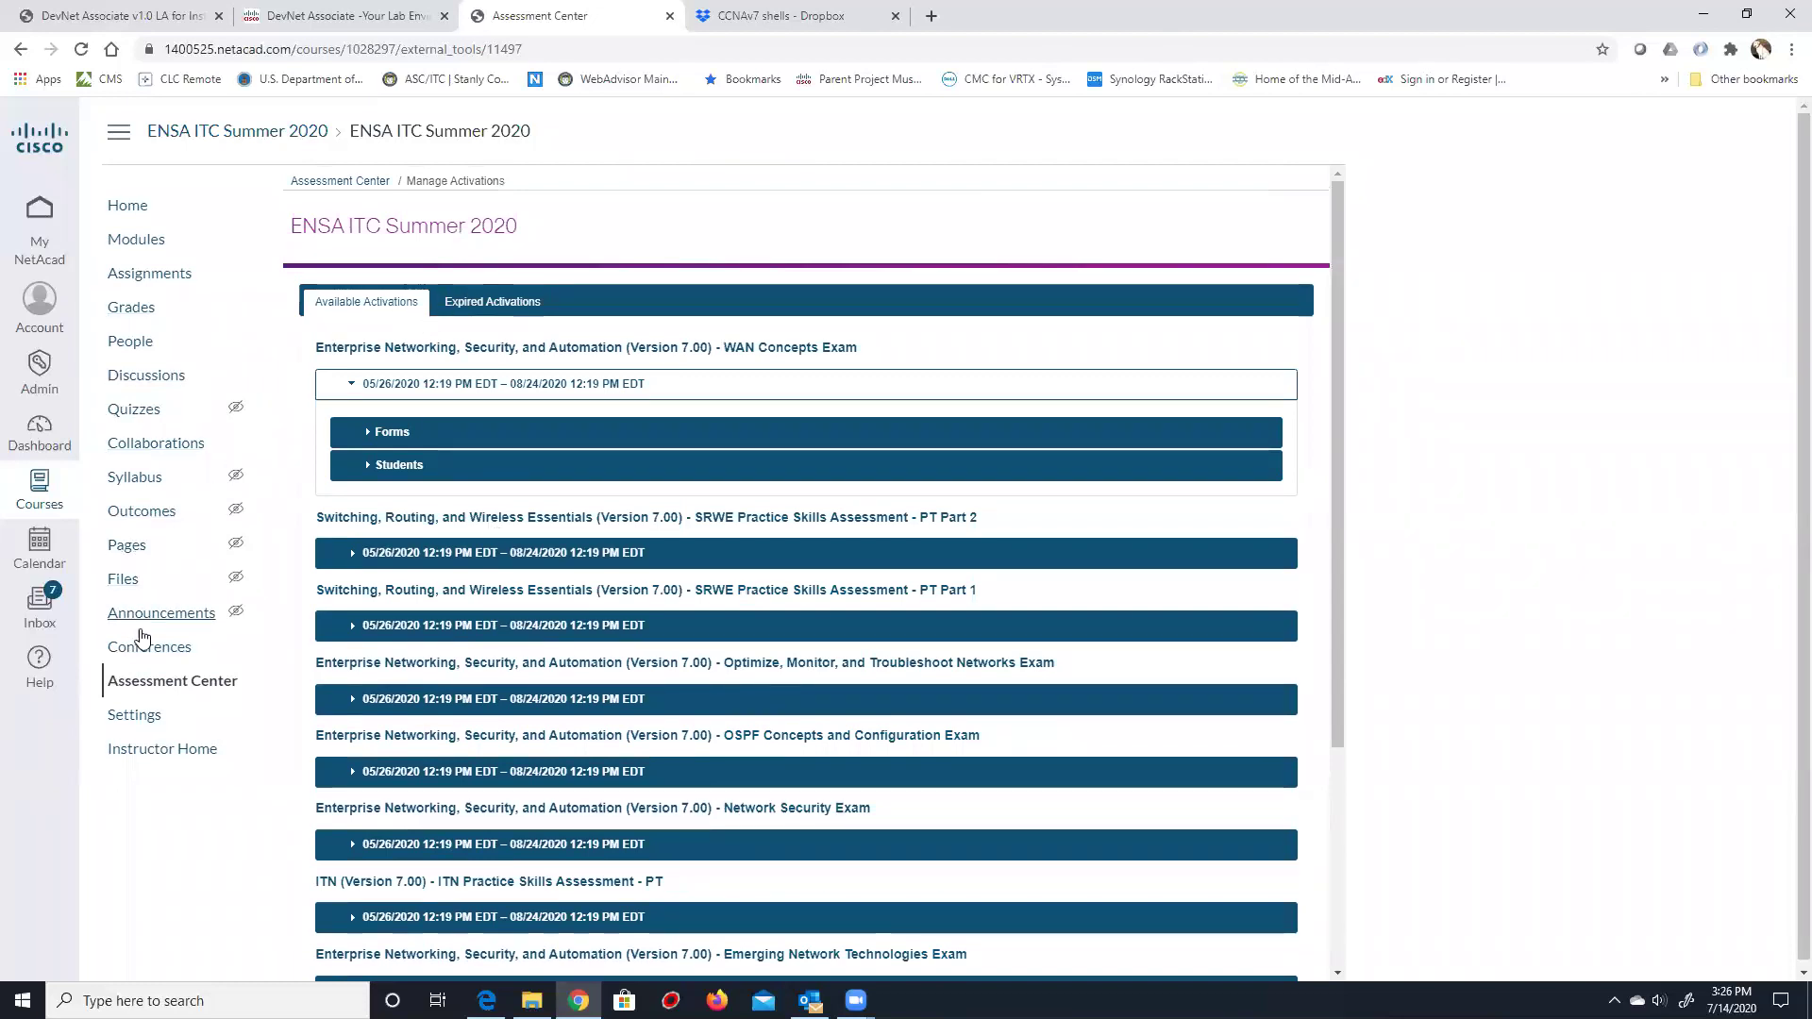
Start a secured activation for the ENSA Final Exam from the secured assessments in the Assessment Center.
{"action": "left_click", "coordinate": [342, 183]}
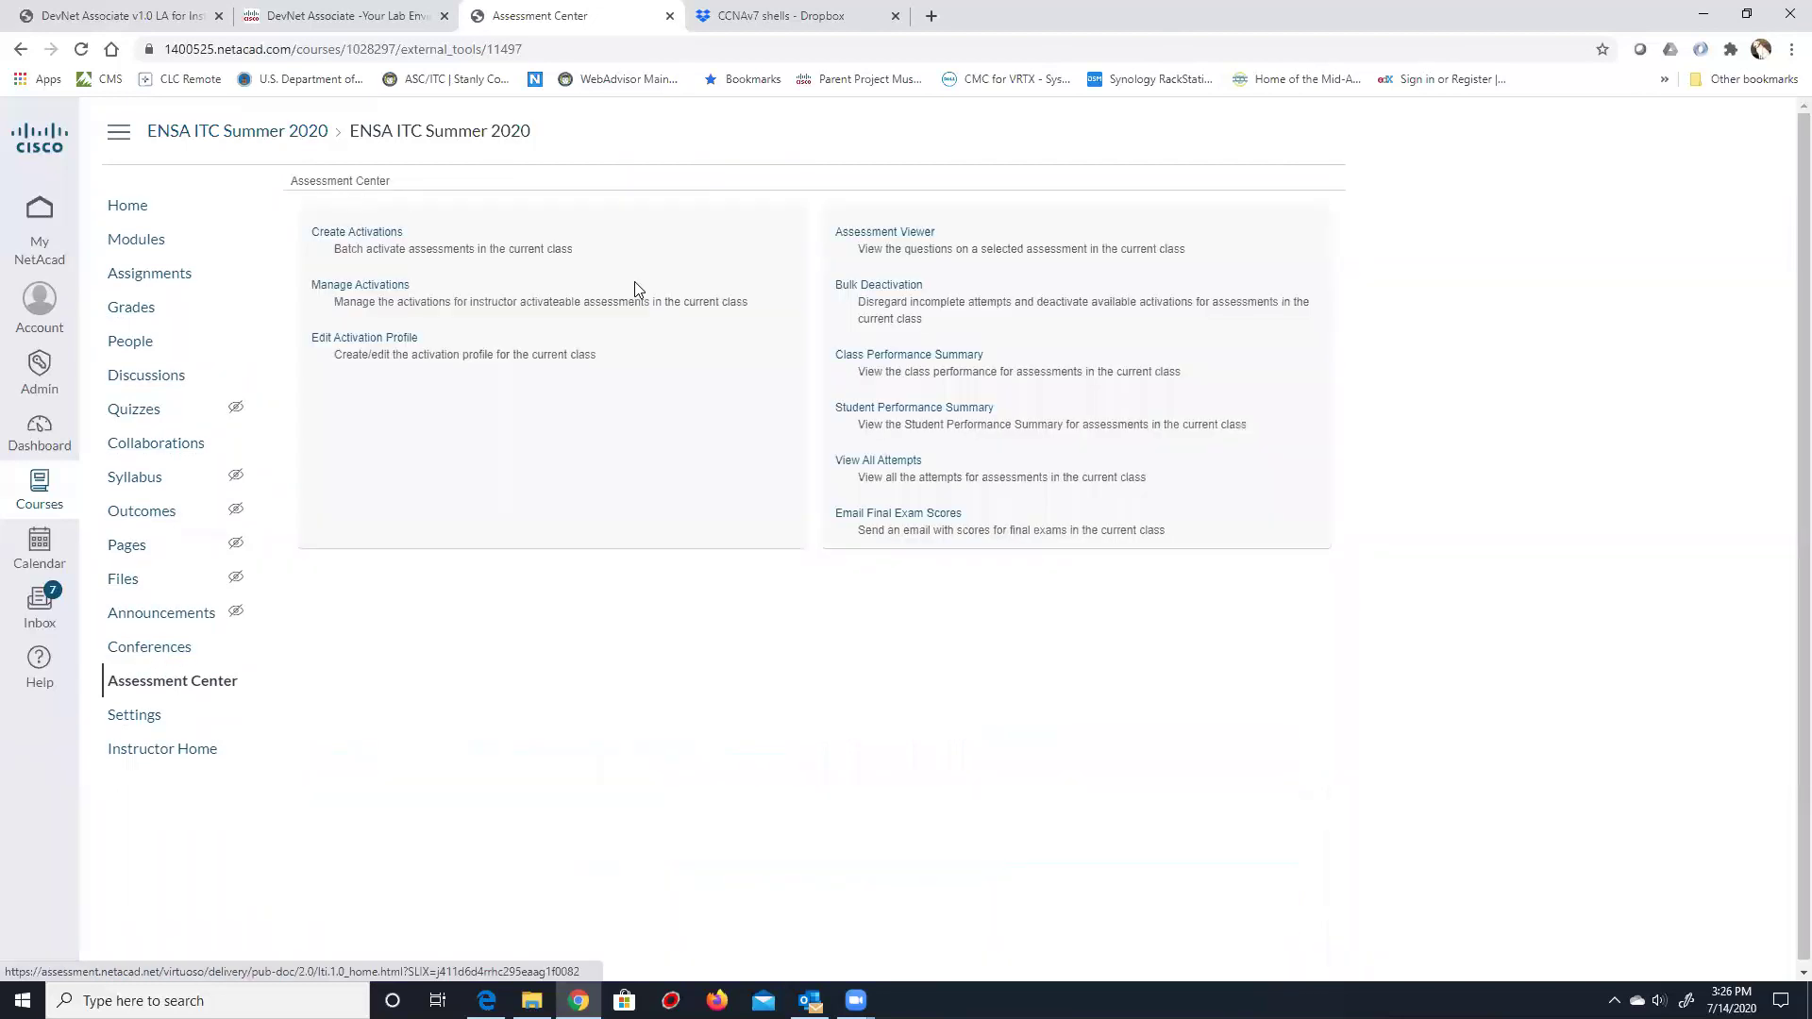
{"action": "left_click", "coordinate": [372, 242]}
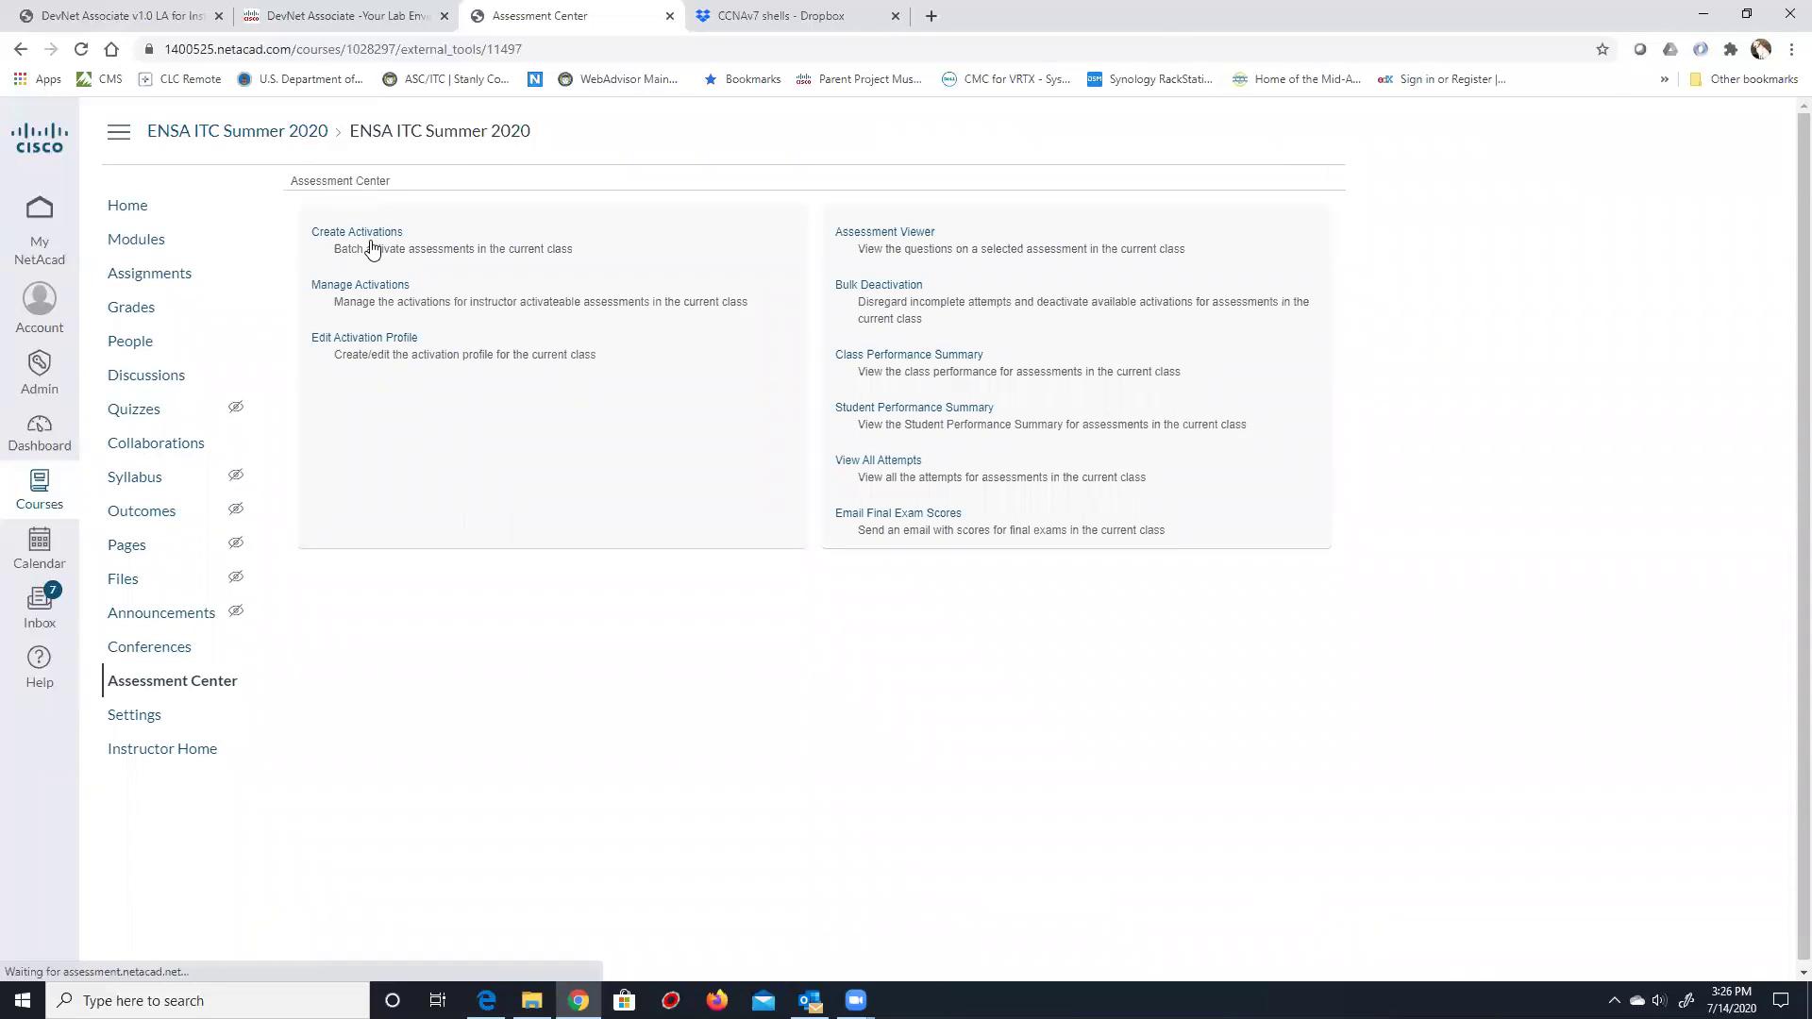
{"action": "left_click", "coordinate": [838, 298]}
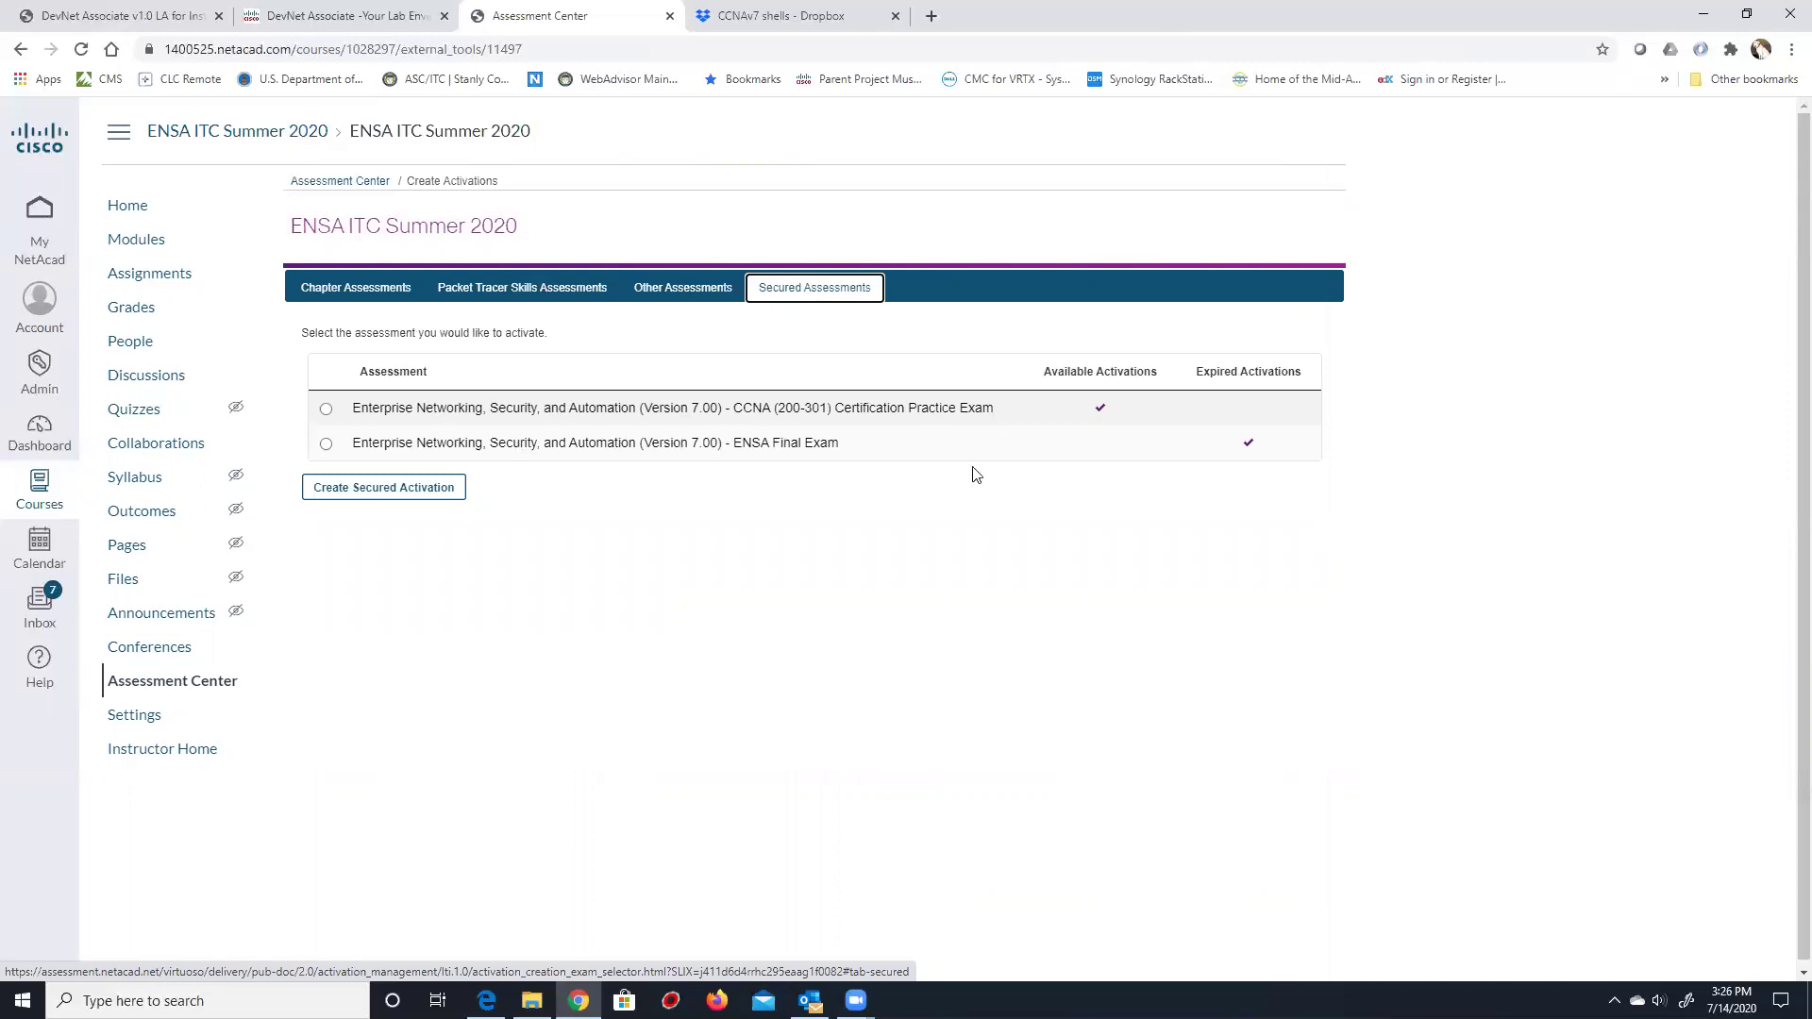
{"action": "left_click", "coordinate": [327, 445]}
{"action": "left_click", "coordinate": [350, 498]}
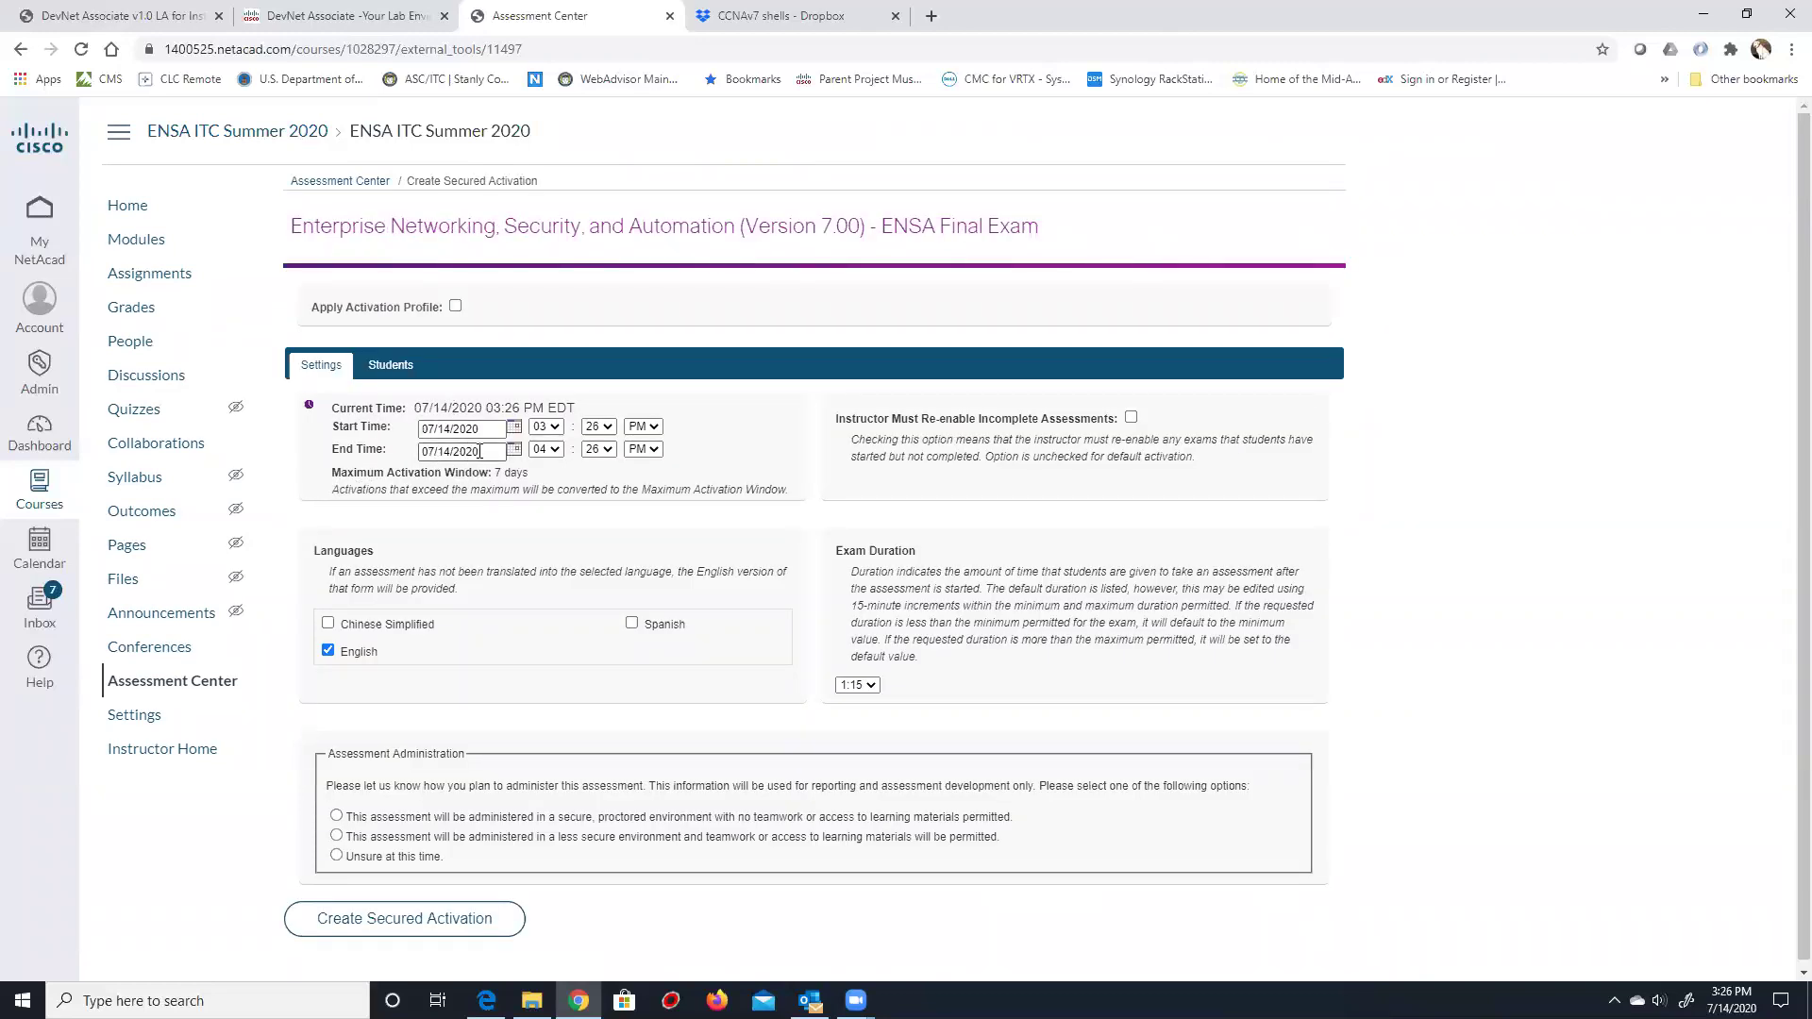
Create the ENSA Final Exam activation with end date 07/21/2020, a 4:00 duration and the less secure administration option.
{"action": "left_click", "coordinate": [515, 451]}
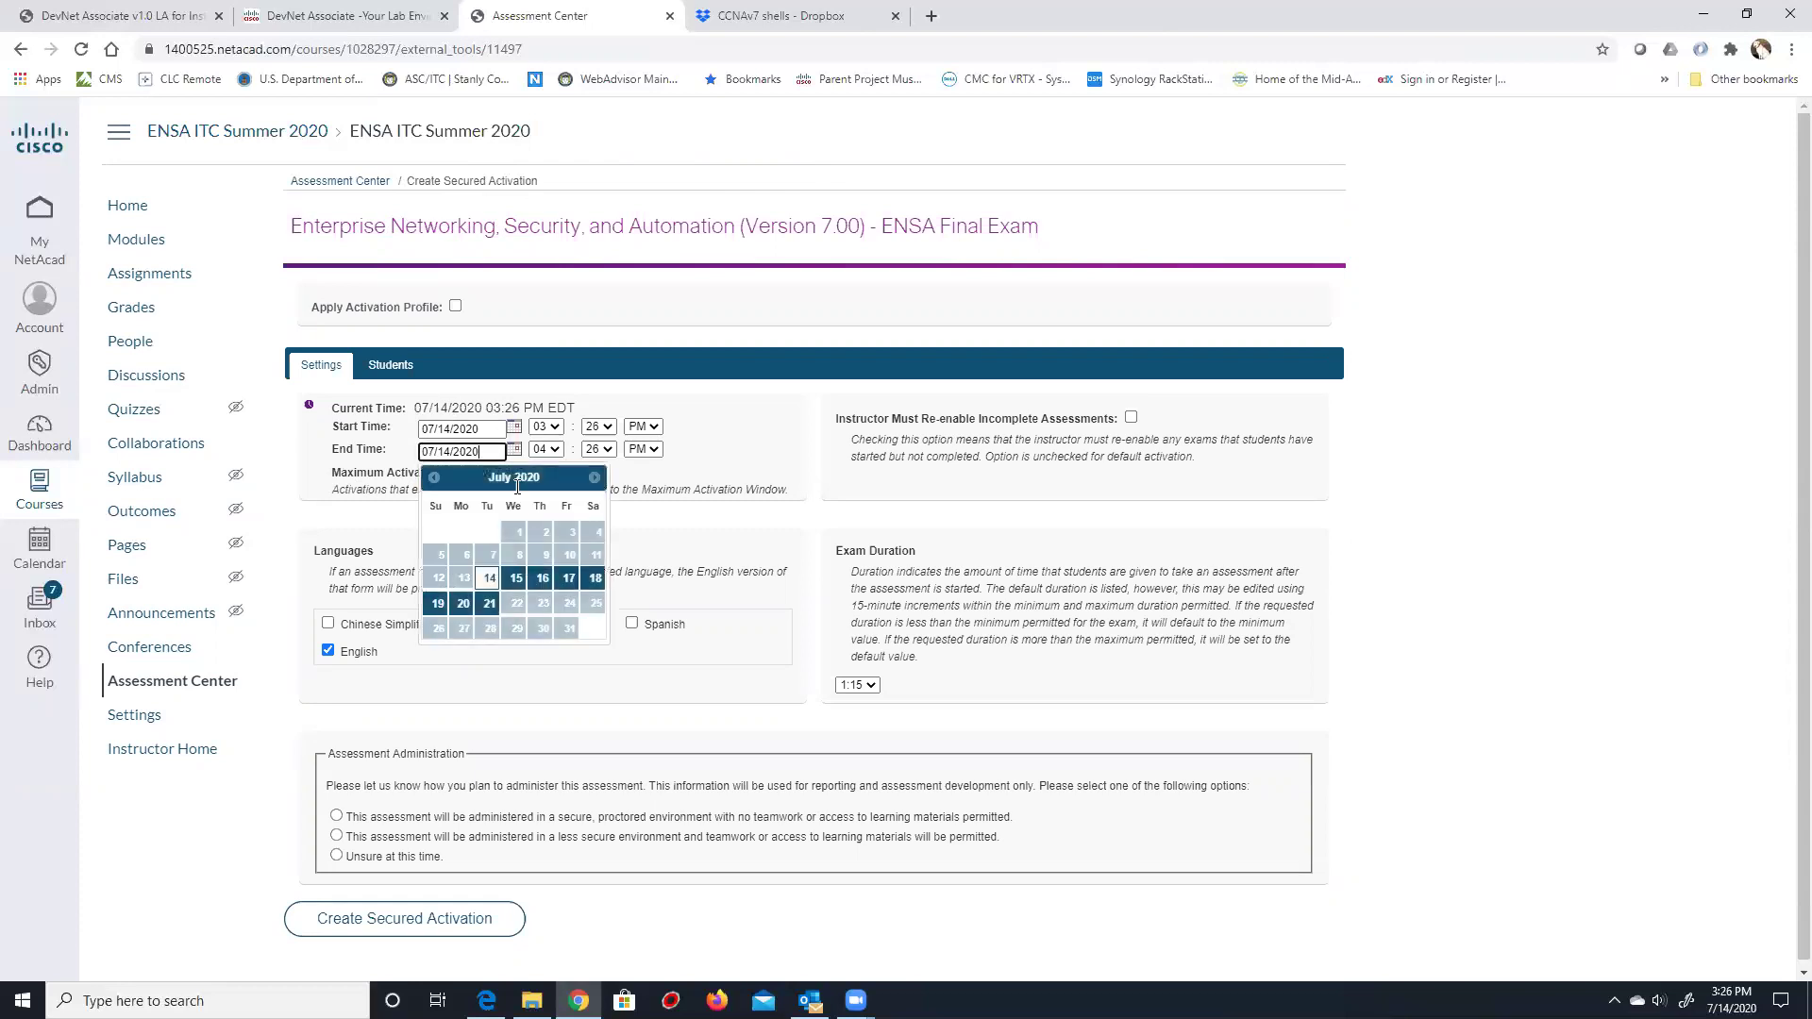
{"action": "left_click", "coordinate": [494, 614]}
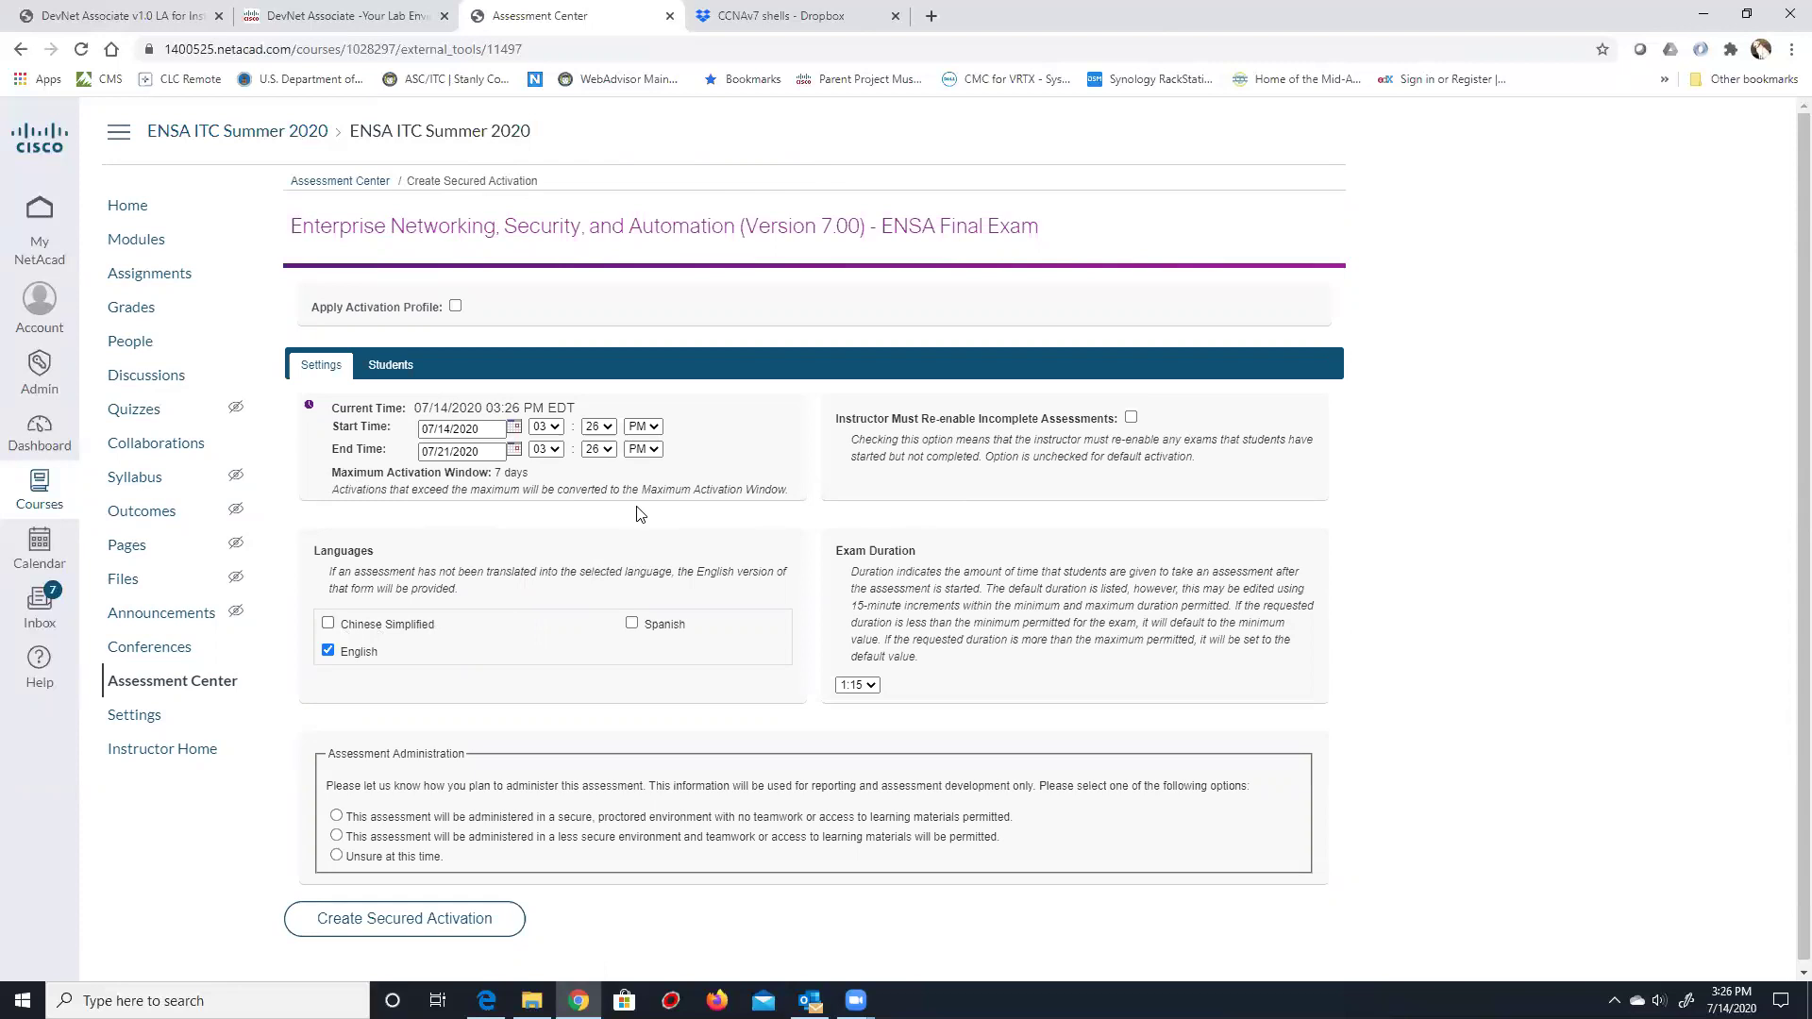
{"action": "scroll", "coordinate": [569, 456], "scroll_direction": "down", "scroll_amount": 1}
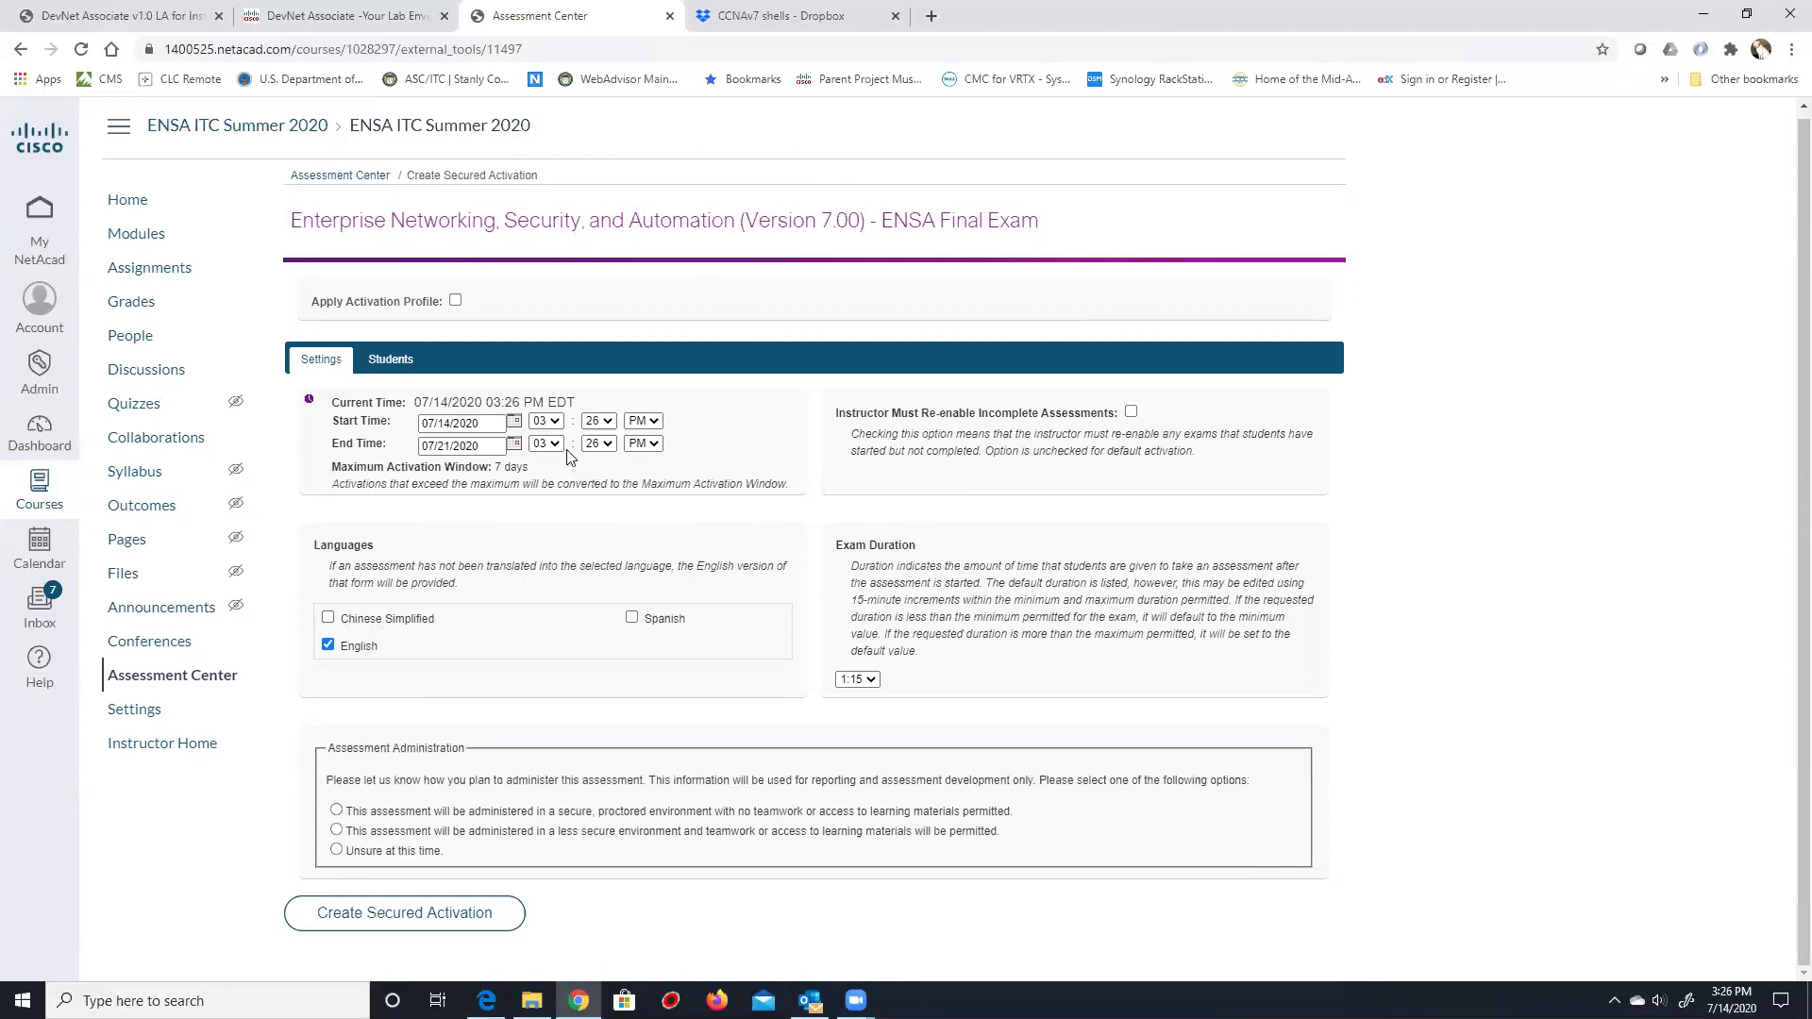
{"action": "left_click", "coordinate": [362, 834]}
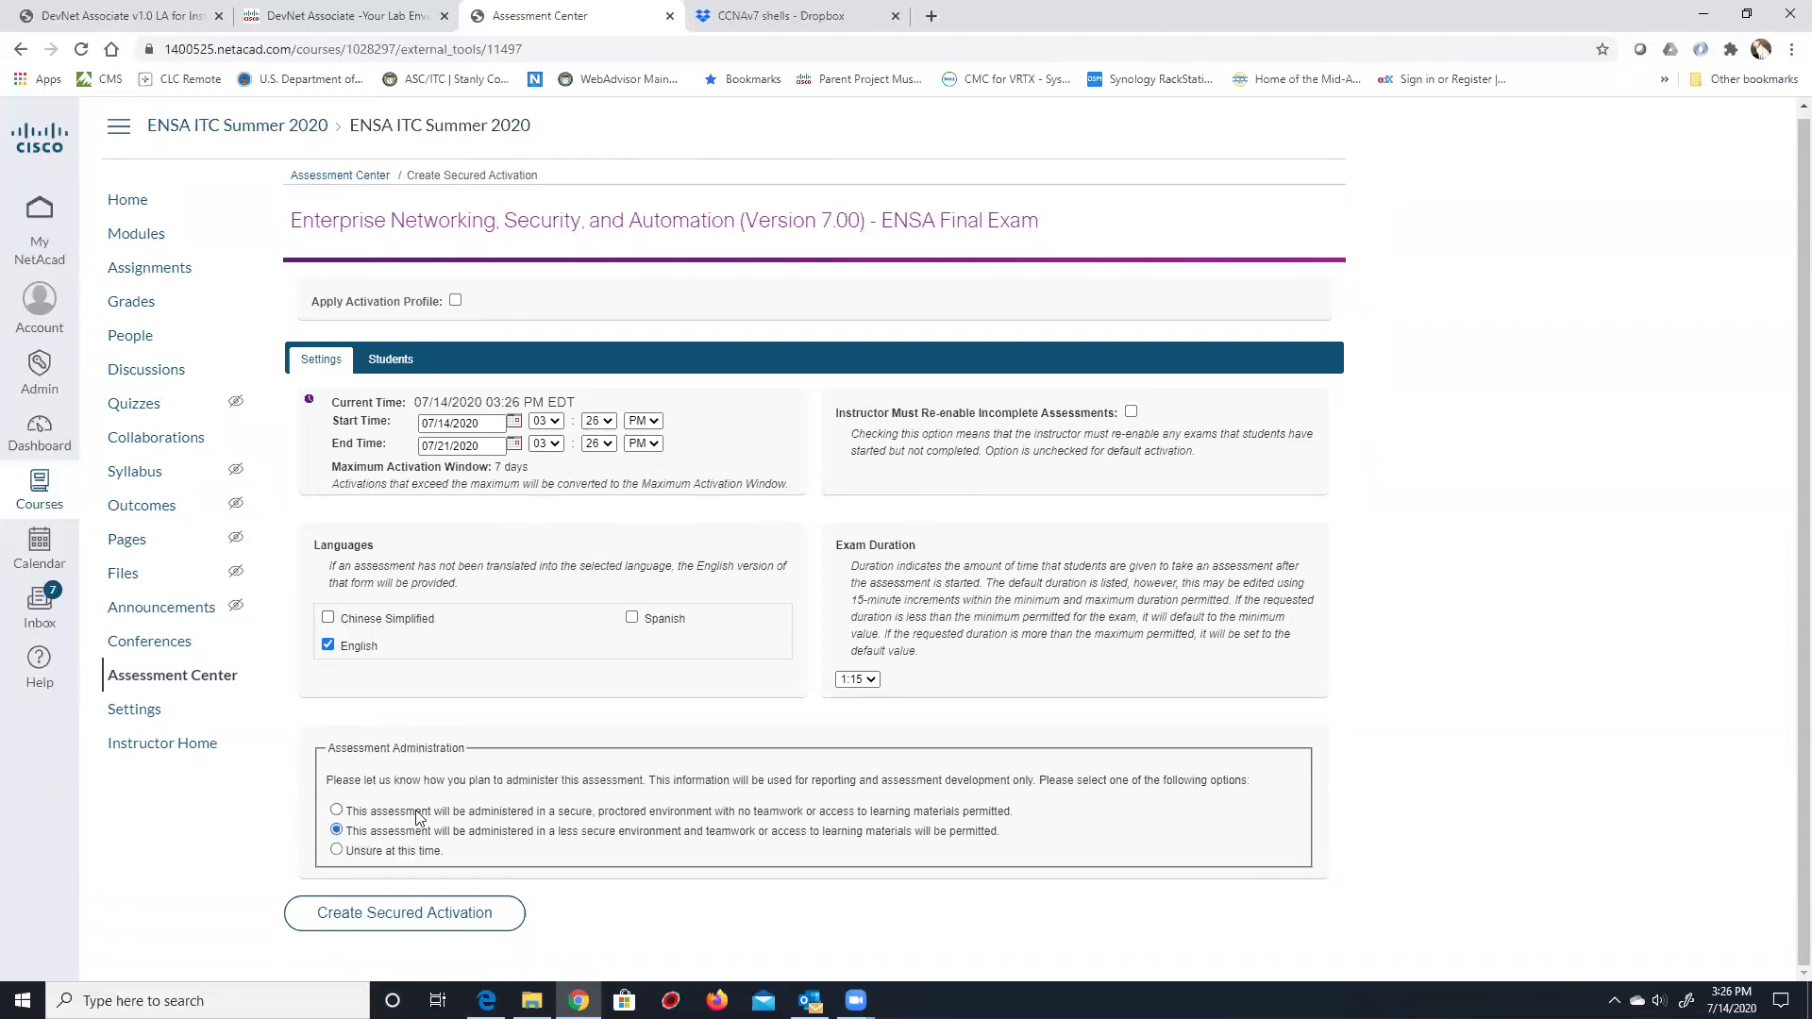
{"action": "left_click", "coordinate": [868, 680]}
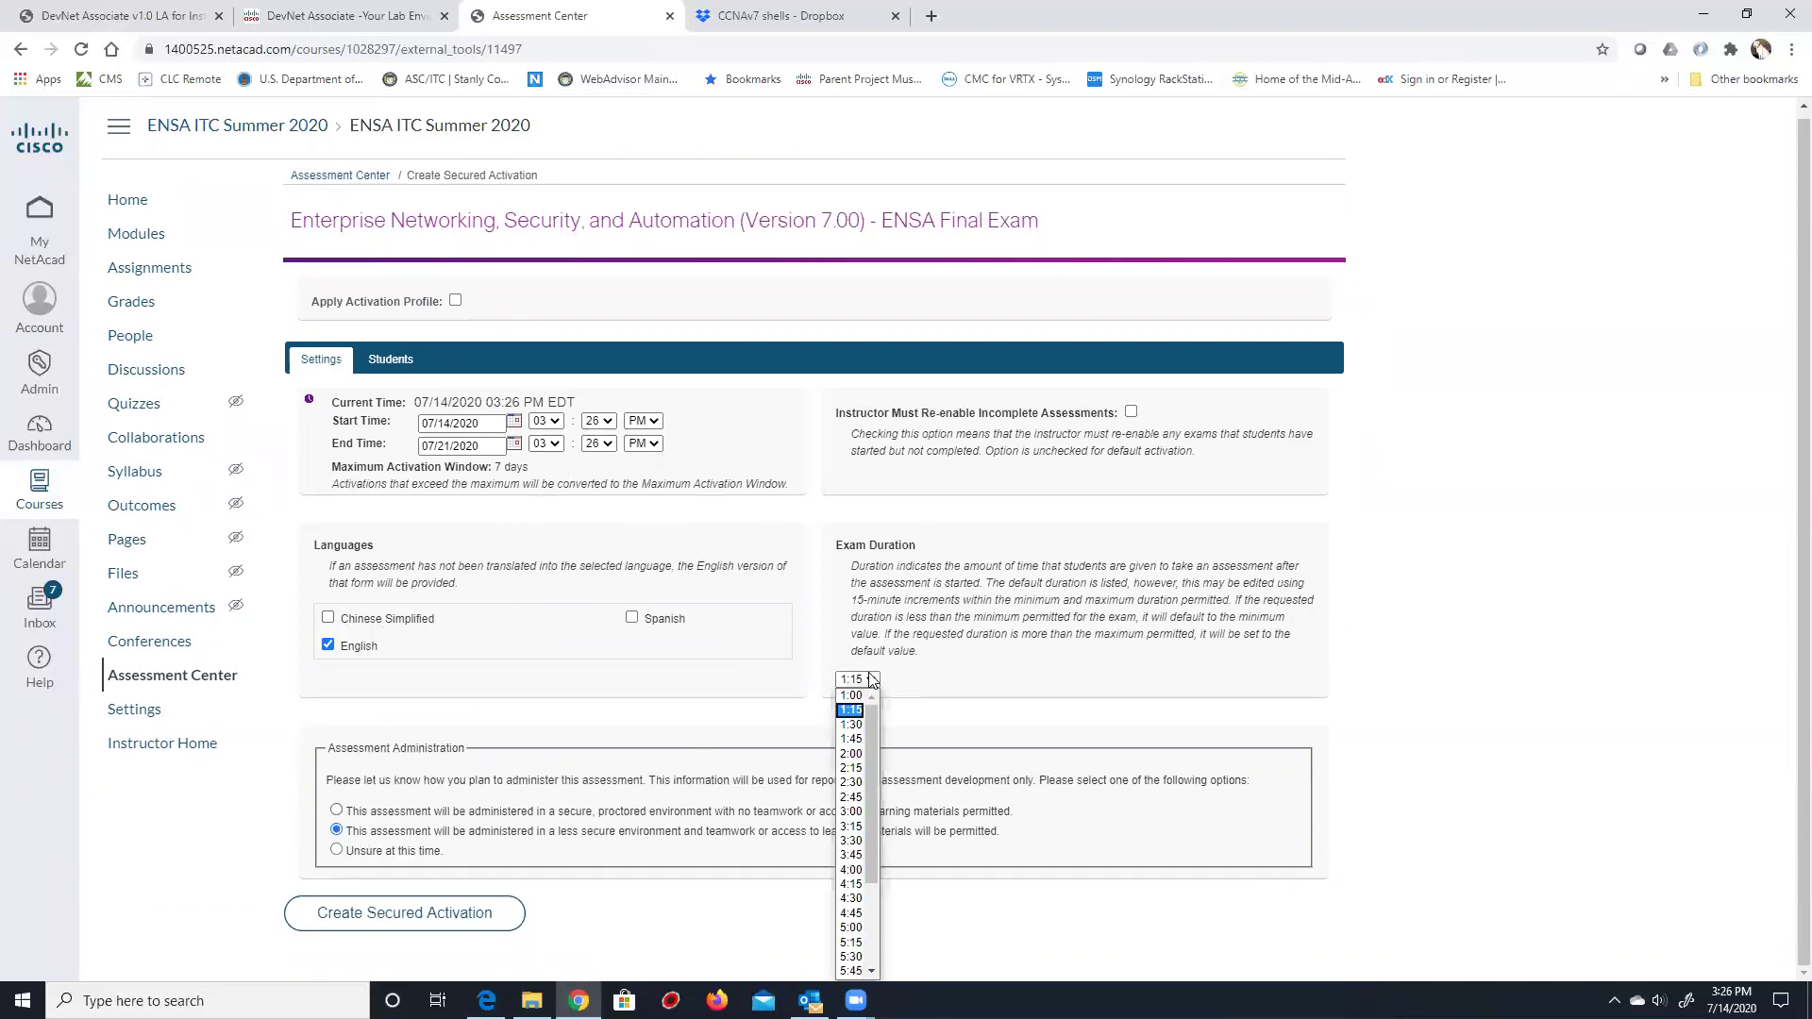
{"action": "left_click", "coordinate": [848, 871]}
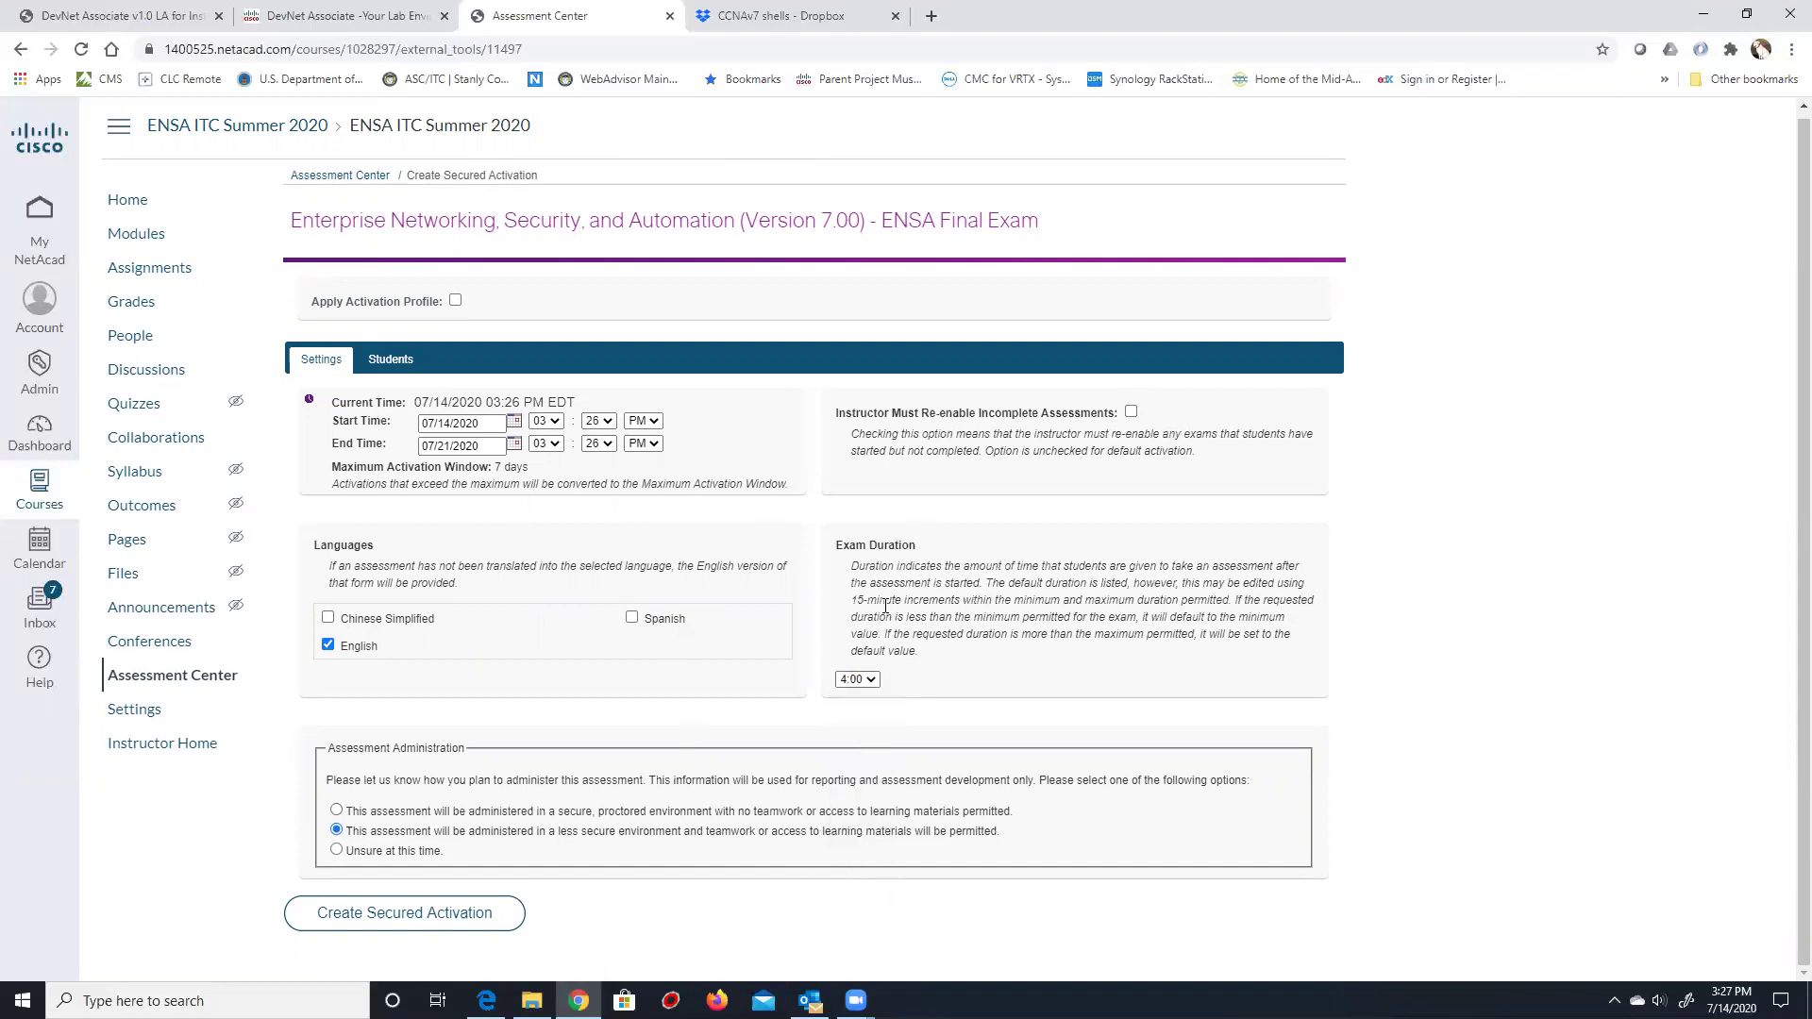
{"action": "left_click", "coordinate": [354, 916]}
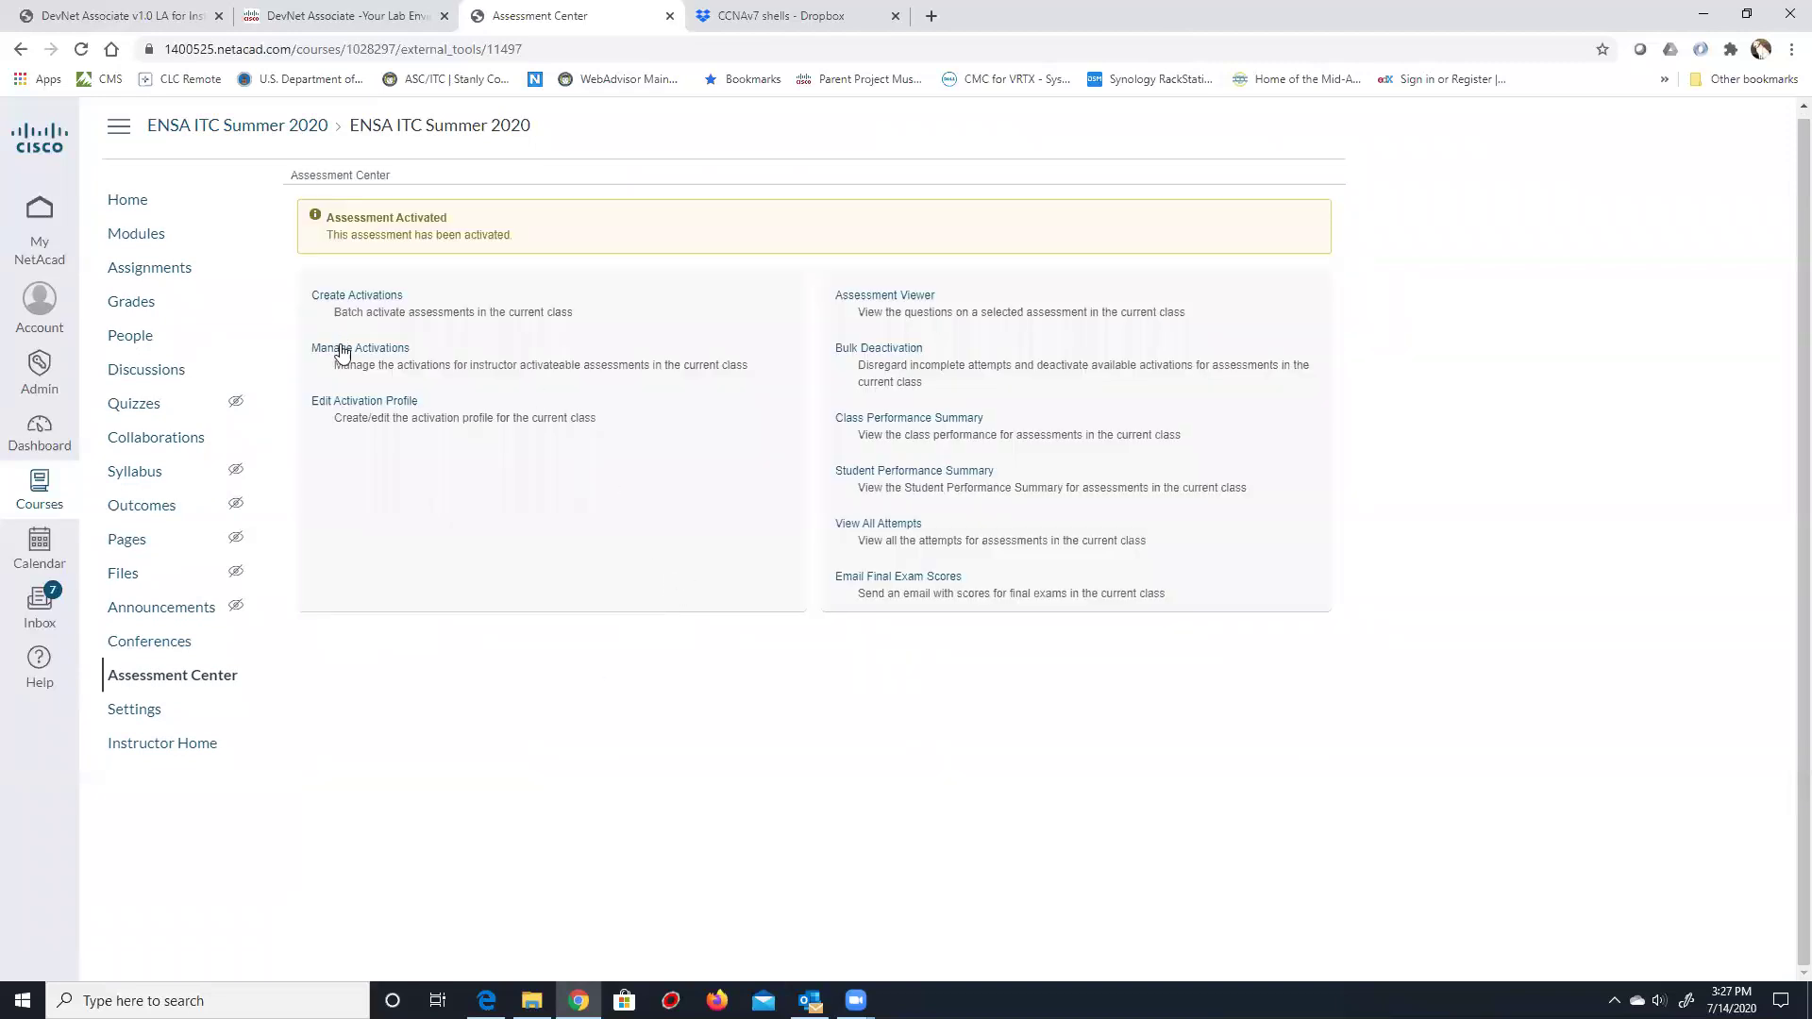
Check the available activations under Manage Activations for the ENSA Final Exam entry.
{"action": "left_click", "coordinate": [340, 348]}
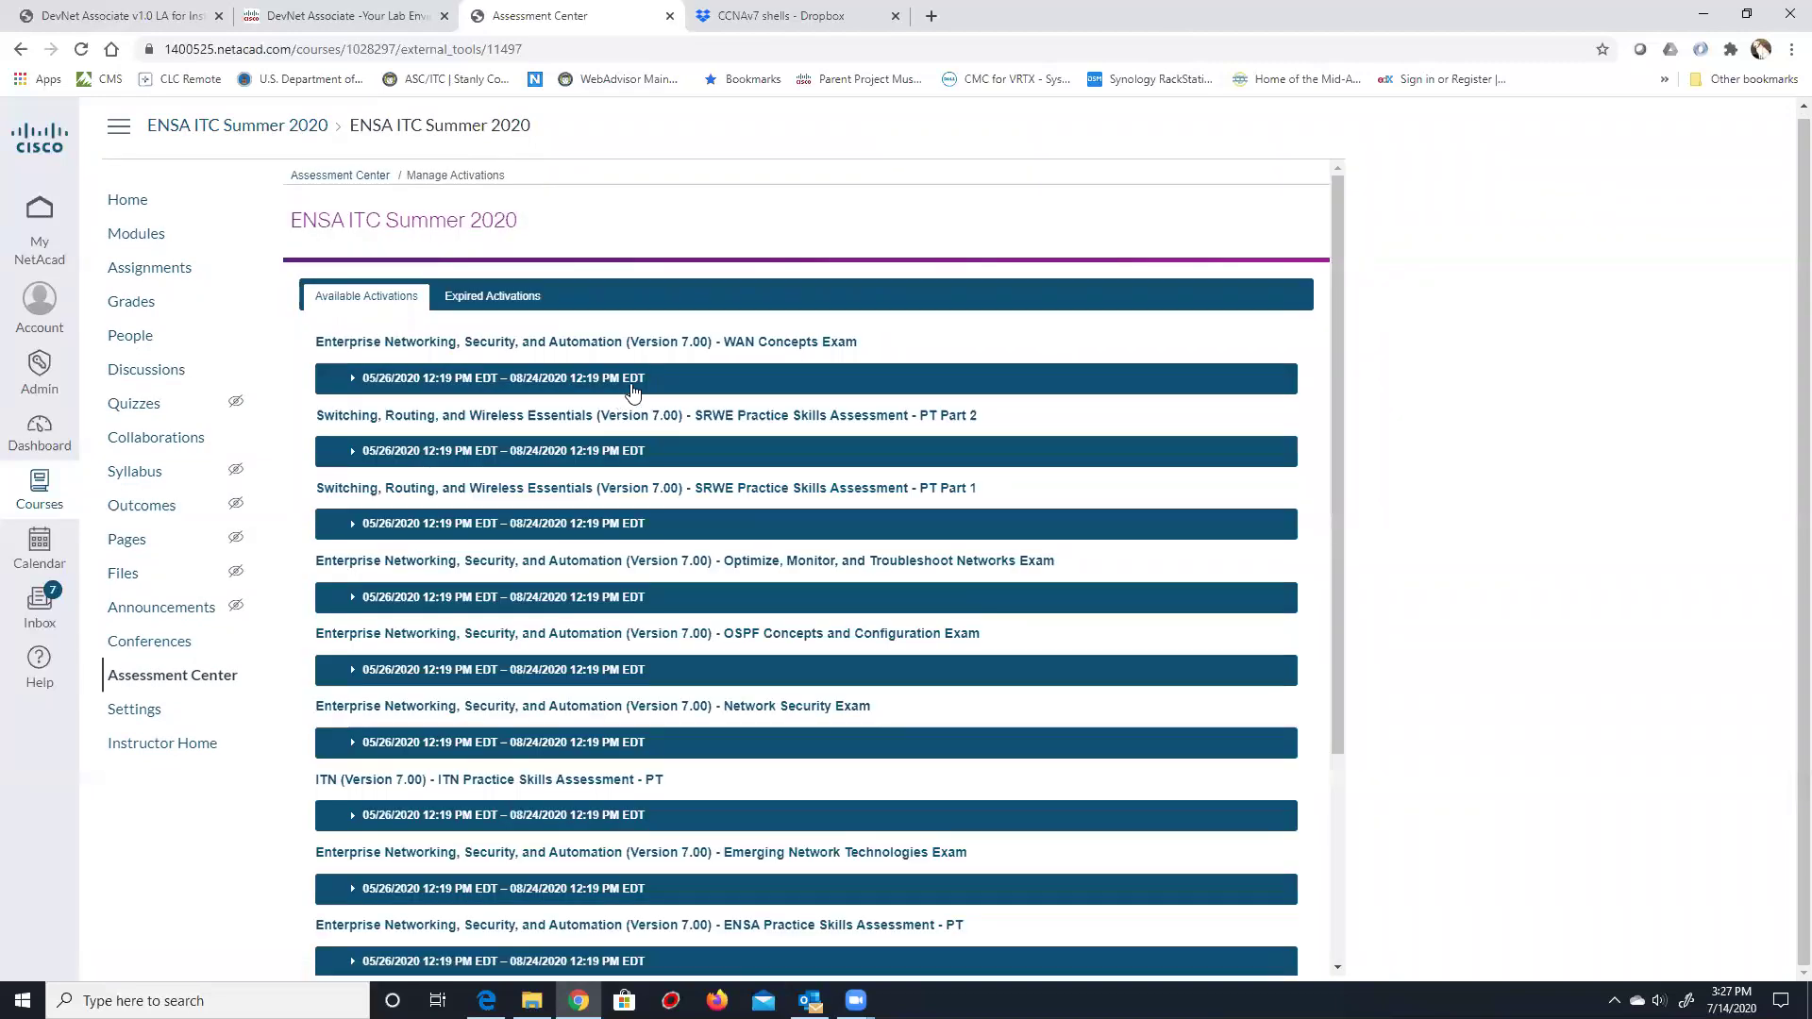
{"action": "scroll", "coordinate": [618, 415], "scroll_direction": "down", "scroll_amount": 3}
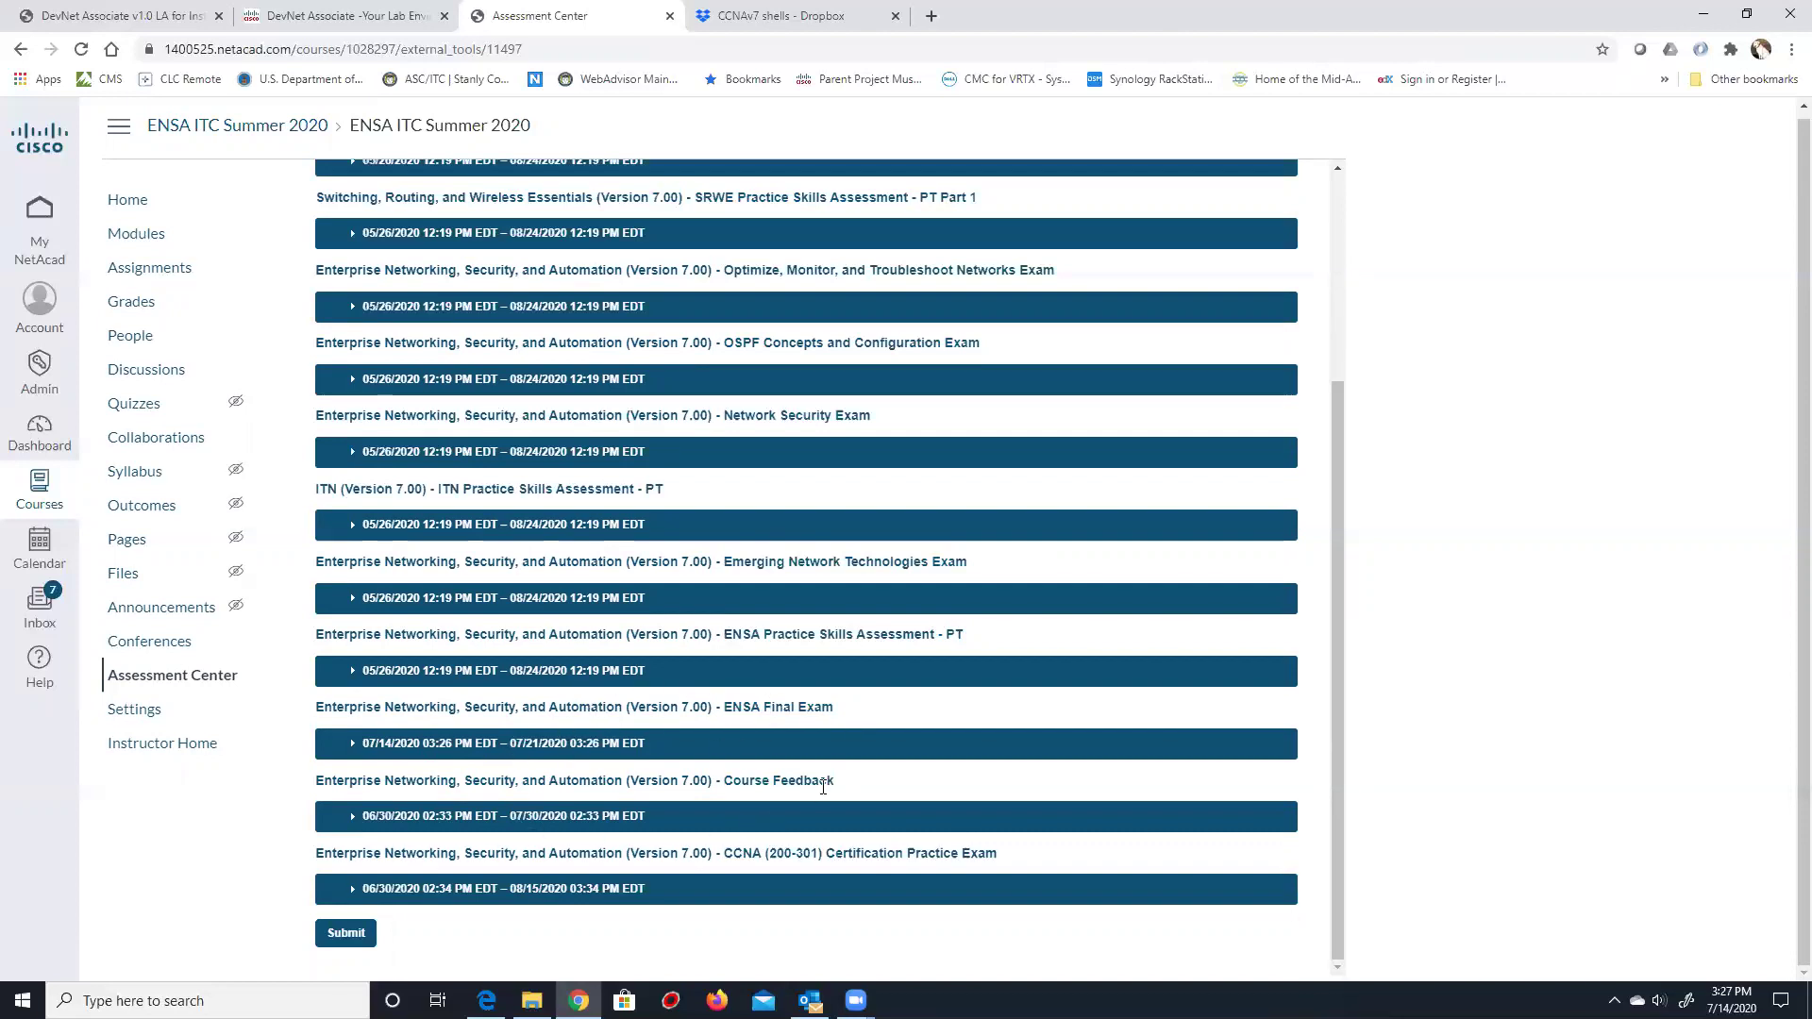
{"action": "left_click_drag", "start_coordinate": [748, 779], "coordinate": [358, 758]}
{"action": "left_click_drag", "start_coordinate": [843, 717], "coordinate": [317, 706]}
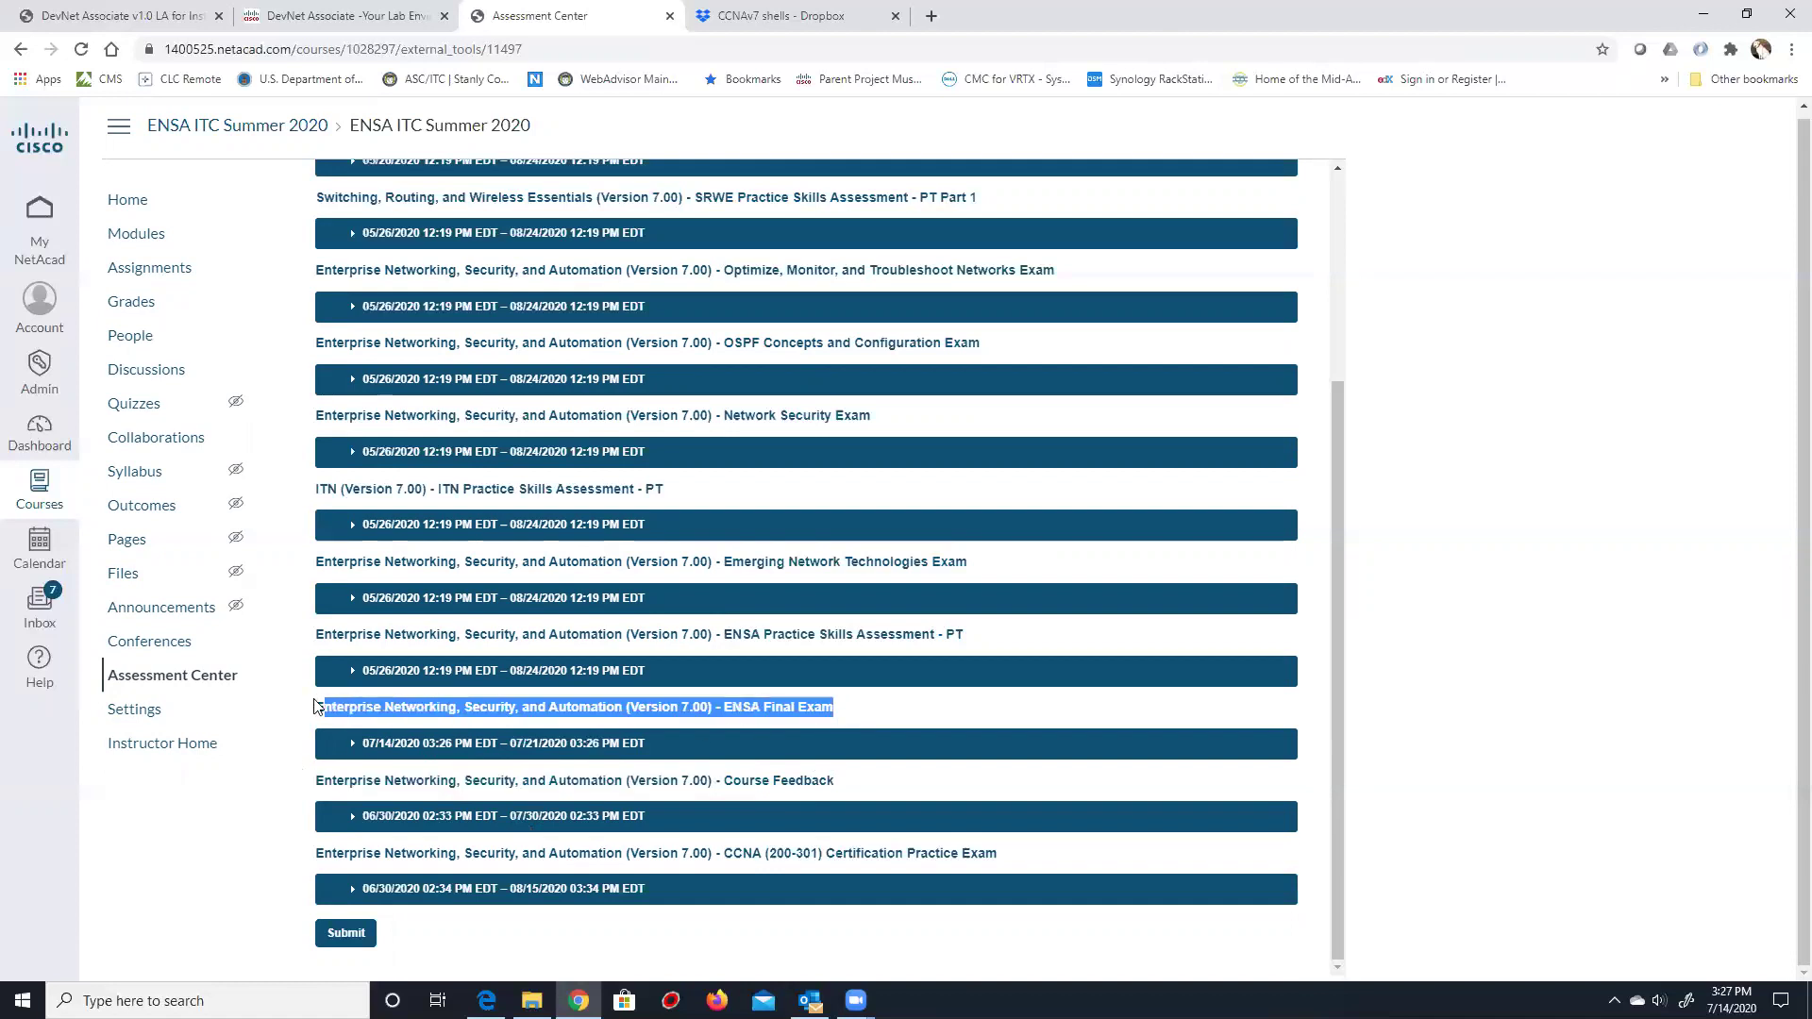
{"action": "left_click", "coordinate": [317, 705]}
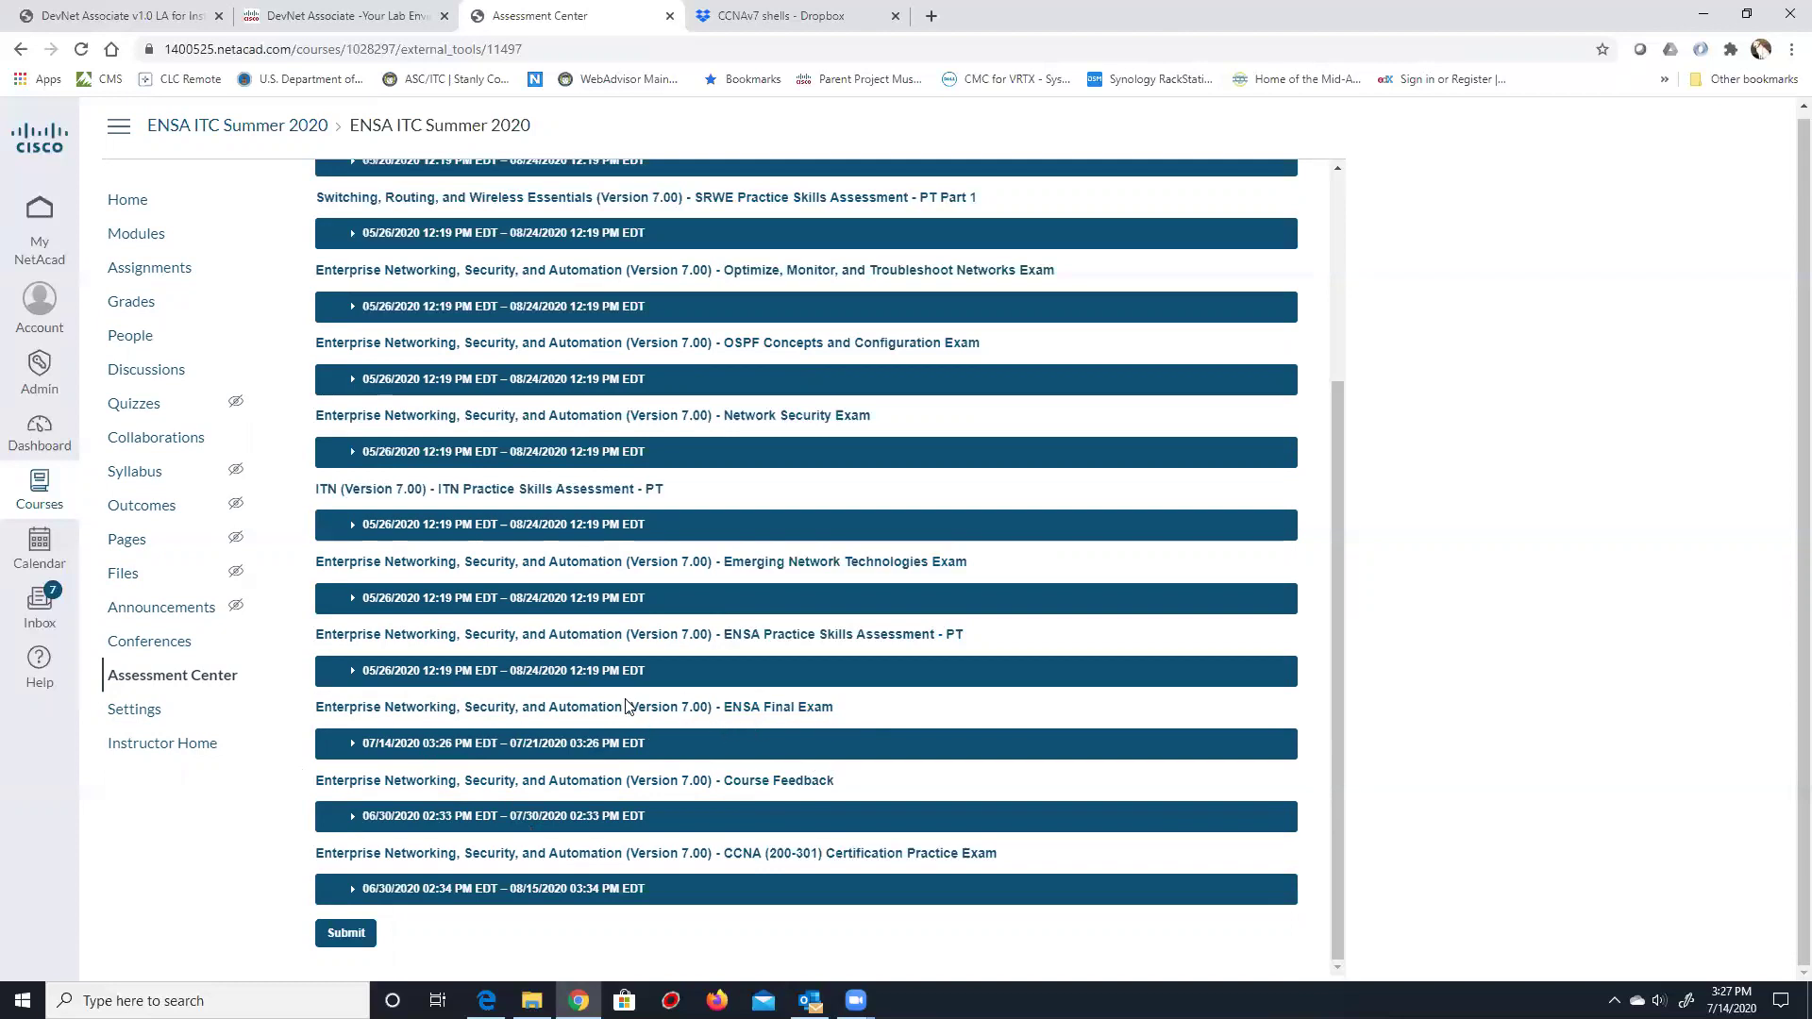
{"action": "scroll", "coordinate": [626, 705], "scroll_direction": "up", "scroll_amount": 3}
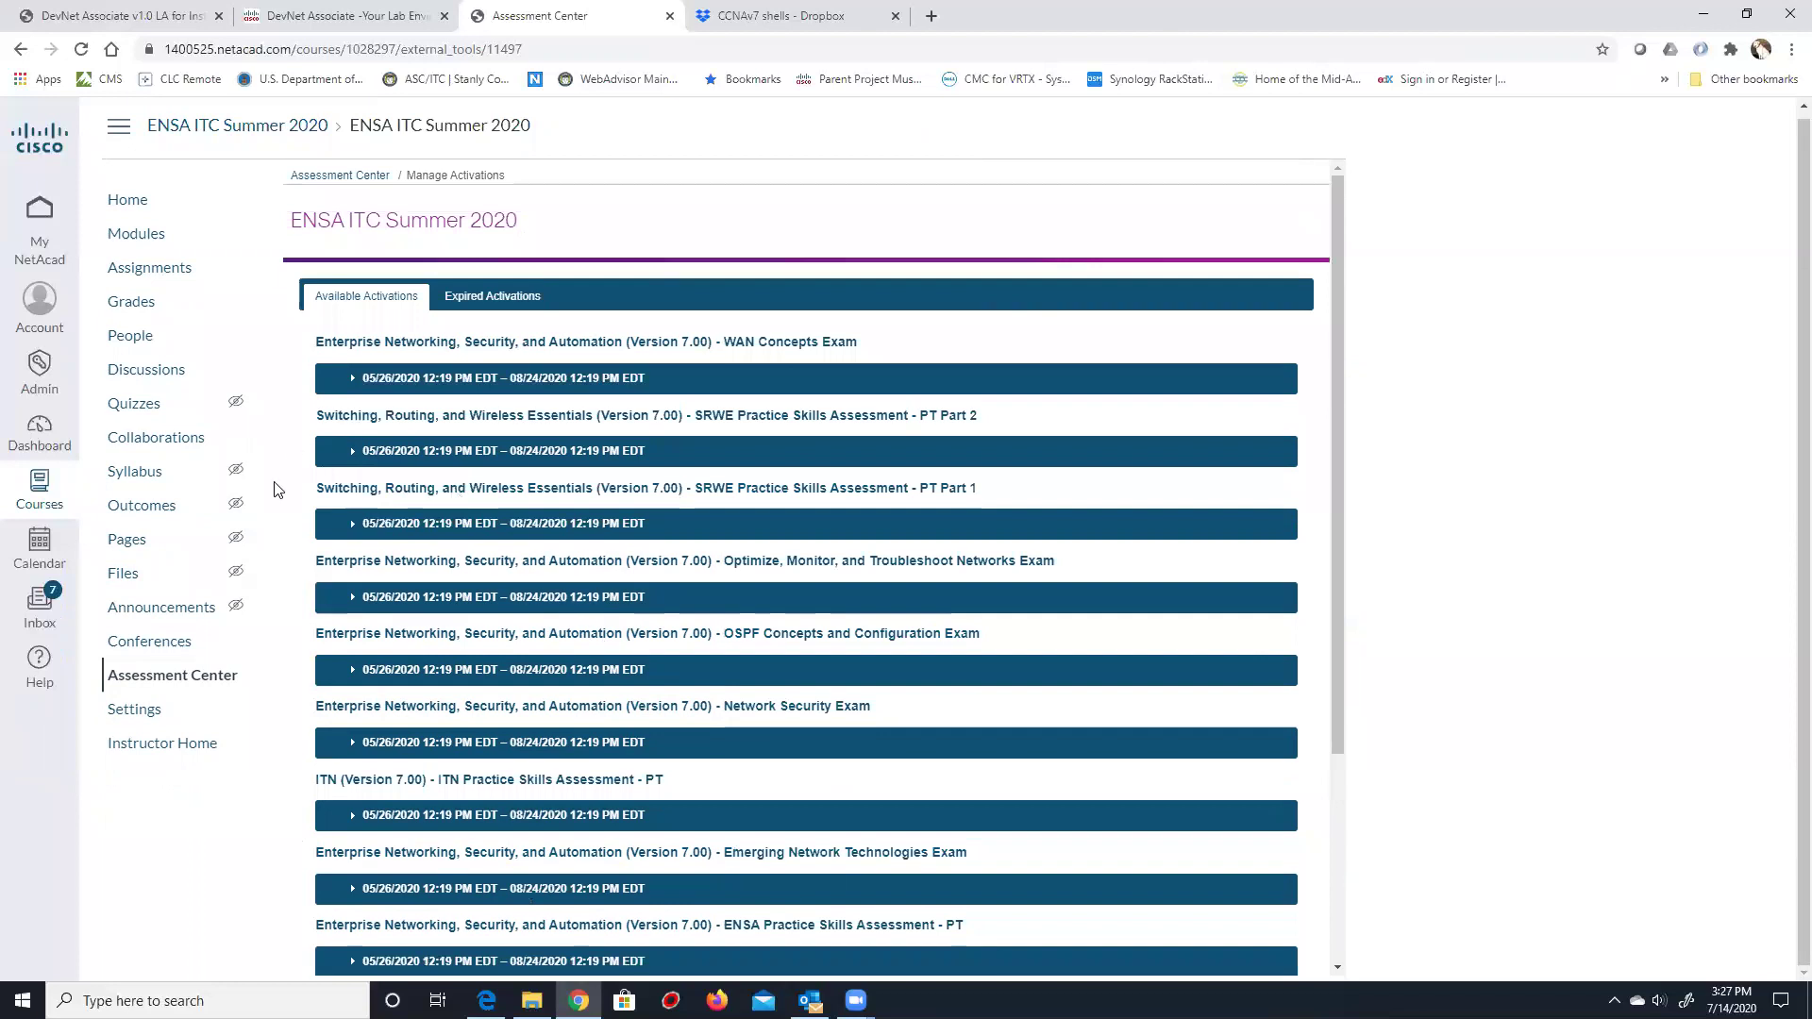
Look through the Packet Tracer skills and other assessments for activation, and start an advanced activation for the ENSA Practice Final Exam.
{"action": "left_click", "coordinate": [184, 692]}
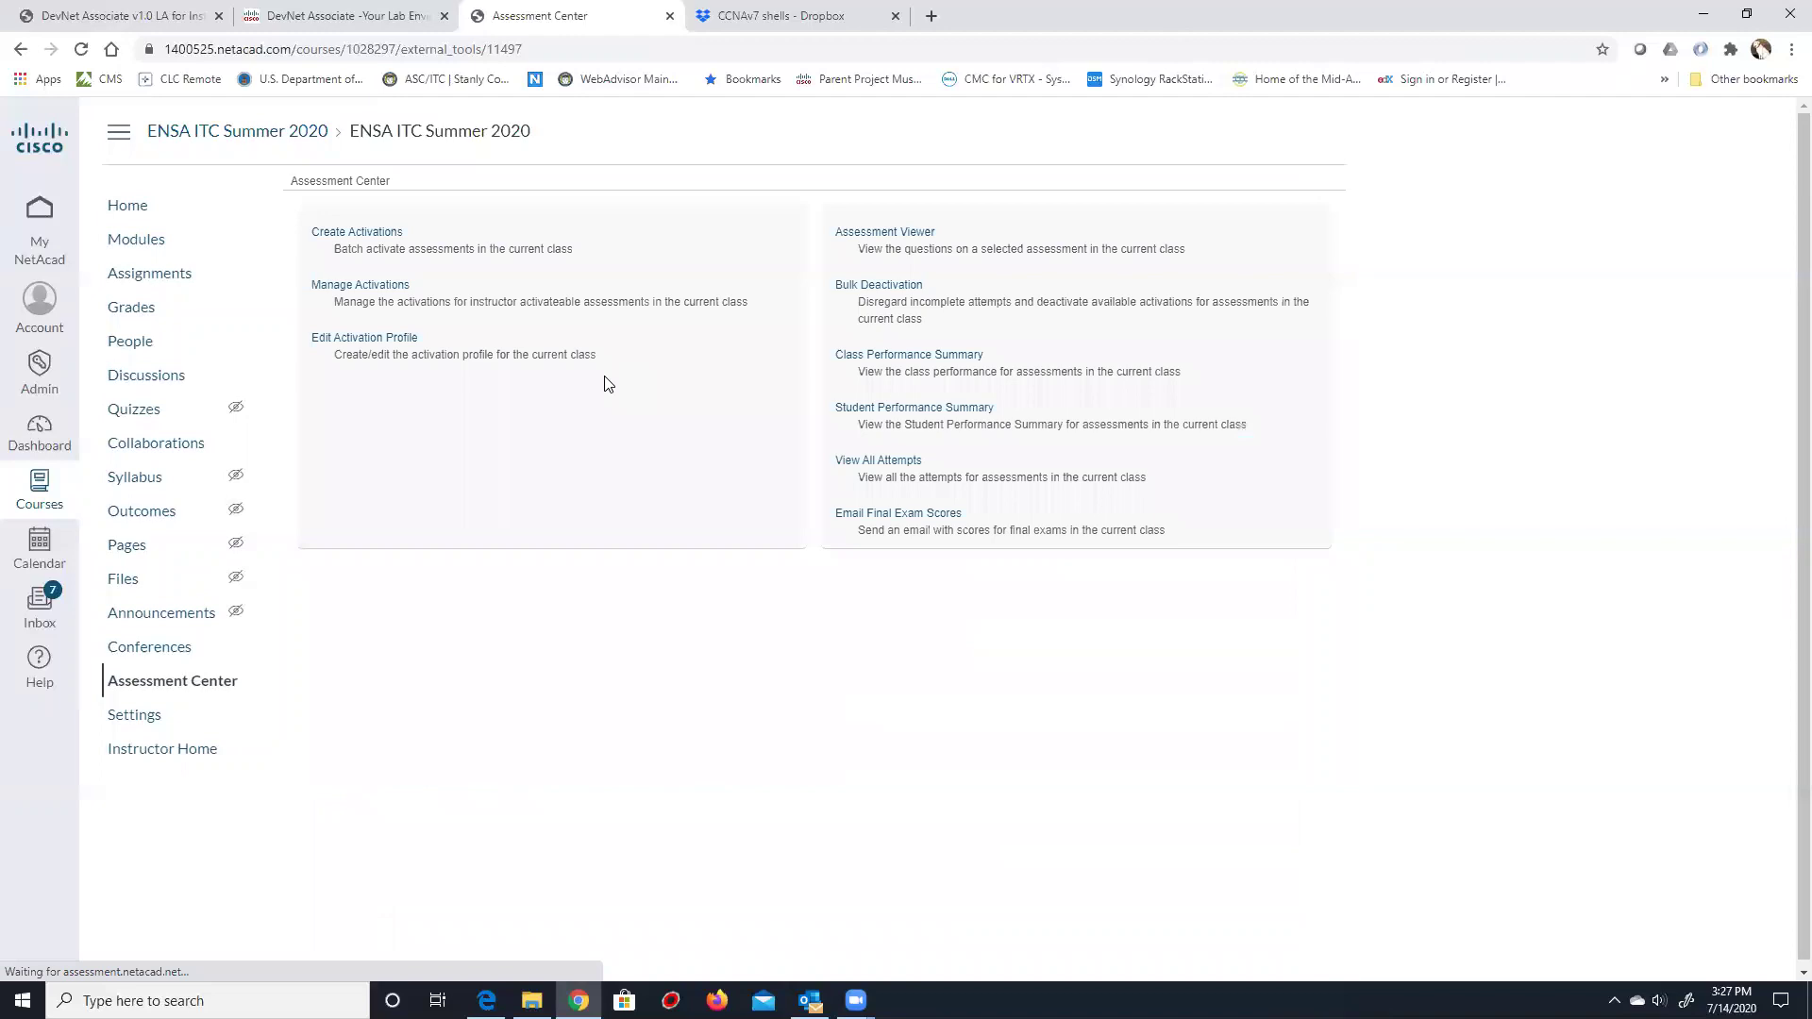
{"action": "left_click", "coordinate": [370, 236]}
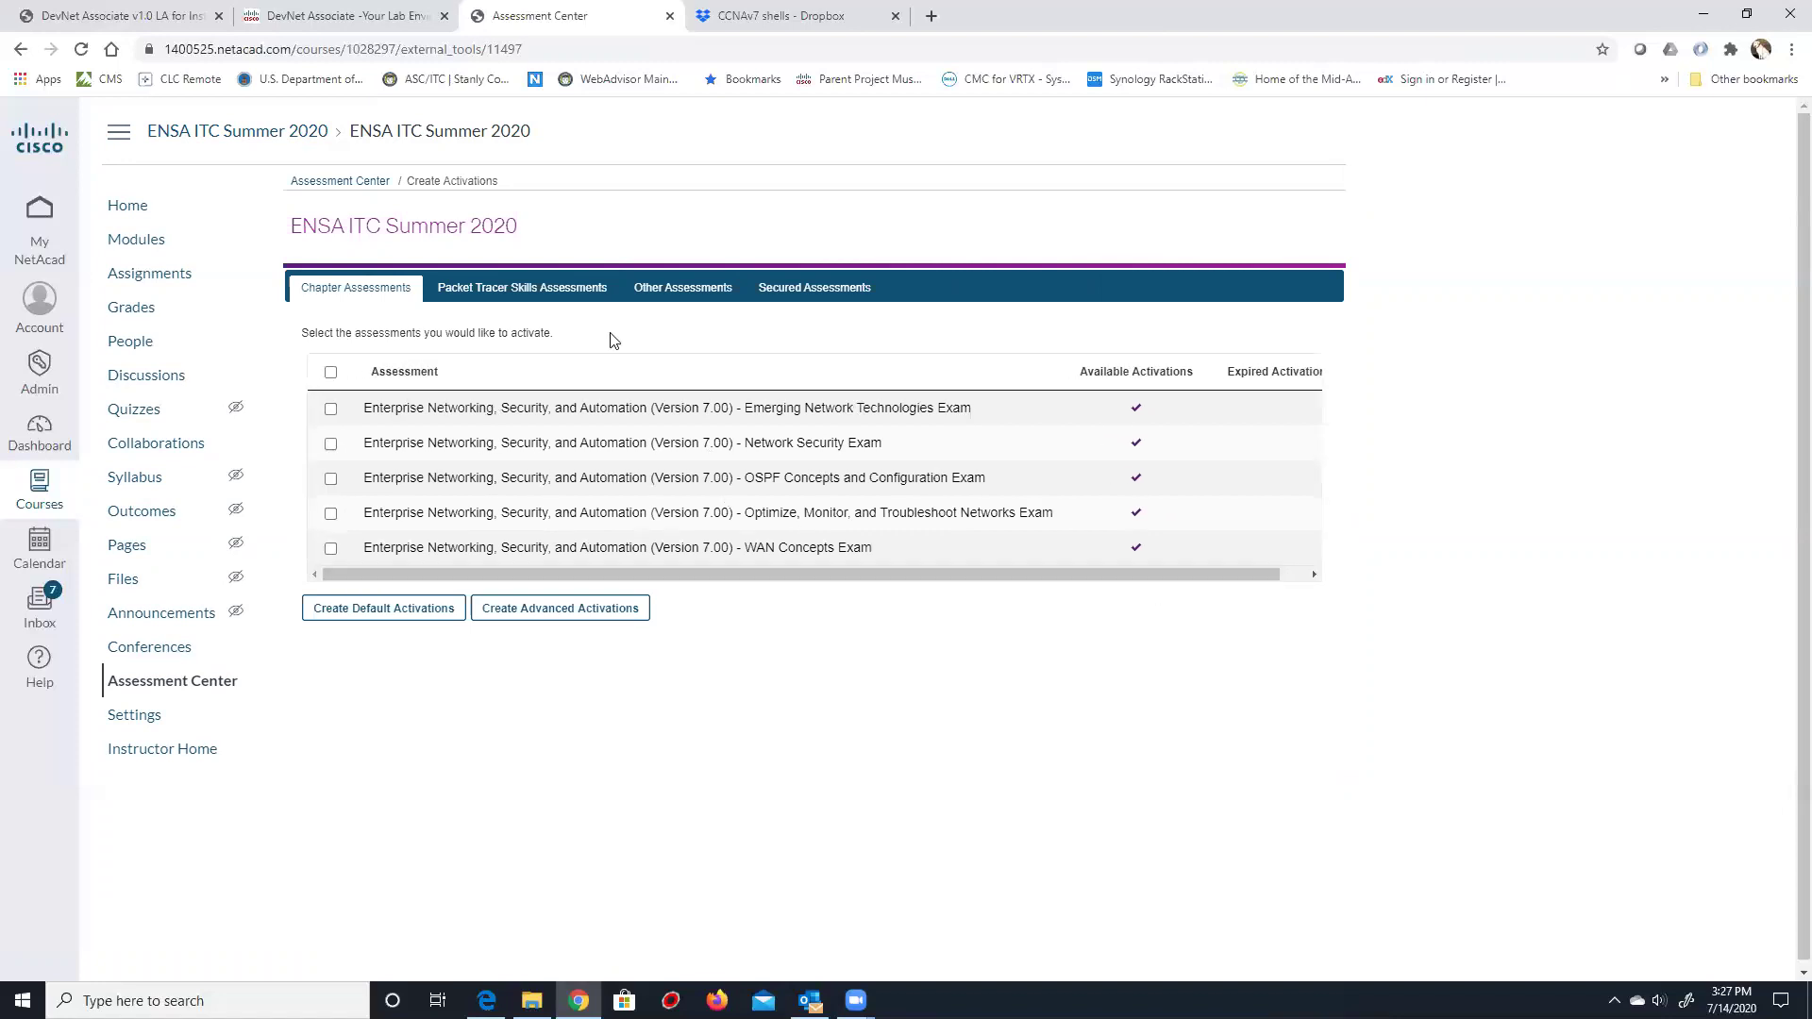
{"action": "left_click", "coordinate": [524, 288]}
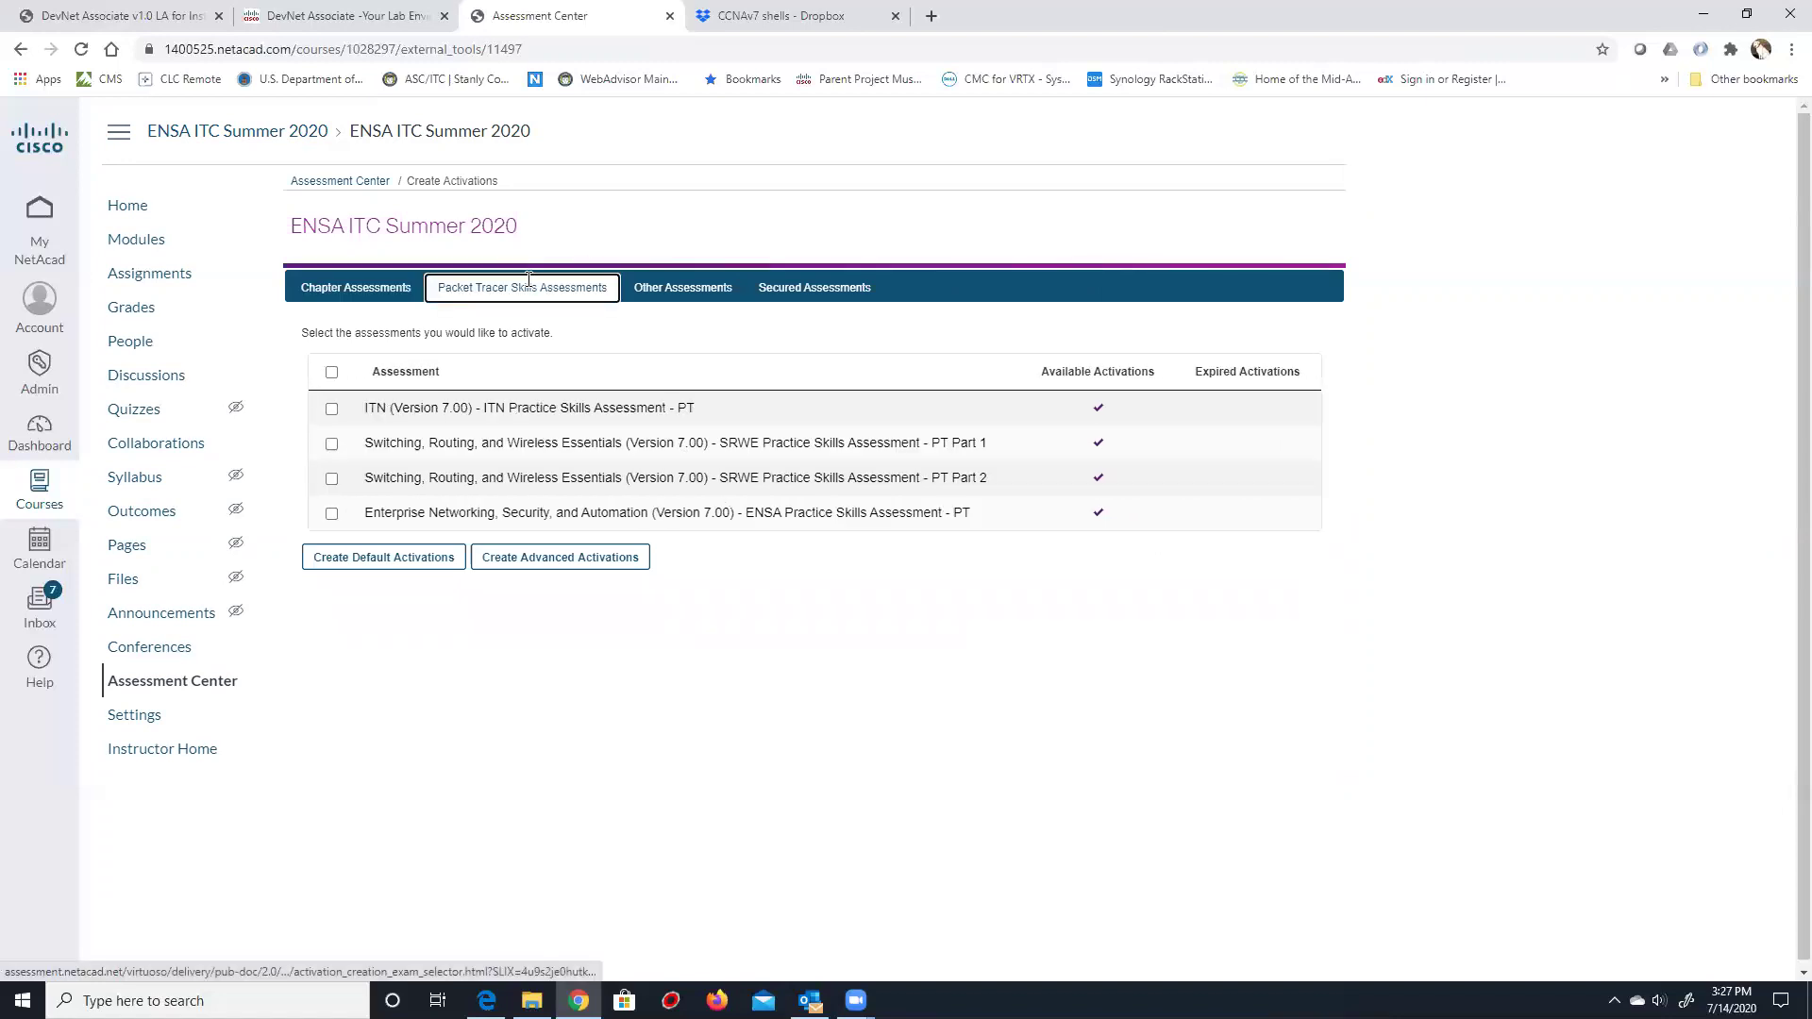
{"action": "left_click", "coordinate": [692, 278]}
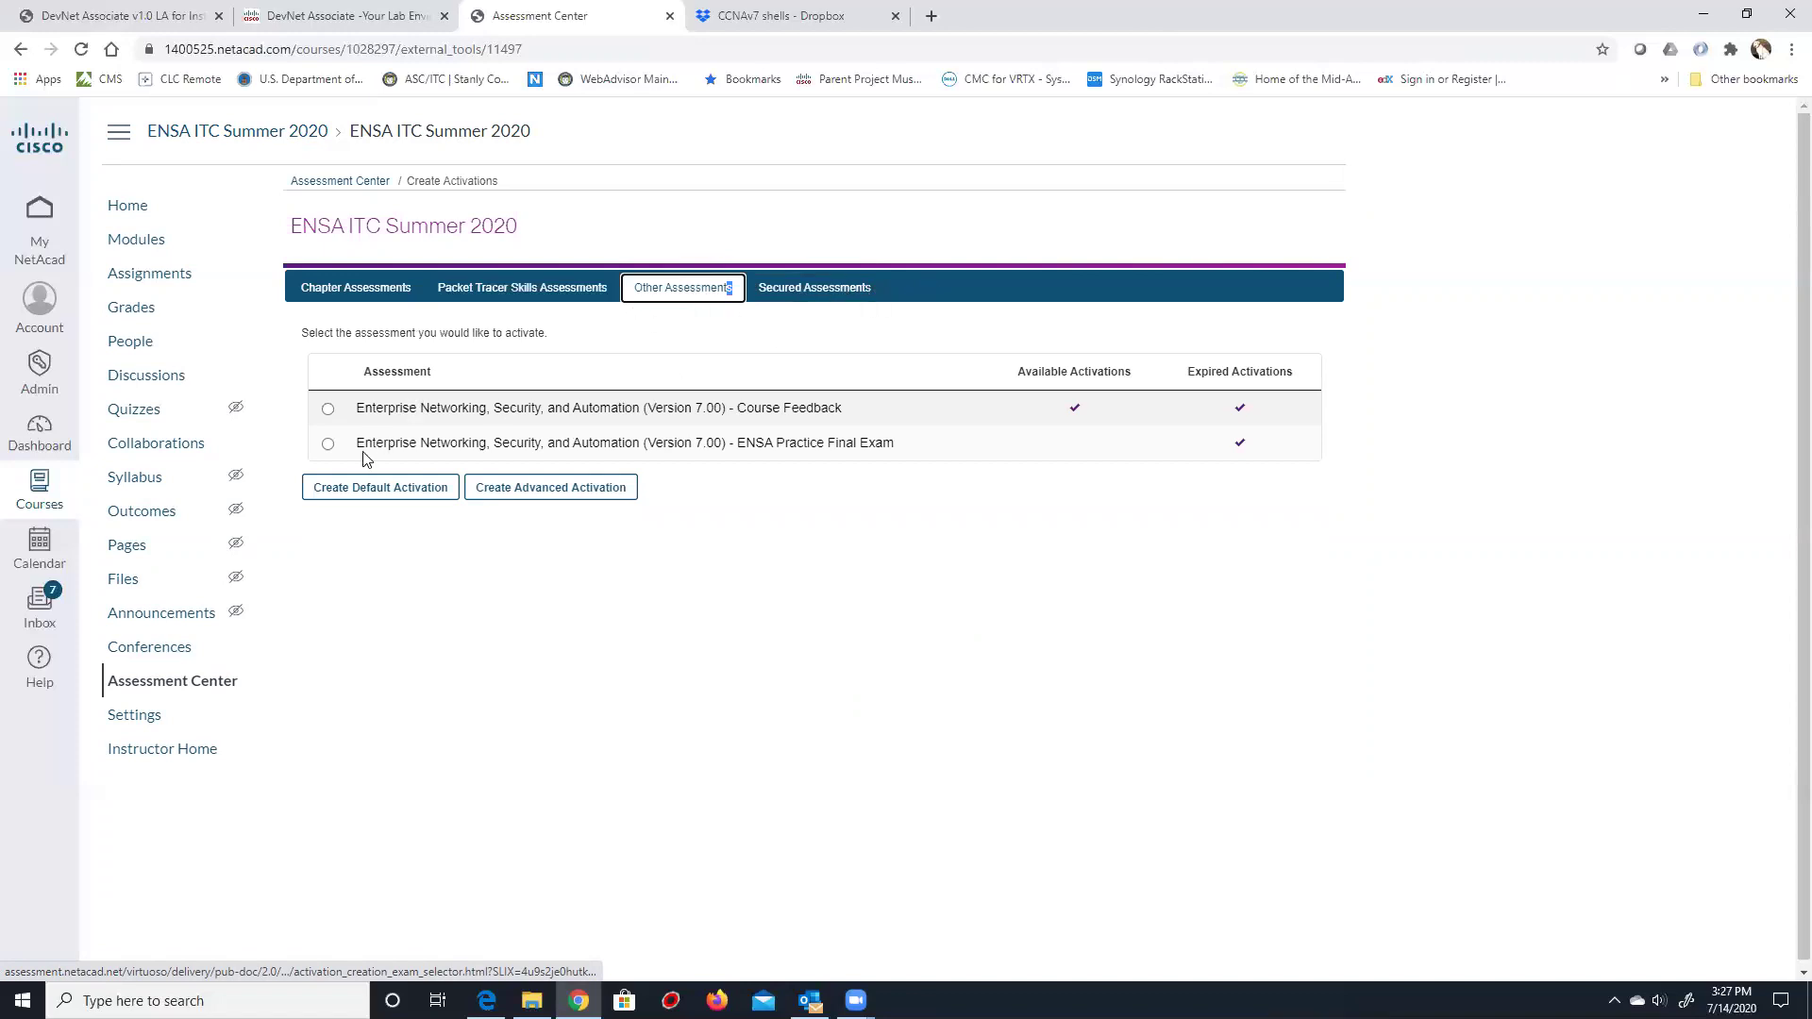
{"action": "left_click", "coordinate": [327, 443]}
{"action": "left_click", "coordinate": [571, 487]}
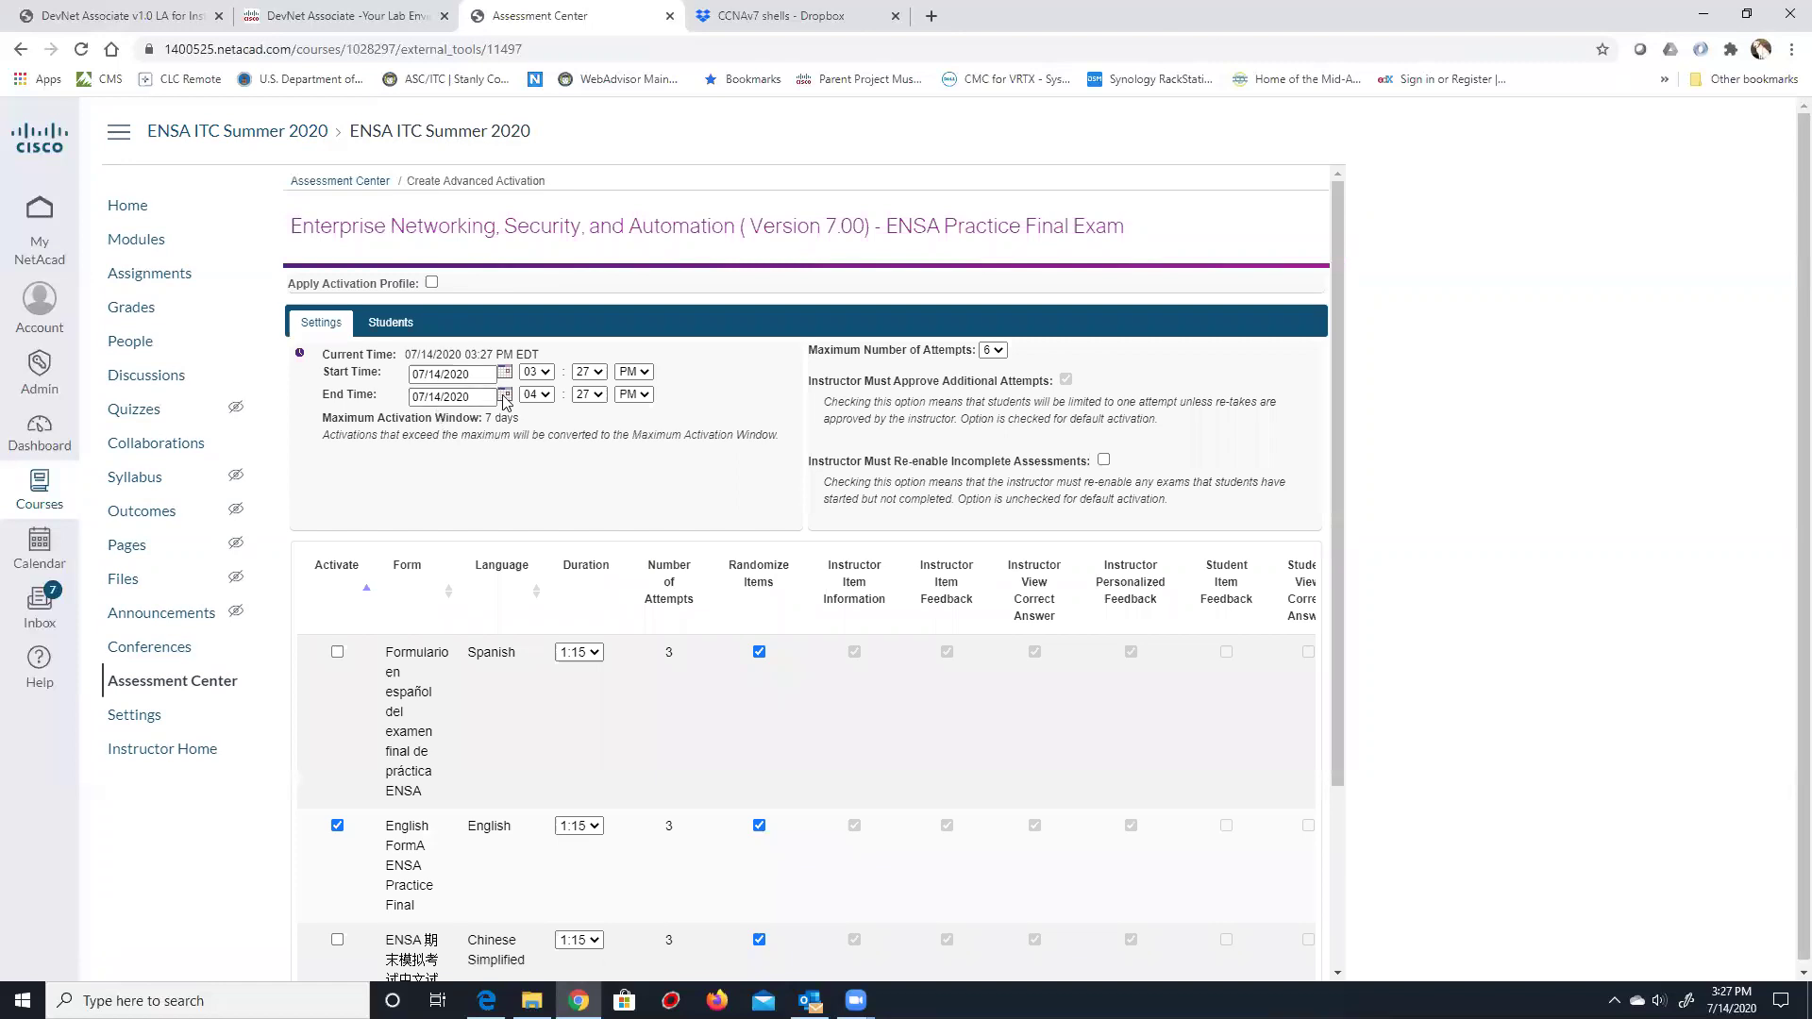
Create the ENSA Practice Final Exam activation with a later end date, a longer English form duration and the less secure administration option.
{"action": "left_click", "coordinate": [505, 397]}
{"action": "left_click", "coordinate": [476, 545]}
{"action": "scroll", "coordinate": [566, 566], "scroll_direction": "down", "scroll_amount": 3}
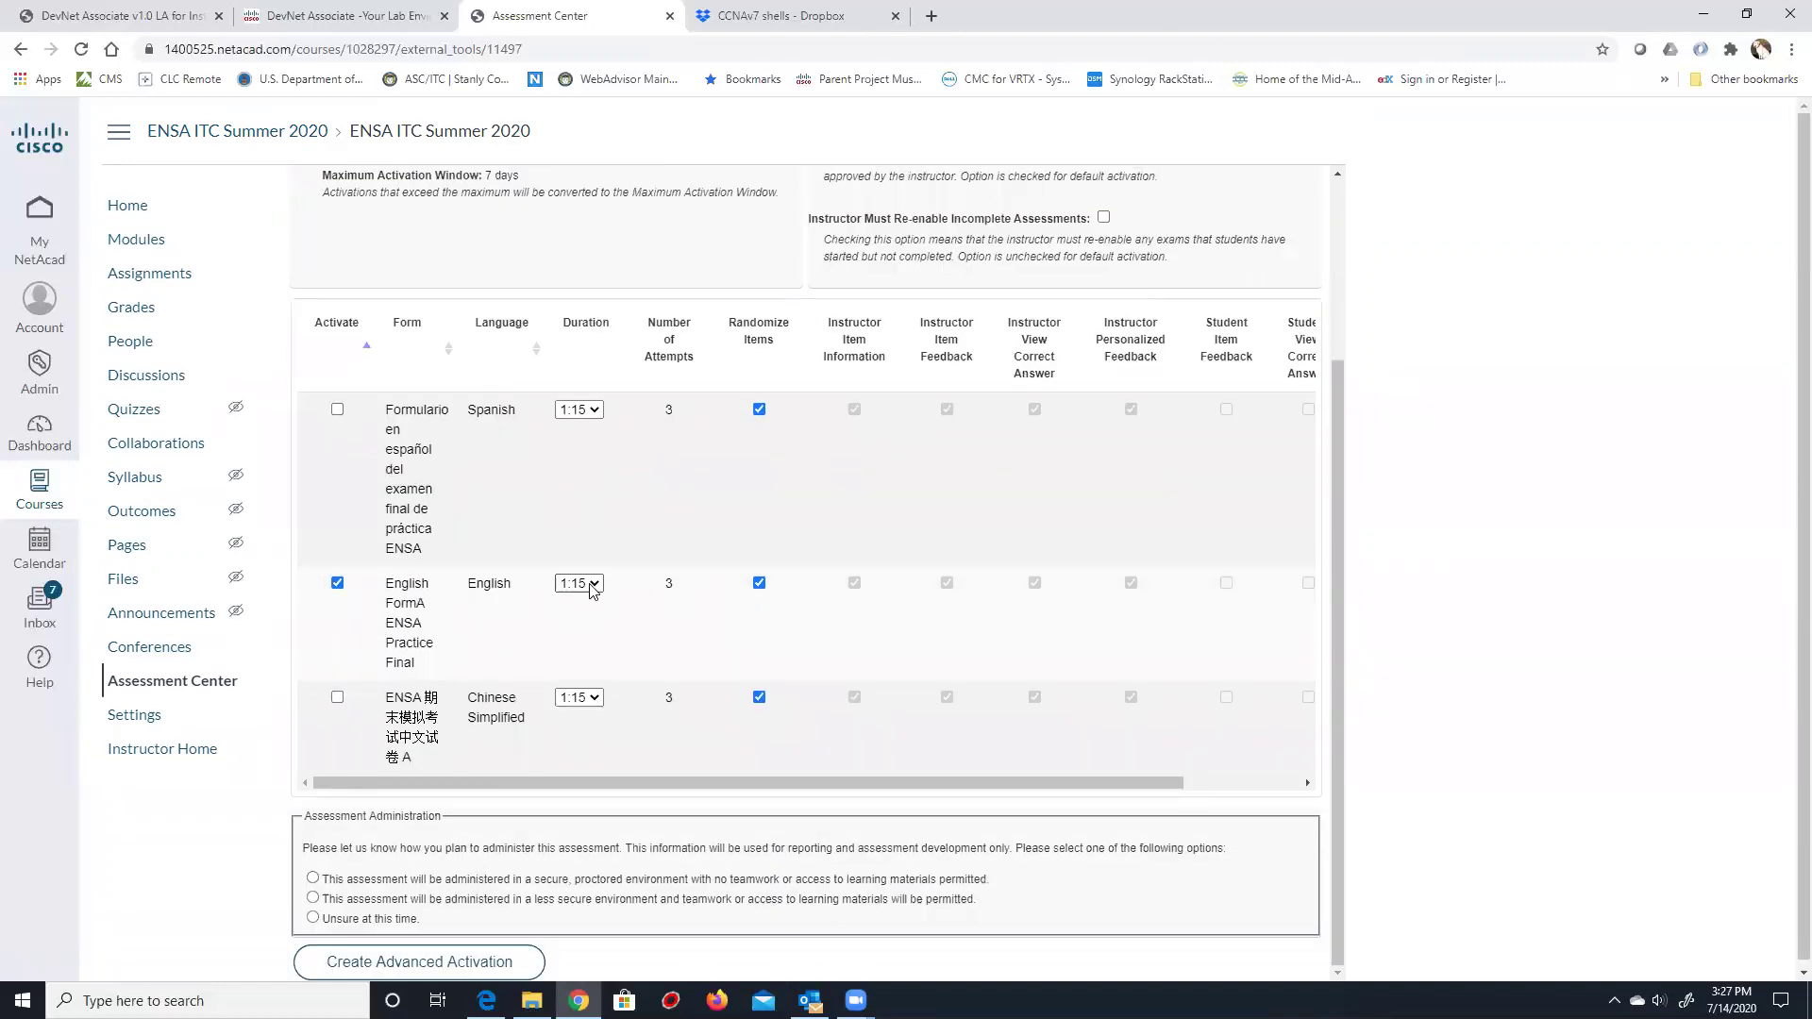
{"action": "left_click", "coordinate": [592, 585]}
{"action": "left_click", "coordinate": [573, 800]}
{"action": "left_click", "coordinate": [387, 899]}
{"action": "left_click", "coordinate": [363, 963]}
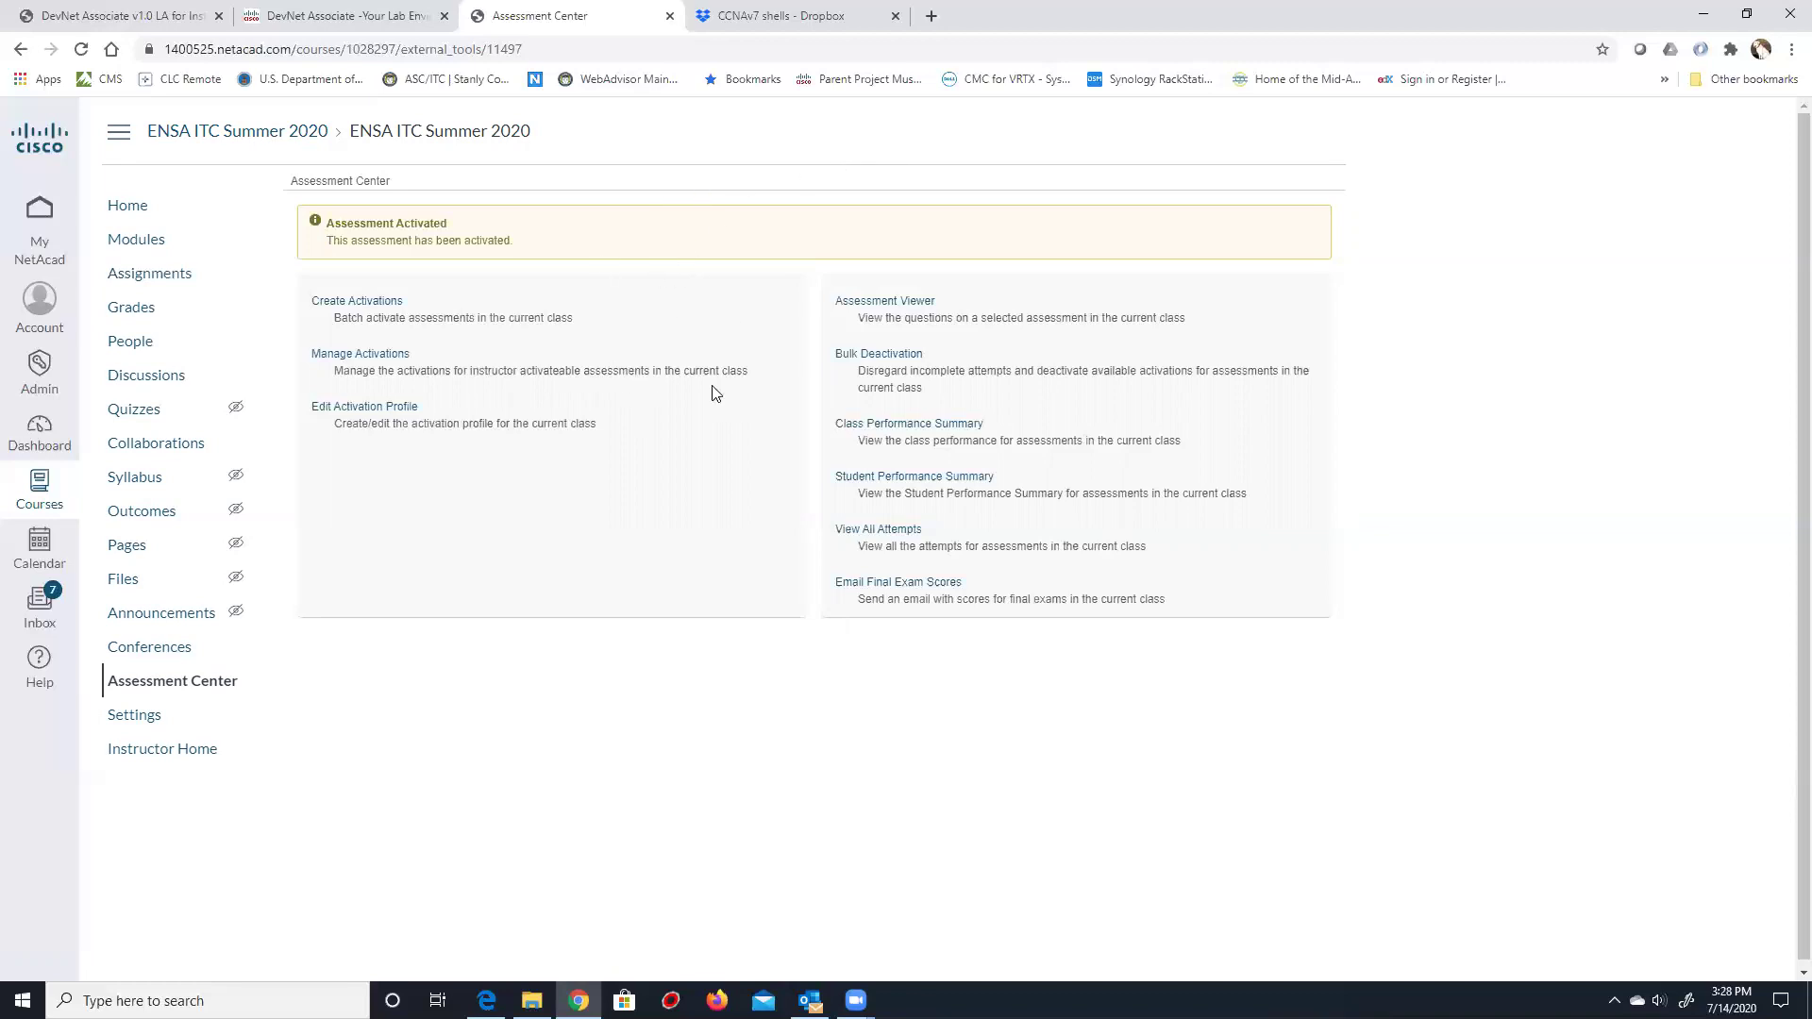
Look over the assessments offered for Bulk Deactivation and return to the ENSA ITC Summer 2020 home page.
{"action": "left_click", "coordinate": [849, 353]}
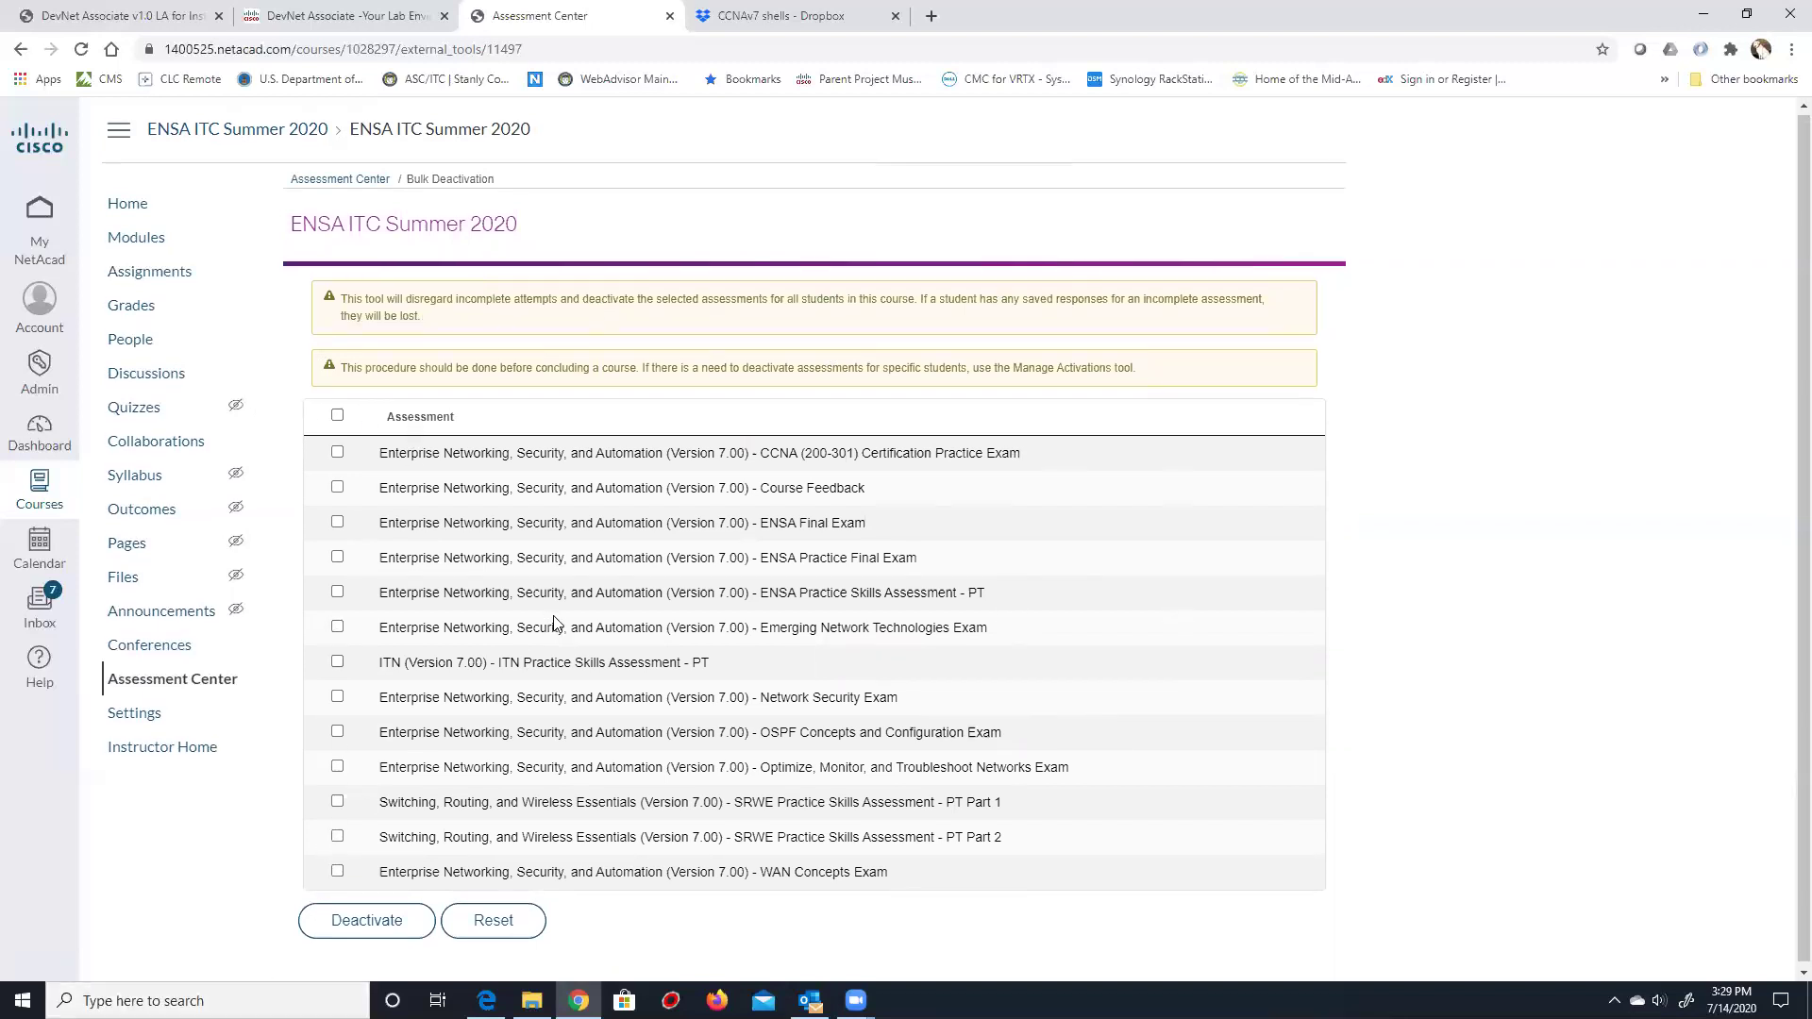
{"action": "left_click", "coordinate": [213, 138]}
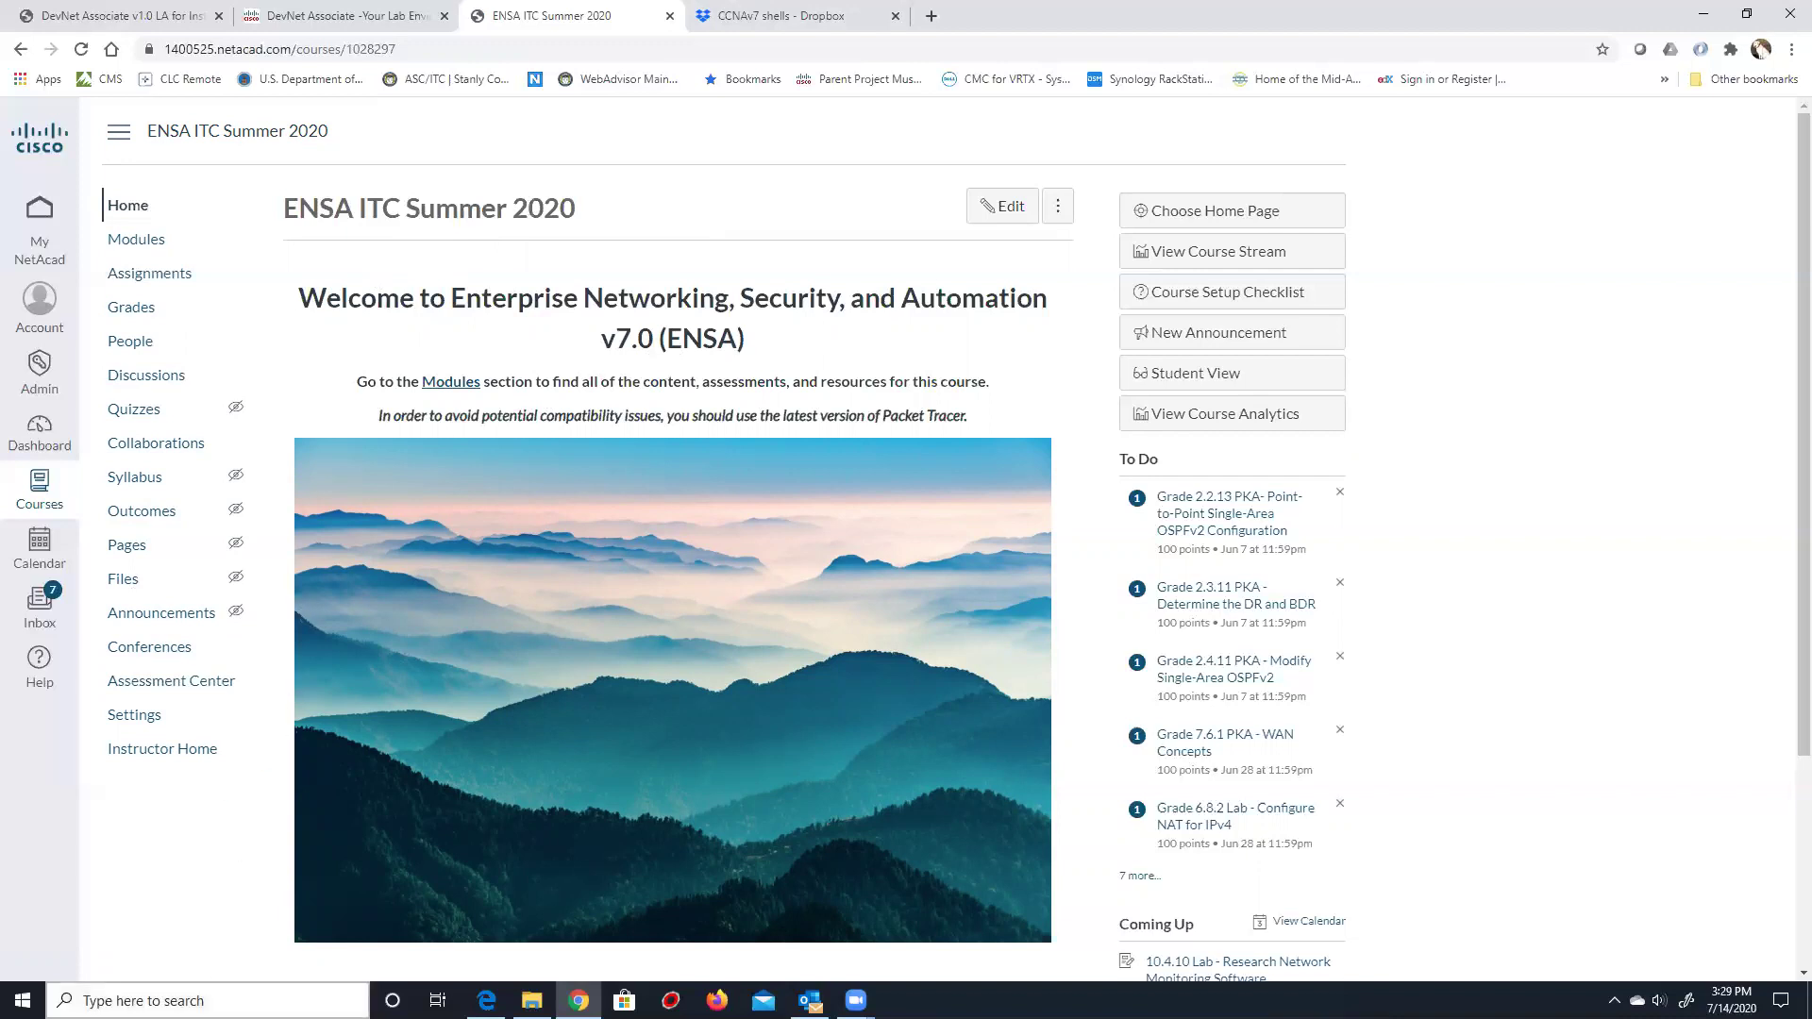
{"action": "left_click", "coordinate": [208, 1001]}
{"action": "type", "text": "net"}
{"action": "key", "text": "BackSpace"}
{"action": "key", "text": "BackSpace"}
{"action": "key", "text": "BackSpace"}
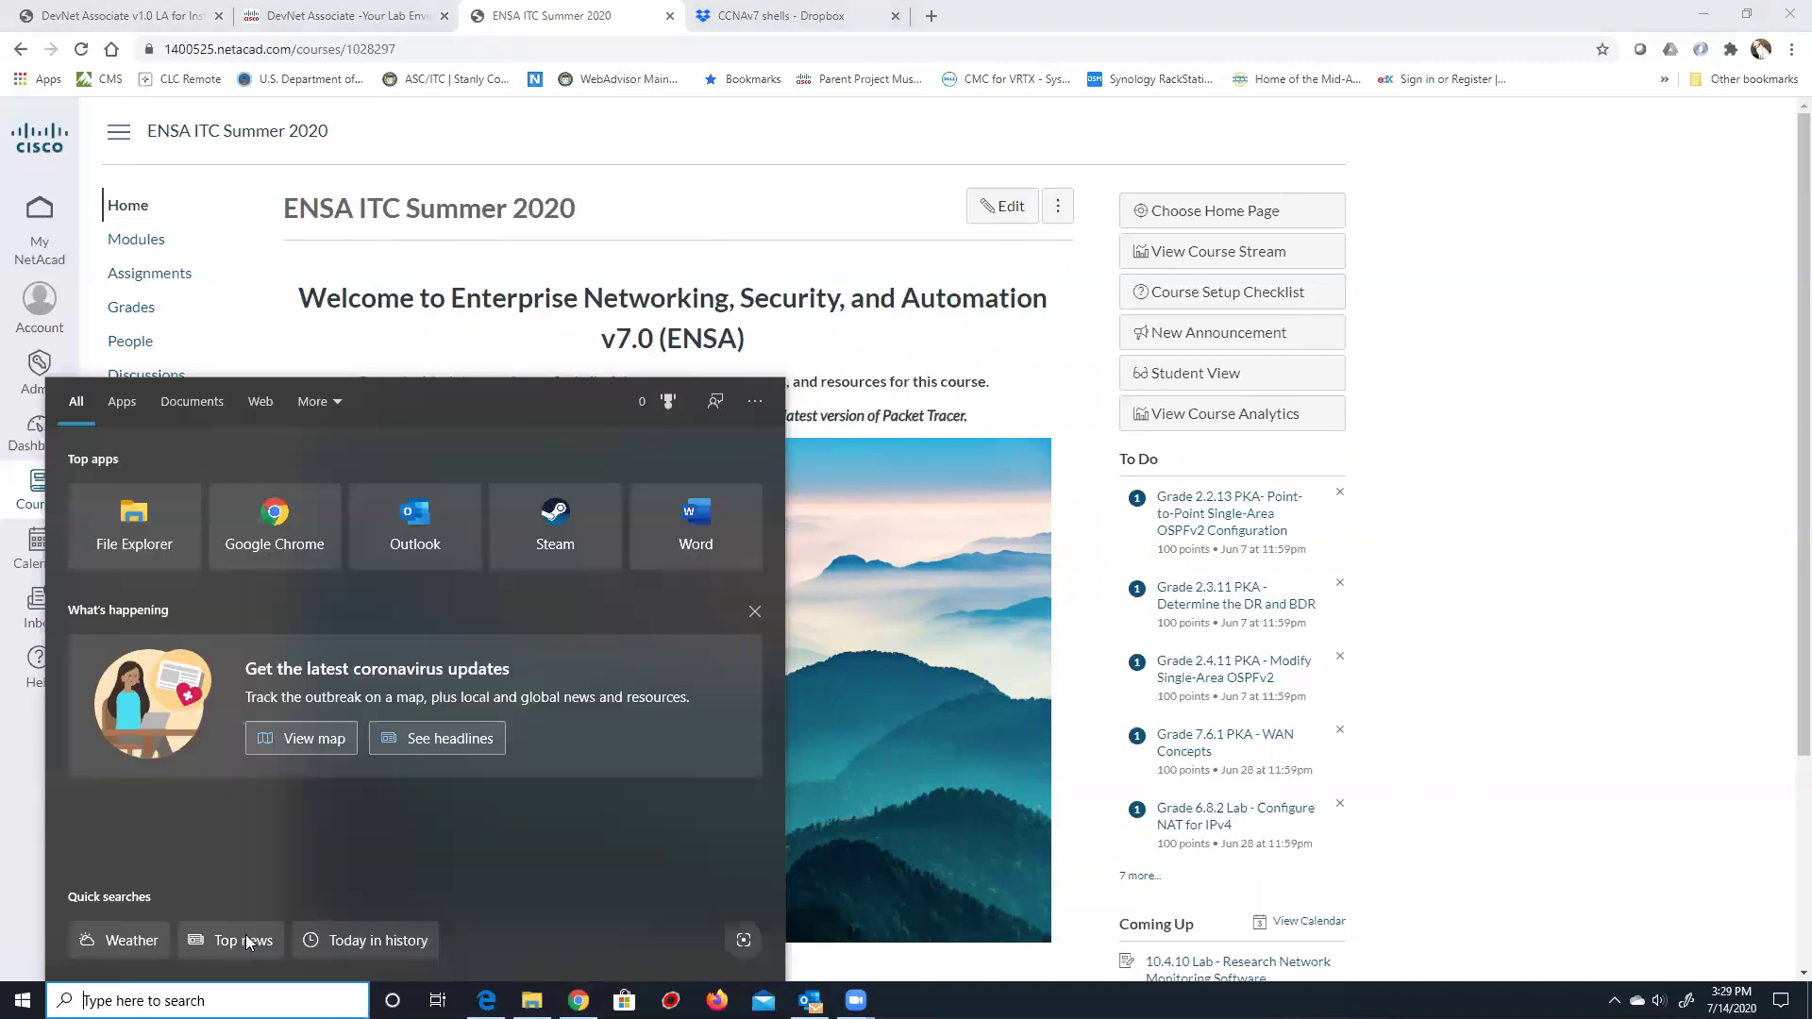
Switch to Microsoft Edge, go to netacad.com and open the forgot-password page from the site's login options.
{"action": "left_click", "coordinate": [486, 1001]}
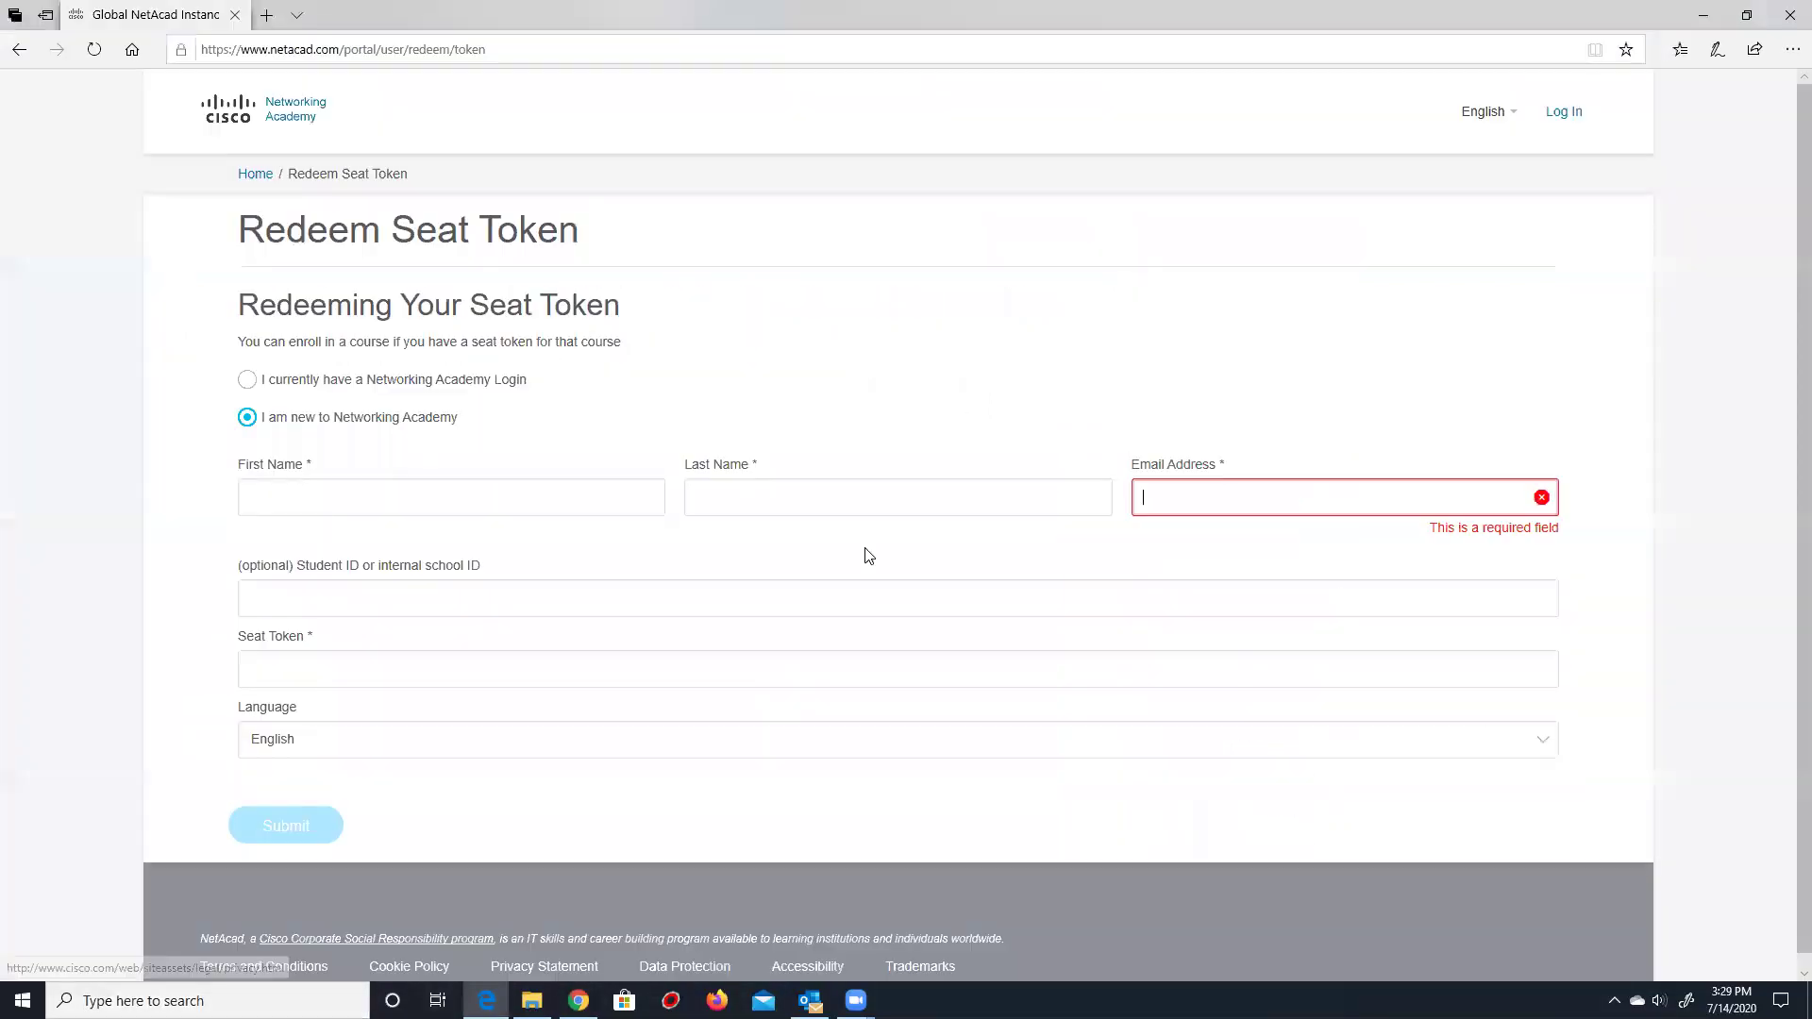
{"action": "left_click", "coordinate": [1564, 112]}
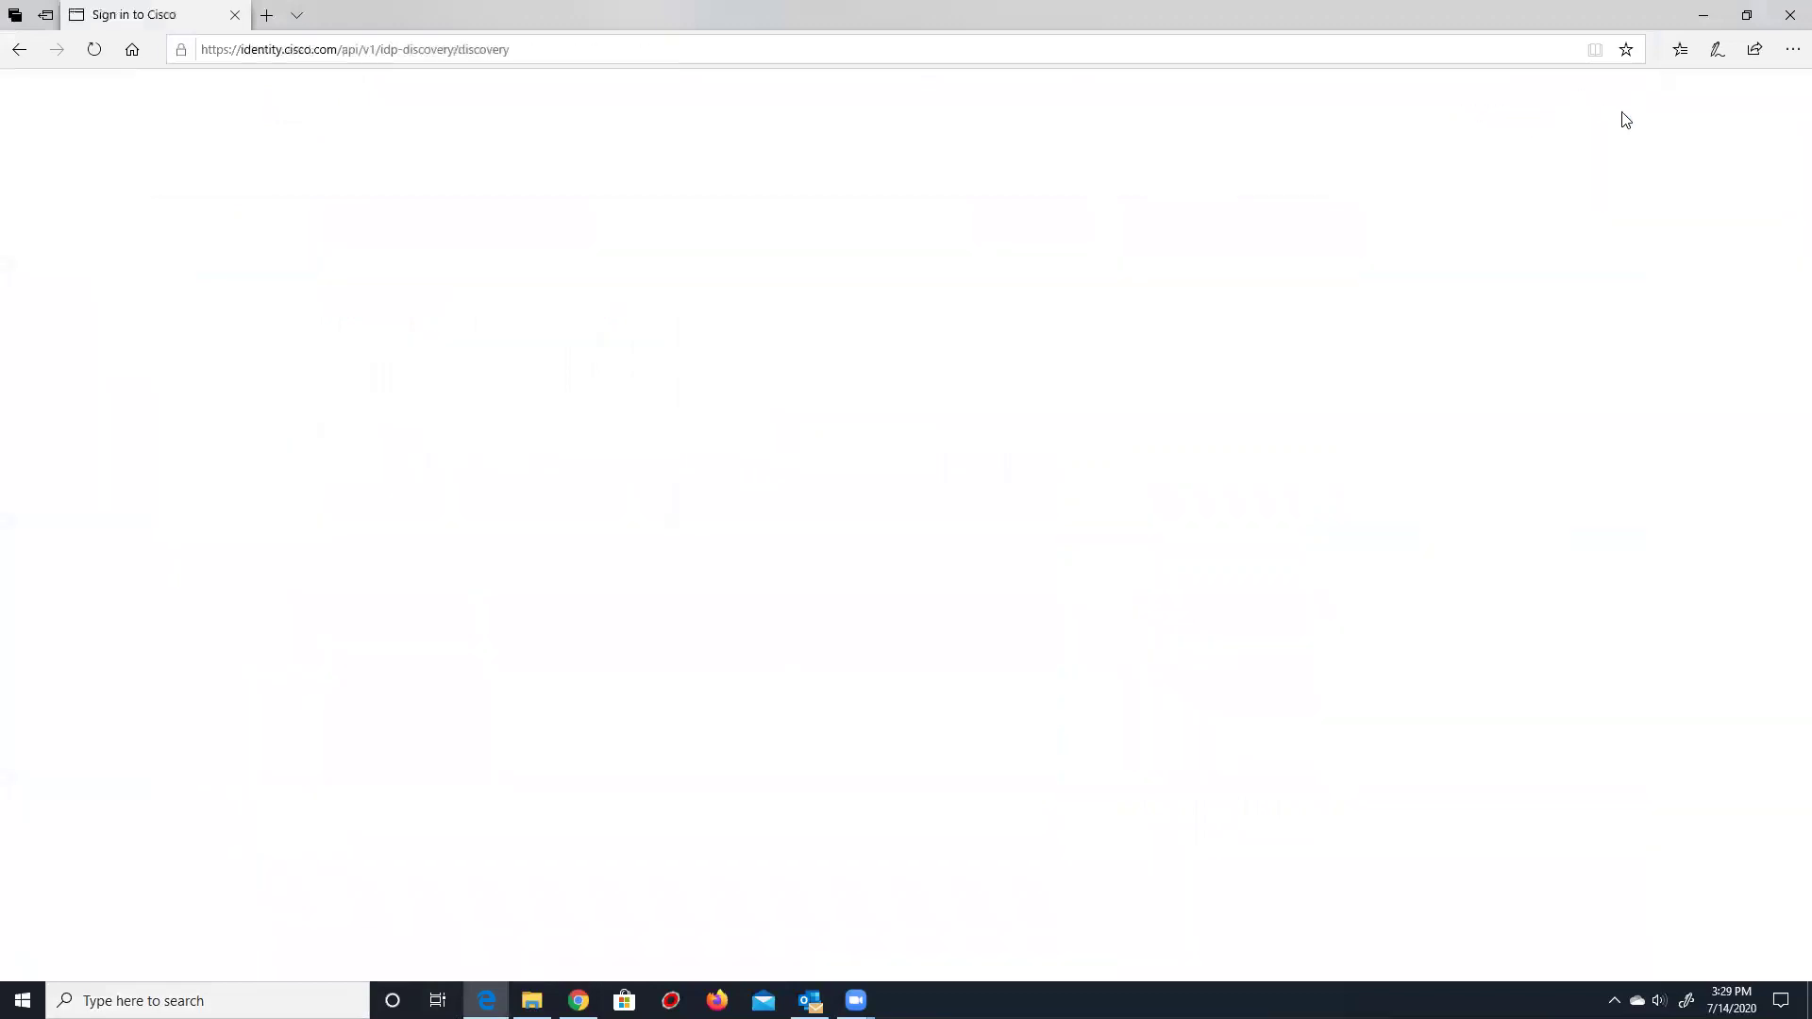
{"action": "left_click", "coordinate": [307, 49]}
{"action": "type", "text": "net"}
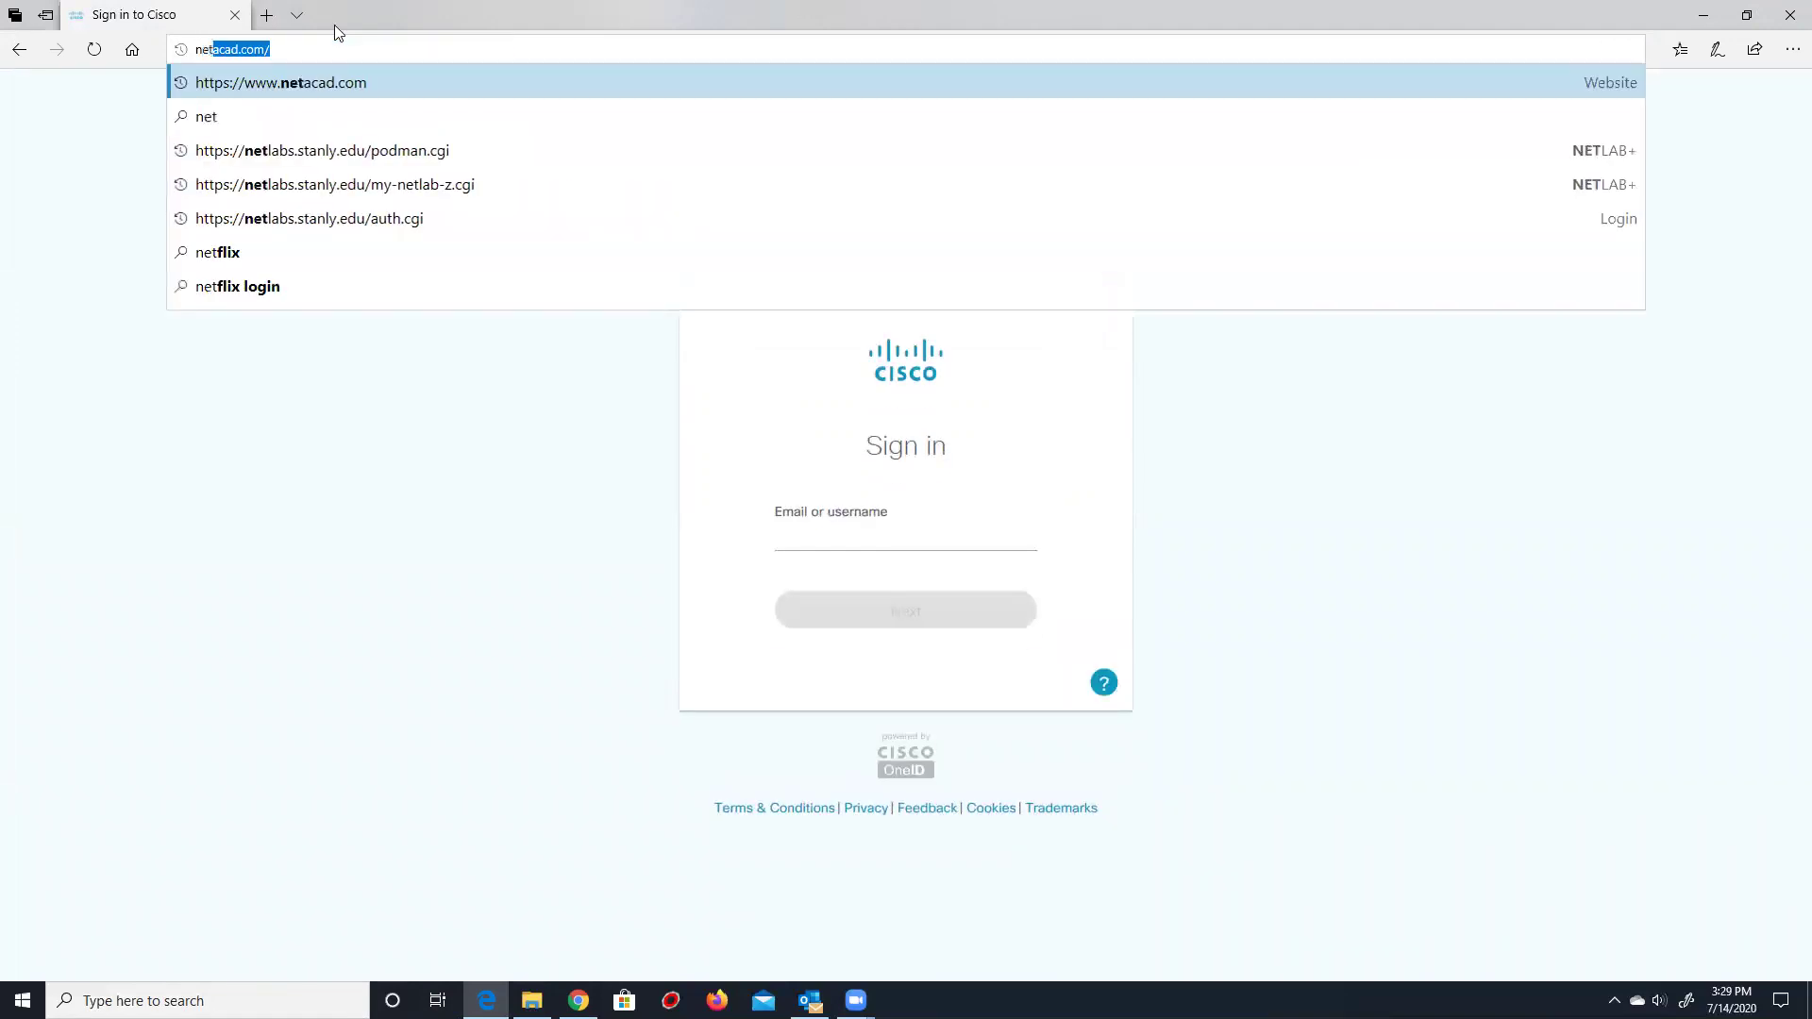
{"action": "key", "text": "Return"}
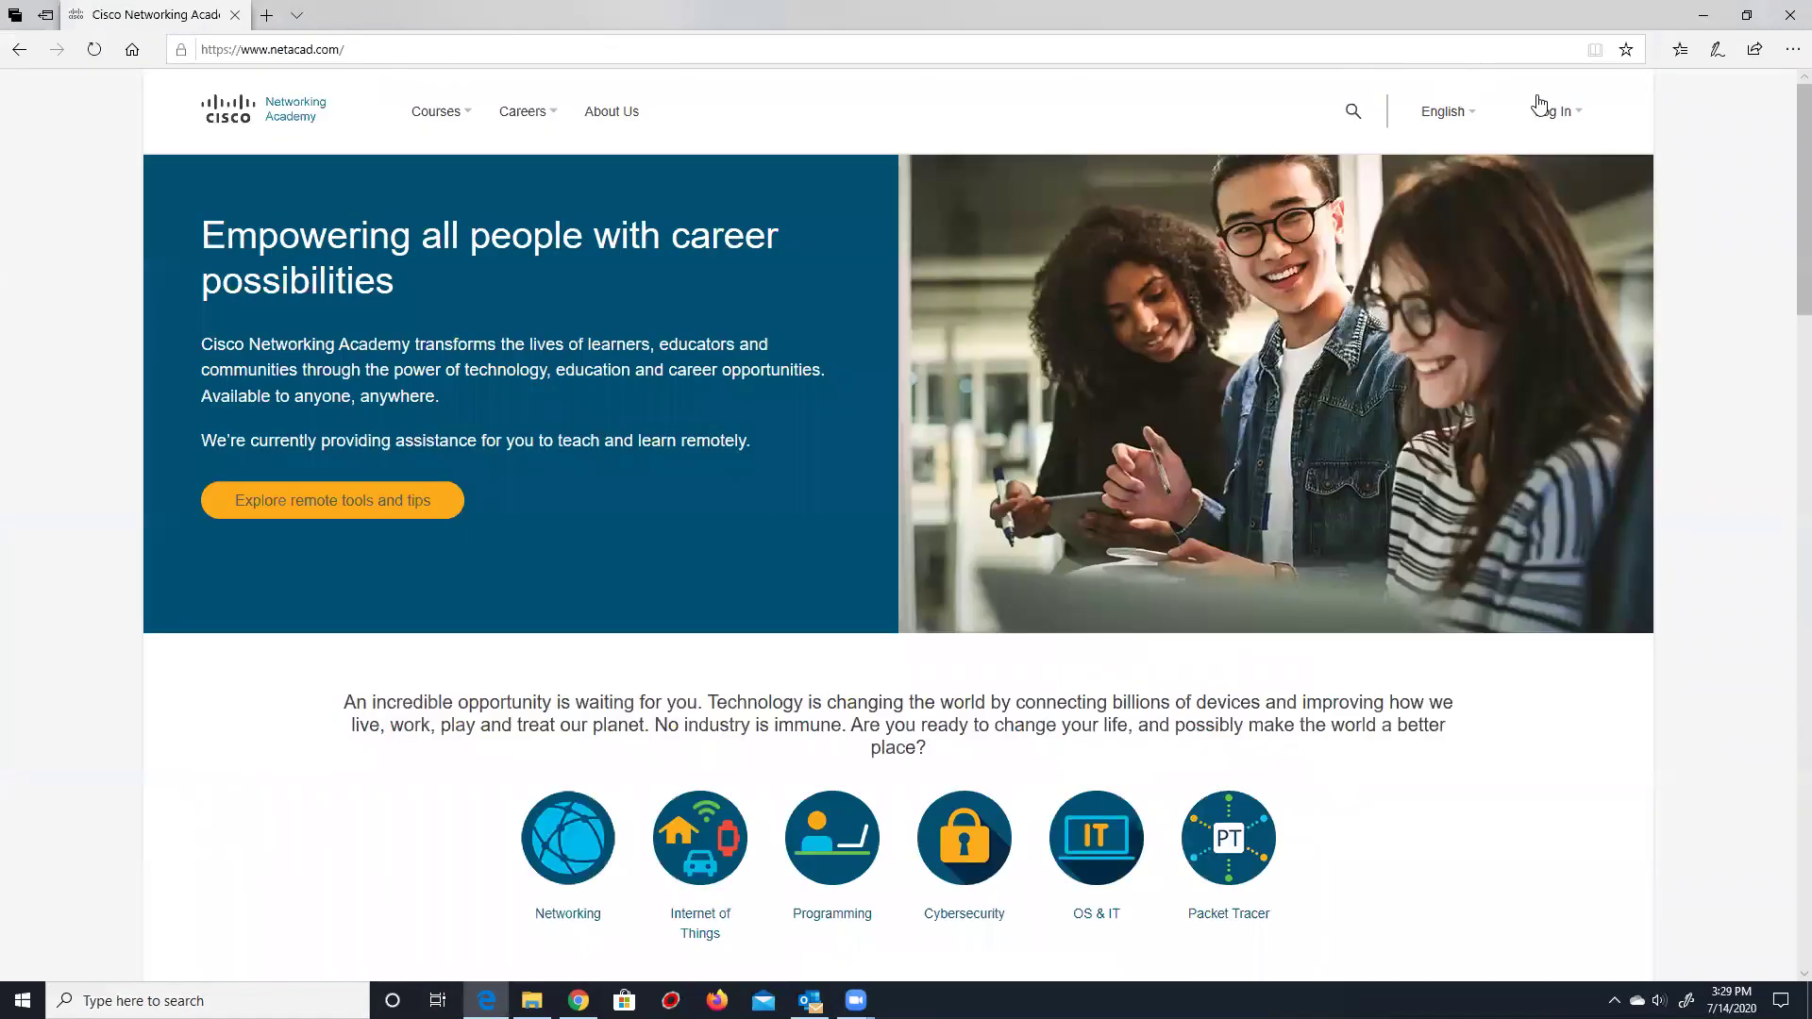
{"action": "left_click", "coordinate": [1540, 106]}
{"action": "left_click", "coordinate": [1500, 227]}
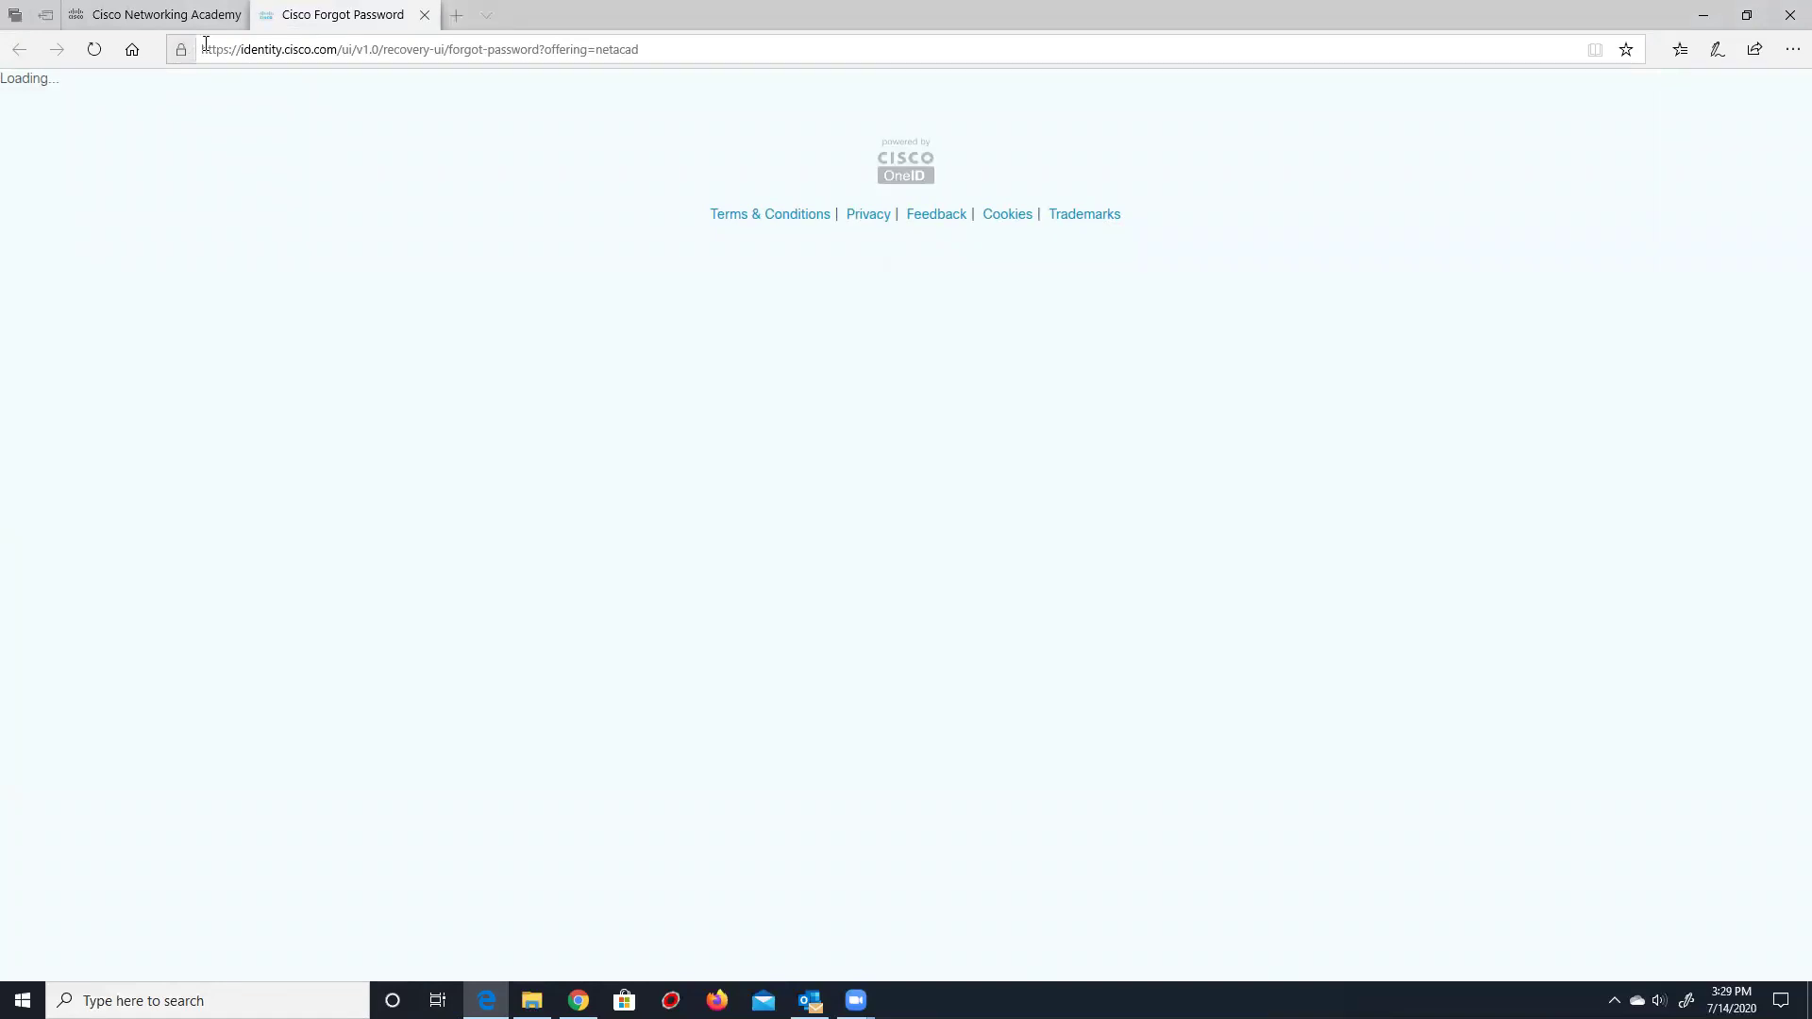
Highlight the forgot-password page's address, revisit the NetAcad login options, and close the page and Edge to return to Chrome.
{"action": "left_click_drag", "start_coordinate": [202, 48], "coordinate": [646, 49]}
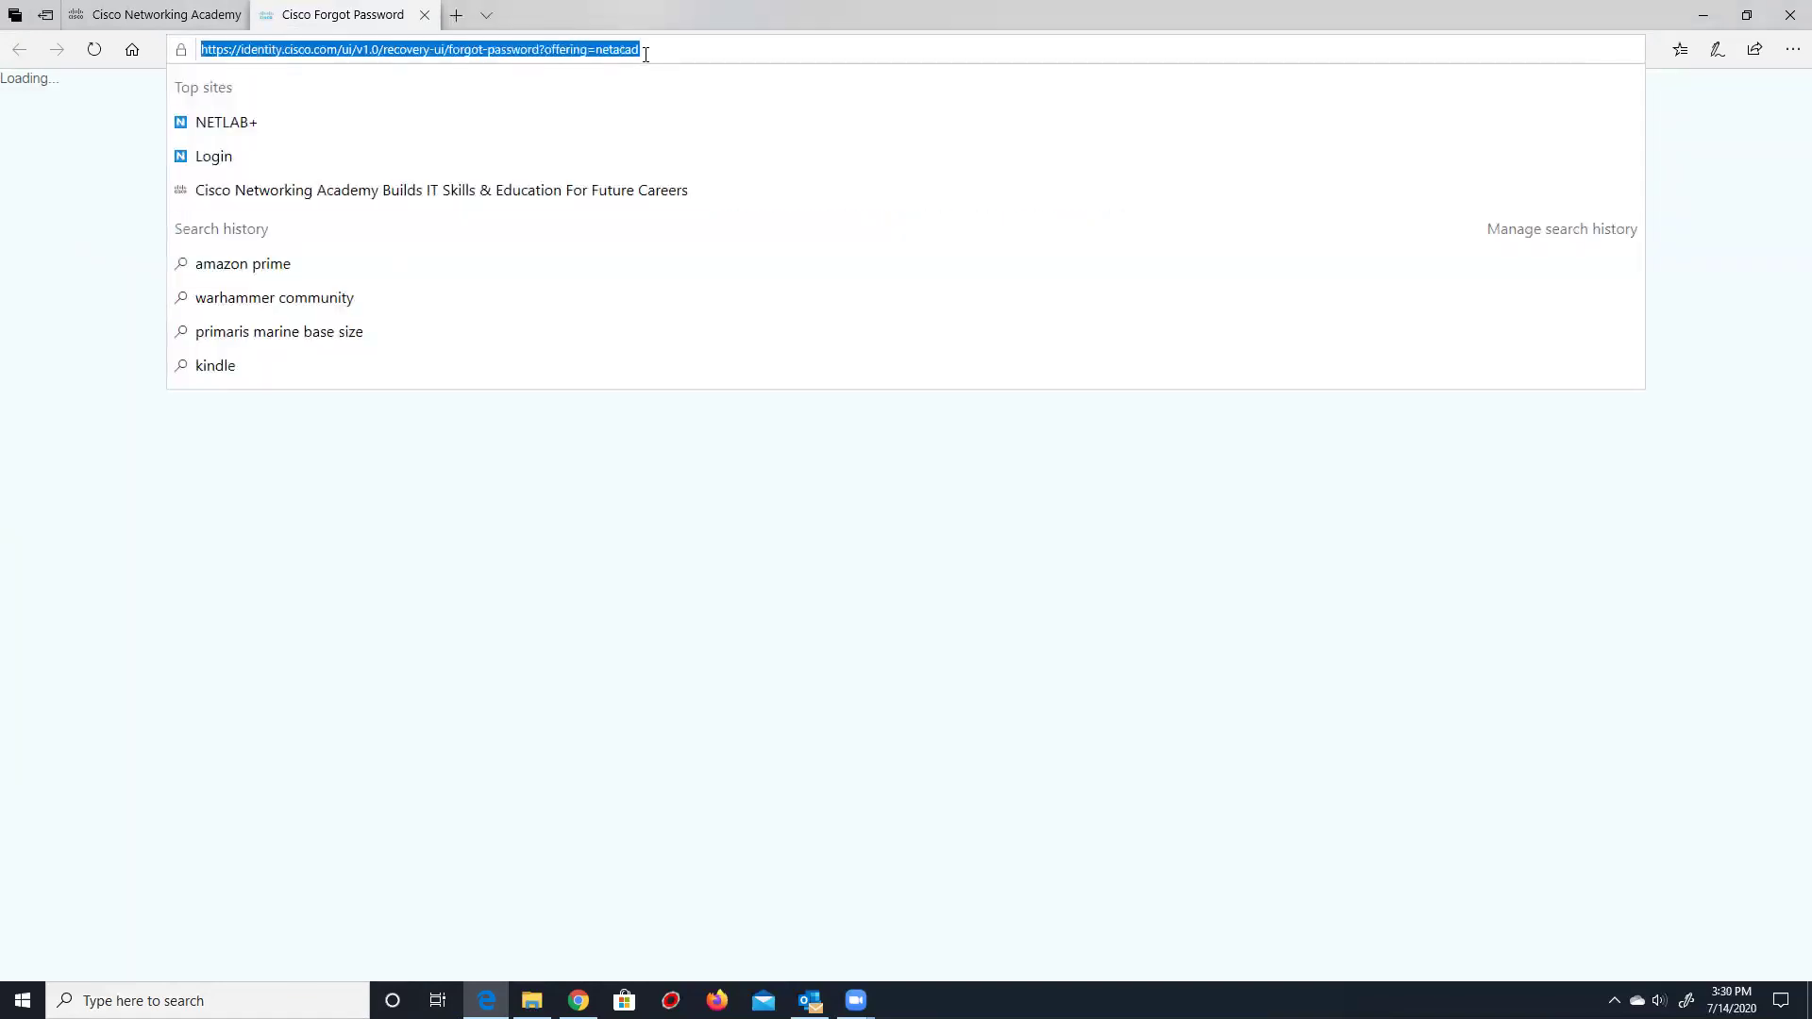
{"action": "left_click", "coordinate": [95, 137]}
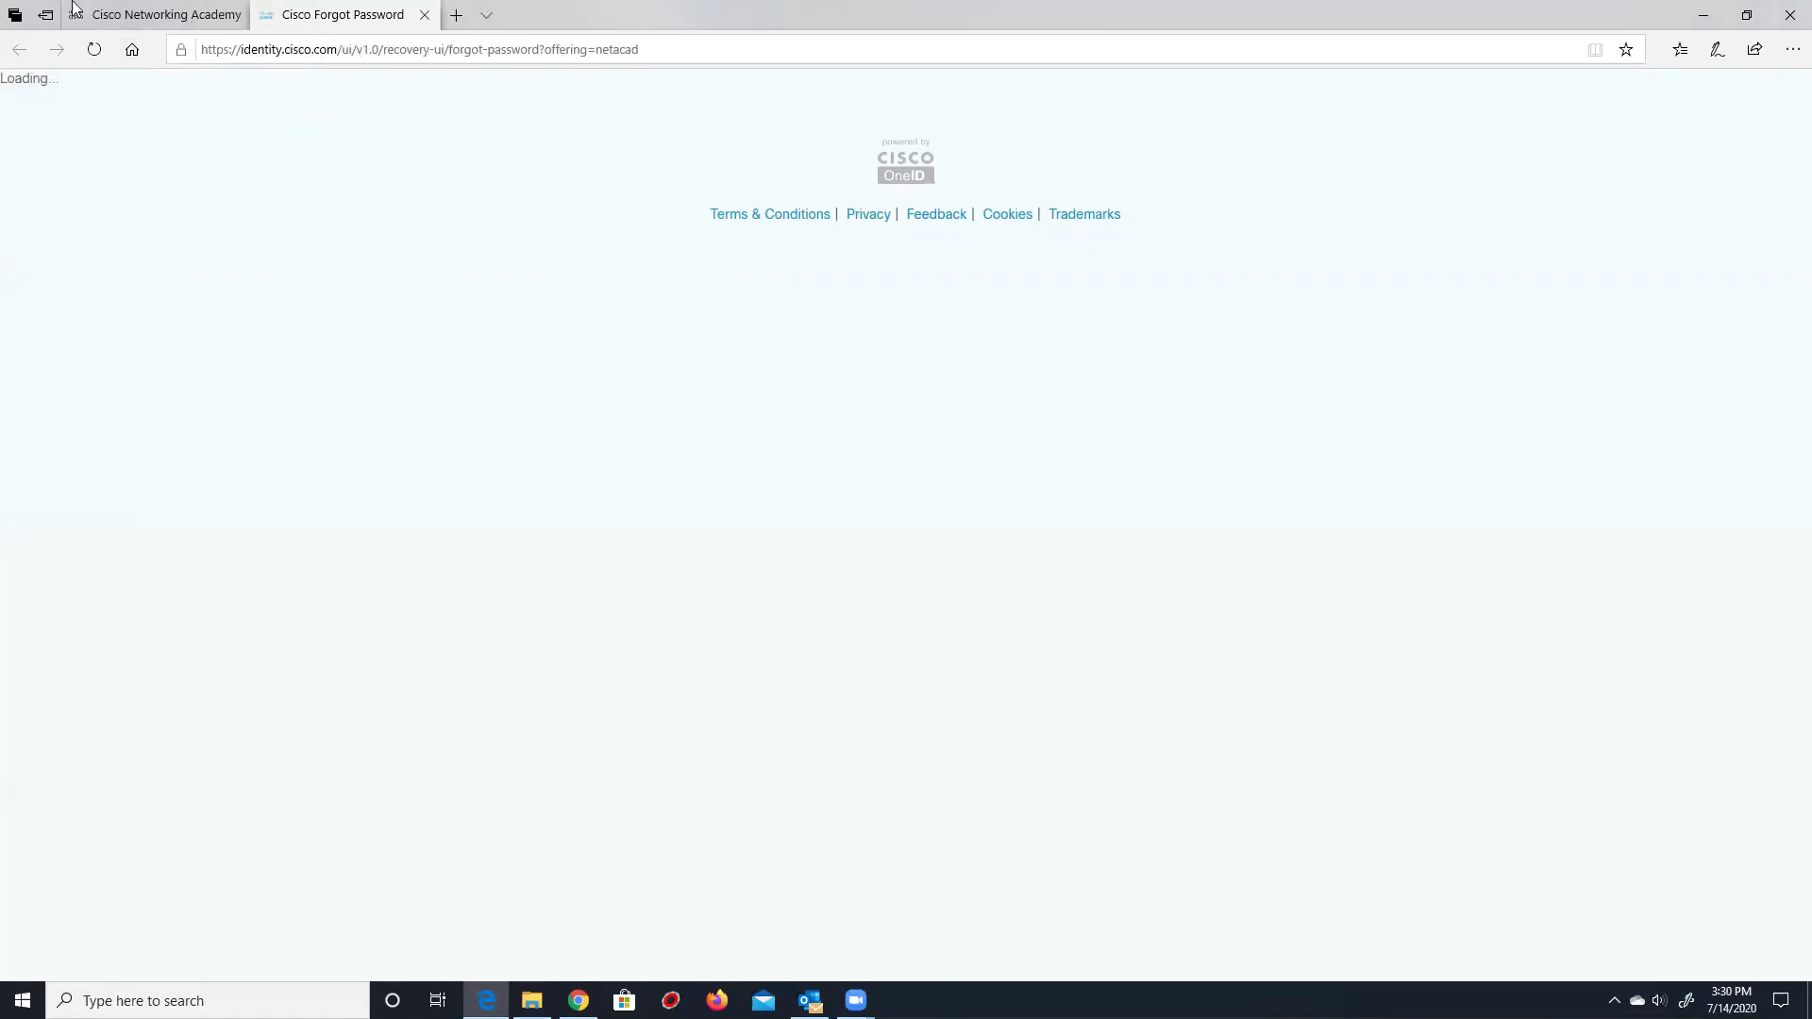
{"action": "left_click", "coordinate": [191, 26]}
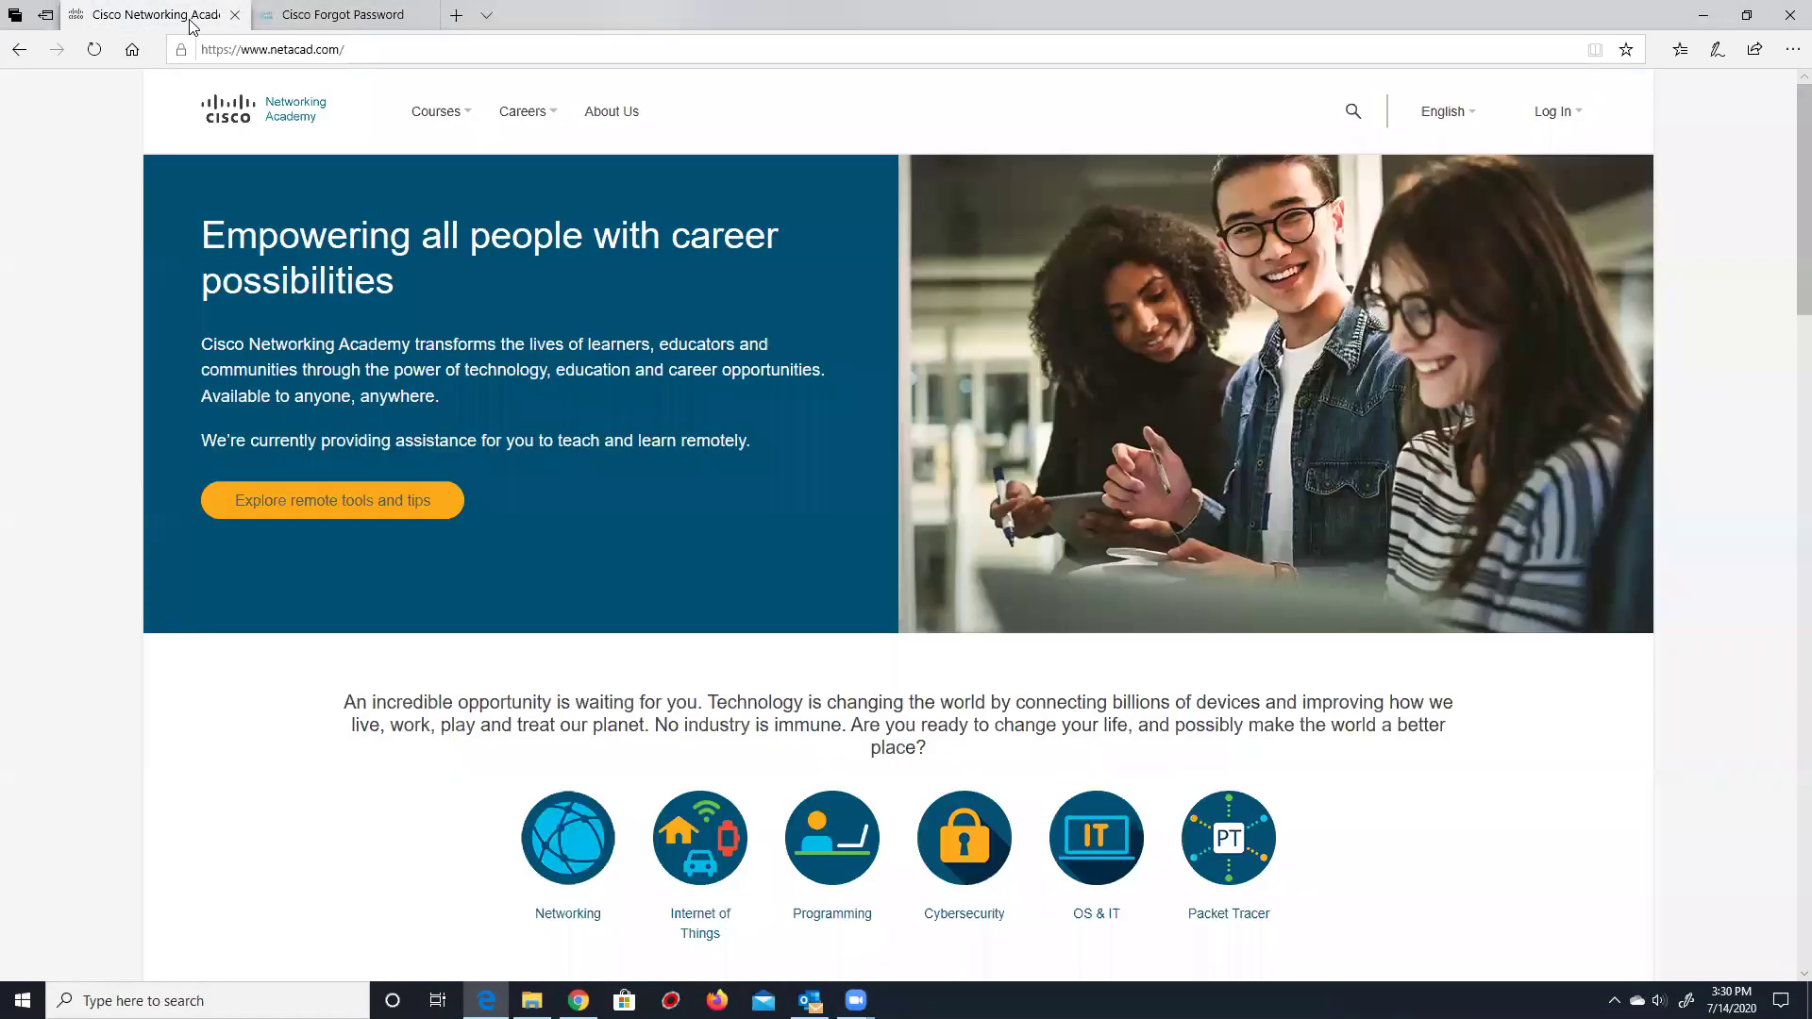
{"action": "left_click", "coordinate": [1584, 117]}
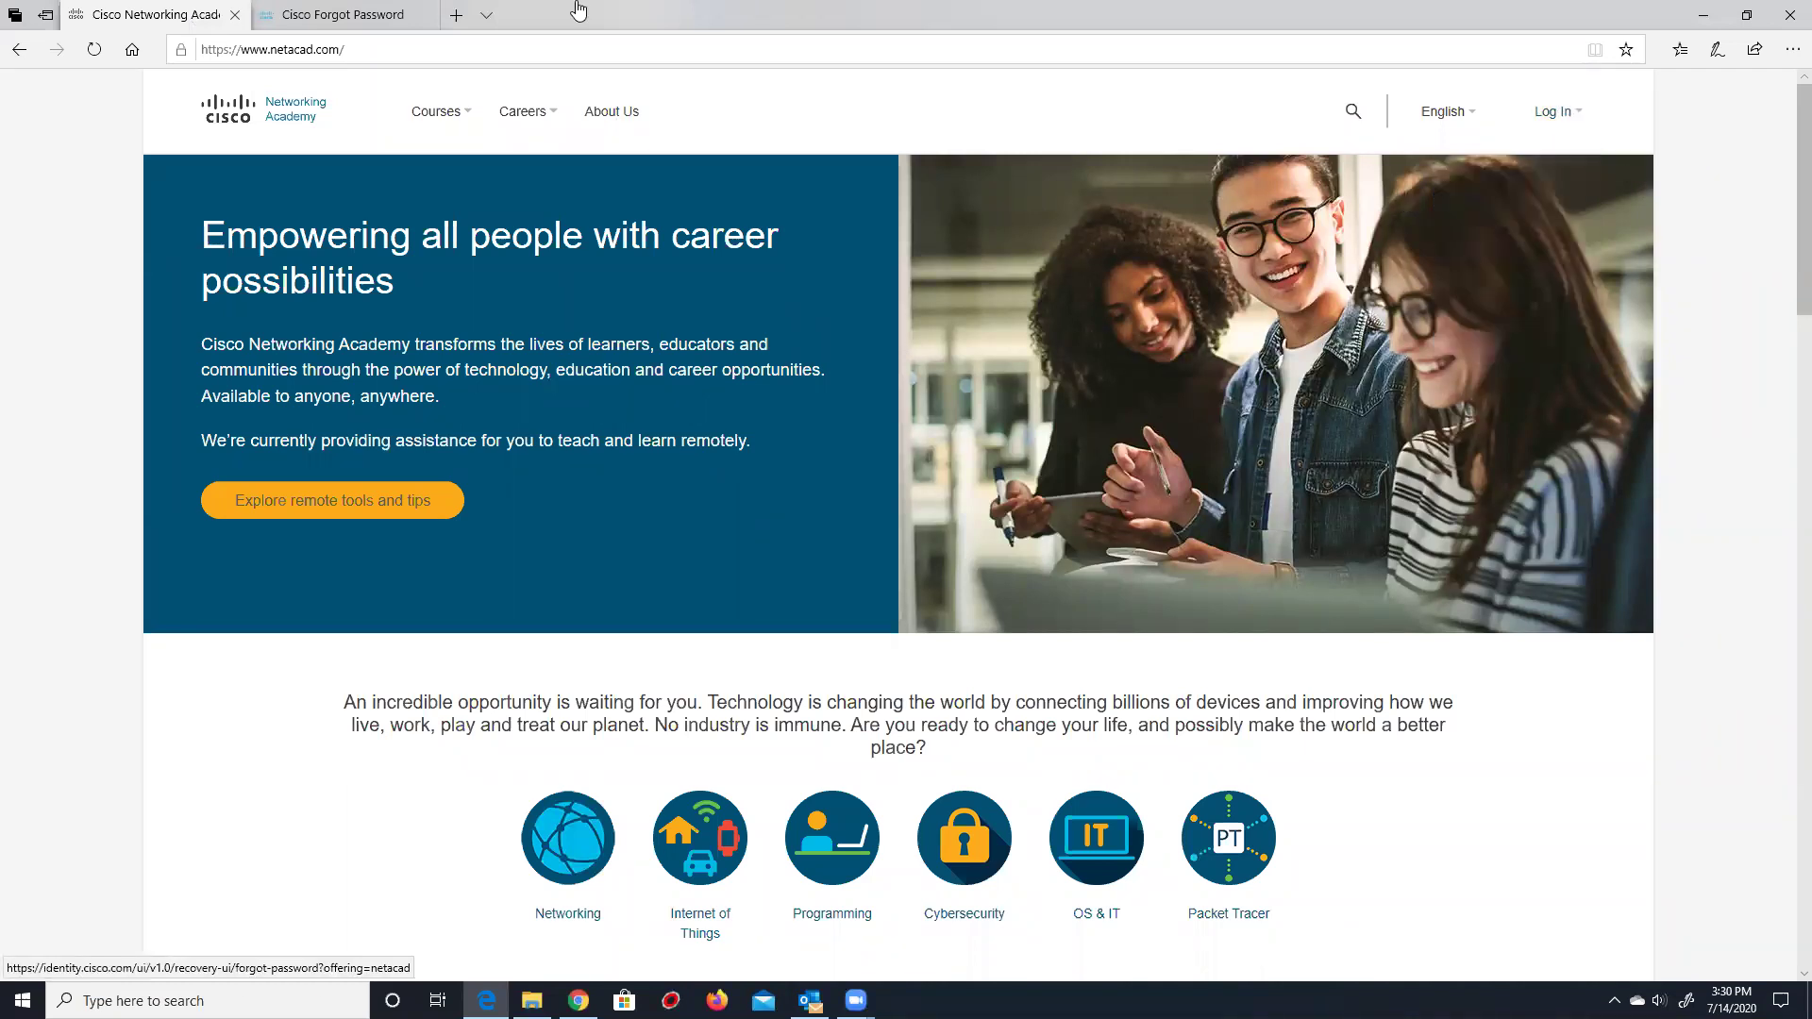
{"action": "left_click", "coordinate": [368, 14]}
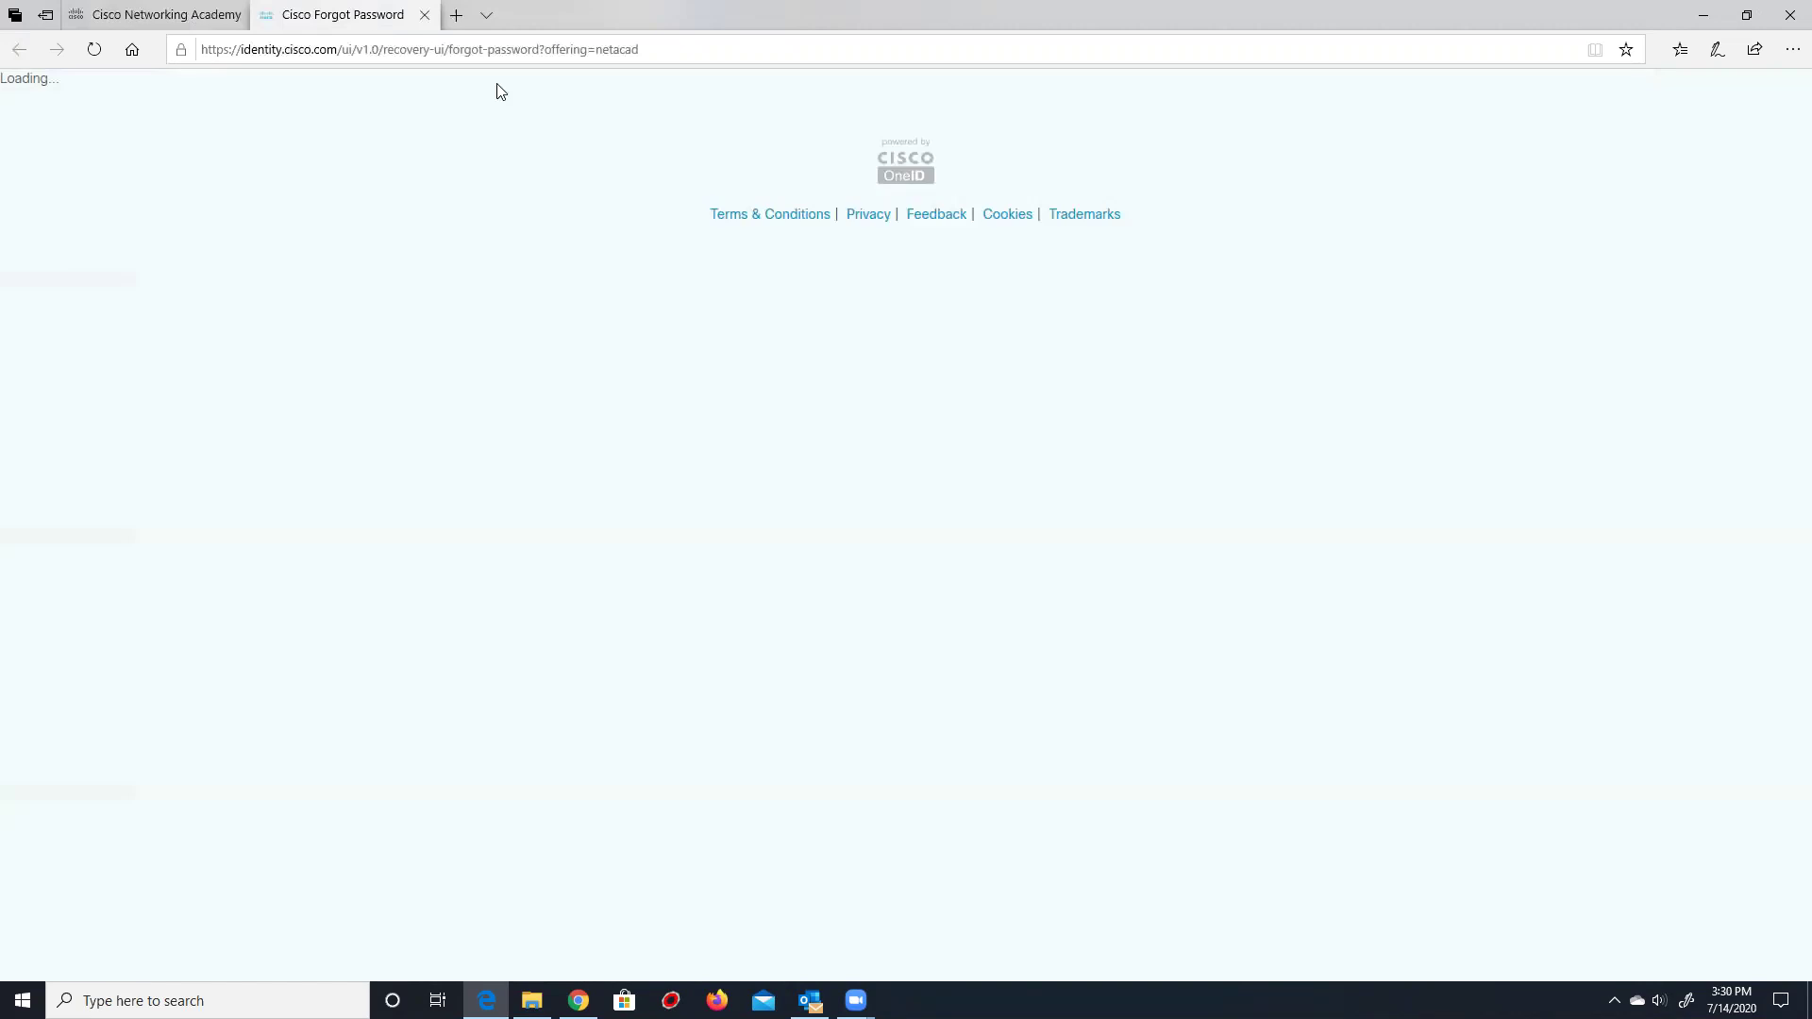
{"action": "left_click", "coordinate": [426, 16]}
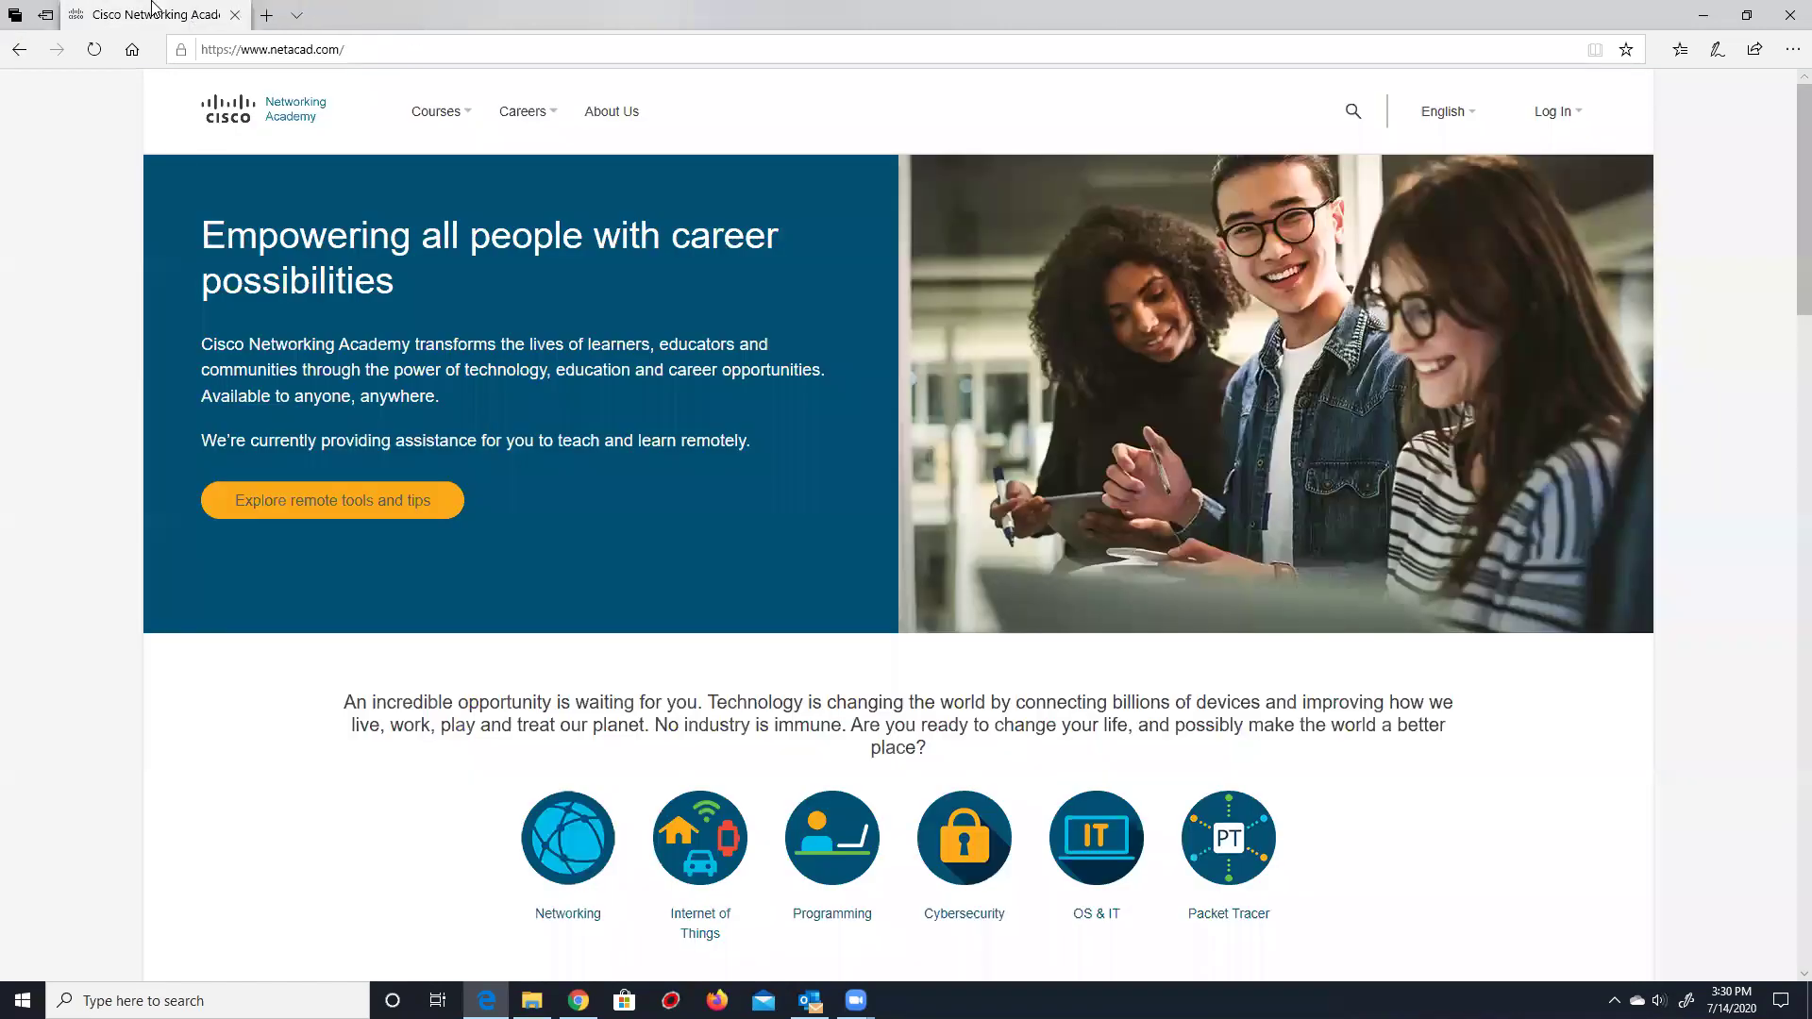
{"action": "left_click", "coordinate": [1778, 16]}
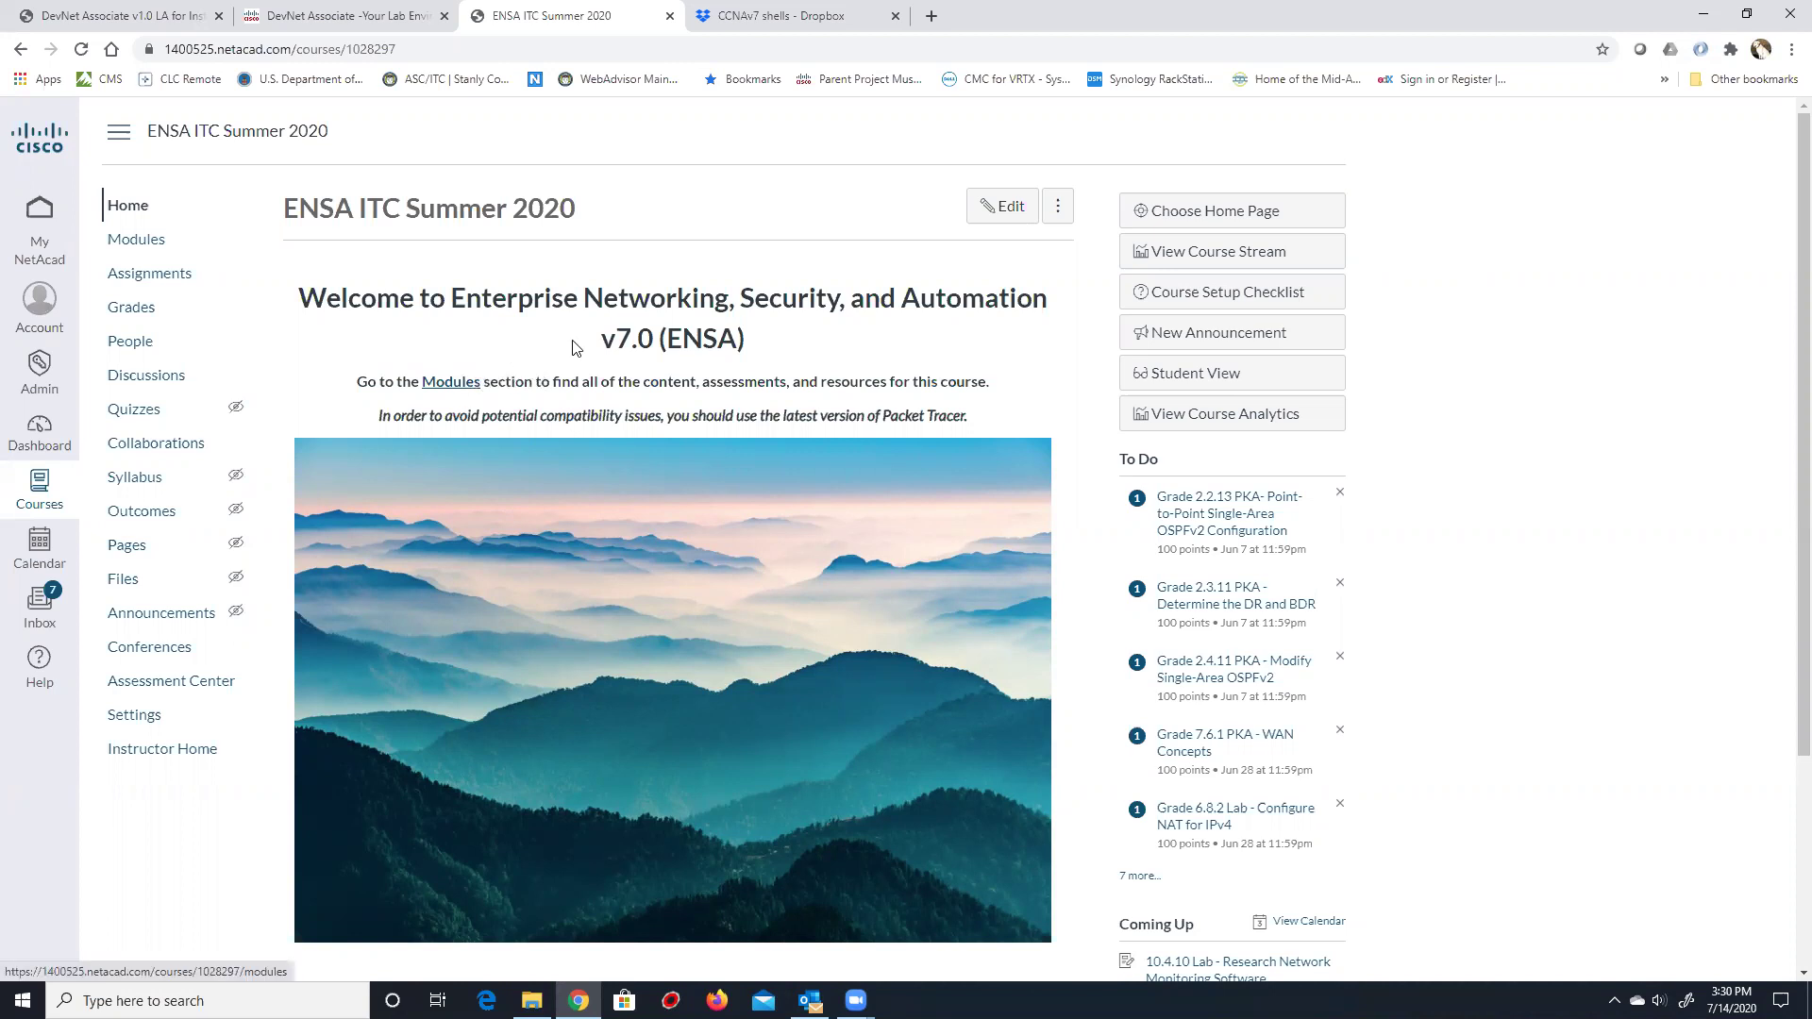
Return to the I'm Teaching page and look through the in-progress courses.
{"action": "left_click", "coordinate": [40, 229]}
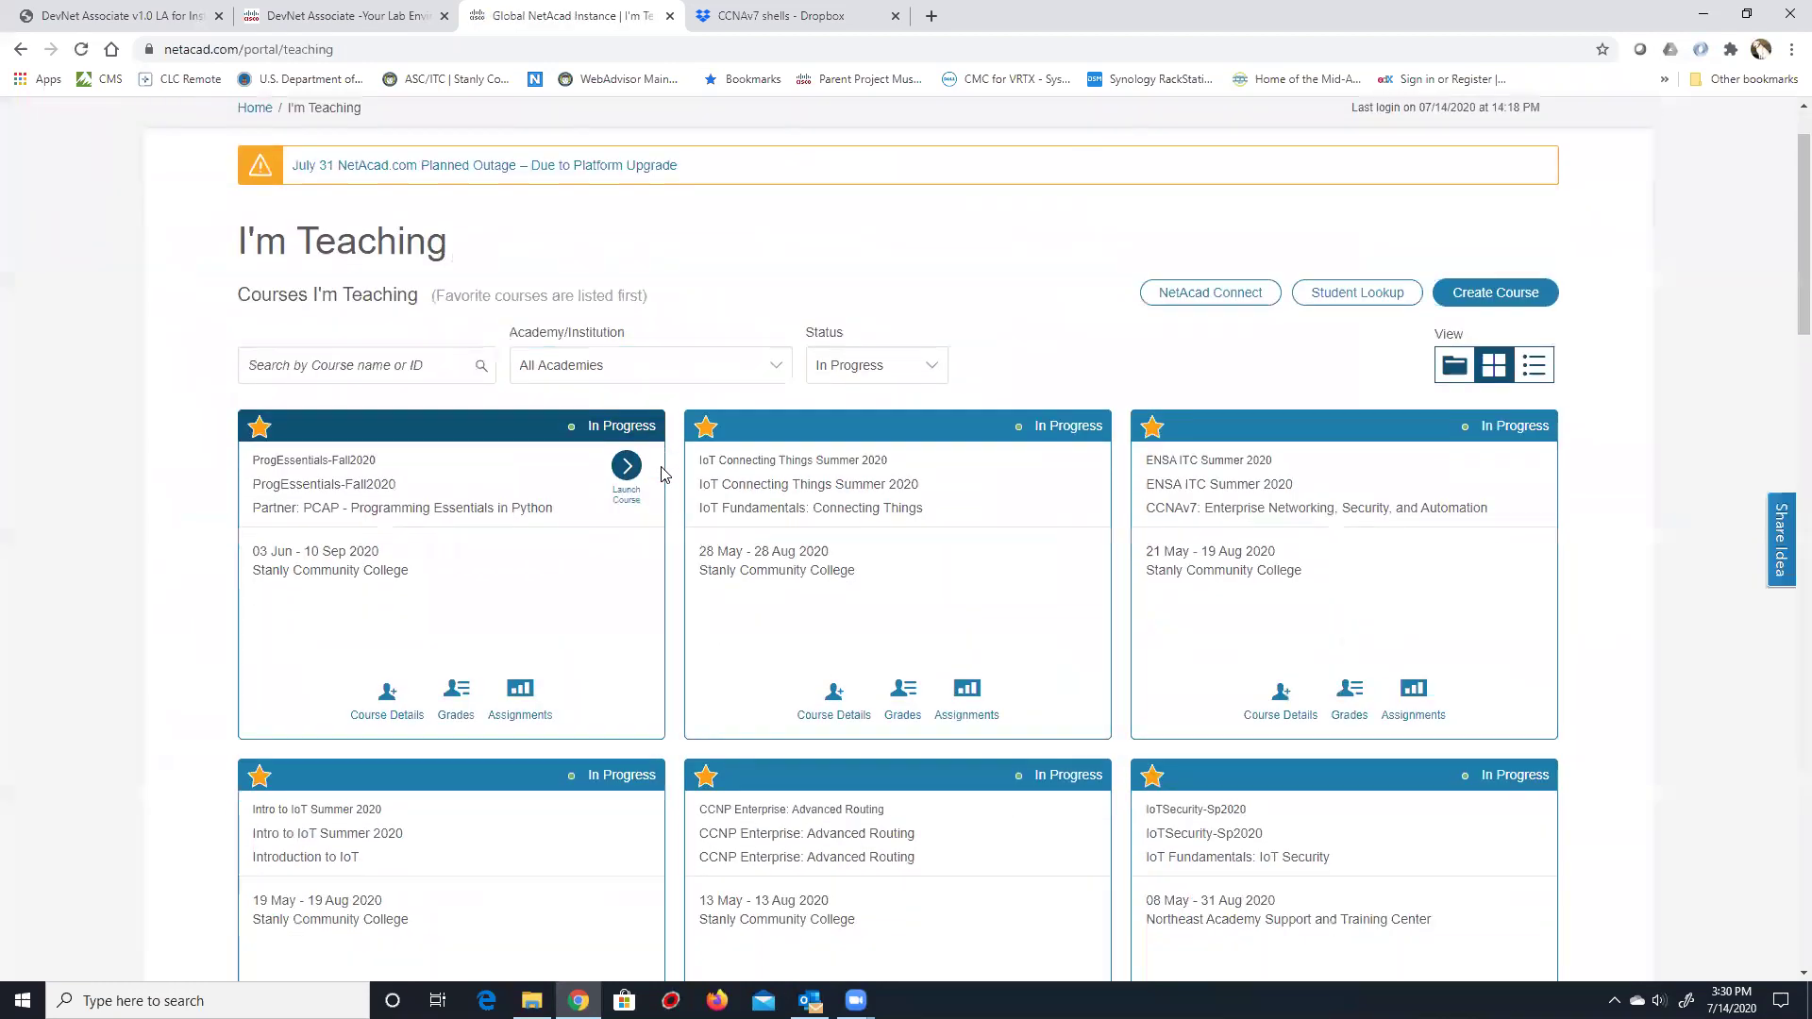
{"action": "scroll", "coordinate": [667, 482], "scroll_direction": "down", "scroll_amount": 20}
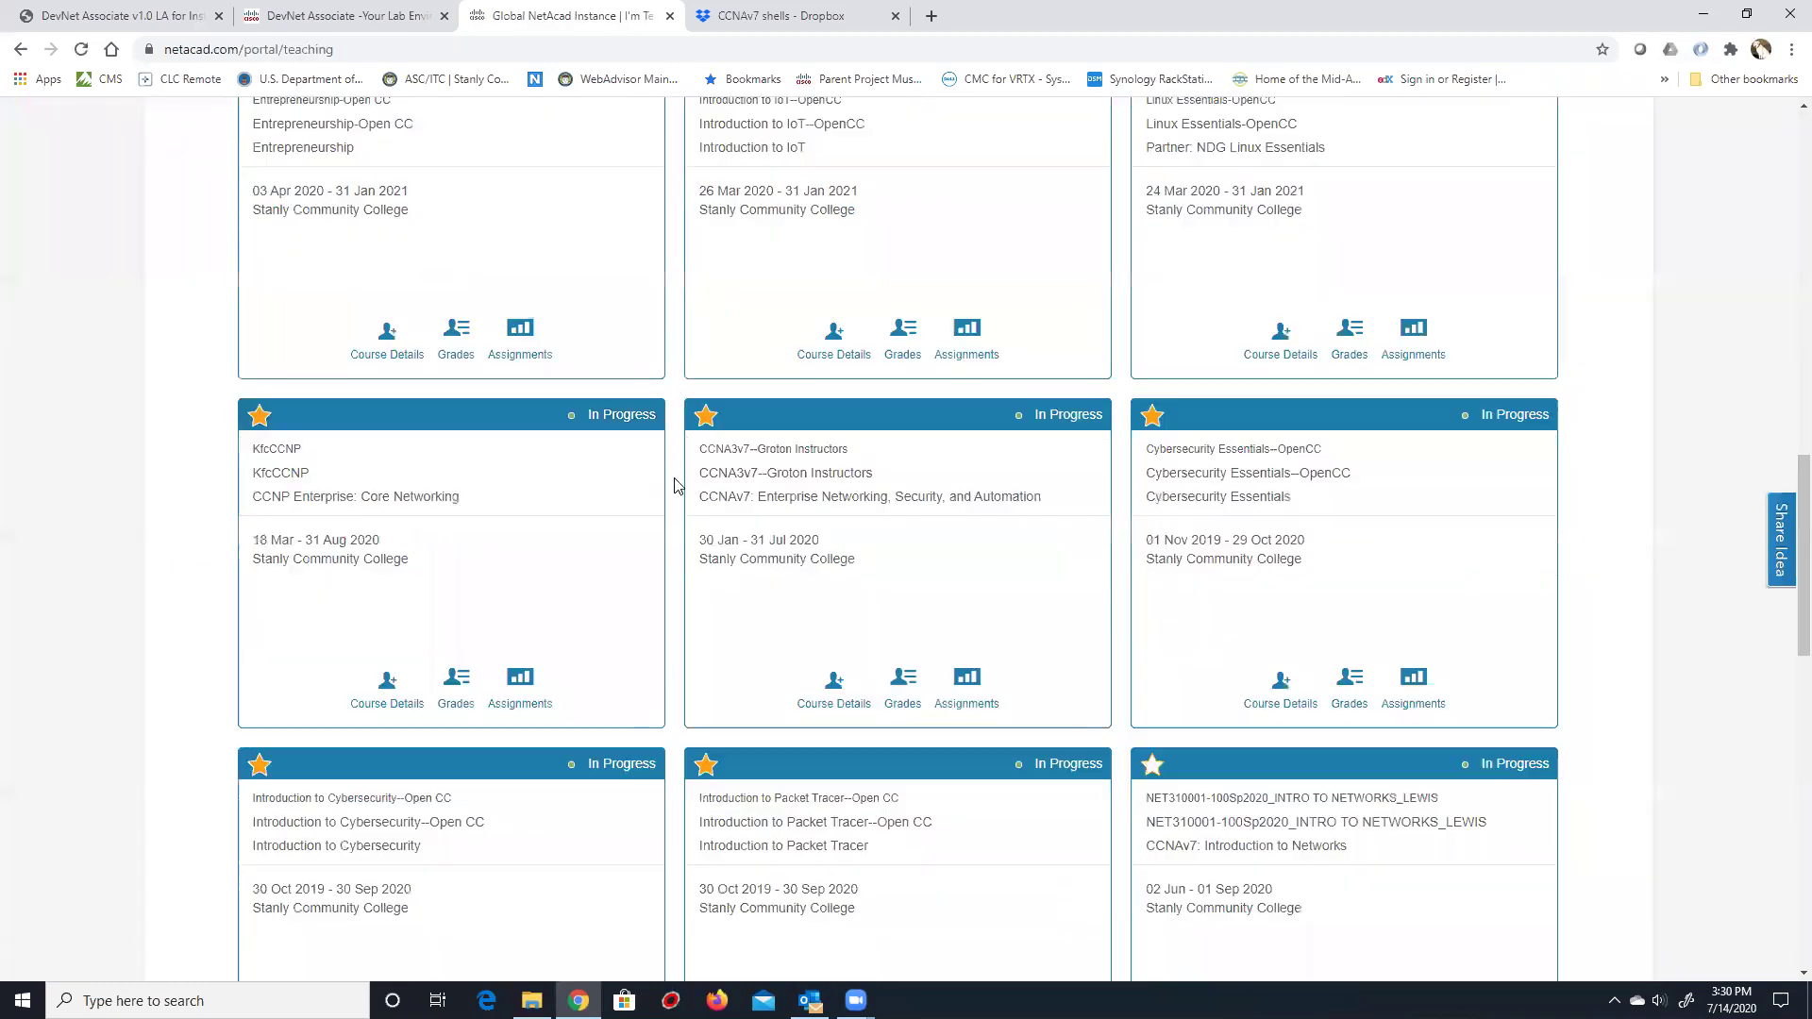
{"action": "scroll", "coordinate": [681, 483], "scroll_direction": "down", "scroll_amount": 3}
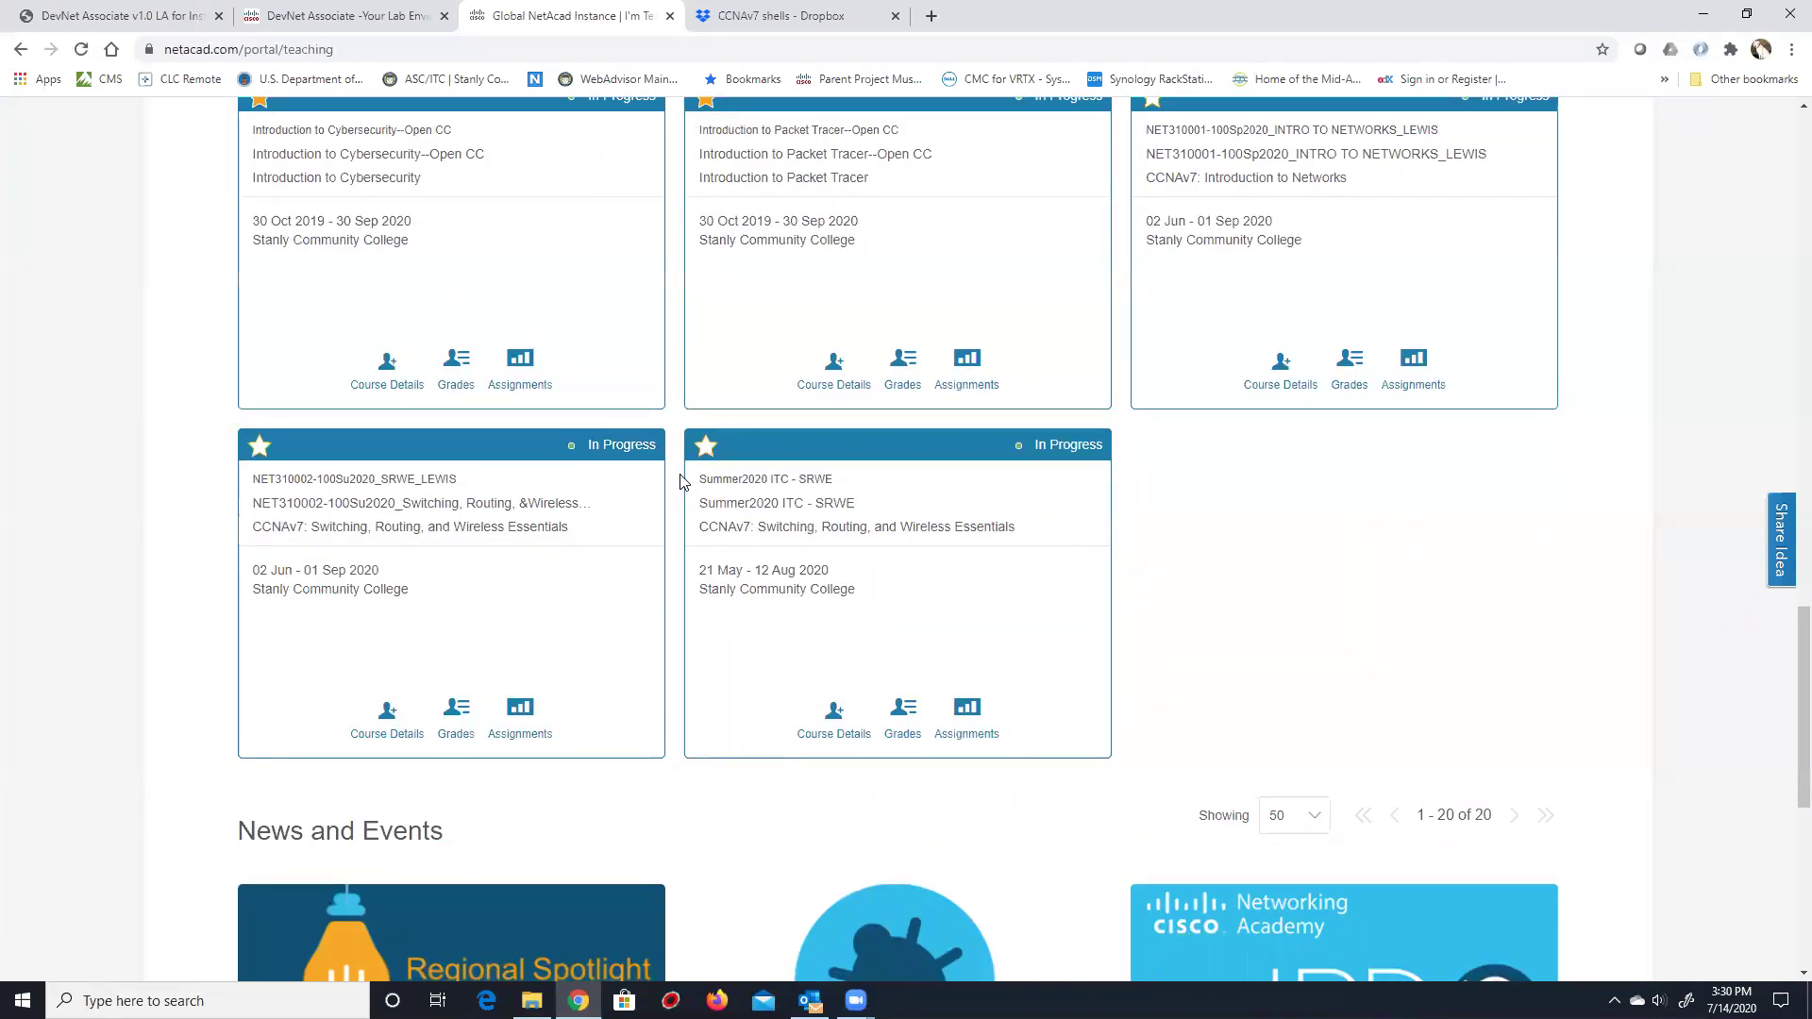
{"action": "scroll", "coordinate": [681, 482], "scroll_direction": "up", "scroll_amount": 5}
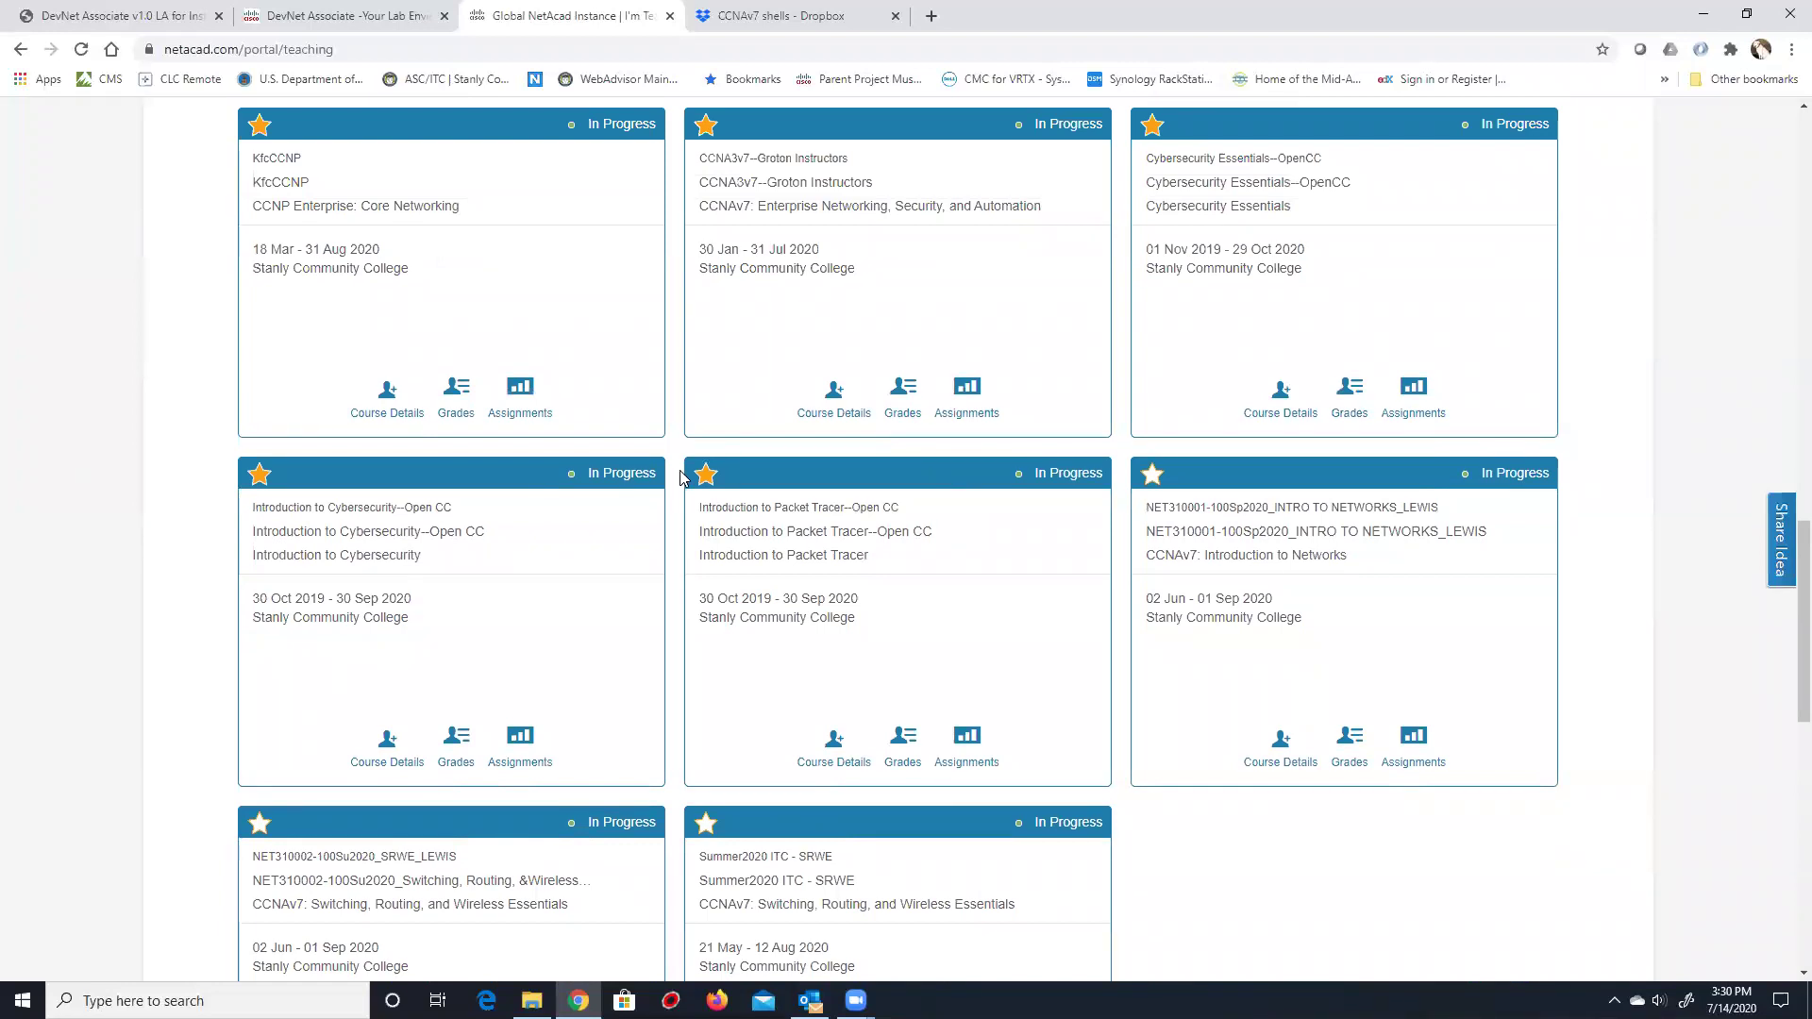
{"action": "scroll", "coordinate": [681, 477], "scroll_direction": "up", "scroll_amount": 10}
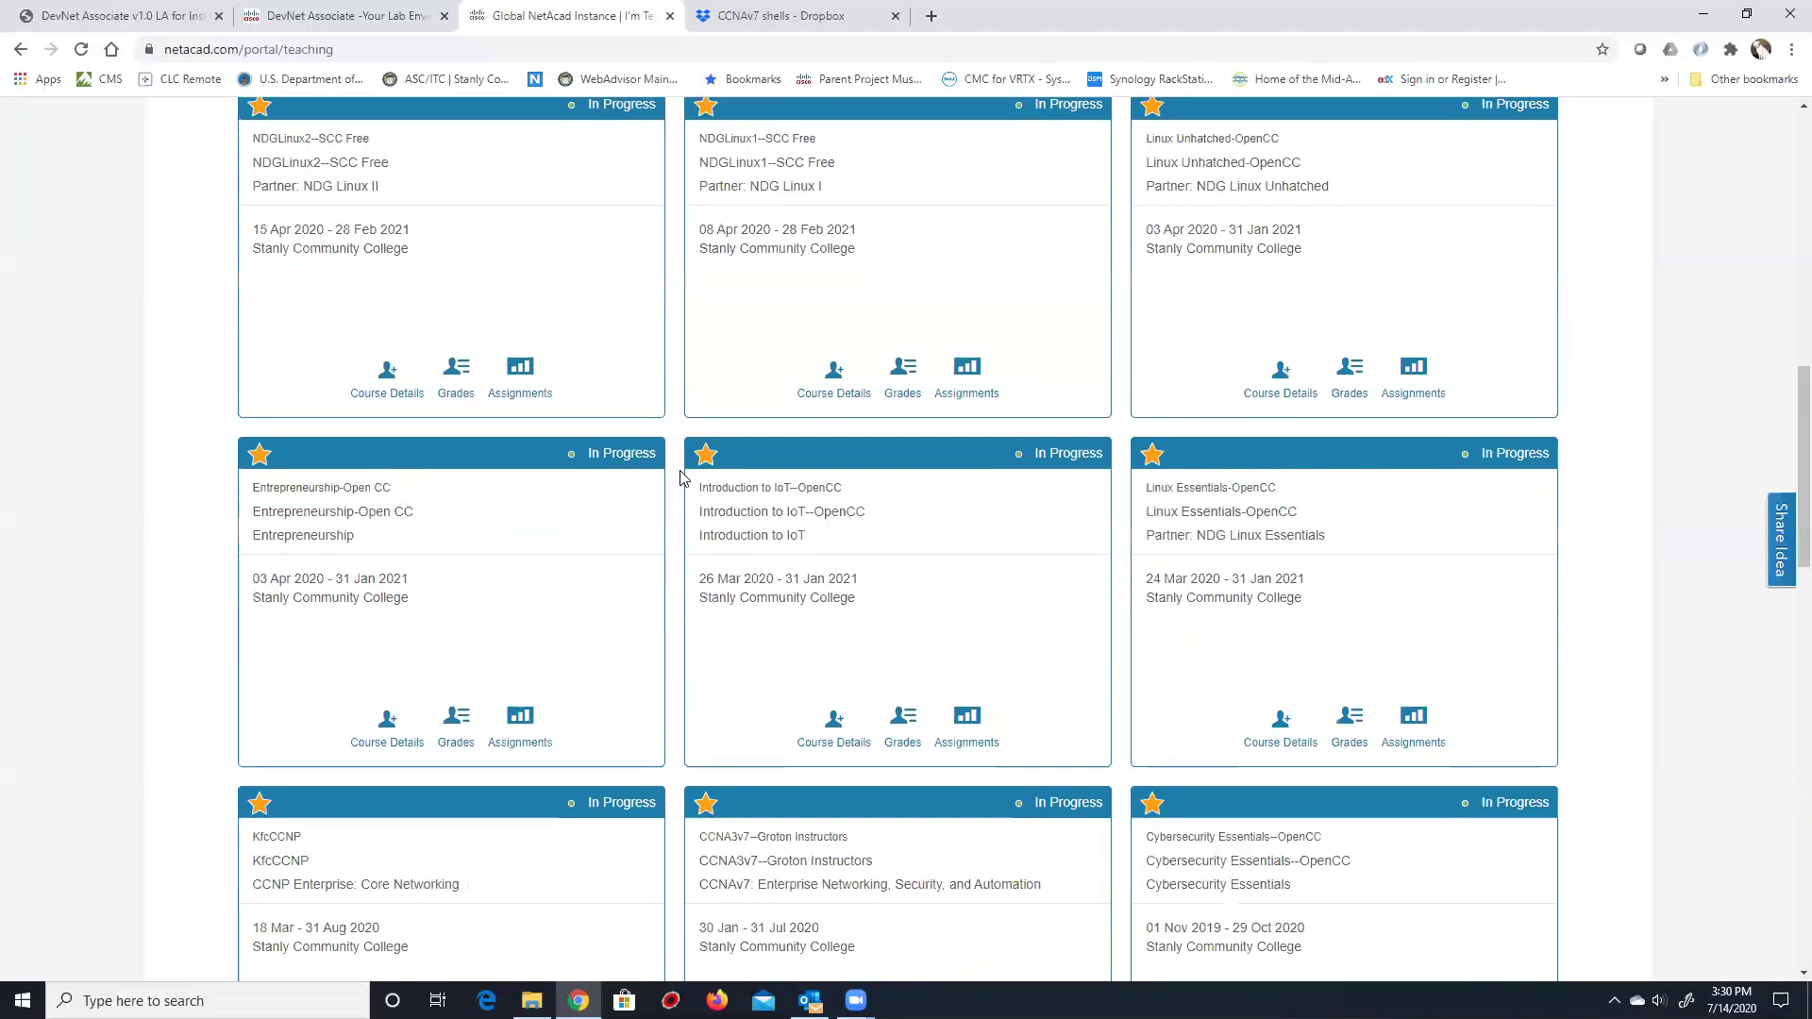
{"action": "scroll", "coordinate": [683, 477], "scroll_direction": "up", "scroll_amount": 6}
{"action": "scroll", "coordinate": [683, 478], "scroll_direction": "up", "scroll_amount": 4}
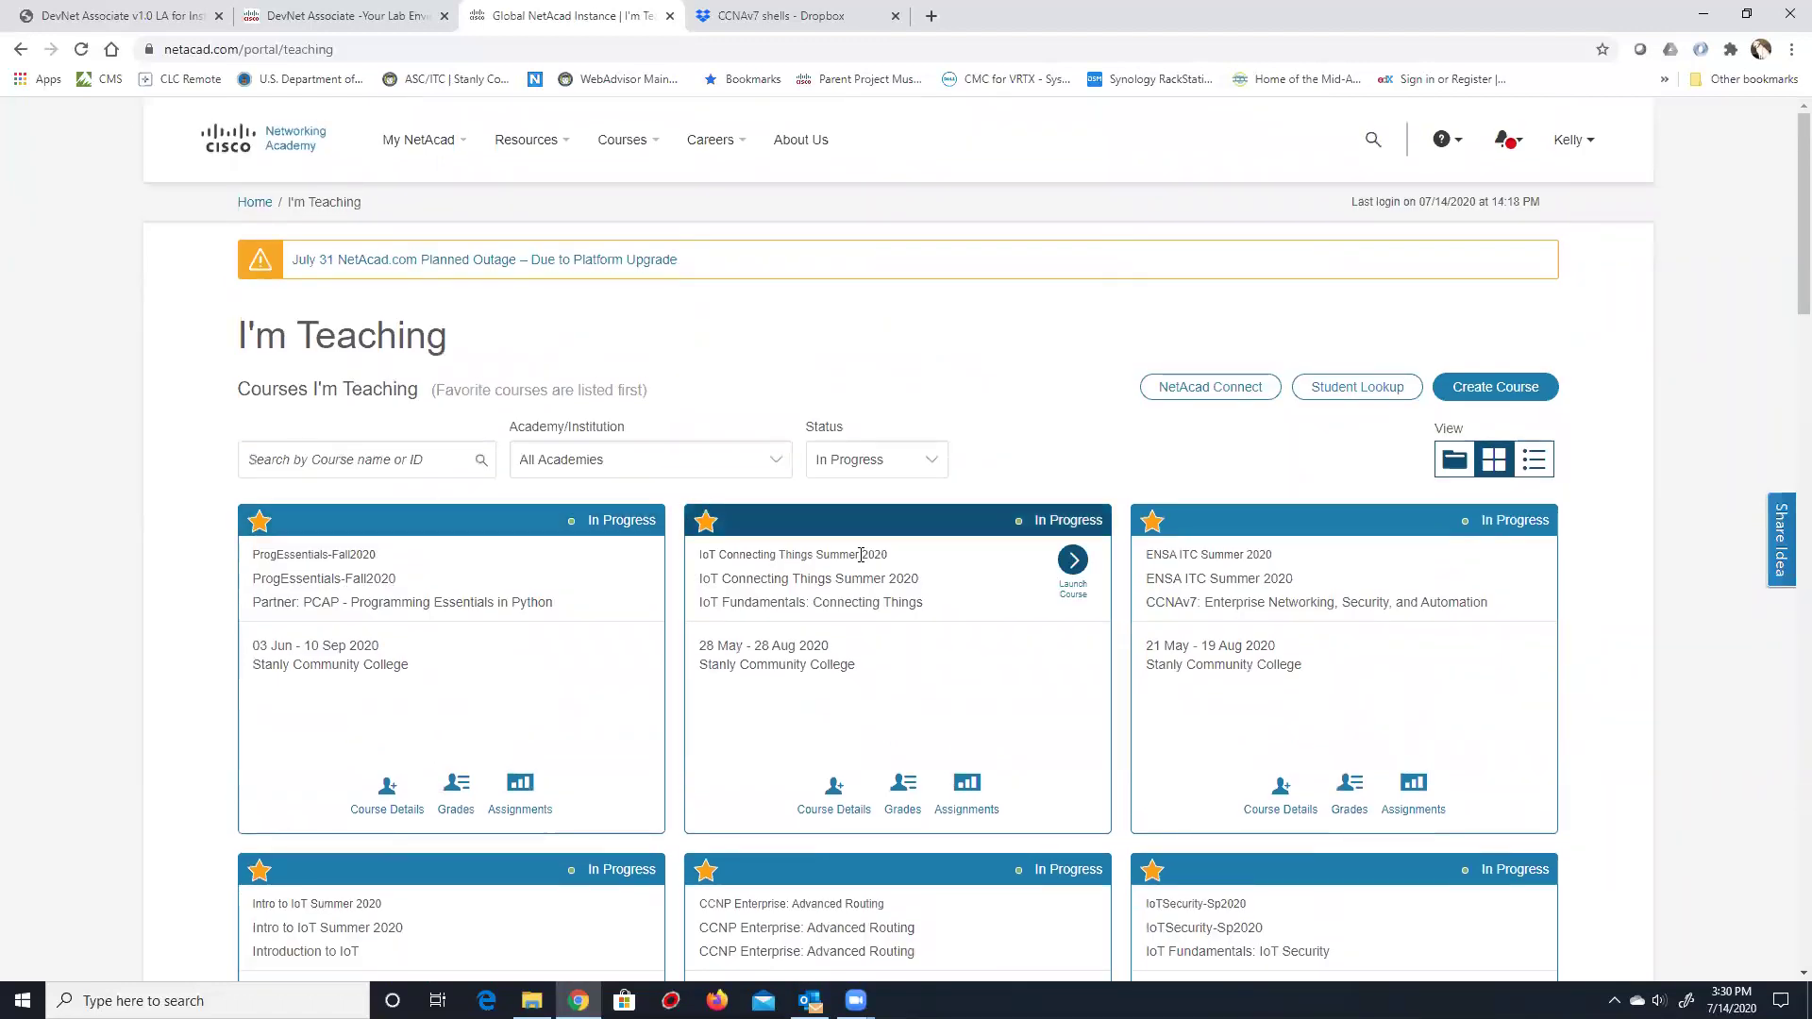
Point out the end date on the ENSA ITC Summer 2020 course card and launch that course.
{"action": "mouse_move", "coordinate": [1521, 560]}
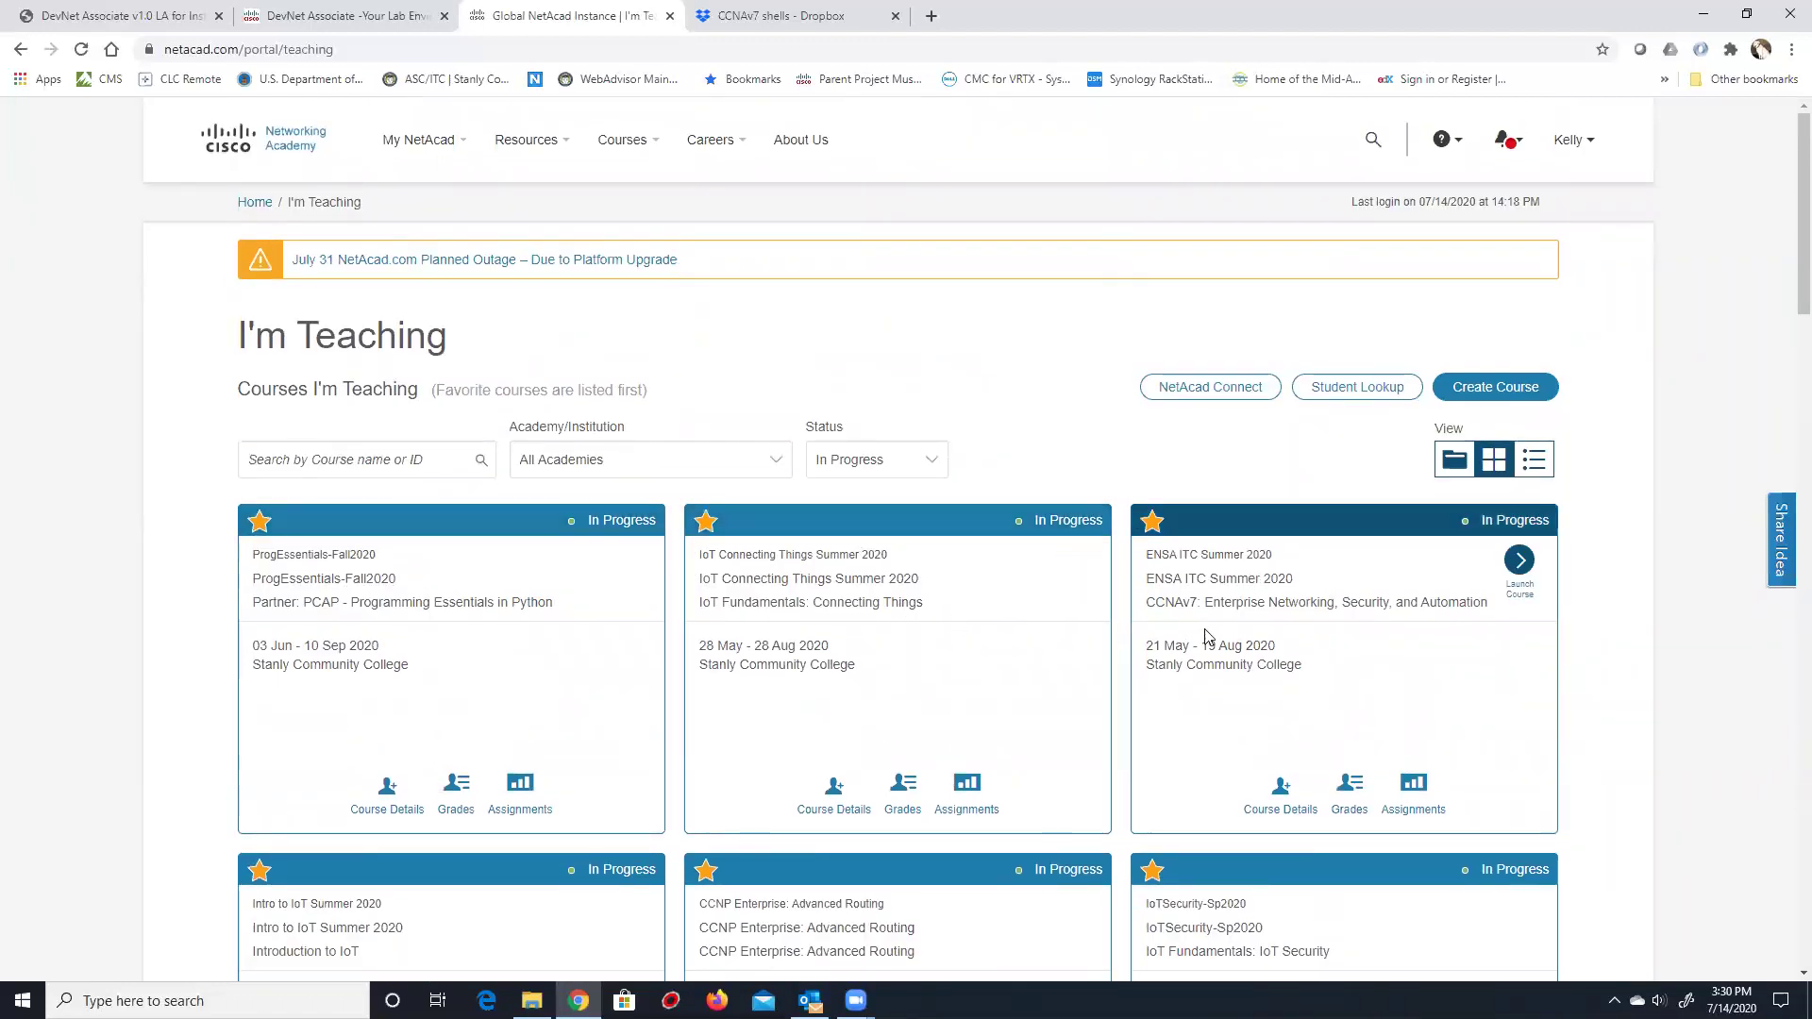
{"action": "left_click", "coordinate": [1285, 645]}
{"action": "left_click_drag", "start_coordinate": [1276, 645], "coordinate": [1194, 645]}
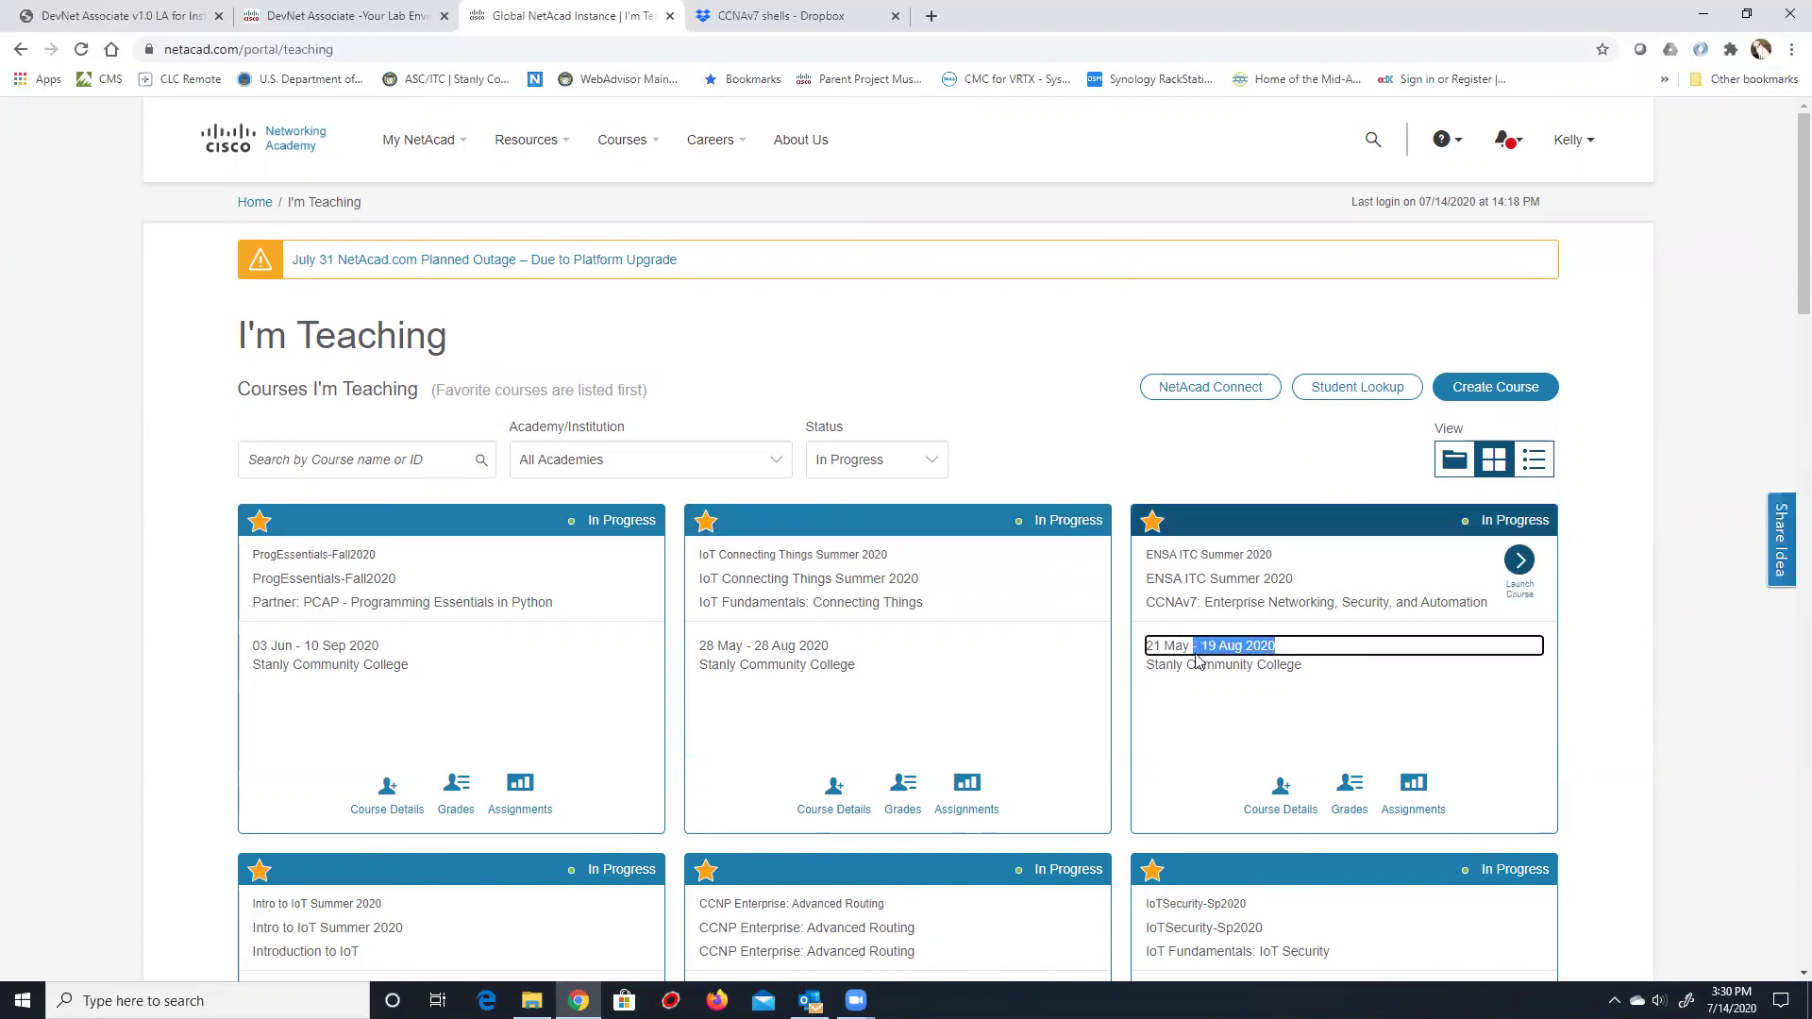
{"action": "left_click", "coordinate": [1213, 690]}
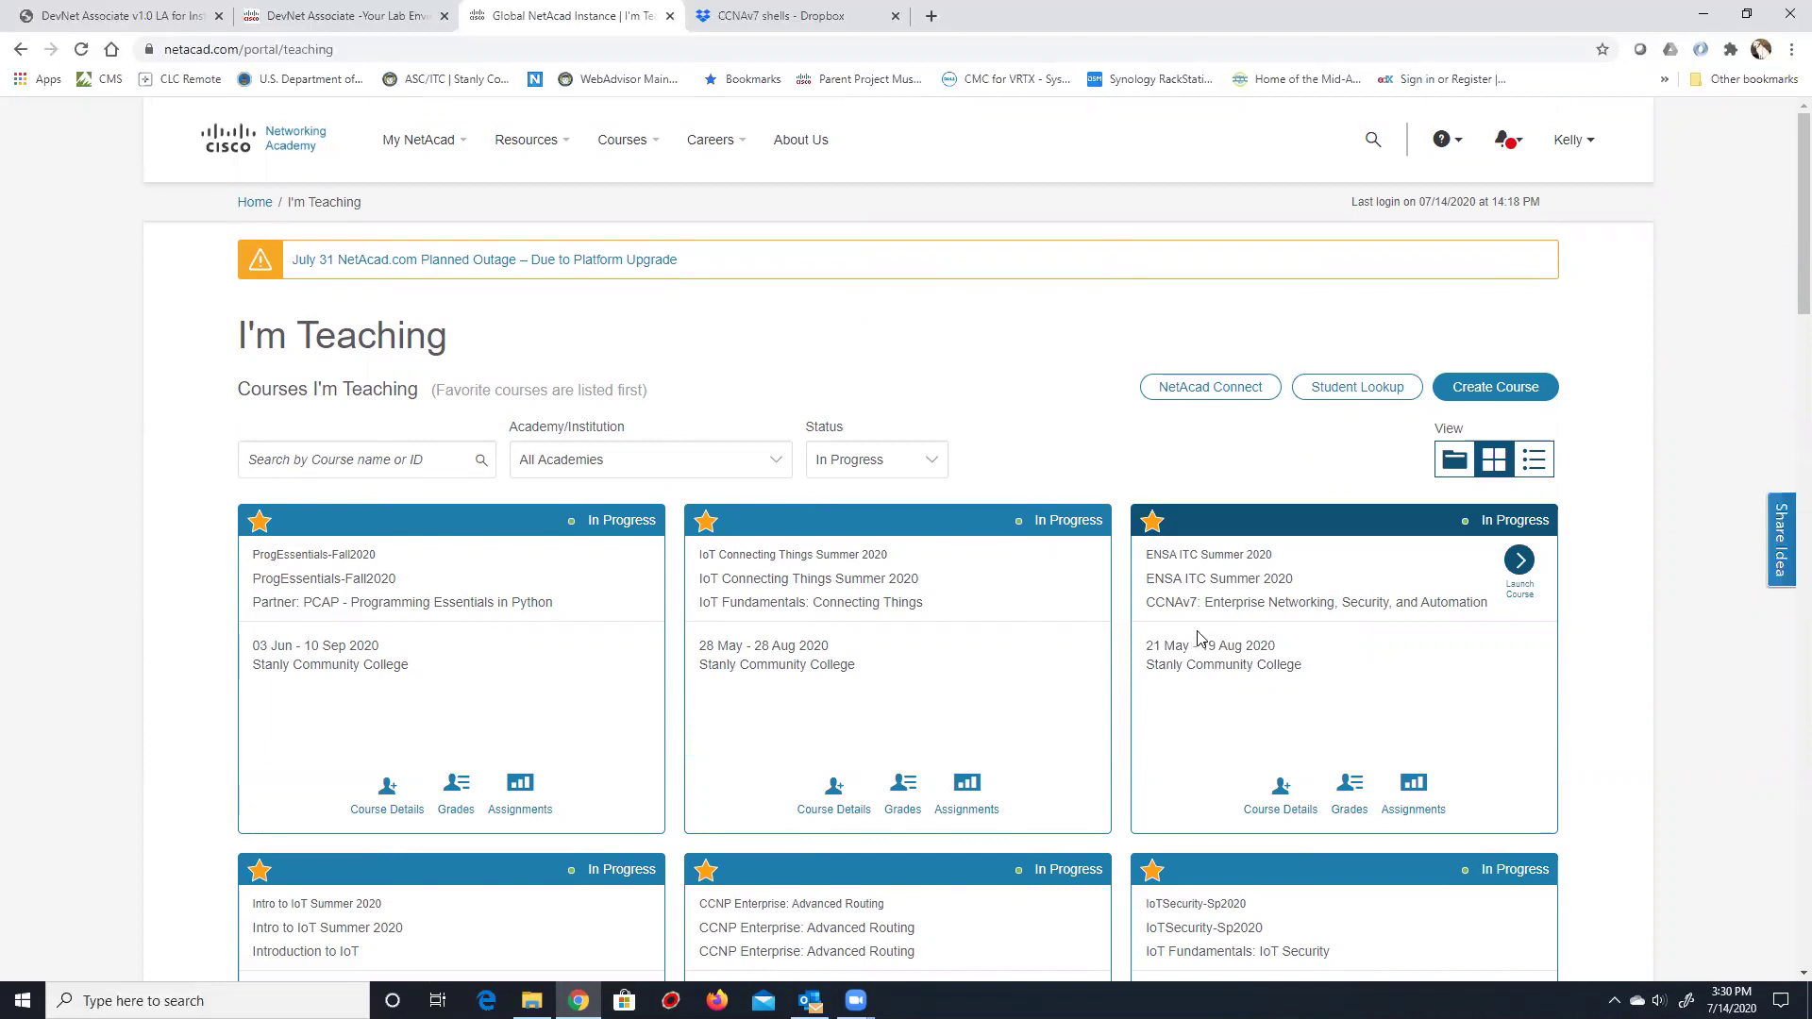
{"action": "mouse_move", "coordinate": [1519, 561]}
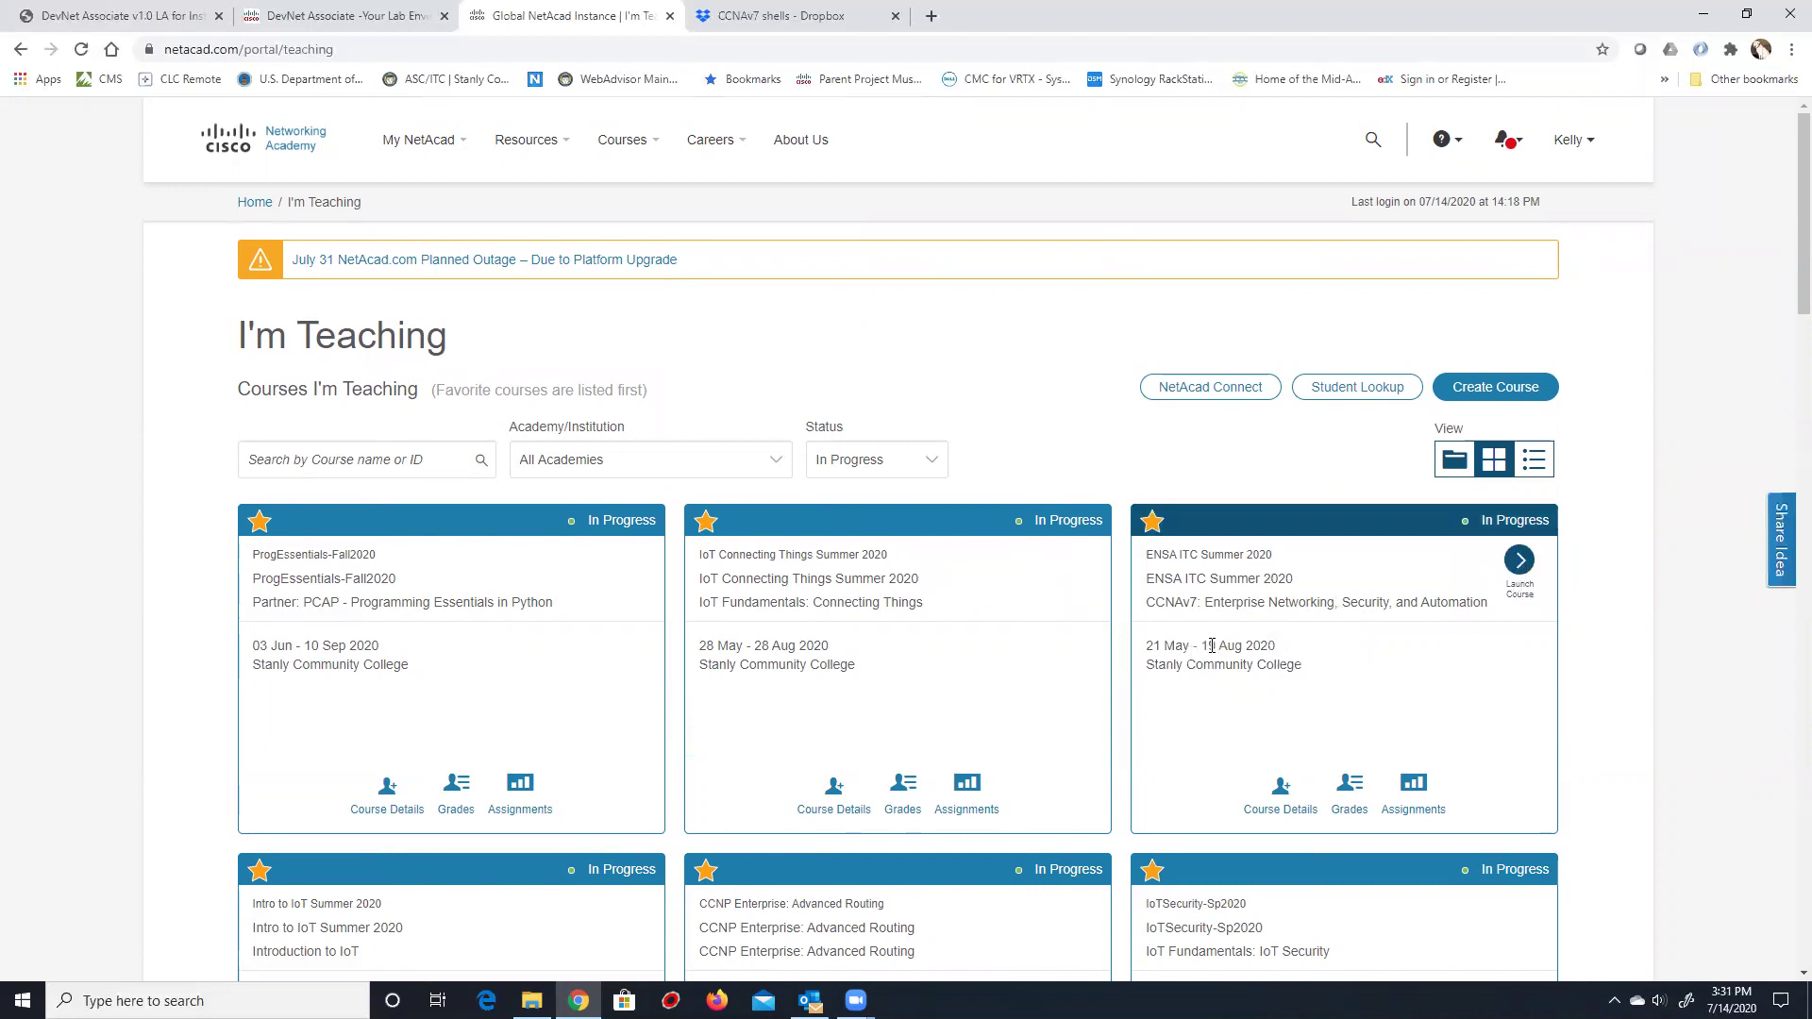
{"action": "left_click", "coordinate": [1510, 563]}
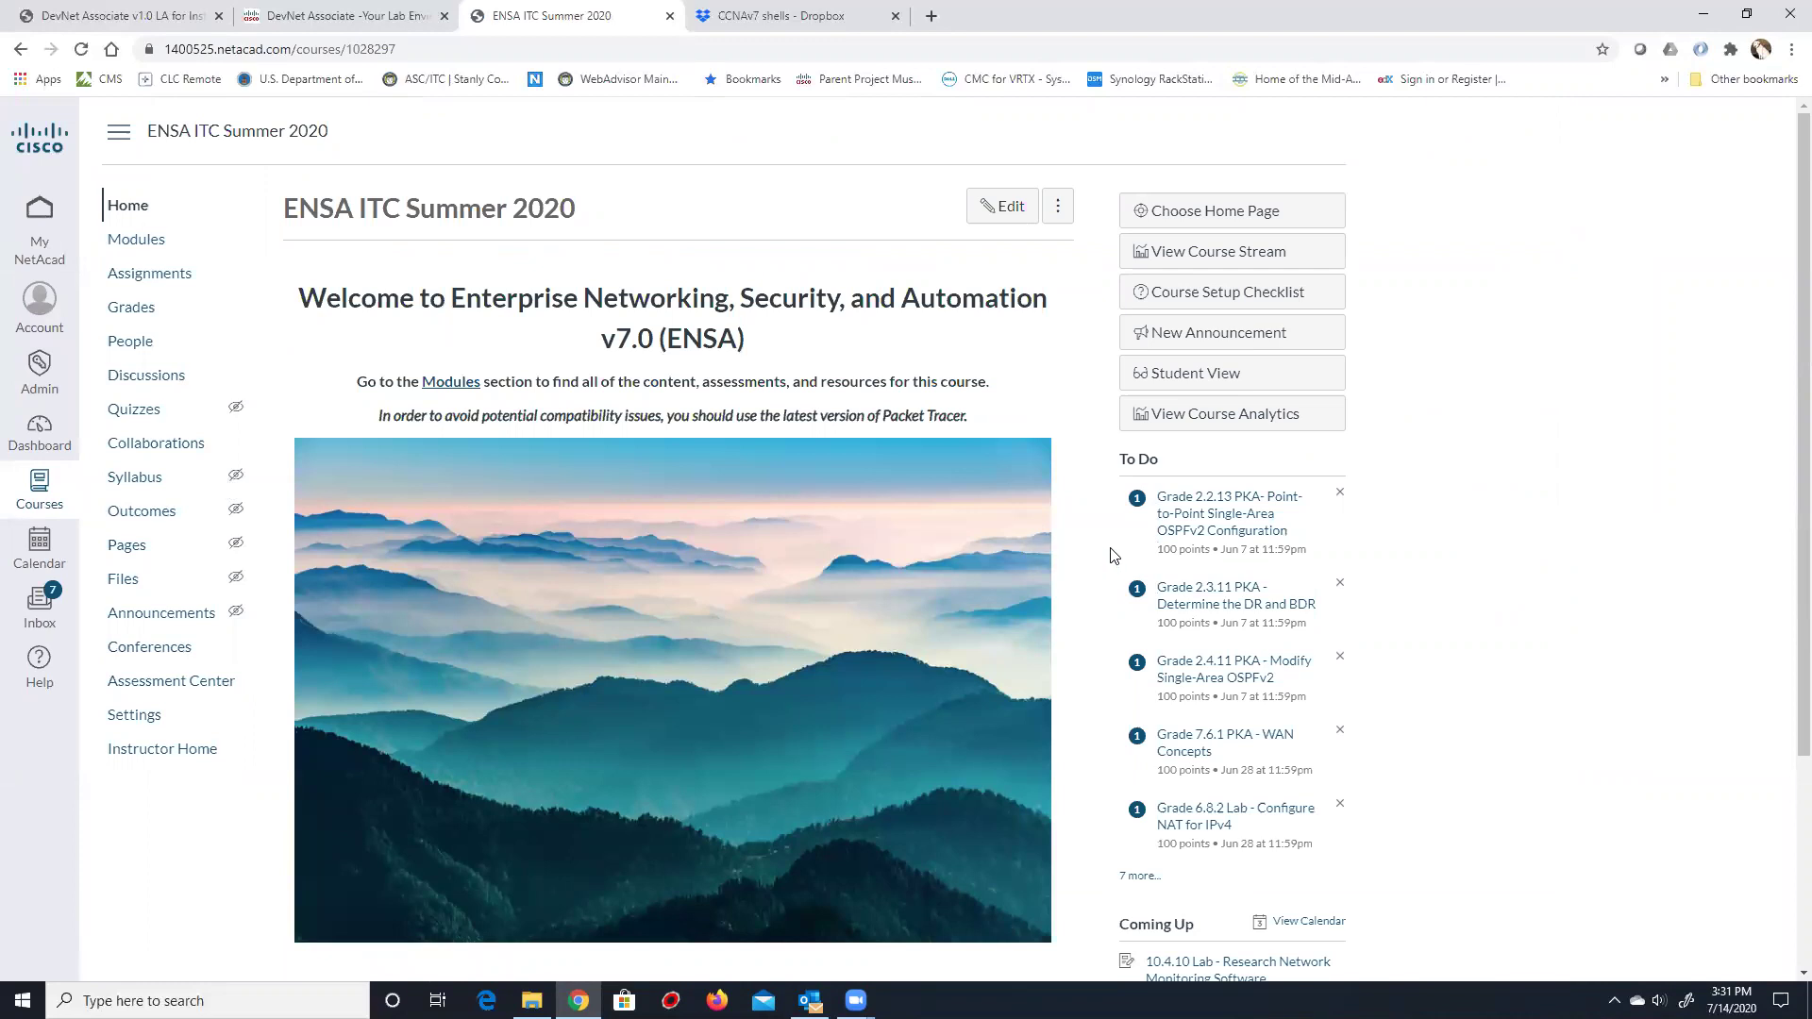
View the ENSA ITC Summer 2020 gradebook, highlight the course's end date on the I'm Teaching page, and relaunch the course.
{"action": "left_click", "coordinate": [124, 317]}
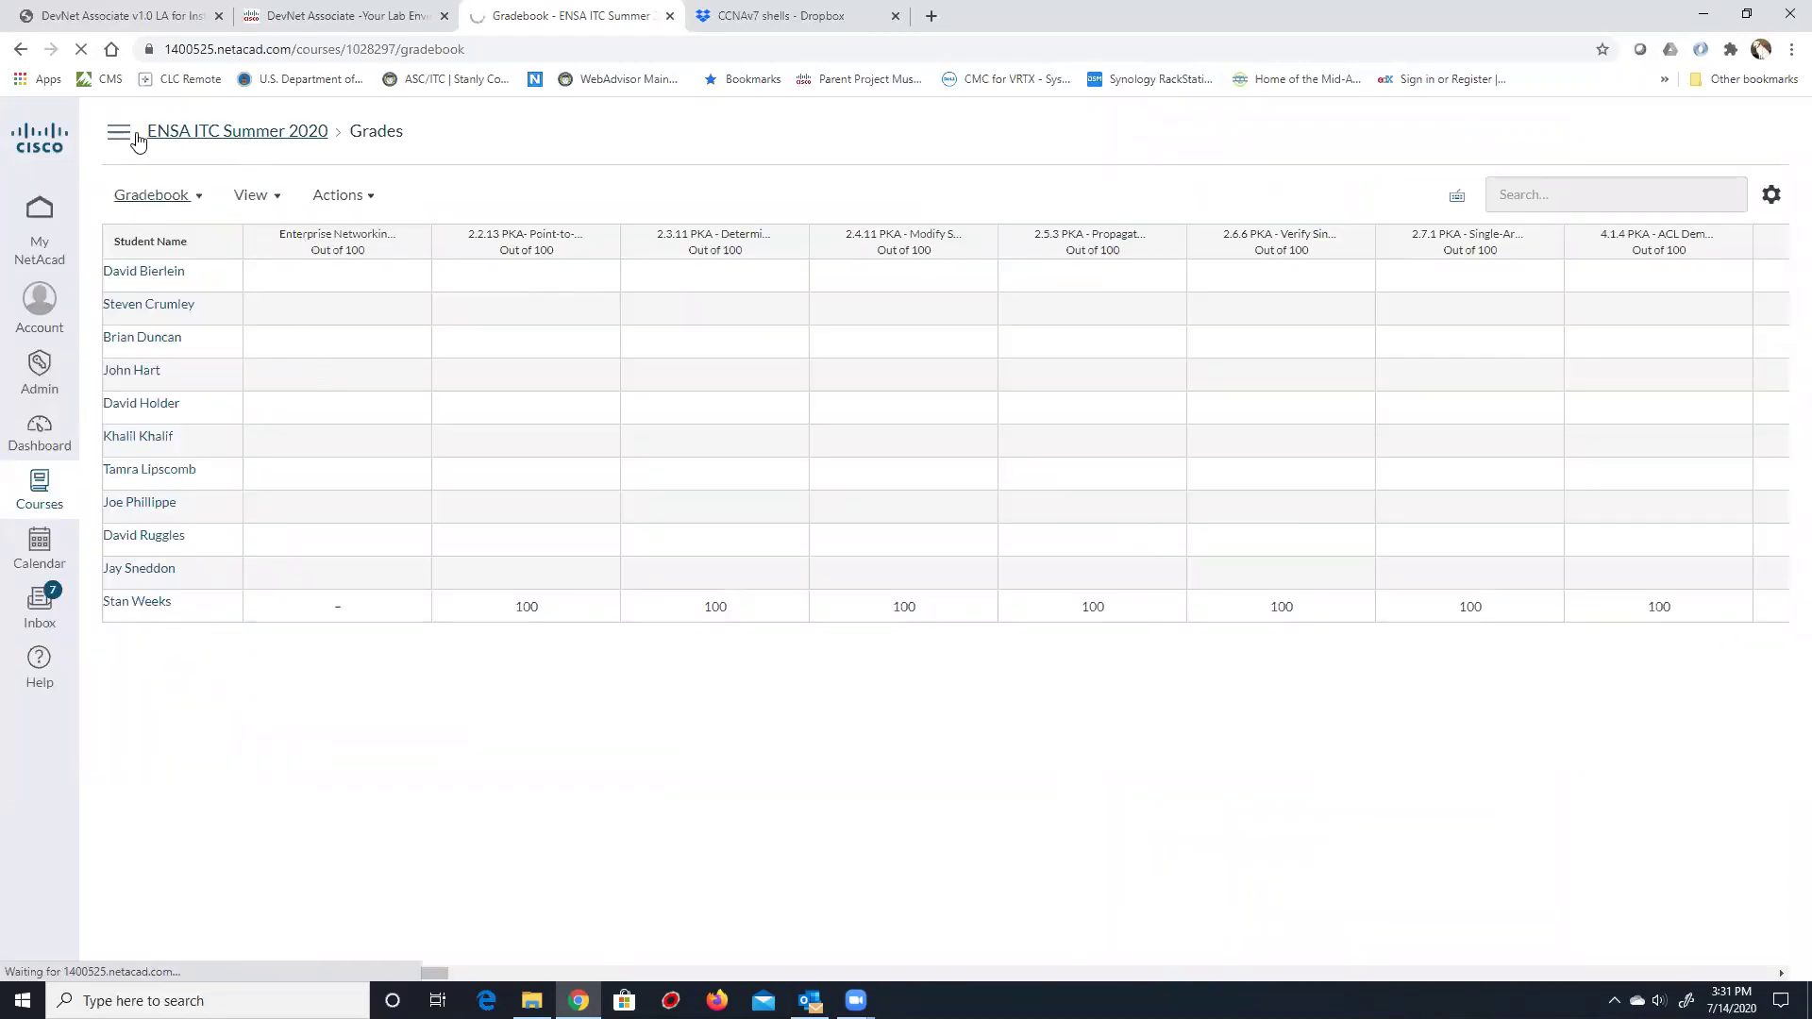
{"action": "left_click", "coordinate": [58, 215]}
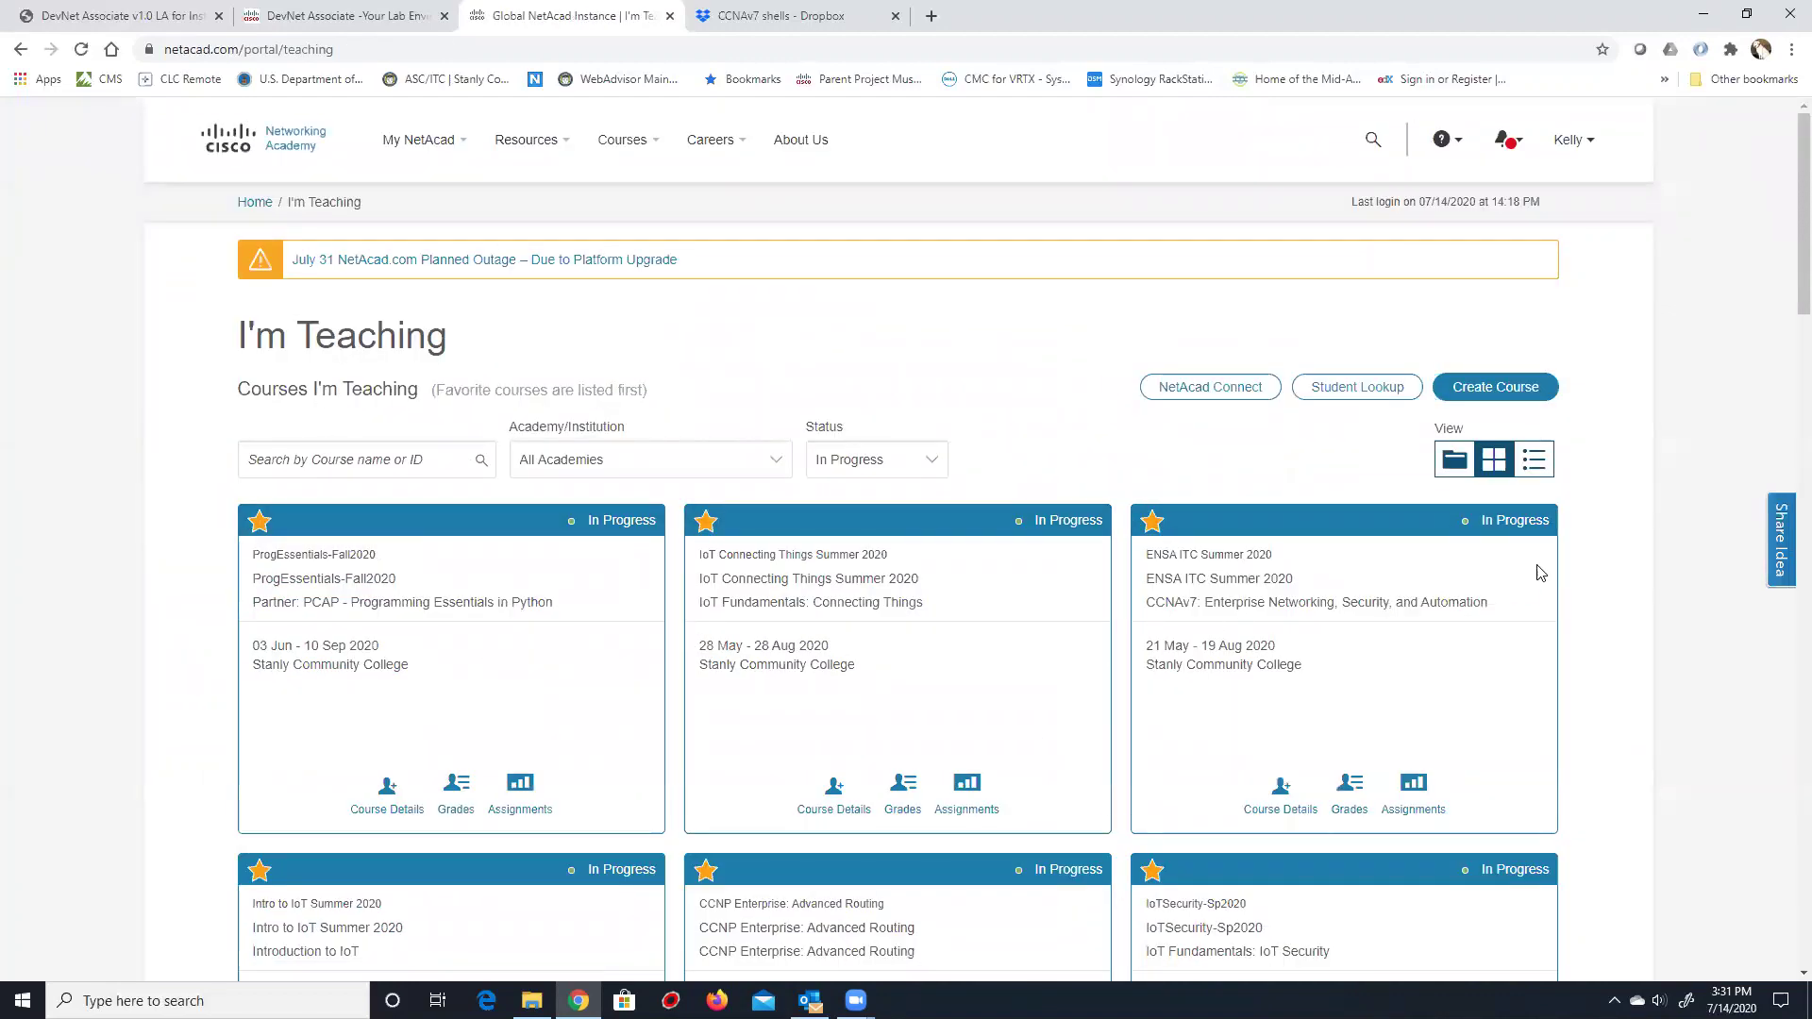
{"action": "left_click_drag", "start_coordinate": [1275, 647], "coordinate": [1206, 641]}
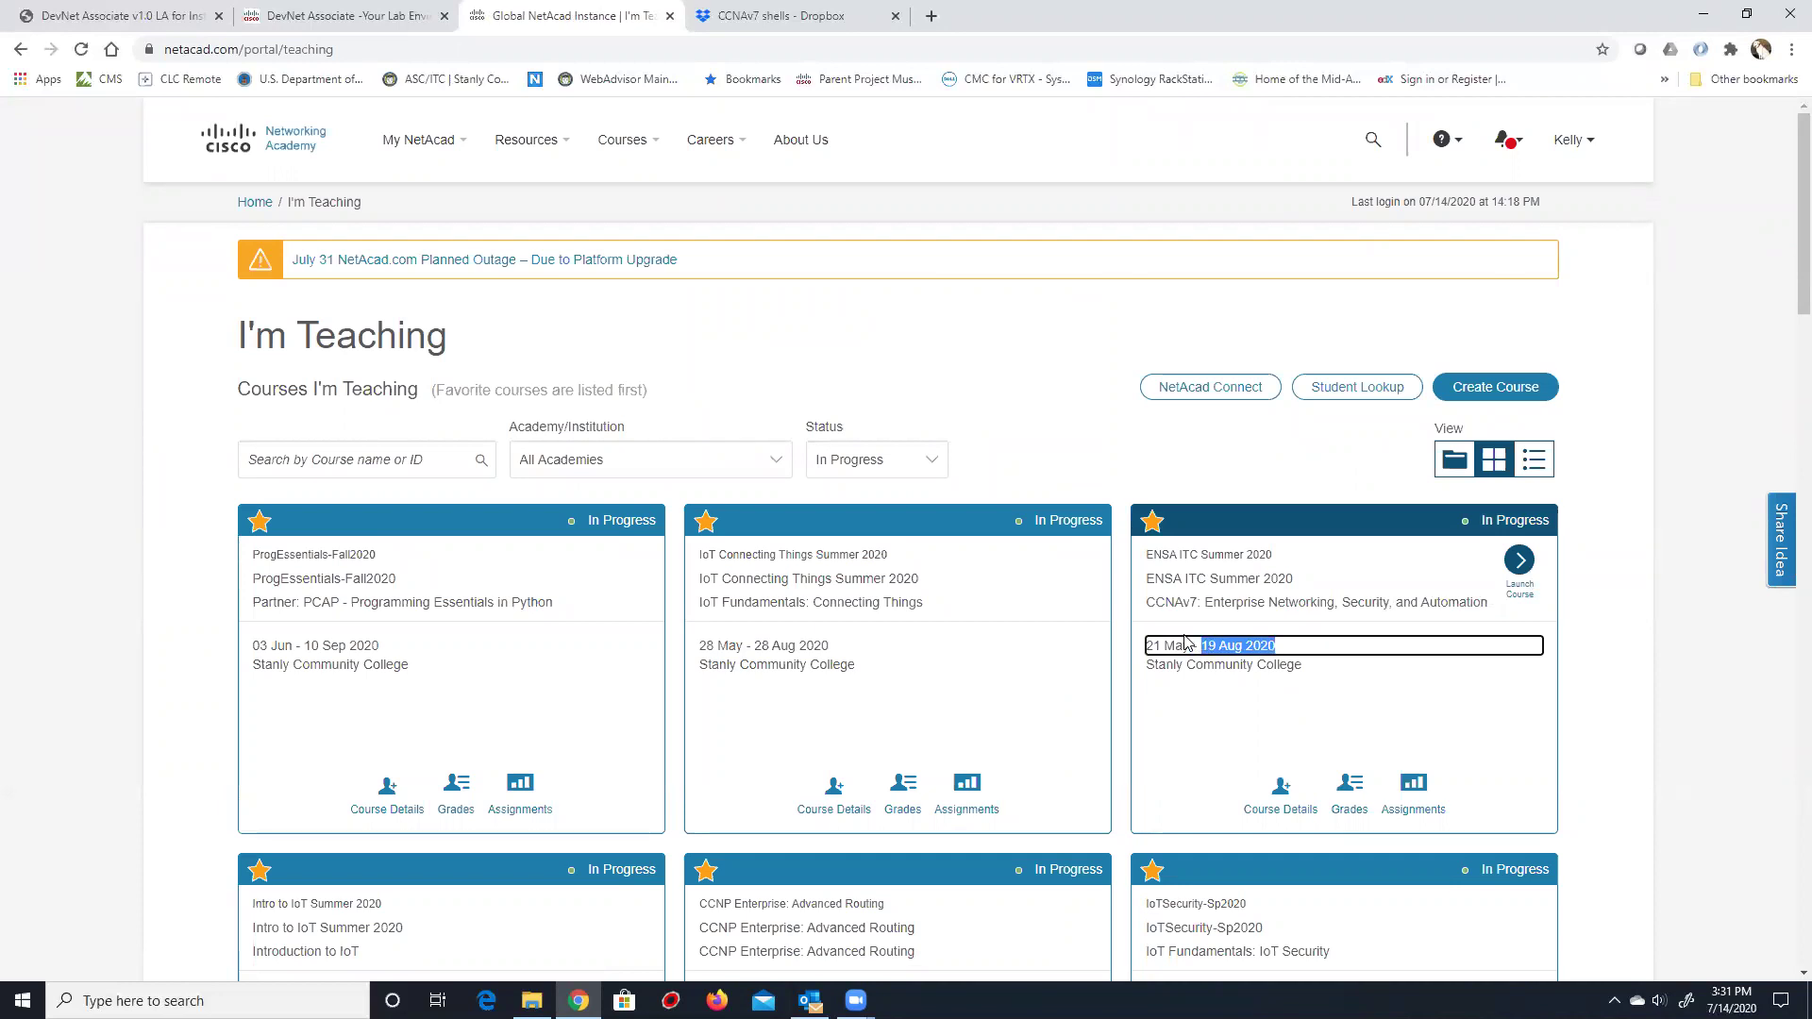
{"action": "scroll", "coordinate": [1186, 642], "scroll_direction": "down", "scroll_amount": 1}
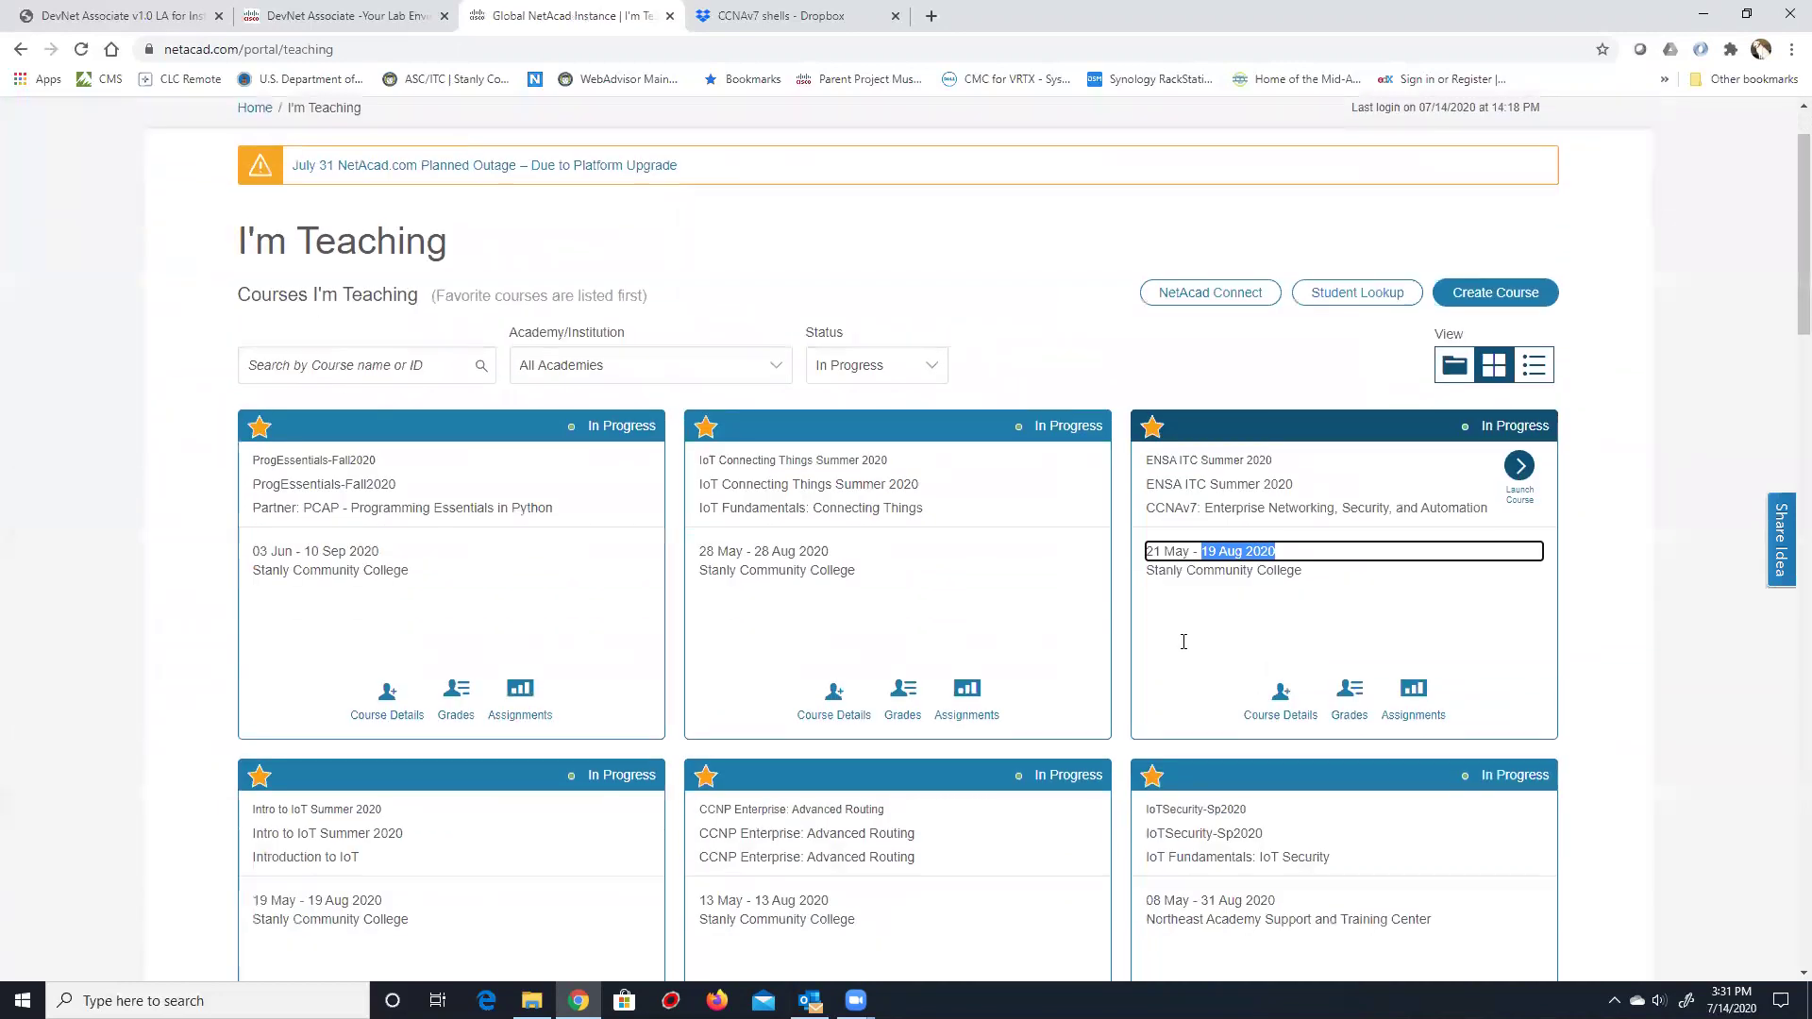
{"action": "left_click", "coordinate": [1517, 469]}
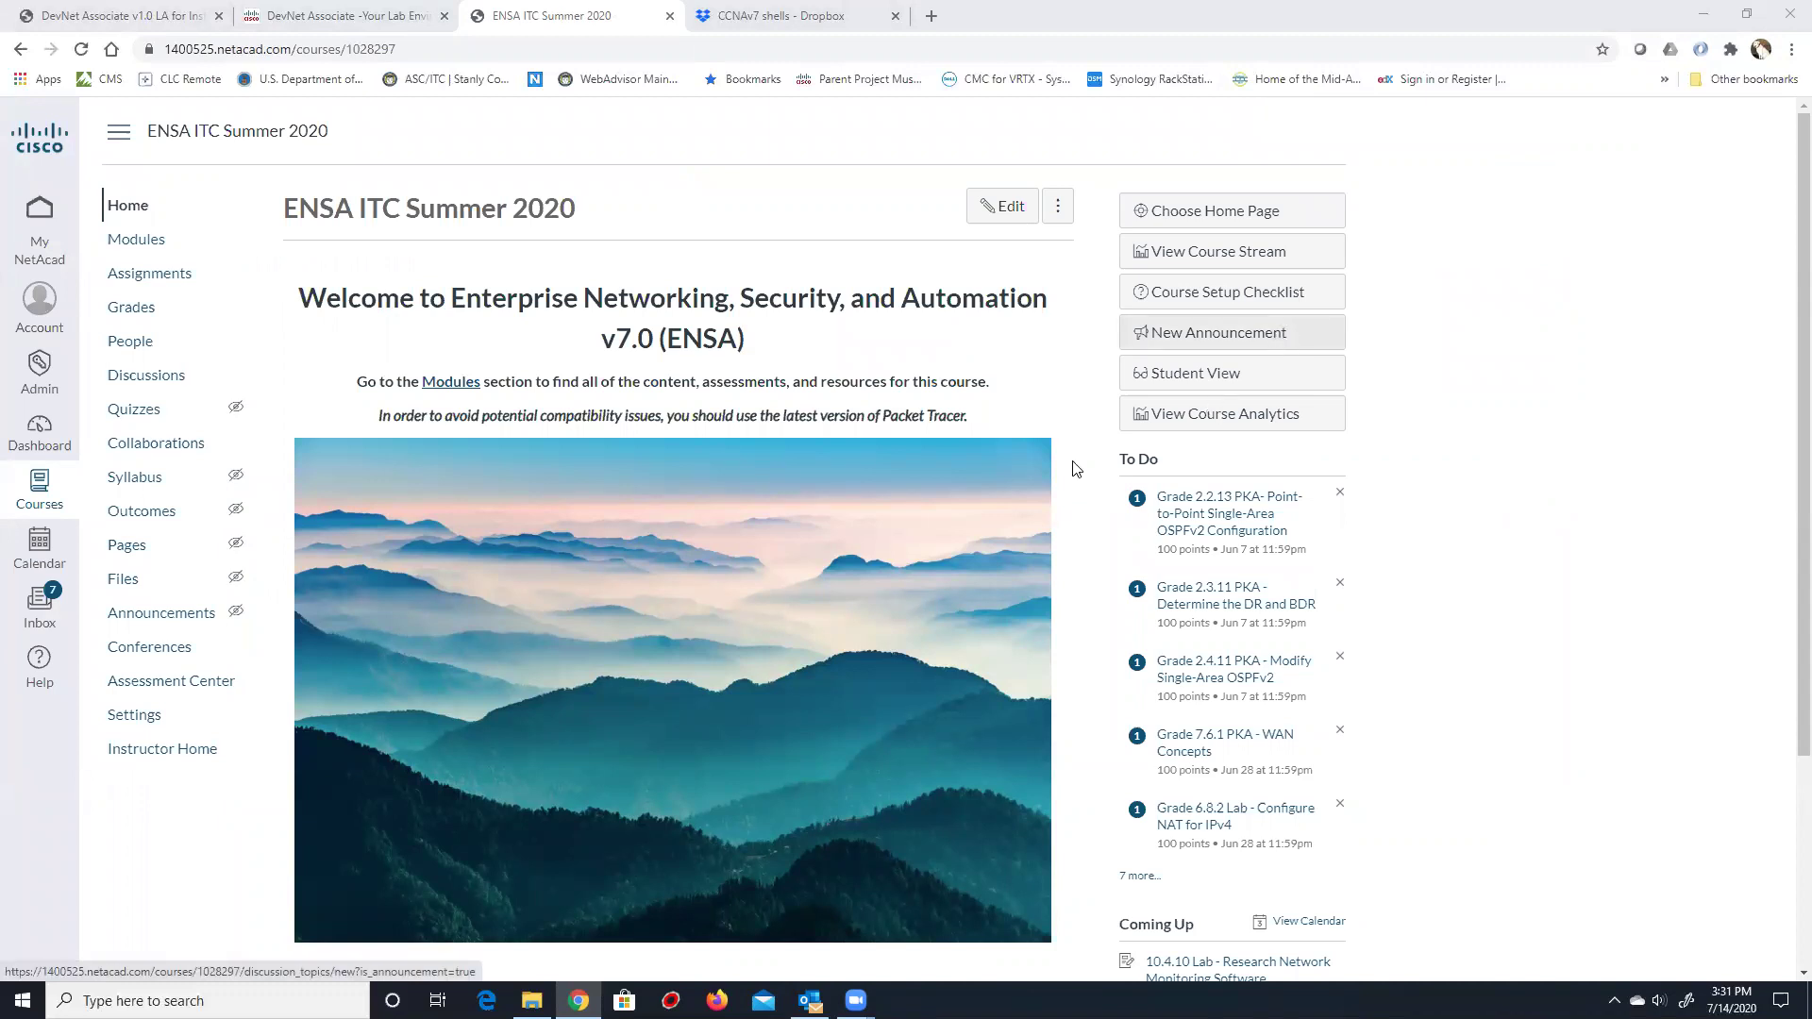
Go to the News and Events page for instructors and open the "Platform Updates – Course Archiving" article.
{"action": "left_click", "coordinate": [52, 221]}
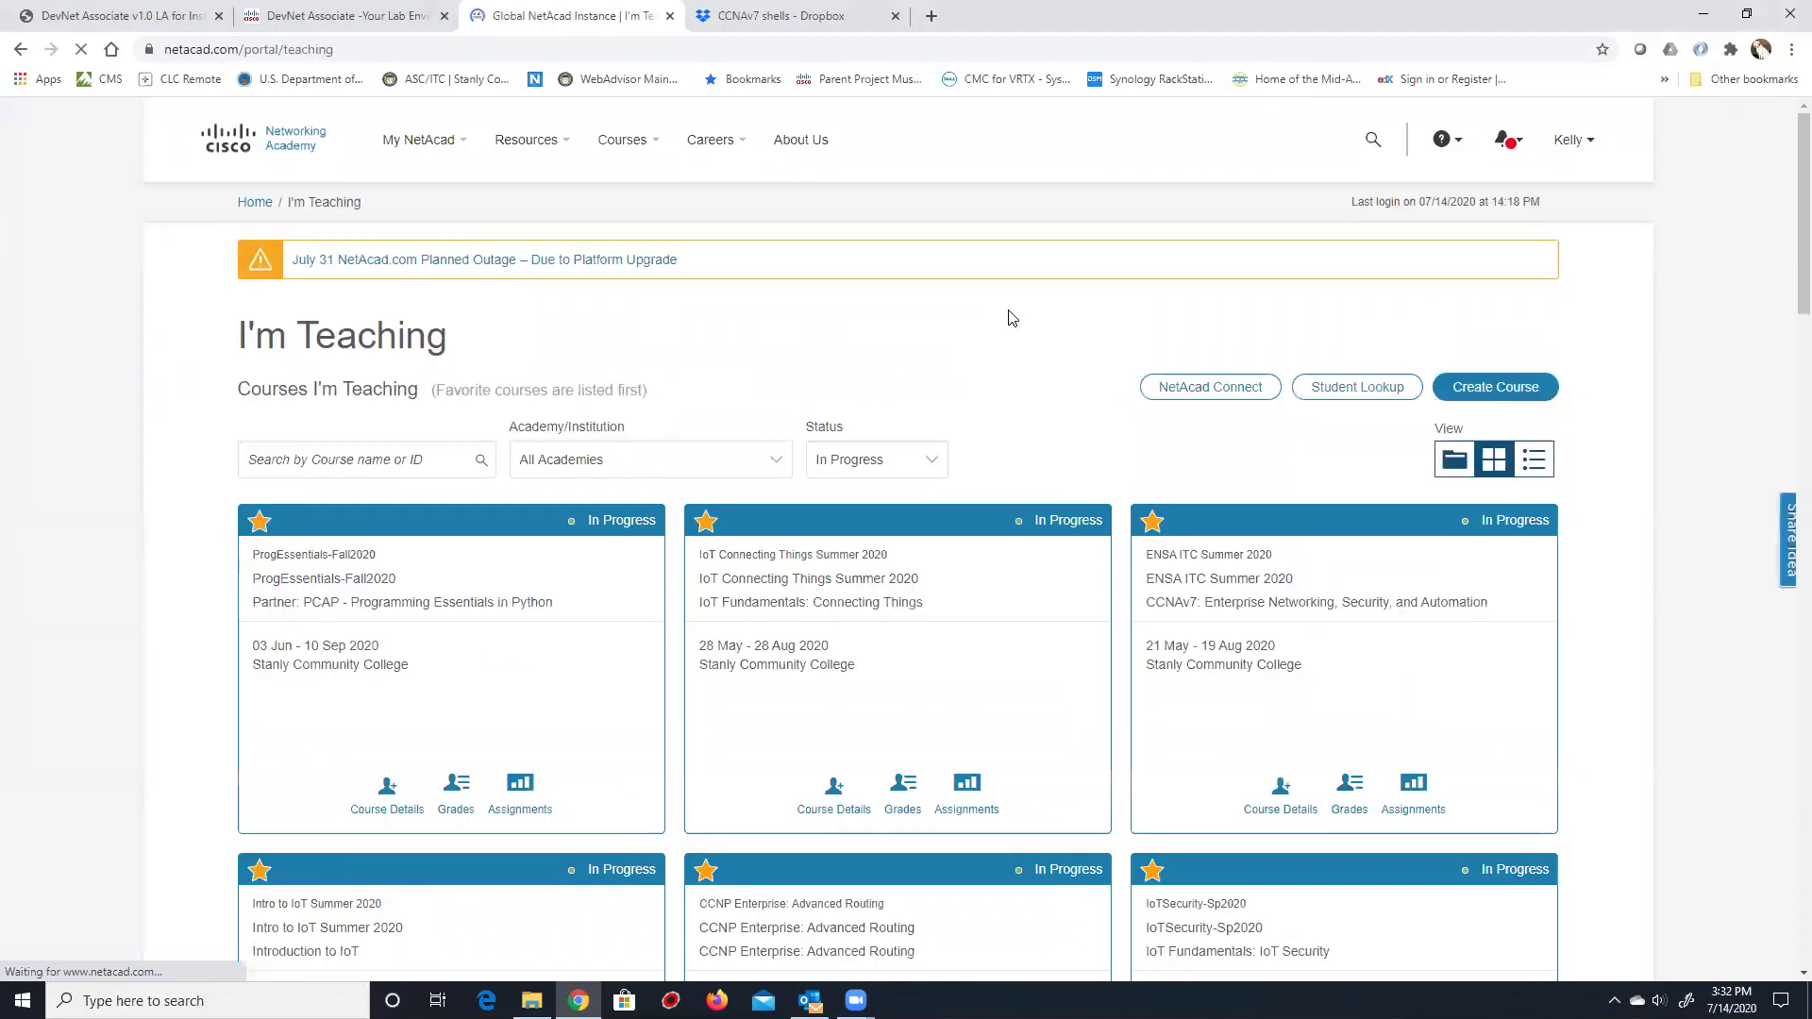
{"action": "mouse_move", "coordinate": [1499, 182]}
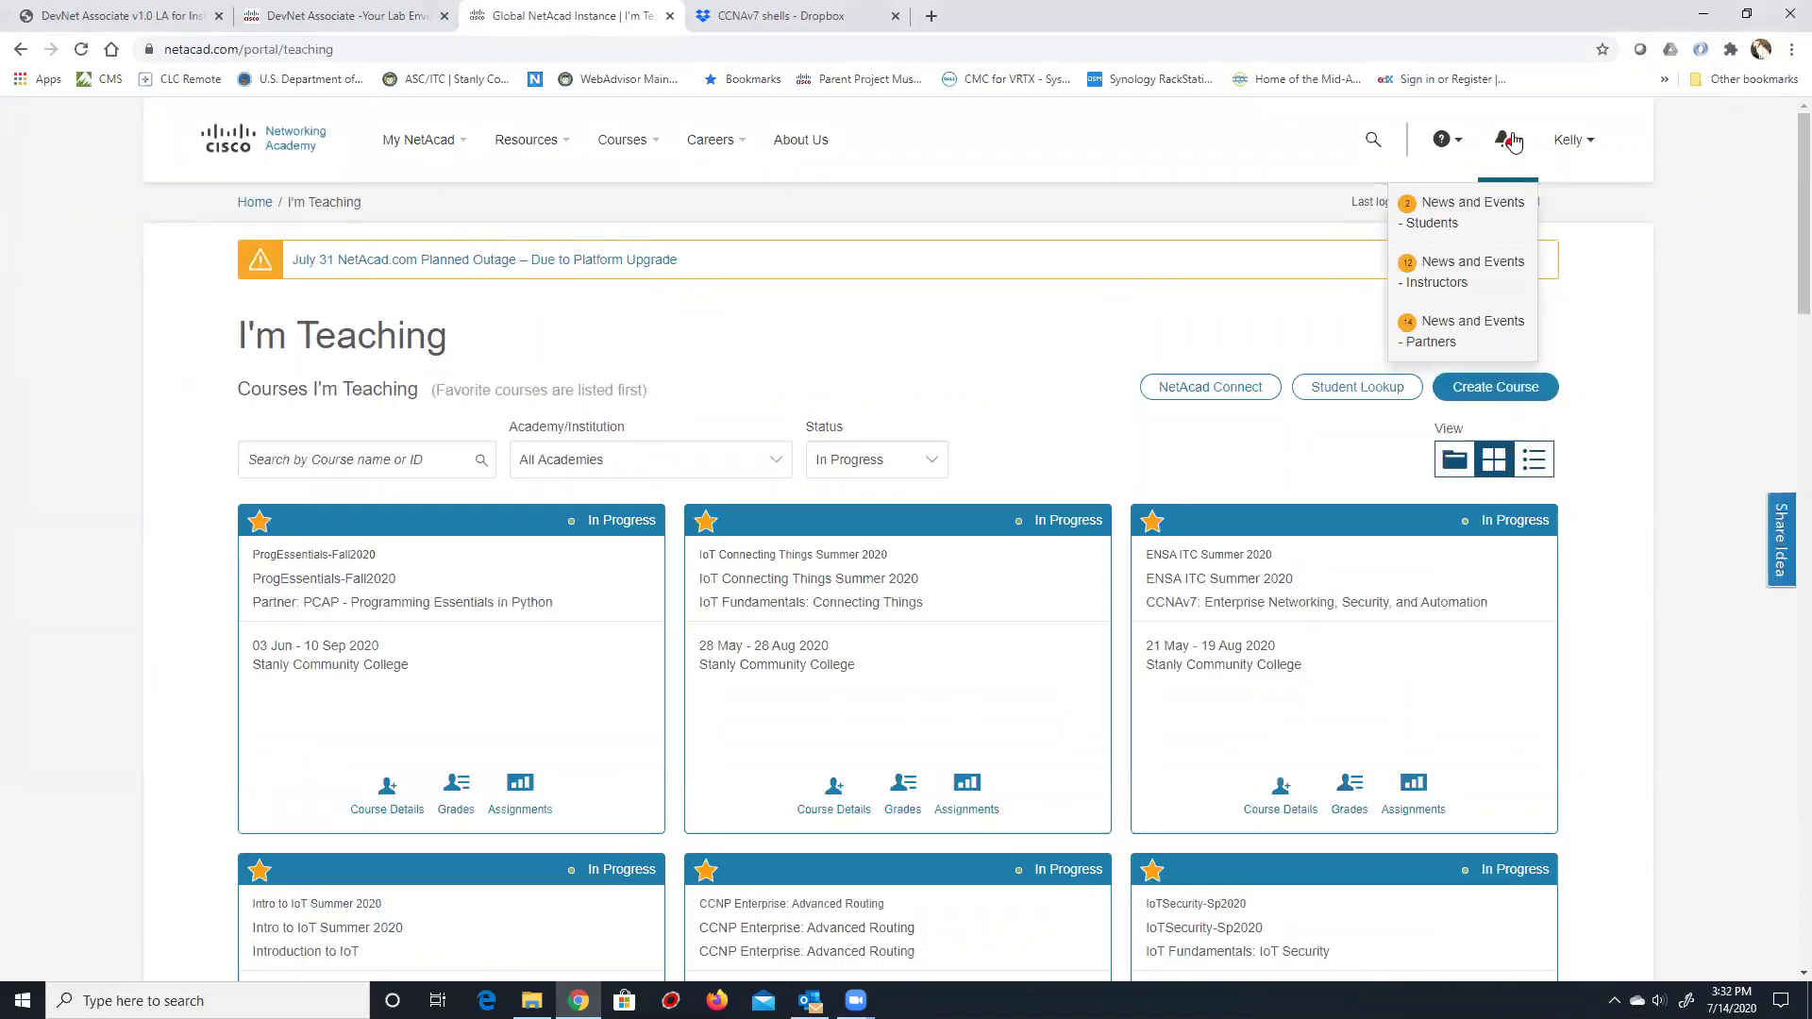
{"action": "left_click", "coordinate": [1470, 270]}
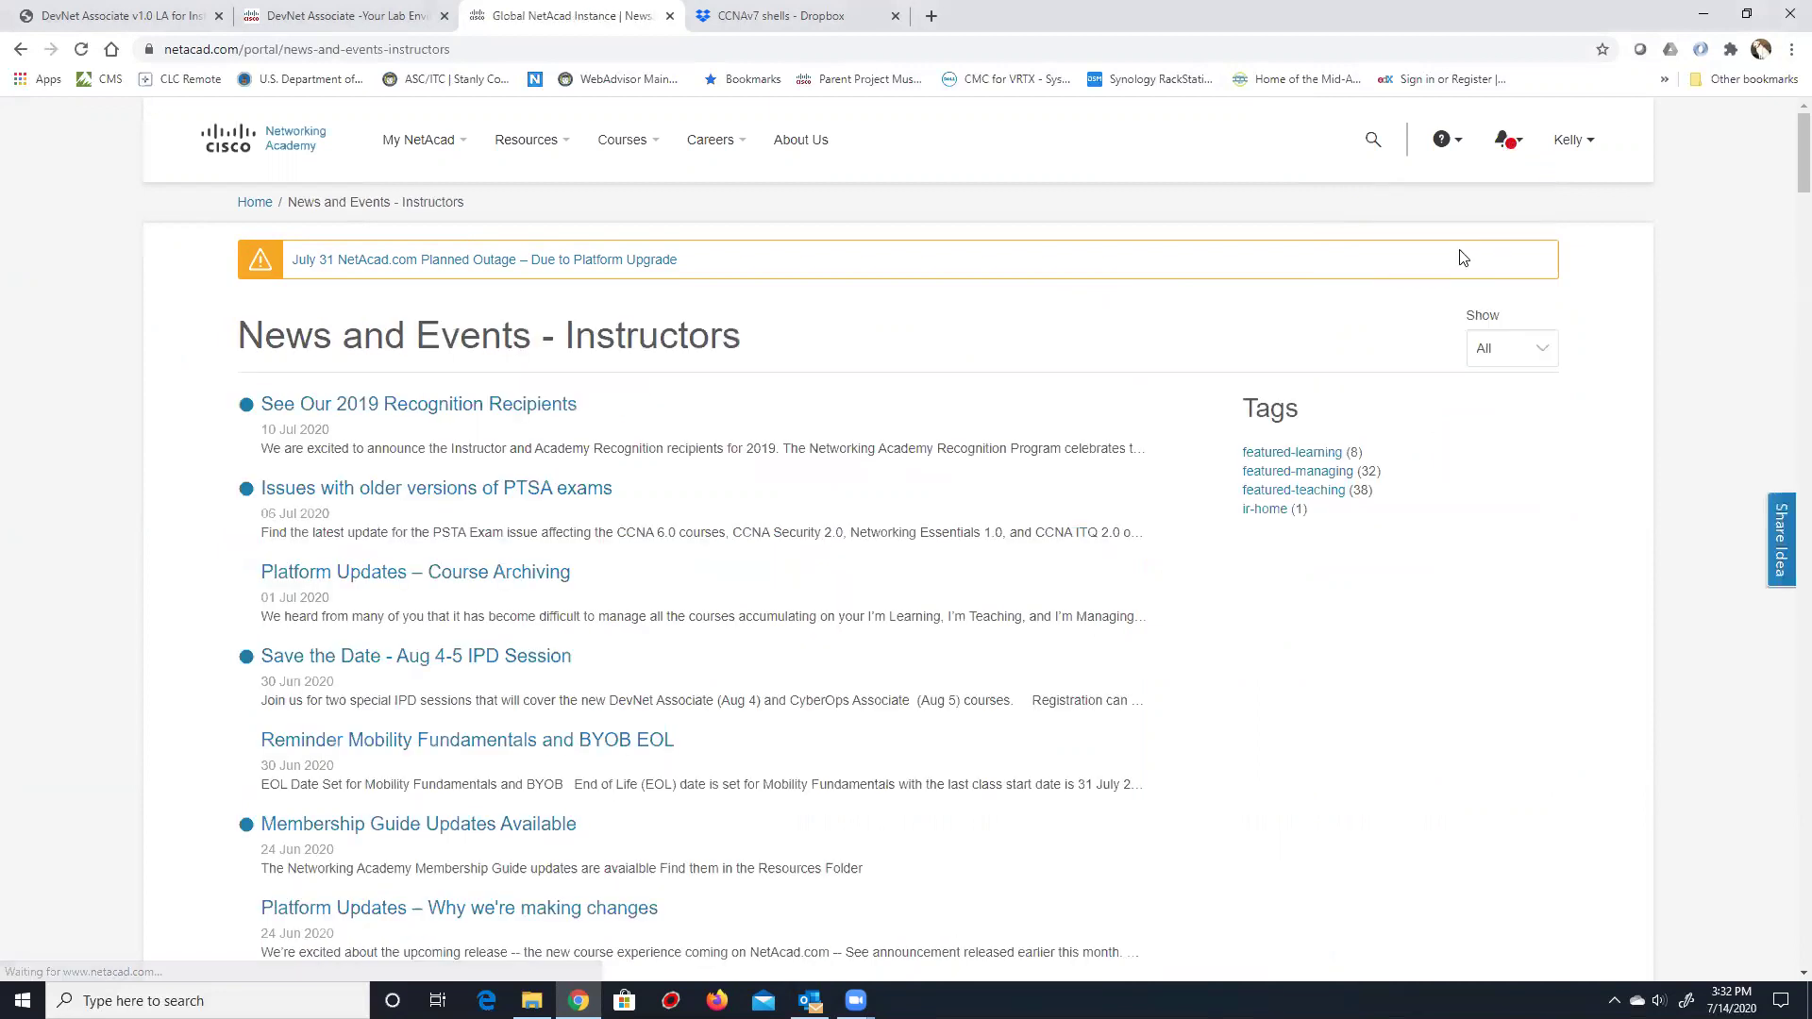
{"action": "scroll", "coordinate": [460, 302], "scroll_direction": "down", "scroll_amount": 1}
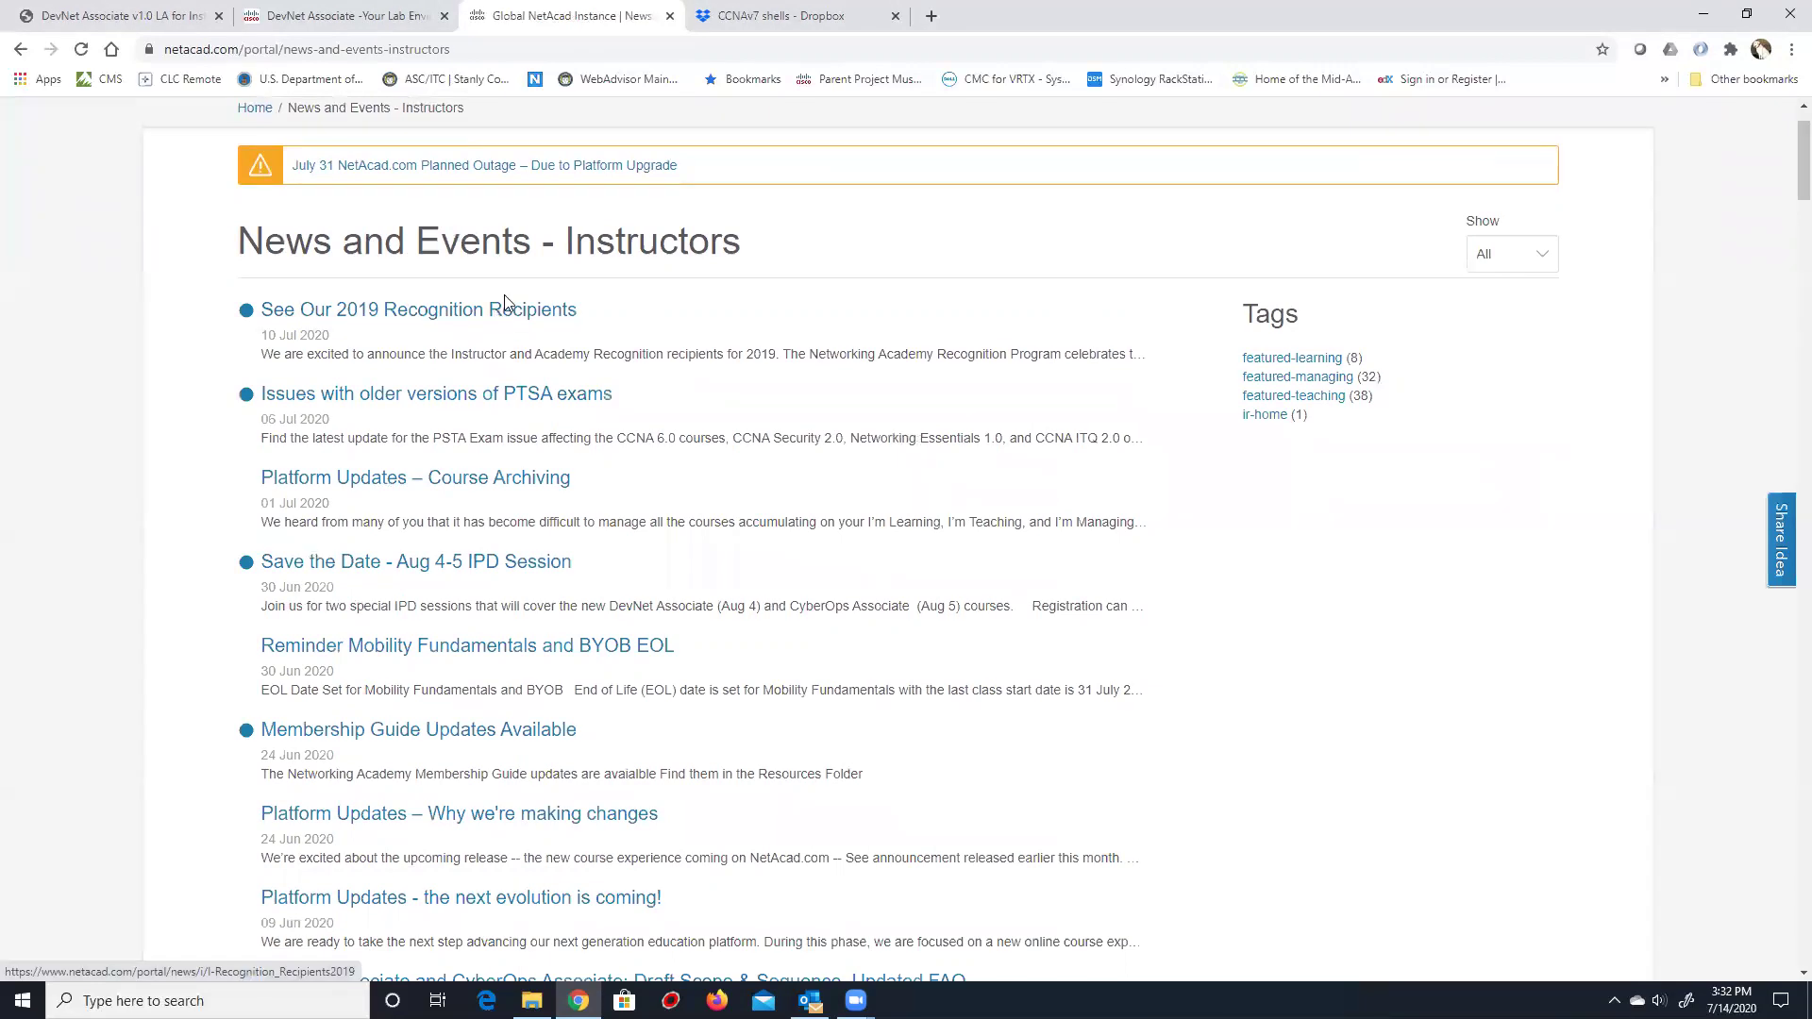
{"action": "scroll", "coordinate": [503, 296], "scroll_direction": "down", "scroll_amount": 1}
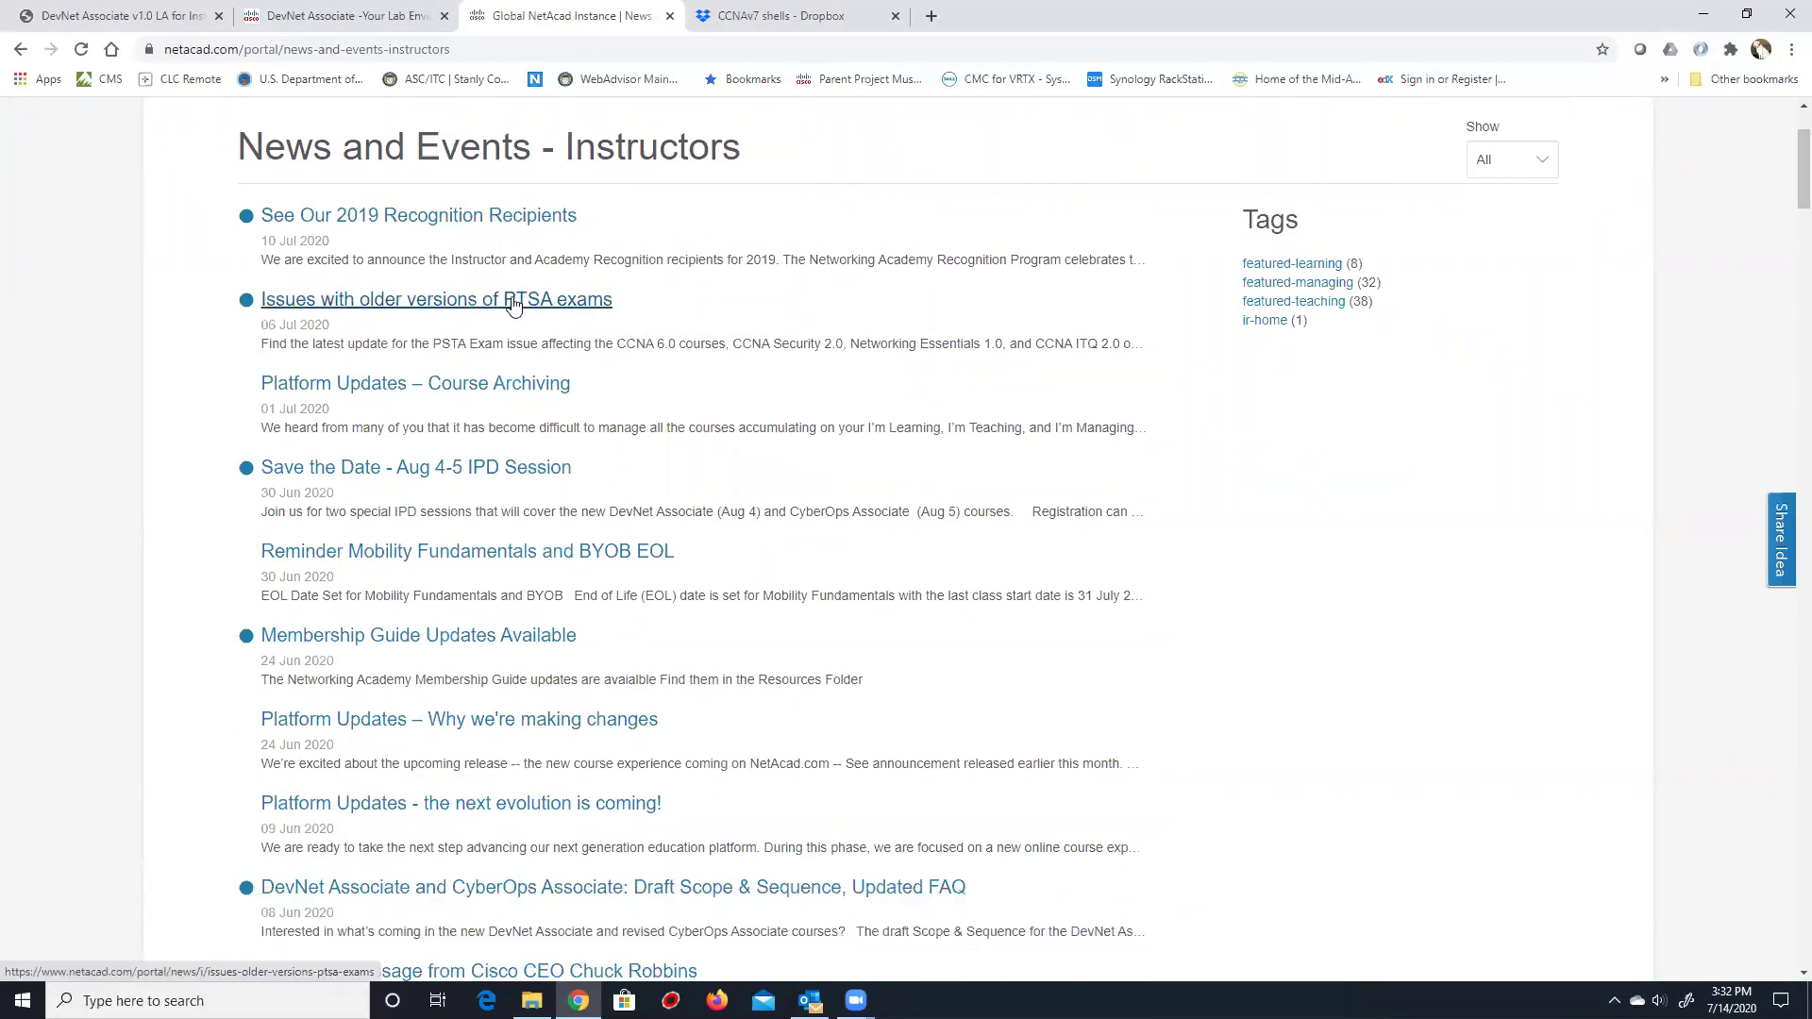
{"action": "scroll", "coordinate": [420, 311], "scroll_direction": "down", "scroll_amount": 2}
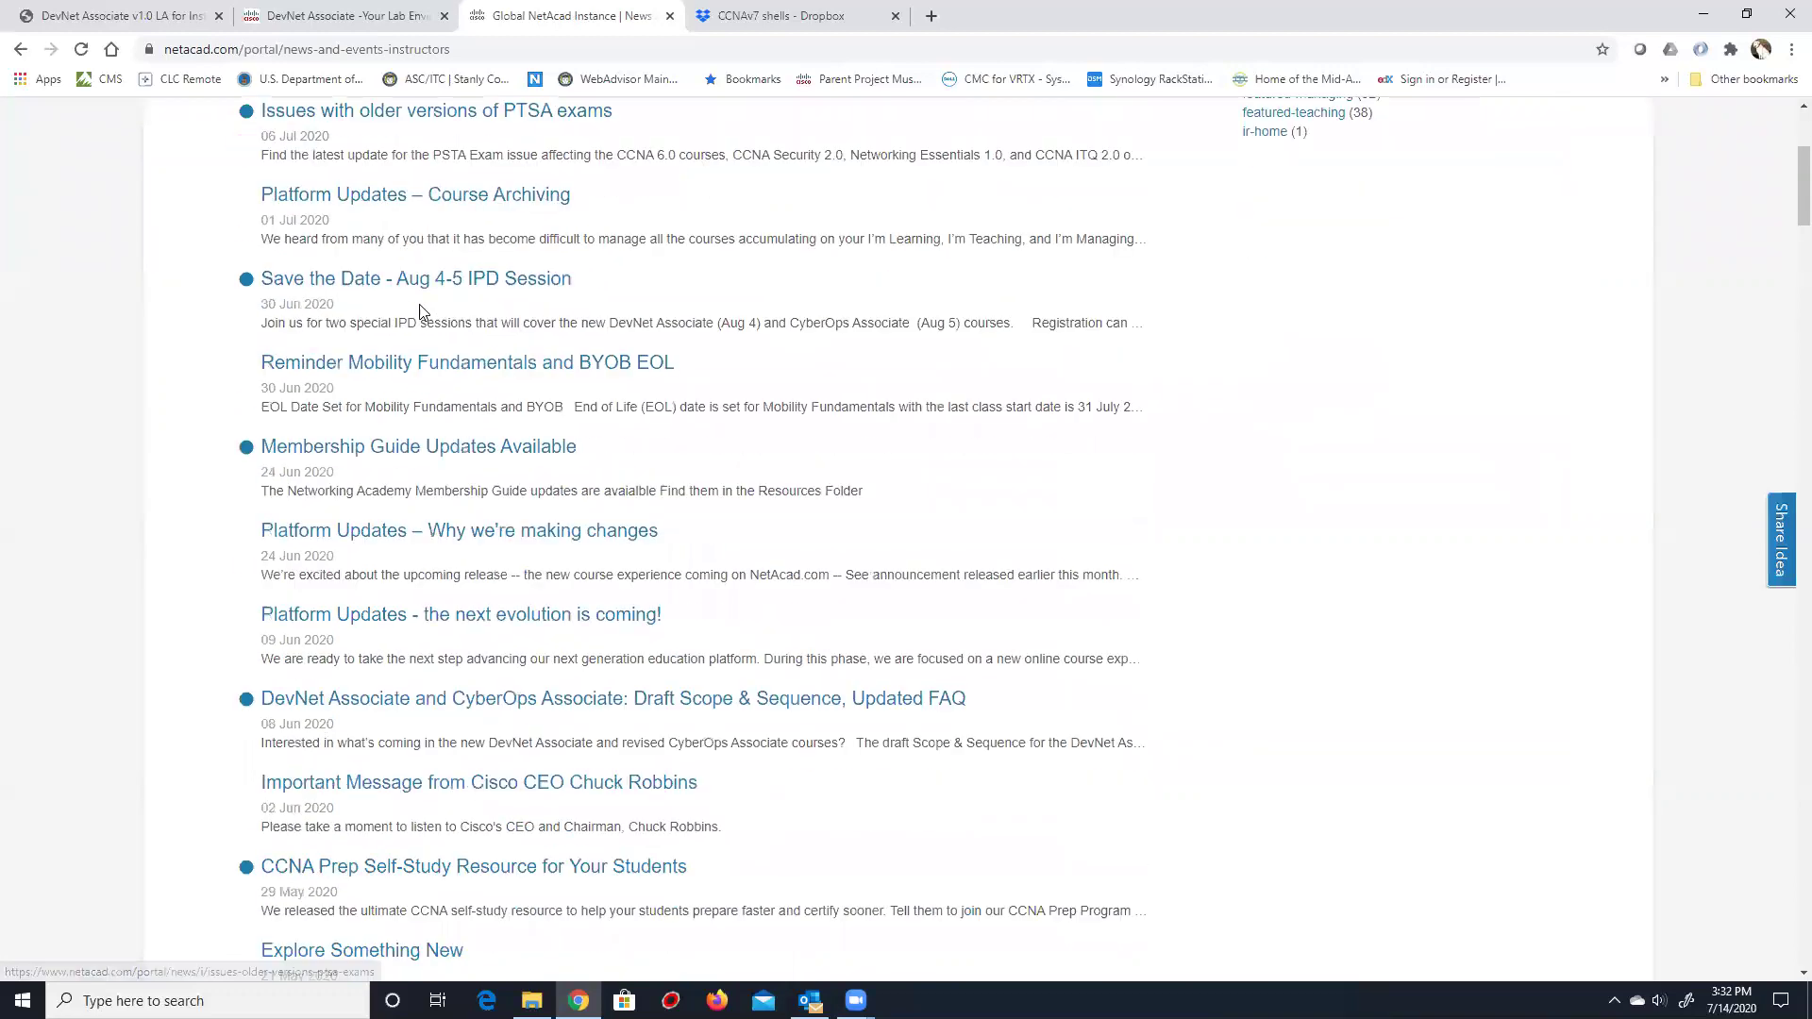
{"action": "left_click", "coordinate": [391, 196]}
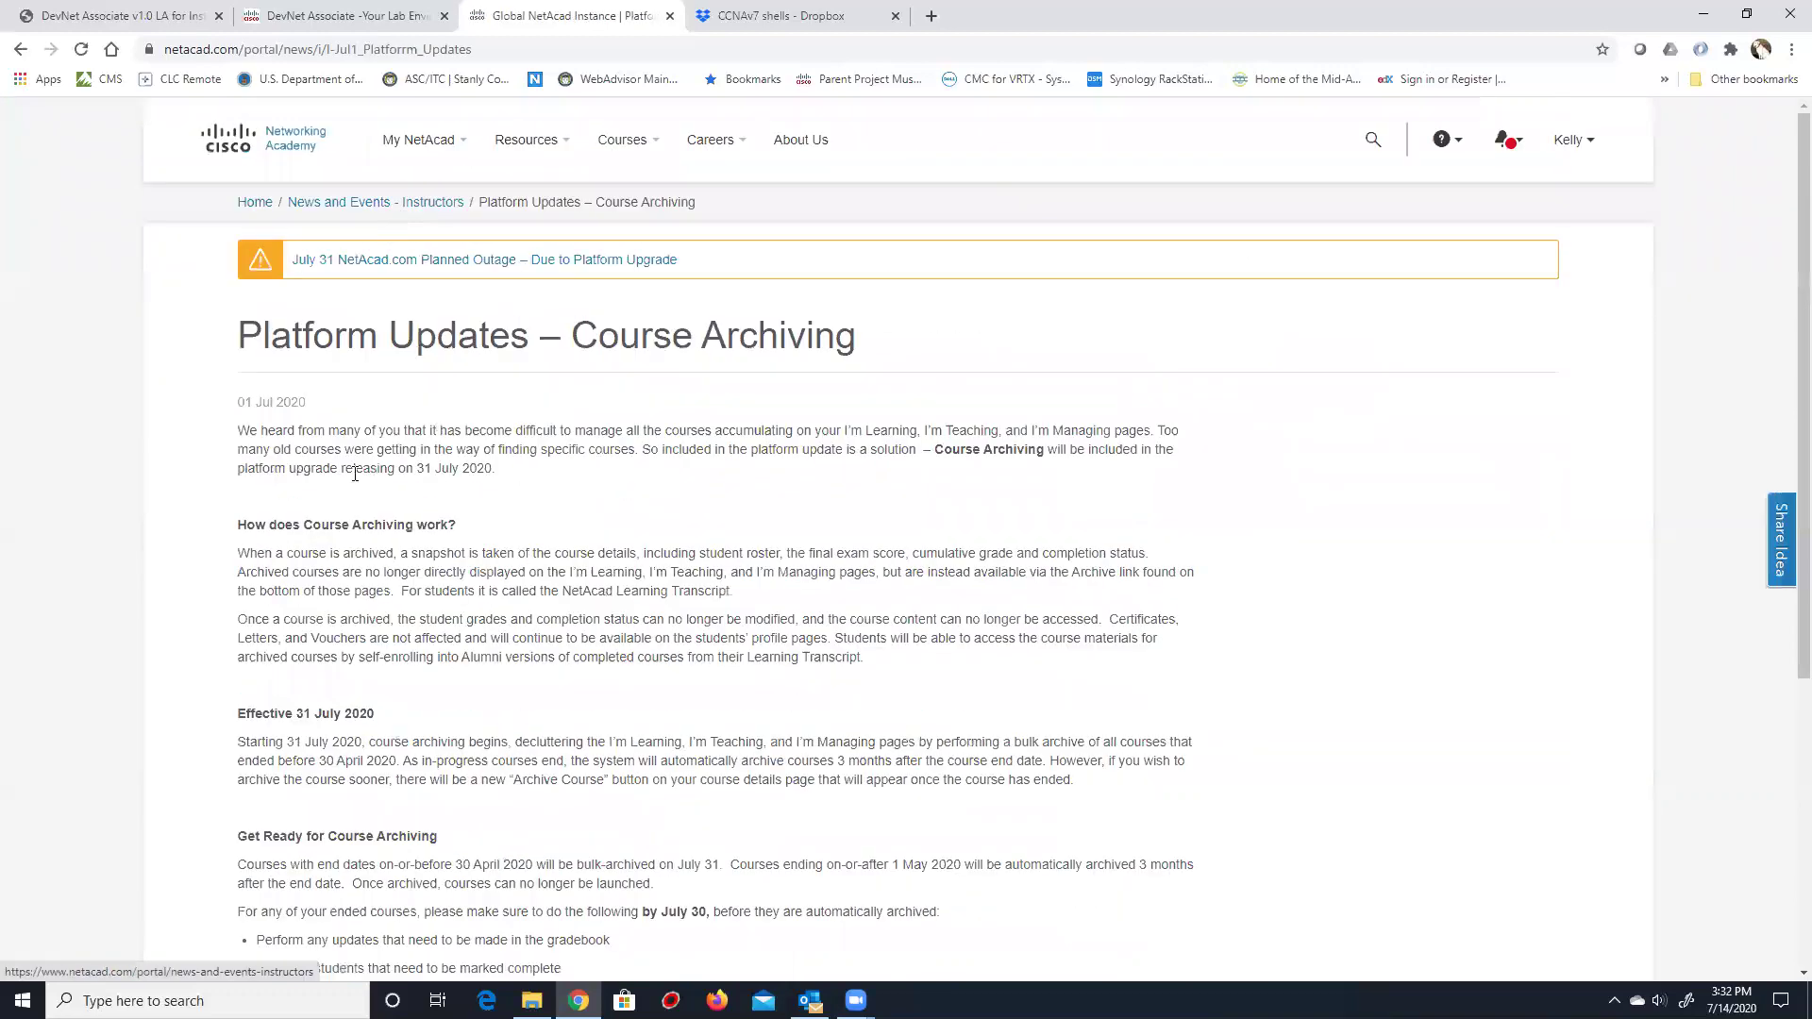
Examine the Course Archiving article, highlighting the archive snapshot details, the actions due by July 30 and the bulk-archive date rule.
{"action": "scroll", "coordinate": [386, 455], "scroll_direction": "down", "scroll_amount": 4}
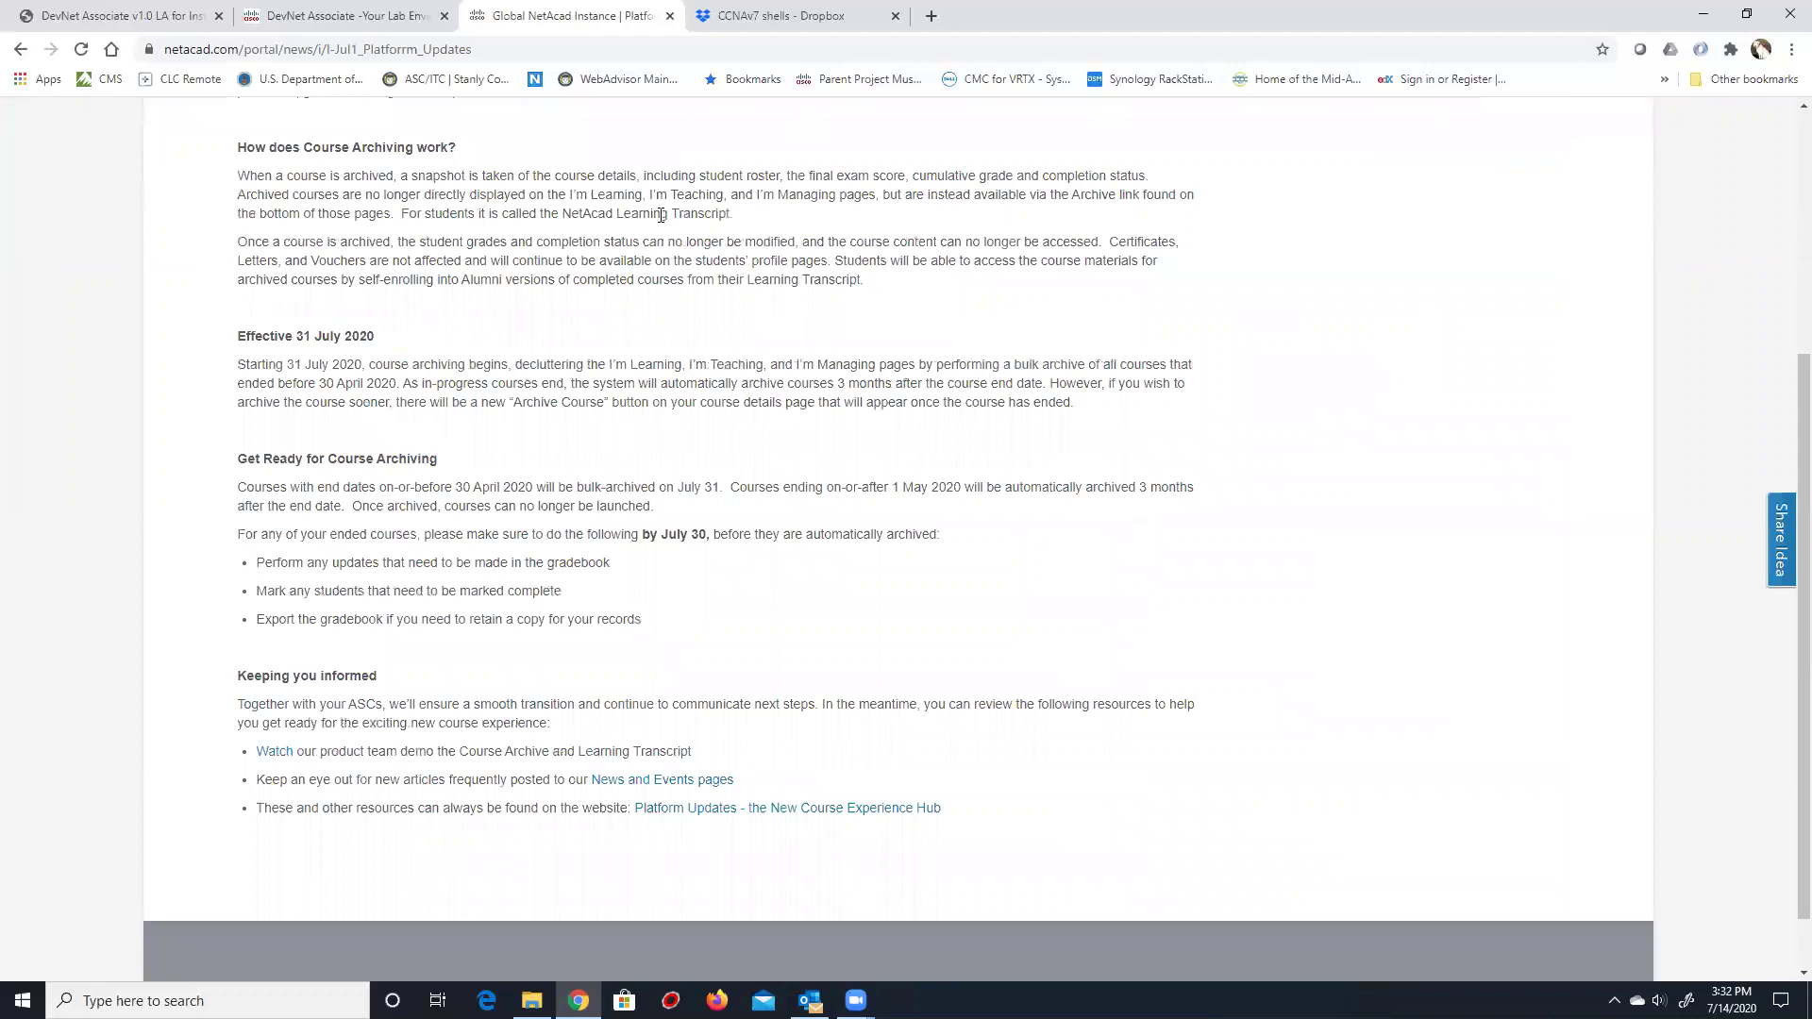
{"action": "left_click_drag", "start_coordinate": [500, 176], "coordinate": [1156, 182]}
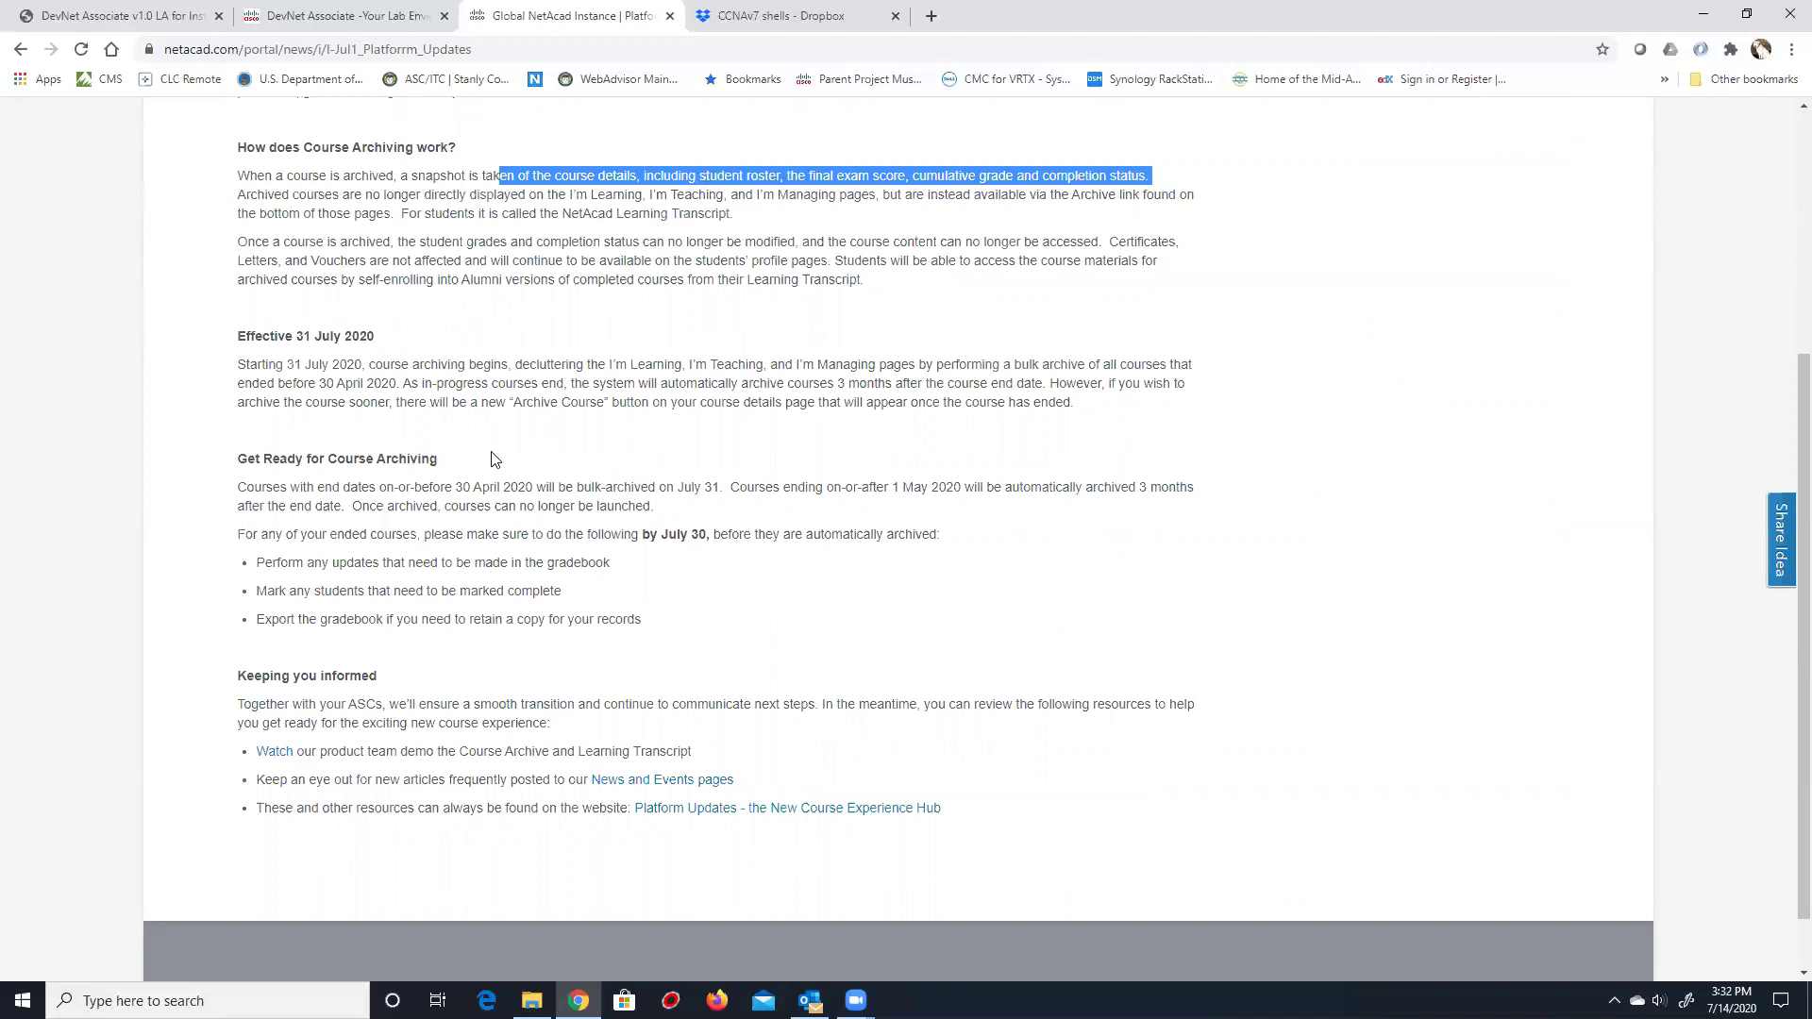
{"action": "scroll", "coordinate": [507, 440], "scroll_direction": "down", "scroll_amount": 1}
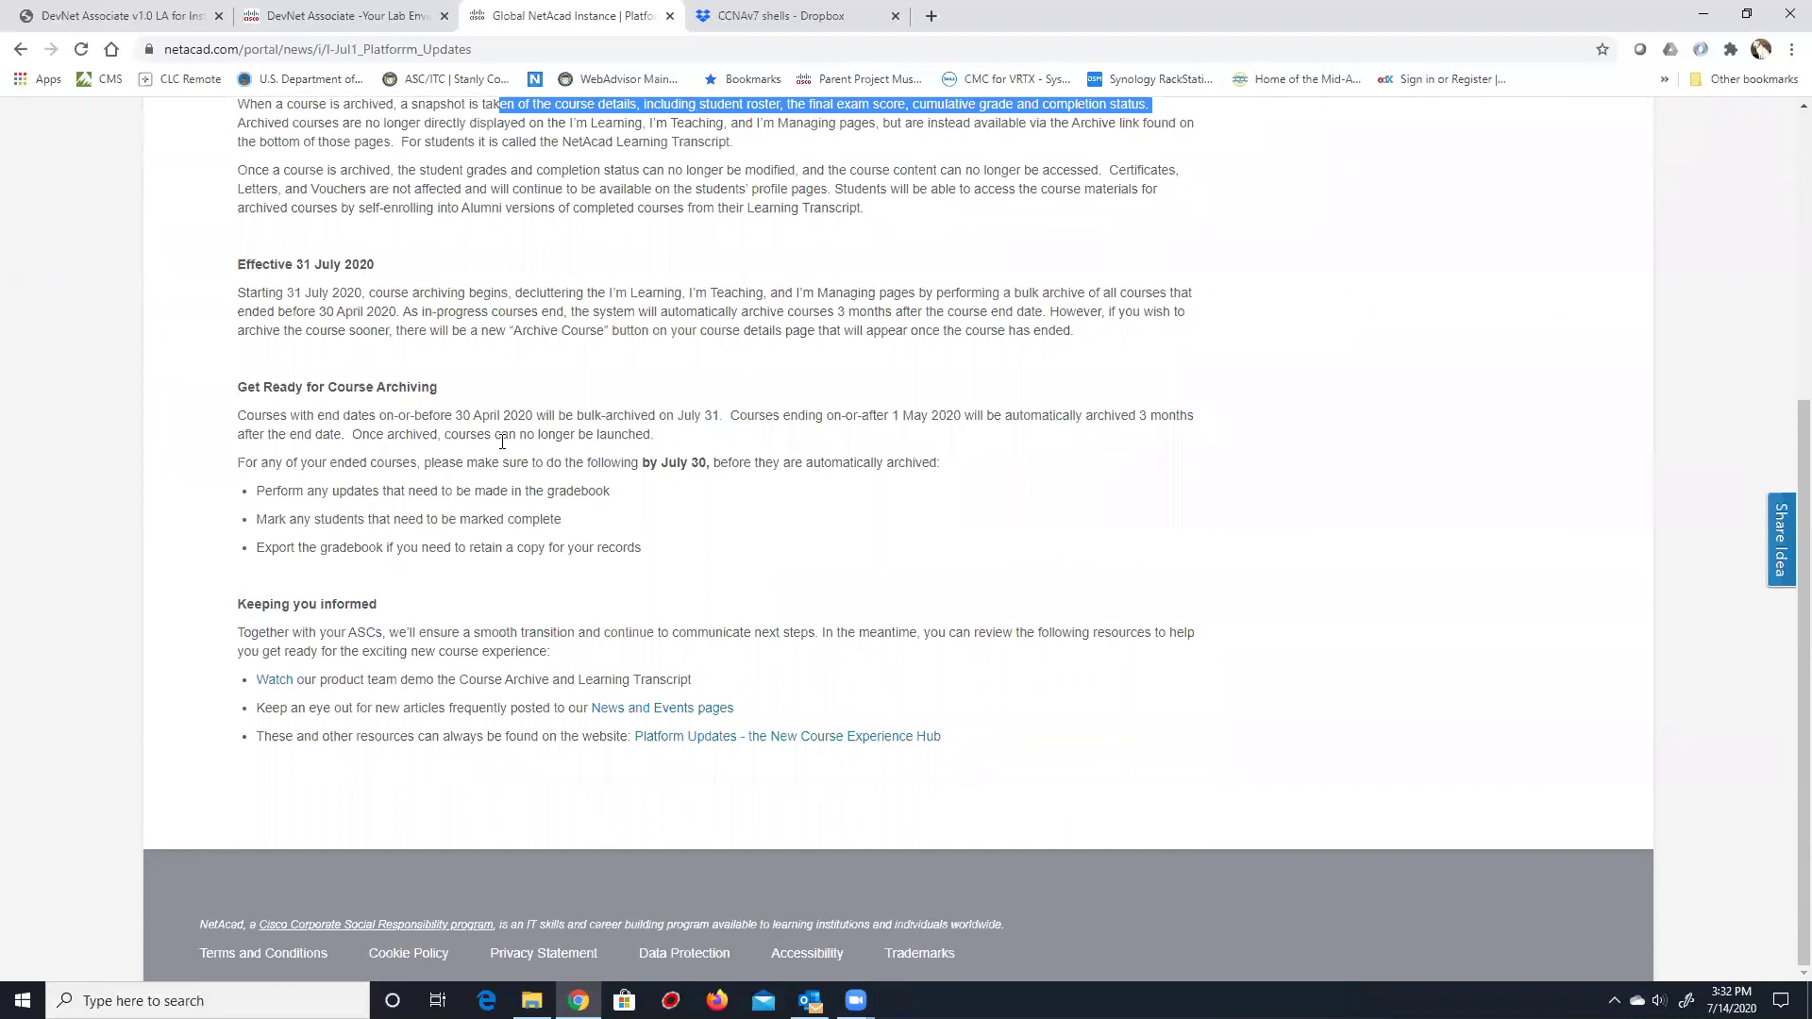
{"action": "left_click_drag", "start_coordinate": [613, 491], "coordinate": [239, 460]}
{"action": "left_click", "coordinate": [467, 511]}
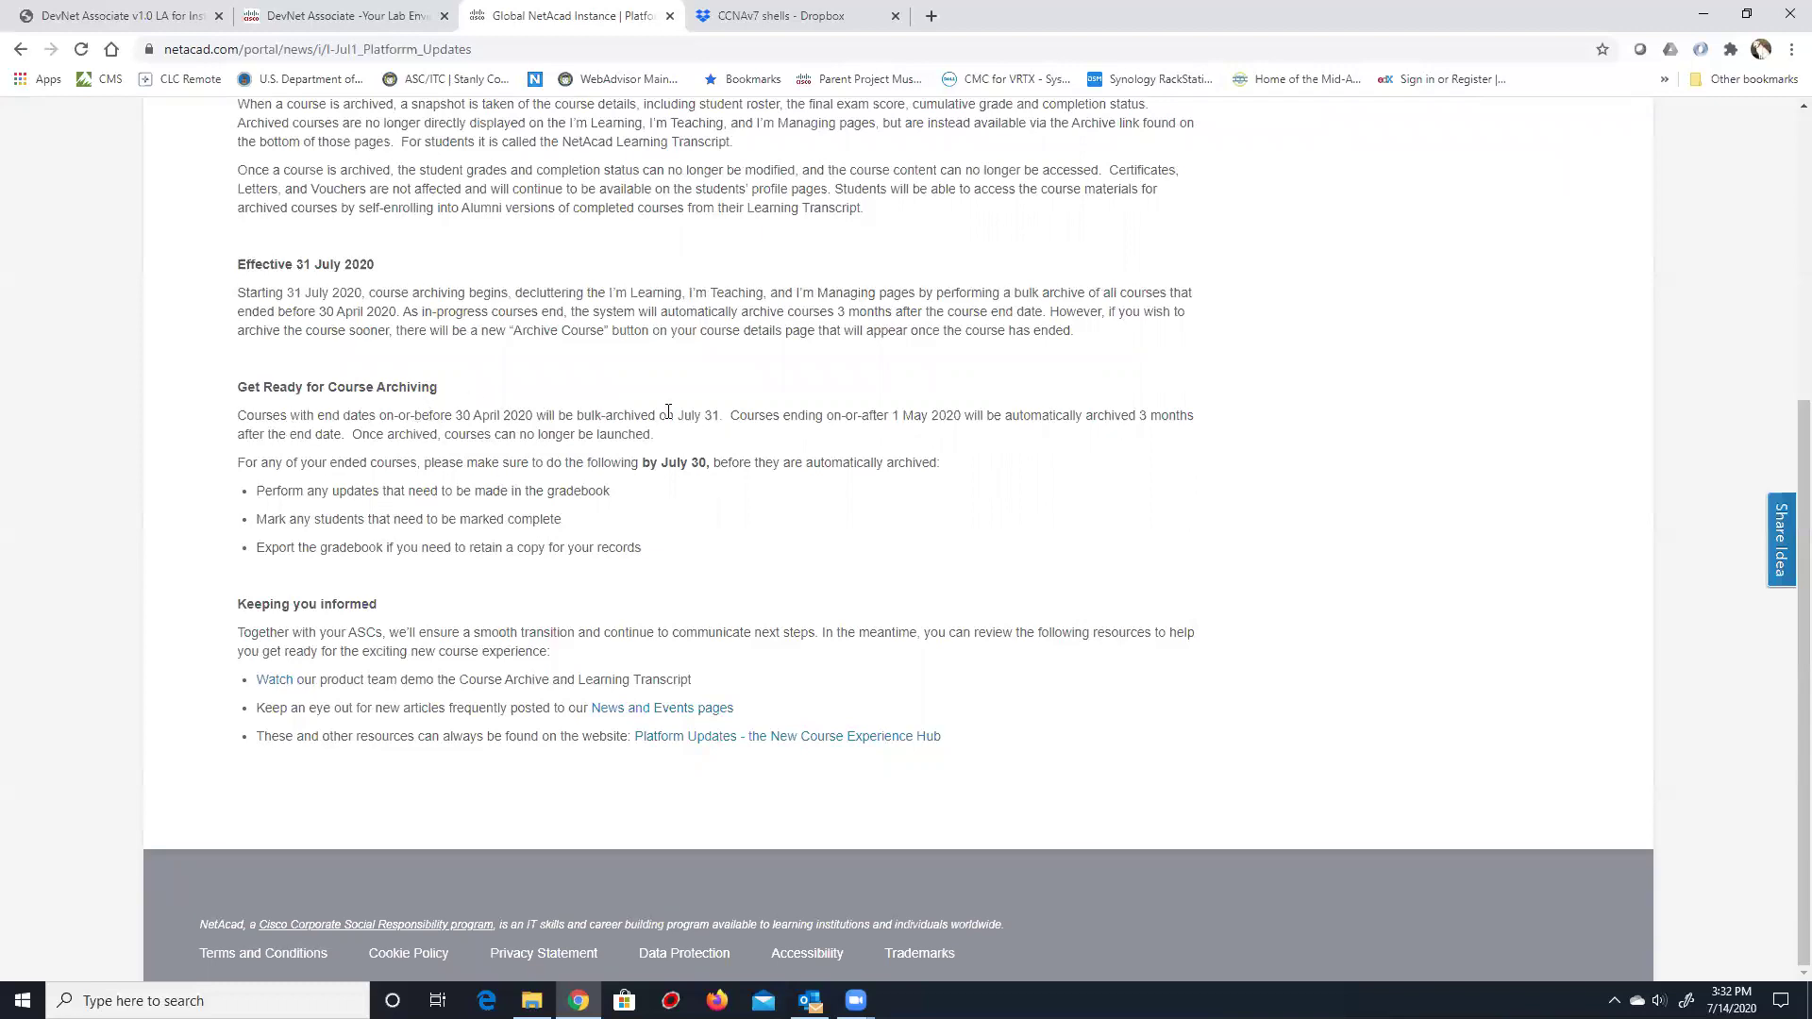
{"action": "left_click_drag", "start_coordinate": [721, 413], "coordinate": [453, 416]}
{"action": "left_click", "coordinate": [479, 404]}
{"action": "left_click_drag", "start_coordinate": [684, 417], "coordinate": [241, 417]}
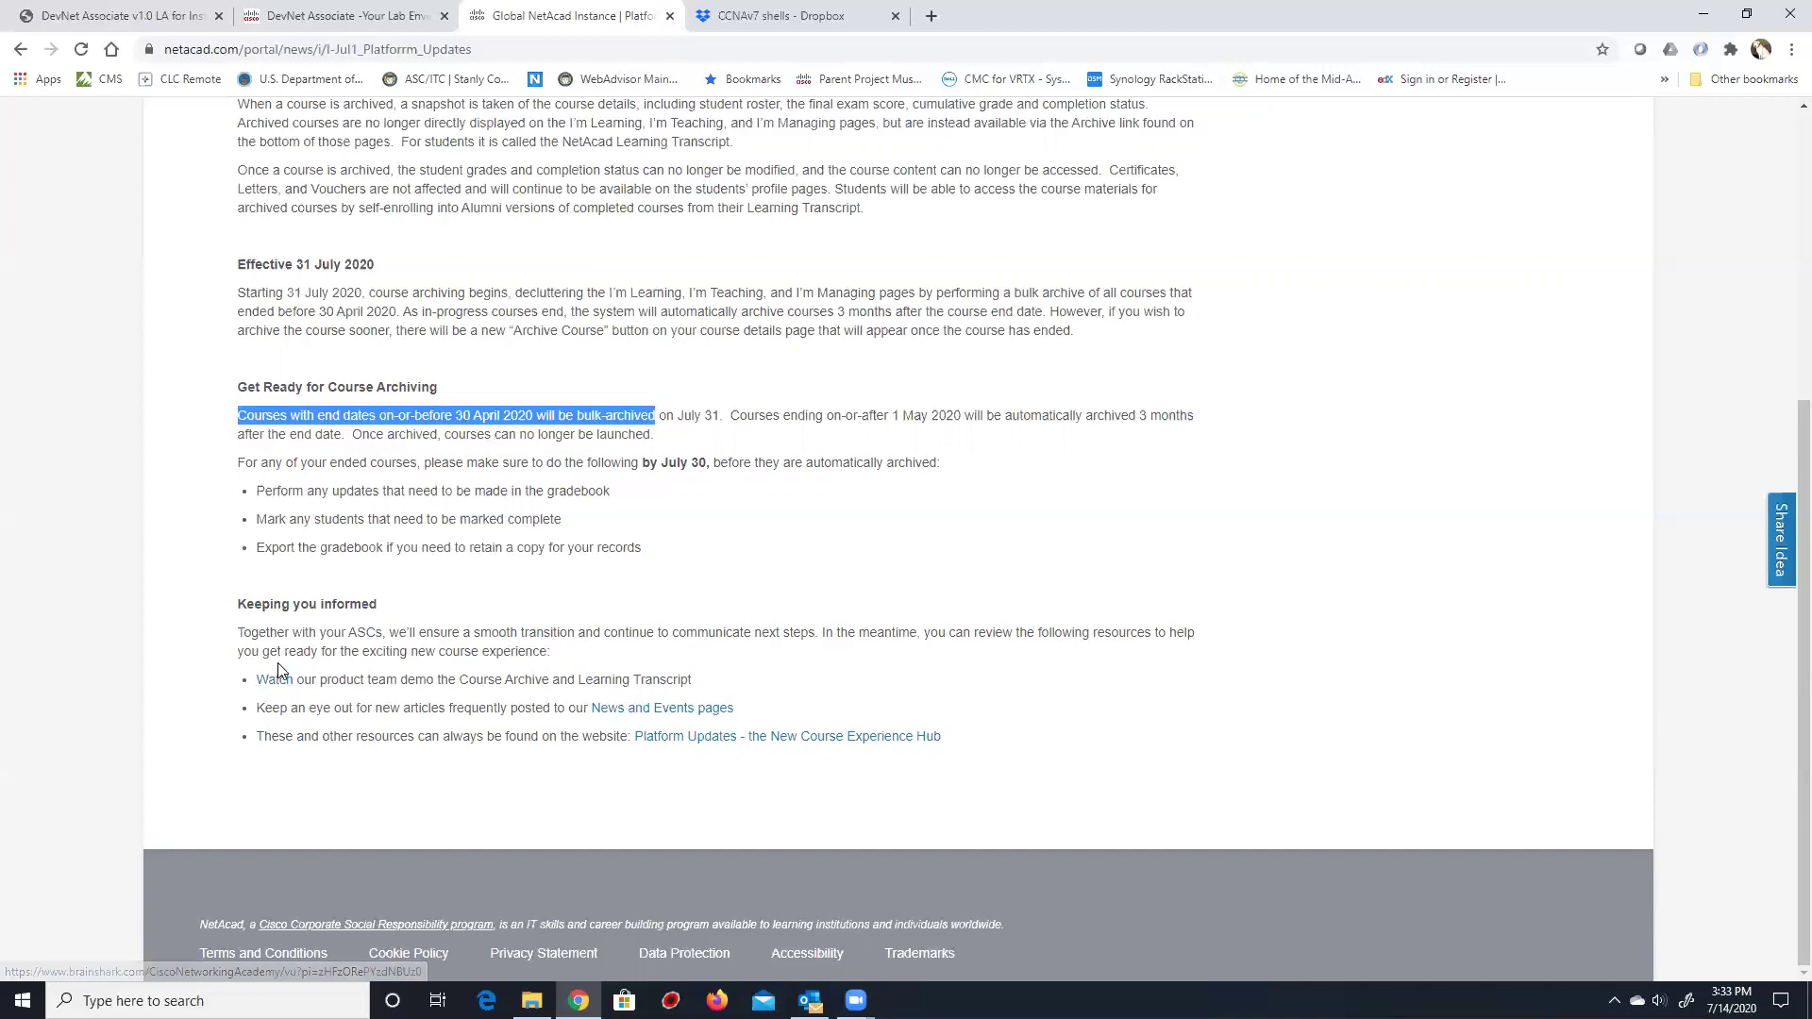
Return to the News and Events page for instructors and look through the recent June and July 2020 articles.
{"action": "scroll", "coordinate": [991, 424], "scroll_direction": "up", "scroll_amount": 3}
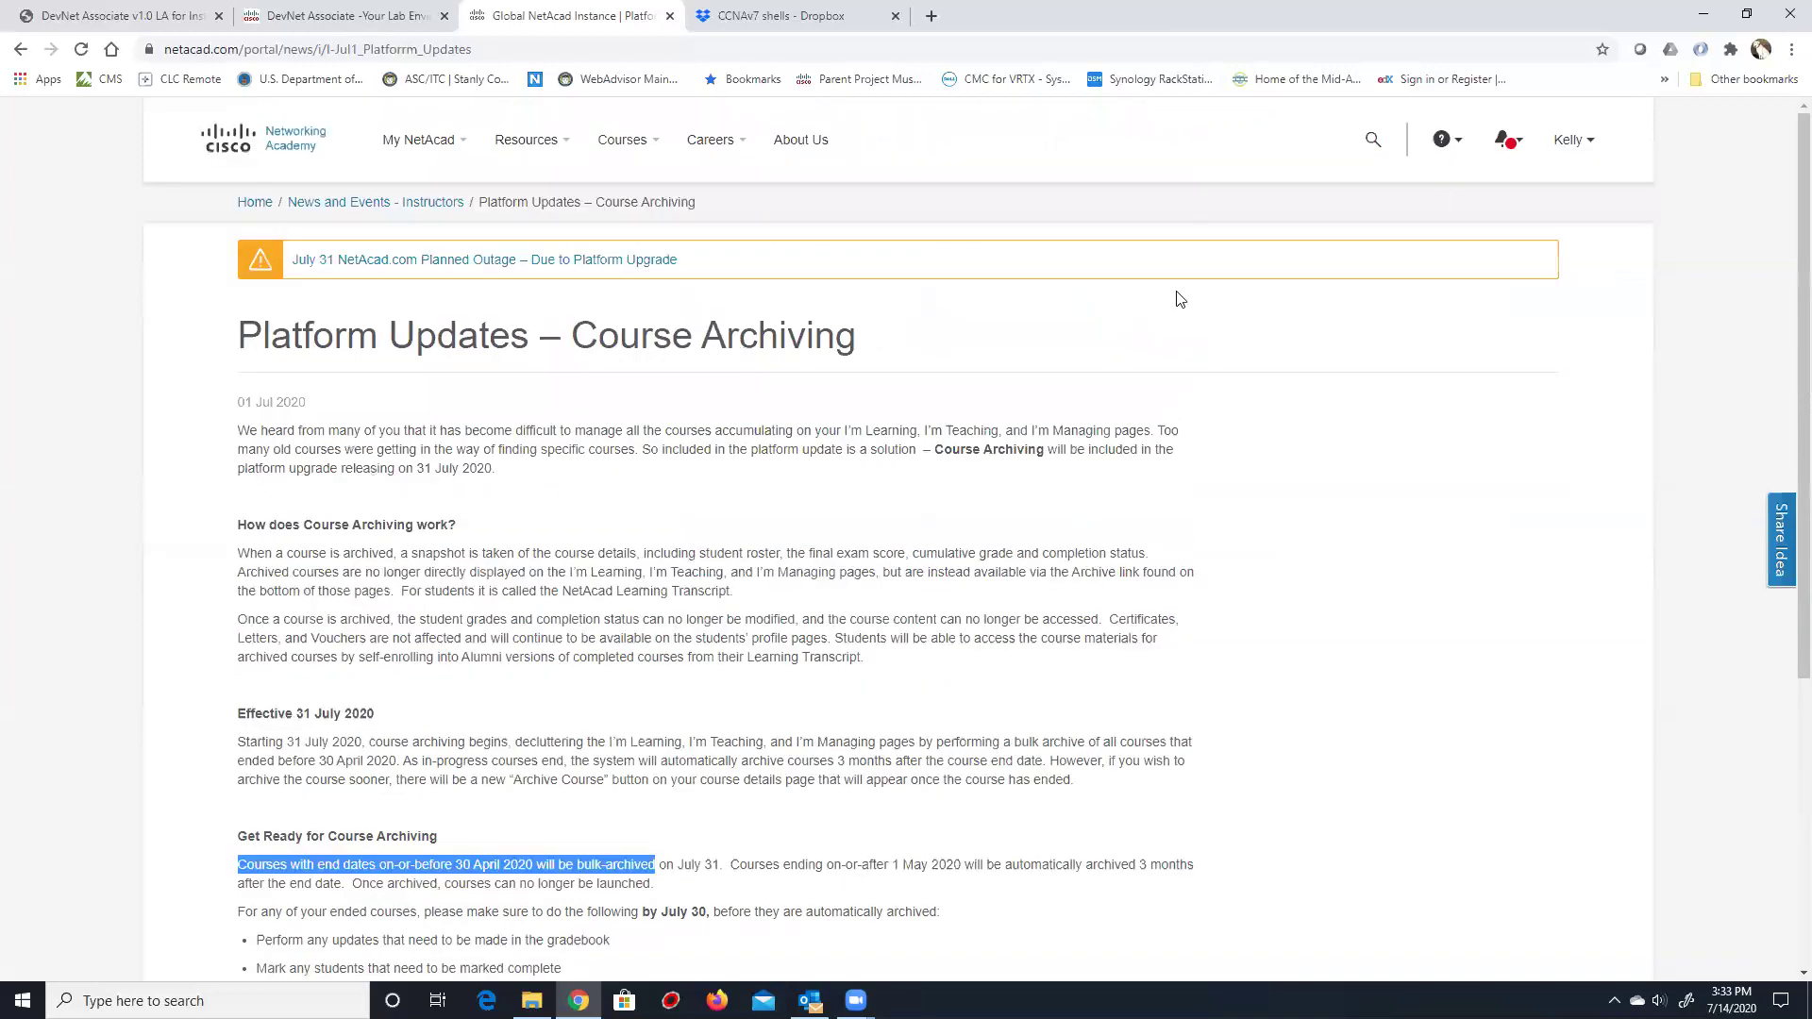
{"action": "mouse_move", "coordinate": [1449, 142]}
{"action": "mouse_move", "coordinate": [1507, 141]}
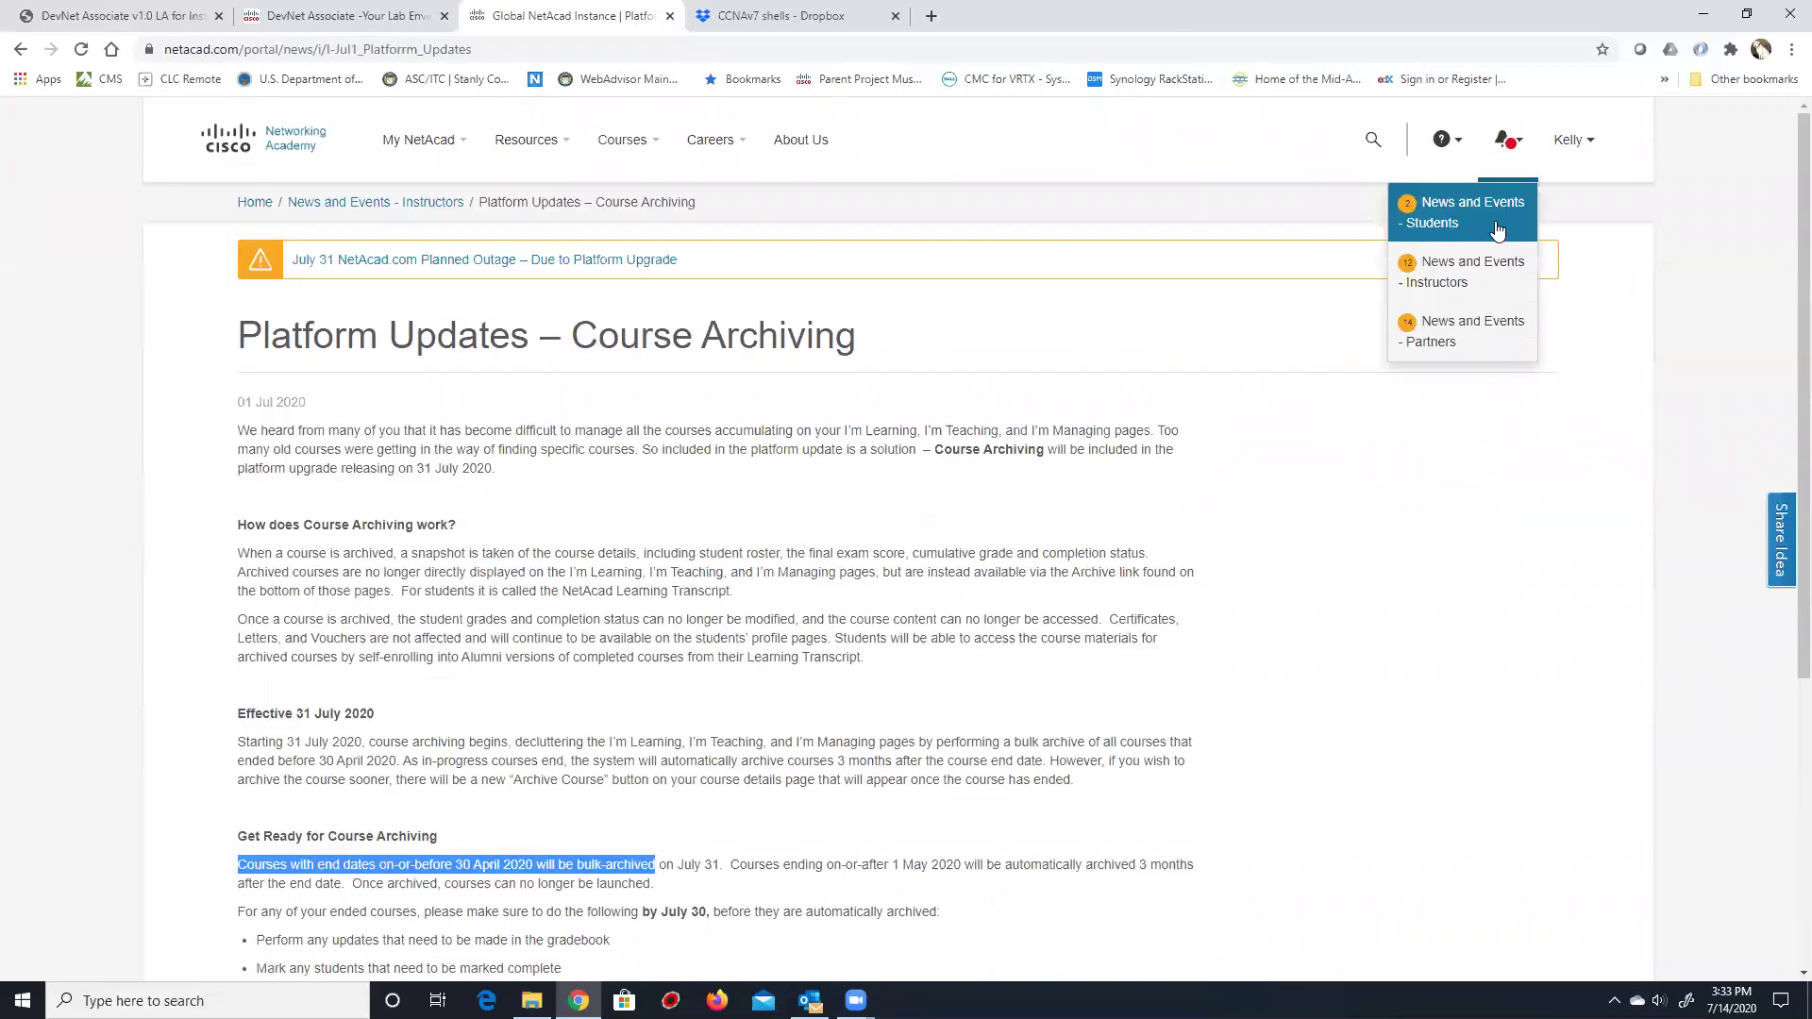
{"action": "left_click", "coordinate": [1340, 269]}
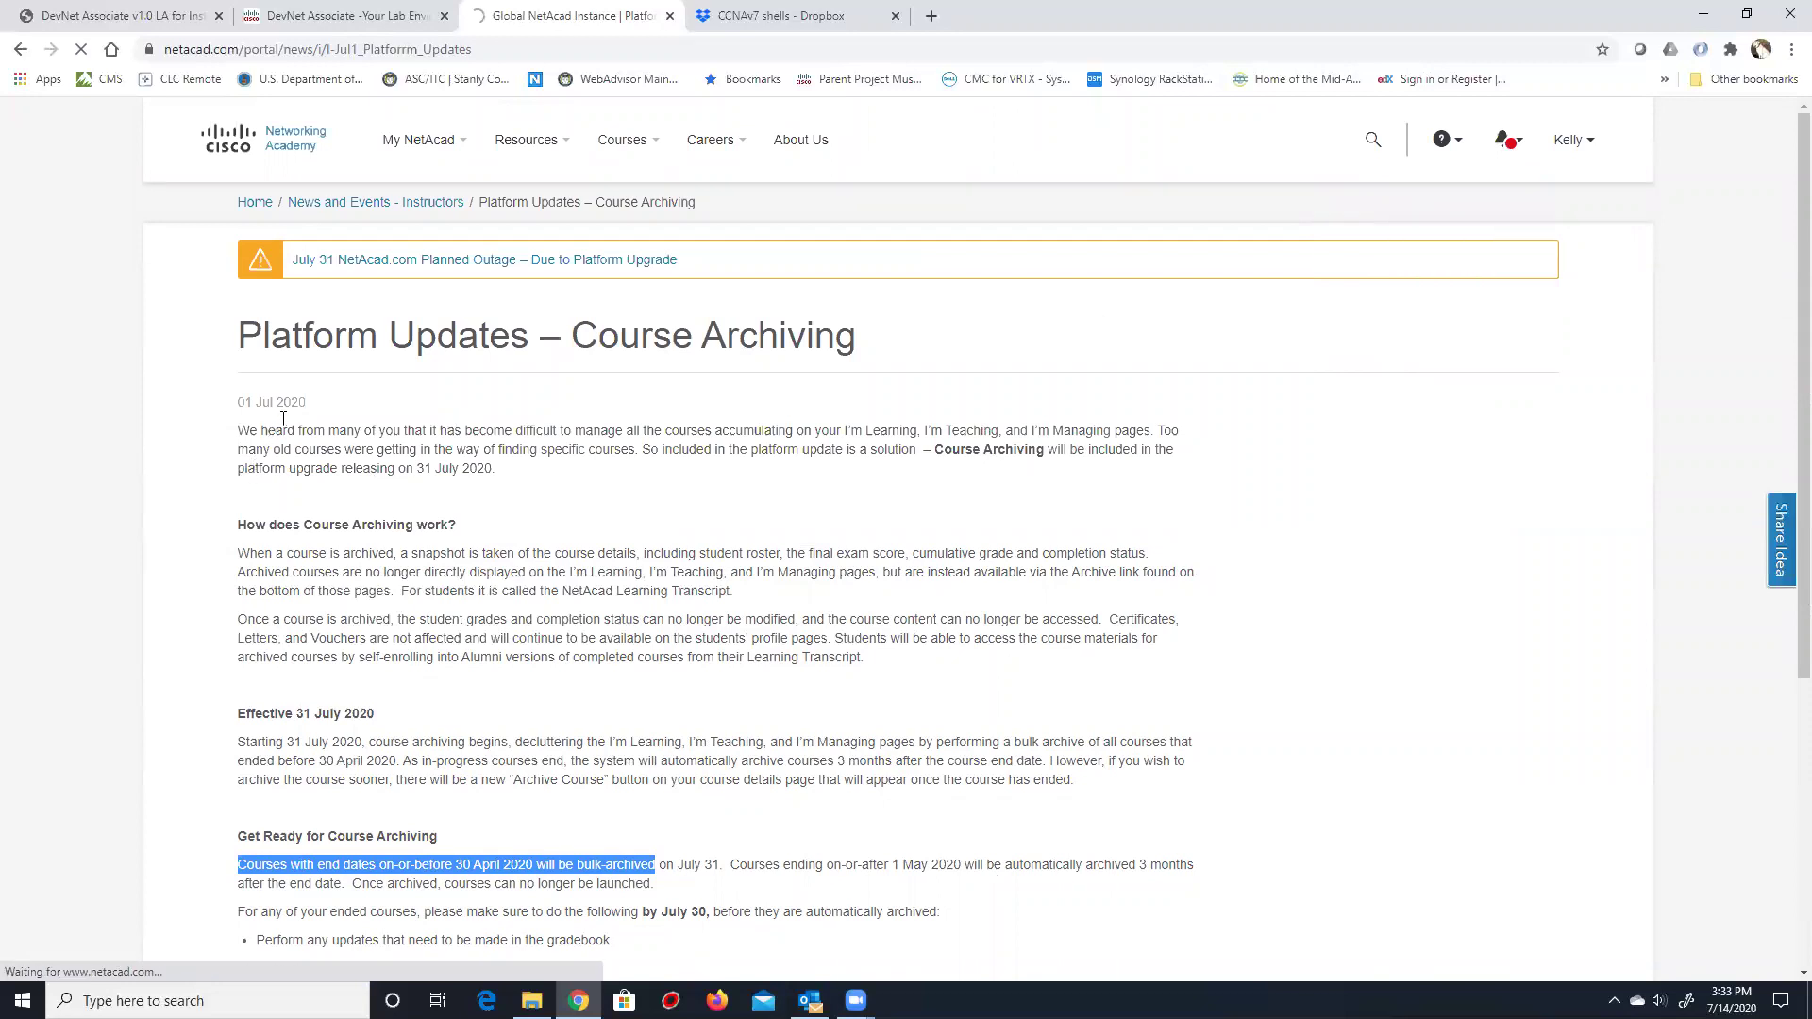
{"action": "scroll", "coordinate": [292, 397], "scroll_direction": "down", "scroll_amount": 4}
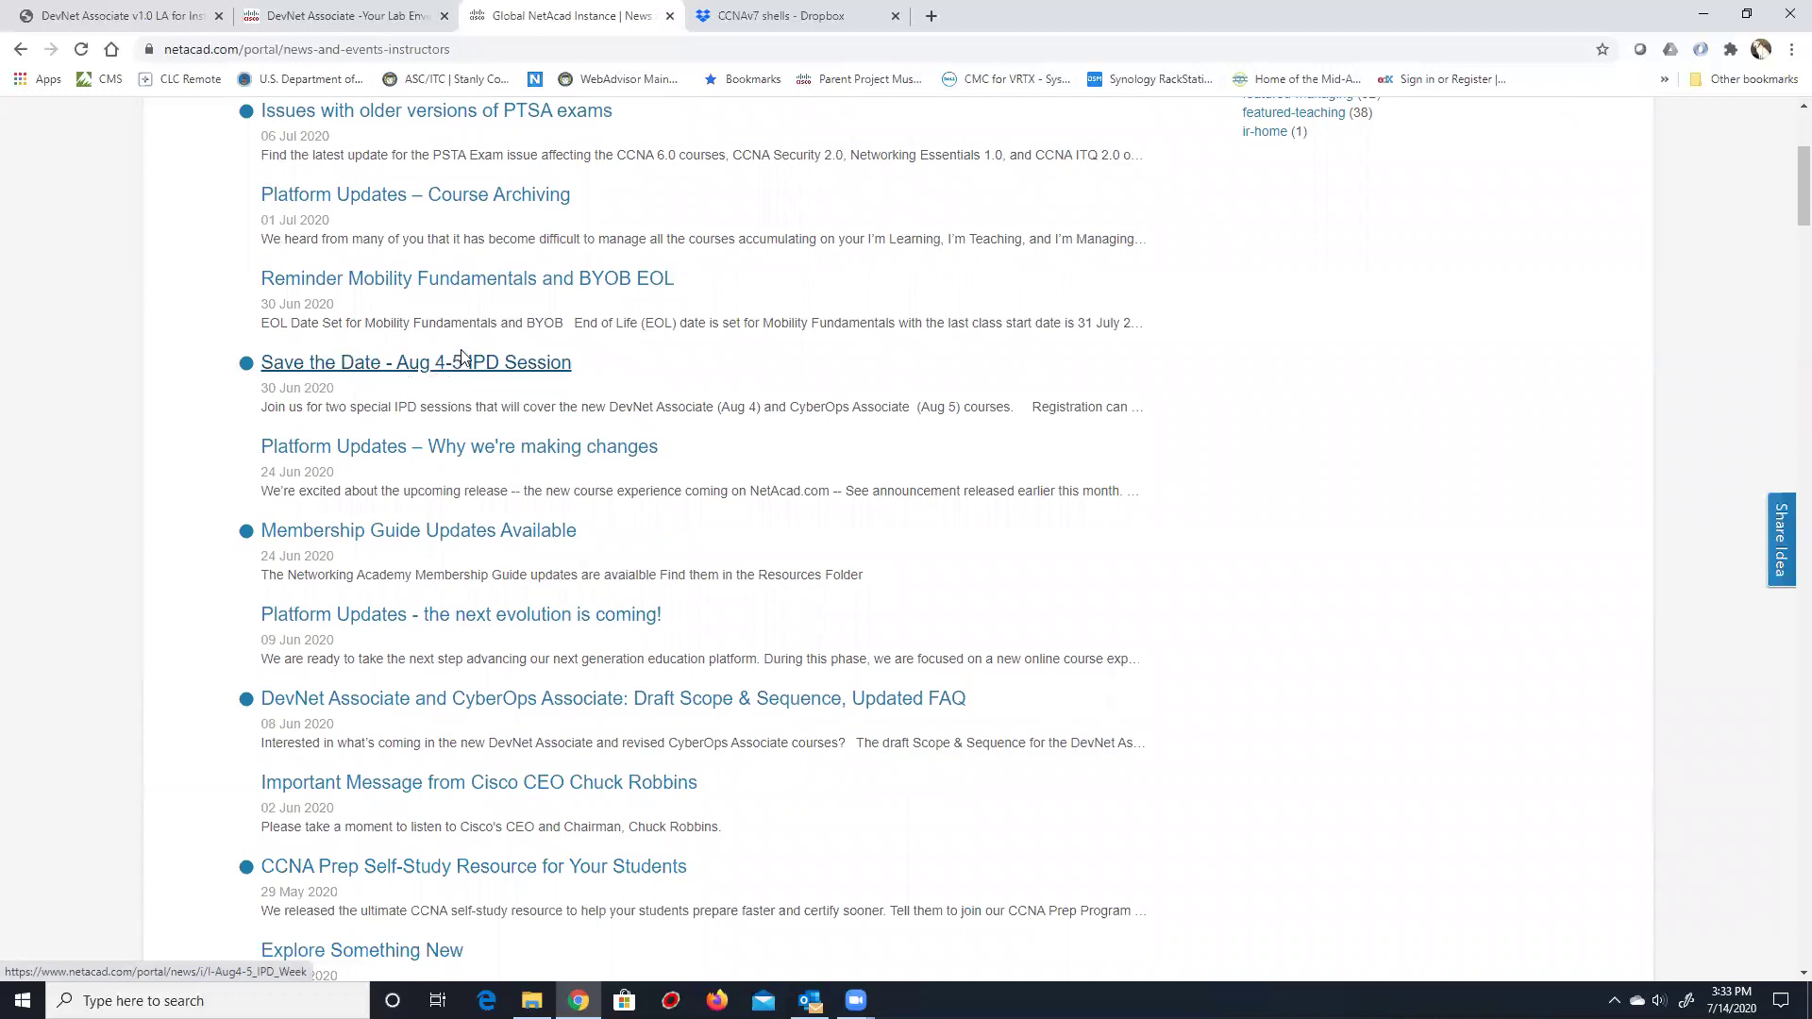
{"action": "scroll", "coordinate": [462, 359], "scroll_direction": "down", "scroll_amount": 2}
{"action": "scroll", "coordinate": [396, 377], "scroll_direction": "down", "scroll_amount": 2}
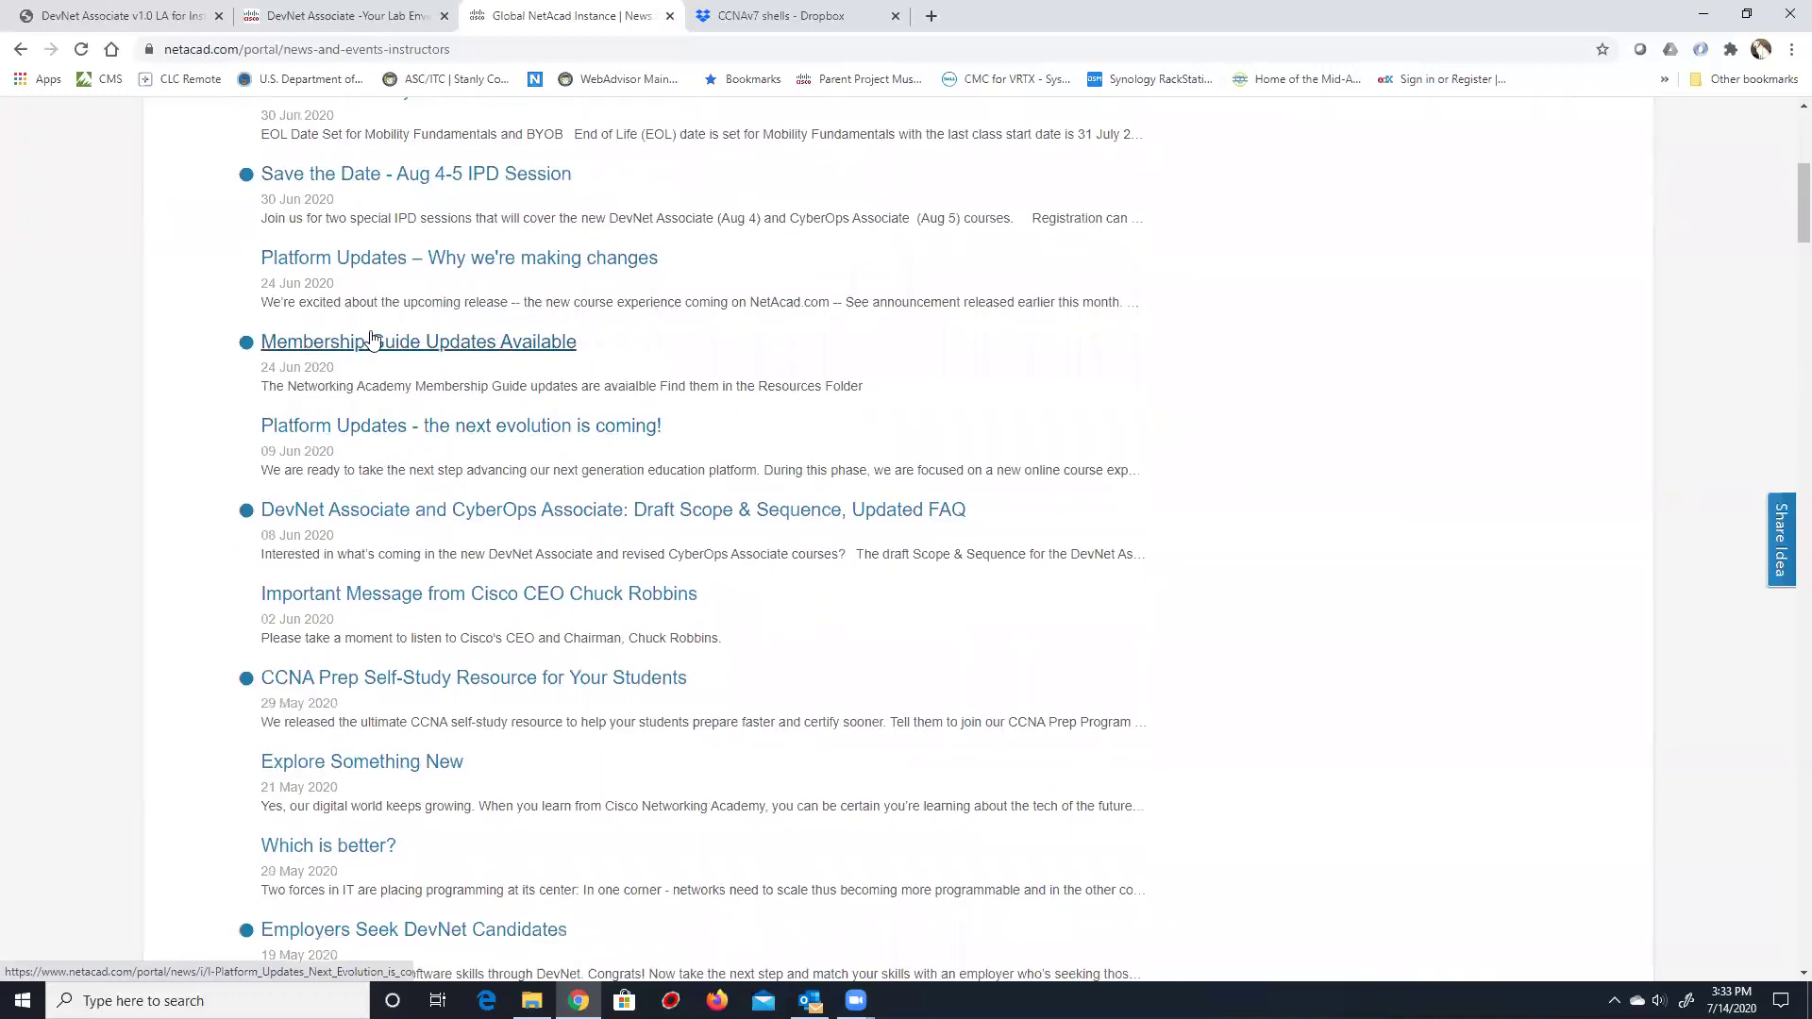
{"action": "scroll", "coordinate": [321, 401], "scroll_direction": "down", "scroll_amount": 3}
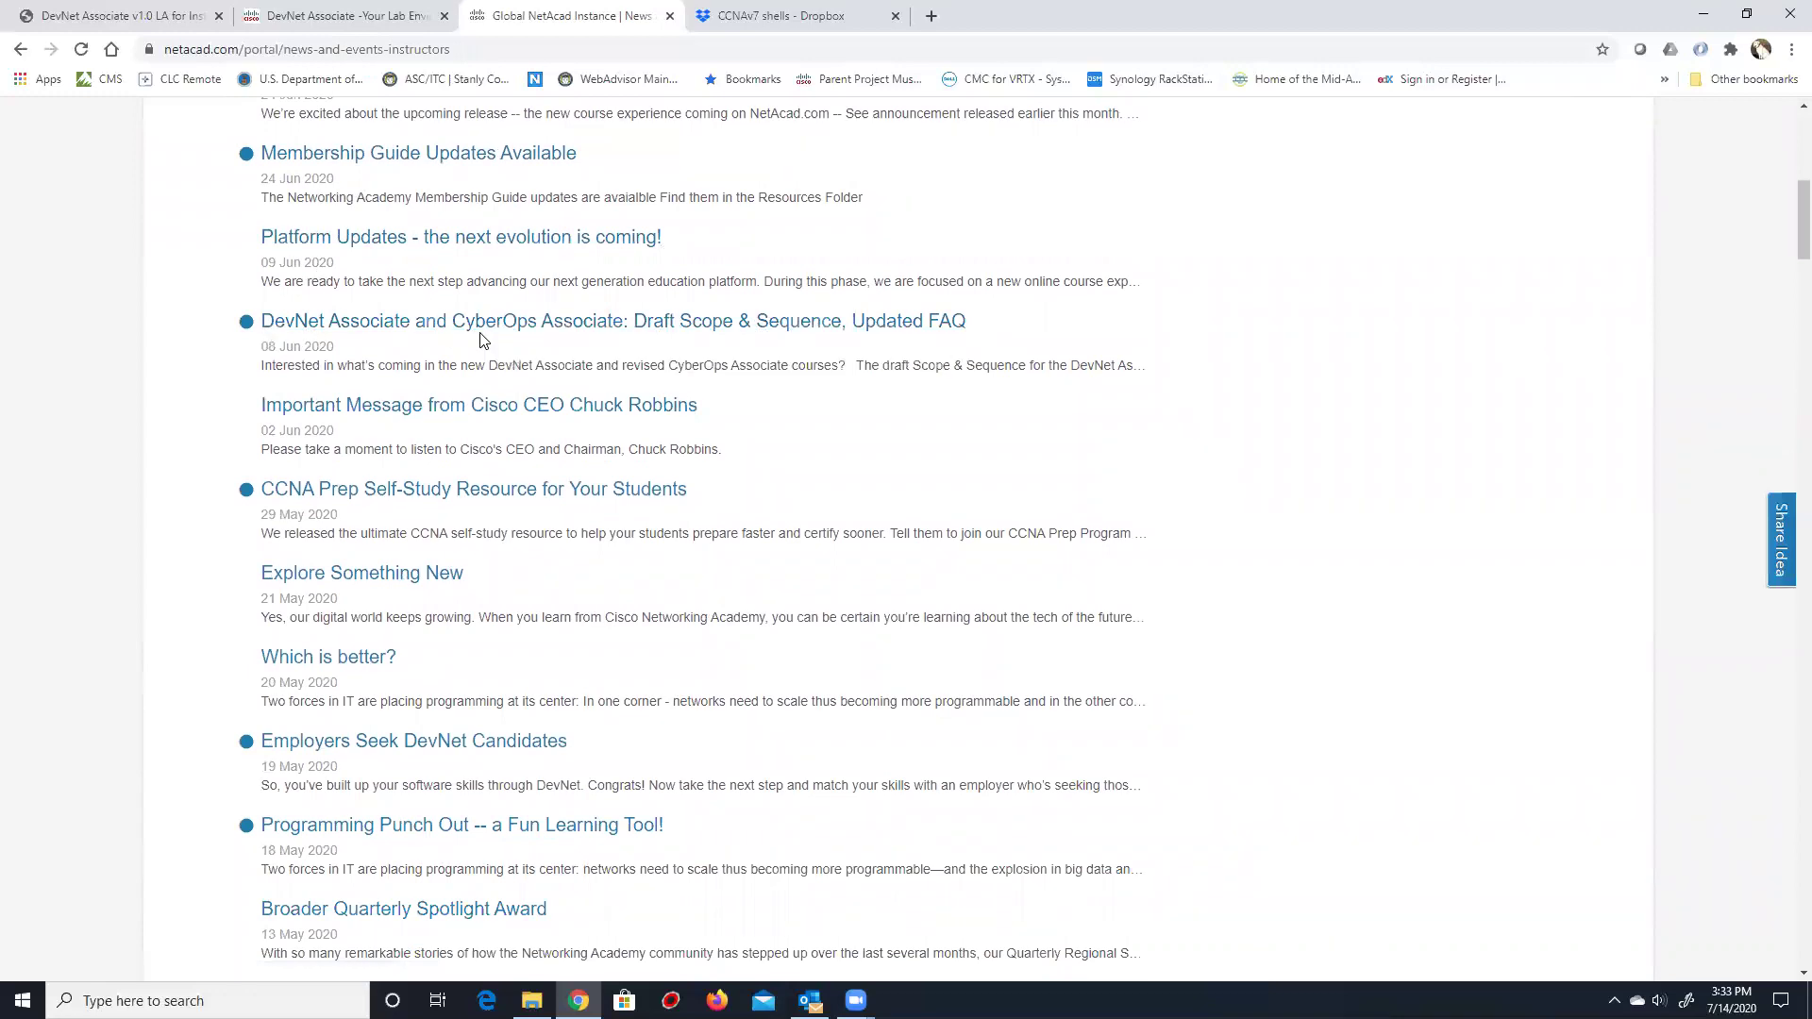
{"action": "left_click", "coordinate": [323, 17]}
{"action": "left_click", "coordinate": [769, 15]}
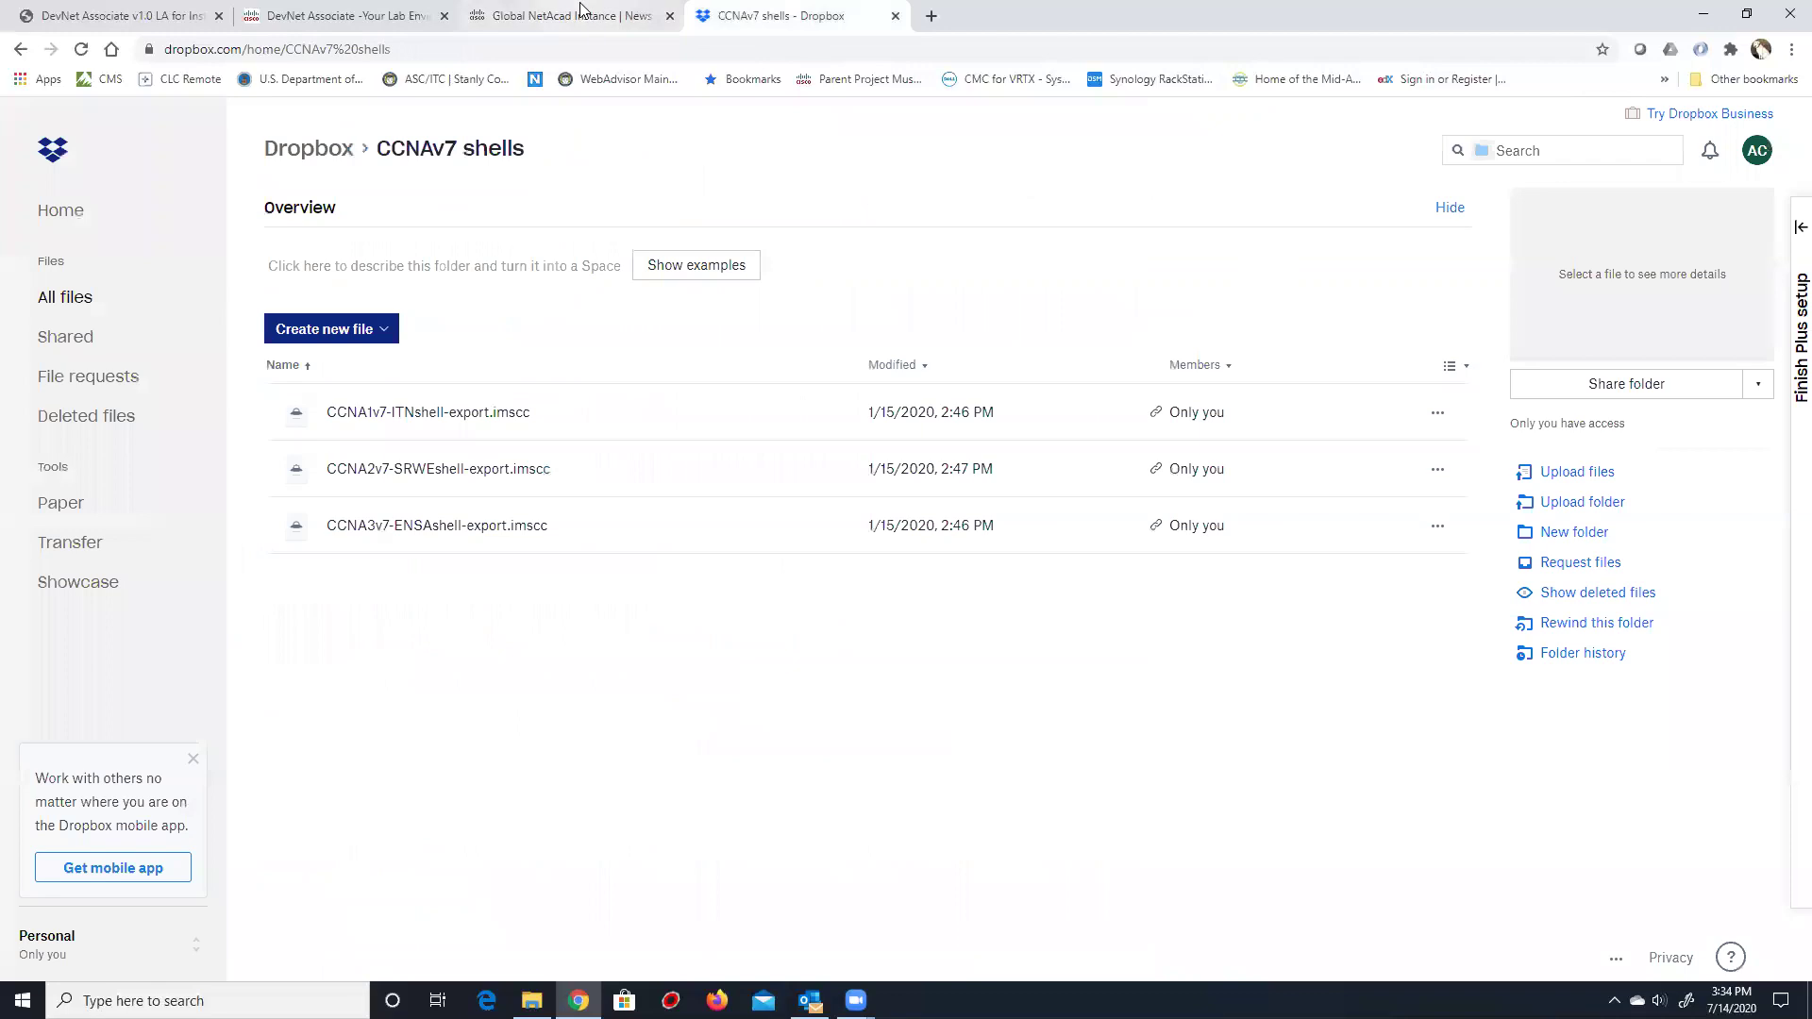
{"action": "left_click", "coordinate": [566, 15]}
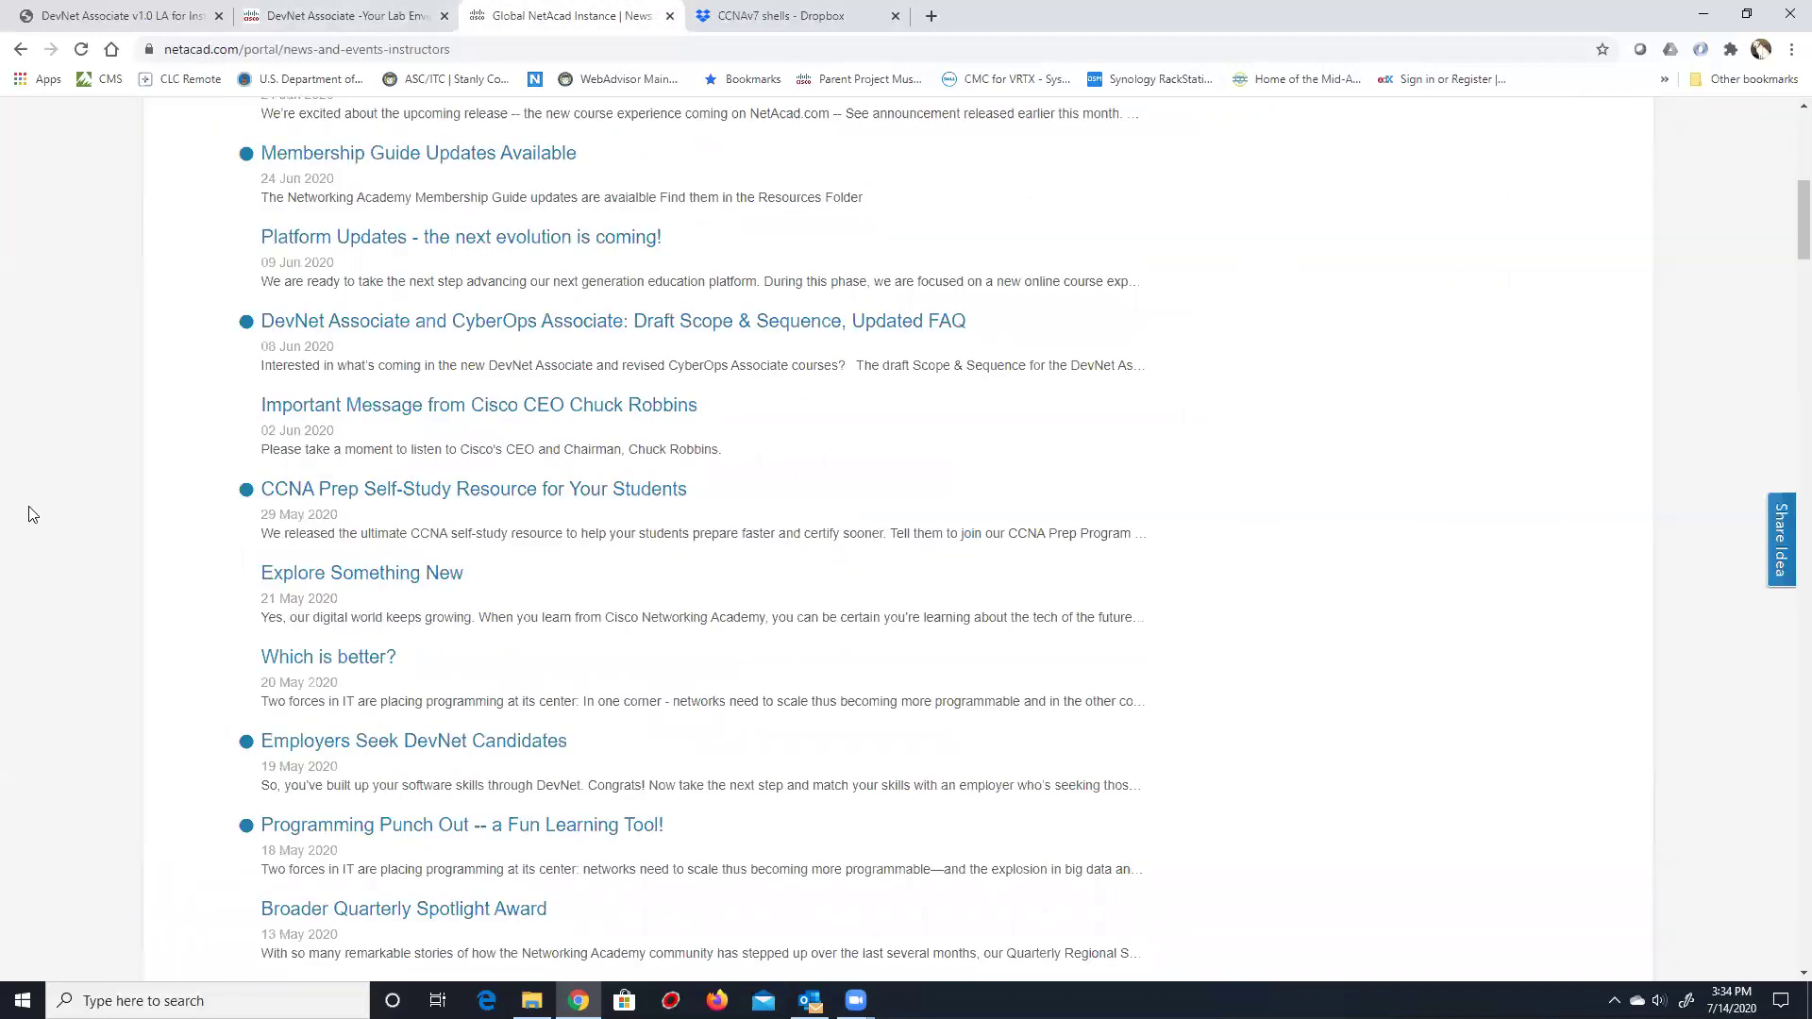
Look through the older April and May 2020 instructor announcements and show the available News and Events categories.
{"action": "scroll", "coordinate": [175, 448], "scroll_direction": "down", "scroll_amount": 5}
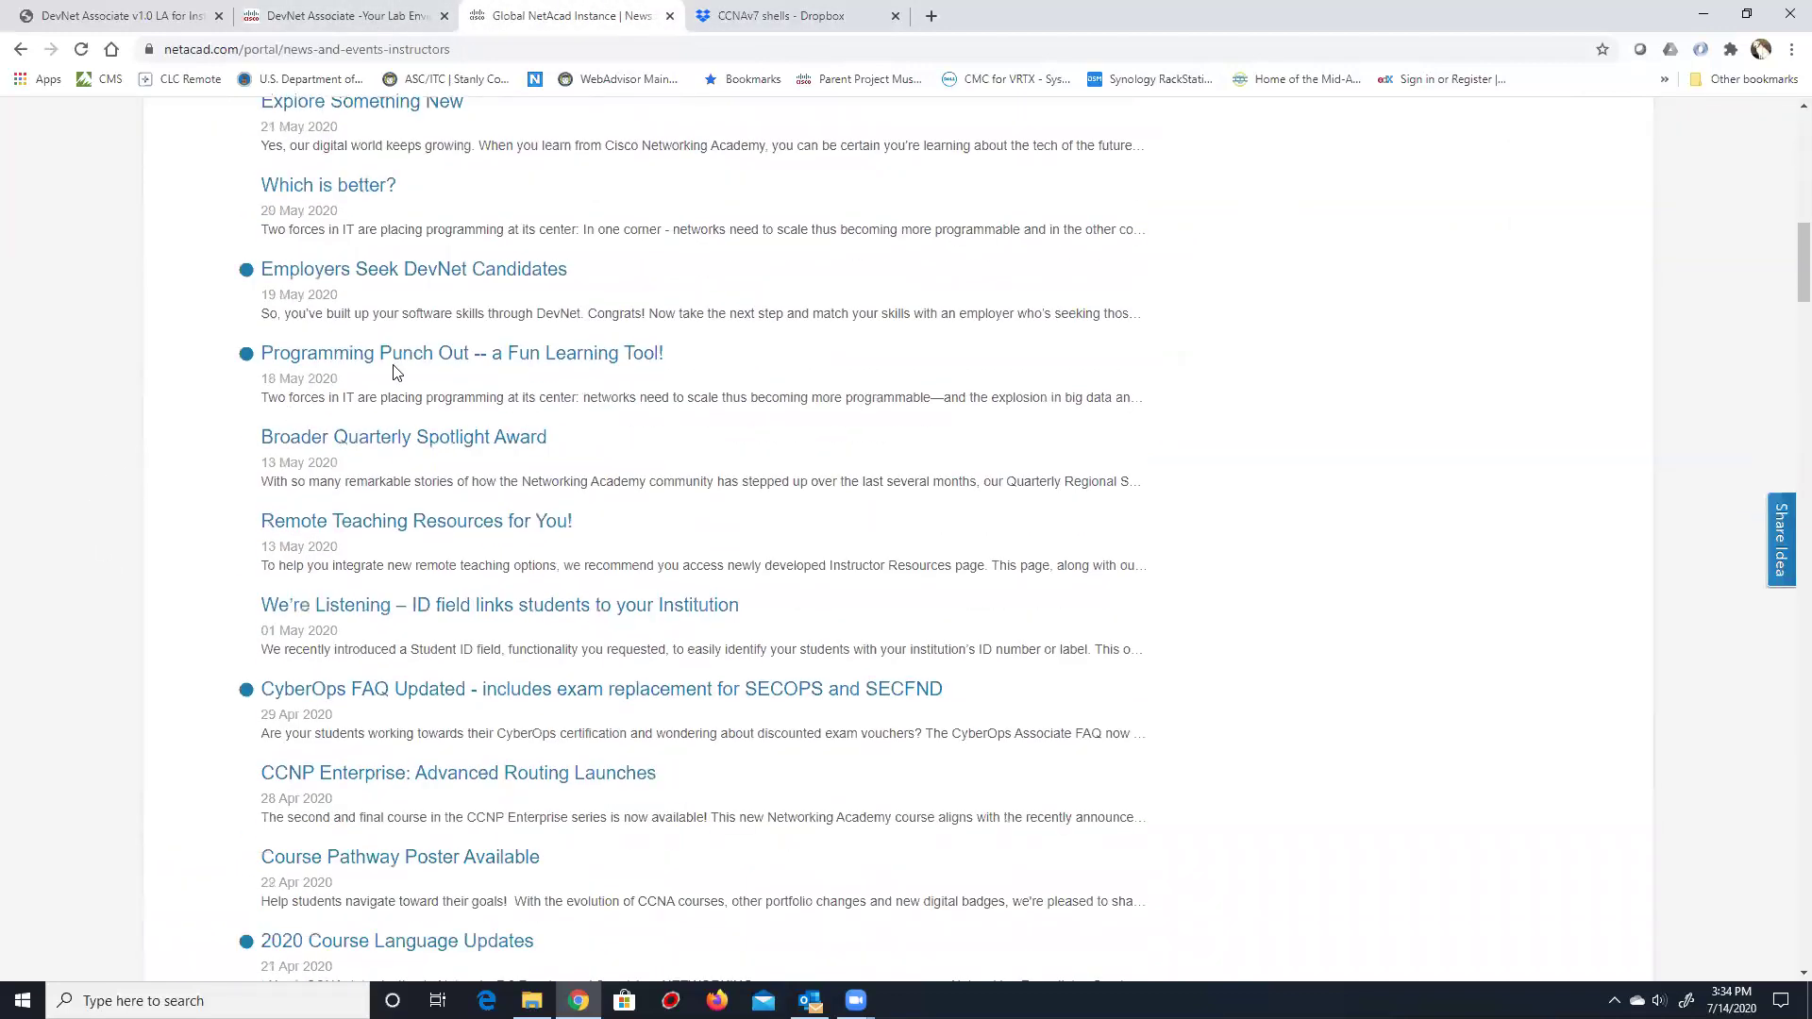
{"action": "scroll", "coordinate": [411, 388], "scroll_direction": "down", "scroll_amount": 2}
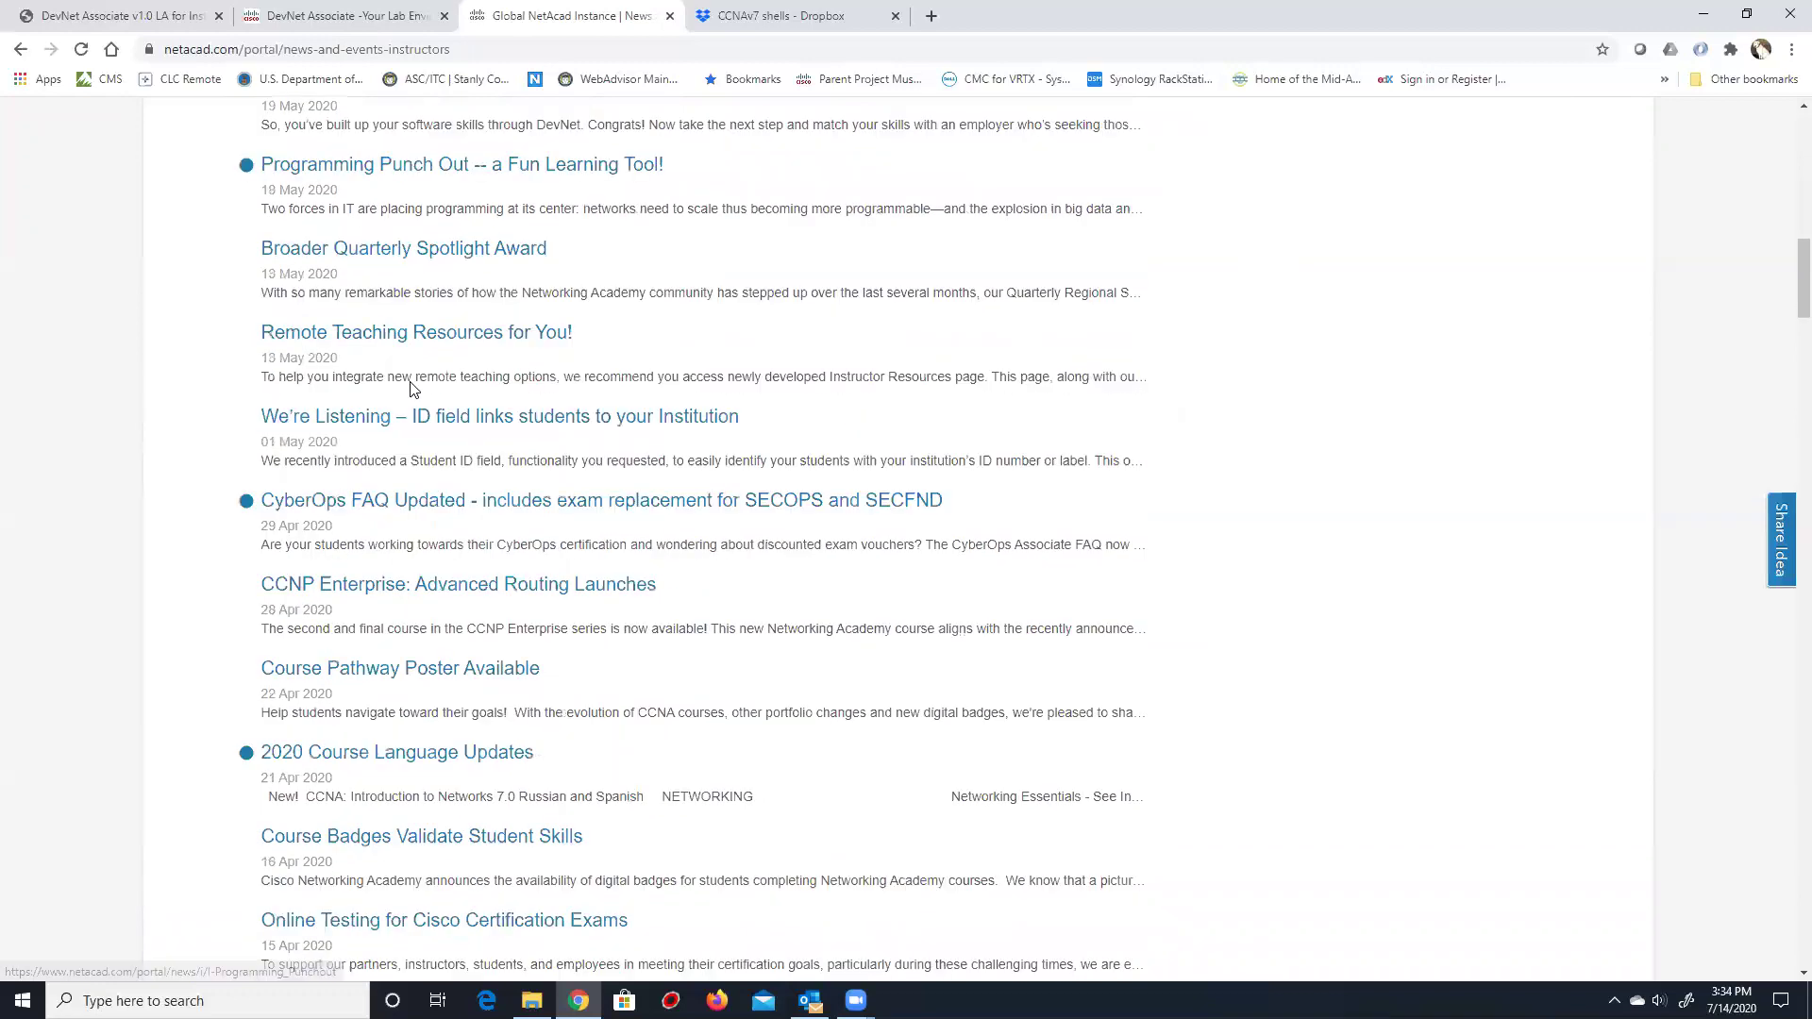
{"action": "scroll", "coordinate": [411, 389], "scroll_direction": "up", "scroll_amount": 5}
{"action": "scroll", "coordinate": [996, 217], "scroll_direction": "up", "scroll_amount": 10}
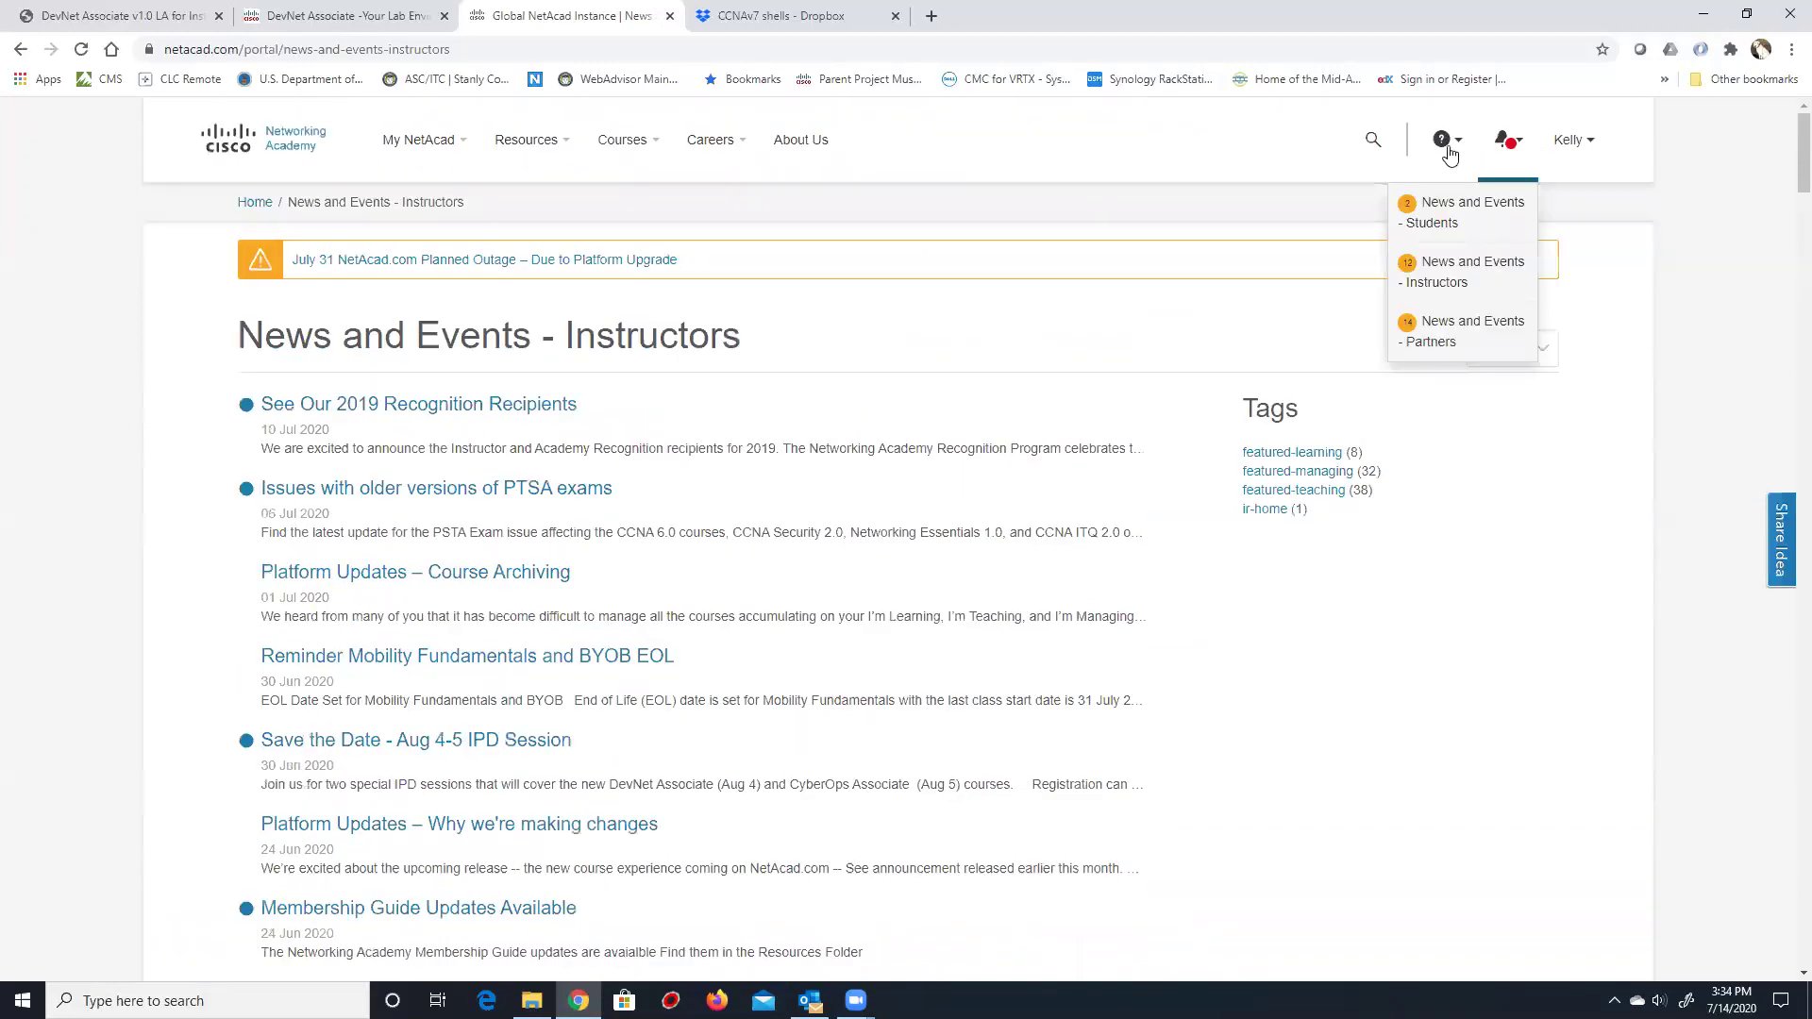
{"action": "mouse_move", "coordinate": [1503, 144]}
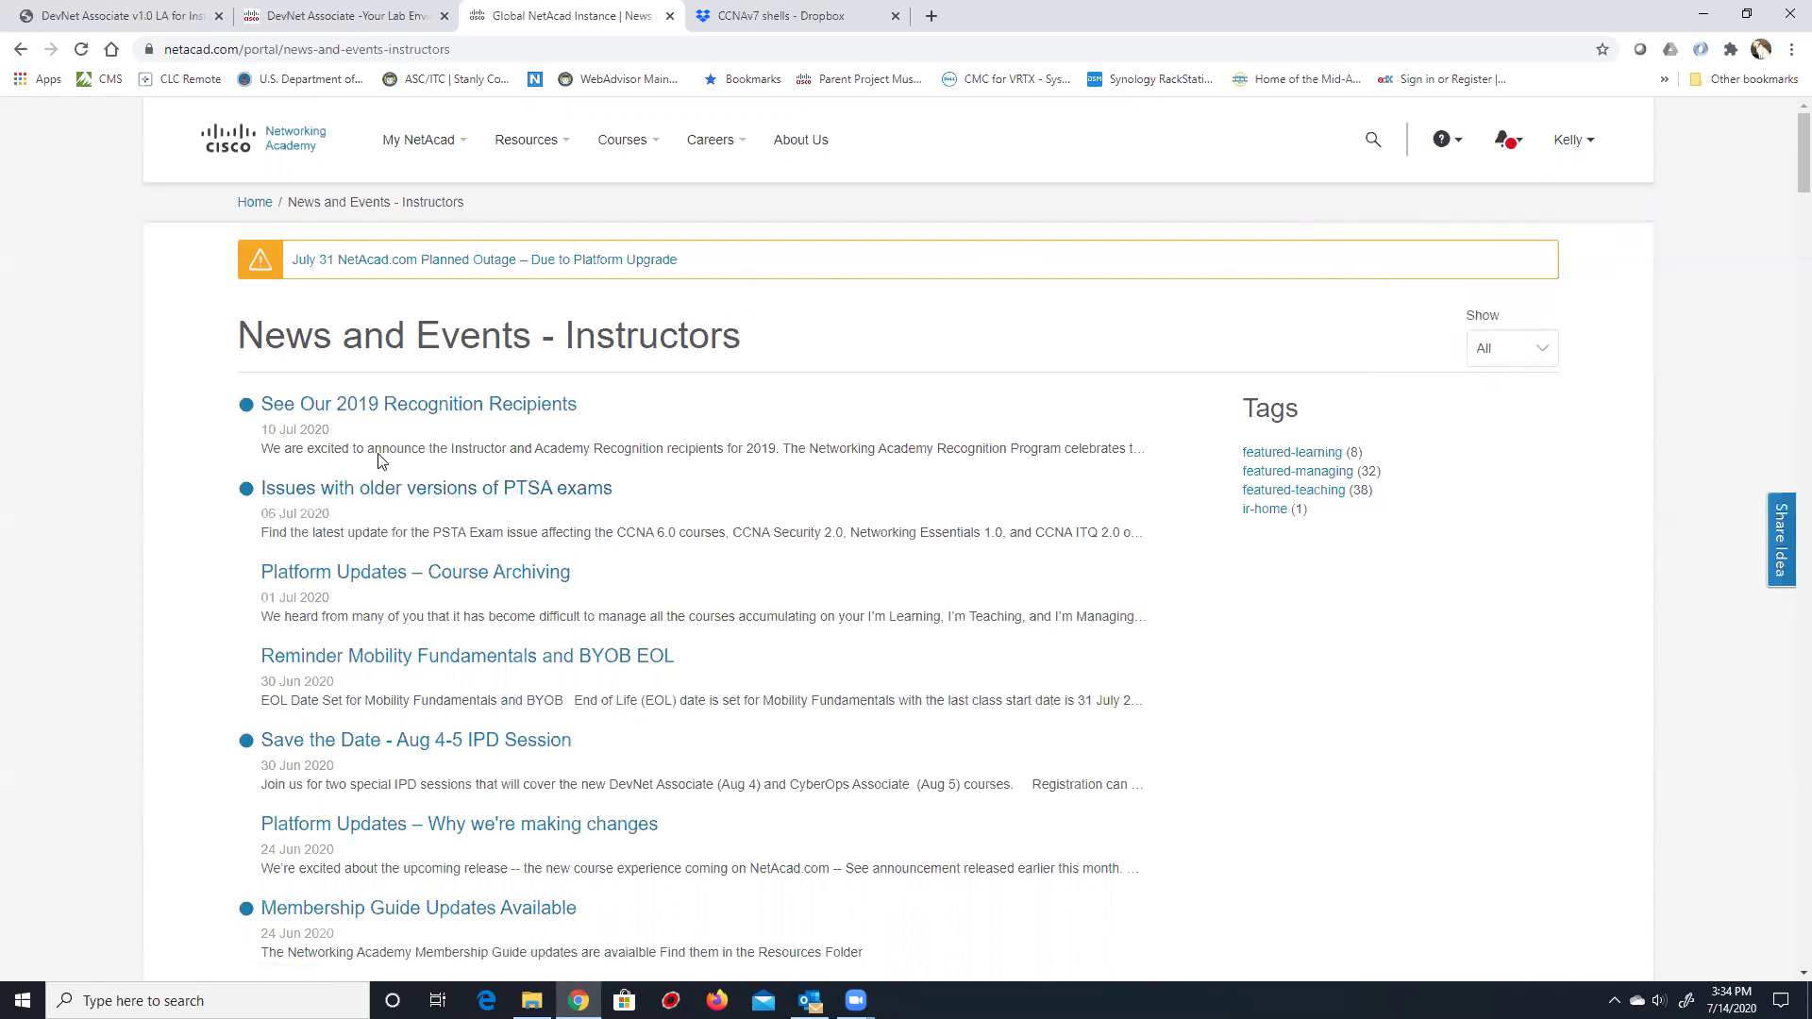
Go to the I'm Teaching page and filter the courses by the Recently Ended status.
{"action": "mouse_move", "coordinate": [412, 149]}
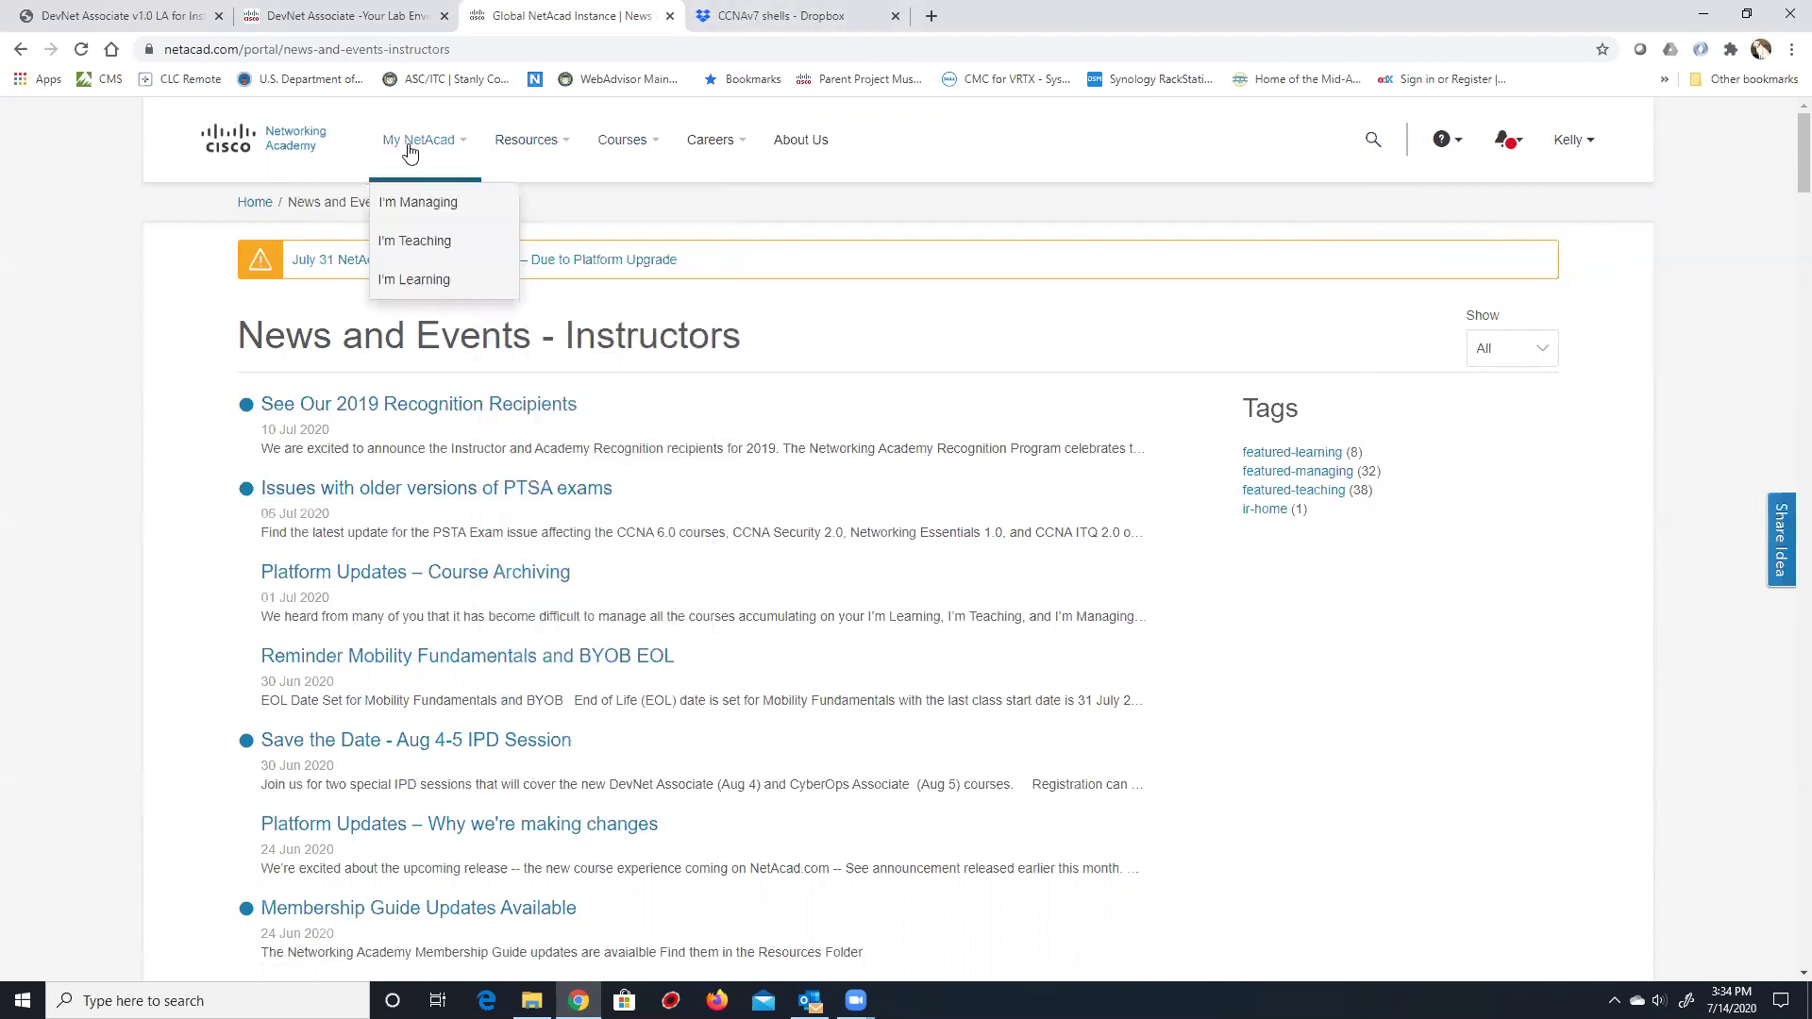
{"action": "left_click", "coordinate": [401, 243]}
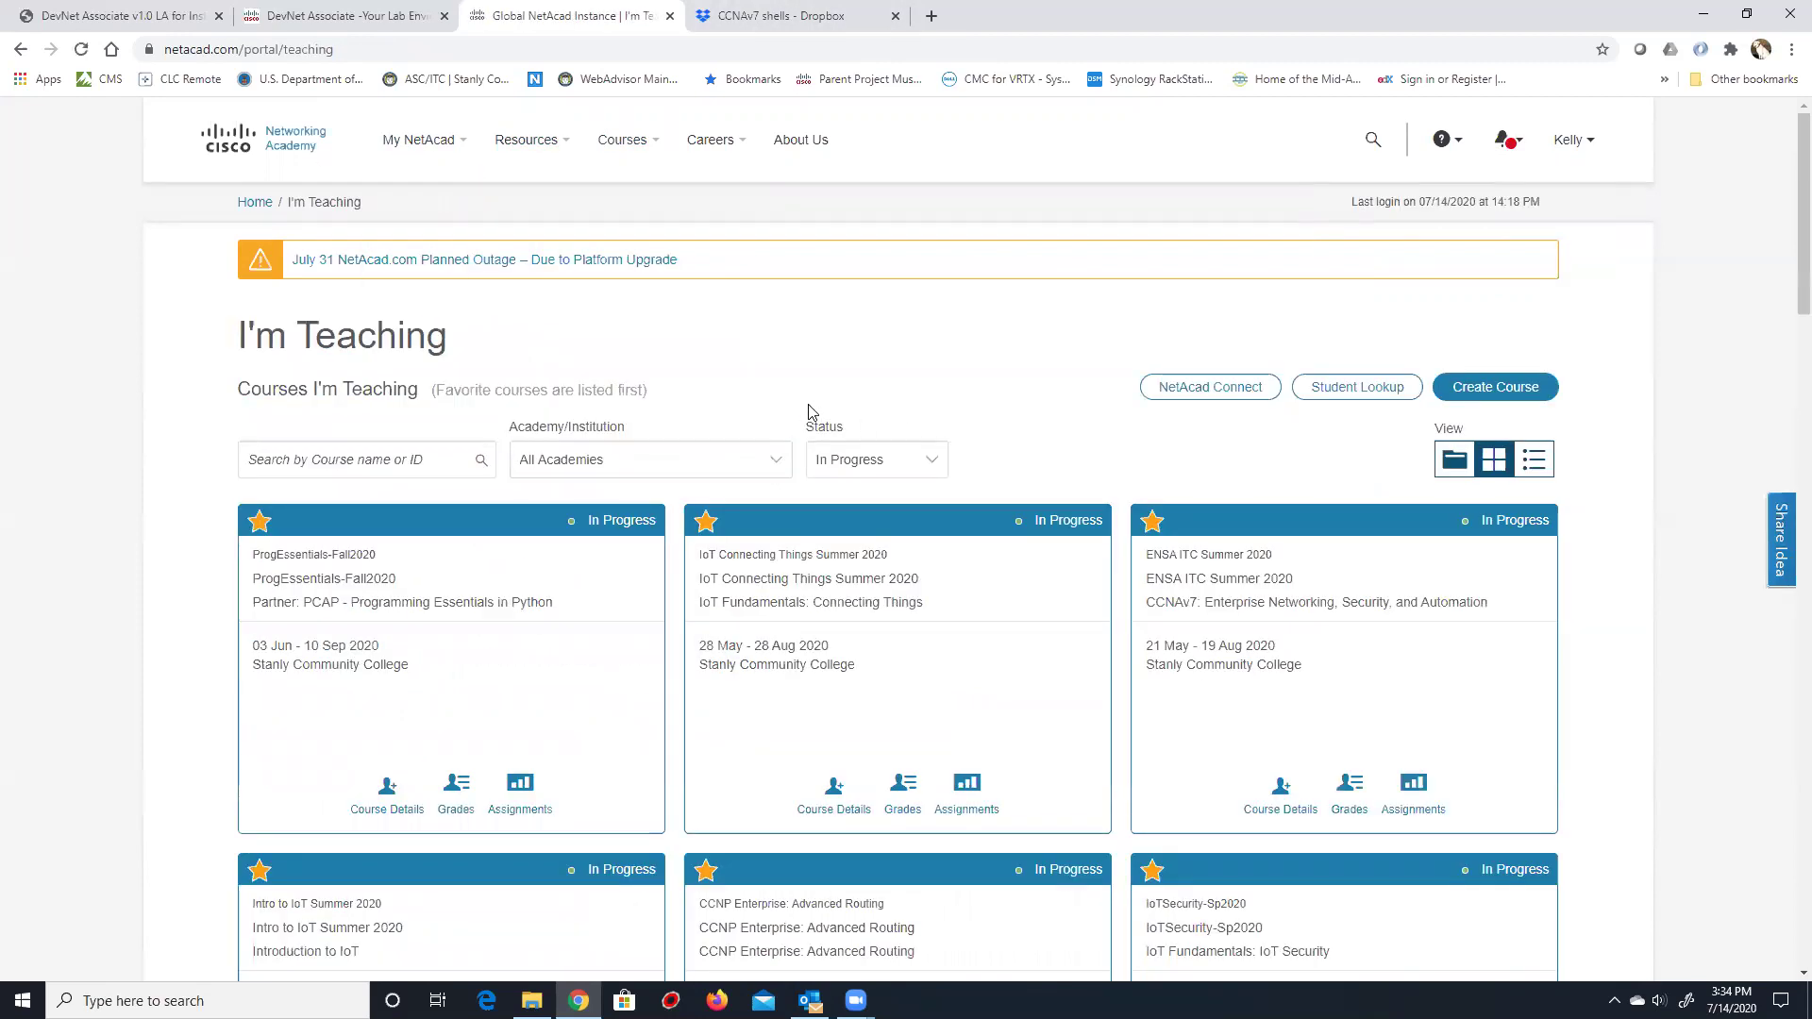
{"action": "scroll", "coordinate": [808, 407], "scroll_direction": "down", "scroll_amount": 2}
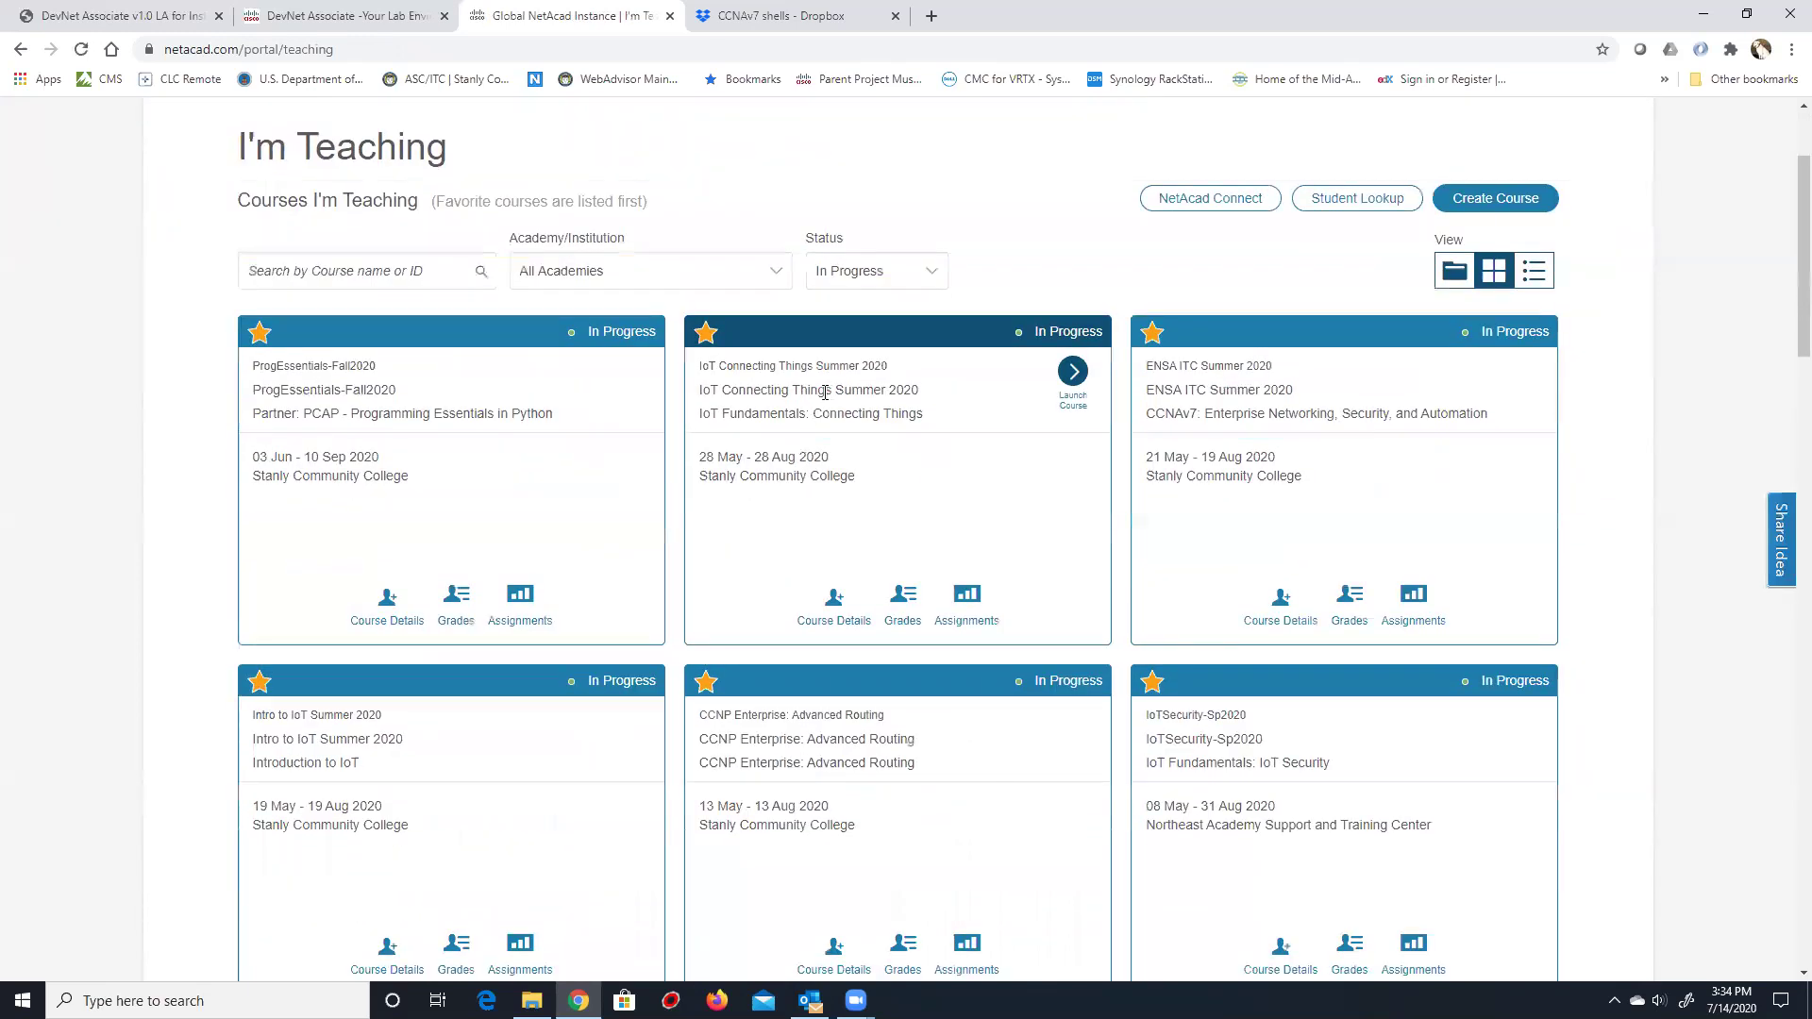
{"action": "left_click", "coordinate": [897, 283]}
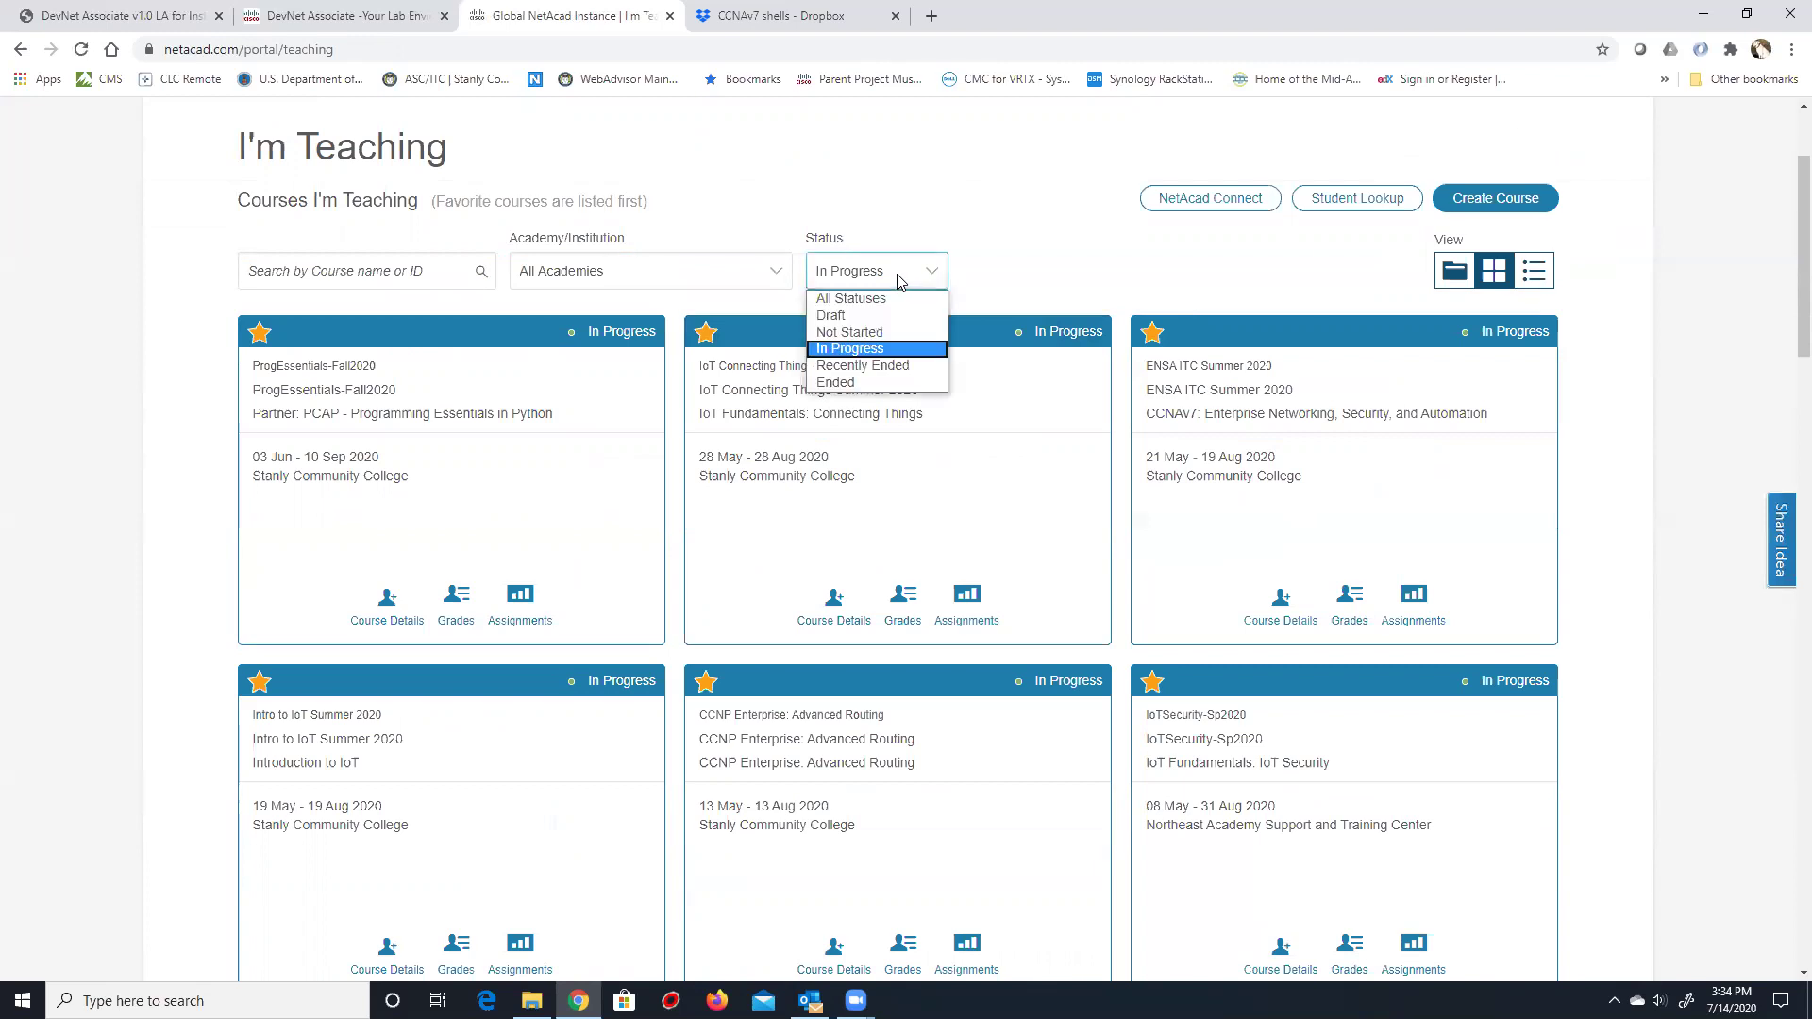
{"action": "left_click", "coordinate": [851, 366]}
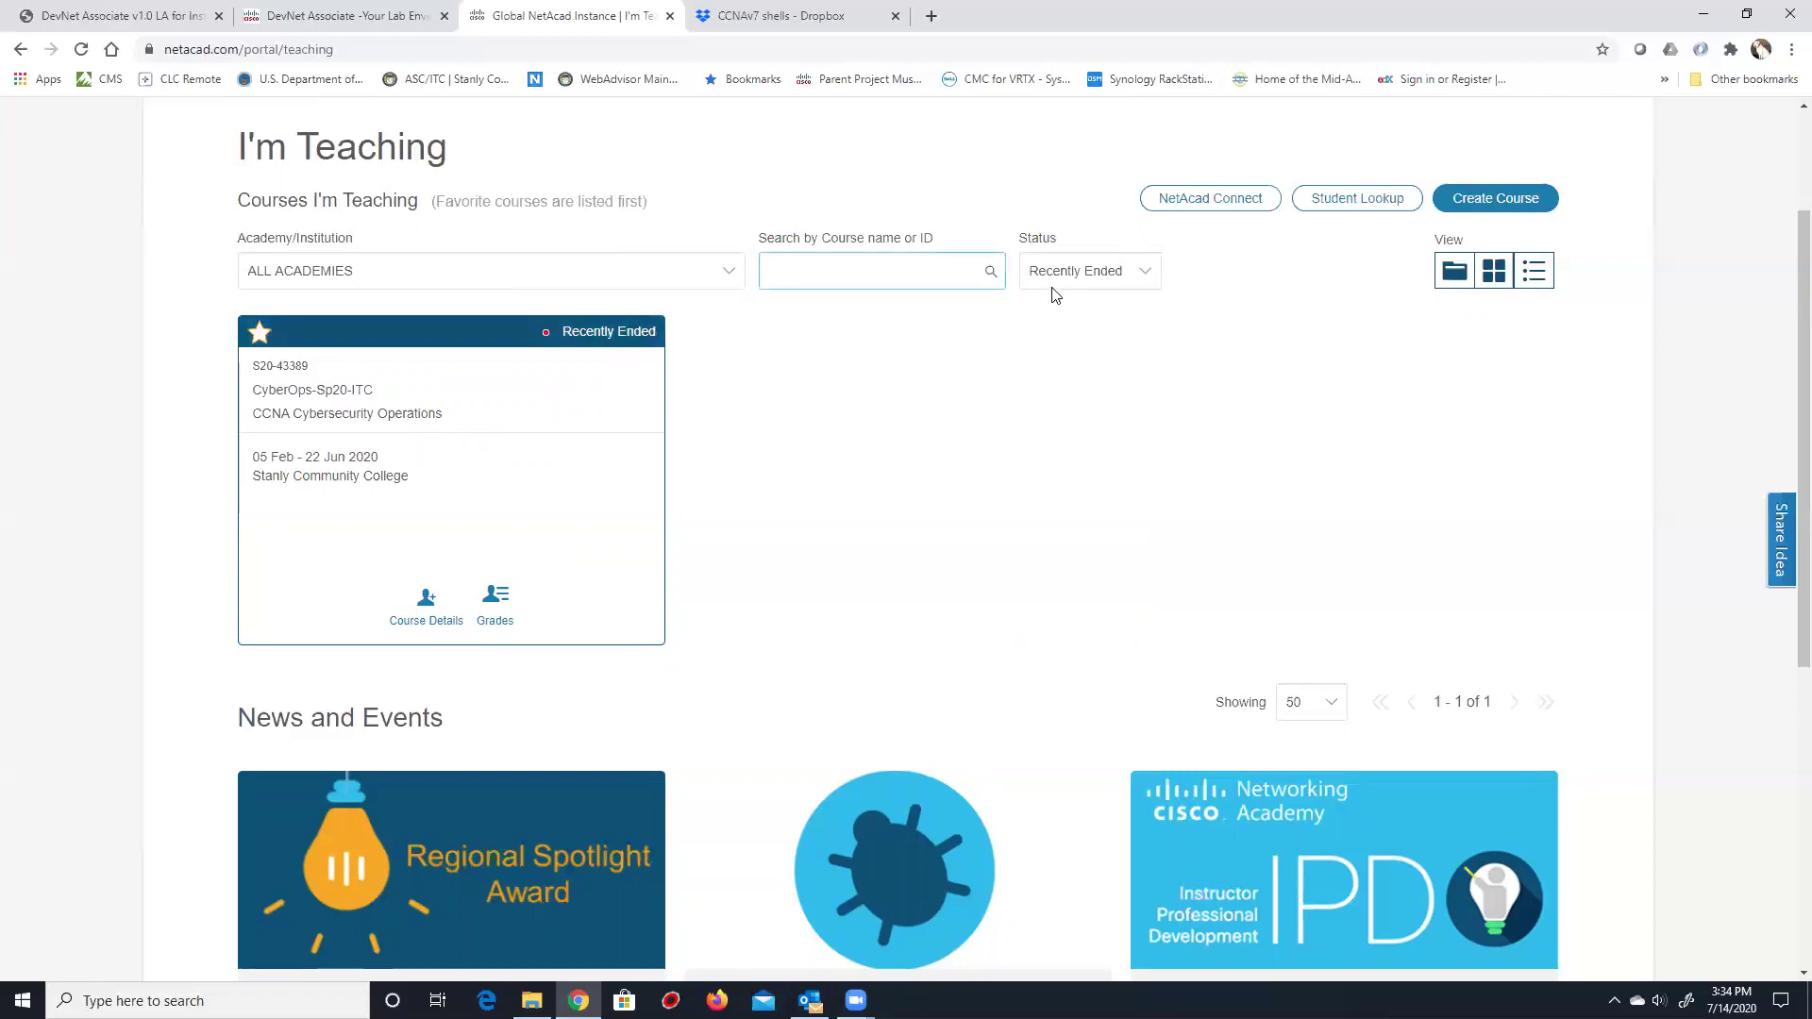
Filter the taught courses by Not Started and by Draft status, and look through the draft course cards.
{"action": "left_click", "coordinate": [1084, 271]}
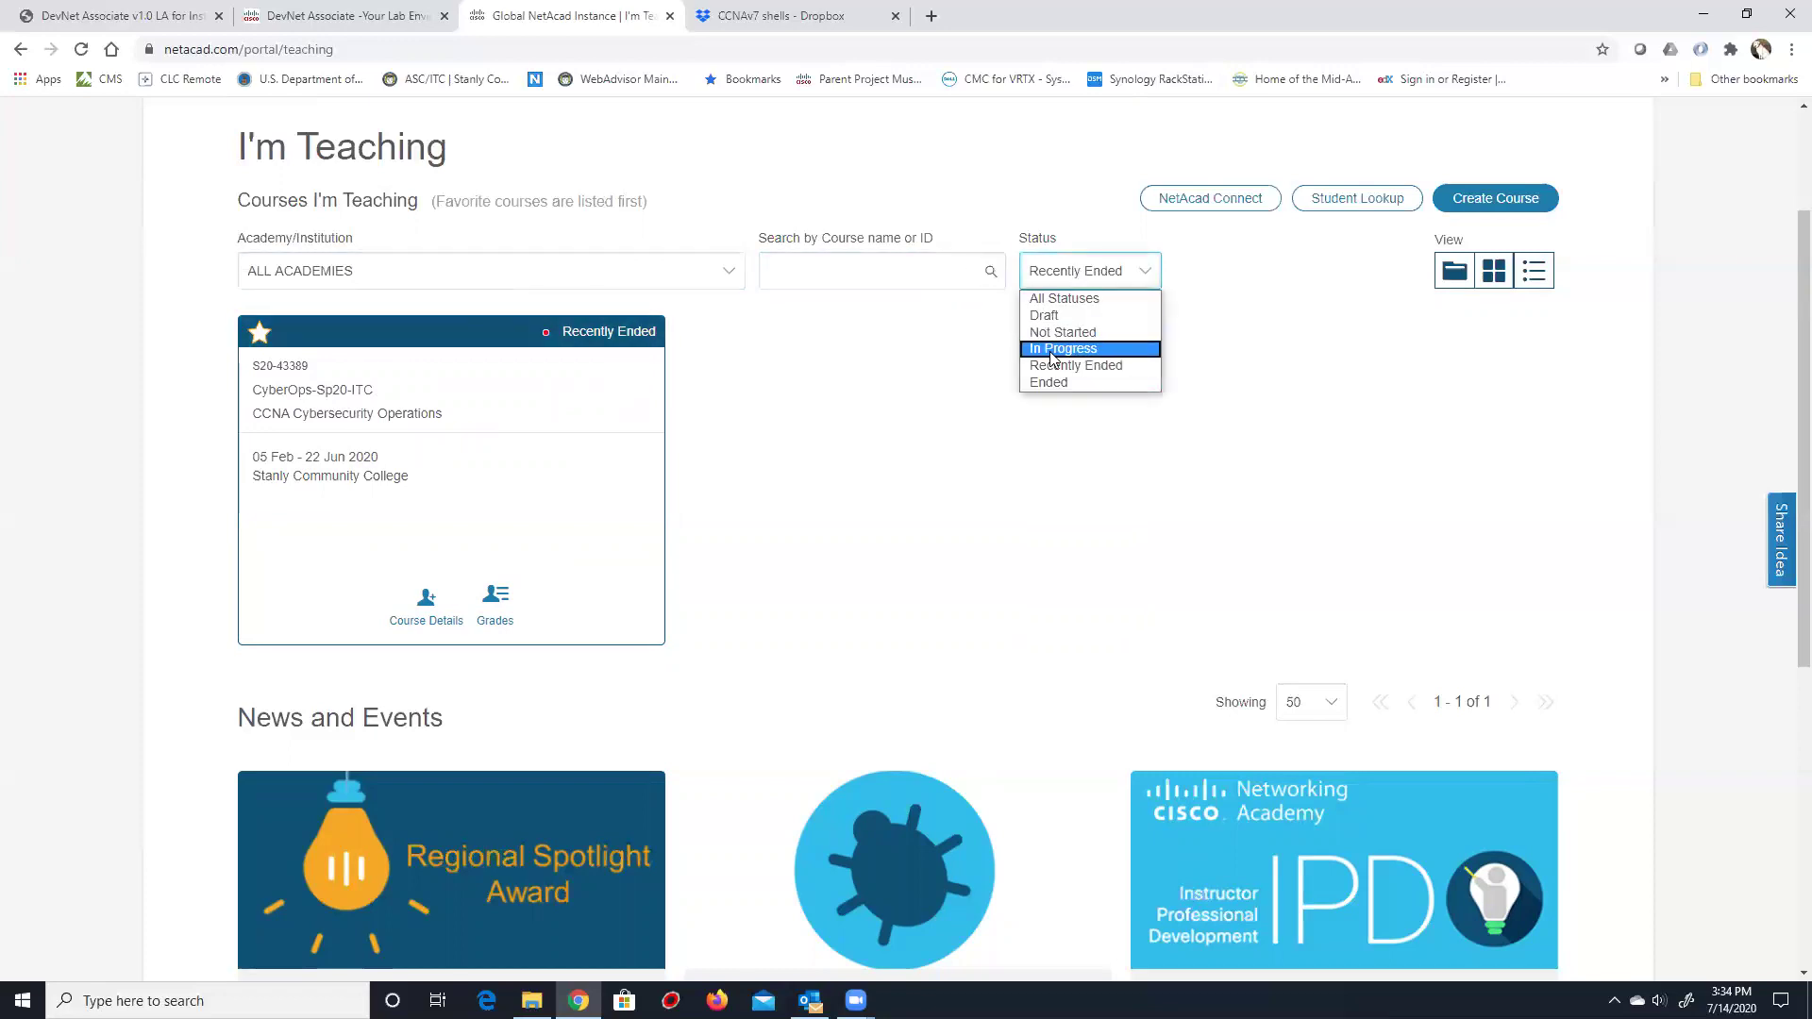
{"action": "left_click", "coordinate": [1057, 335]}
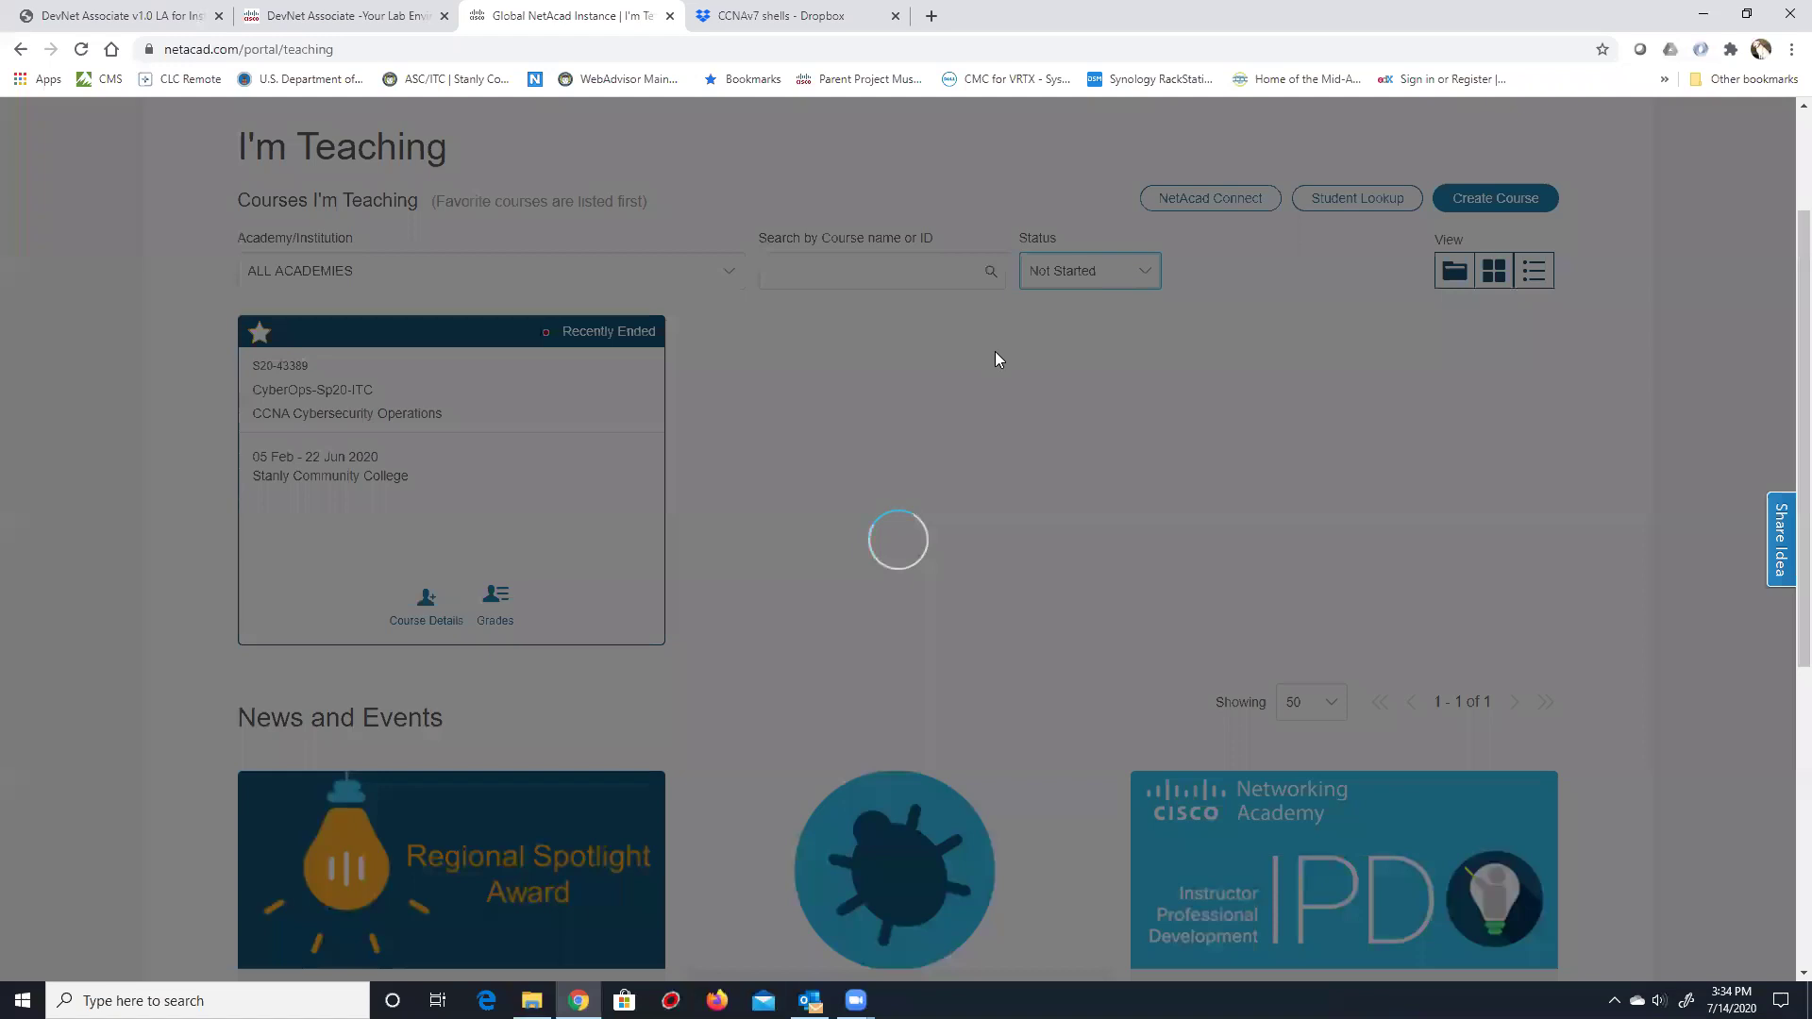
{"action": "left_click", "coordinate": [1069, 269]}
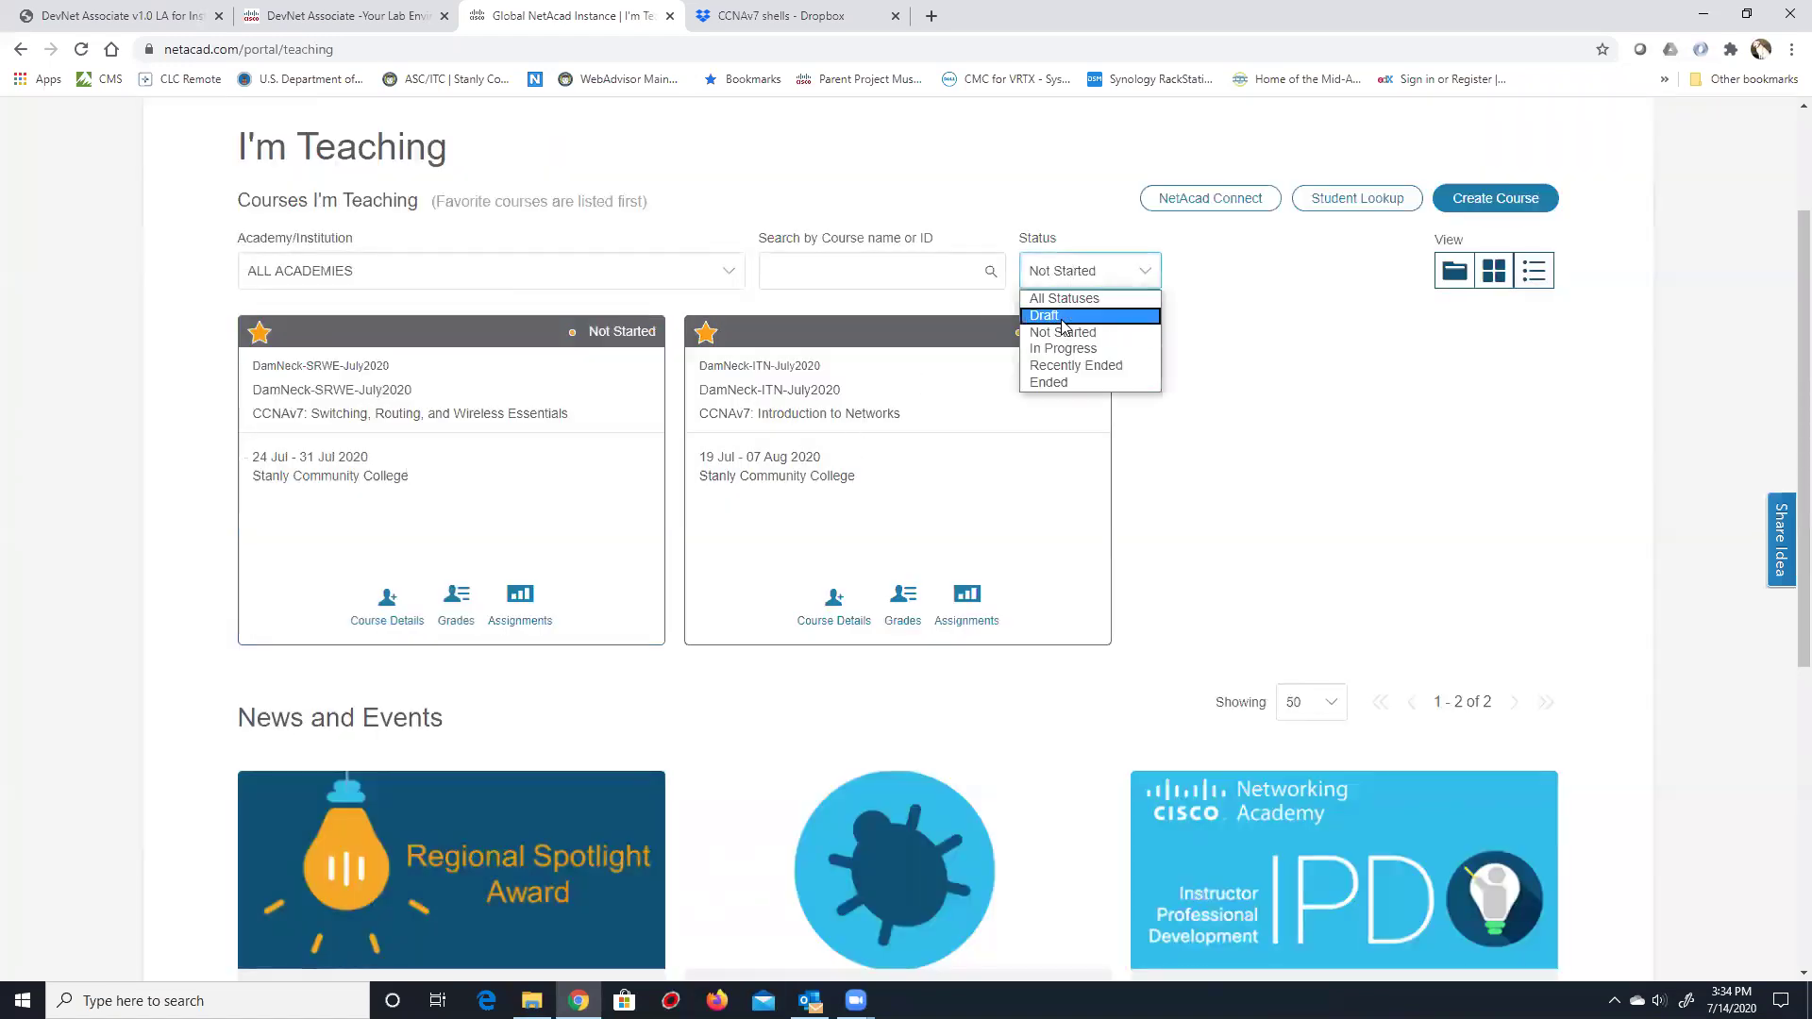
{"action": "left_click", "coordinate": [1061, 318]}
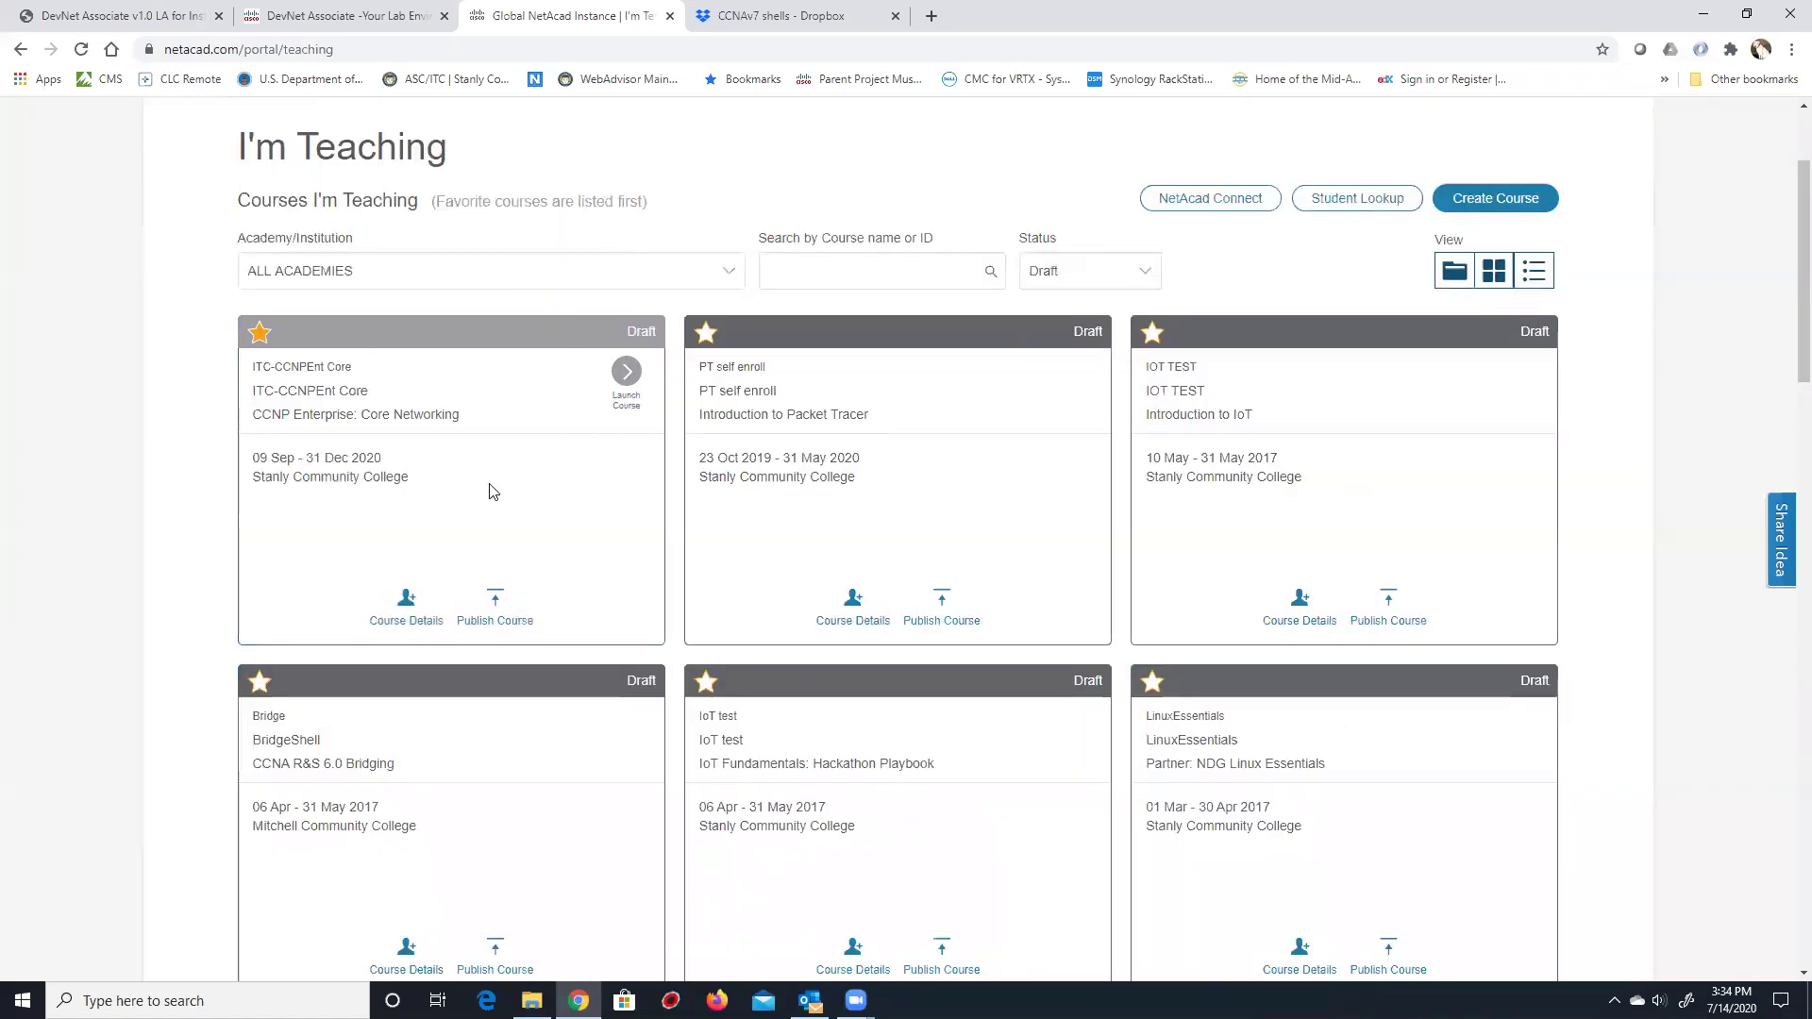
{"action": "scroll", "coordinate": [621, 401], "scroll_direction": "down", "scroll_amount": 3}
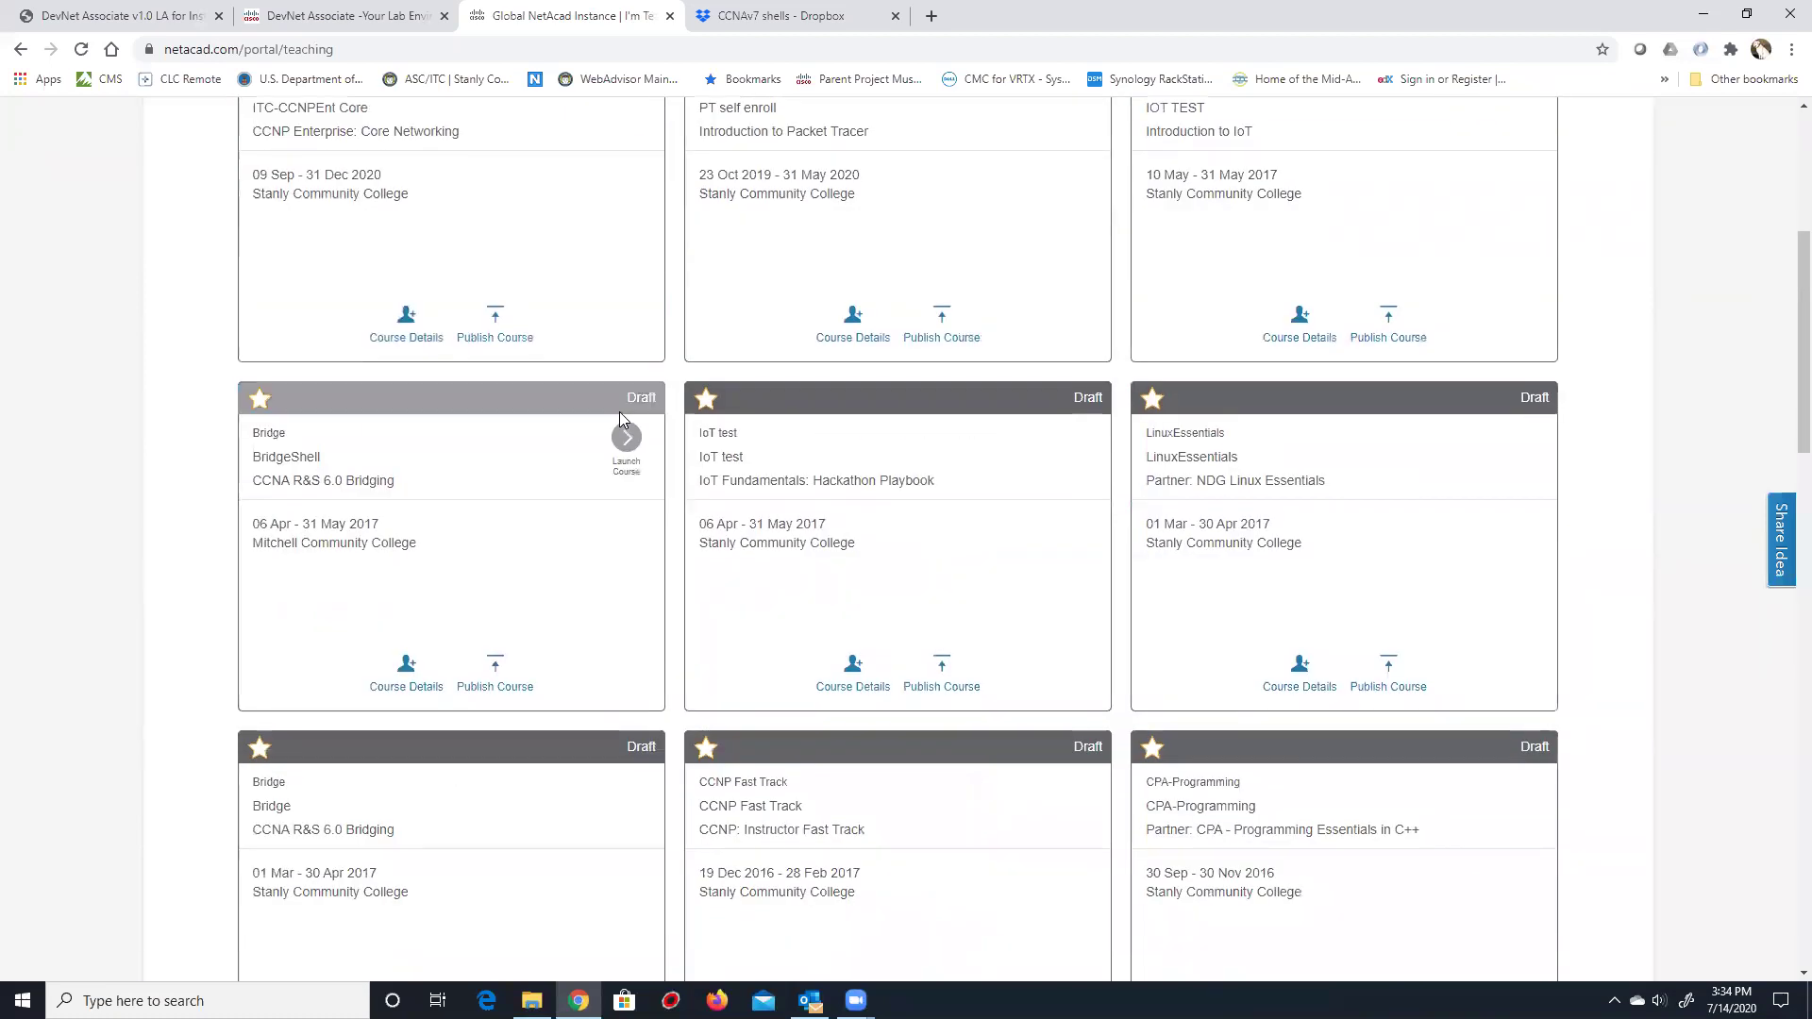
{"action": "scroll", "coordinate": [619, 415], "scroll_direction": "down", "scroll_amount": 2}
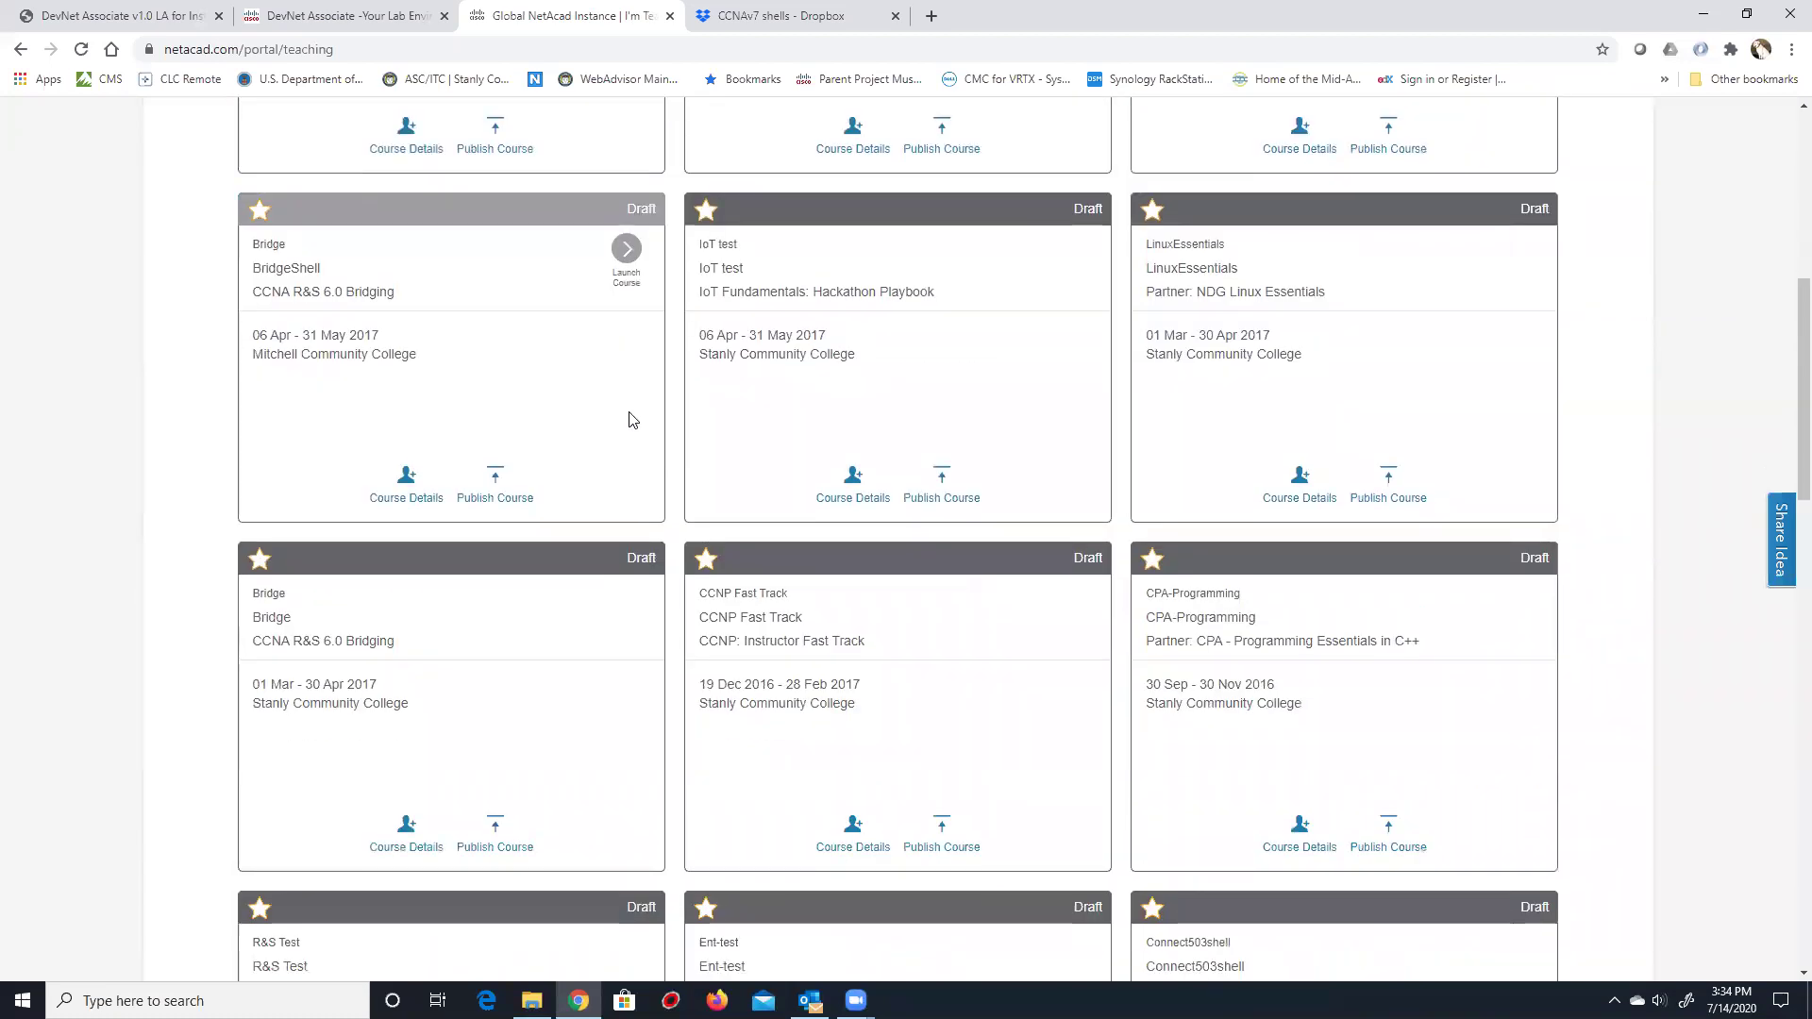
{"action": "scroll", "coordinate": [638, 412], "scroll_direction": "up", "scroll_amount": 7}
Set the course status filter back to In Progress and look through the active course cards.
{"action": "left_click", "coordinate": [1082, 458]}
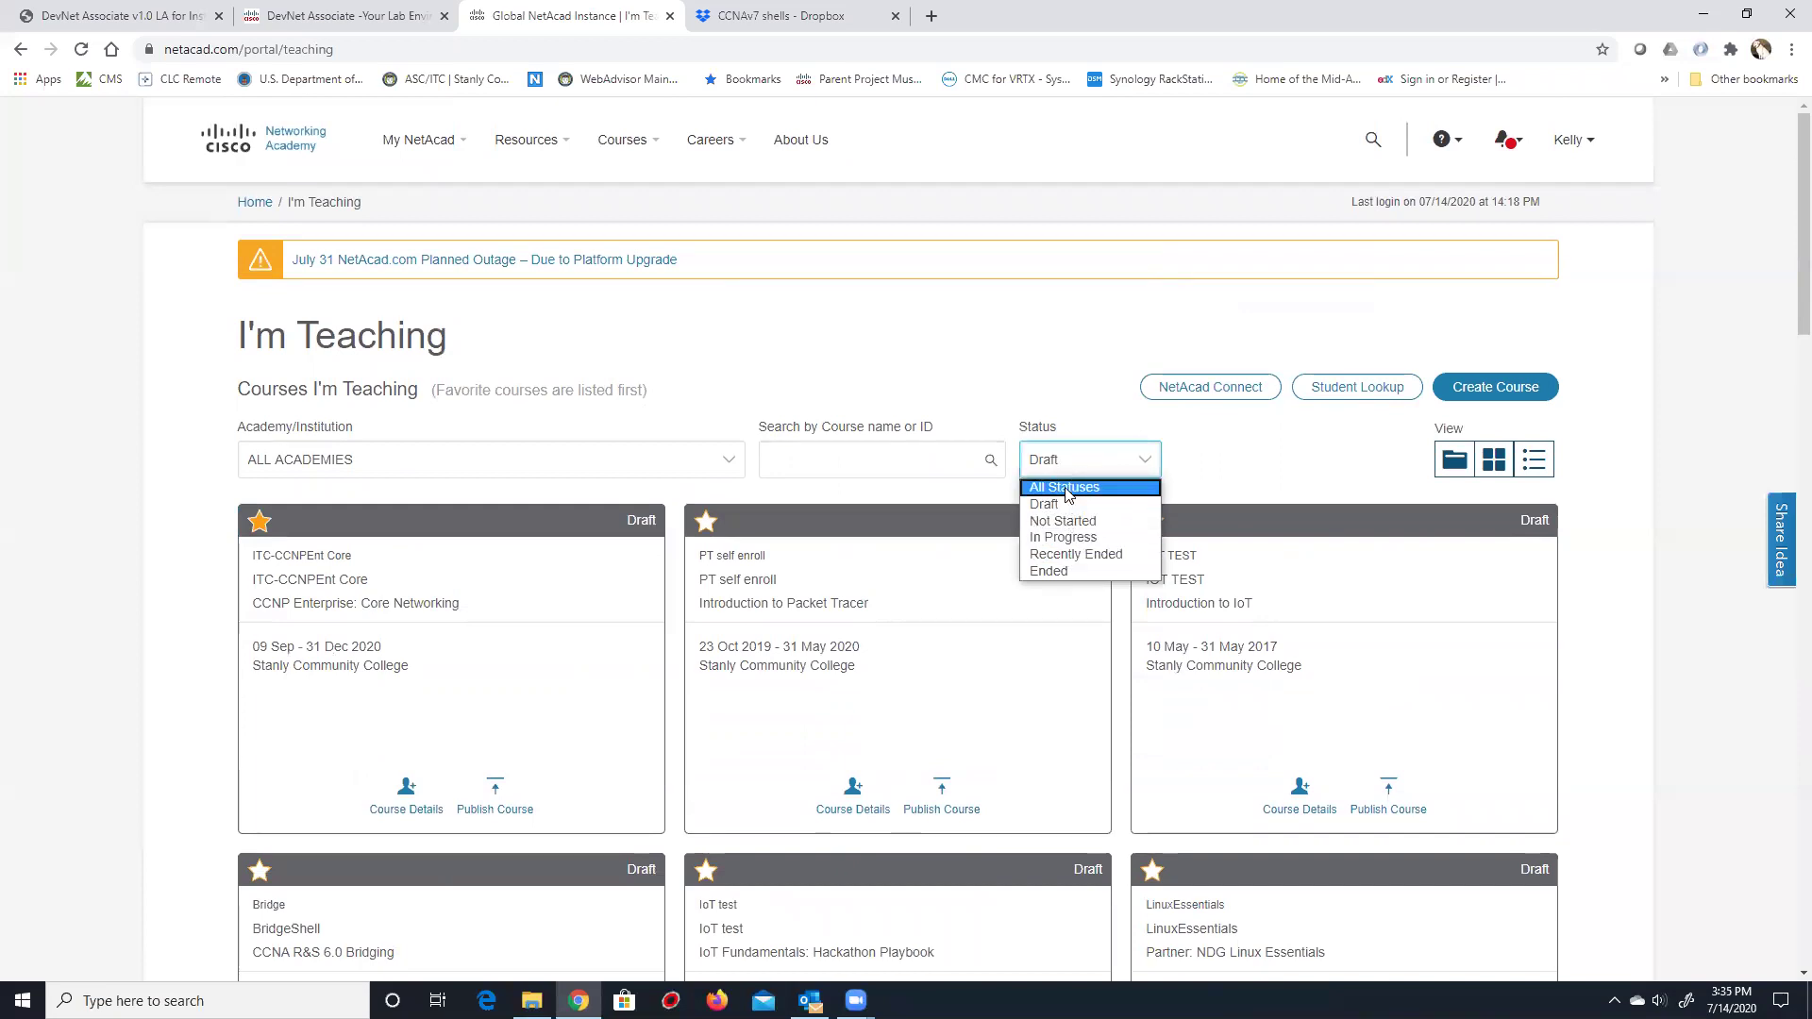
{"action": "left_click", "coordinate": [1050, 538]}
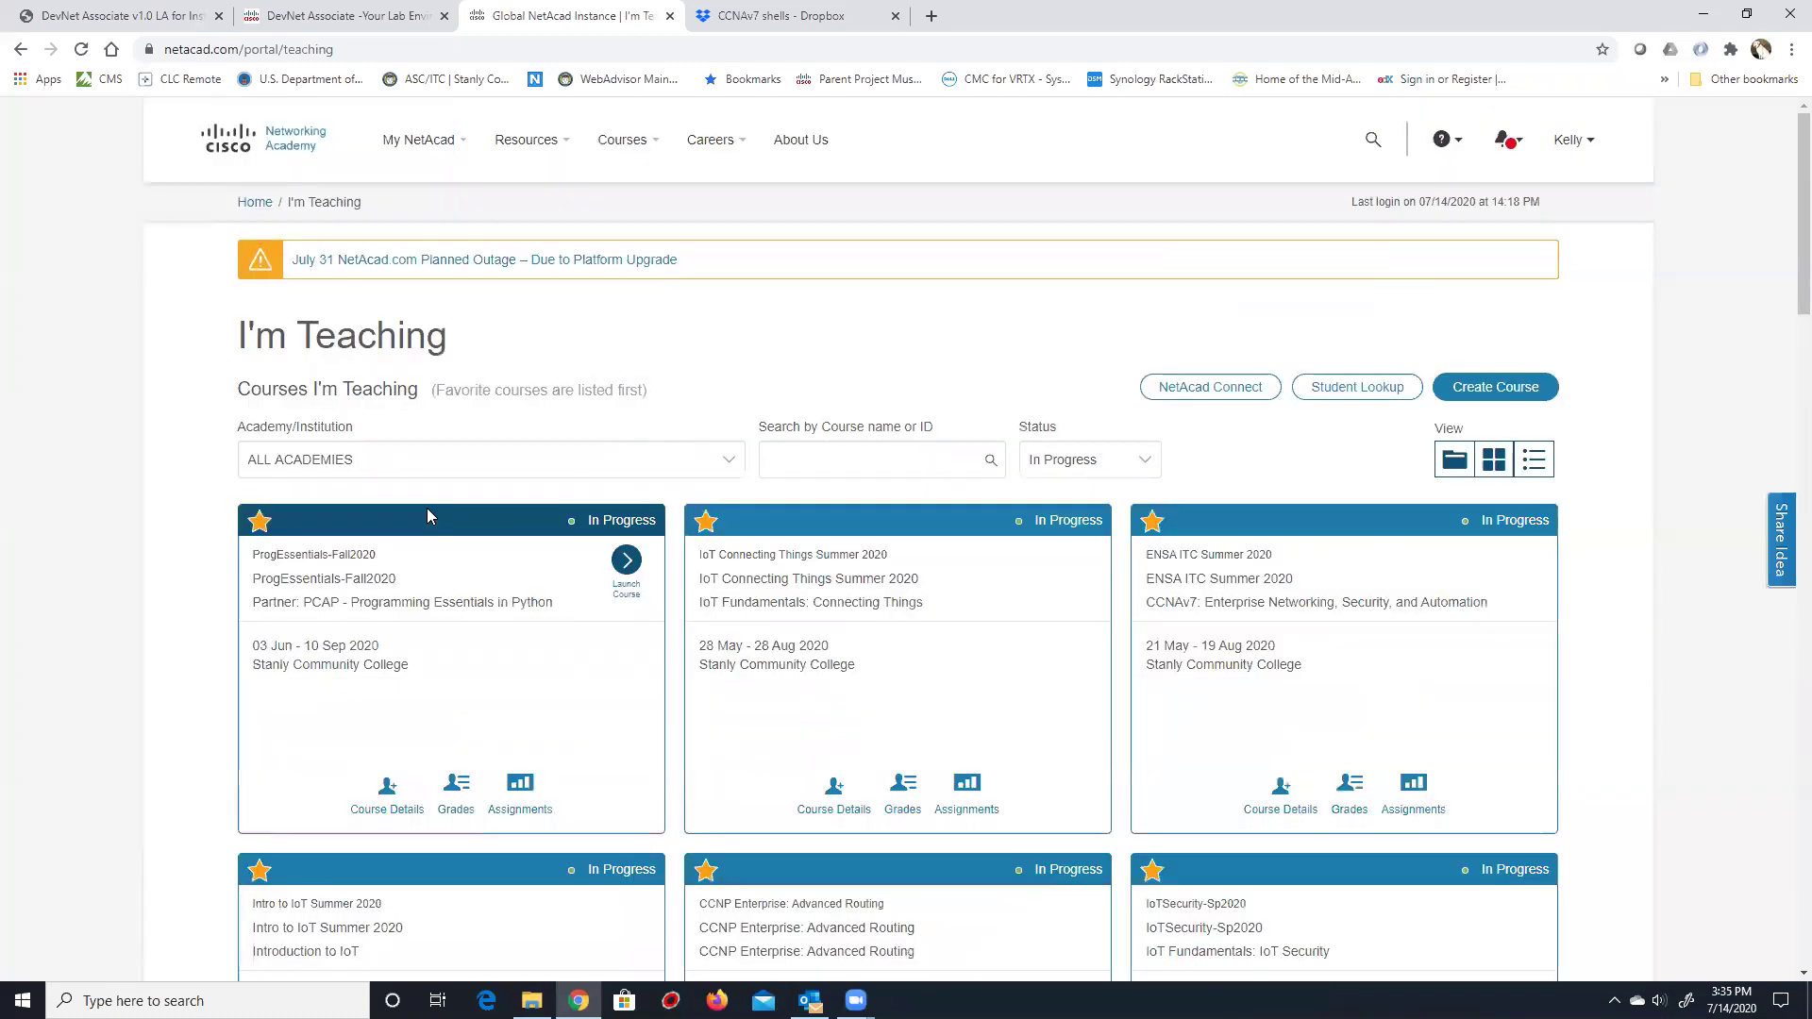
{"action": "scroll", "coordinate": [483, 530], "scroll_direction": "down", "scroll_amount": 3}
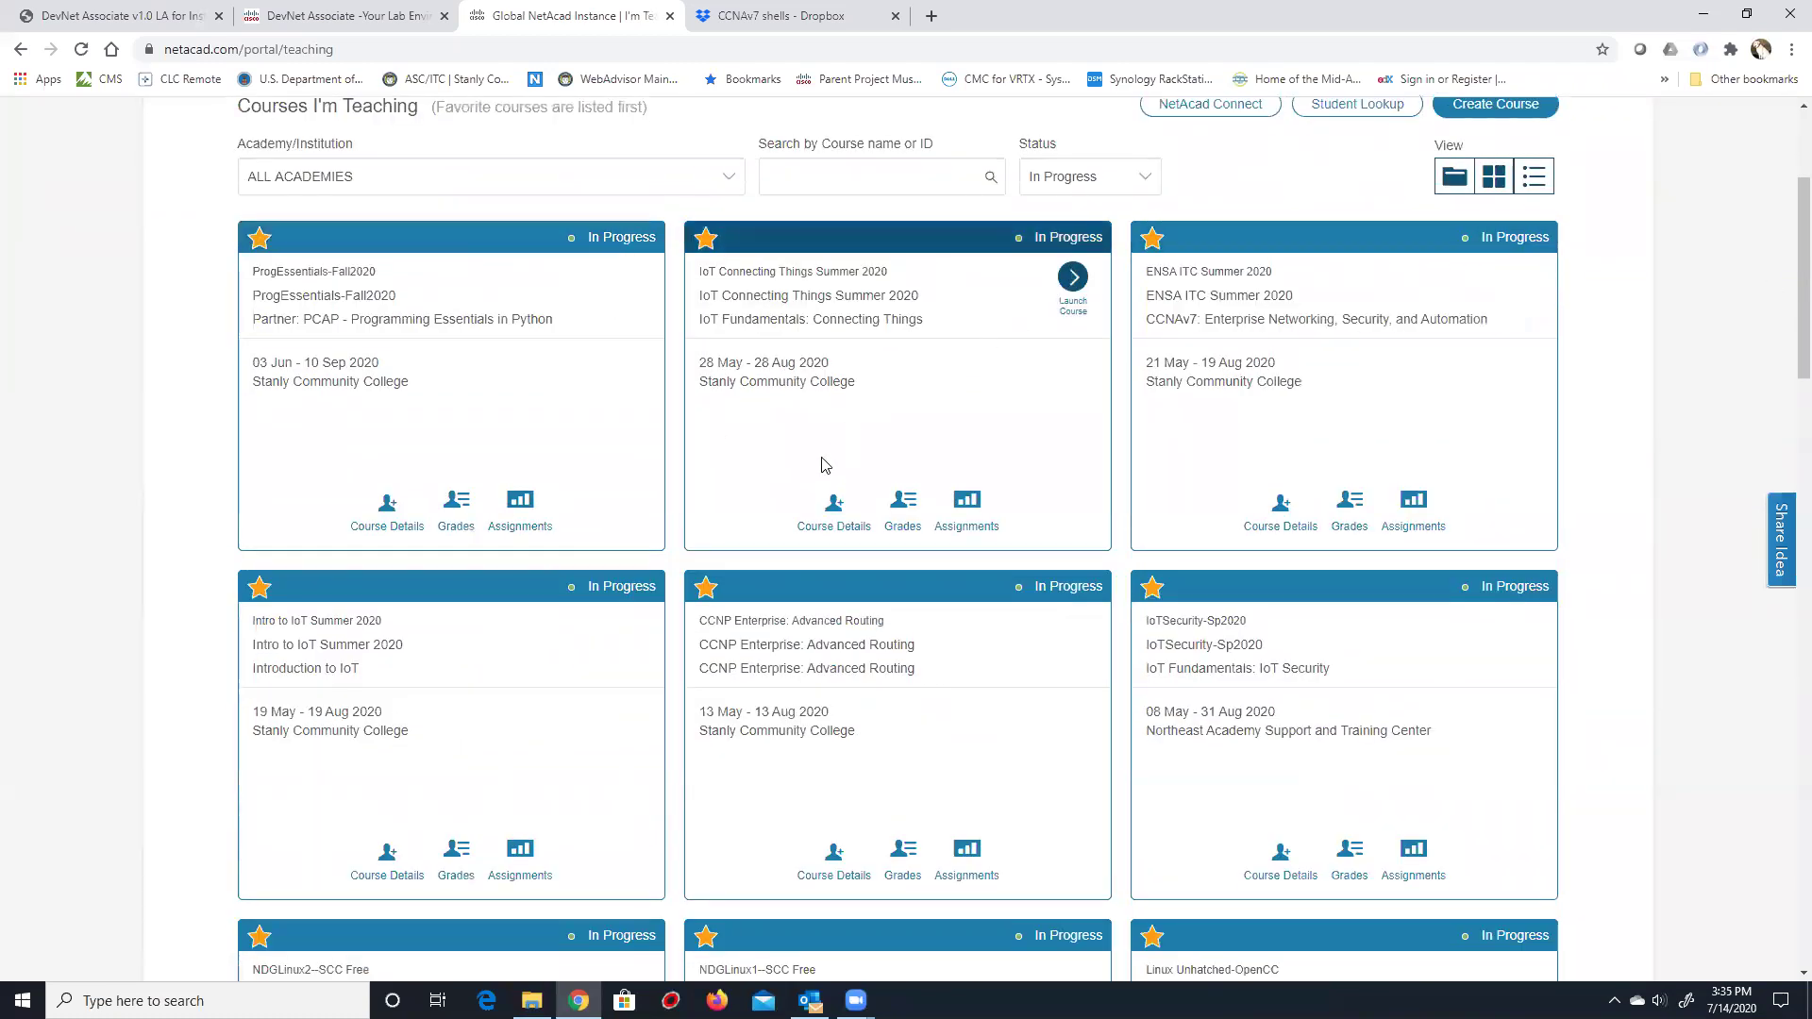
{"action": "scroll", "coordinate": [824, 464], "scroll_direction": "down", "scroll_amount": 2}
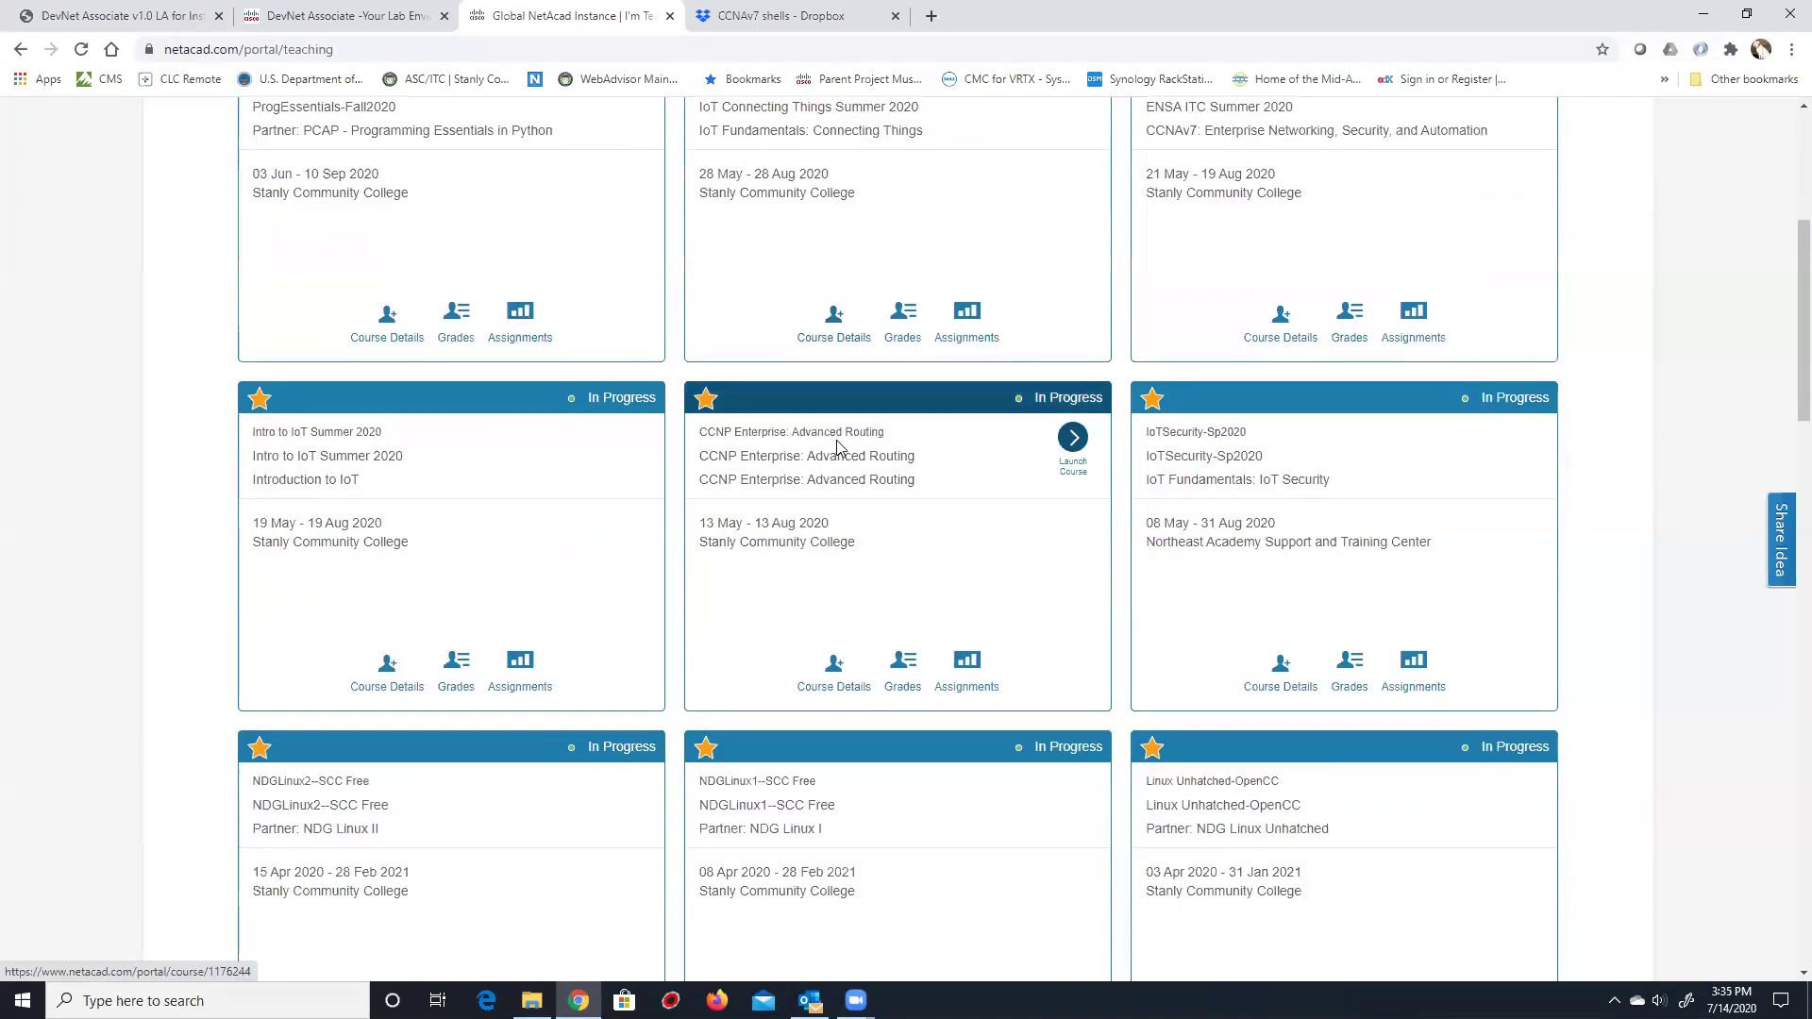